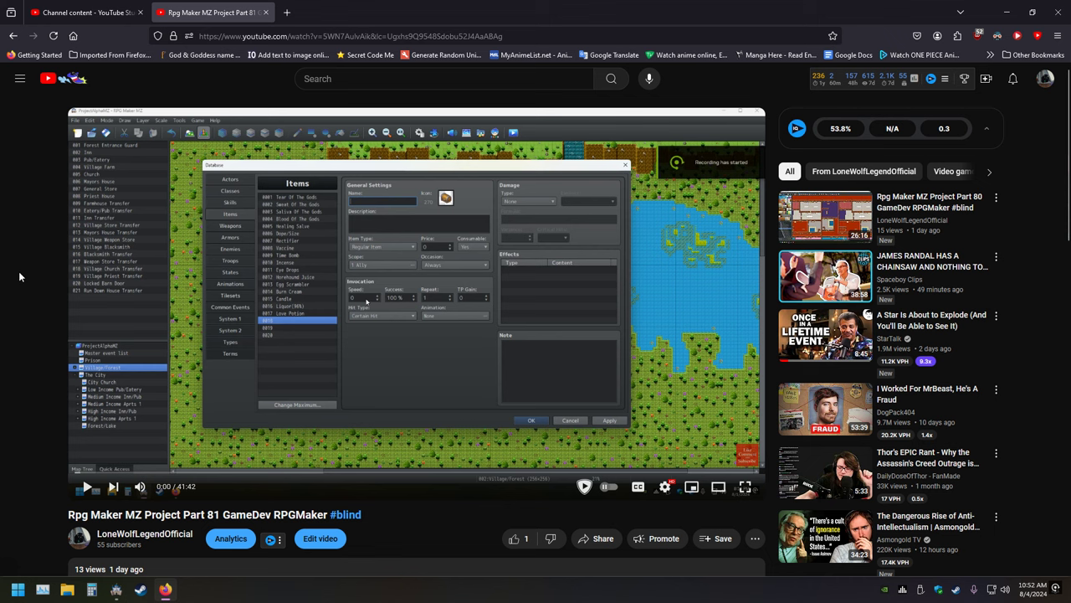
# Step: Read the highlighted viewer comment recommending RPG Architect under the Rpg Maker MZ Project Part 81 video
pyautogui.click(115, 589)
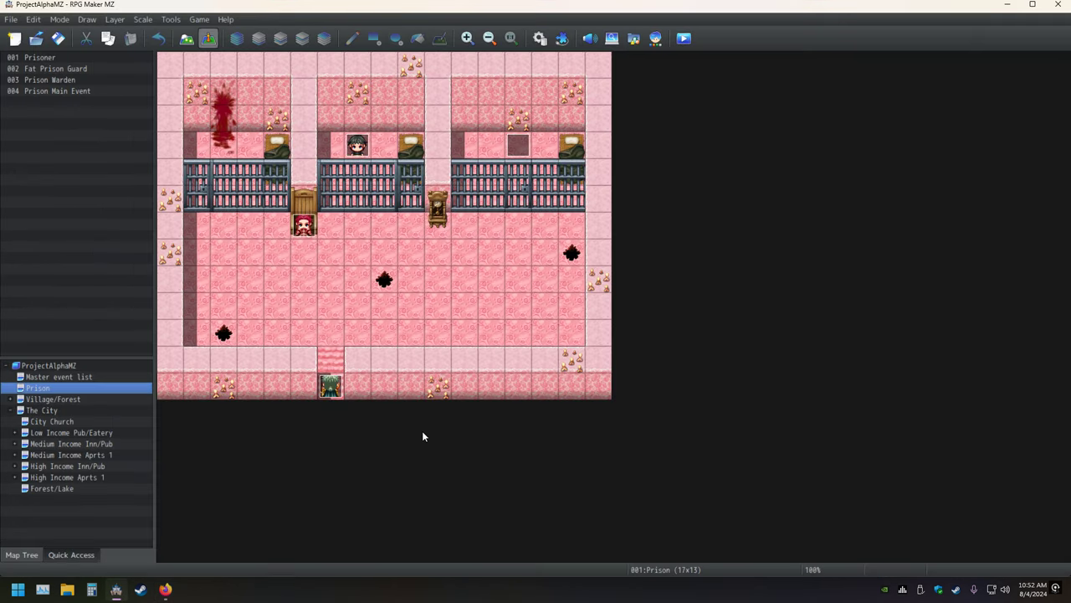
pyautogui.click(166, 589)
pyautogui.scroll(-10, 38, 441)
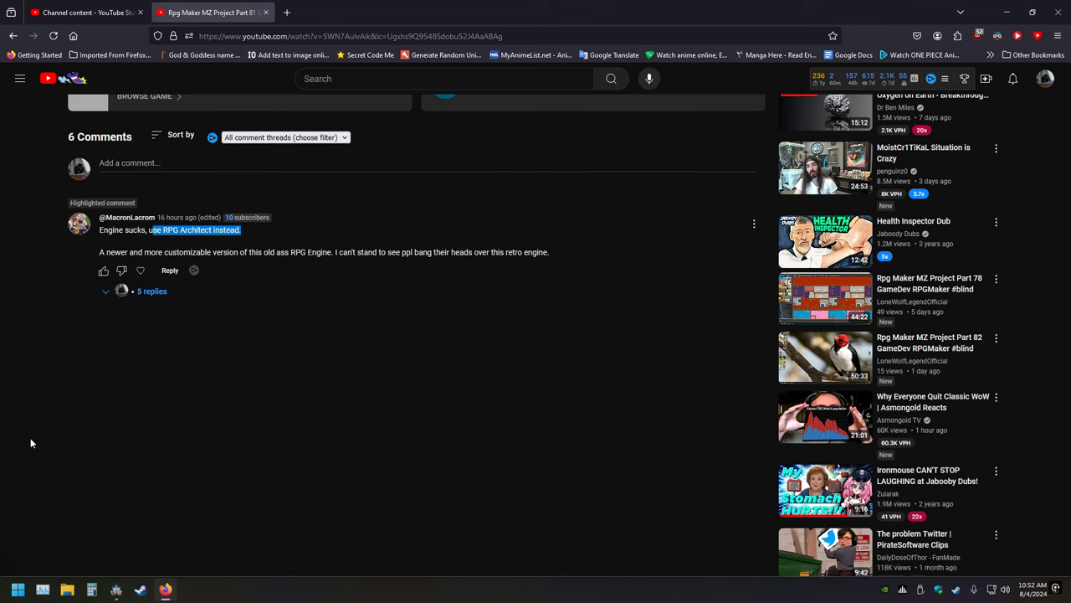
pyautogui.click(25, 441)
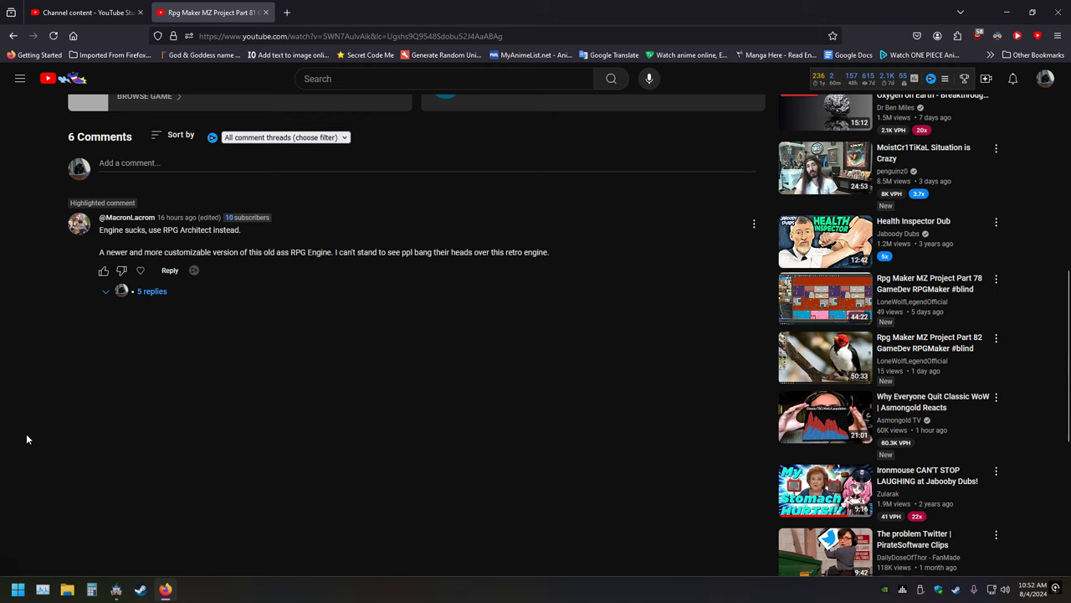
pyautogui.scroll(10, 26, 434)
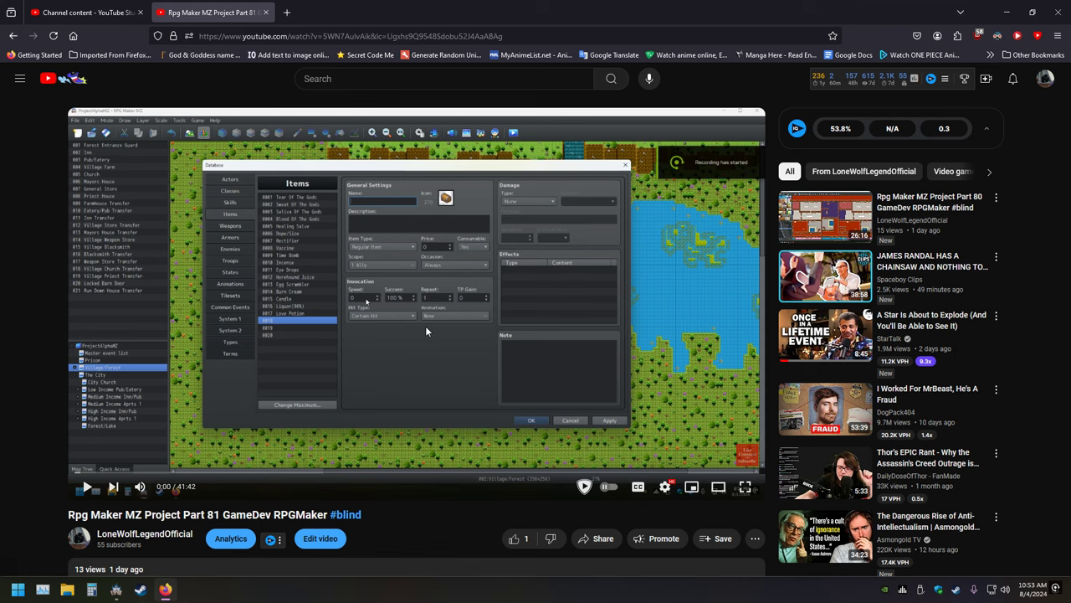
pyautogui.scroll(-15, 34, 218)
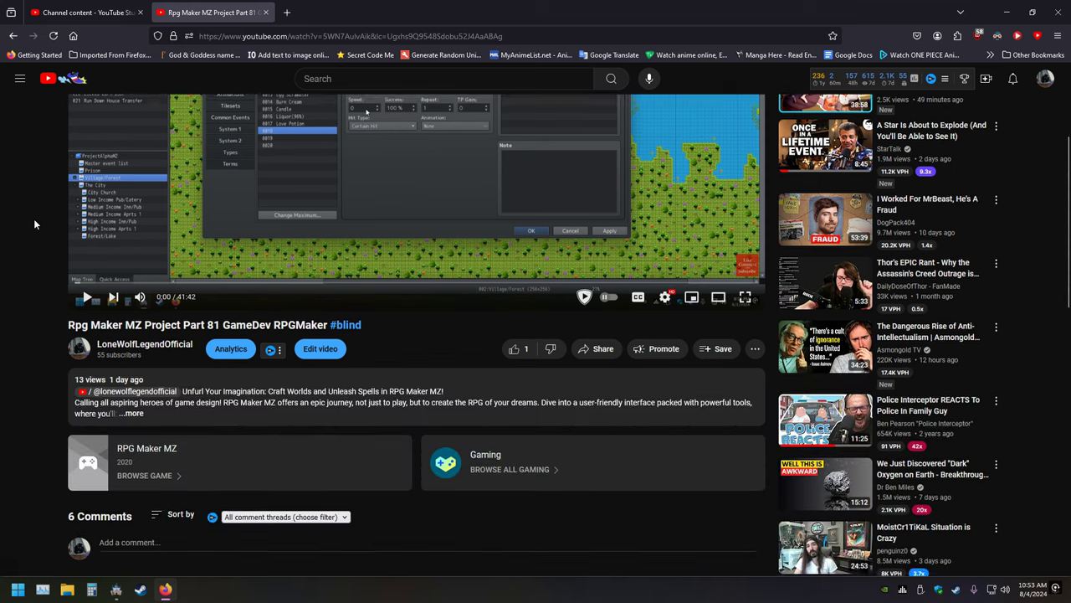
# Step: Switch to RPG Maker MZ and open the location picker of a Transfer Player command in a new event at Prison tile 9,7
pyautogui.click(117, 589)
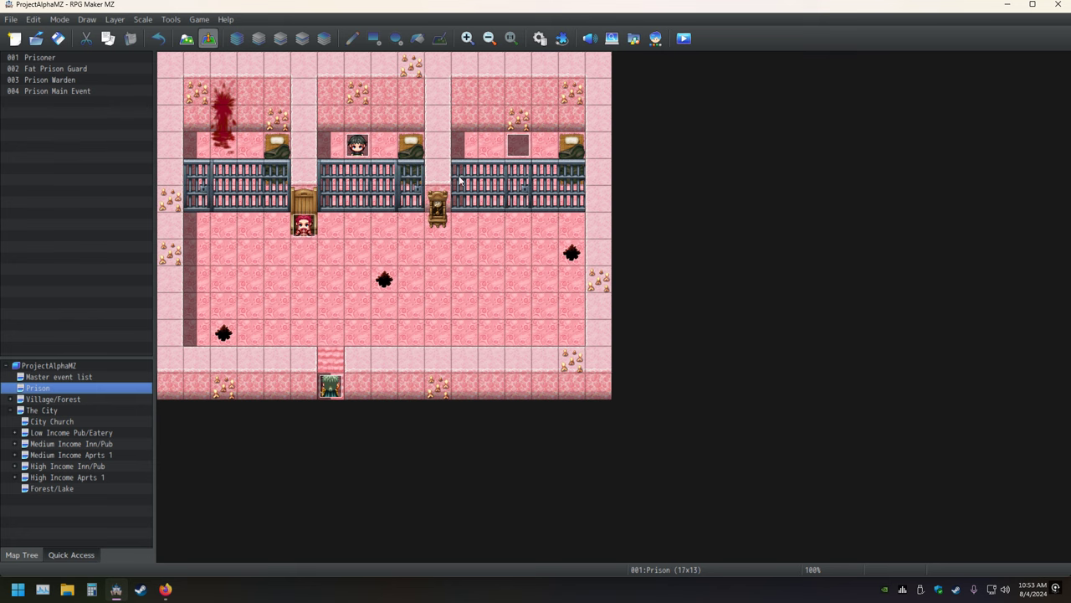
pyautogui.doubleClick(412, 252)
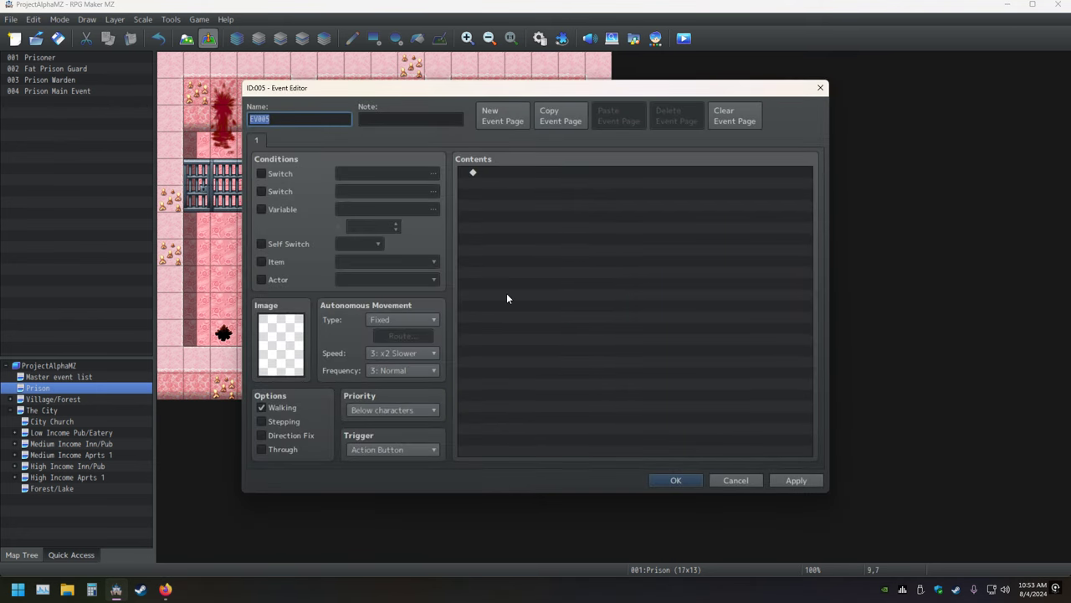
pyautogui.doubleClick(506, 174)
pyautogui.click(506, 174)
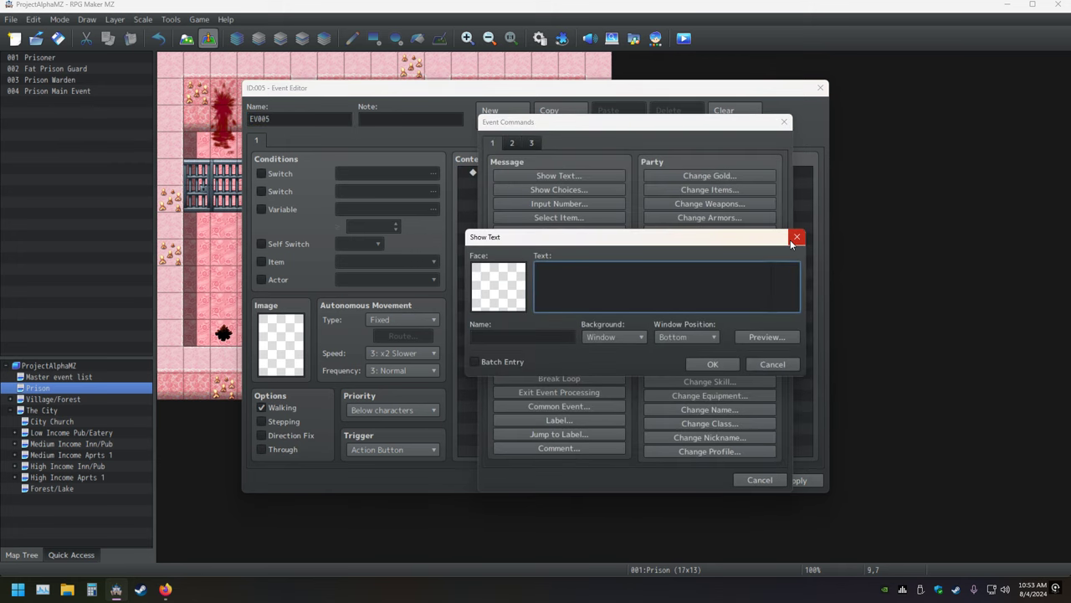
pyautogui.click(797, 236)
pyautogui.click(531, 142)
pyautogui.click(511, 142)
pyautogui.click(557, 174)
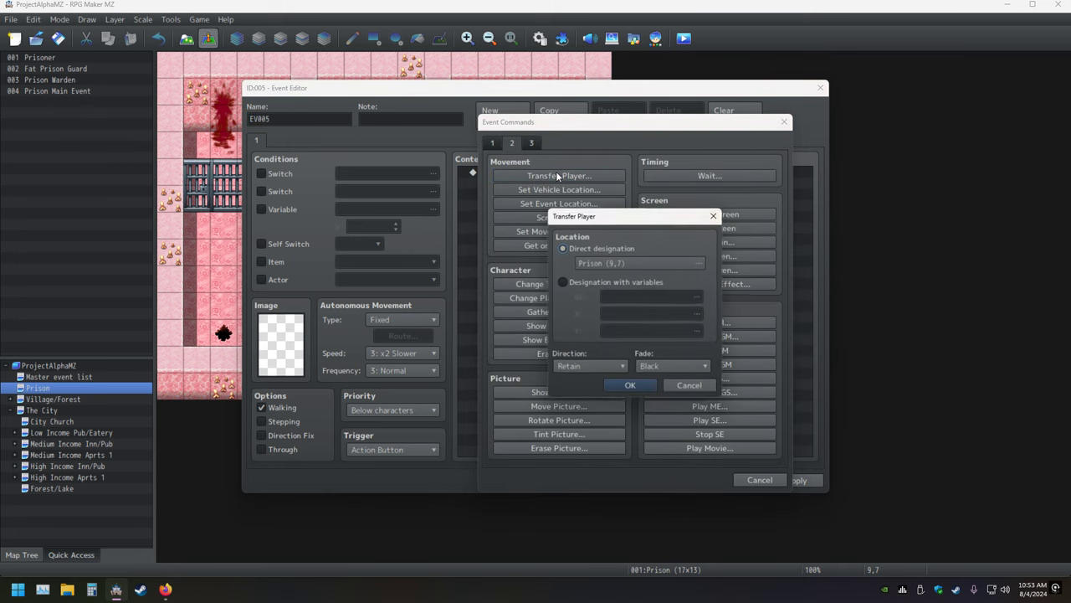
pyautogui.click(695, 263)
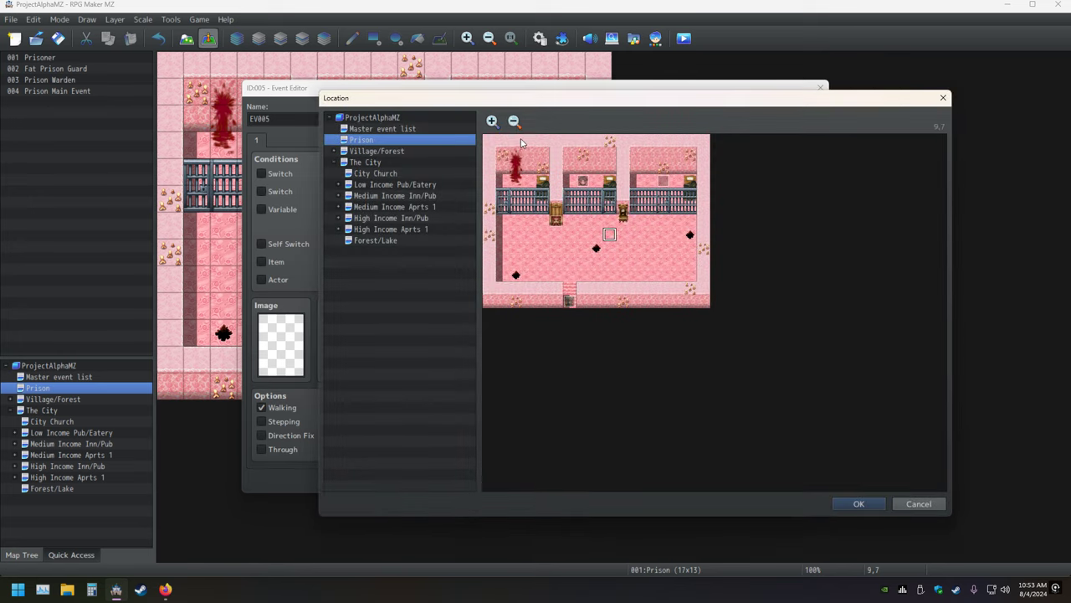
# Step: Examine the Prison map at different zoom levels in the location picker, and discard the new event with its transfer command
pyautogui.click(515, 121)
pyautogui.click(515, 121)
pyautogui.click(514, 122)
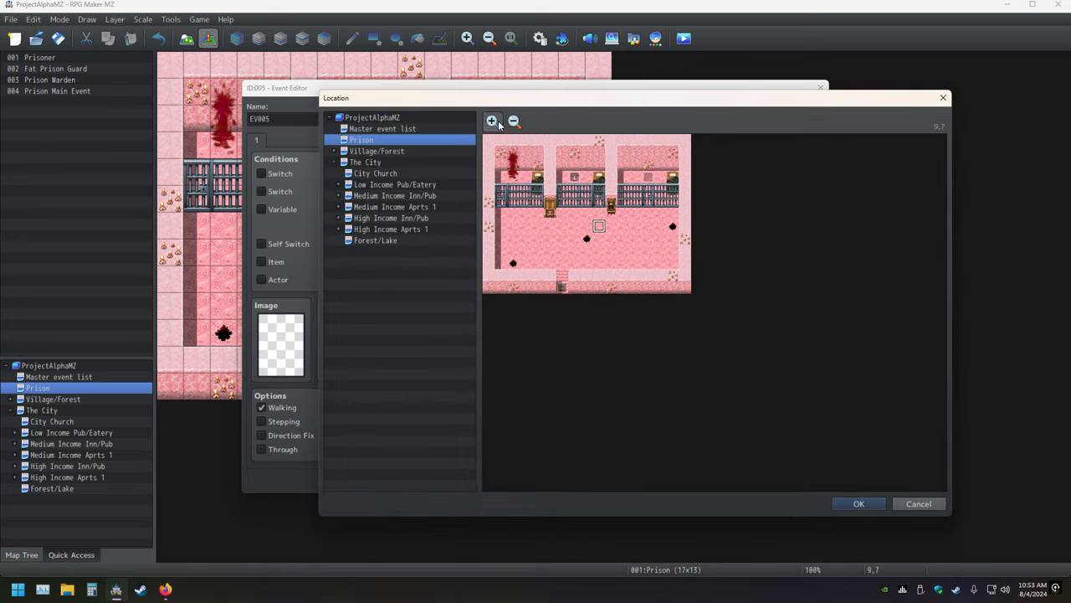
pyautogui.click(514, 121)
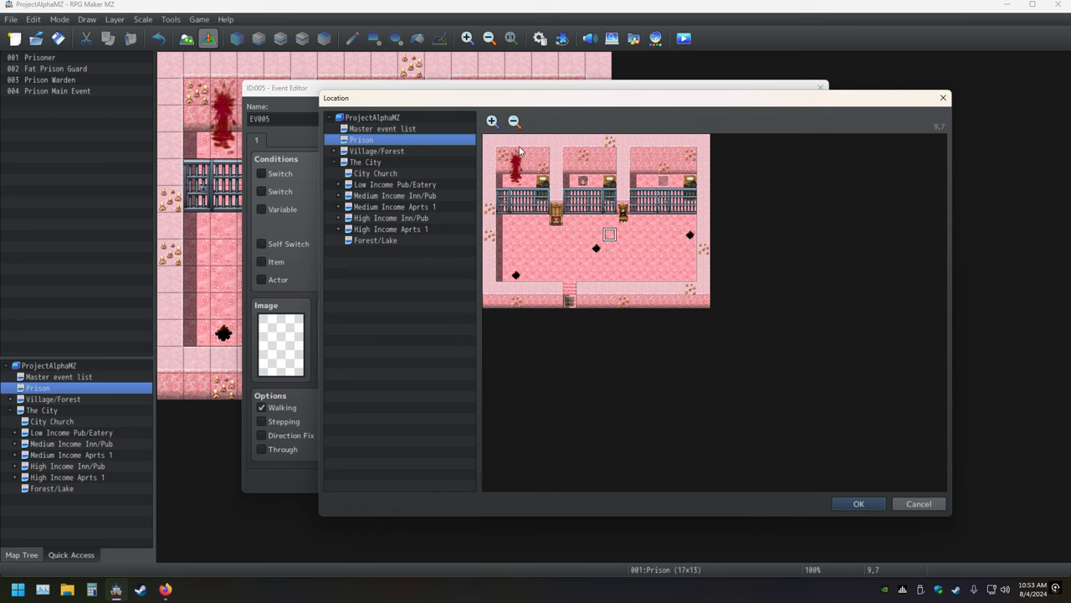
pyautogui.click(493, 122)
pyautogui.click(514, 122)
pyautogui.click(943, 98)
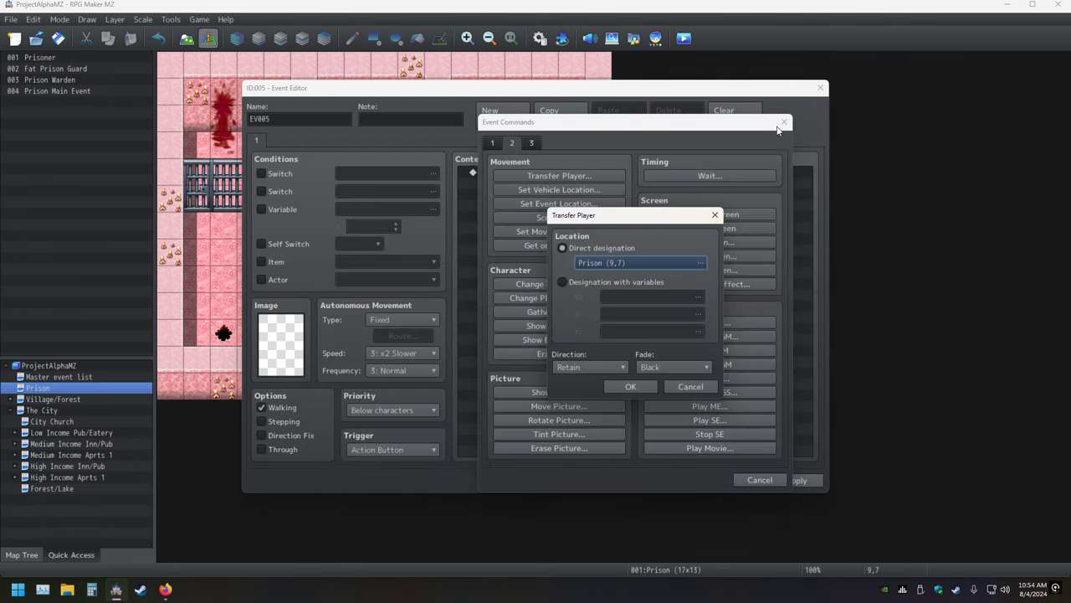
pyautogui.press('Escape')
pyautogui.press('Escape')
pyautogui.press('Escape')
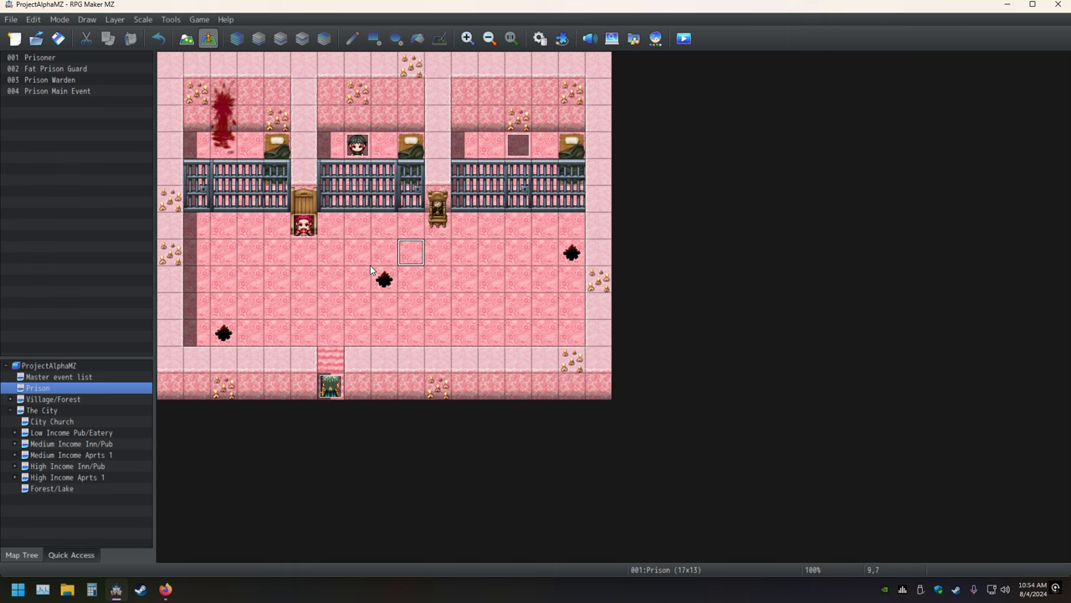
# Step: Move the Fat Prison Guard event to tile 7,7 on the Prison map and undo the move
pyautogui.moveTo(303, 228); pyautogui.dragTo(358, 252)
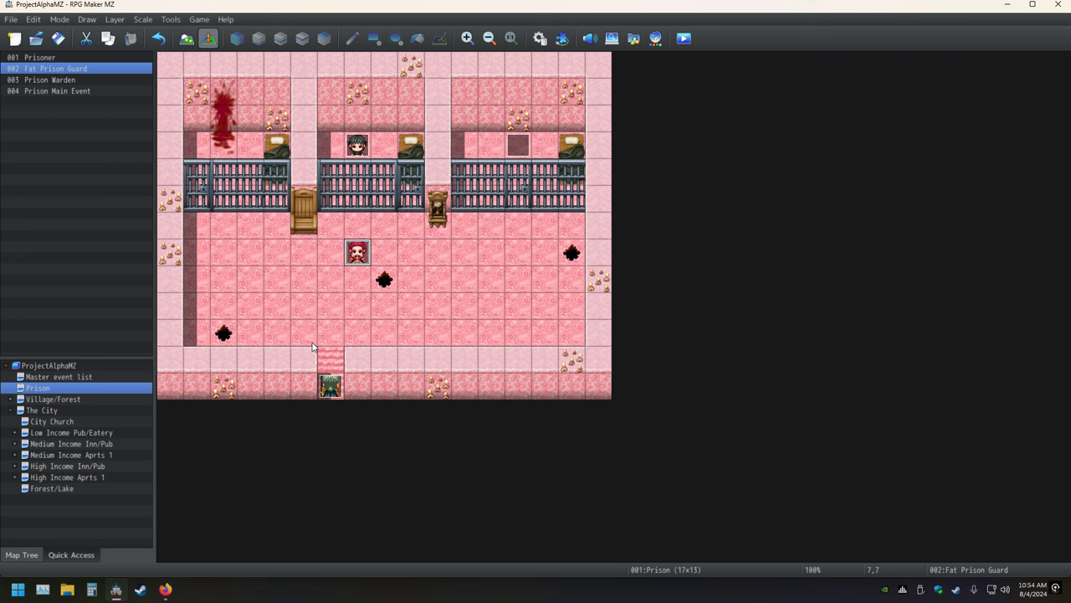
pyautogui.hotkey('ctrl', 'z')
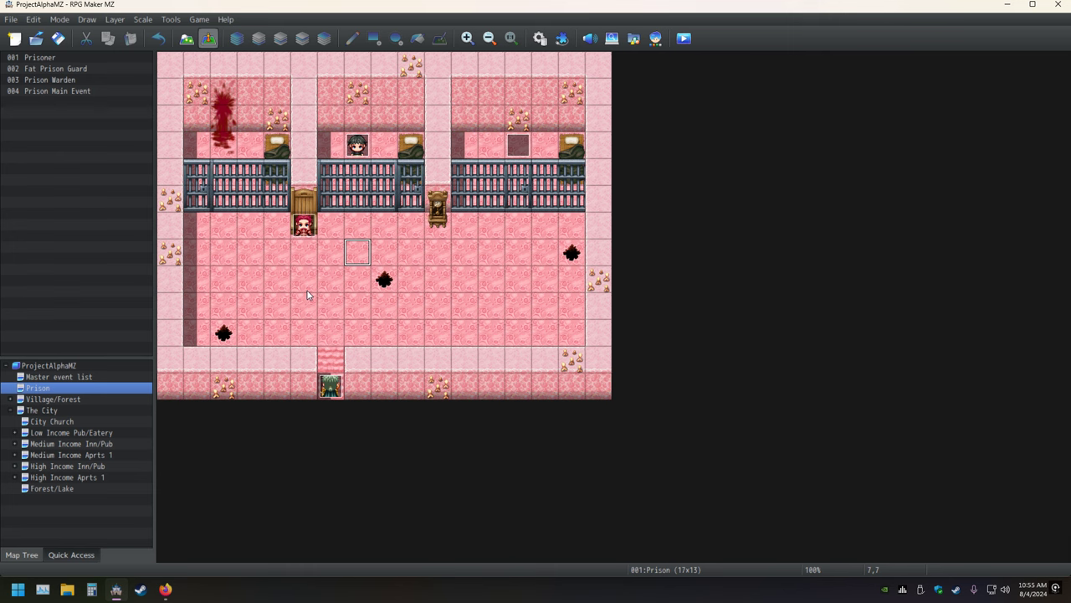
# Step: View the Actors page of the database, and locate the Prisoner event on the Prison map
pyautogui.click(544, 38)
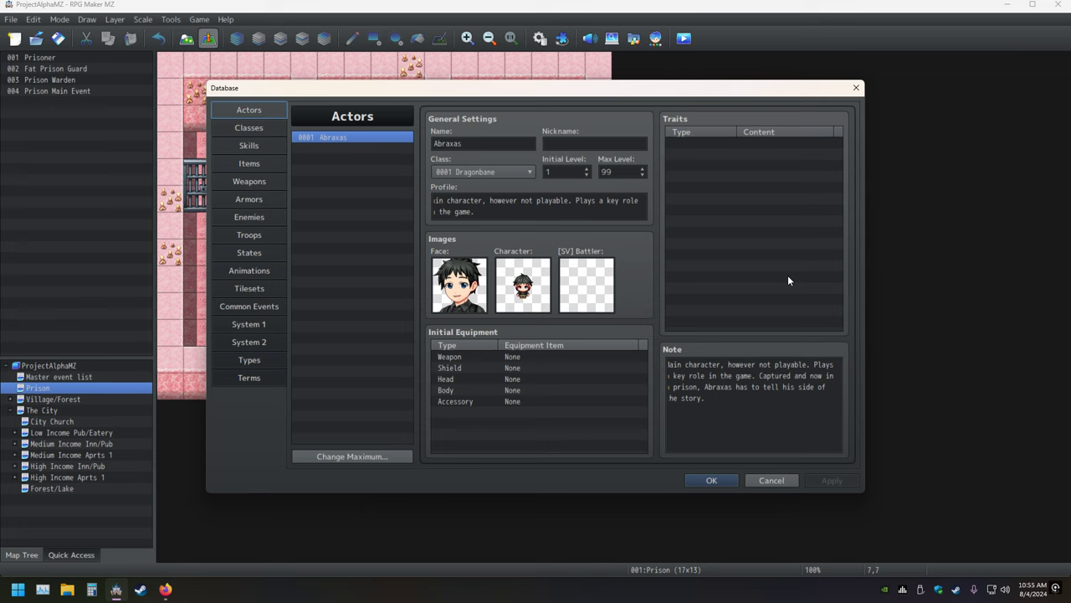
pyautogui.press('Escape')
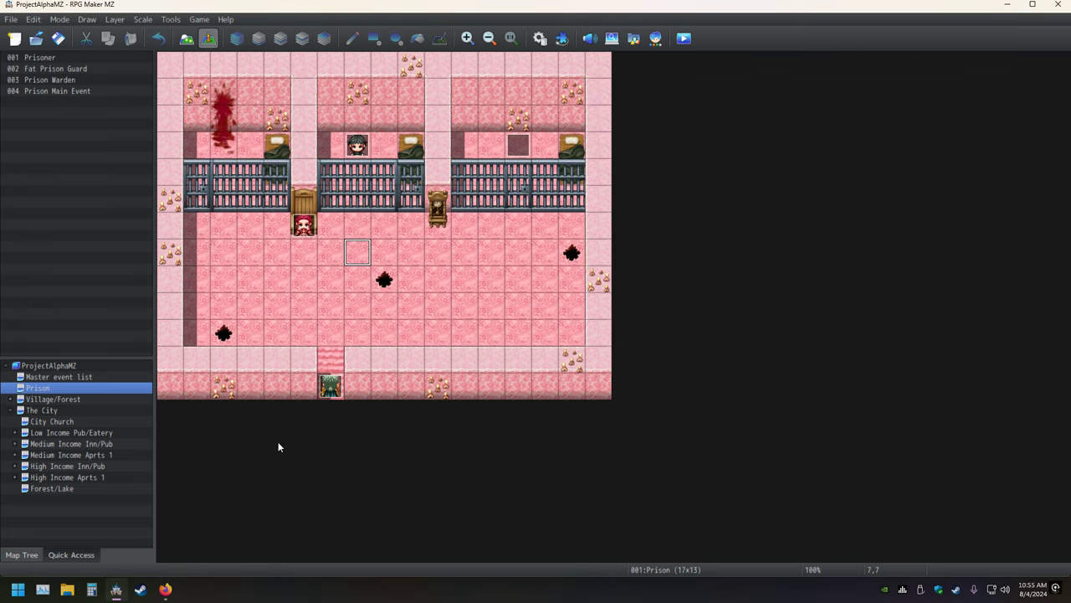
pyautogui.click(60, 58)
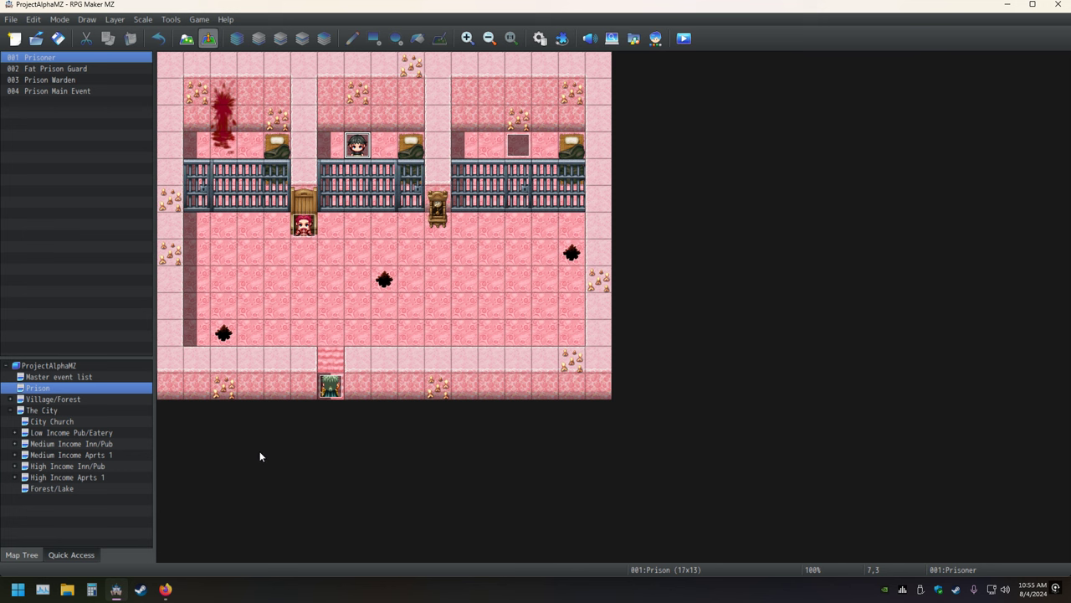
# Step: Switch back to the YouTube video in Firefox and reread the highlighted comment criticising the engine
pyautogui.click(165, 589)
pyautogui.scroll(-5, 129, 350)
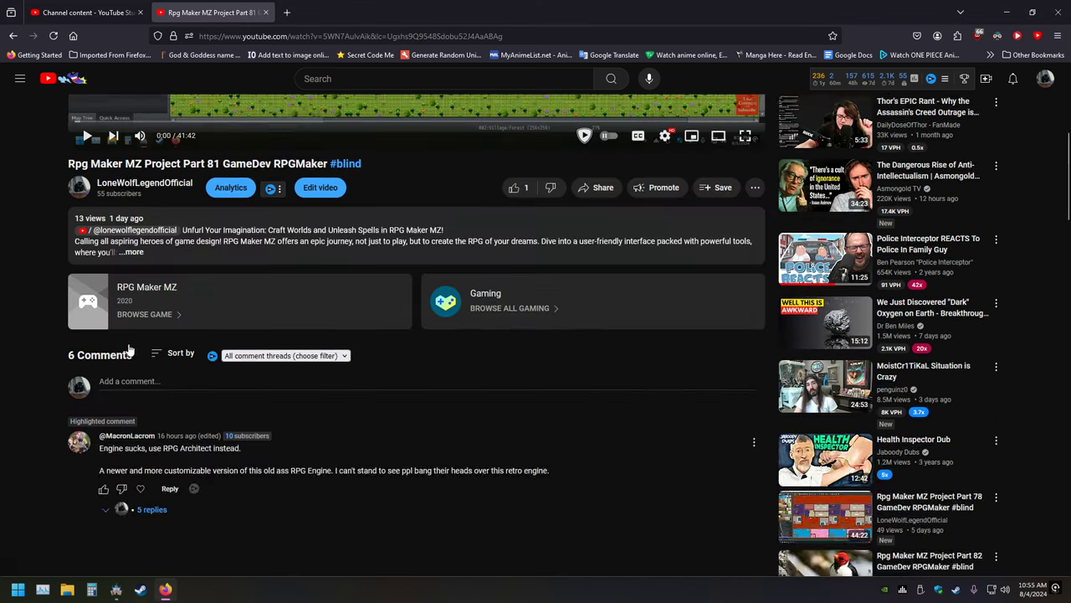
pyautogui.scroll(5, 130, 350)
pyautogui.scroll(-5, 12, 341)
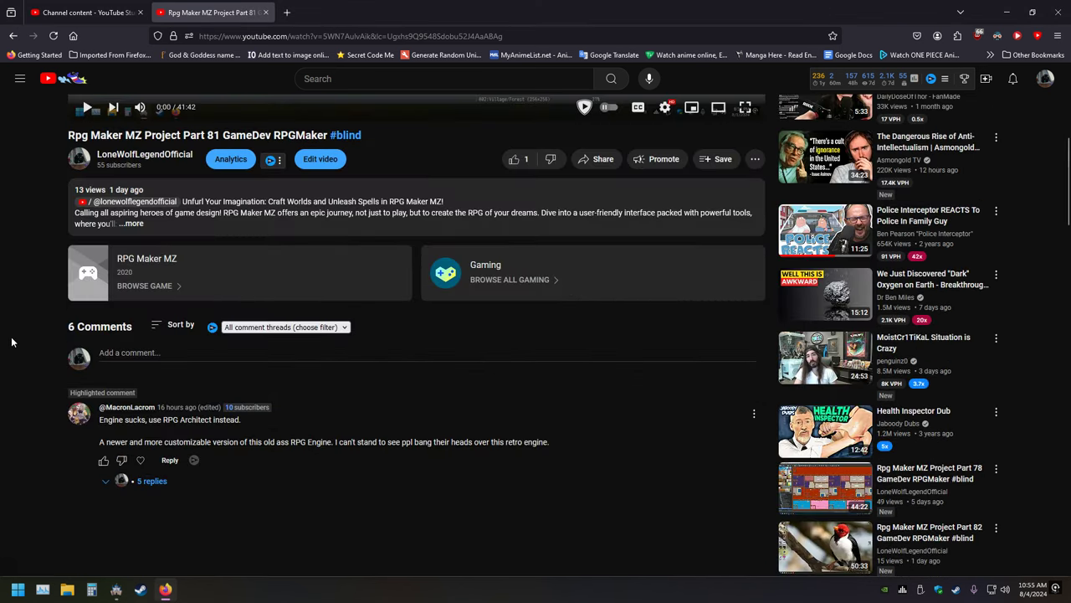
pyautogui.moveTo(669, 454); pyautogui.dragTo(73, 410)
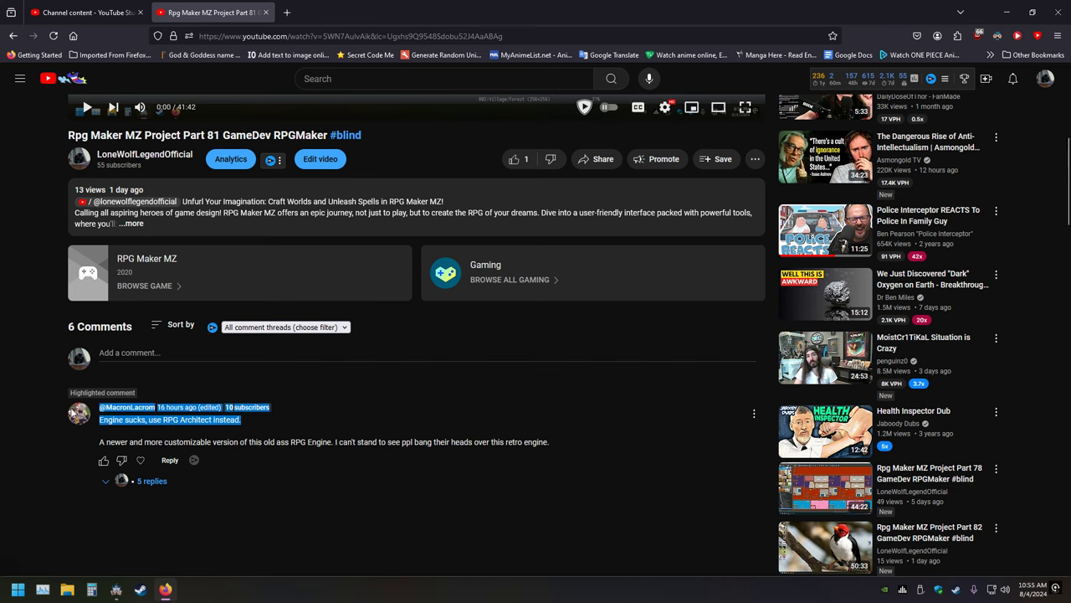
pyautogui.click(50, 388)
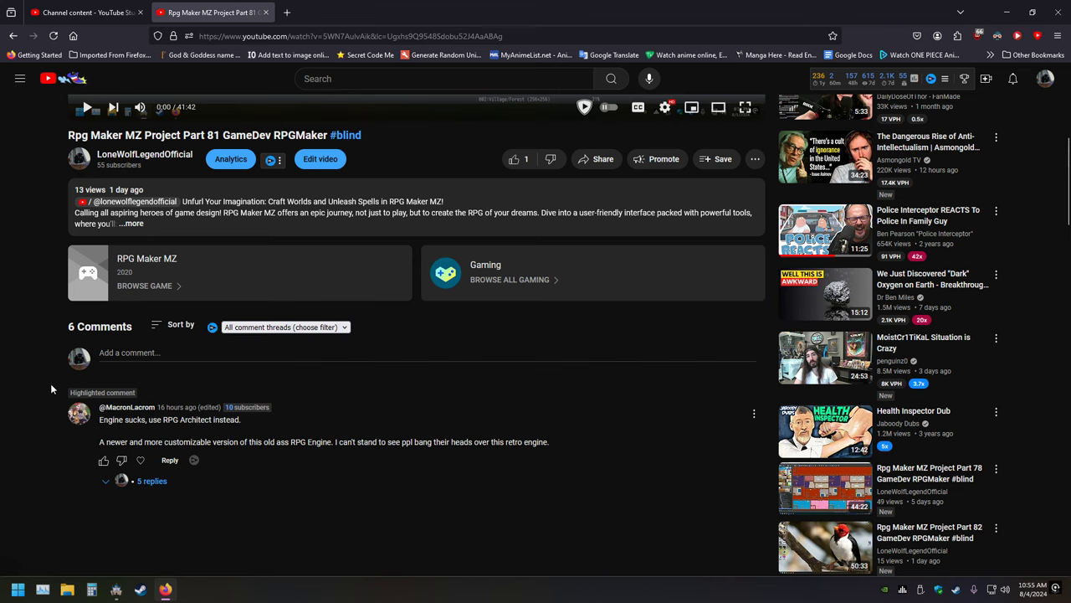
pyautogui.scroll(-3, 289, 433)
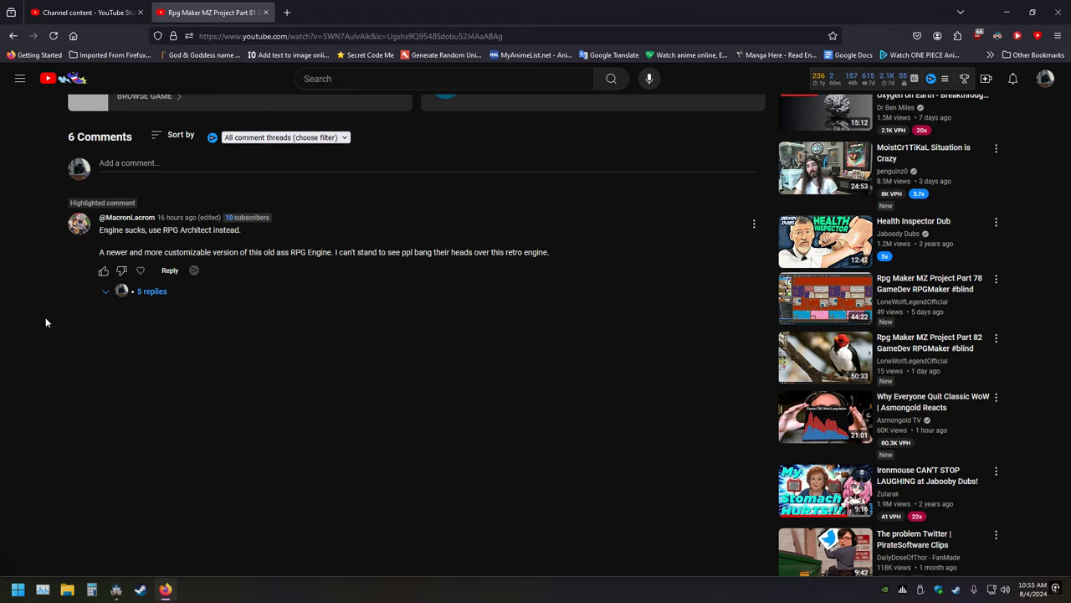
# Step: Expand the replies to the highlighted comment and read those about the zoom function, unfixed bugs and the sequel DLC idea
pyautogui.click(106, 291)
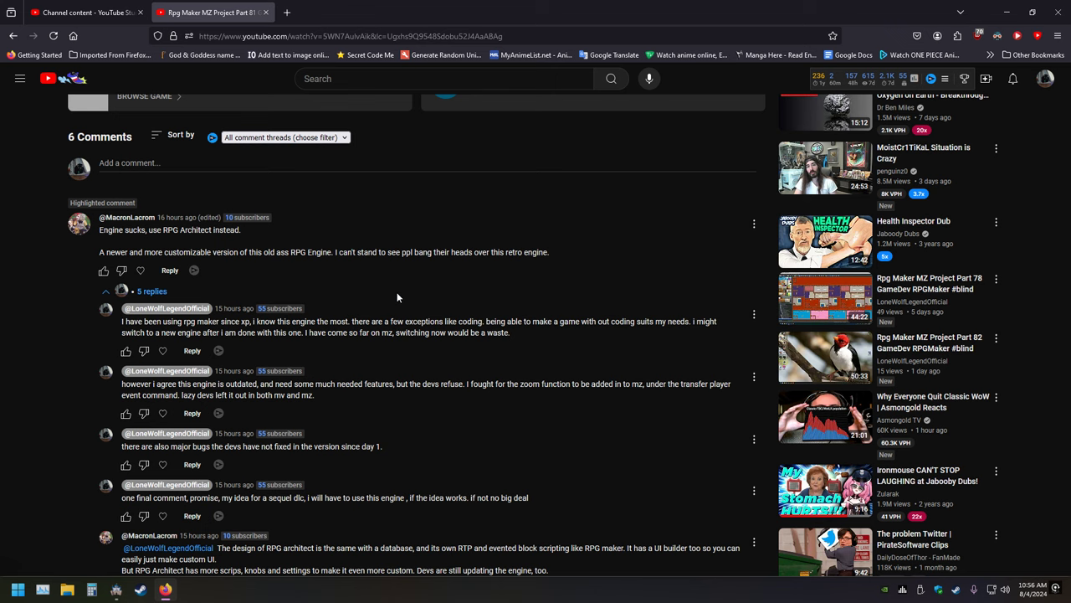
pyautogui.scroll(-2, 71, 375)
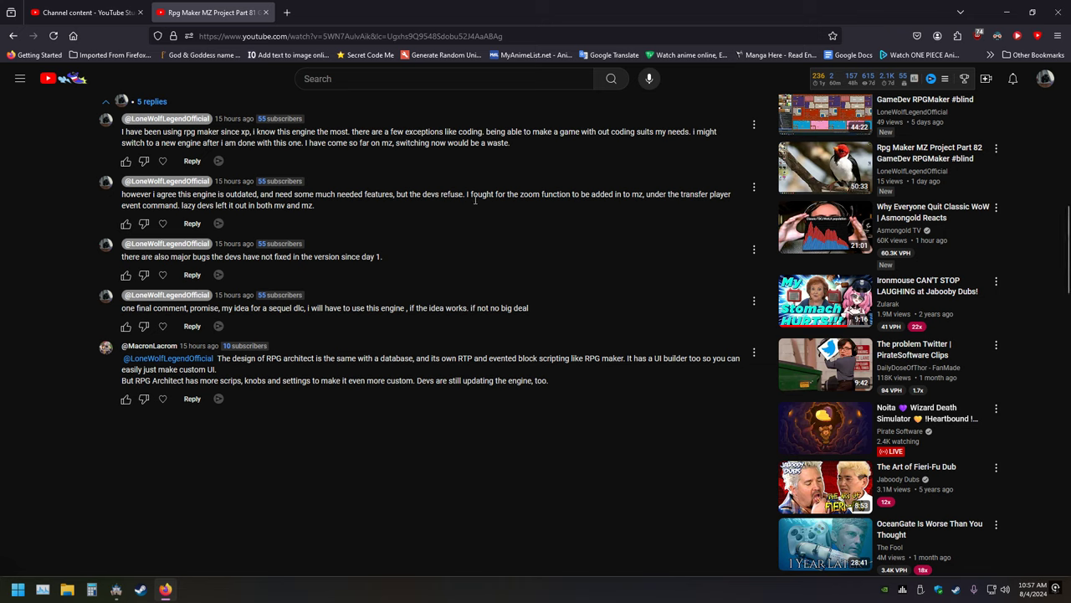
pyautogui.moveTo(464, 195); pyautogui.dragTo(643, 207)
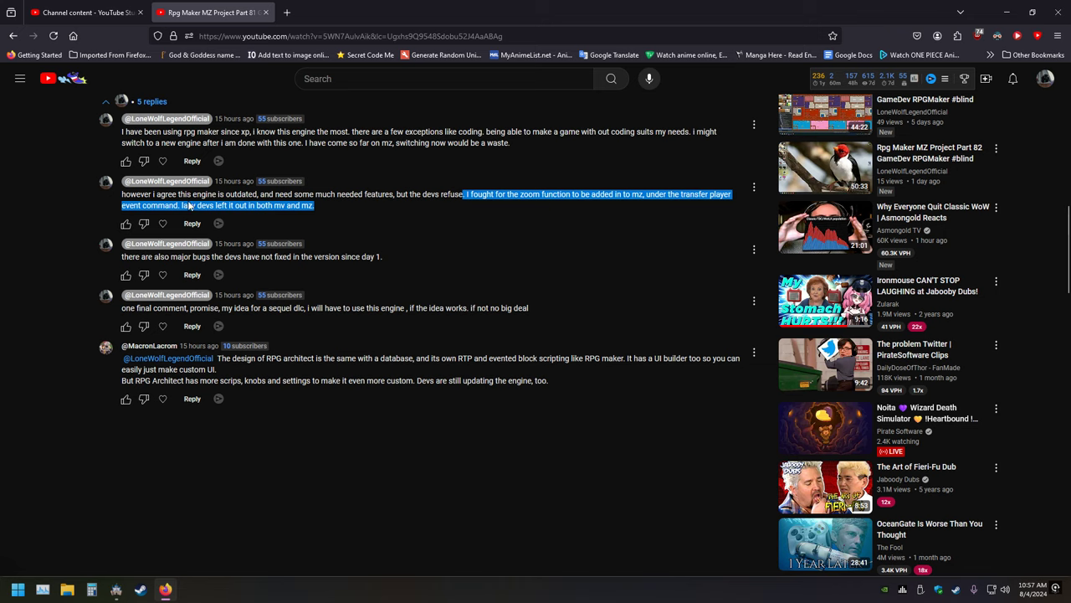
pyautogui.moveTo(315, 206); pyautogui.dragTo(285, 210)
pyautogui.click(51, 217)
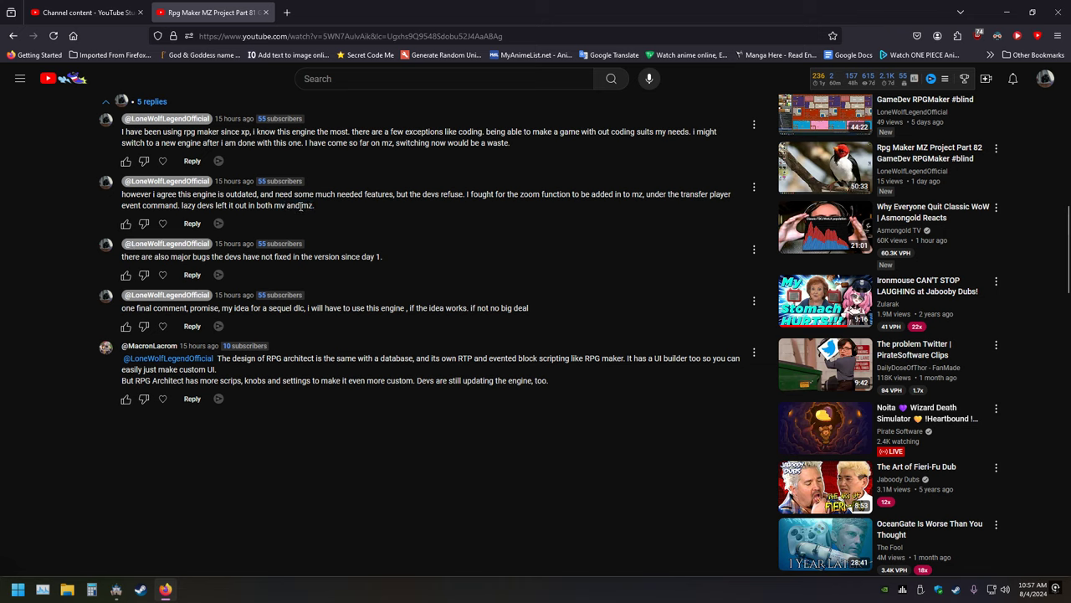
pyautogui.moveTo(296, 207); pyautogui.dragTo(286, 207)
pyautogui.moveTo(93, 261); pyautogui.dragTo(426, 258)
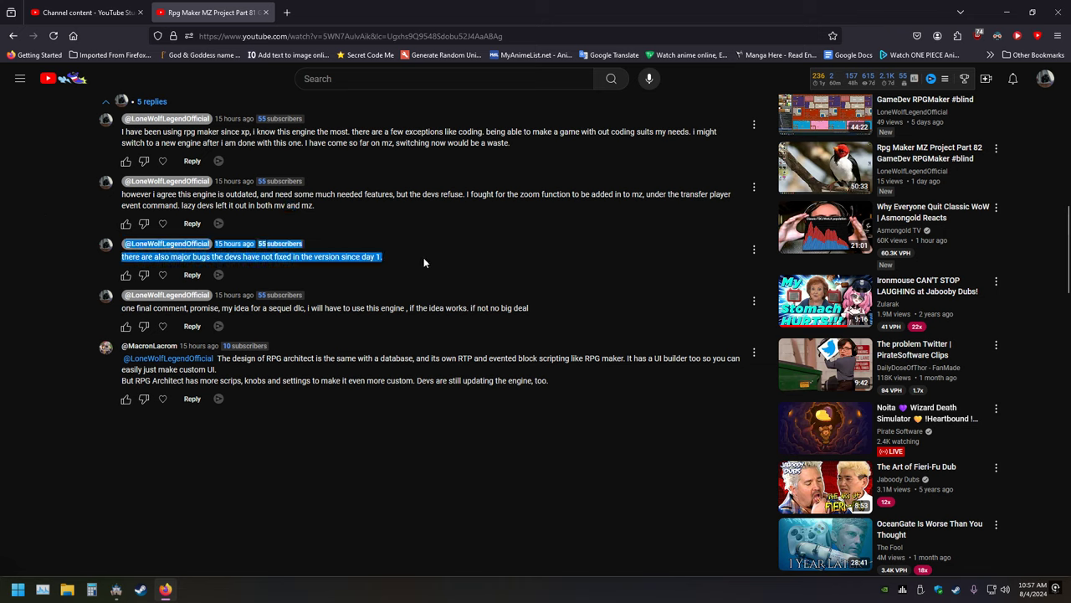
pyautogui.click(81, 266)
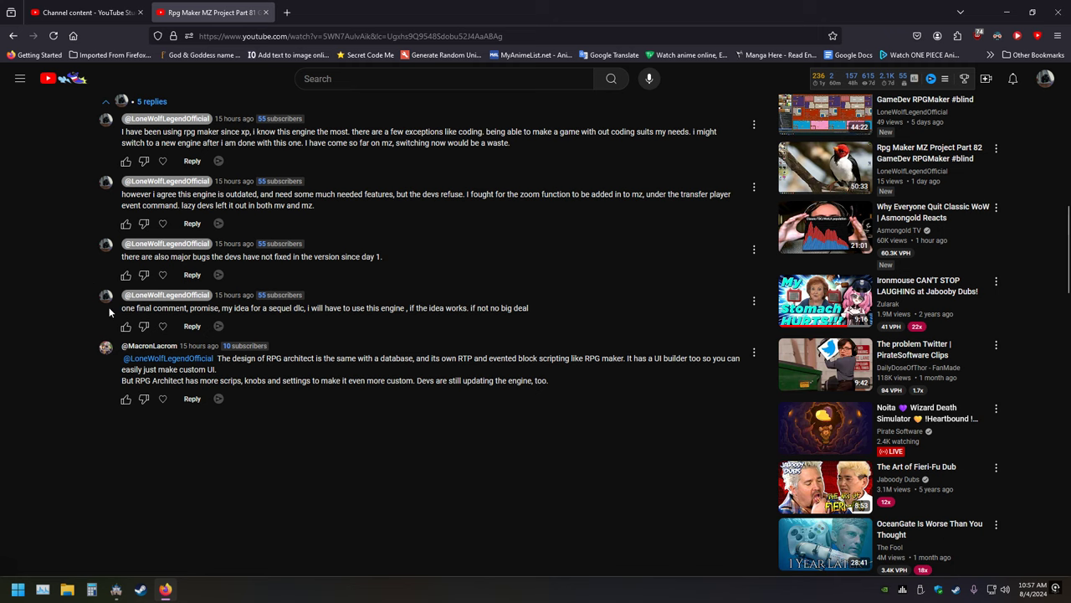
pyautogui.moveTo(108, 311); pyautogui.dragTo(592, 325)
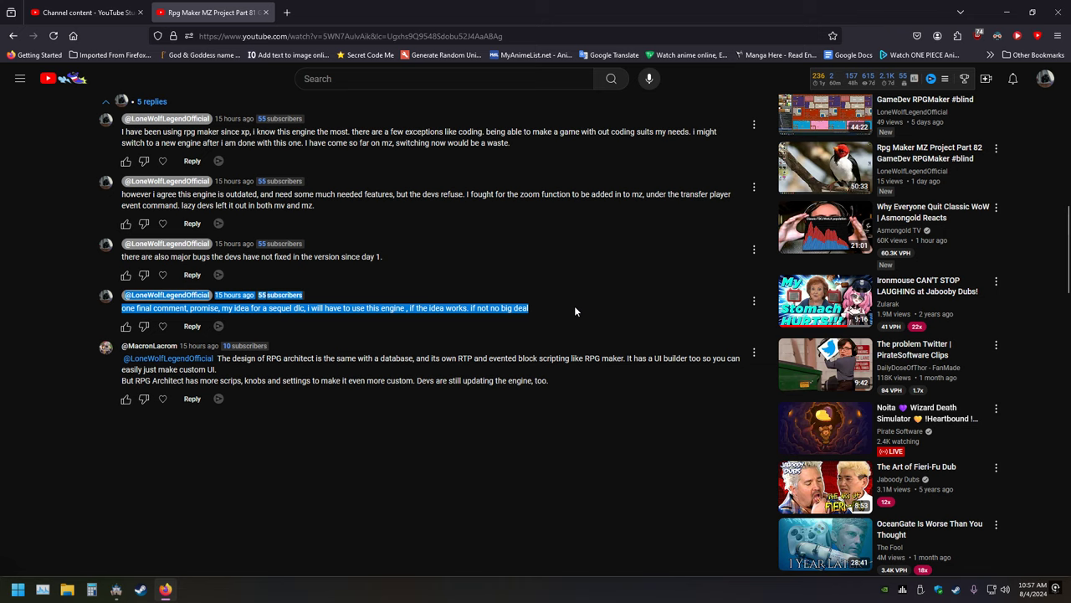
pyautogui.click(55, 300)
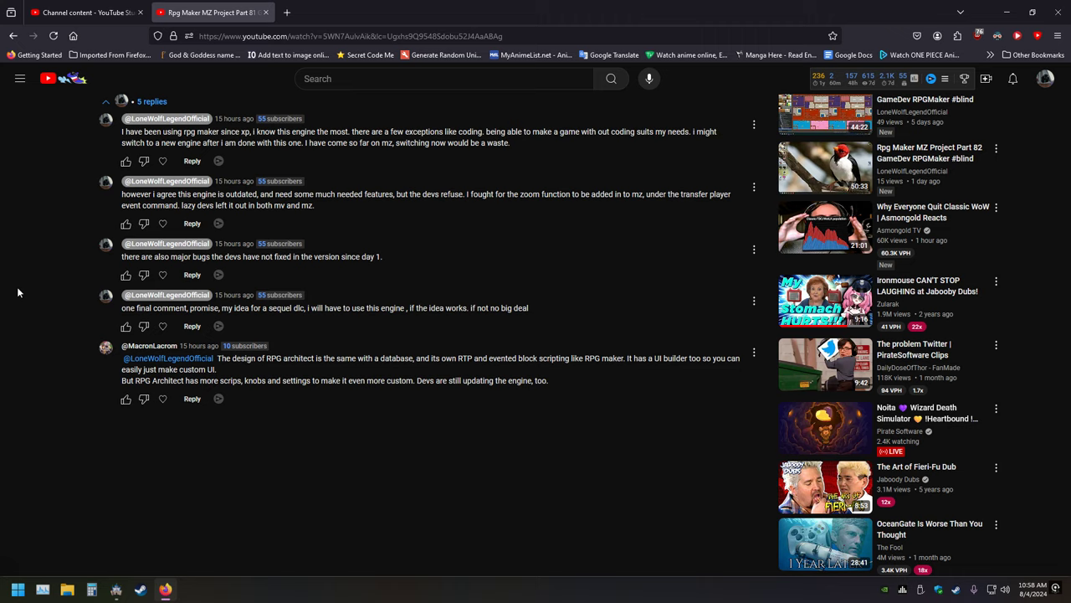
pyautogui.scroll(15, 19, 292)
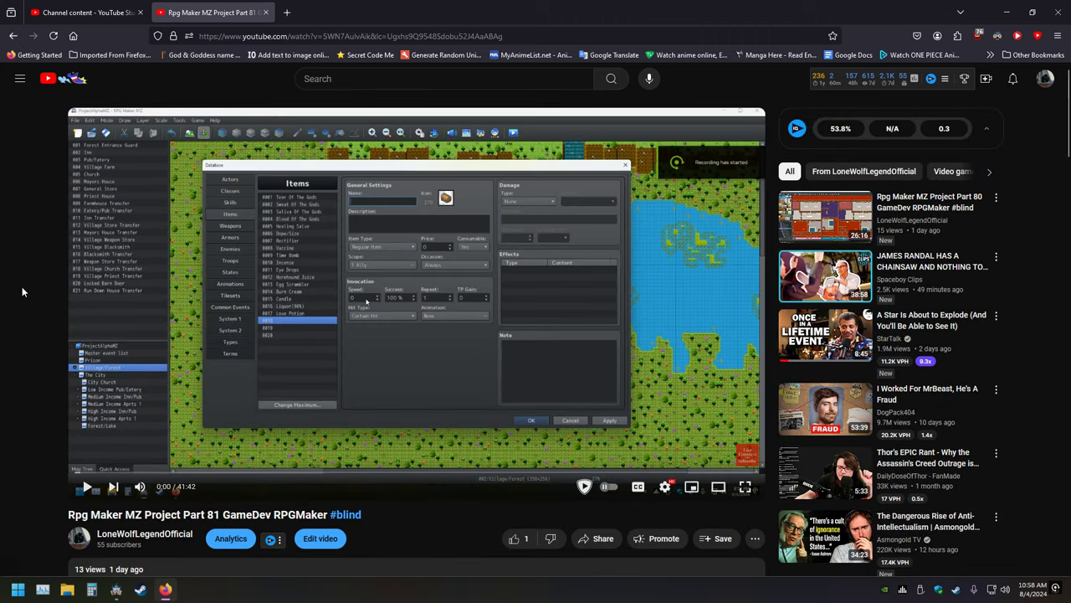
pyautogui.scroll(-7, 22, 286)
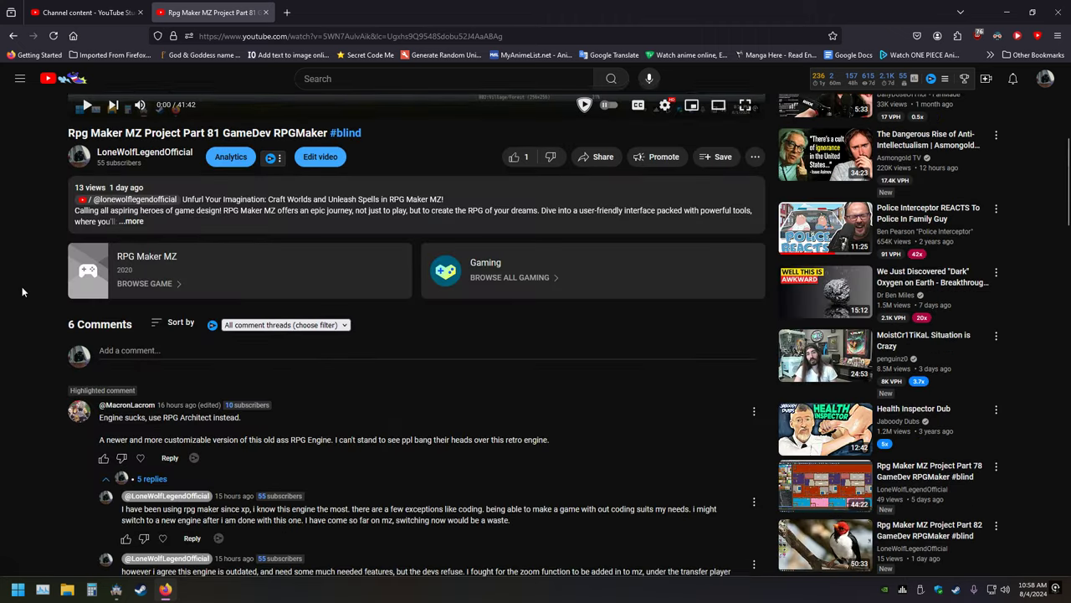
pyautogui.scroll(8, 22, 287)
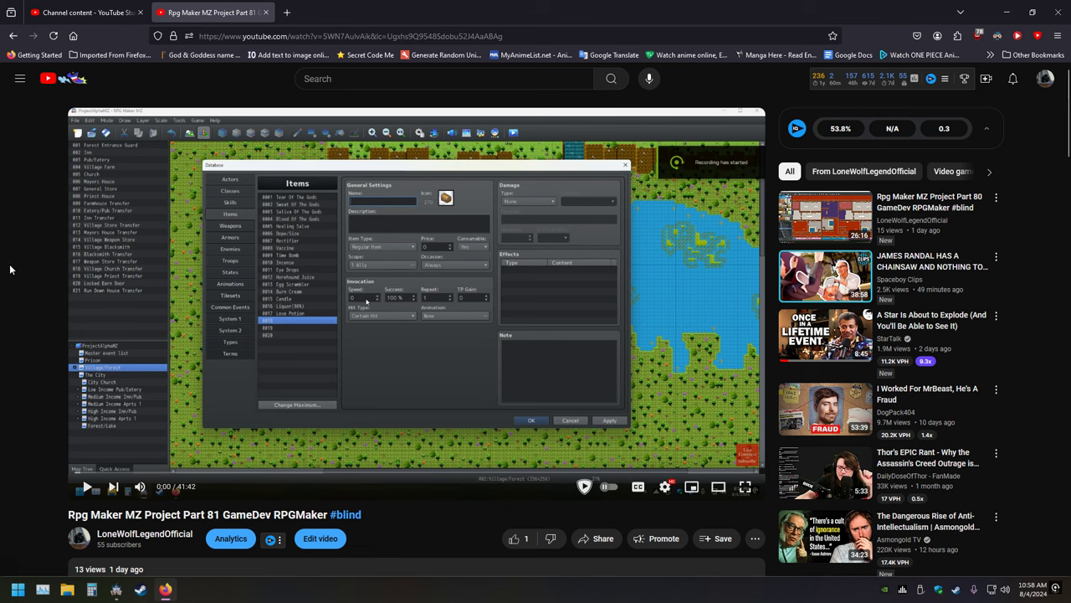
# Step: Reread the highlighted comment about RPG Architect and its replies below the video
pyautogui.scroll(-7, 11, 269)
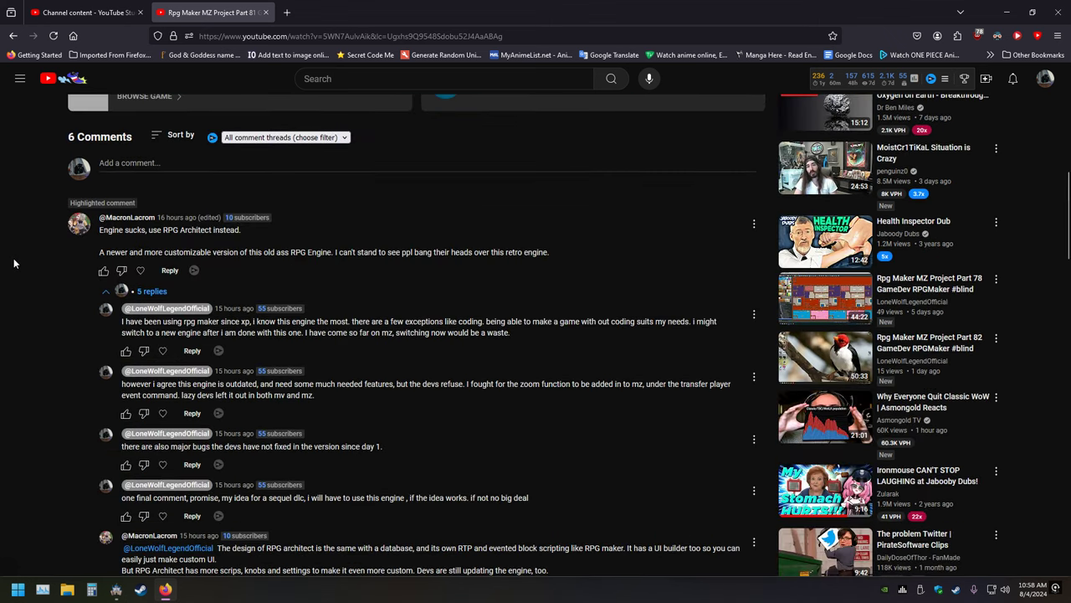
pyautogui.scroll(-3, 13, 261)
pyautogui.scroll(3, 14, 259)
pyautogui.scroll(7, 13, 263)
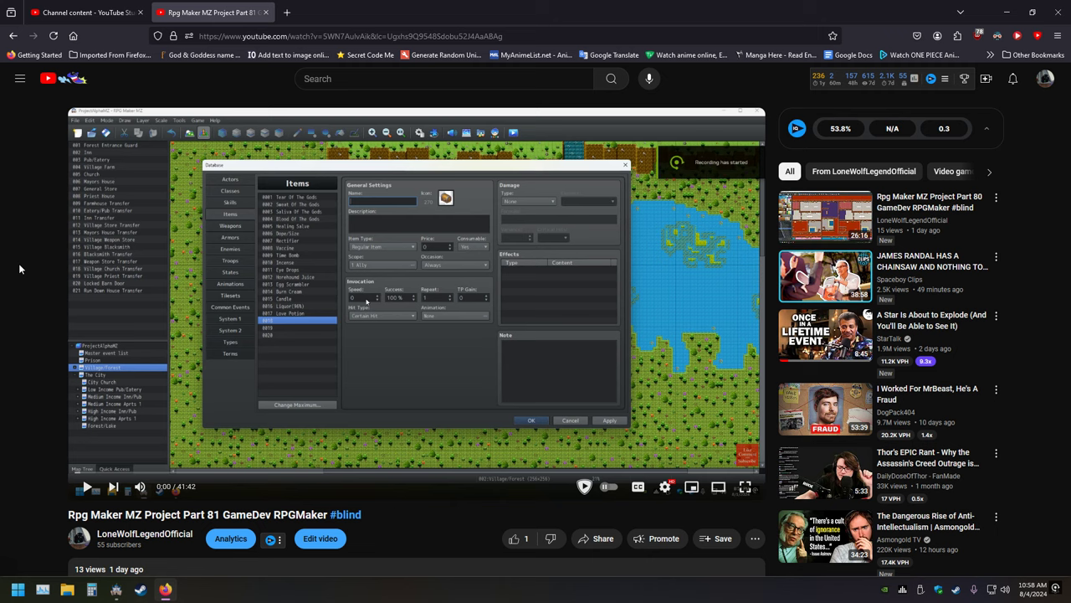
# Step: Switch to RPG Maker MZ, view the Quick Event Creation and Set Starting Position options on the Prison map, and inspect a blank event at tile 6,8
pyautogui.click(116, 589)
pyautogui.rightClick(357, 304)
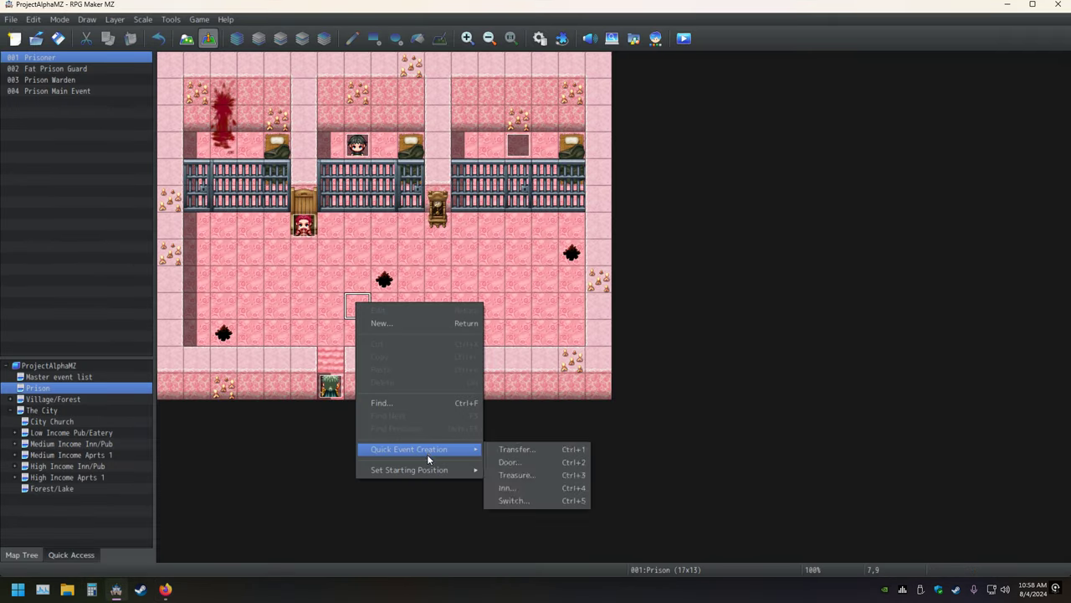
pyautogui.moveTo(432, 474)
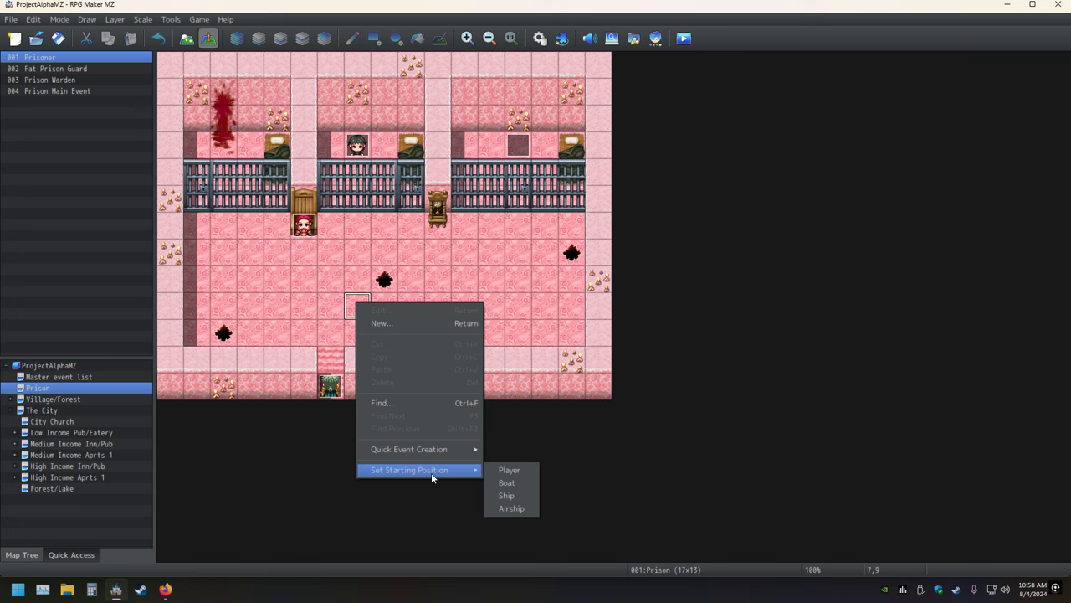
pyautogui.doubleClick(335, 279)
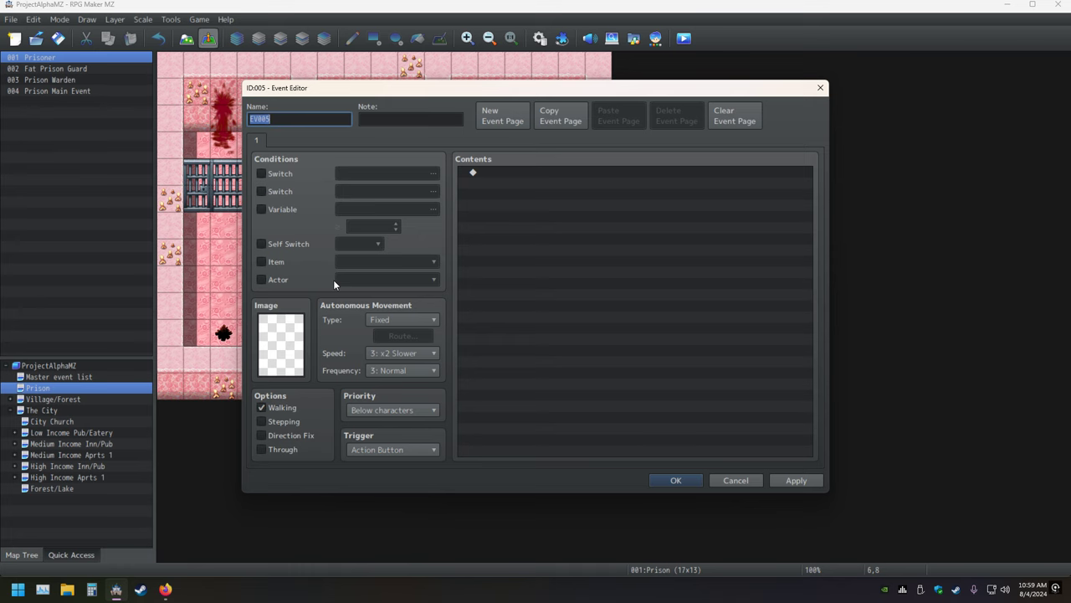
pyautogui.press('Escape')
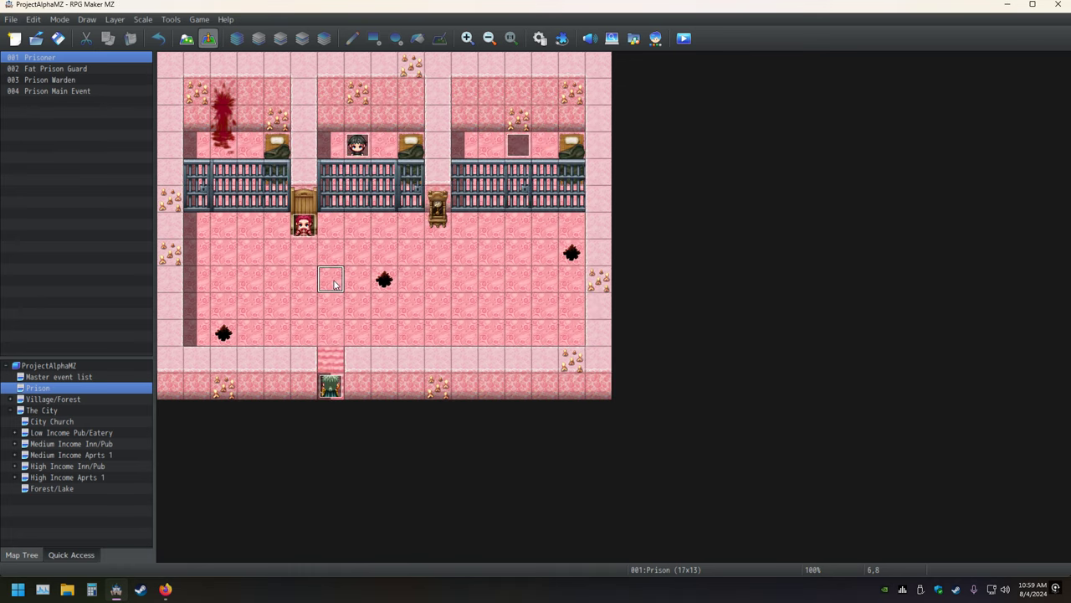
# Step: Switch to Firefox and read the last reply, which describes RPG Architect's database, block scripting and UI builder
pyautogui.hotkey('alt', 'Tab')
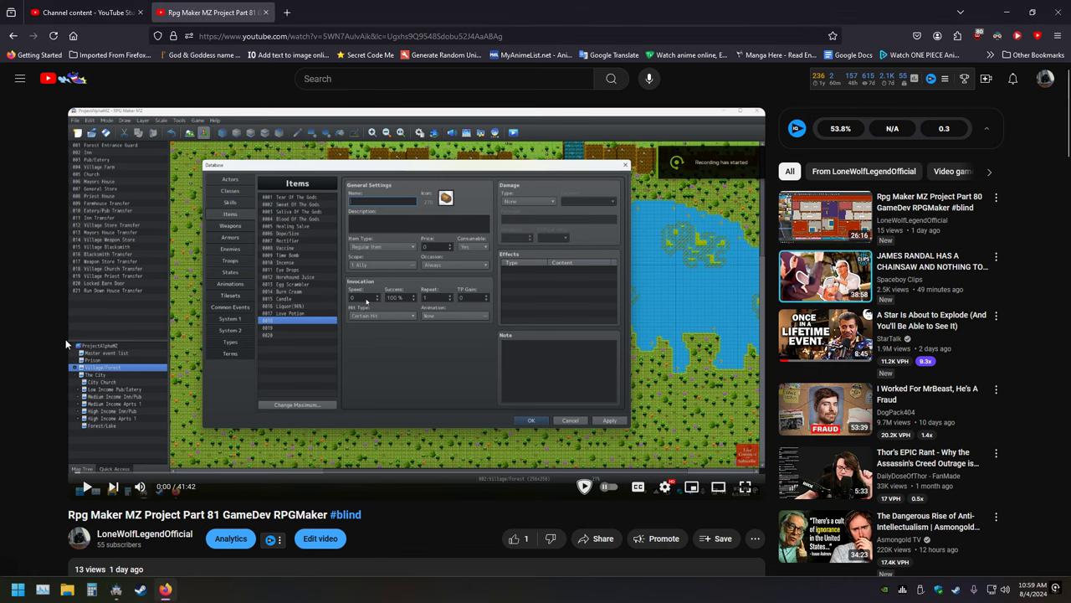
pyautogui.scroll(-4, 50, 331)
pyautogui.scroll(-5, 22, 335)
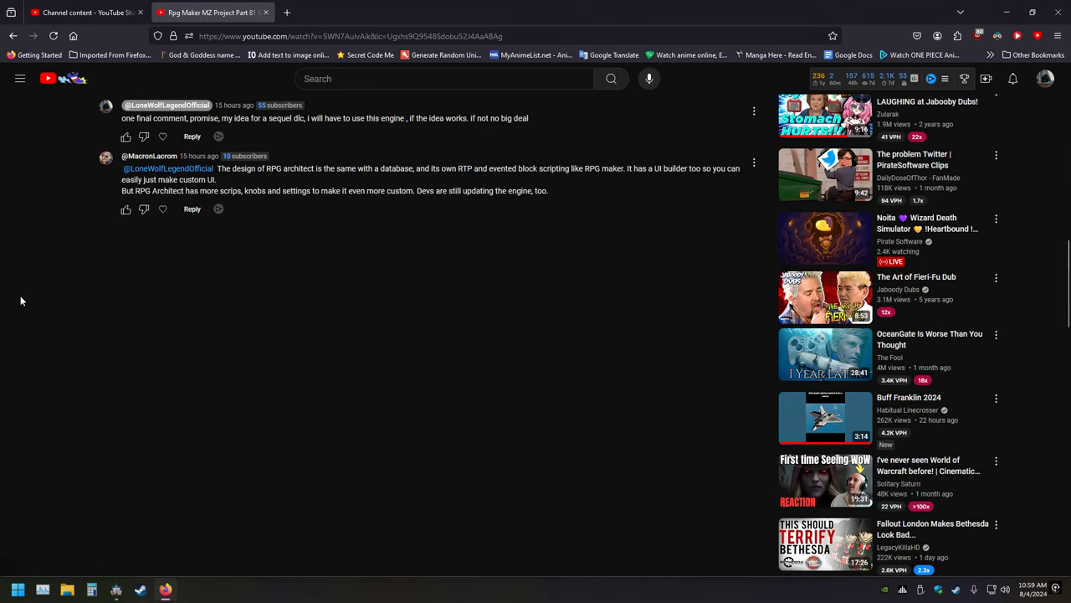
# Step: Switch to RPG Maker MZ and inspect the Event Editor with a blank event at tile 7,9 of the Prison map
pyautogui.hotkey('alt', 'Tab')
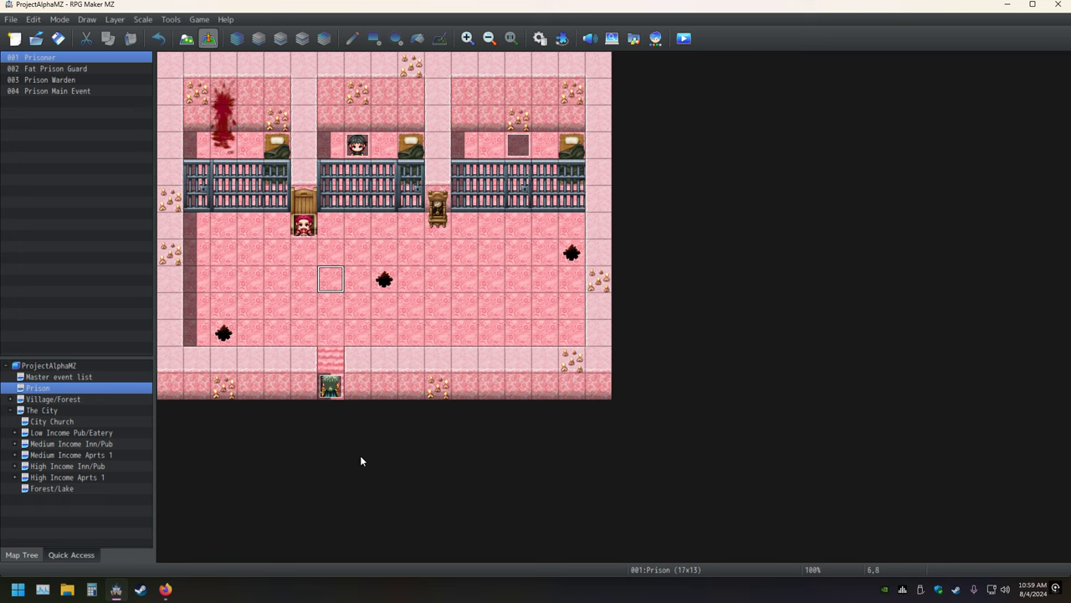
pyautogui.doubleClick(351, 303)
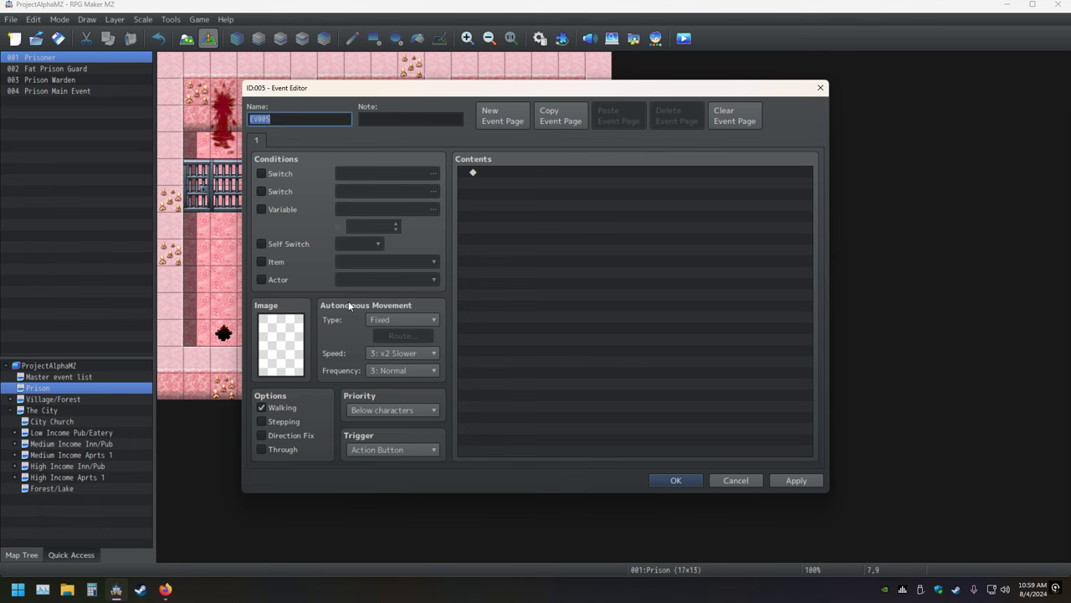
pyautogui.press('Escape')
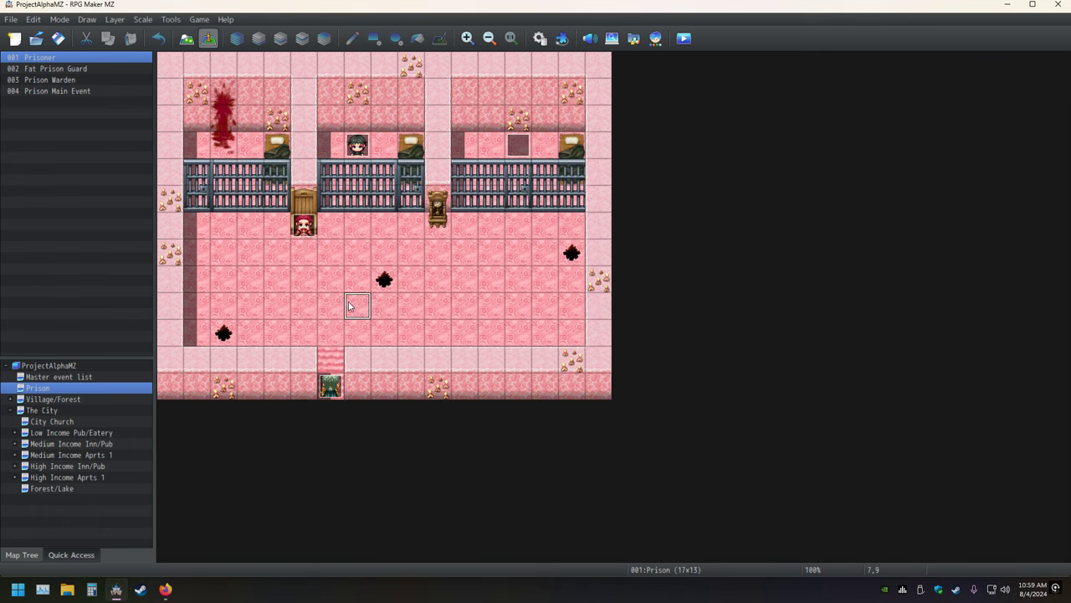
# Step: Switch to Firefox, highlight the reply describing RPG Architect while rereading it, then close the video's tab and minimize the browser
pyautogui.hotkey('alt', 'Tab')
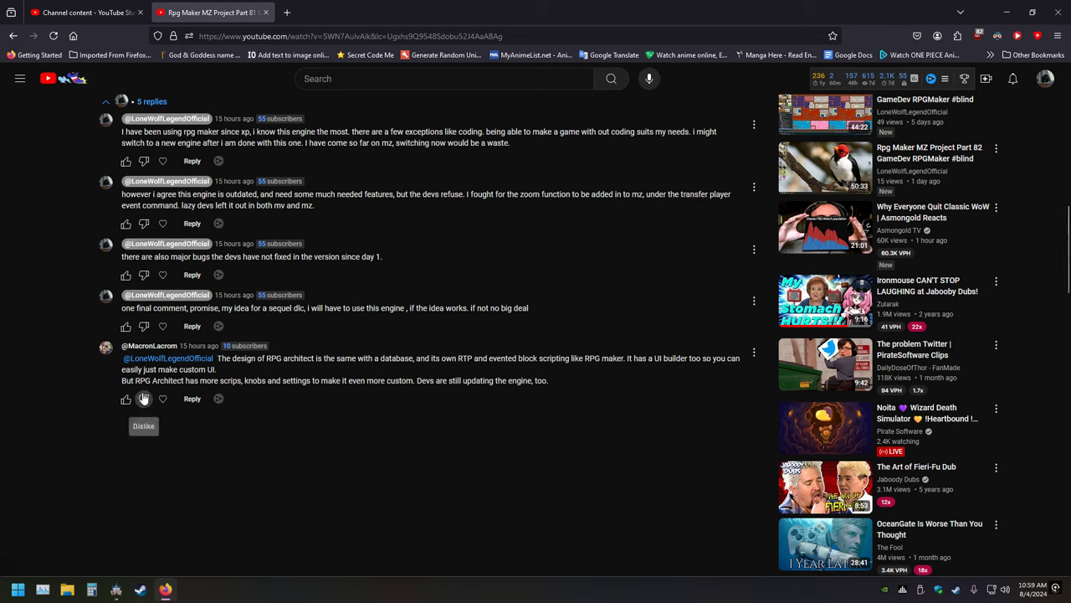
pyautogui.moveTo(123, 384); pyautogui.dragTo(243, 385)
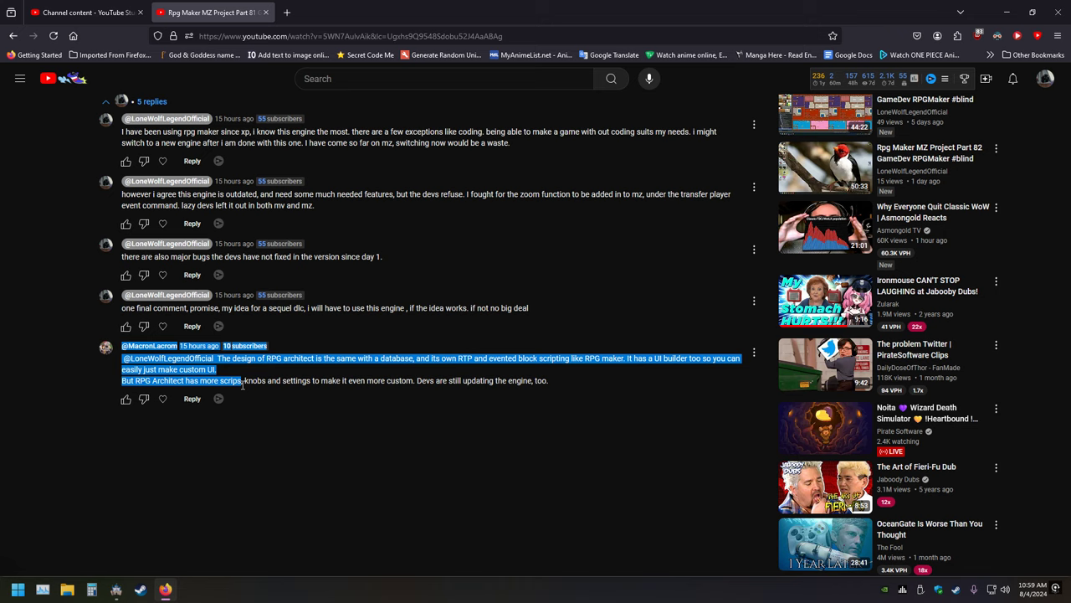
pyautogui.moveTo(243, 384); pyautogui.dragTo(268, 381)
pyautogui.press('Home')
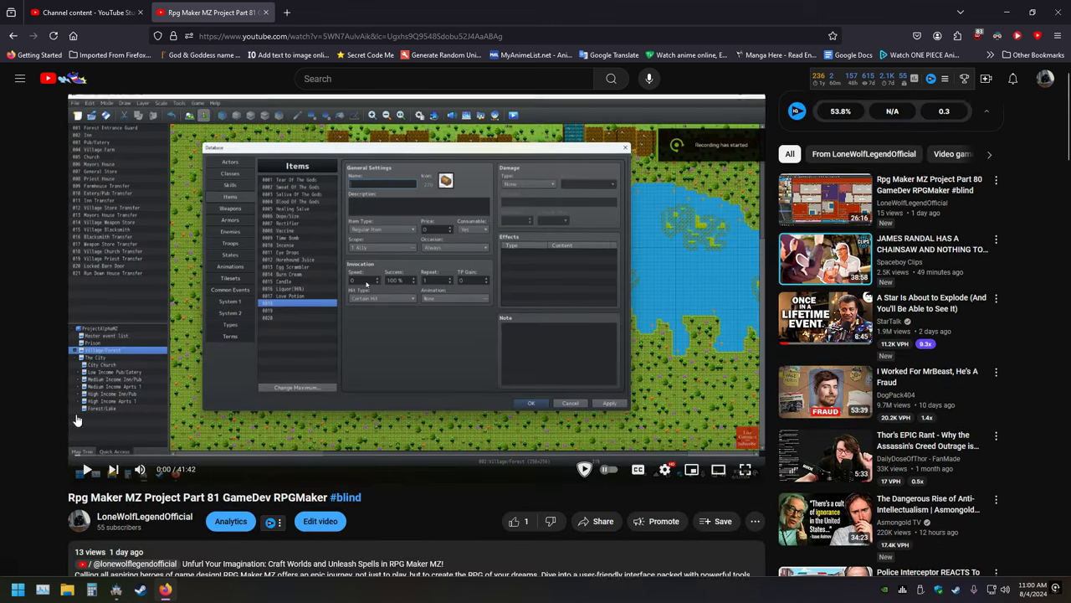
pyautogui.click(265, 11)
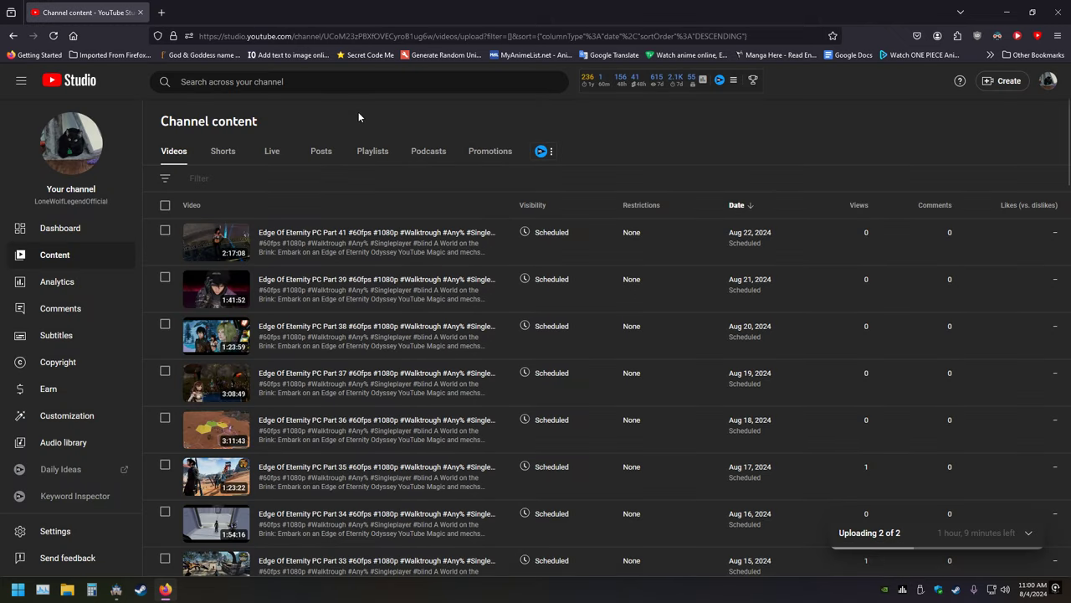
pyautogui.click(1007, 12)
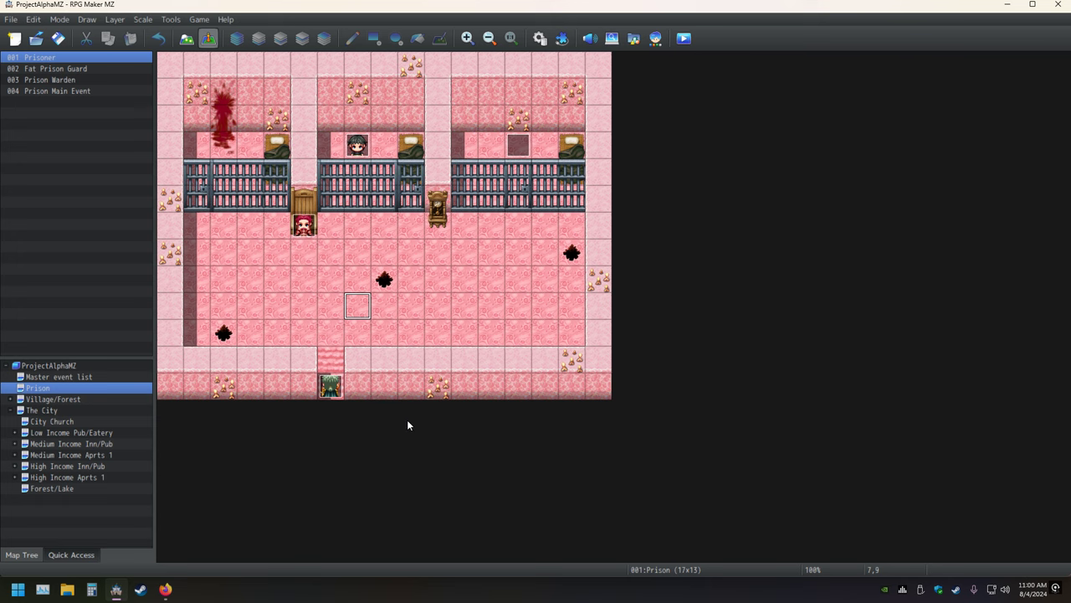
# Step: Inspect blank events at tiles 7,9 and 10,9 of the Prison map and discard them
pyautogui.doubleClick(347, 307)
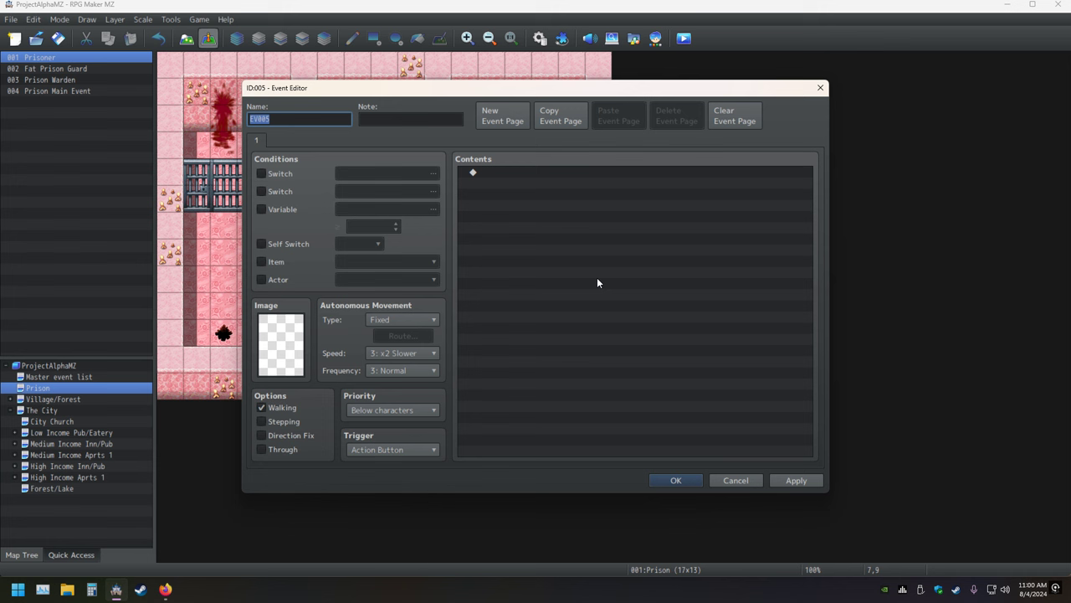
pyautogui.press('Escape')
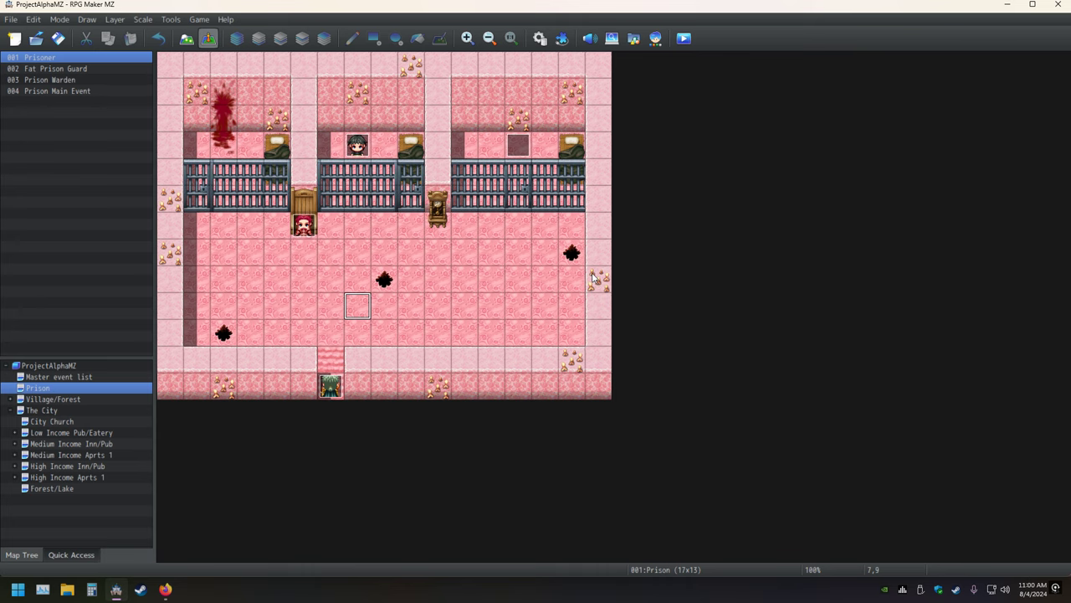
pyautogui.doubleClick(427, 299)
pyautogui.press('Escape')
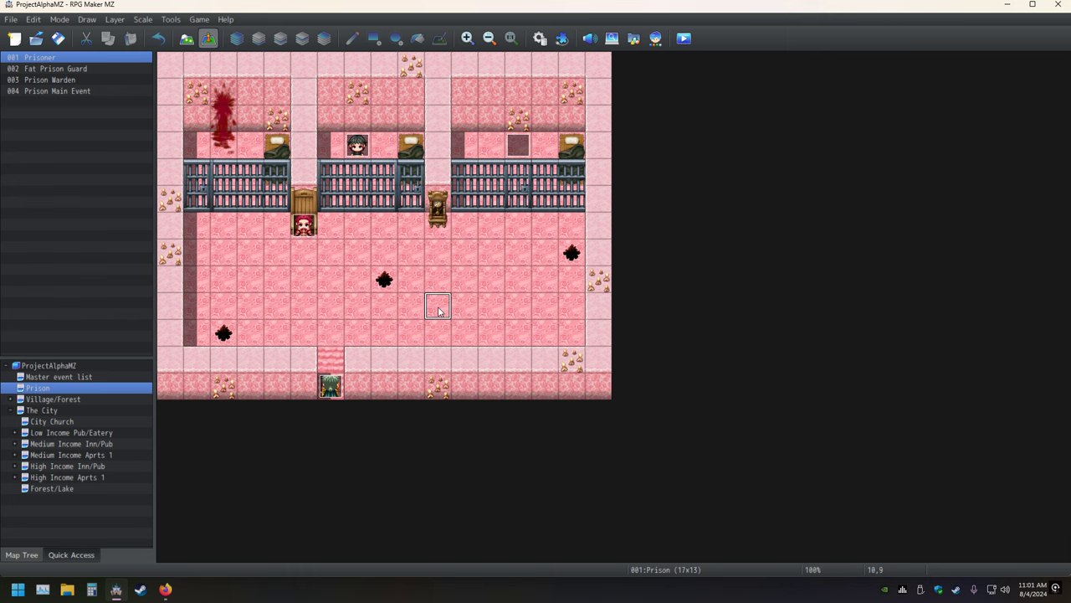
# Step: View the System 2 page of the database and its Fallback Fonts setting, then leave the database without changes
pyautogui.click(540, 37)
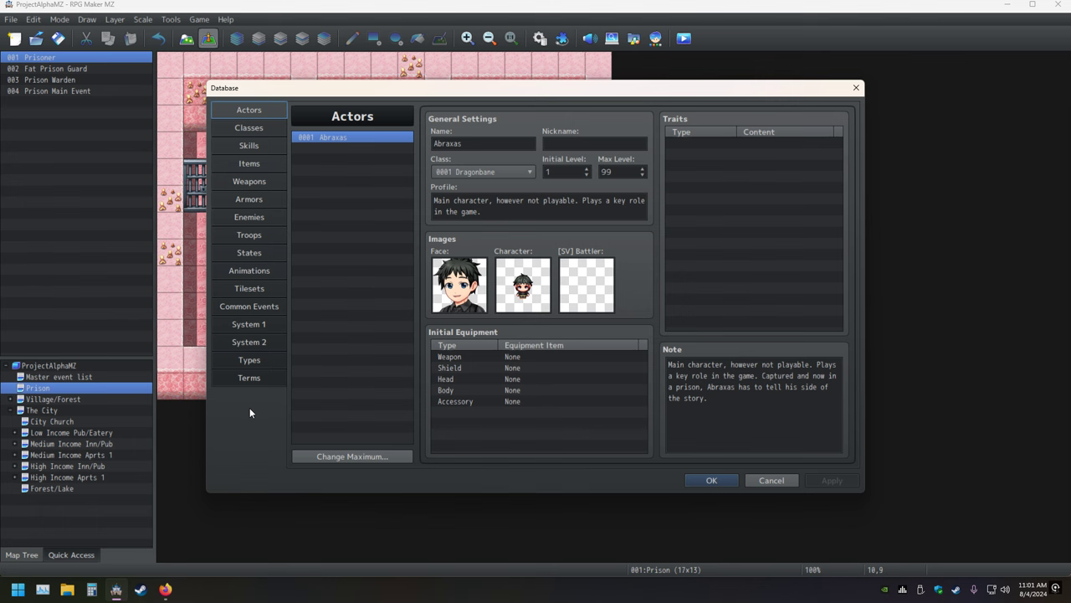
pyautogui.click(251, 342)
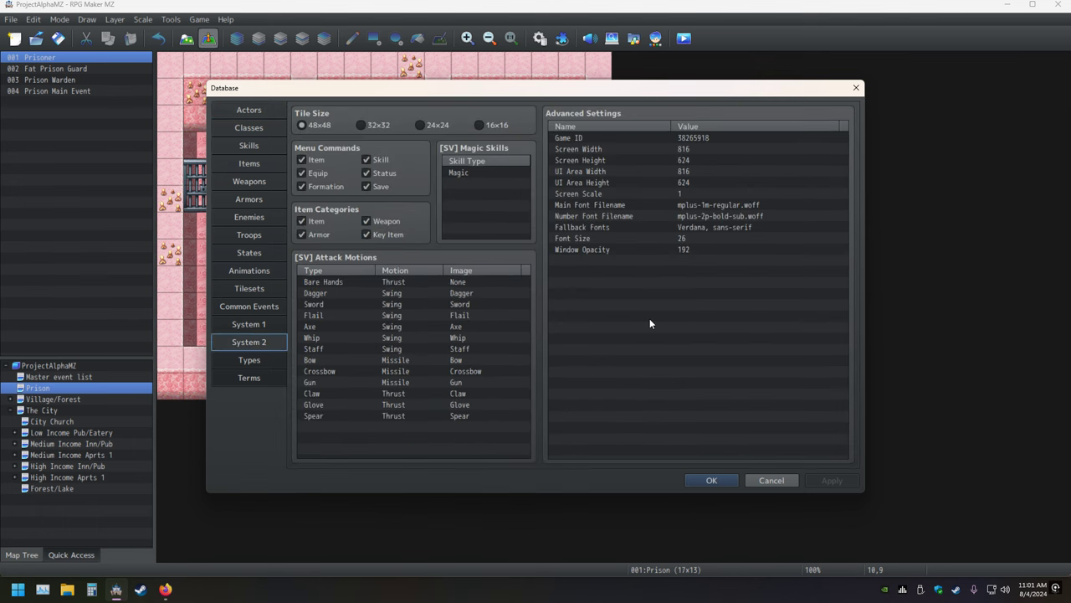
pyautogui.click(700, 227)
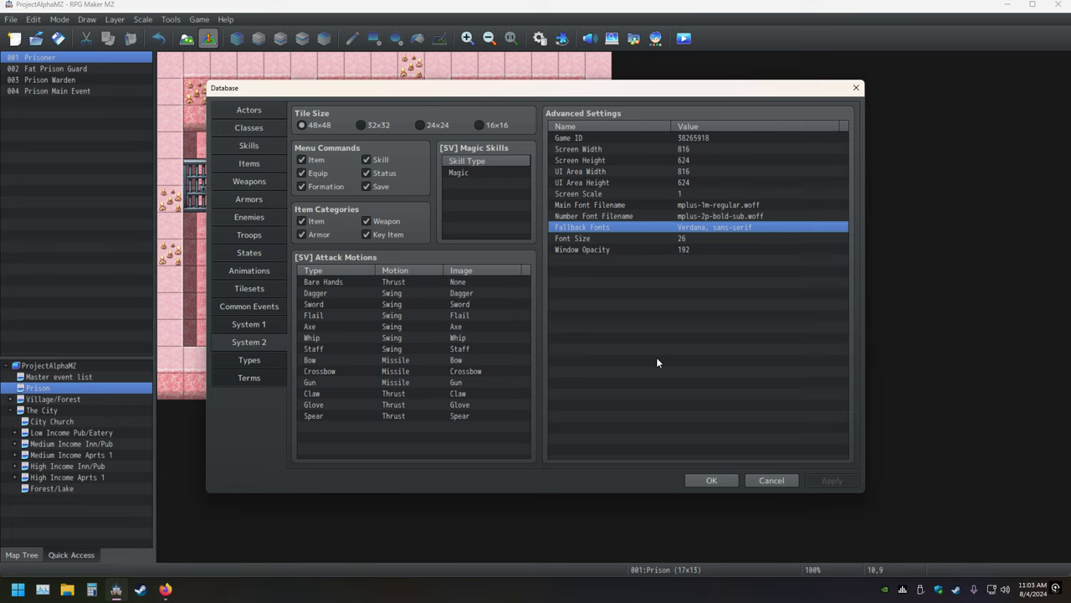
pyautogui.doubleClick(689, 232)
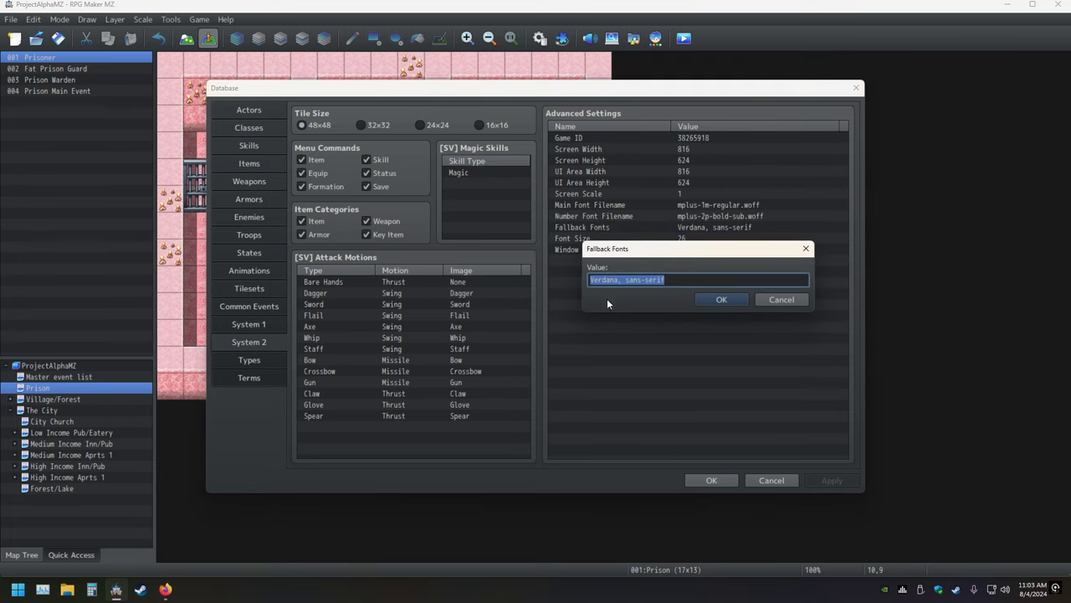
pyautogui.click(687, 281)
pyautogui.click(770, 299)
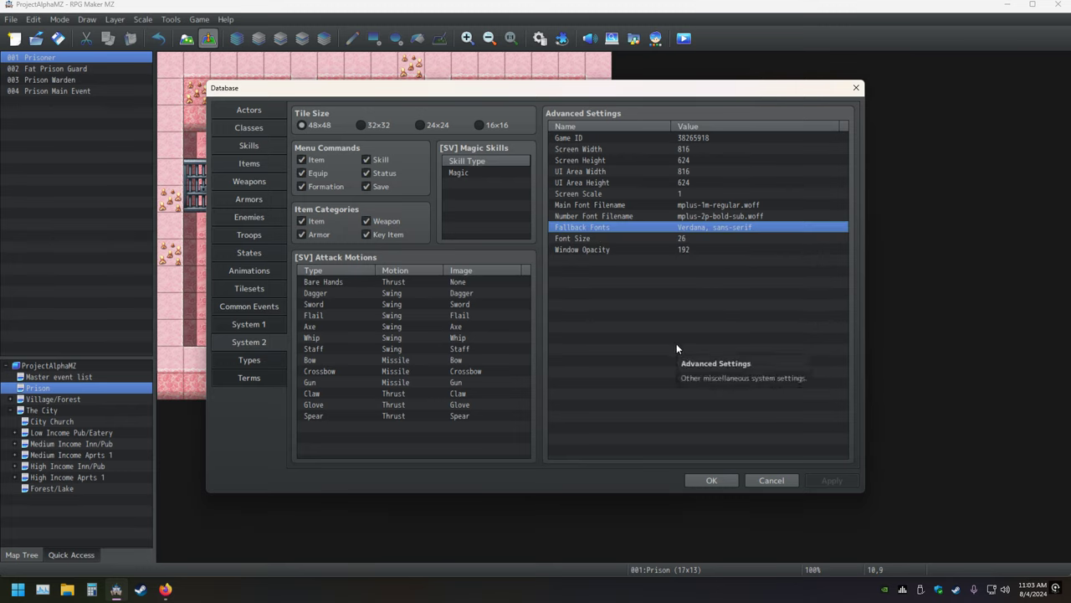
pyautogui.click(766, 483)
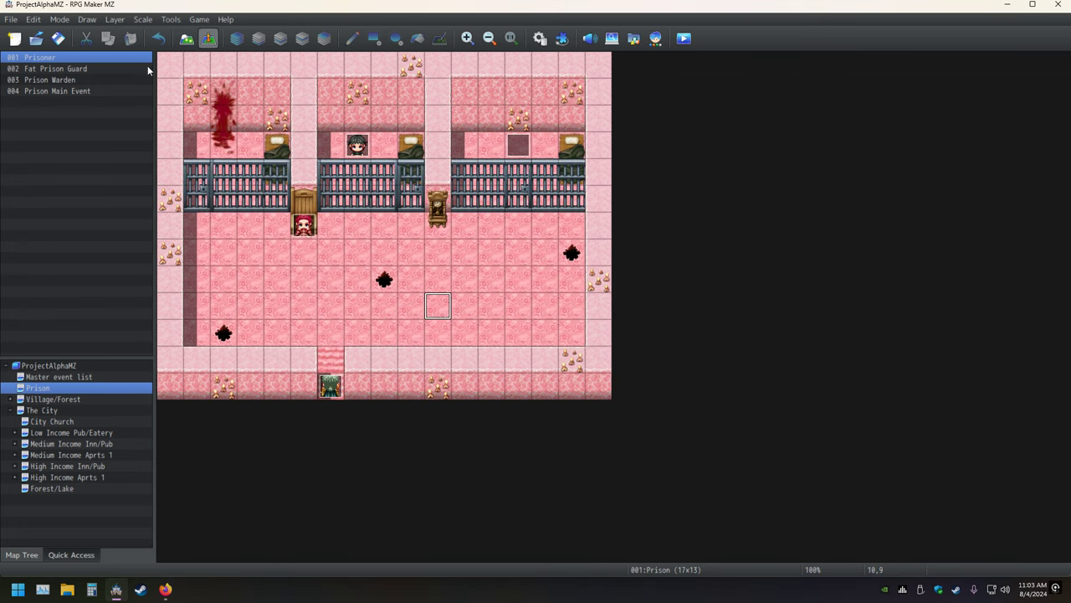
# Step: Save the project and check the upload progress in YouTube Studio in Firefox before returning to RPG Maker MZ
pyautogui.click(58, 37)
pyautogui.click(166, 589)
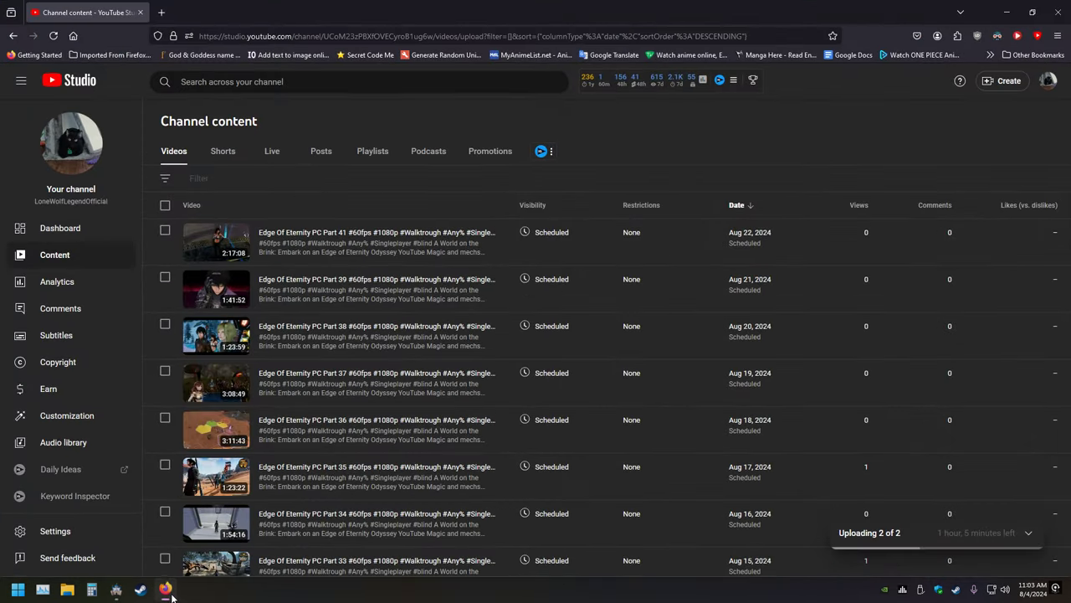
pyautogui.click(116, 589)
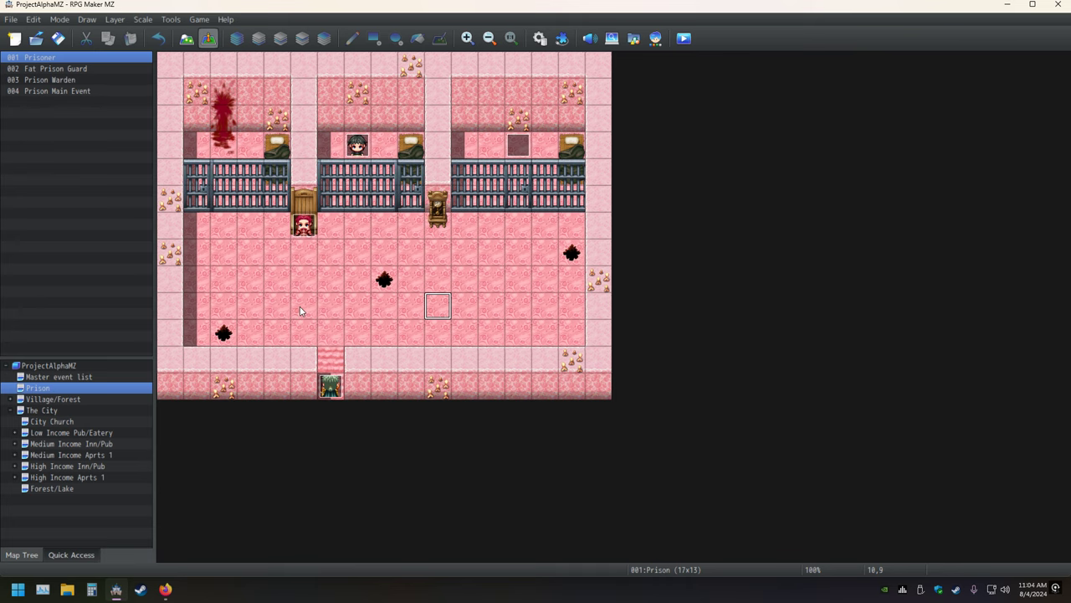
pyautogui.hotkey('alt', 'z')
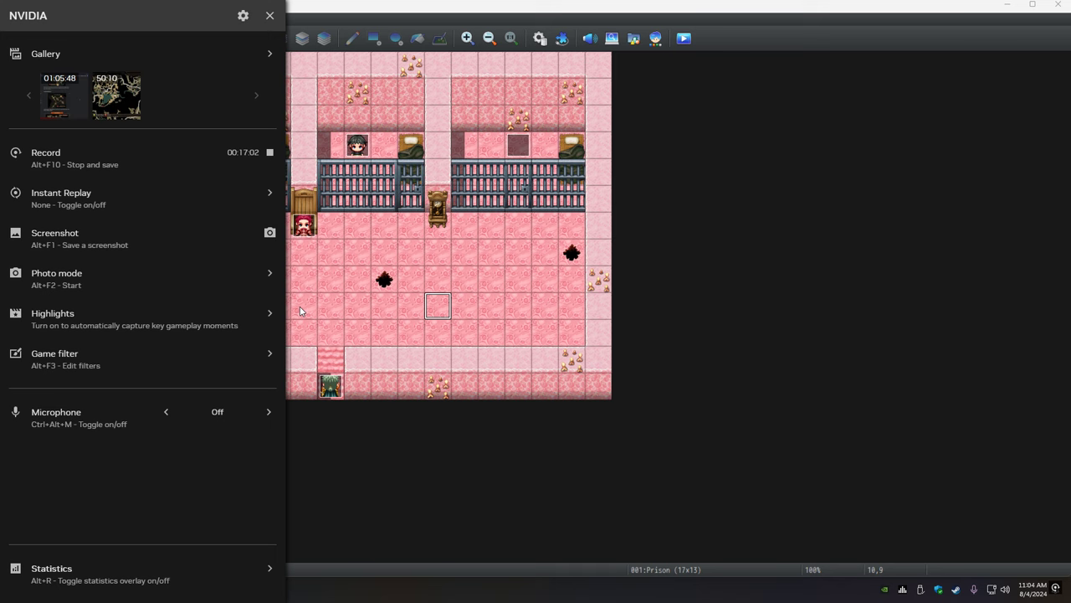
pyautogui.hotkey('alt', 'z')
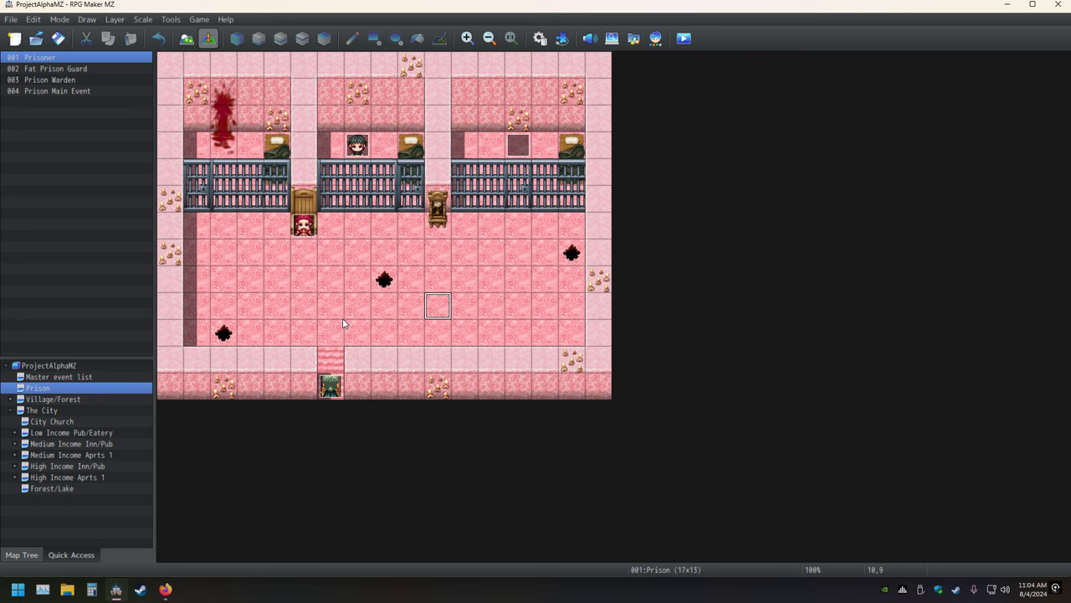
# Step: Open the Ideas/Possible Changes event on the Master event list map and read through its comments
pyautogui.click(87, 377)
pyautogui.doubleClick(49, 79)
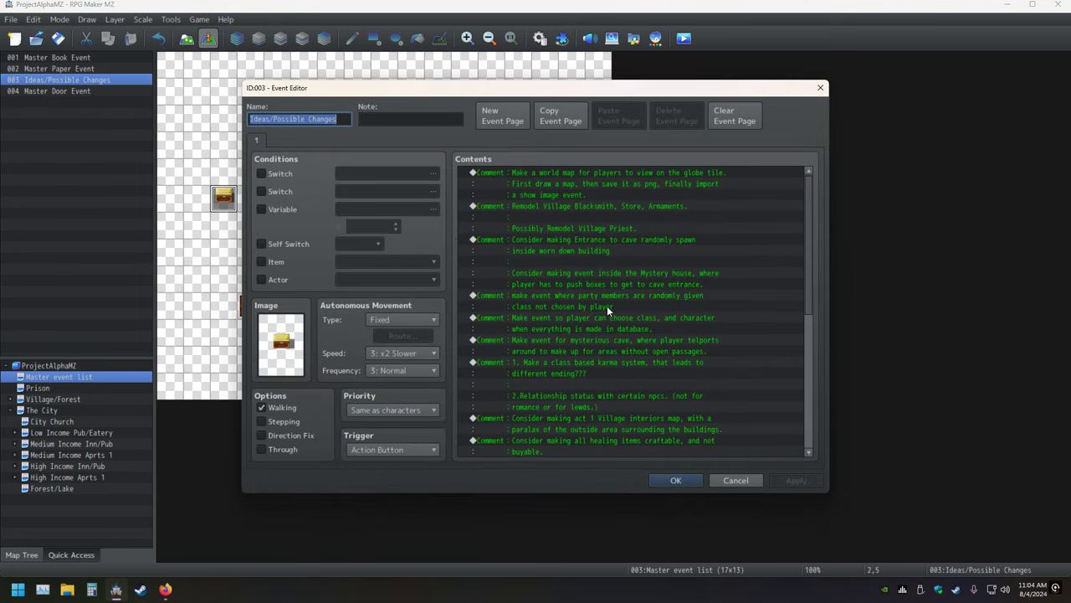
pyautogui.scroll(-5, 623, 294)
pyautogui.scroll(-2, 623, 292)
pyautogui.scroll(6, 623, 288)
# Step: Insert a Comment command at the world map idea and enter "Top Prority, if speedrunners fix the coding"
pyautogui.click(516, 173)
pyautogui.press('Insert')
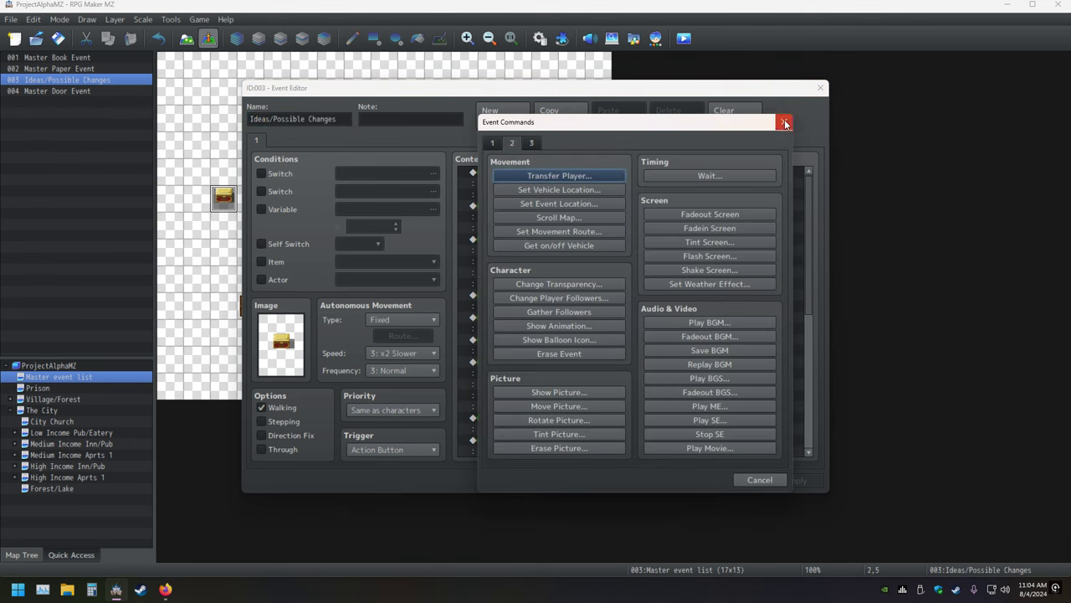
pyautogui.click(786, 122)
pyautogui.press('Insert')
pyautogui.click(589, 444)
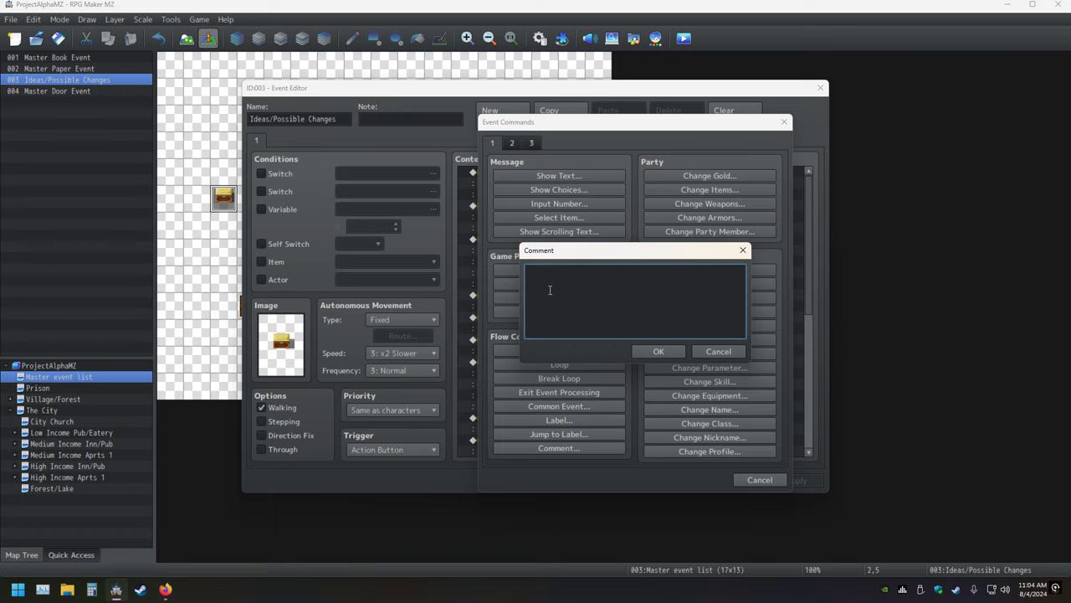
pyautogui.write('Top Prority, if speedrunners')
pyautogui.write('fix the coding')
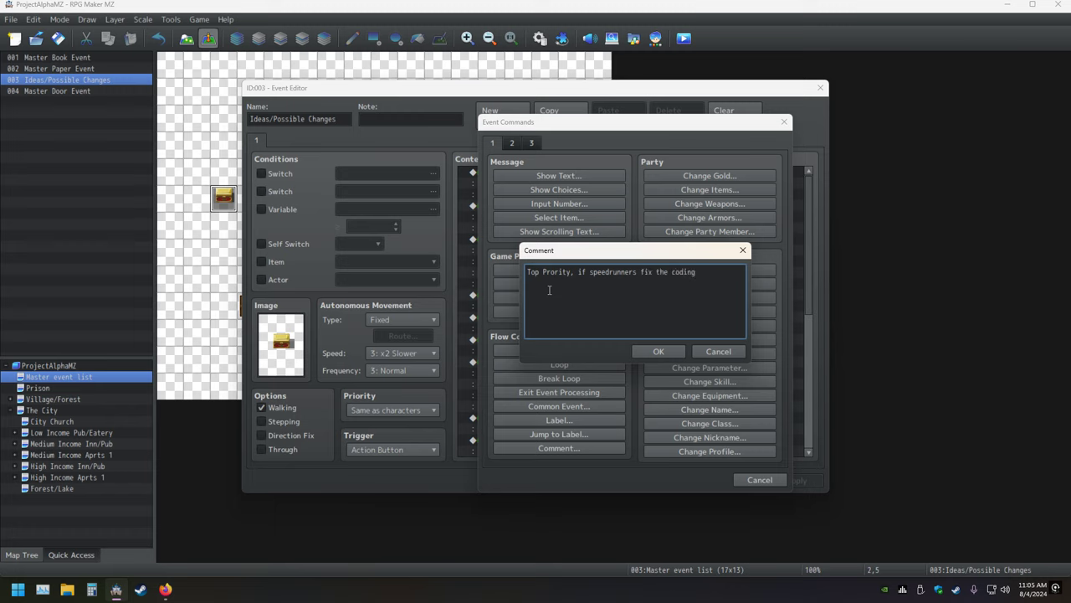
# Step: Try rewording the end of the comment to mention JS CODING and to add wait timers
pyautogui.write('.')
pyautogui.press('BackSpace')
pyautogui.press('BackSpace')
pyautogui.press('BackSpace')
pyautogui.press('BackSpace')
pyautogui.press('BackSpace')
pyautogui.press('BackSpace')
pyautogui.press('BackSpace')
pyautogui.write('JS CO')
pyautogui.press('BackSpace')
pyautogui.write('OD')
pyautogui.write('ING')
pyautogui.write('add')
pyautogui.write(' wait')
pyautogui.write(' timers in')
# Step: Replace the comment's wording so that it reads "Top Prority, add wait time in show text"
pyautogui.press('BackSpace')
pyautogui.press('BackSpace')
pyautogui.press('BackSpace')
pyautogui.press('BackSpace')
pyautogui.press('BackSpace')
pyautogui.press('BackSpace')
pyautogui.press('BackSpace')
pyautogui.press('BackSpace')
pyautogui.press('BackSpace')
pyautogui.press('BackSpace')
pyautogui.press('BackSpace')
pyautogui.press('BackSpace')
pyautogui.press('BackSpace')
pyautogui.press('BackSpace')
pyautogui.press('BackSpace')
pyautogui.press('BackSpace')
pyautogui.press('BackSpace')
pyautogui.press('BackSpace')
pyautogui.press('BackSpace')
pyautogui.press('BackSpace')
pyautogui.press('BackSpace')
pyautogui.press('BackSpace')
pyautogui.press('BackSpace')
pyautogui.press('BackSpace')
pyautogui.press('BackSpace')
pyautogui.press('BackSpace')
pyautogui.press('BackSpace')
pyautogui.press('BackSpace')
pyautogui.write('add wait time in show text')
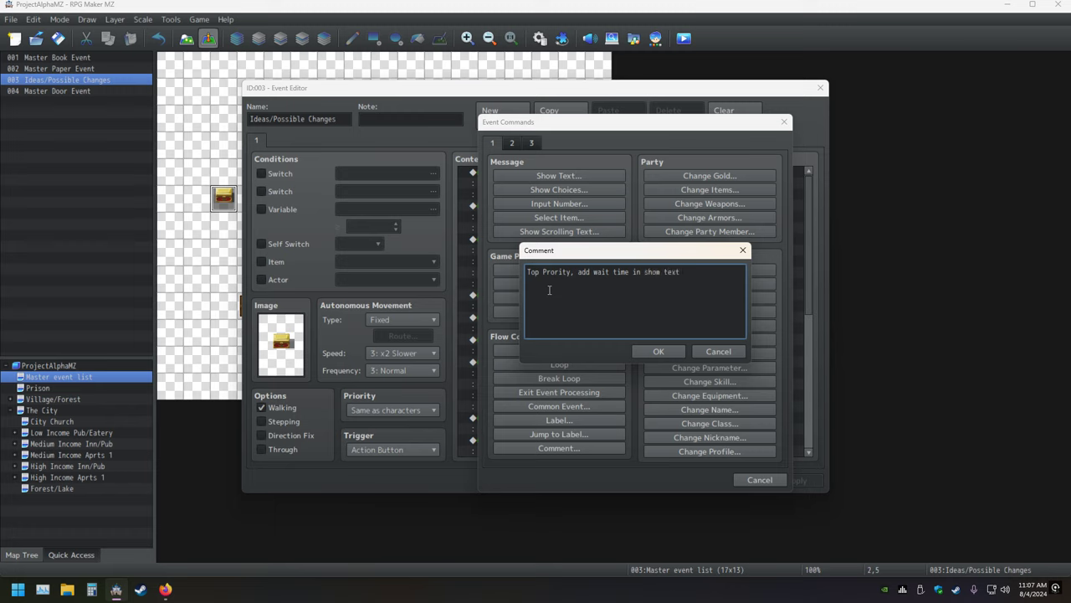
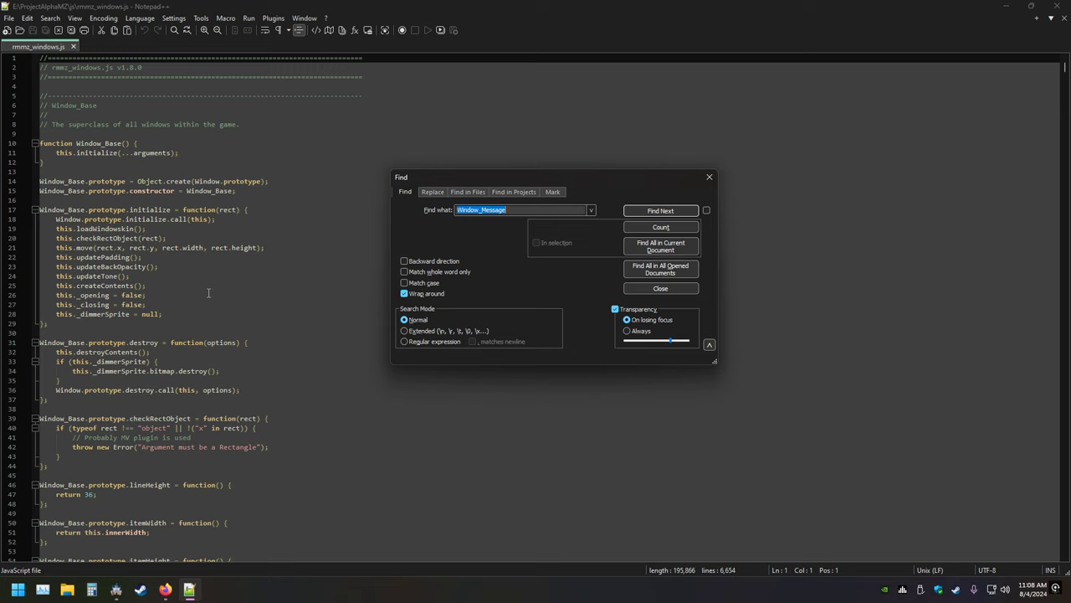
# Step: Search rmmz_windows.js for "wait" and go through the matches in the Window_Message code as far as its startWait function
pyautogui.write('wait')
pyautogui.press('Return')
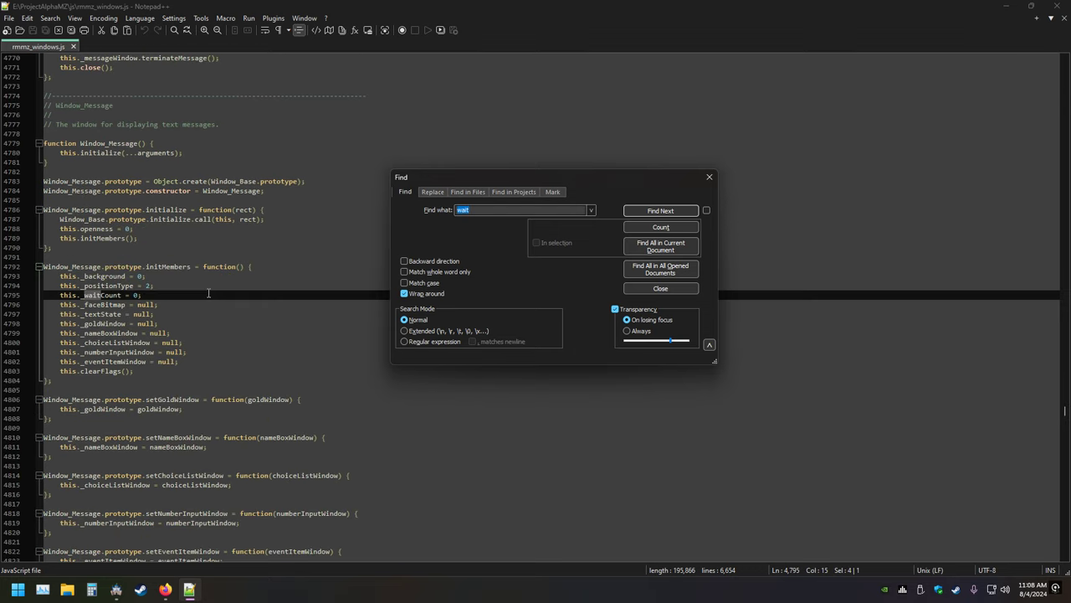
pyautogui.press('Return')
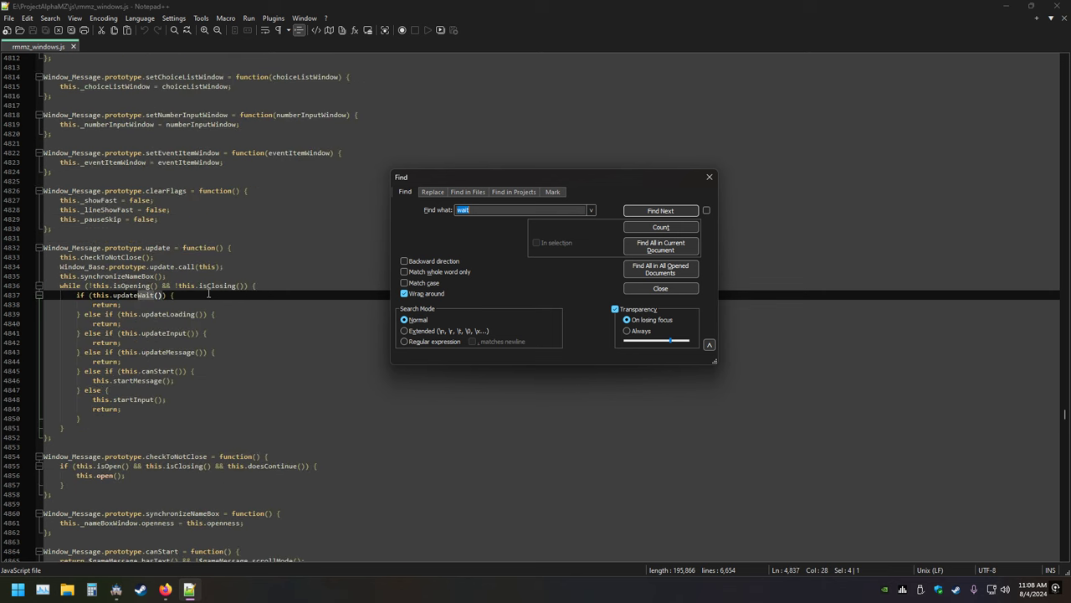
pyautogui.press('Return')
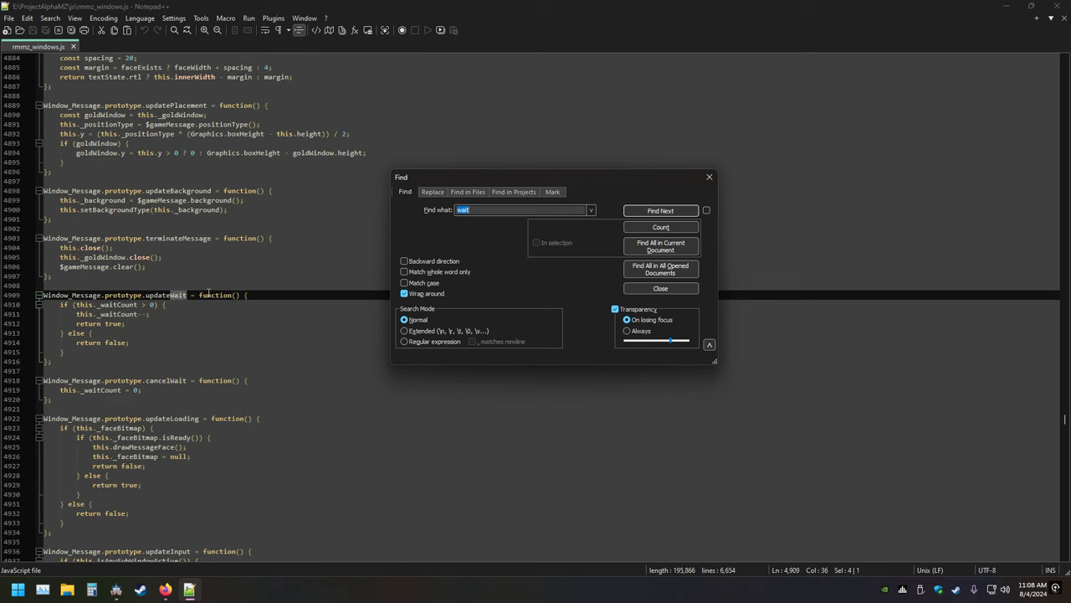
pyautogui.press('Return')
pyautogui.press('Return')
pyautogui.press('Return')
pyautogui.press('Return')
pyautogui.press('Return')
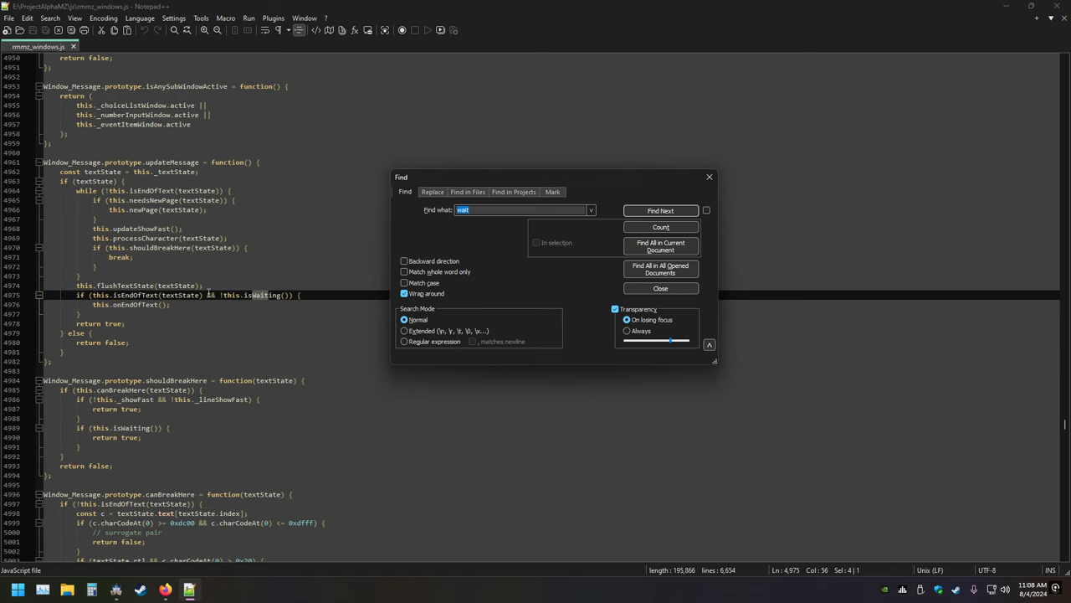
pyautogui.press('Return')
pyautogui.press('Return')
pyautogui.press('Return')
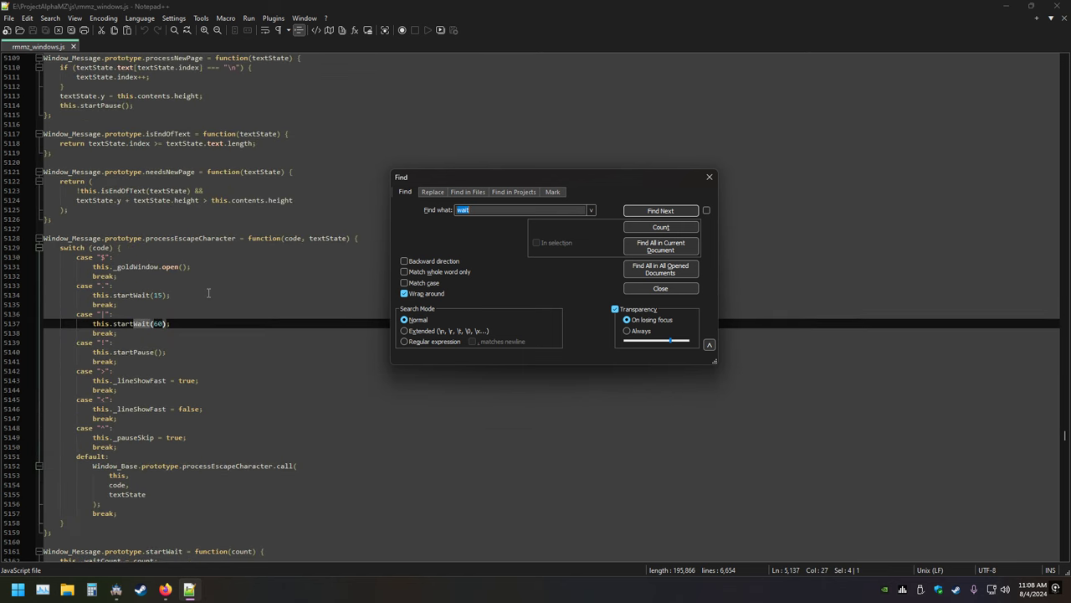
pyautogui.press('Return')
pyautogui.press('Return')
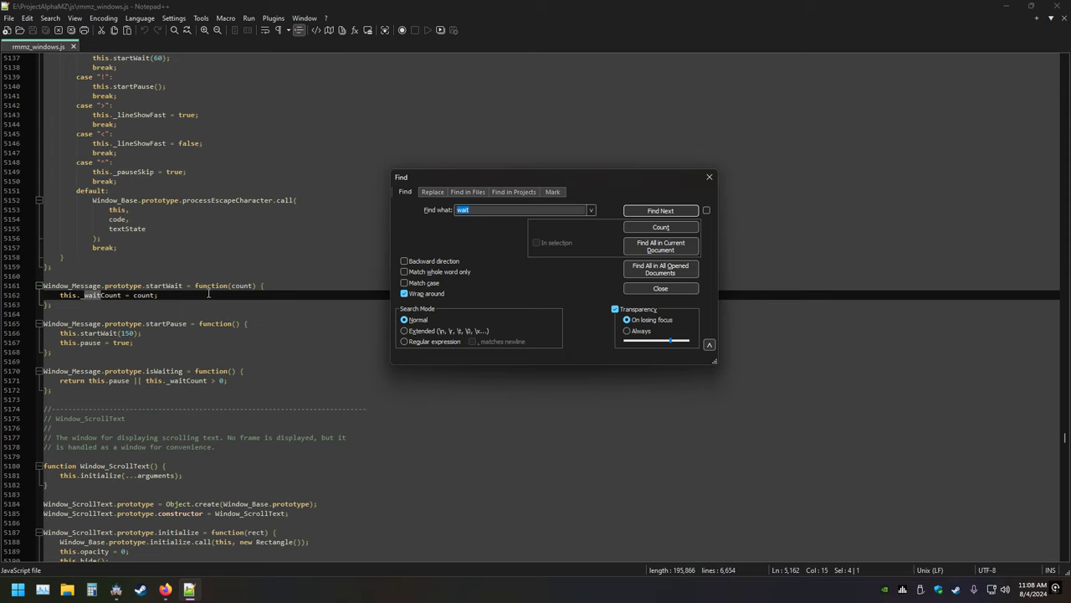
# Step: Set the startWait value in Window_Message's startPause function to 10, save rmmz_windows.js and close the code editor
pyautogui.click(135, 333)
pyautogui.press('BackSpace')
pyautogui.press('BackSpace')
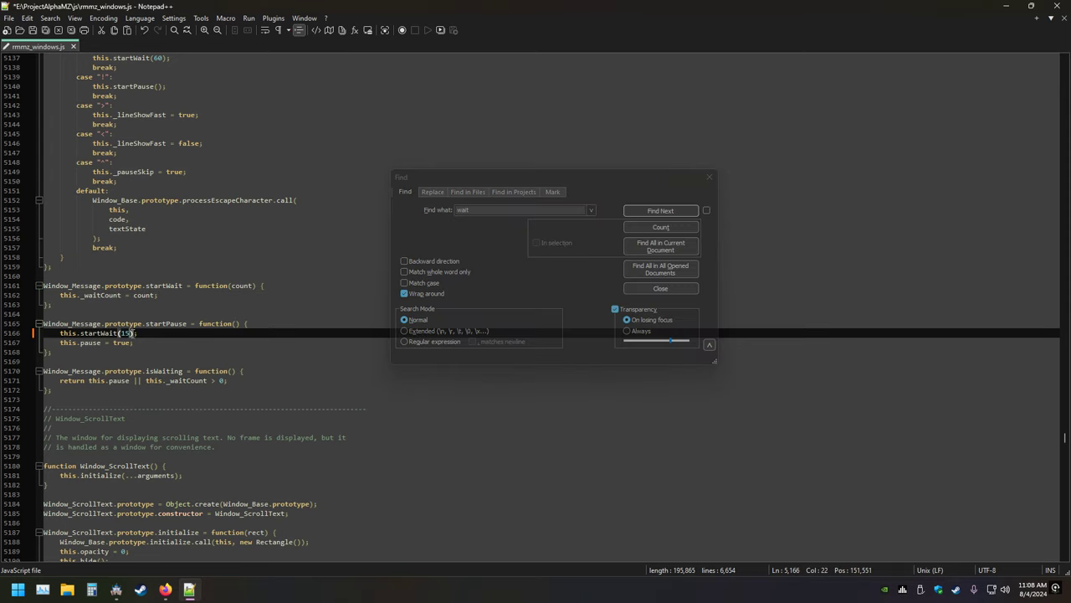
pyautogui.write('0')
pyautogui.click(711, 179)
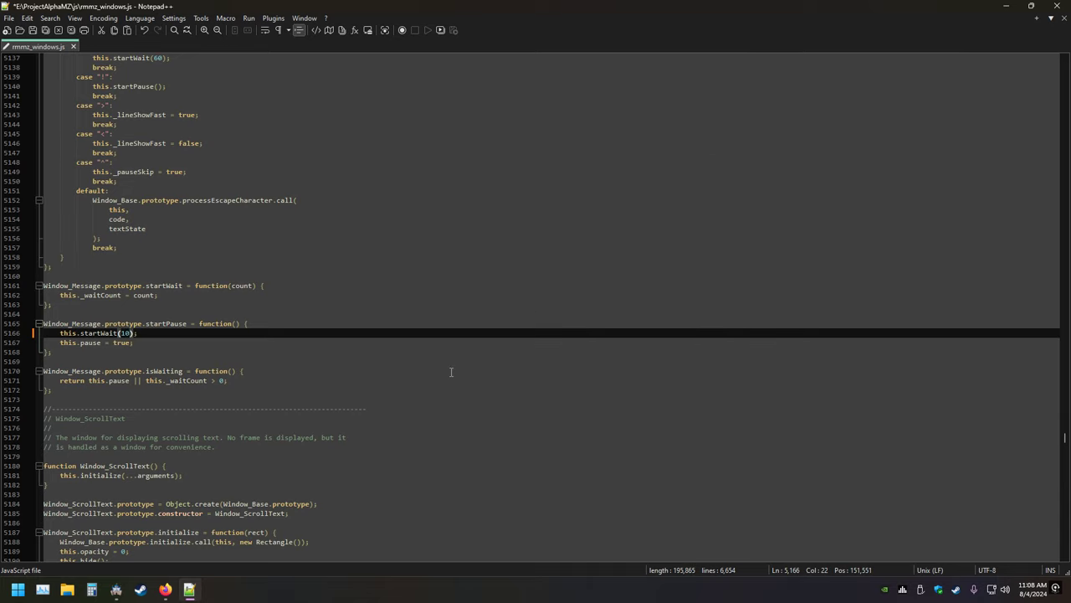
pyautogui.hotkey('ctrl', 's')
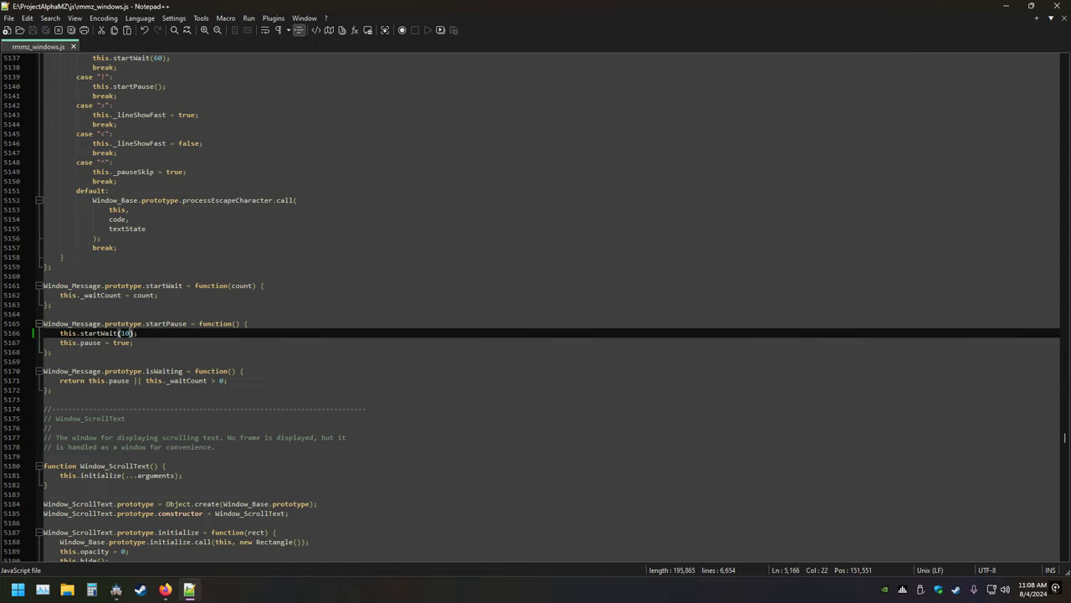
pyautogui.click(1057, 6)
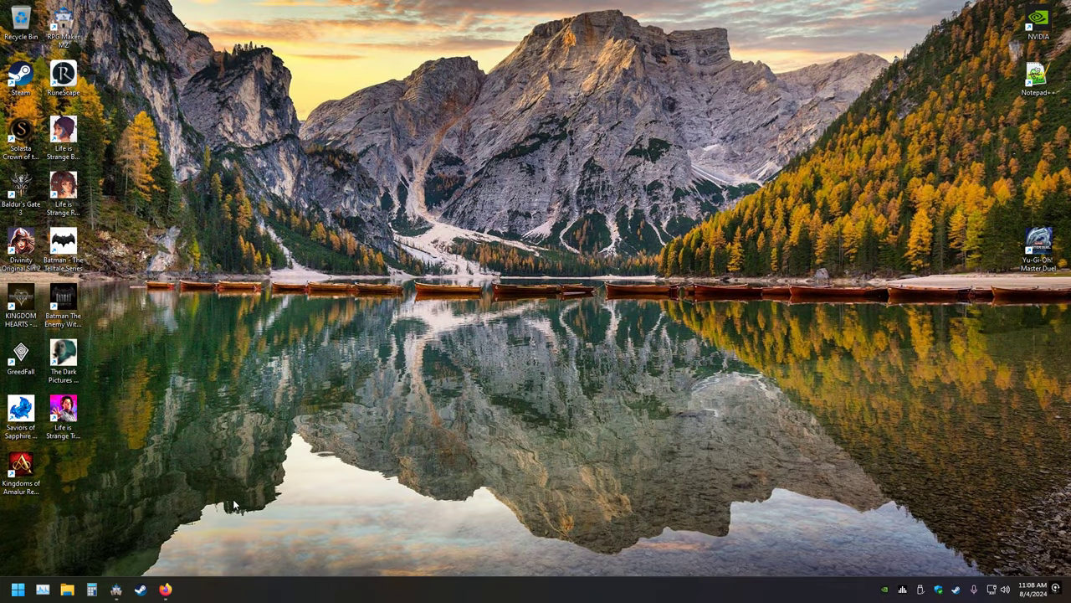
# Step: Switch to RPG Maker MZ and set the player's starting position at tile 3,11 on the Prison map
pyautogui.click(165, 589)
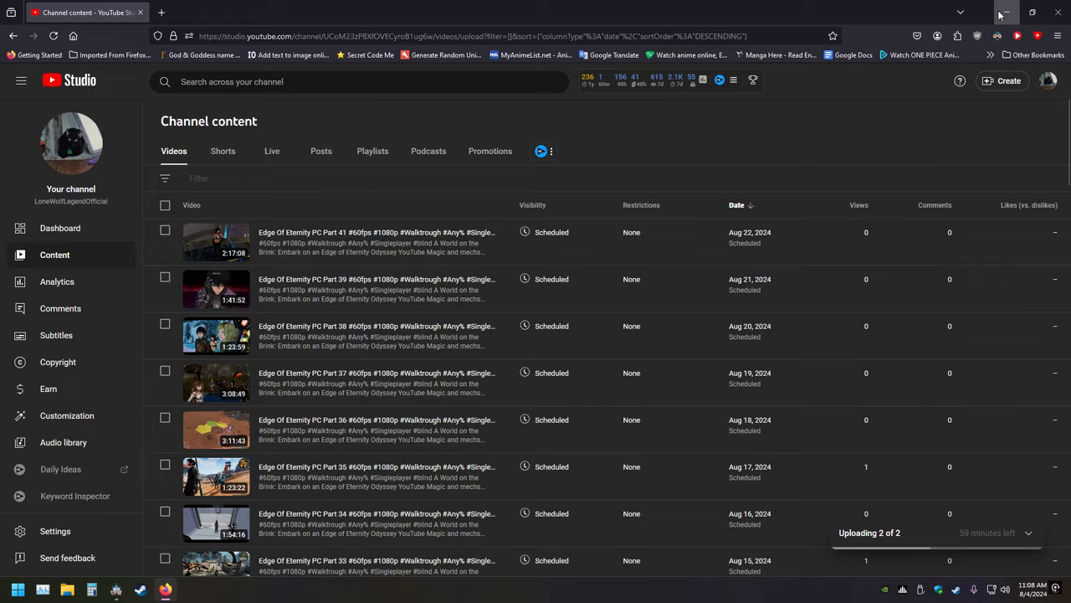
pyautogui.click(1002, 14)
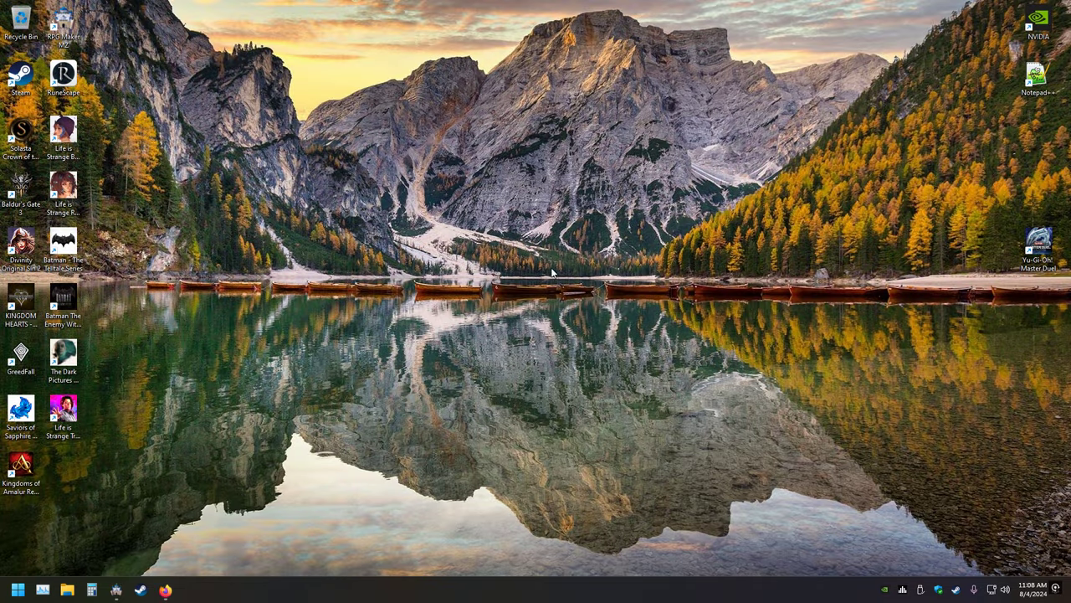
pyautogui.moveTo(118, 594)
pyautogui.mouseDown()
pyautogui.moveTo(155, 593)
pyautogui.moveTo(117, 594)
pyautogui.mouseUp()
pyautogui.click(116, 590)
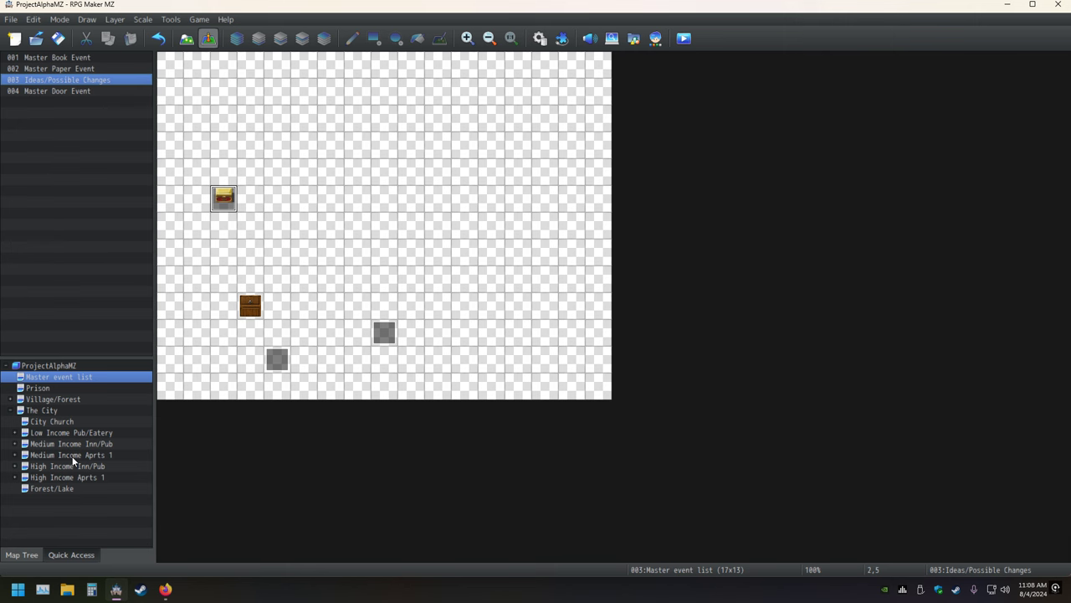
pyautogui.click(48, 390)
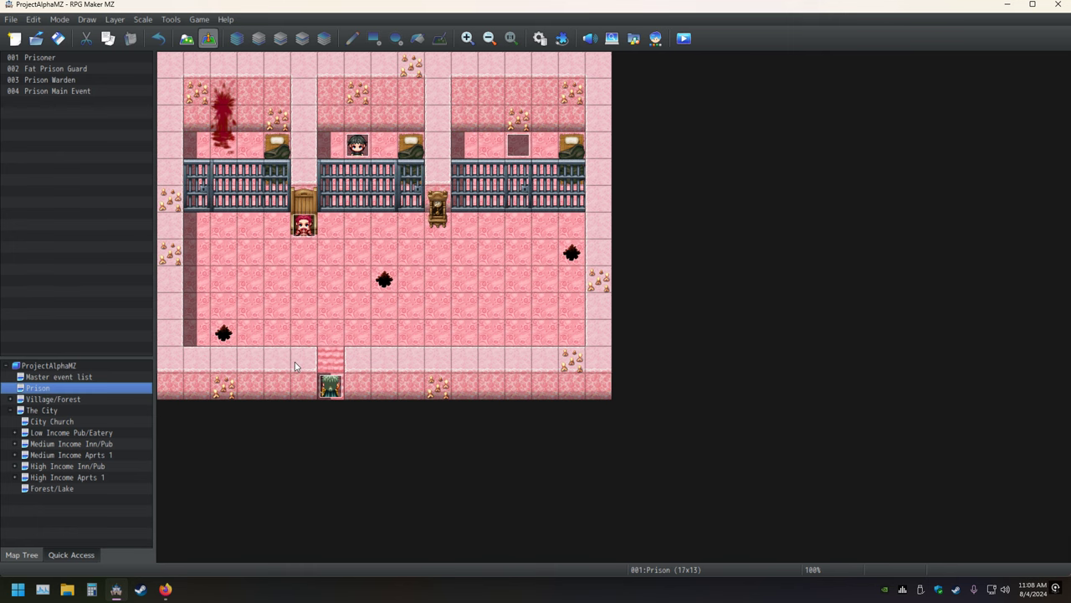
pyautogui.doubleClick(253, 361)
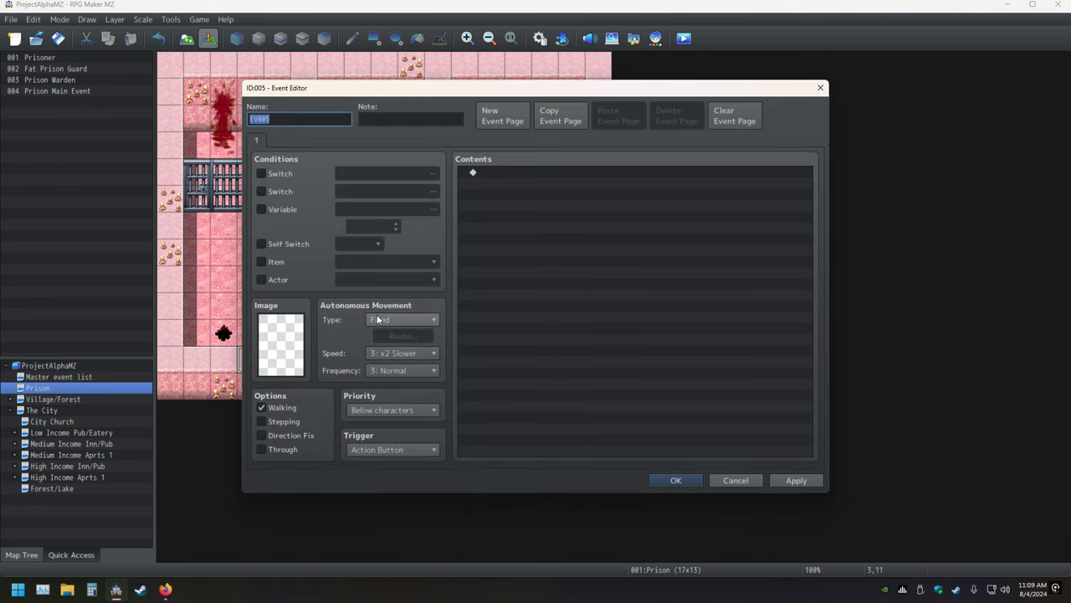
pyautogui.press('Escape')
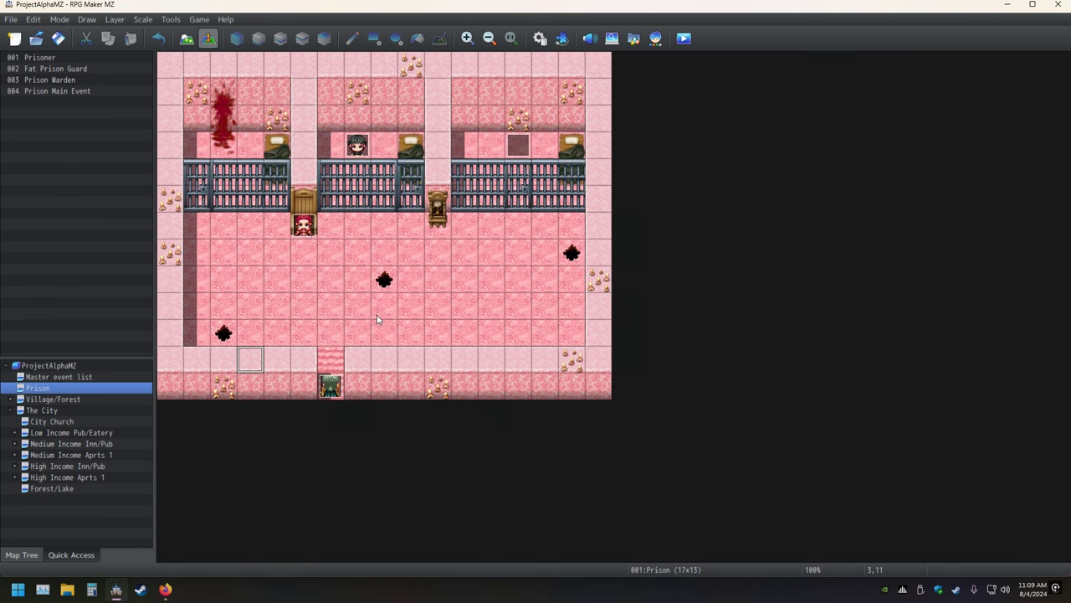
pyautogui.rightClick(247, 362)
pyautogui.moveTo(360, 526)
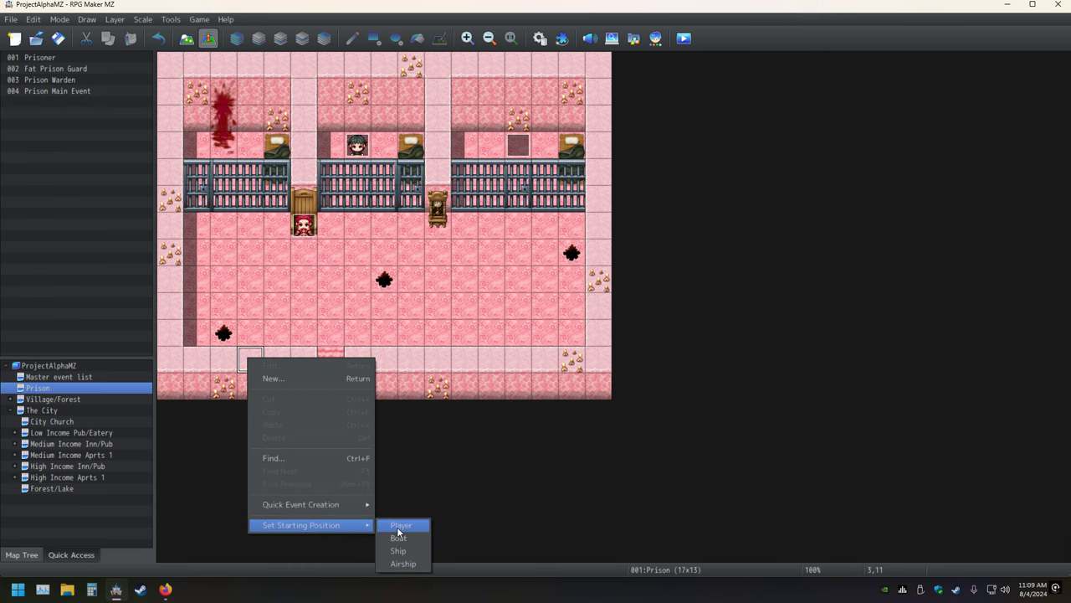
pyautogui.click(400, 526)
# Step: Open the Prison Main Event and insert a 150-frame Wait after the Prison Warden's line "How is our special guest?"
pyautogui.doubleClick(520, 144)
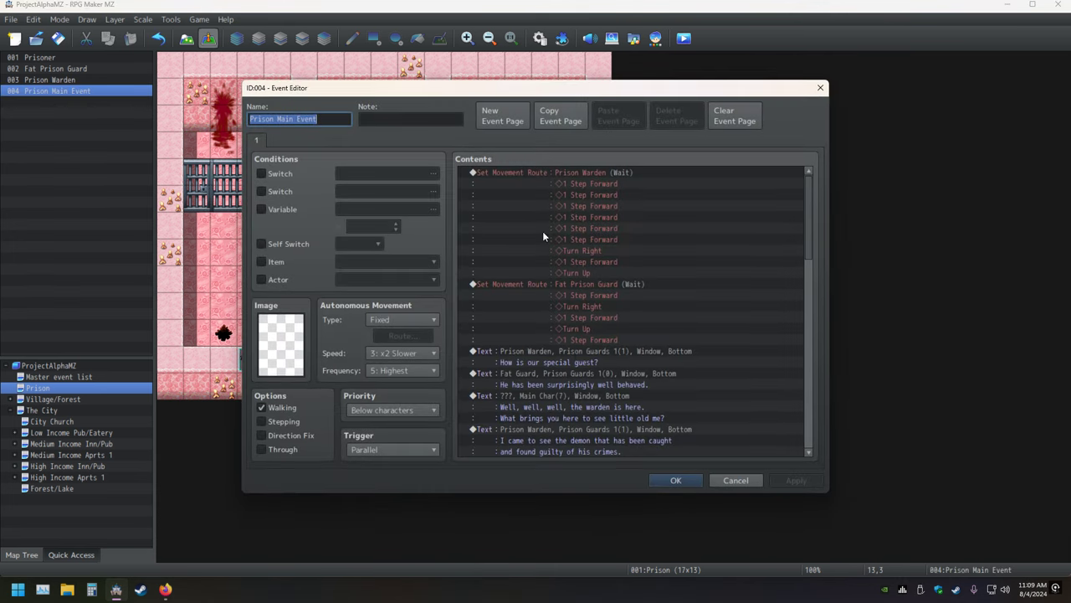
pyautogui.scroll(-1, 550, 357)
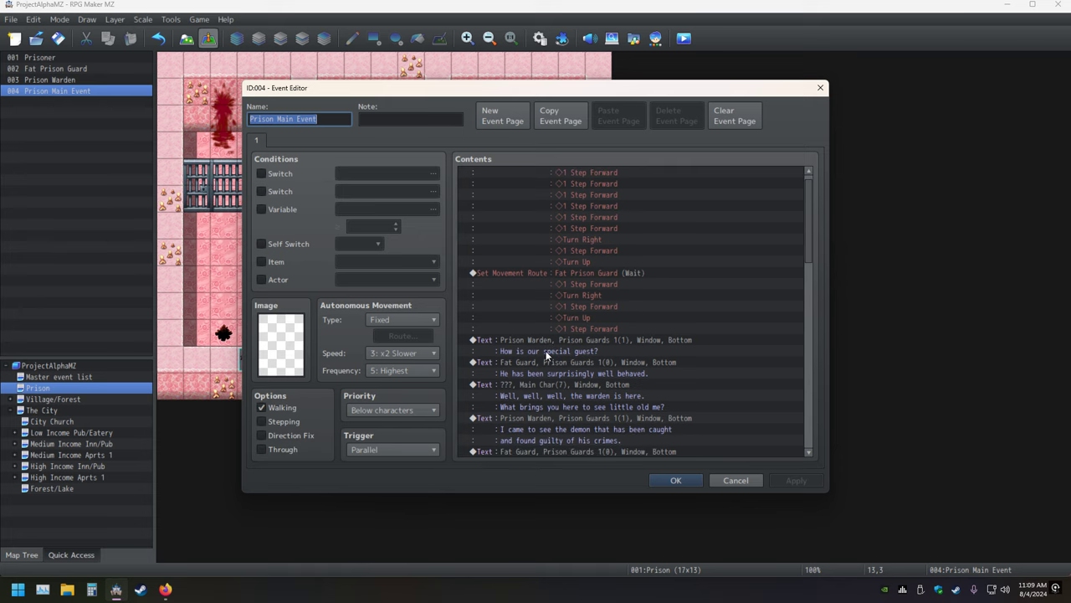
pyautogui.click(513, 339)
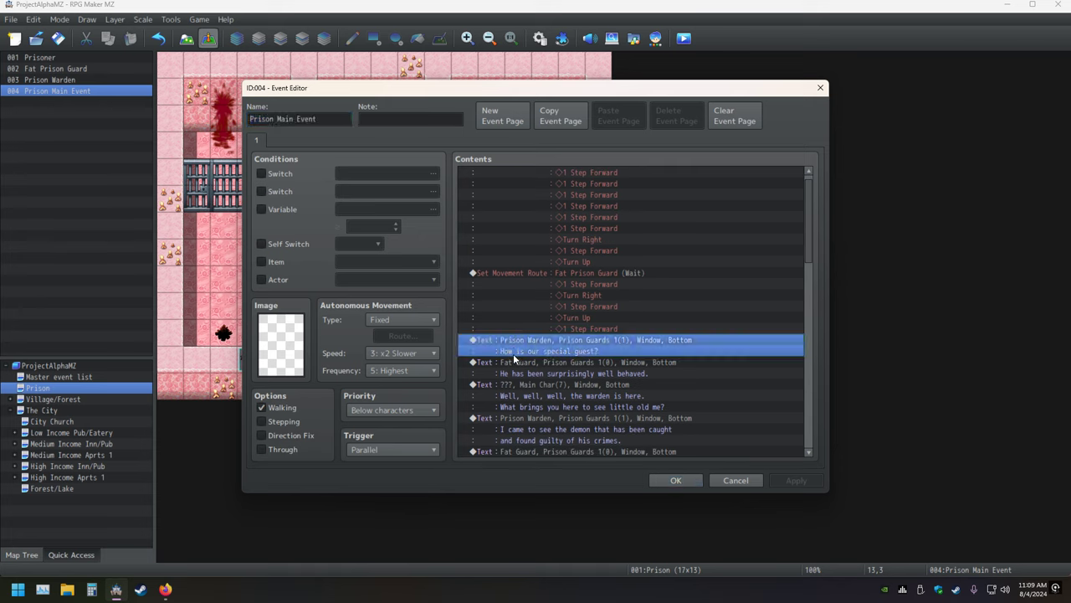
pyautogui.rightClick(523, 359)
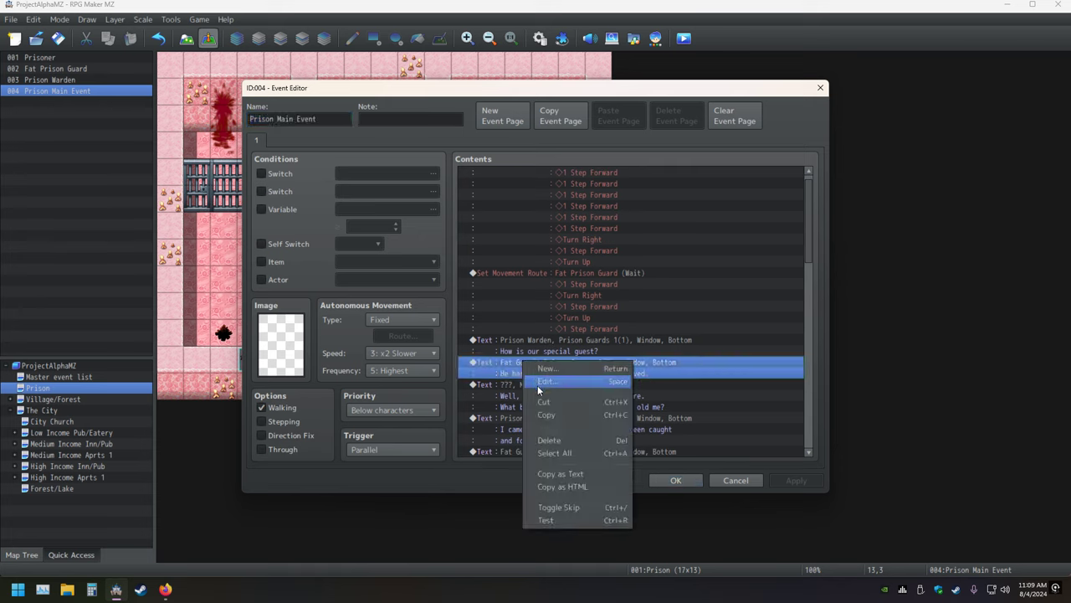
pyautogui.click(537, 385)
pyautogui.press('Escape')
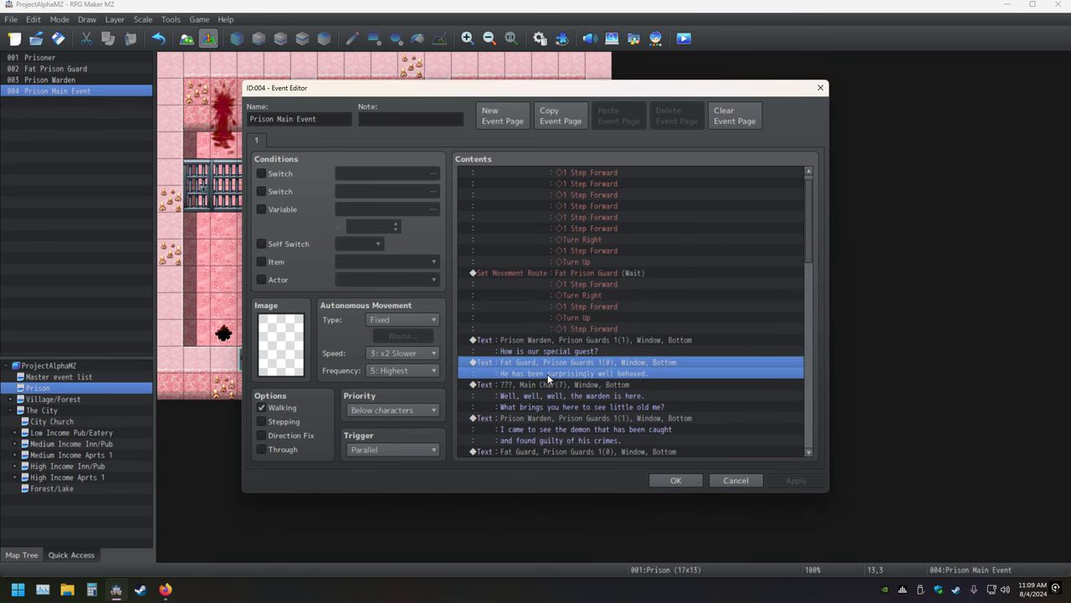
pyautogui.rightClick(538, 369)
pyautogui.click(555, 374)
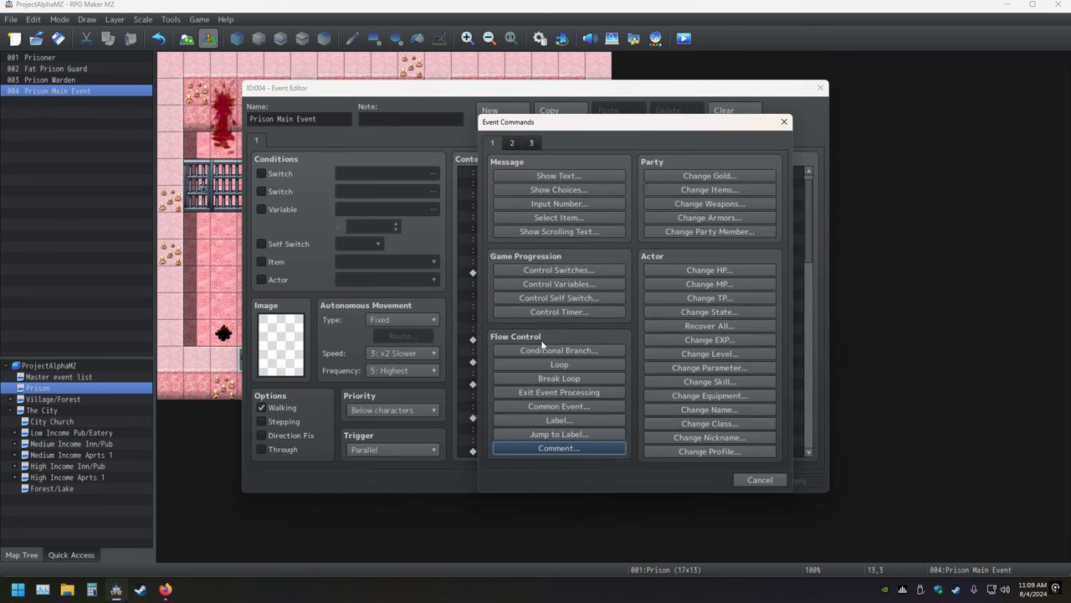
pyautogui.click(513, 143)
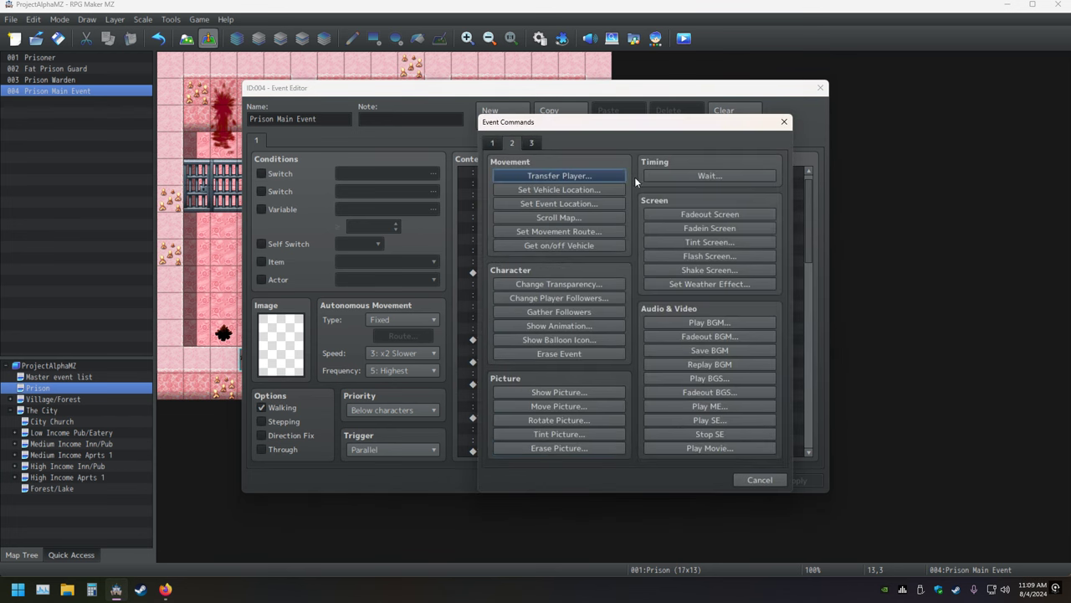
pyautogui.click(699, 175)
pyautogui.write('150')
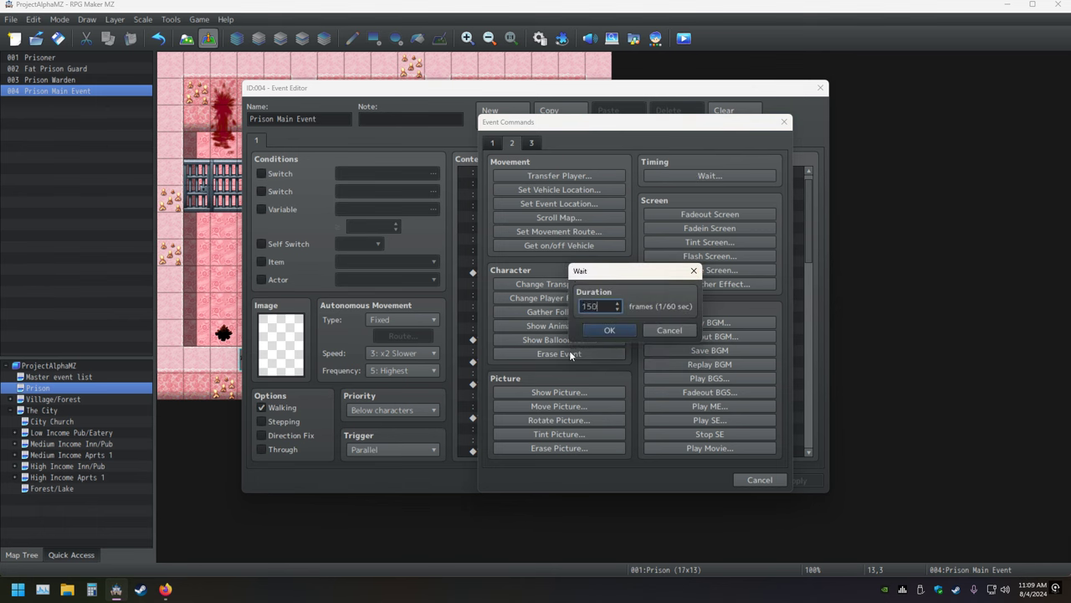
pyautogui.press('Return')
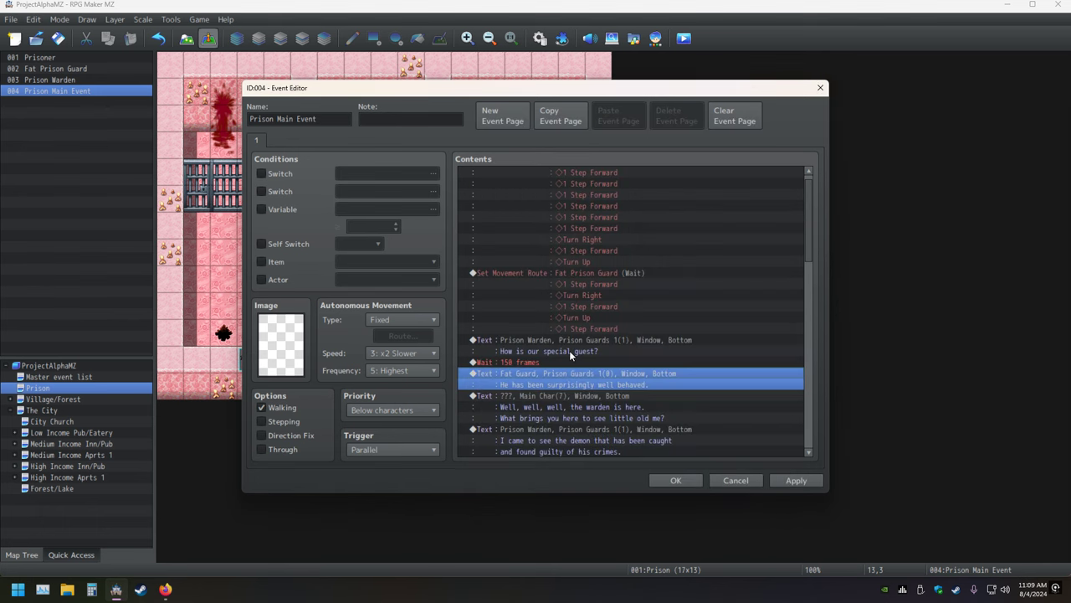
# Step: Copy the 150-frame Wait to after "He has been surprisingly well behaved." and after "What brings you here to see little old me?"
pyautogui.press('Up')
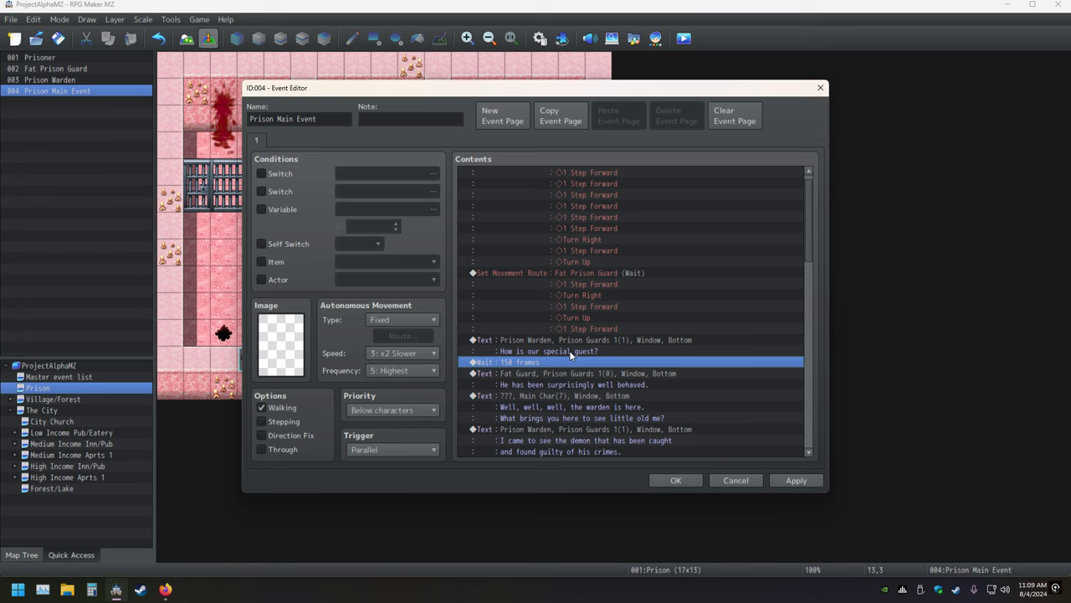
pyautogui.press('Down')
pyautogui.press('Down')
pyautogui.press('Up')
pyautogui.press('Down')
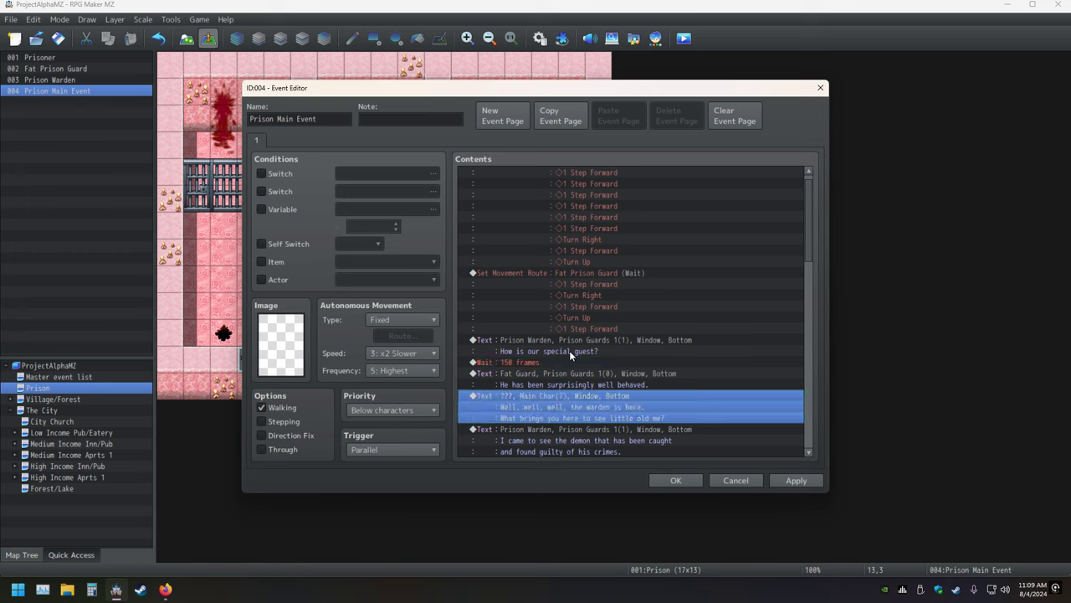
pyautogui.press('Down')
pyautogui.press('Up')
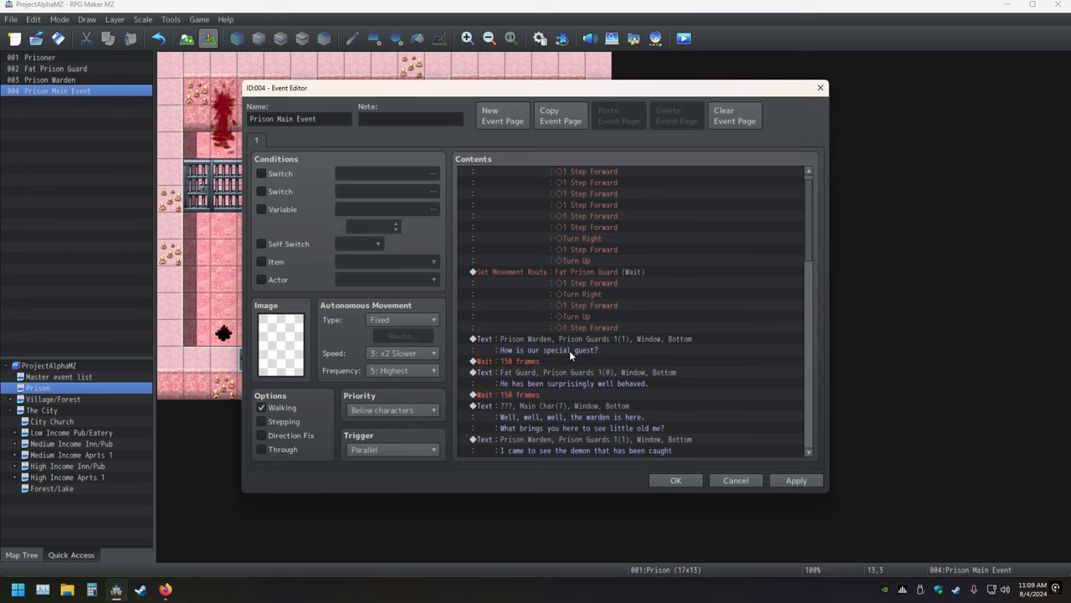
pyautogui.hotkey('ctrl', 'v')
pyautogui.press('Down')
pyautogui.hotkey('ctrl', 'v')
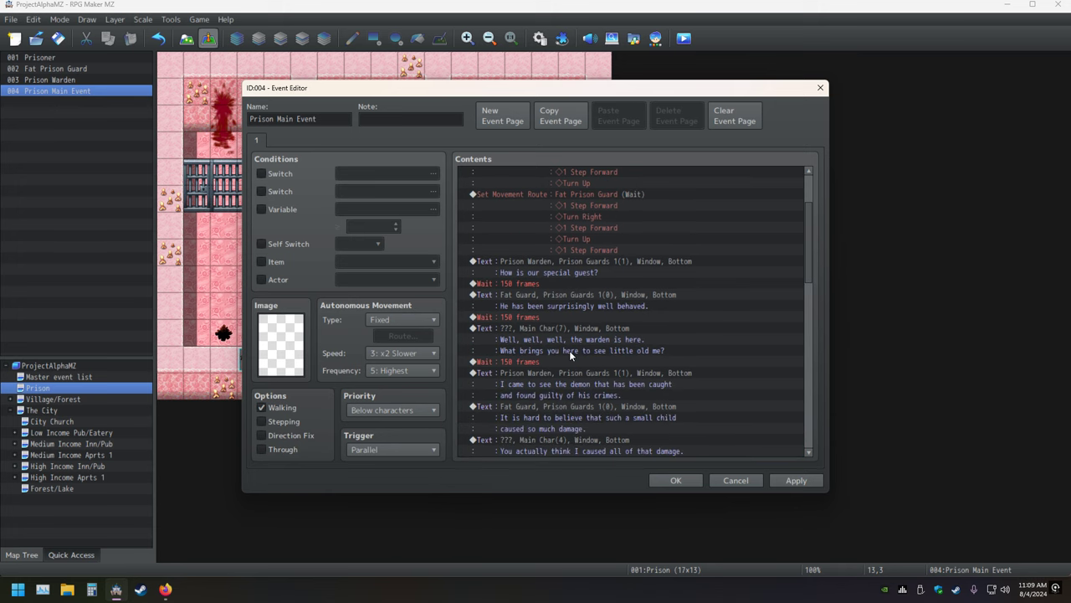
# Step: Paste the 150-frame Wait after the dialogue about the caught demon, the small child's damage, and the child's denial
pyautogui.press('Down')
pyautogui.hotkey('ctrl', 'v')
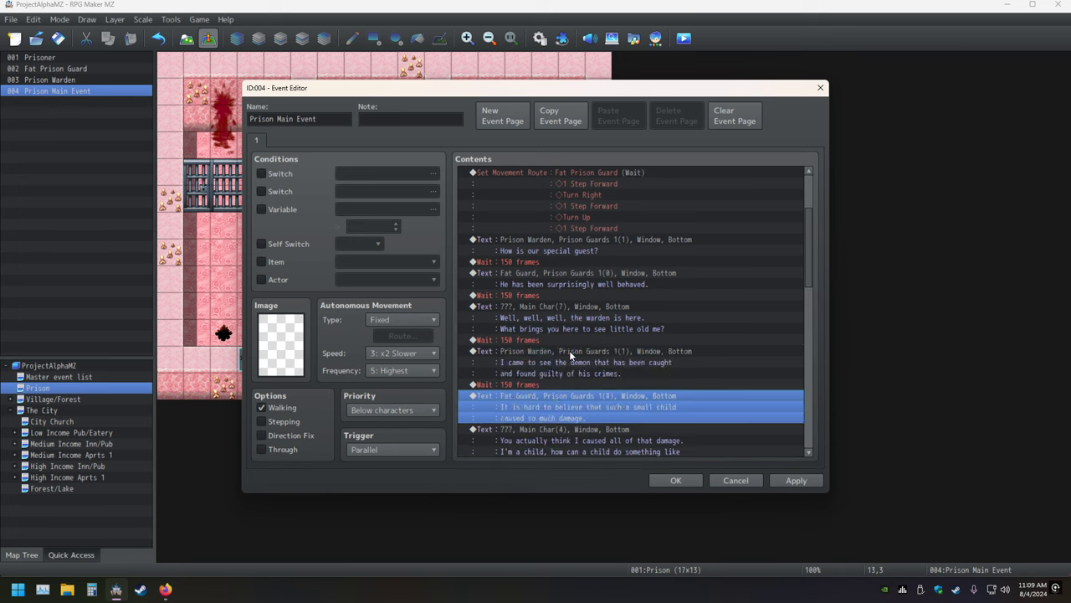
pyautogui.press('Down')
pyautogui.hotkey('ctrl', 'v')
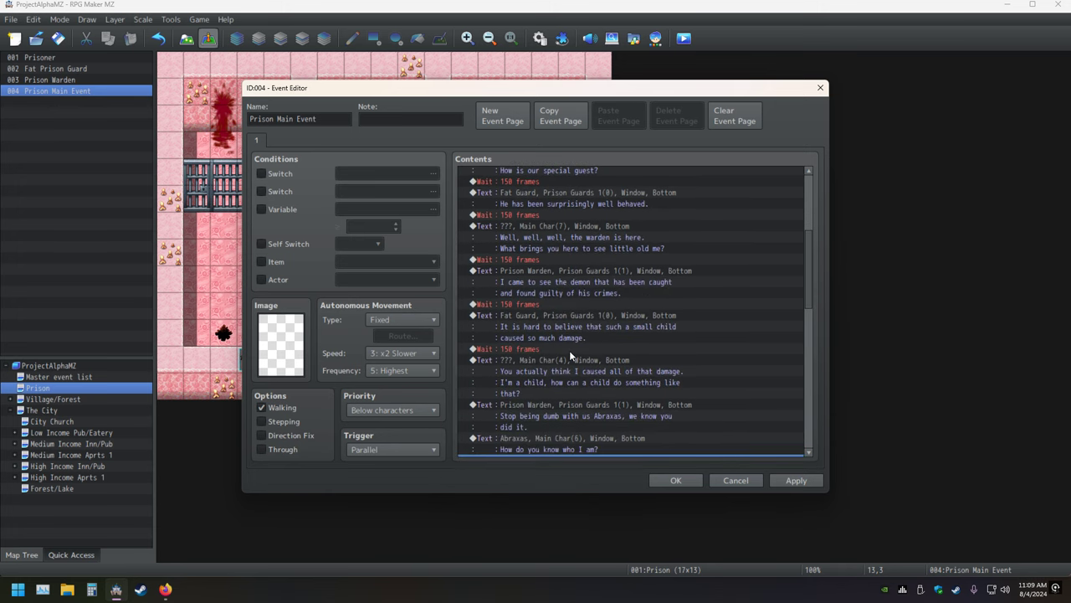
pyautogui.press('Down')
pyautogui.hotkey('ctrl', 'v')
pyautogui.press('Down')
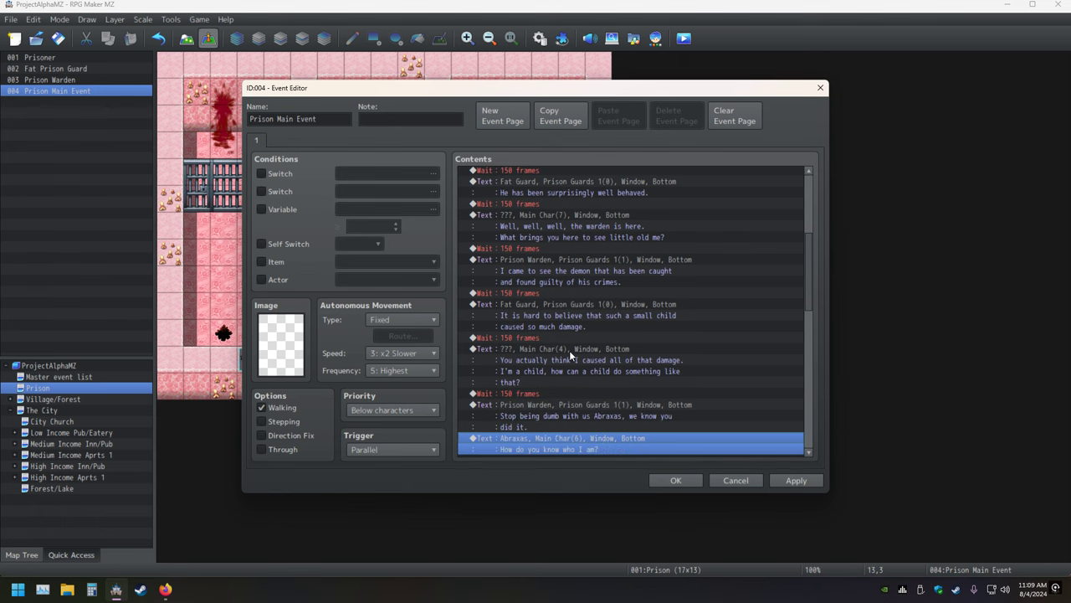
# Step: Paste the 150-frame Wait before "How do you know who I am?", "Very simple, we have our ways" and "More like you forced people"
pyautogui.press('Down')
pyautogui.press('Down')
pyautogui.press('Up')
pyautogui.press('Up')
pyautogui.press('Up')
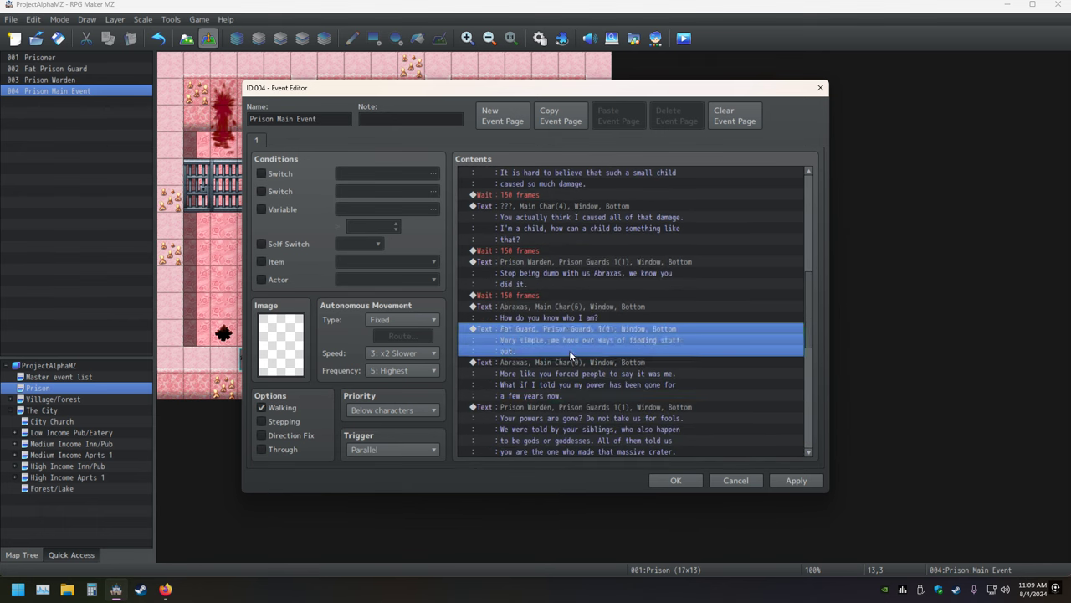
pyautogui.press('Down')
pyautogui.hotkey('ctrl', 'v')
pyautogui.press('Down')
pyautogui.hotkey('ctrl', 'v')
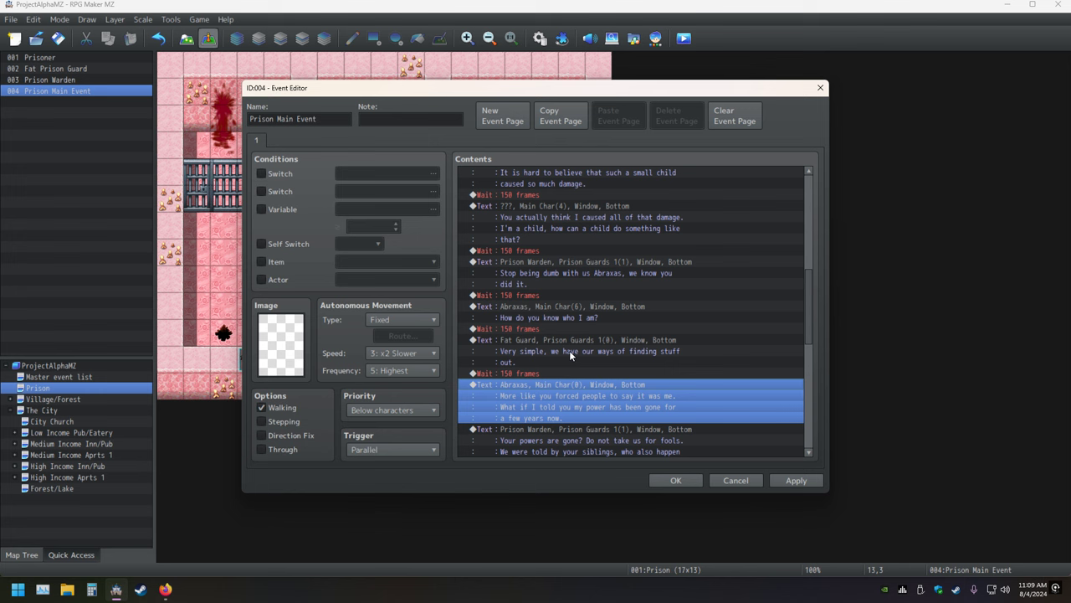
# Step: Paste the 150-frame Wait before "Your powers are gone?", "A massive crater you say?" and "Why would your siblings have a grudge against you?"
pyautogui.press('Down')
pyautogui.hotkey('ctrl', 'v')
pyautogui.press('Down')
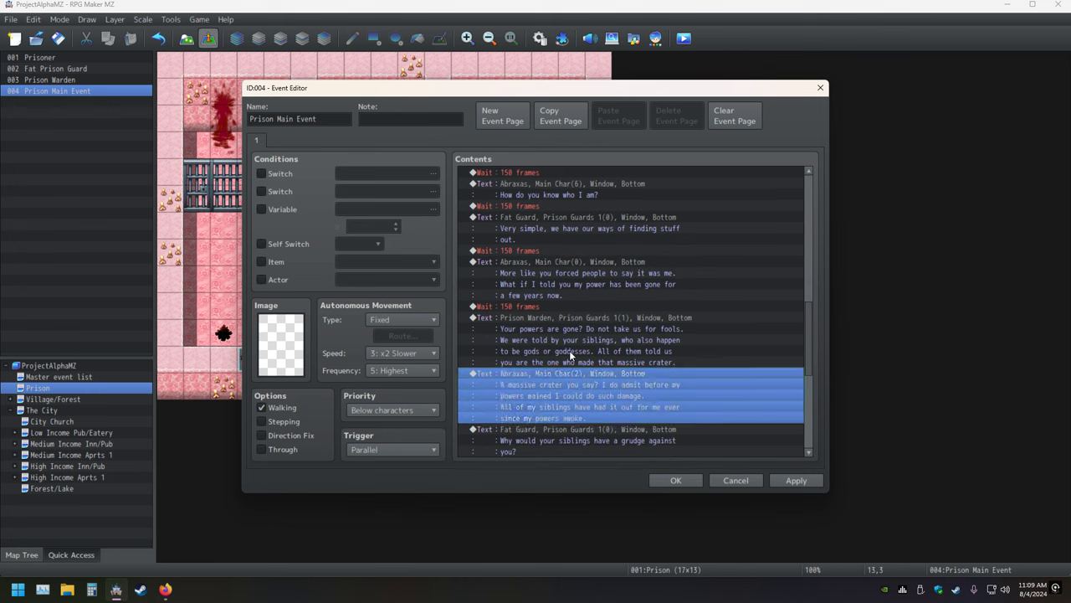
pyautogui.hotkey('ctrl', 'v')
pyautogui.press('Down')
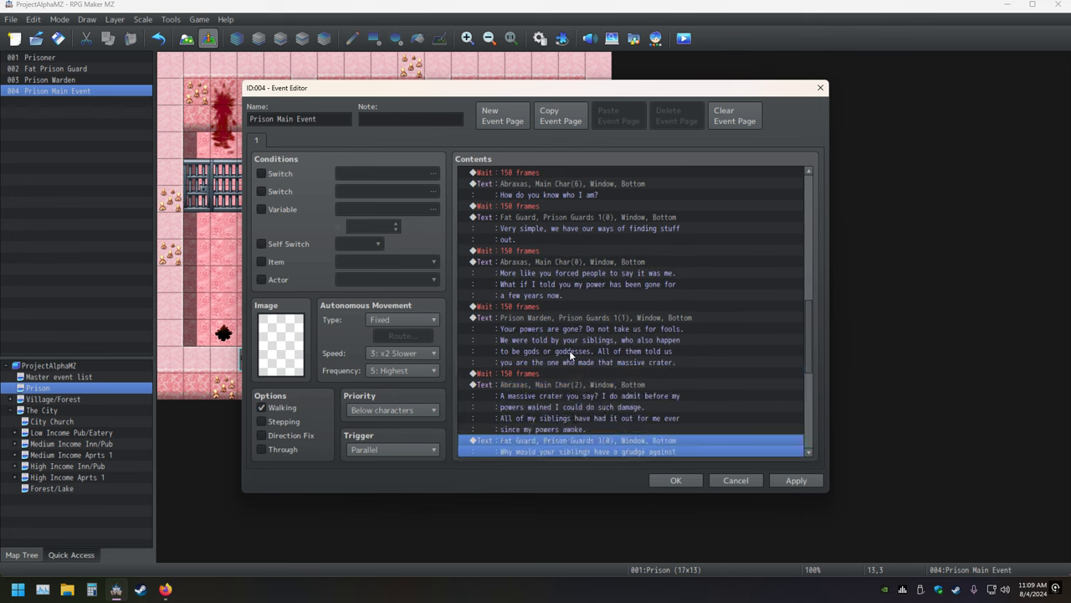
pyautogui.hotkey('ctrl', 'v')
pyautogui.press('Down')
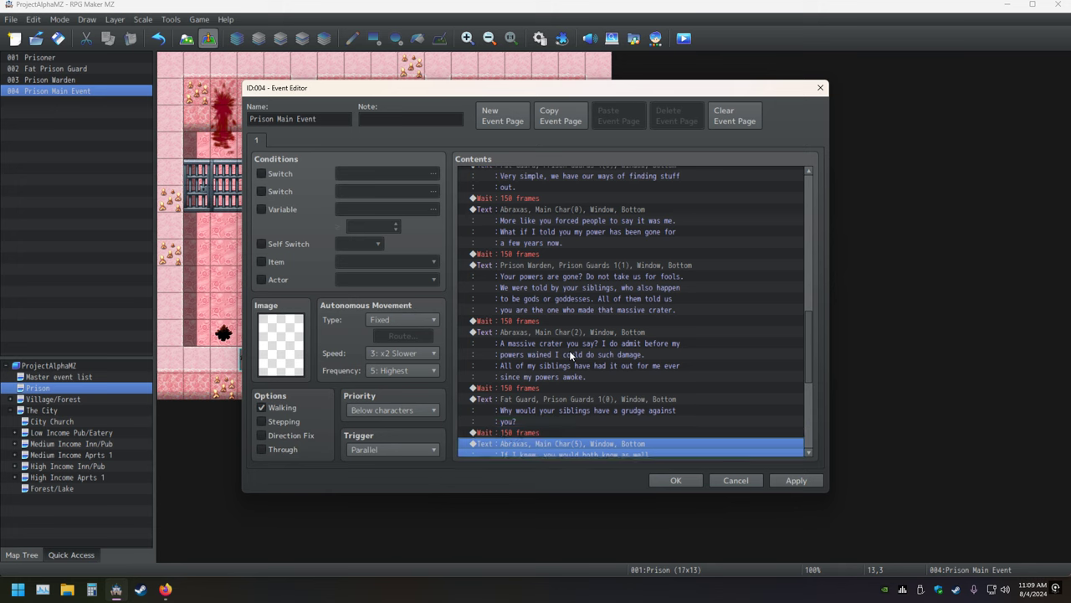
# Step: Paste the 150-frame Wait before "If I knew, you would both know", "If the demon Abraxas did not do it" and "There is a power"
pyautogui.hotkey('ctrl', 'v')
pyautogui.press('Down')
pyautogui.hotkey('ctrl', 'v')
pyautogui.press('Down')
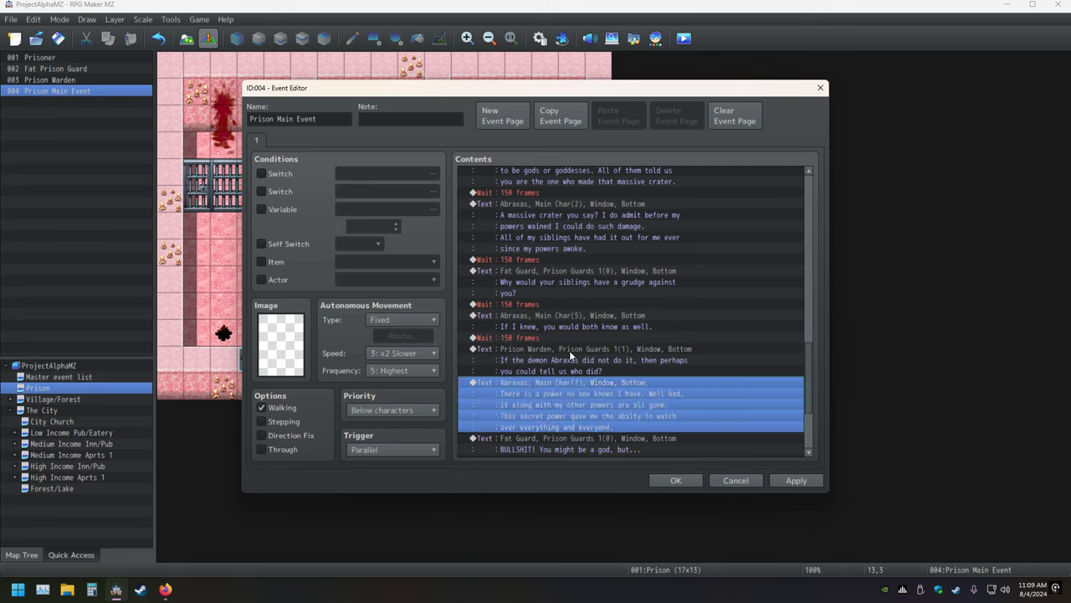
pyautogui.hotkey('ctrl', 'v')
pyautogui.press('Down')
# Step: Paste the 150-frame Wait before the Fat Guard's "BULLSHIT!" line and before "Ten years ago, you had an affair"
pyautogui.hotkey('ctrl', 'v')
pyautogui.press('Down')
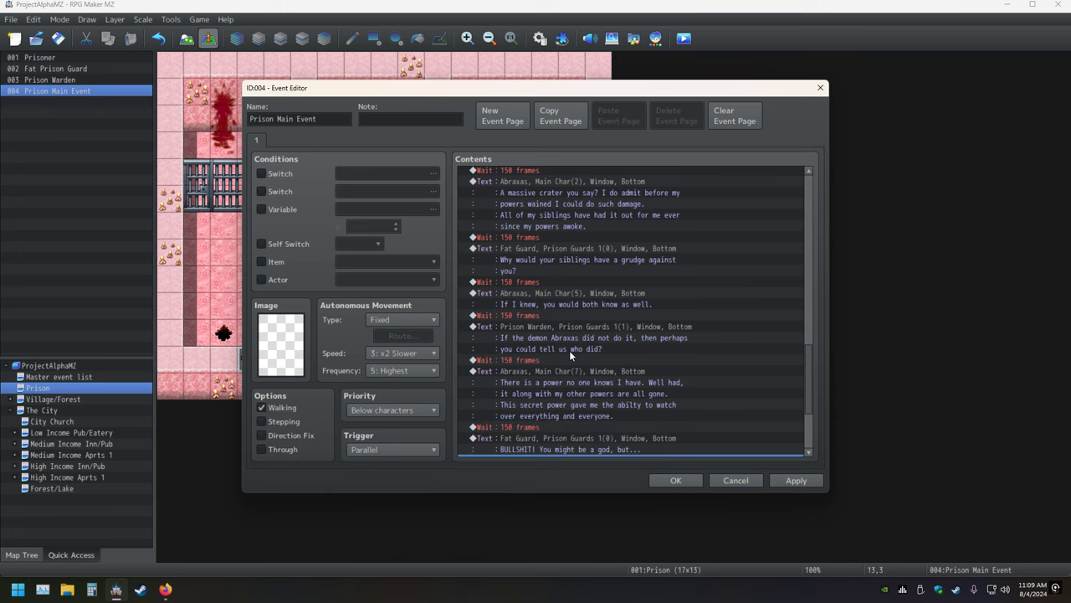
pyautogui.hotkey('ctrl', 'v')
pyautogui.press('Down')
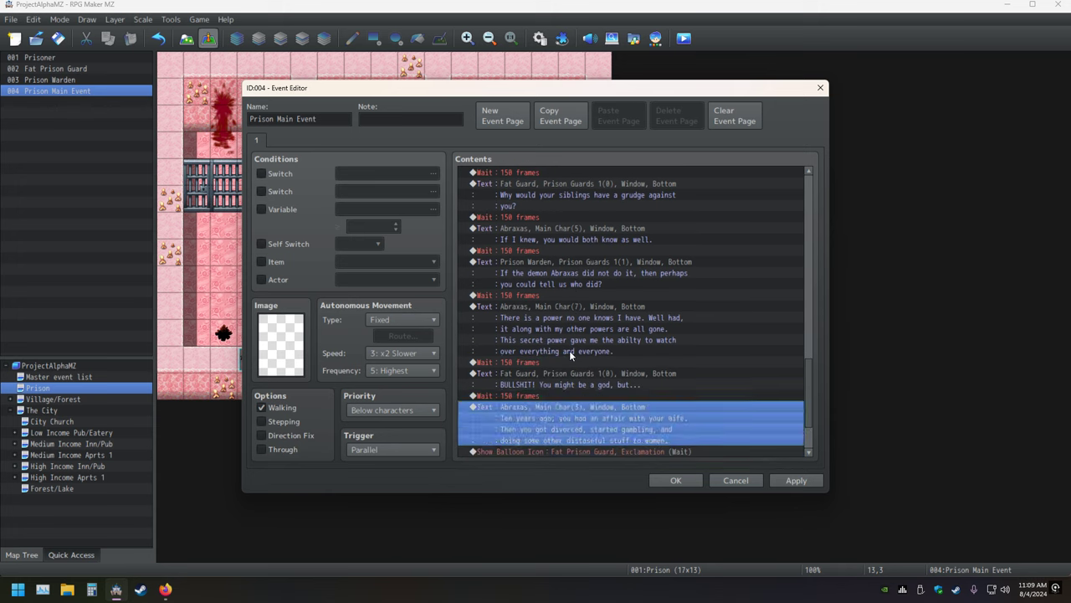
# Step: Paste a 150-frame Wait between the Fat Prison Guard and Prison Warden exclamation balloon commands
pyautogui.press('Down')
pyautogui.press('Down')
pyautogui.press('Down')
pyautogui.press('Down')
pyautogui.press('Down')
pyautogui.press('Down')
pyautogui.press('Up')
pyautogui.press('Up')
pyautogui.press('Up')
pyautogui.press('Up')
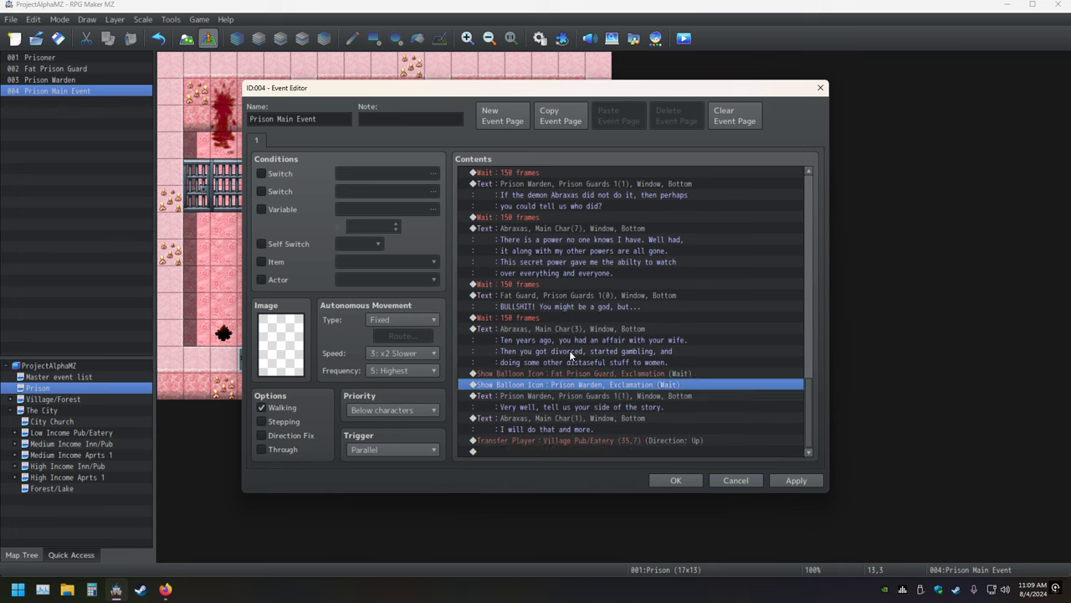
pyautogui.hotkey('ctrl', 'v')
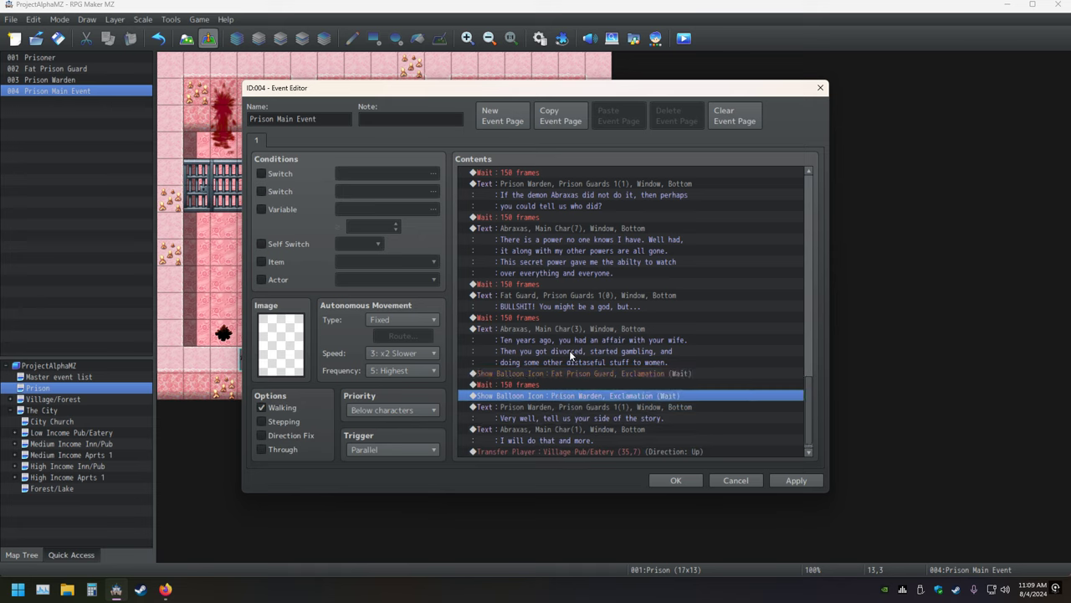
# Step: Paste a 150-frame Wait after "Ten years ago, you had an affair", just before the Fat Prison Guard's balloon icon
pyautogui.press('Down')
pyautogui.press('Up')
pyautogui.press('Up')
pyautogui.press('Up')
pyautogui.hotkey('ctrl', 'v')
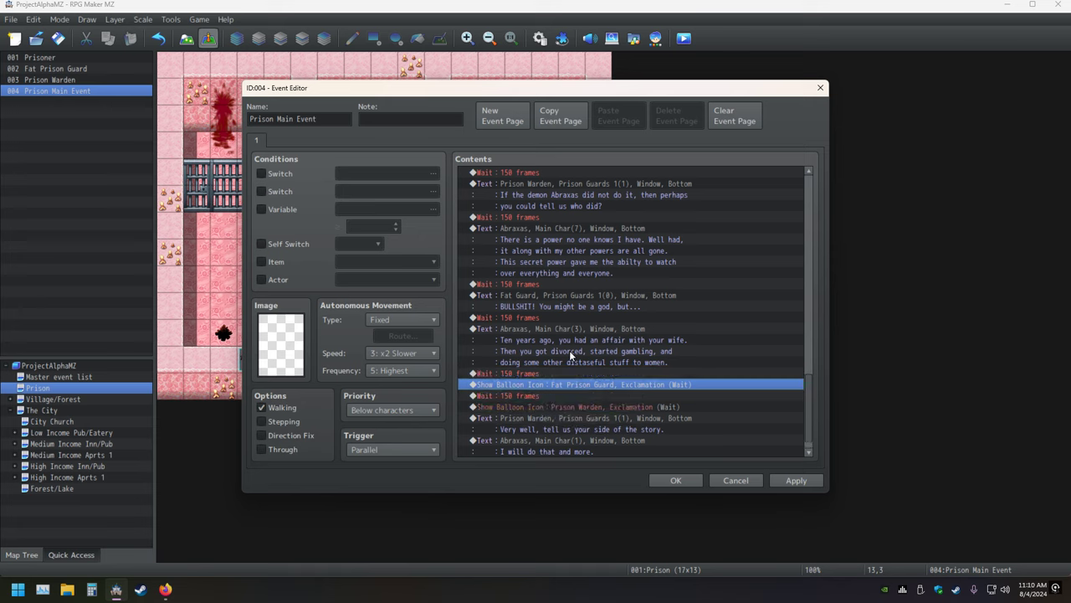
# Step: Delete the 150-frame Wait between the two exclamation balloon commands
pyautogui.press('Down')
pyautogui.press('Down')
pyautogui.press('Down')
pyautogui.press('Up')
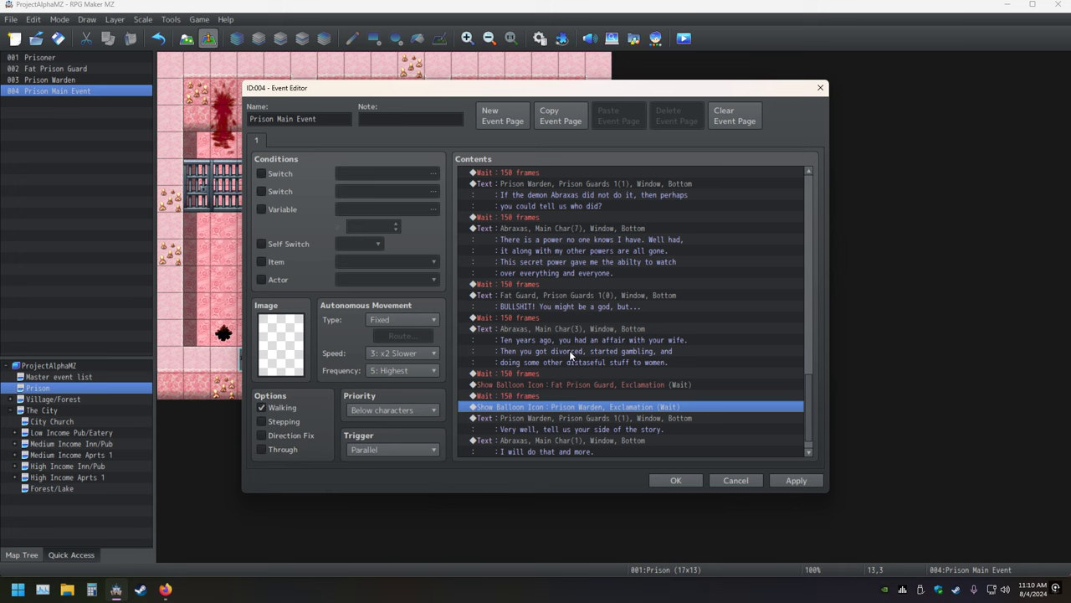
pyautogui.press('Up')
pyautogui.press('Delete')
# Step: Paste a 150-frame Wait between "Very well, tell us your side of the story." and "I will do that and more."
pyautogui.press('Down')
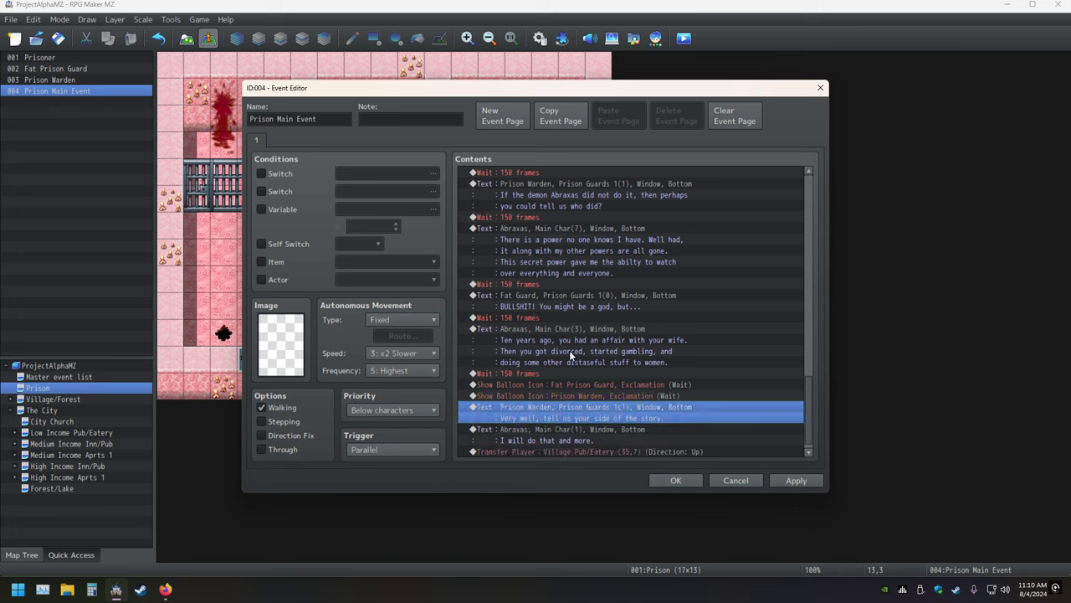
pyautogui.press('Down')
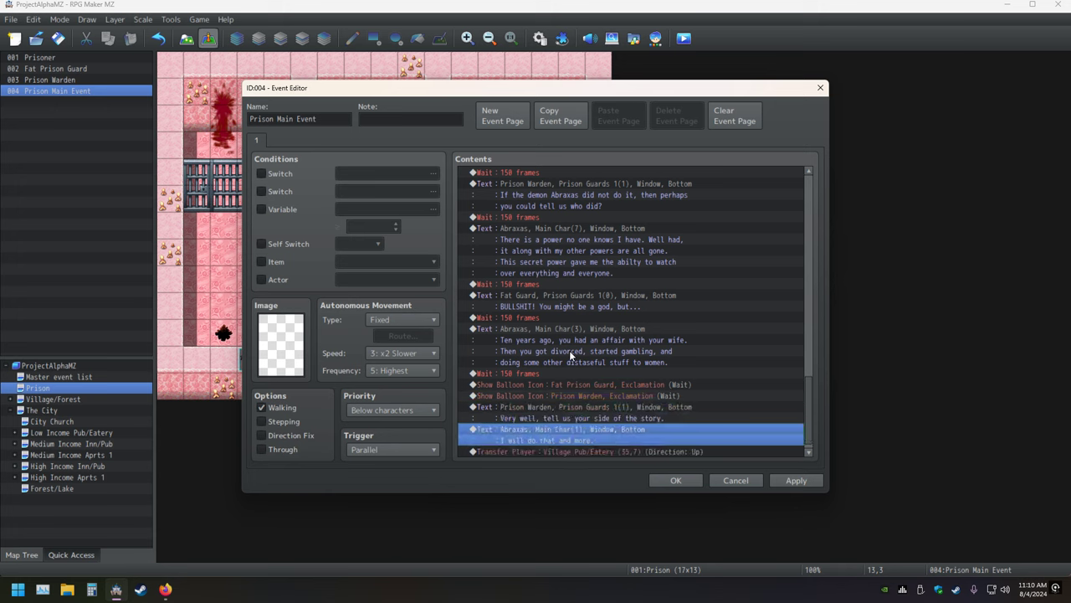
pyautogui.write('Wait : 150 frames')
pyautogui.press('Down')
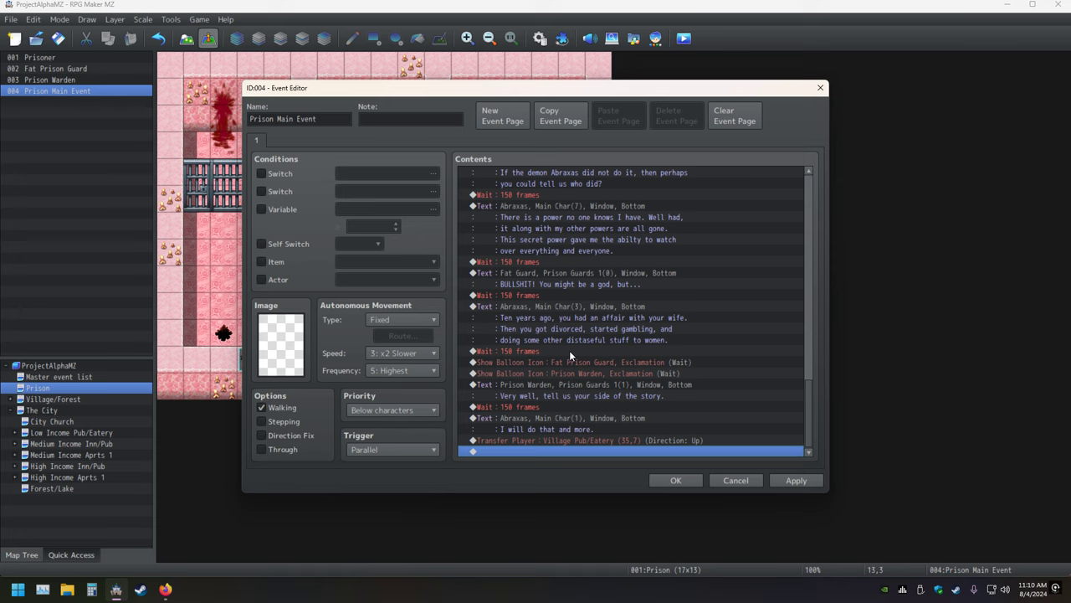
# Step: Try a 150-frame Wait just before the Transfer Player command to Village Pub/Eatery, and remove it again
pyautogui.press('Up')
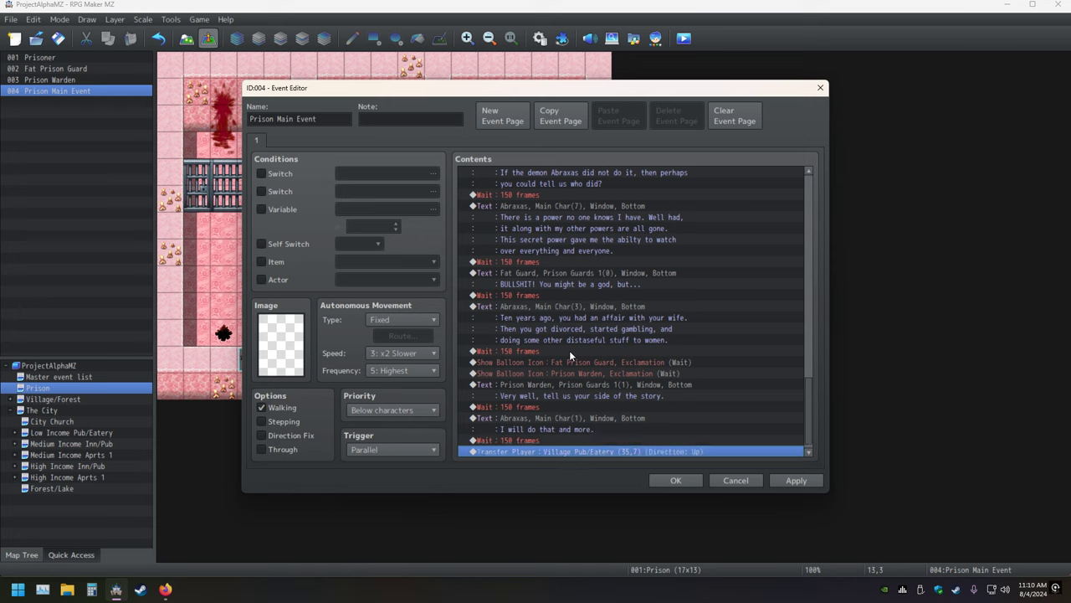
pyautogui.hotkey('ctrl', 'v')
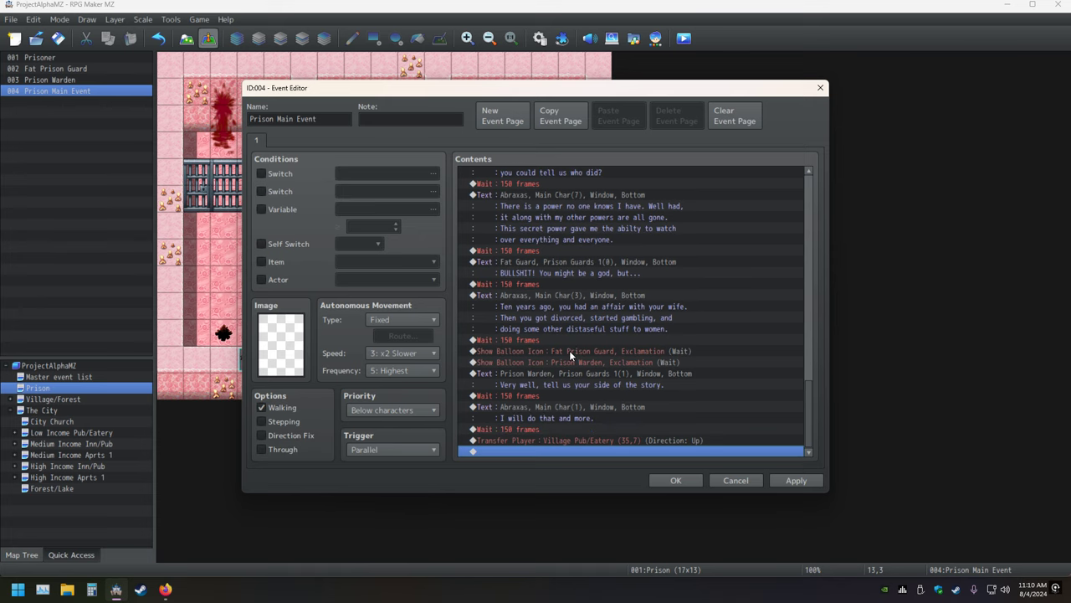
pyautogui.press('Down')
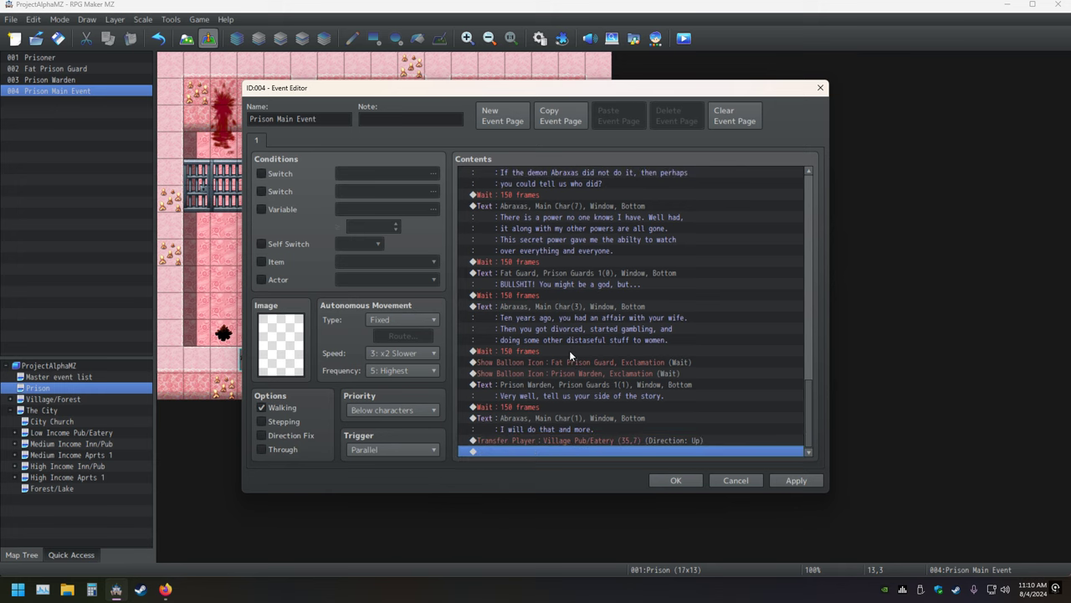
# Step: Paste five extra 150-frame Waits before the line "I will do that and more."
pyautogui.press('Up')
pyautogui.press('Up')
pyautogui.press('Up')
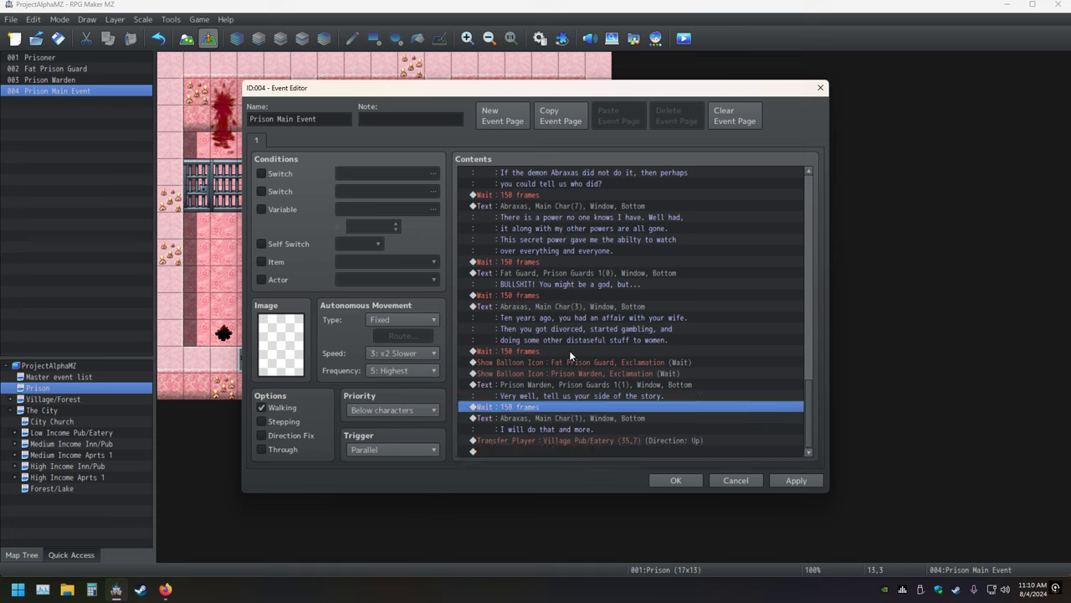
pyautogui.press('Down')
pyautogui.hotkey('ctrl', 'v')
pyautogui.hotkey('ctrl', 'v')
pyautogui.hotkey('ctrl', 'v')
pyautogui.hotkey('ctrl', 'v')
pyautogui.hotkey('ctrl', 'v')
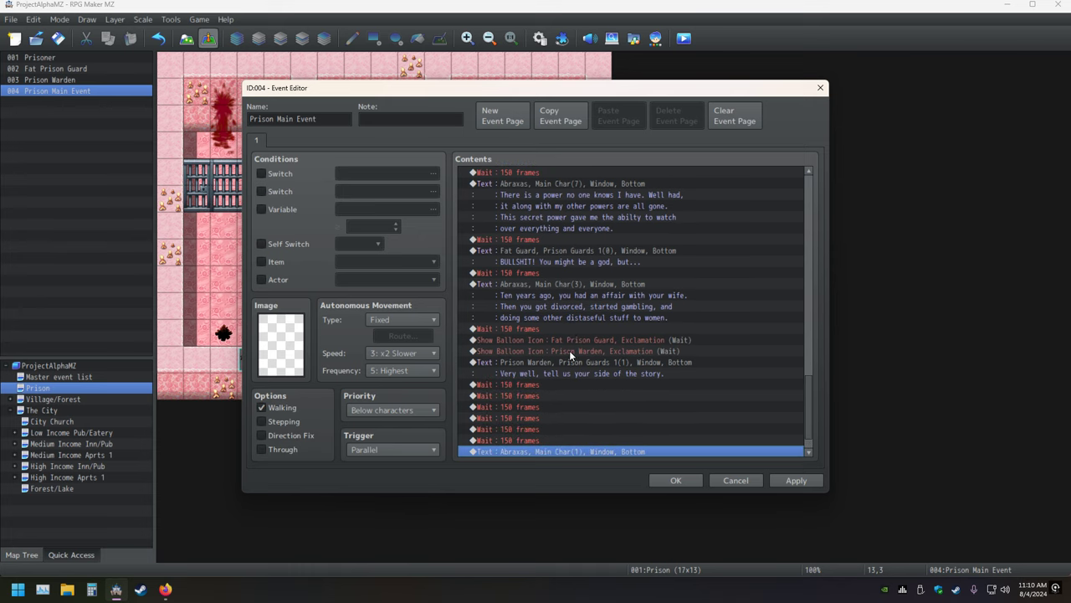
# Step: Delete the five extra Waits before "I will do that and more.", keeping a single 150-frame Wait there
pyautogui.press('Up')
pyautogui.press('Up')
pyautogui.press('Up')
pyautogui.press('Up')
pyautogui.press('Up')
pyautogui.press('Delete')
pyautogui.press('Delete')
pyautogui.press('Delete')
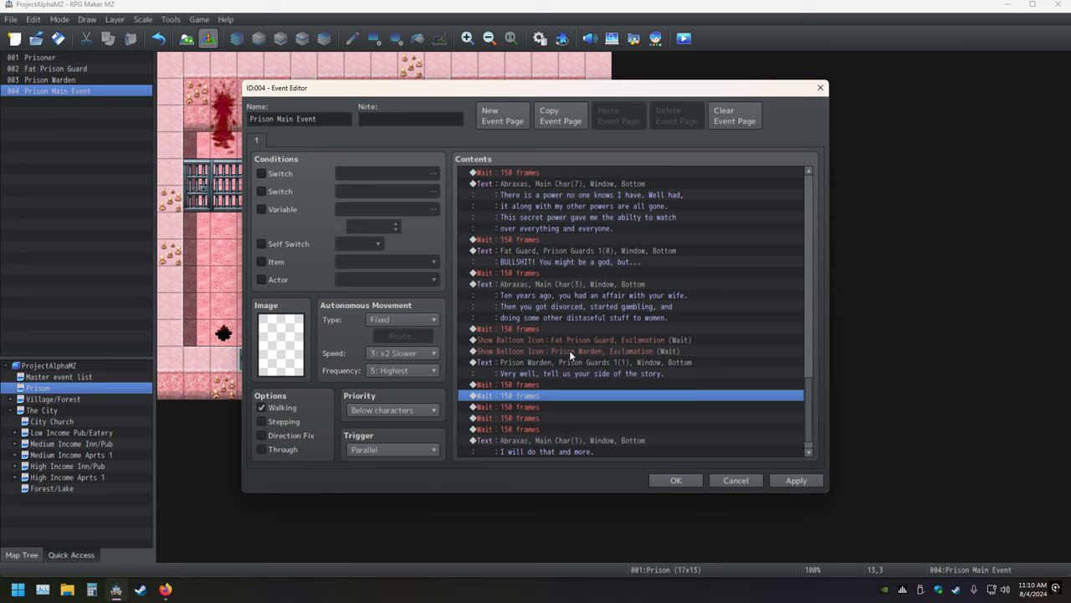
pyautogui.press('Delete')
pyautogui.press('Delete')
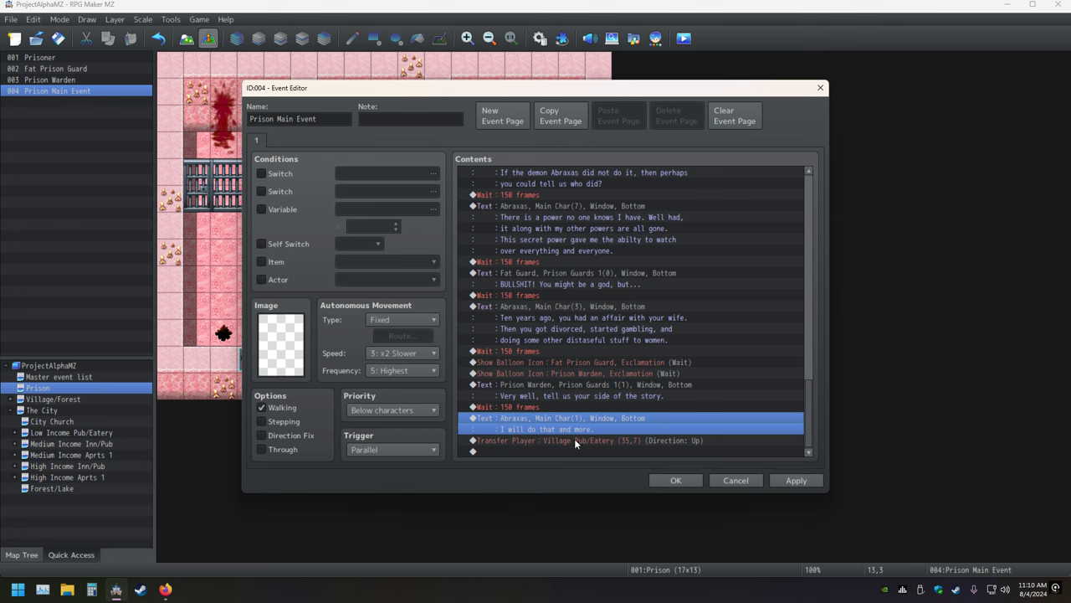
# Step: Accept the Prison Main Event edits, save the changes to the game and start a playtest
pyautogui.click(677, 480)
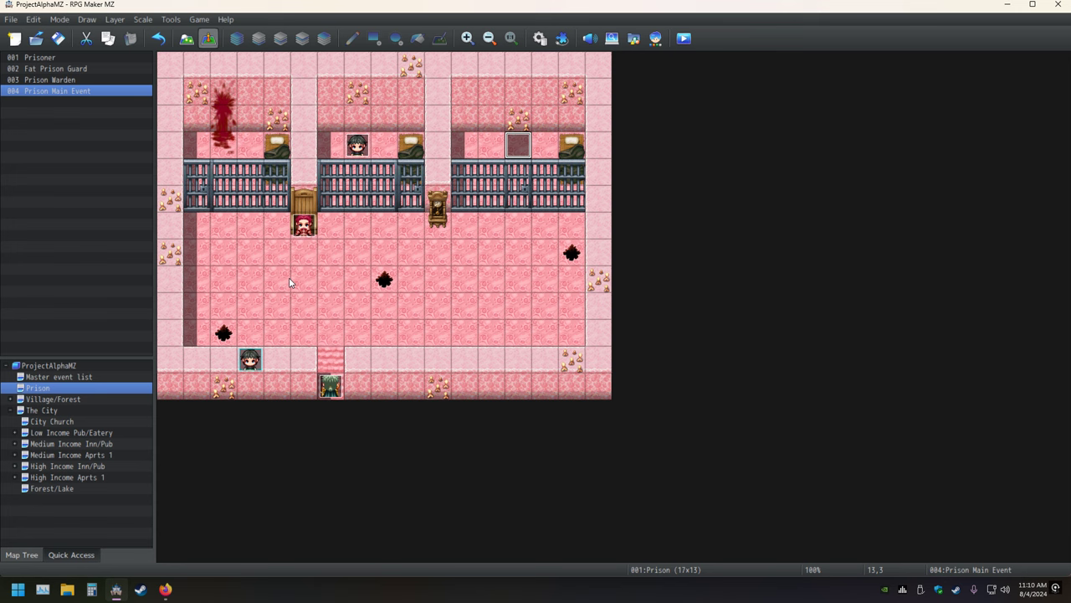
pyautogui.click(684, 38)
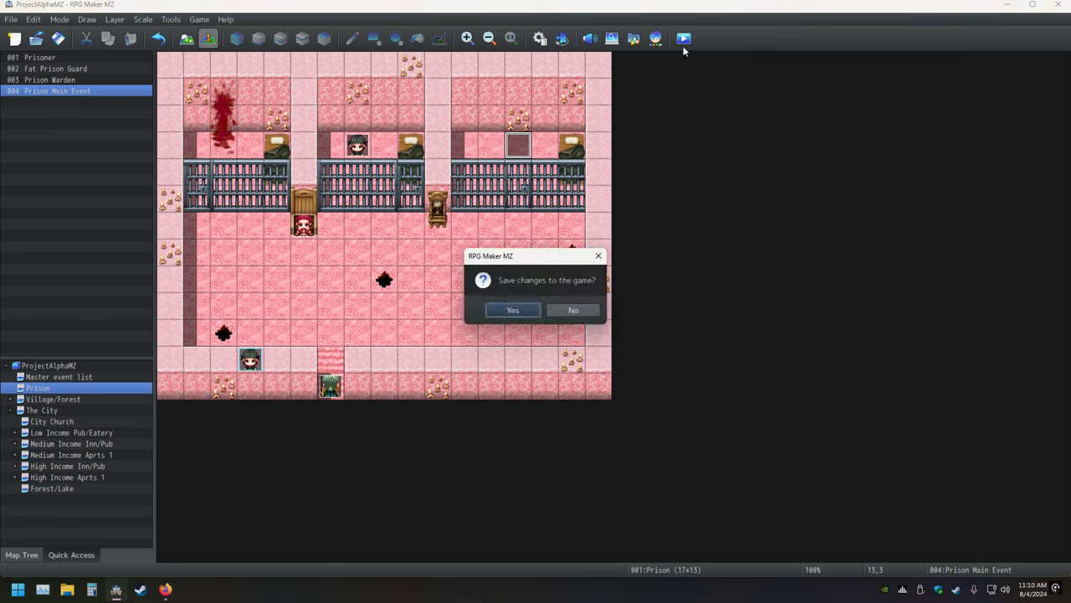
pyautogui.click(527, 310)
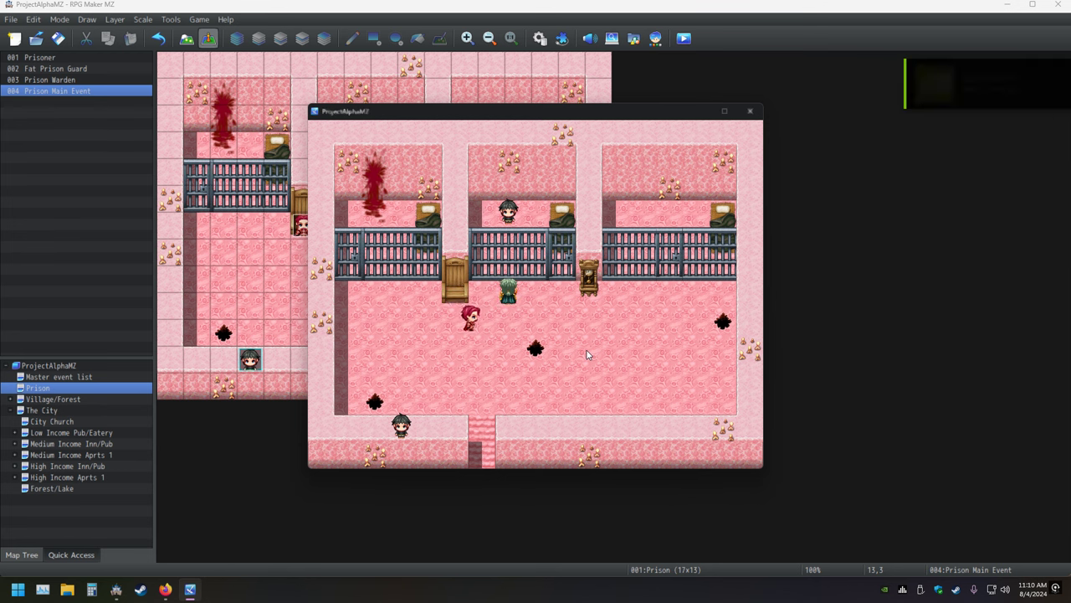
# Step: Play through the opening prison dialogue to check the pauses between lines, and close the playtest
pyautogui.press('Return')
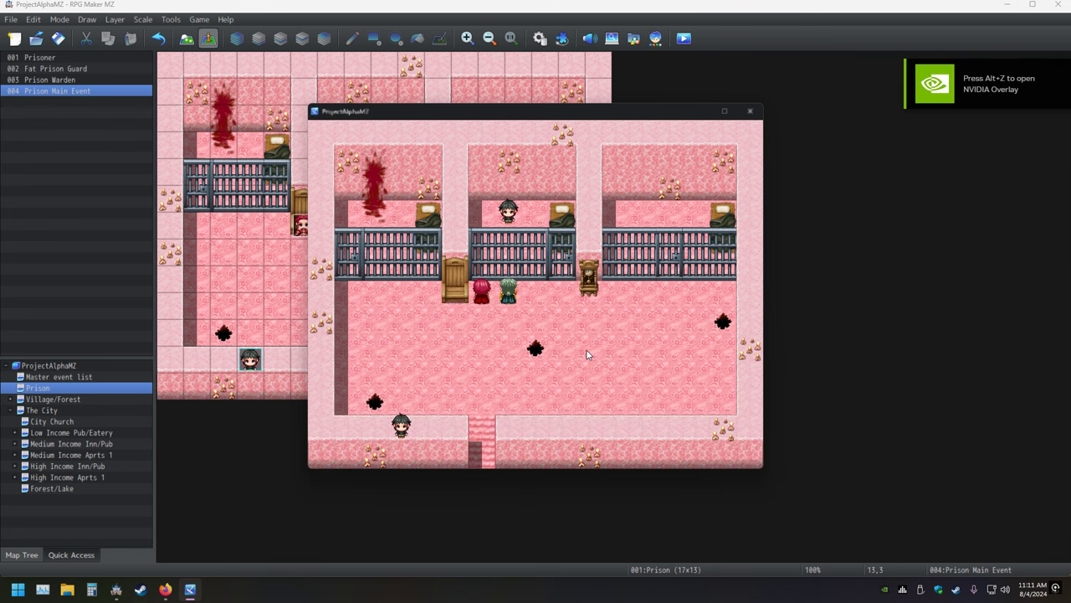
pyautogui.press('Return')
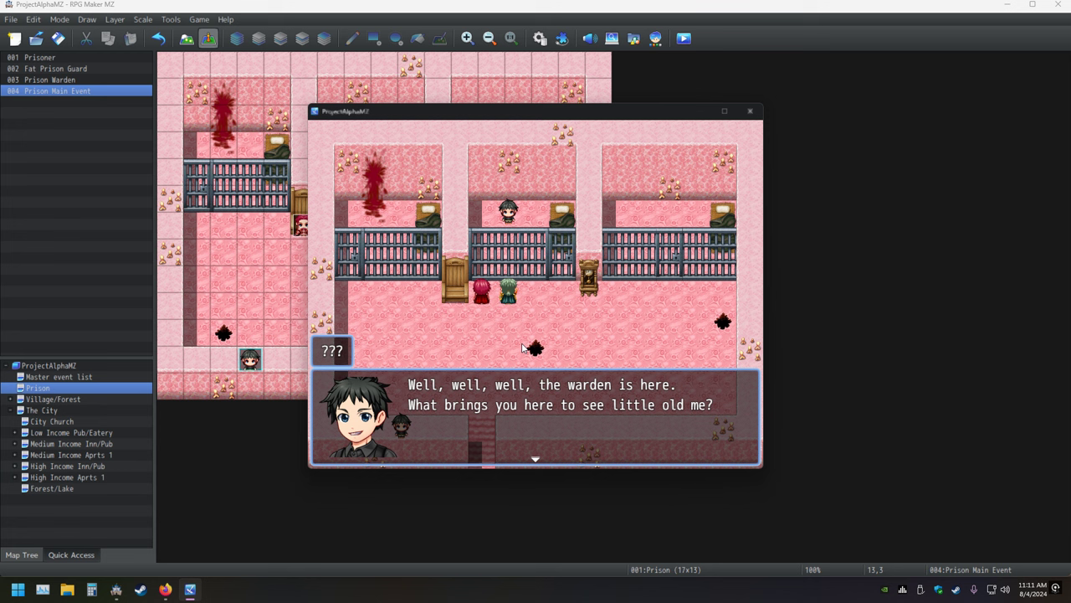
pyautogui.press('Return')
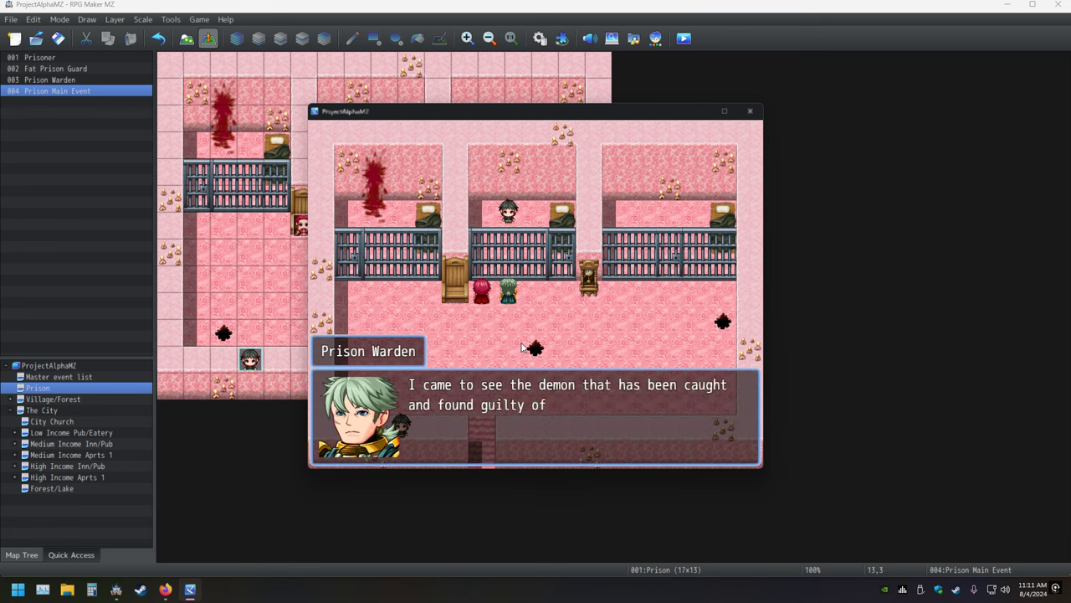
pyautogui.press('Return')
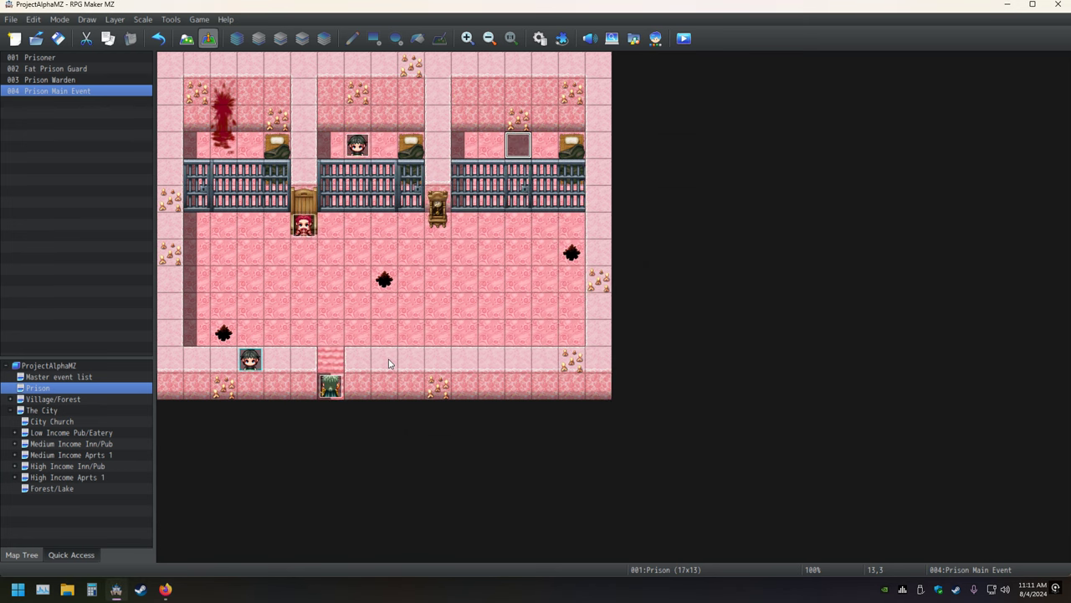
# Step: Reopen the Prison Main Event to review its Wait commands, and close it without editing
pyautogui.doubleClick(519, 146)
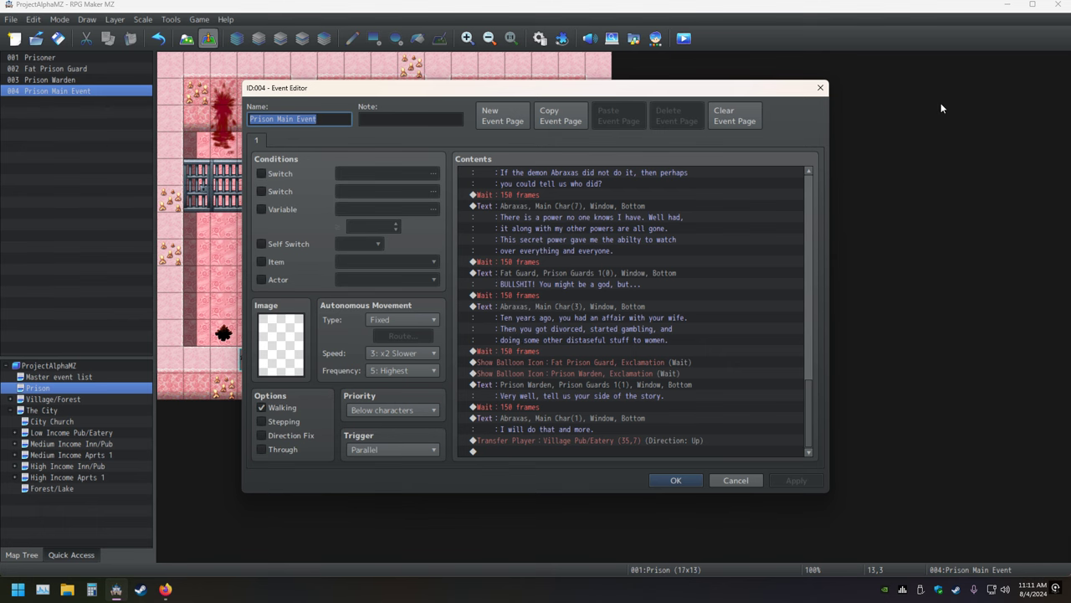
pyautogui.click(820, 87)
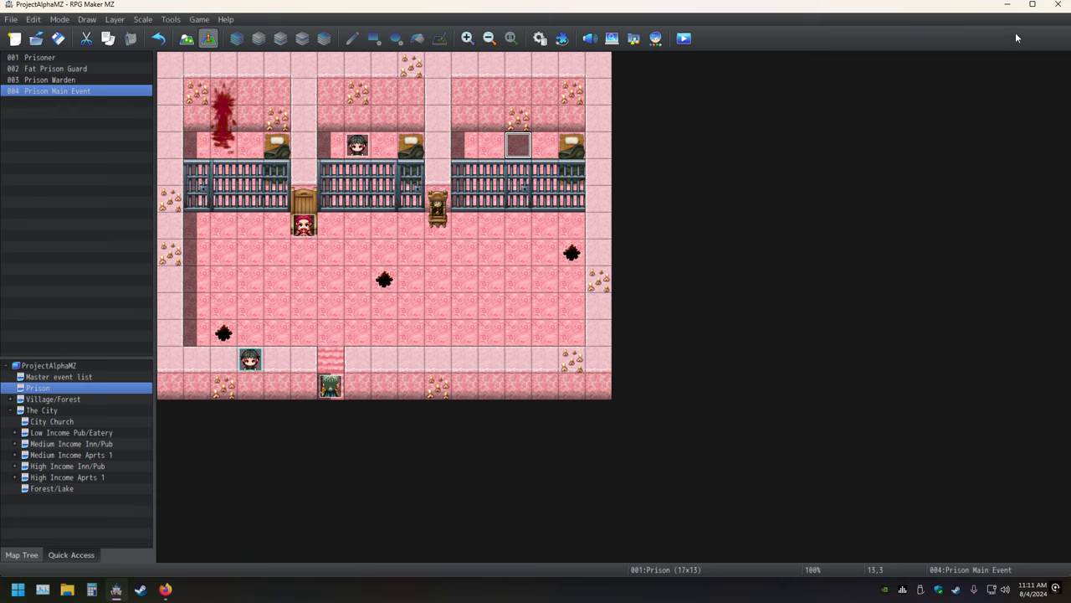
# Step: Switch to rmmz_windows.js in Notepad++, set the startWait value in Window_Message's startPause function to 150, and save the file
pyautogui.click(1003, 7)
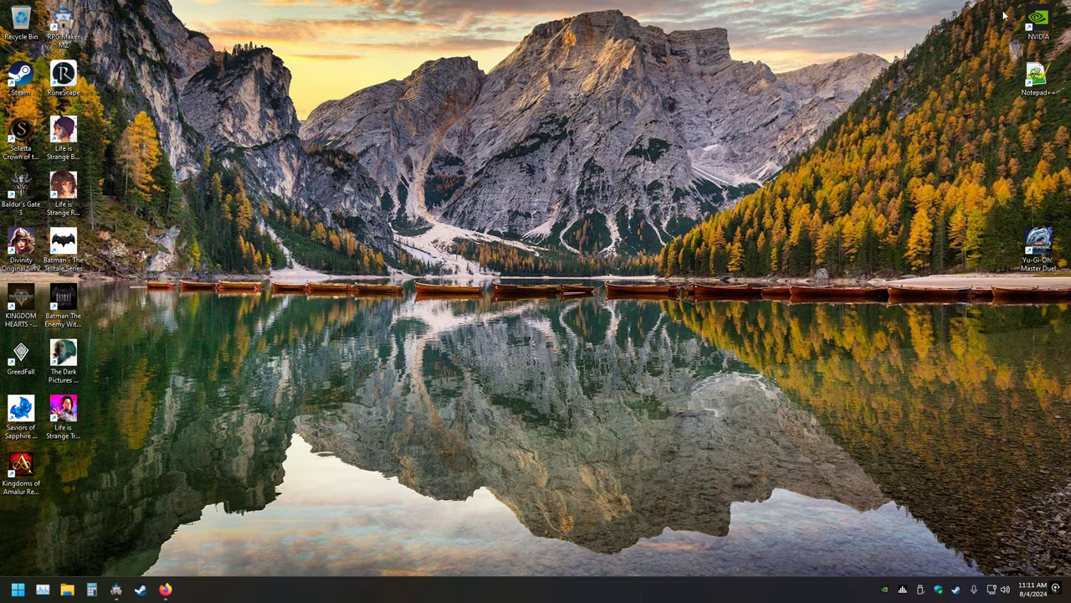
pyautogui.doubleClick(1038, 77)
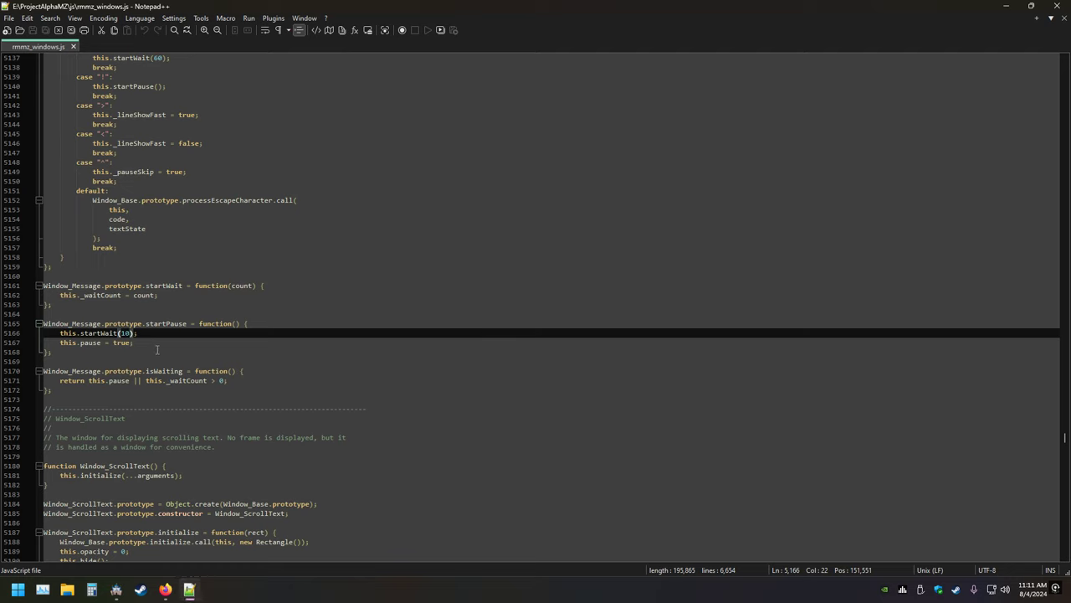
pyautogui.press('BackSpace')
pyautogui.write('50')
pyautogui.press('Return')
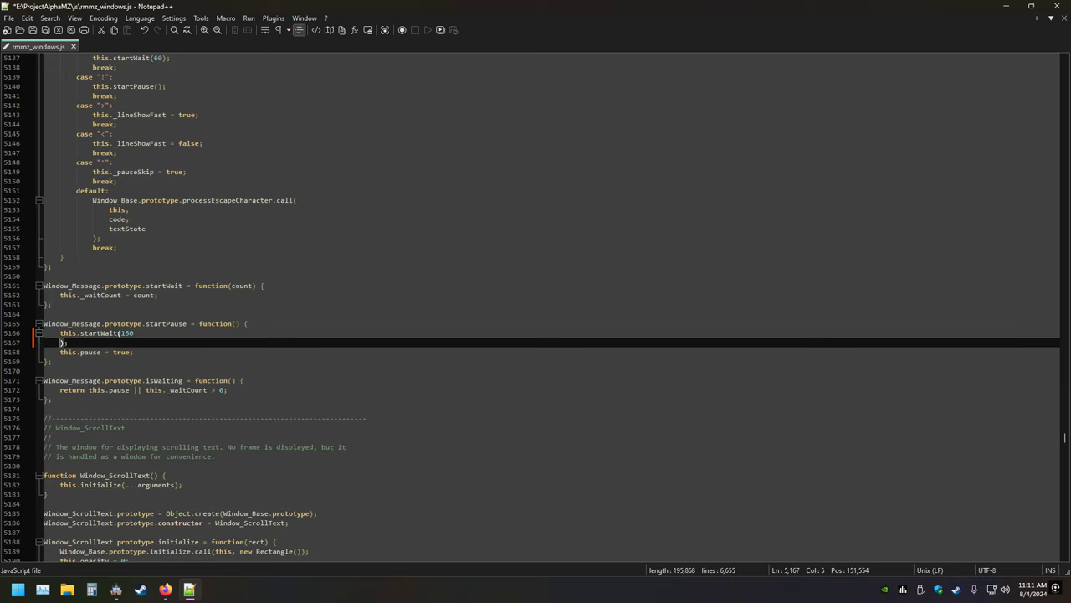
pyautogui.press('BackSpace')
pyautogui.press('BackSpace')
pyautogui.hotkey('ctrl', 's')
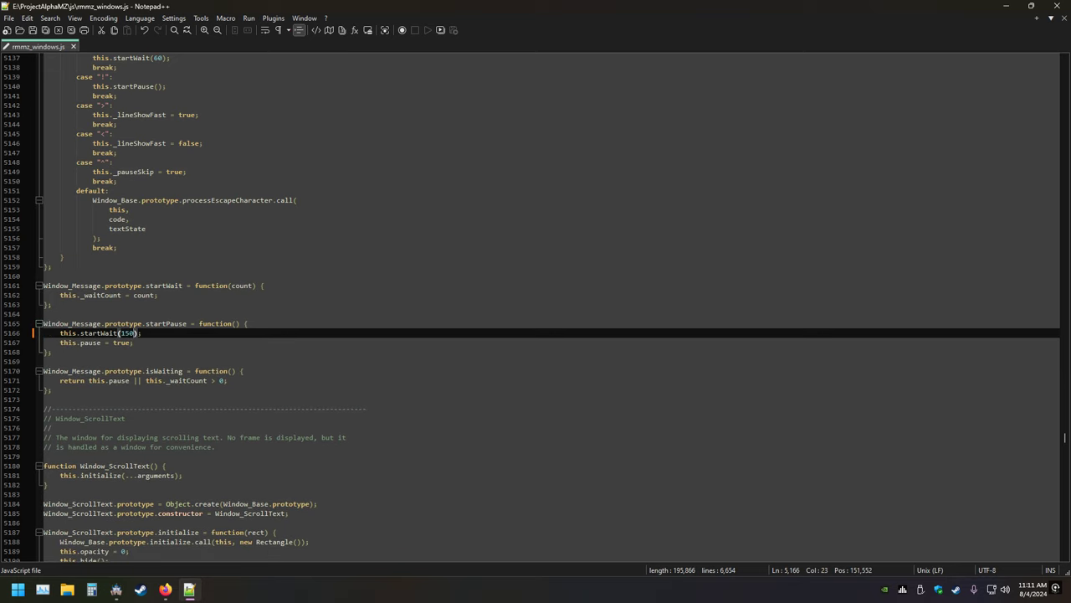
# Step: Switch back to ProjectAlphaMZ in RPG Maker MZ
pyautogui.click(1009, 9)
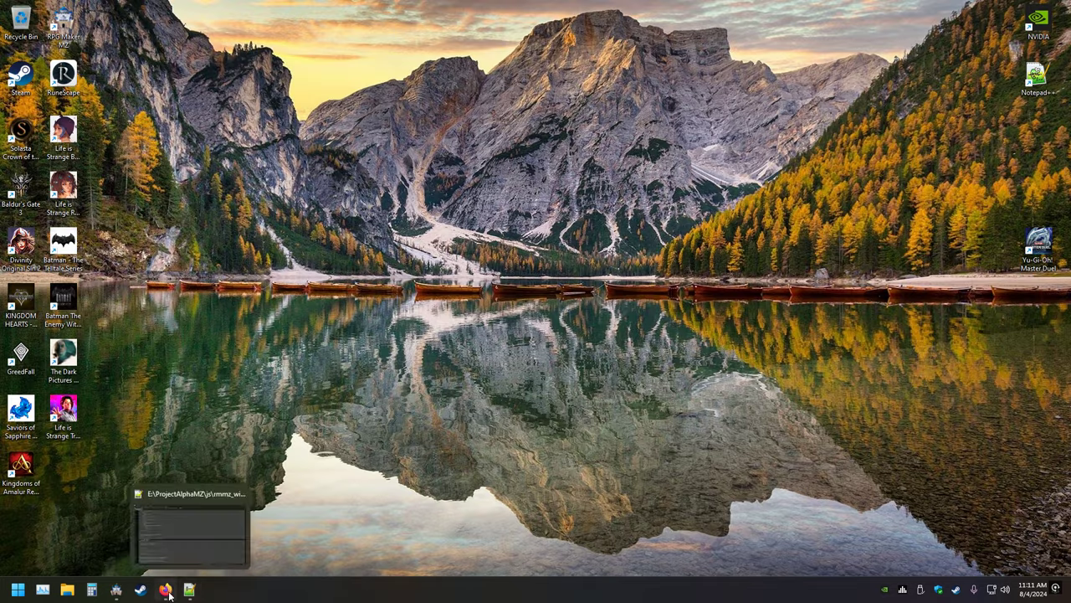
pyautogui.click(116, 589)
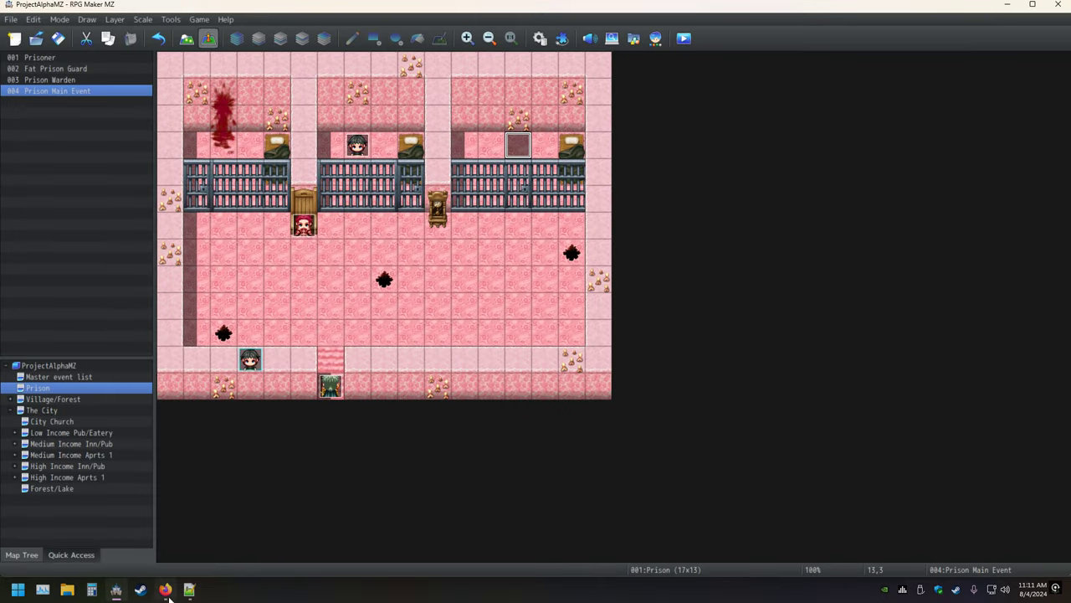
# Step: Playtest the opening prison dialogue through its first three lines to check the pauses, and close the playtest
pyautogui.click(691, 41)
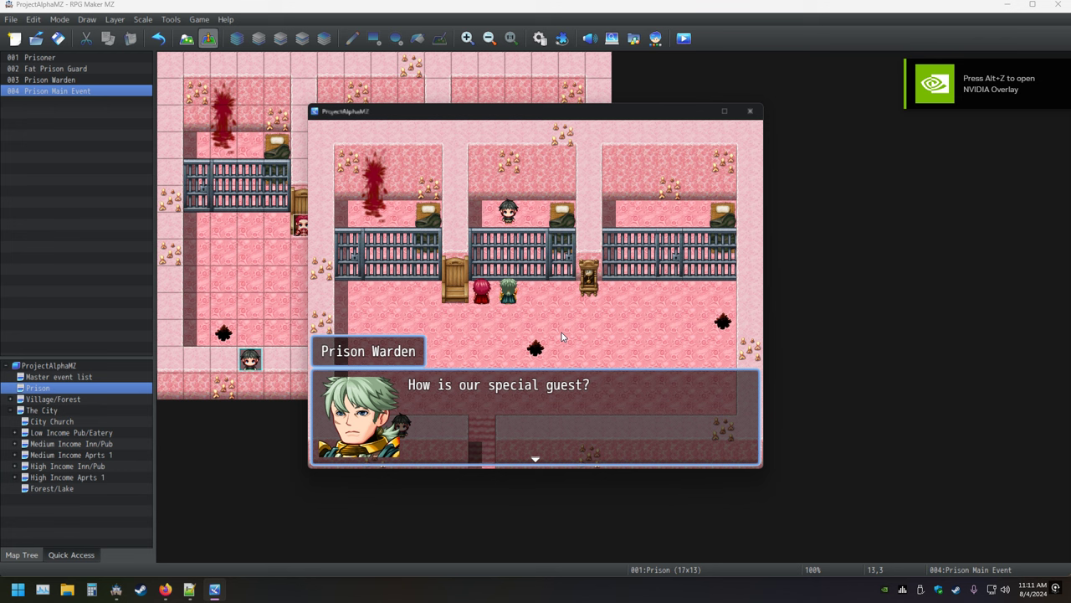
pyautogui.press('Return')
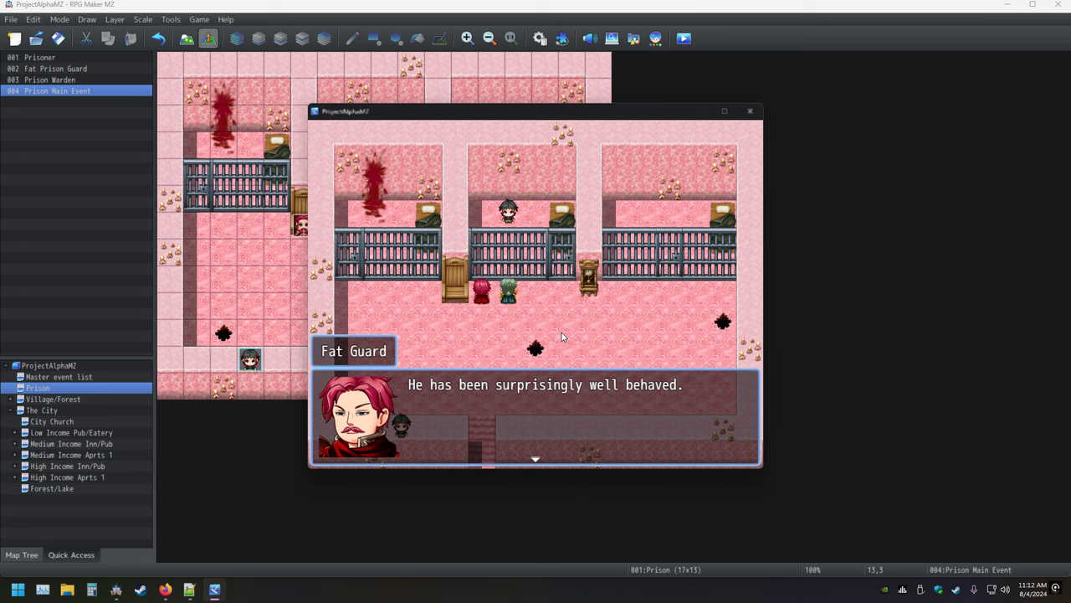
pyautogui.press('Return')
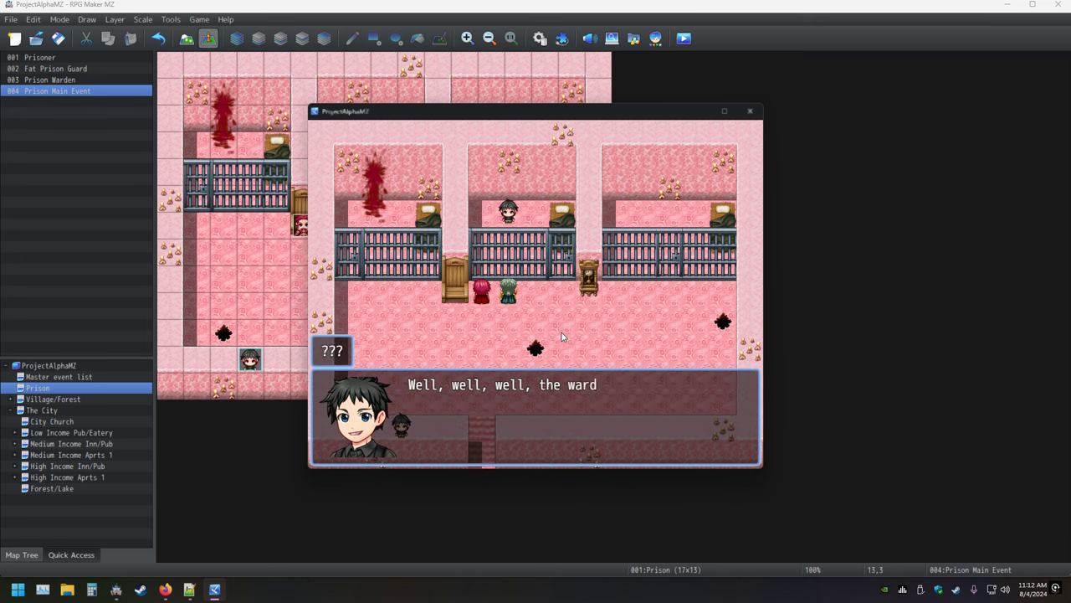
pyautogui.click(750, 111)
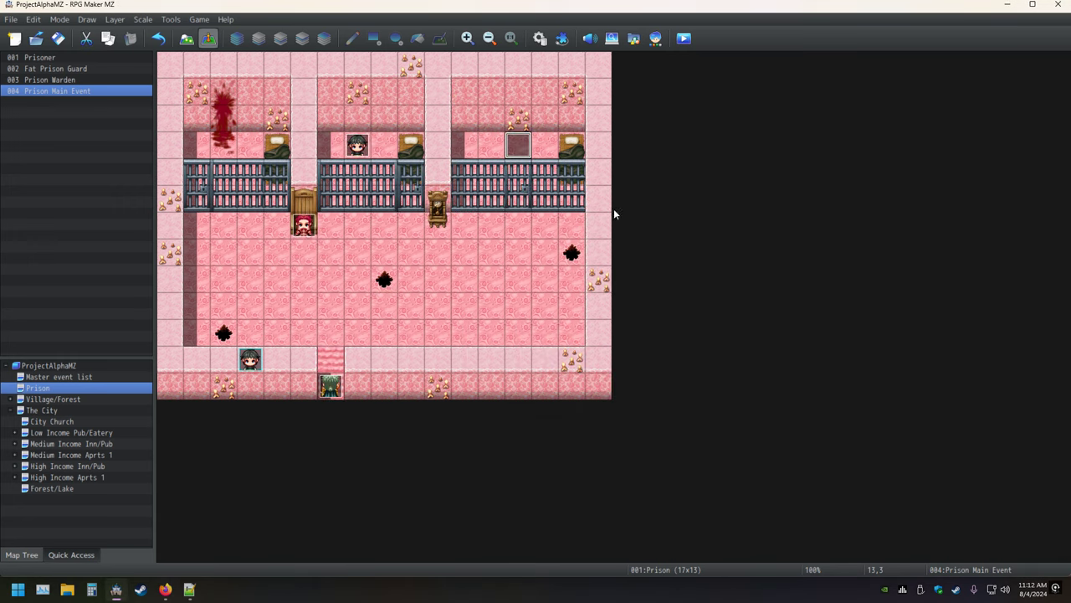
pyautogui.doubleClick(518, 146)
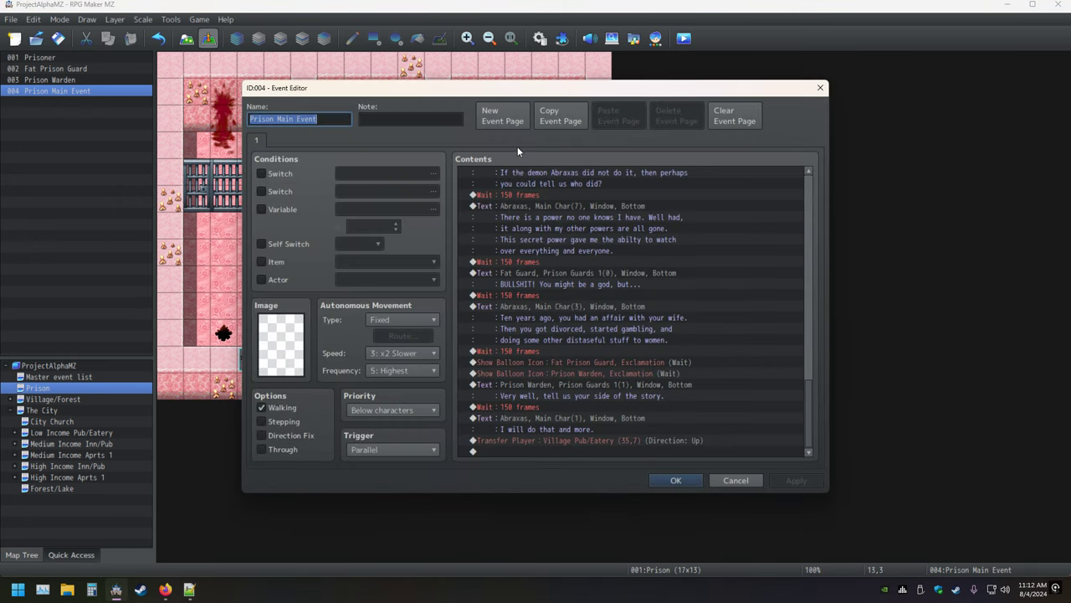
pyautogui.scroll(2, 506, 200)
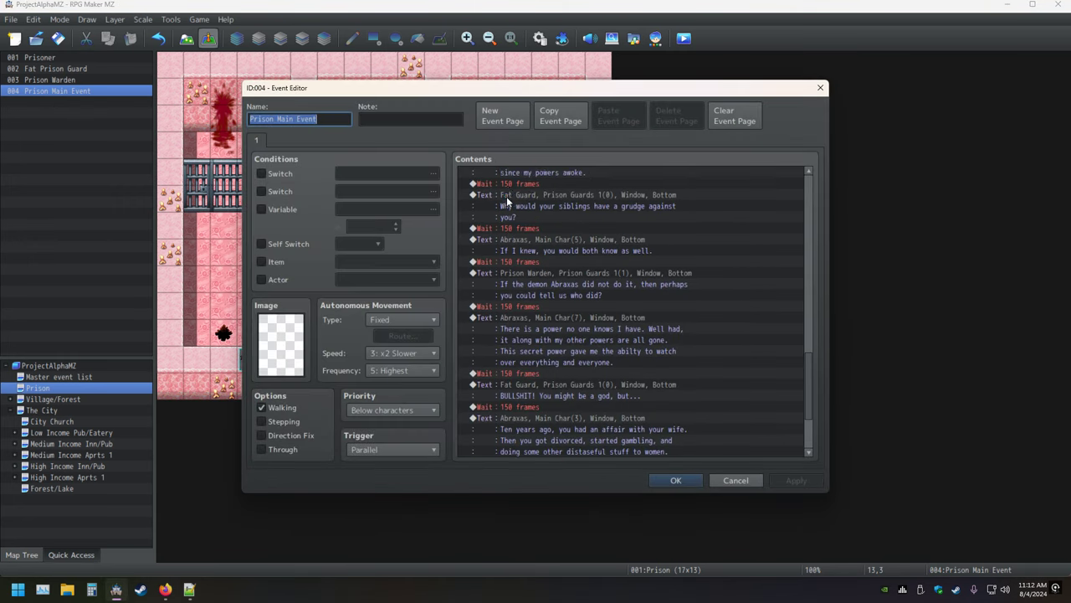
pyautogui.scroll(-2, 507, 201)
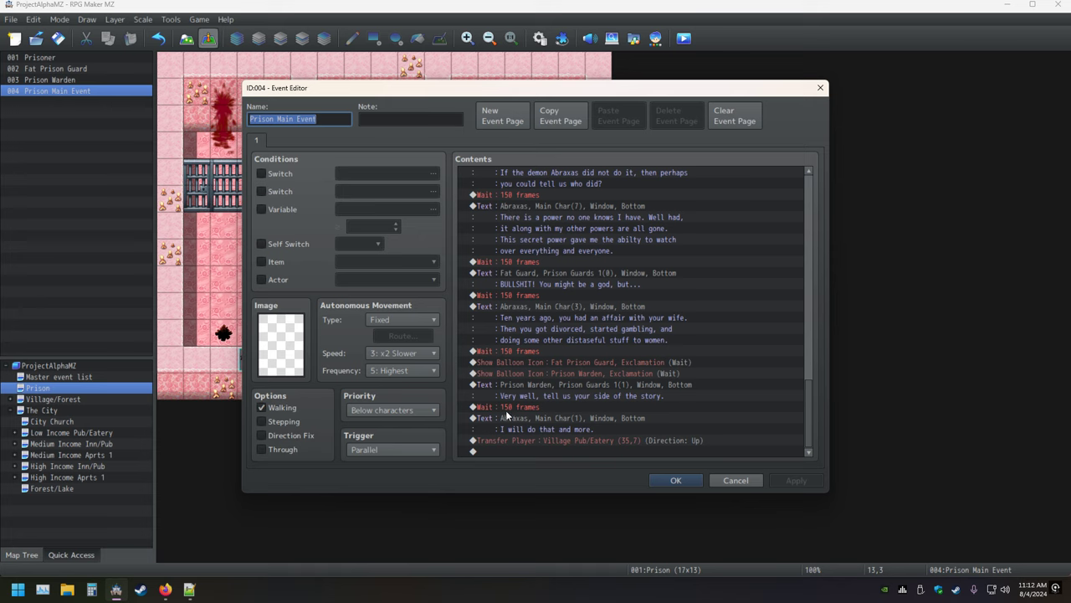
pyautogui.click(506, 408)
pyautogui.press('Delete')
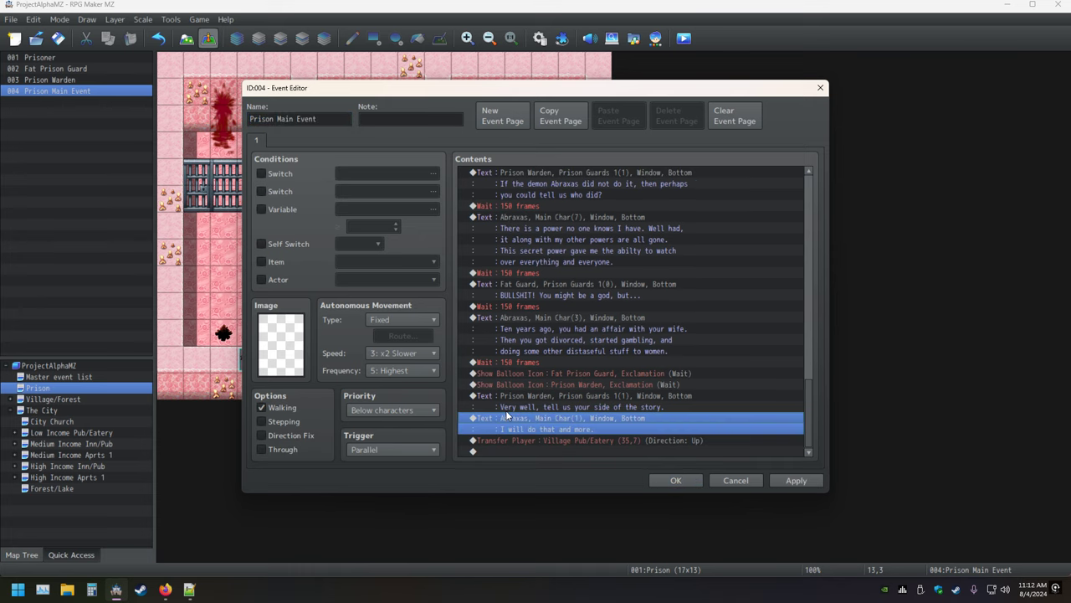
pyautogui.press('Up')
pyautogui.press('Up')
pyautogui.press('Up')
pyautogui.press('Up')
pyautogui.press('Delete')
pyautogui.press('Up')
pyautogui.press('Up')
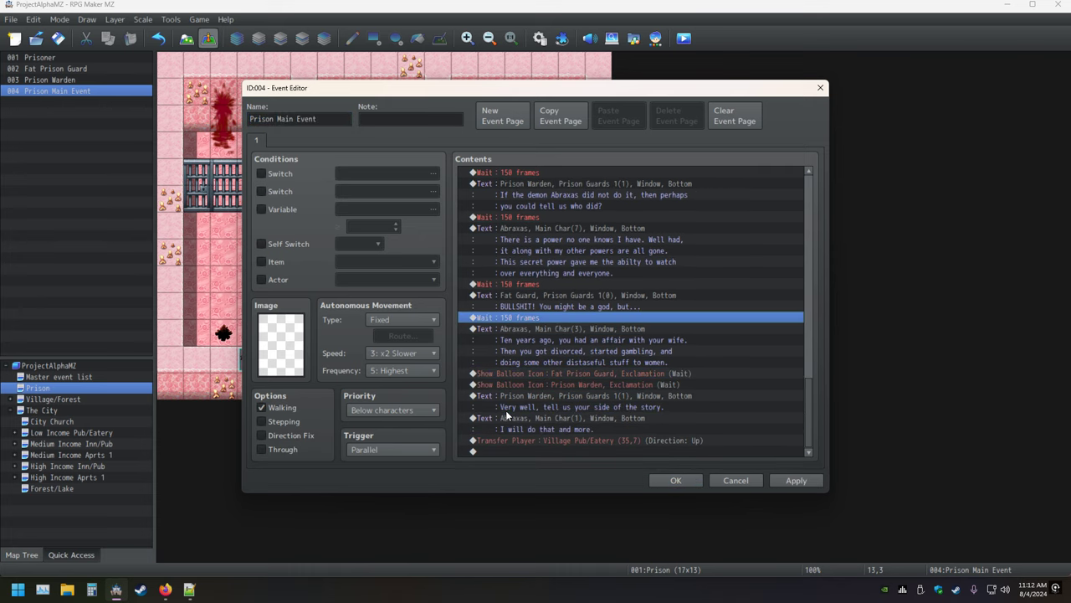
pyautogui.press('Delete')
pyautogui.press('Up')
pyautogui.press('Up')
pyautogui.press('Delete')
pyautogui.press('Up')
pyautogui.press('Up')
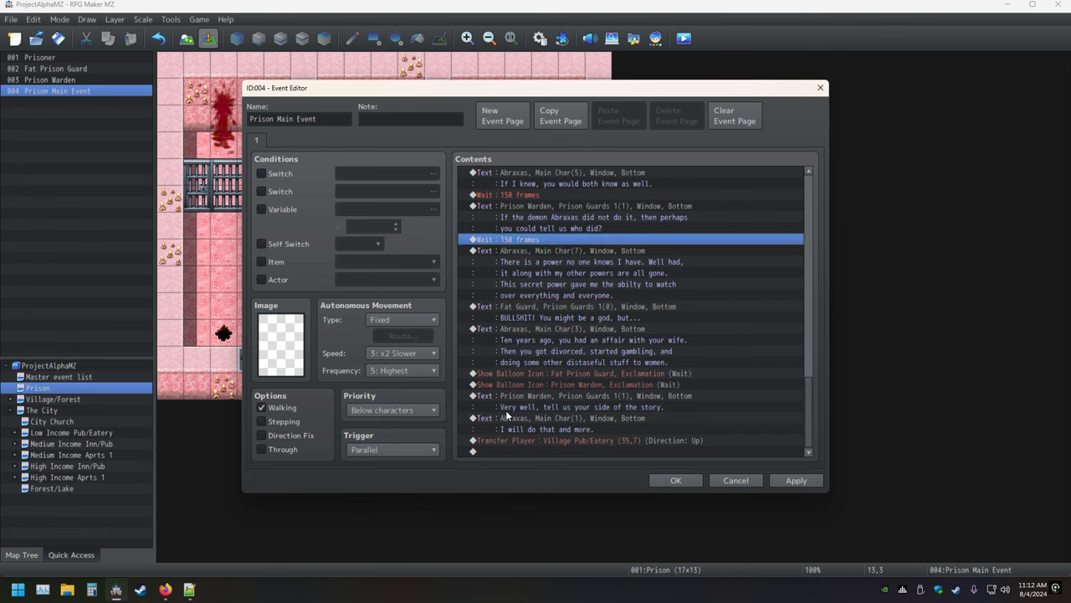
pyautogui.press('Delete')
pyautogui.press('Up')
pyautogui.press('Up')
pyautogui.press('Up')
pyautogui.press('Up')
pyautogui.press('Up')
pyautogui.press('Up')
pyautogui.press('Up')
pyautogui.press('Up')
pyautogui.press('Up')
pyautogui.press('Up')
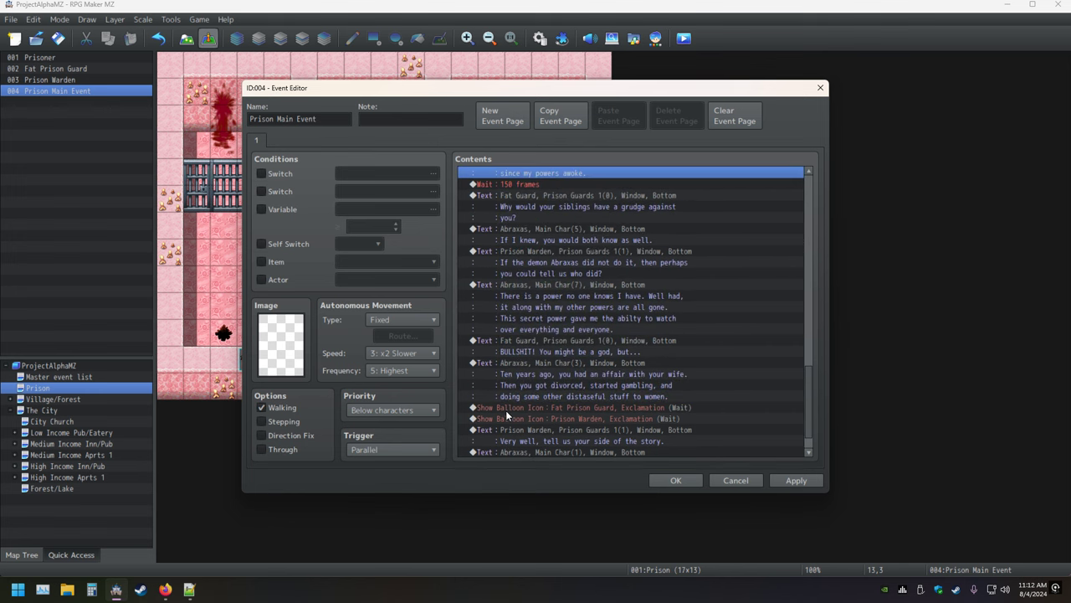
pyautogui.press('Down')
pyautogui.press('Delete')
pyautogui.press('Up')
pyautogui.press('Up')
pyautogui.press('Up')
pyautogui.press('Up')
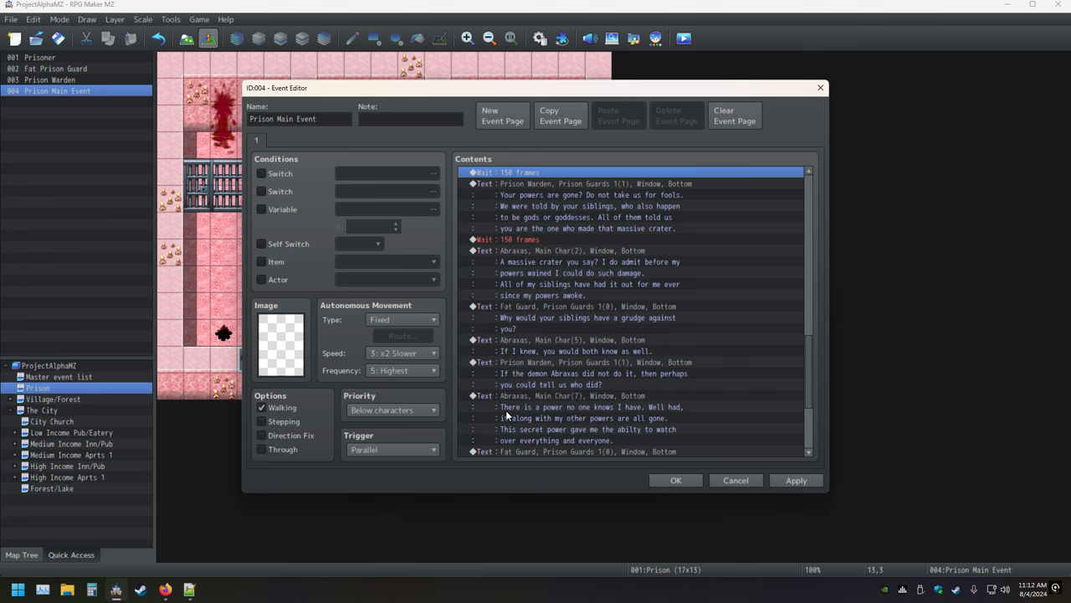
pyautogui.press('Down')
pyautogui.press('Down')
pyautogui.press('Delete')
pyautogui.press('Up')
pyautogui.press('Up')
pyautogui.press('Up')
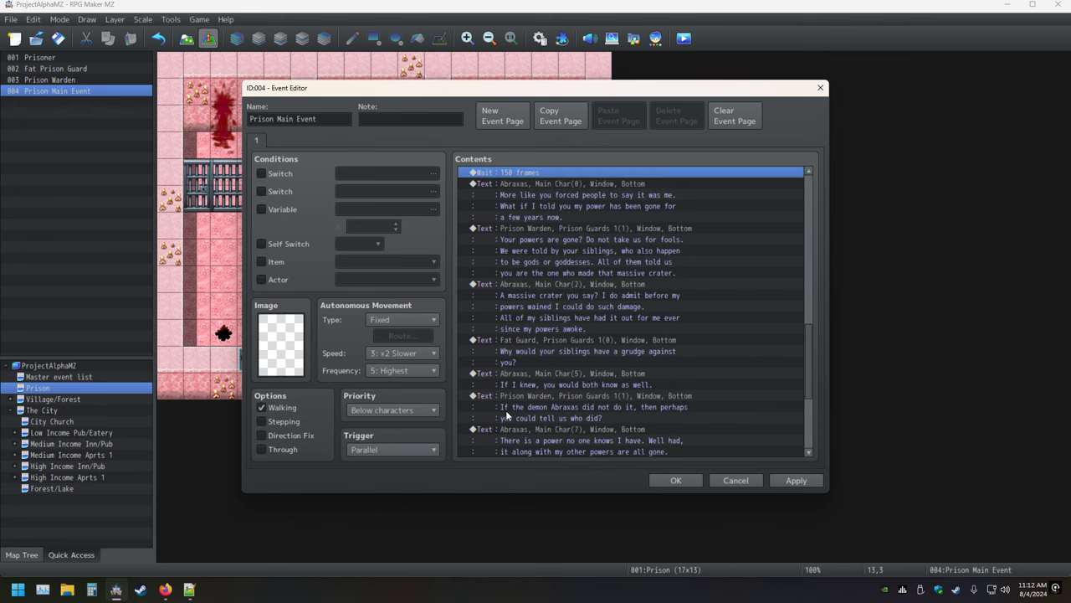
pyautogui.press('Delete')
pyautogui.press('Up')
pyautogui.press('Up')
pyautogui.press('Up')
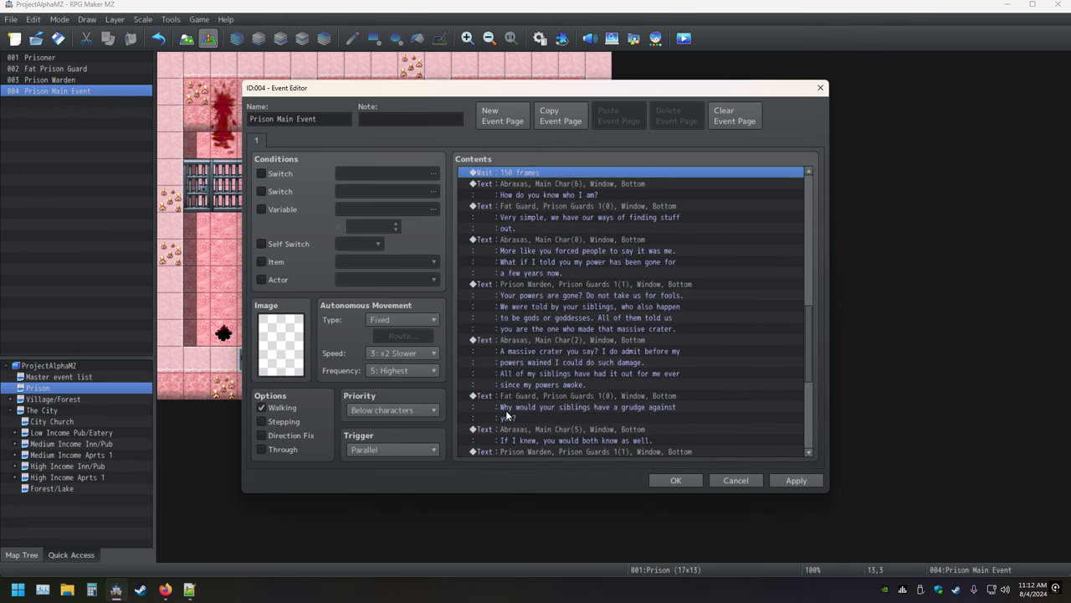
pyautogui.press('Up')
pyautogui.press('Up')
pyautogui.press('Up')
pyautogui.press('Up')
pyautogui.press('Down')
pyautogui.press('Down')
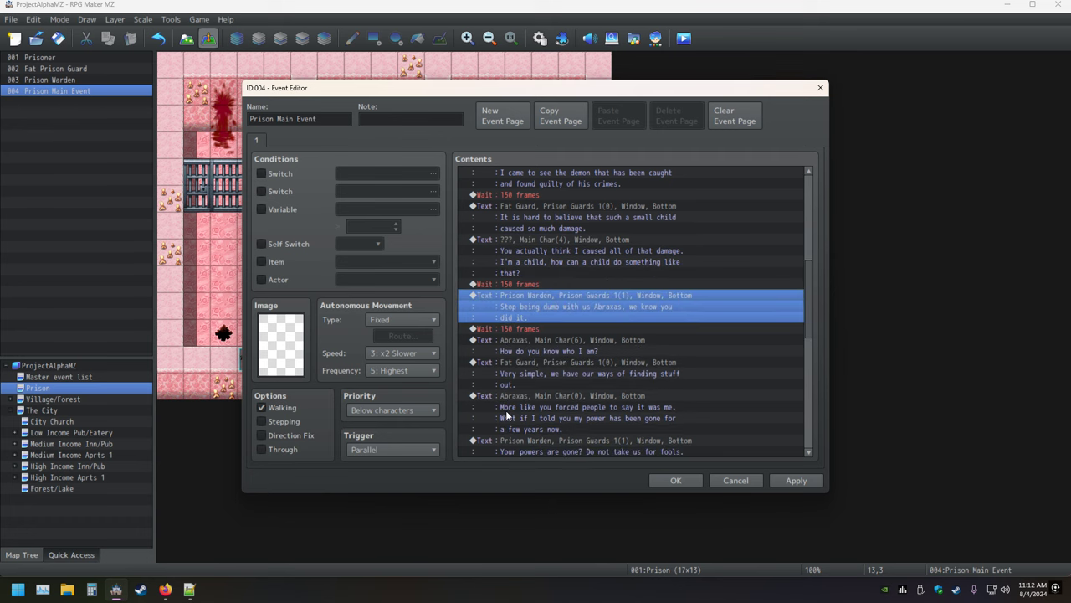
pyautogui.press('Delete')
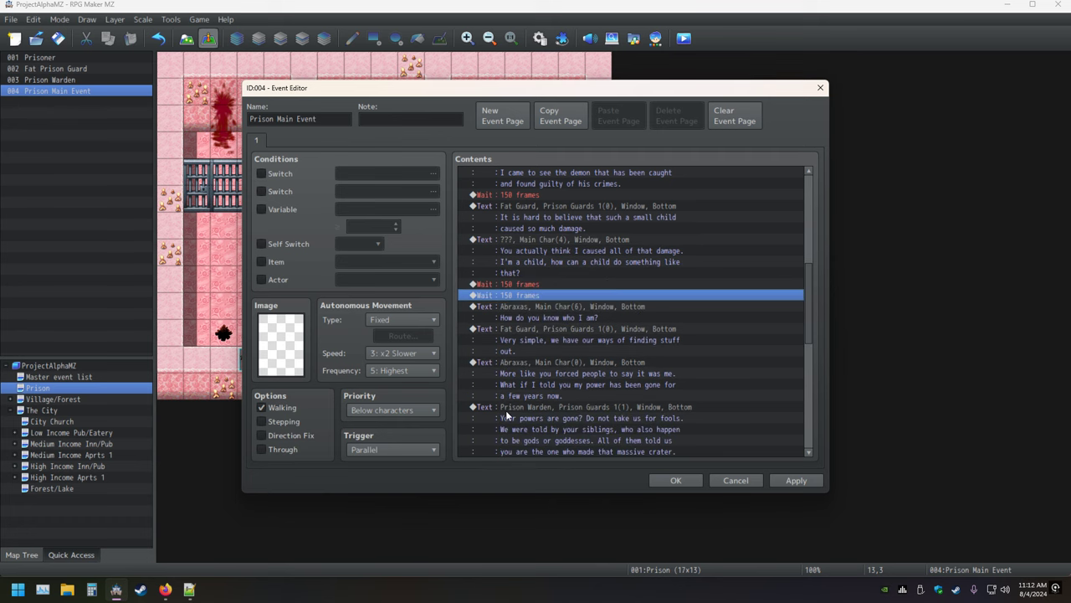
pyautogui.click(736, 479)
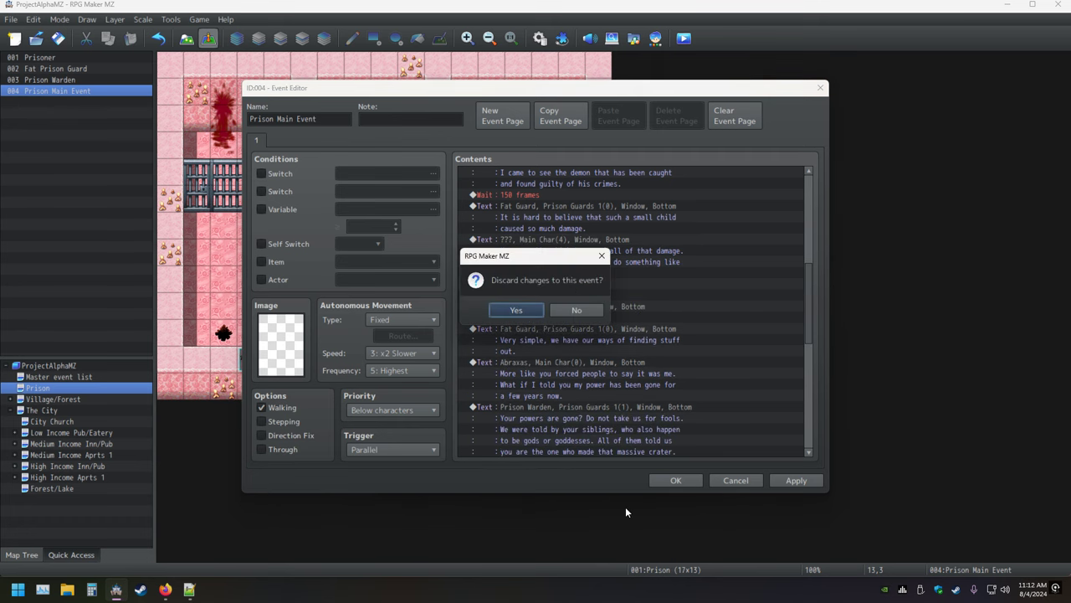
pyautogui.click(516, 311)
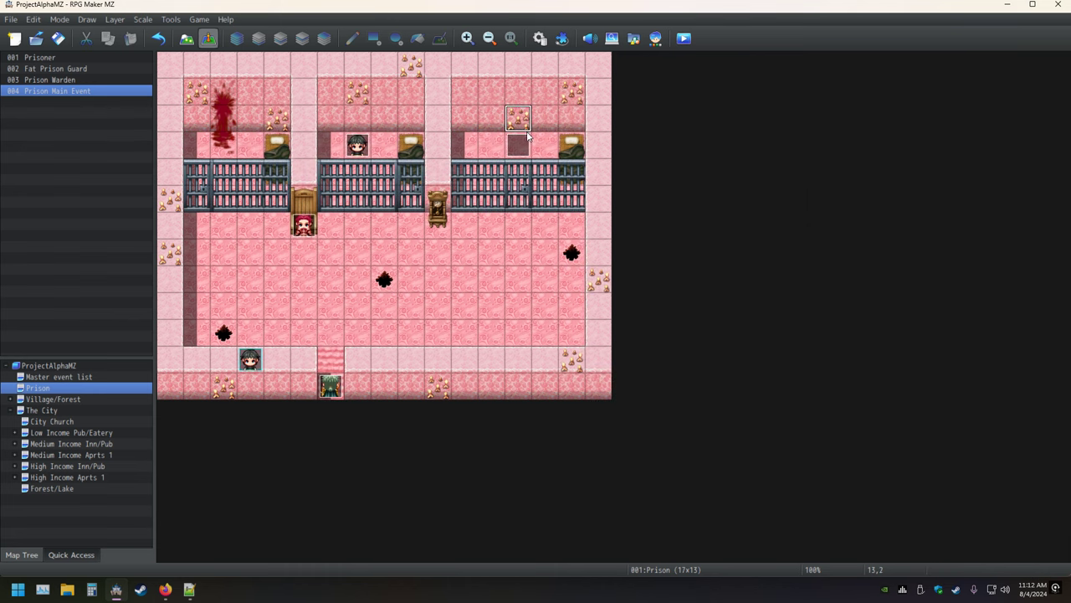
# Step: Open the Prison Main Event and delete the Wait commands before "I will do that and more." and before the first Exclamation balloon
pyautogui.doubleClick(525, 148)
pyautogui.scroll(-5, 510, 305)
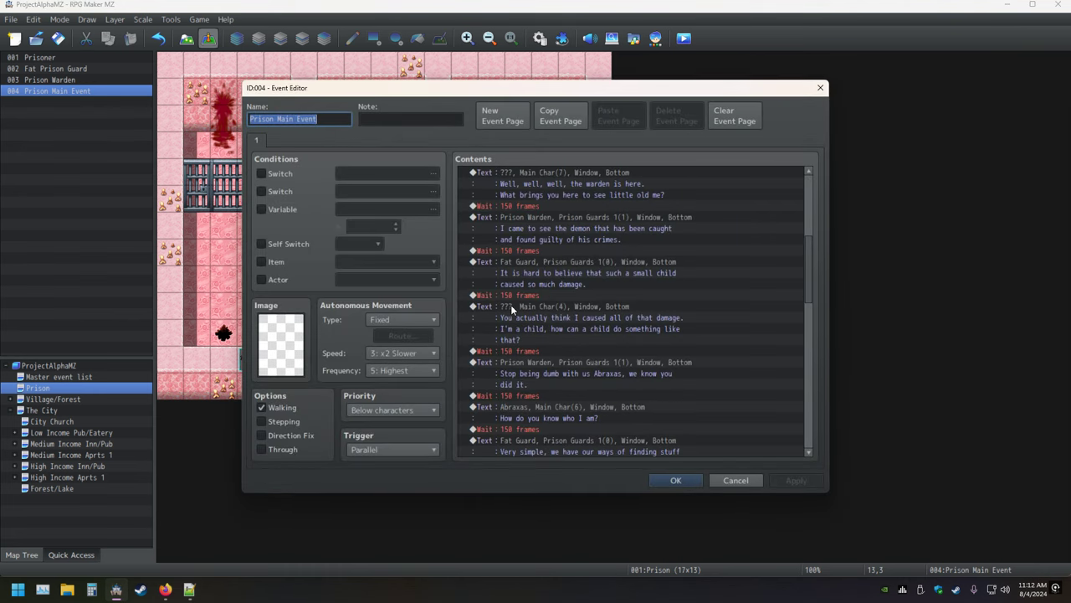
pyautogui.scroll(-10, 513, 316)
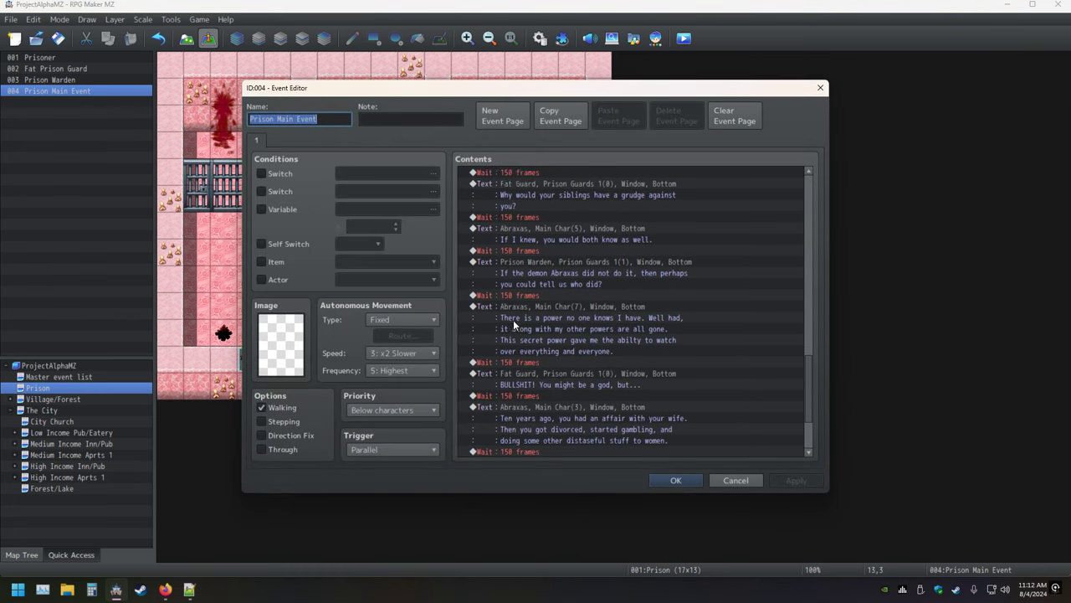
pyautogui.scroll(-1, 513, 320)
pyautogui.click(509, 407)
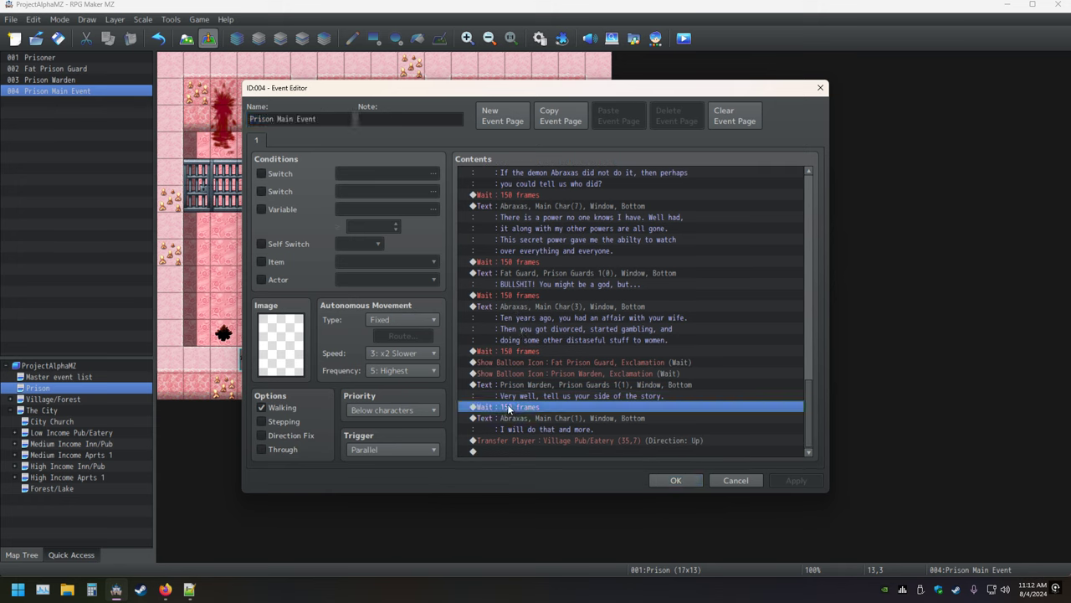
pyautogui.press('Delete')
pyautogui.click(505, 361)
pyautogui.press('Delete')
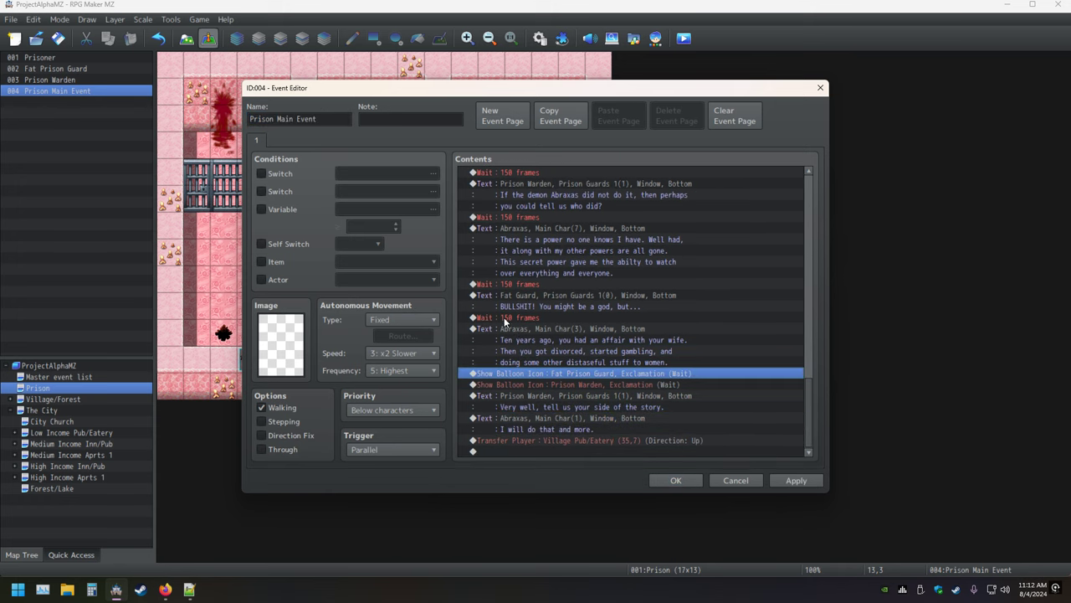
# Step: Delete the Wait commands before the "Ten years ago", "BULLSHIT!" and "There is a power no one knows I have" lines
pyautogui.click(507, 317)
pyautogui.press('Delete')
pyautogui.click(507, 295)
pyautogui.press('Delete')
pyautogui.click(510, 237)
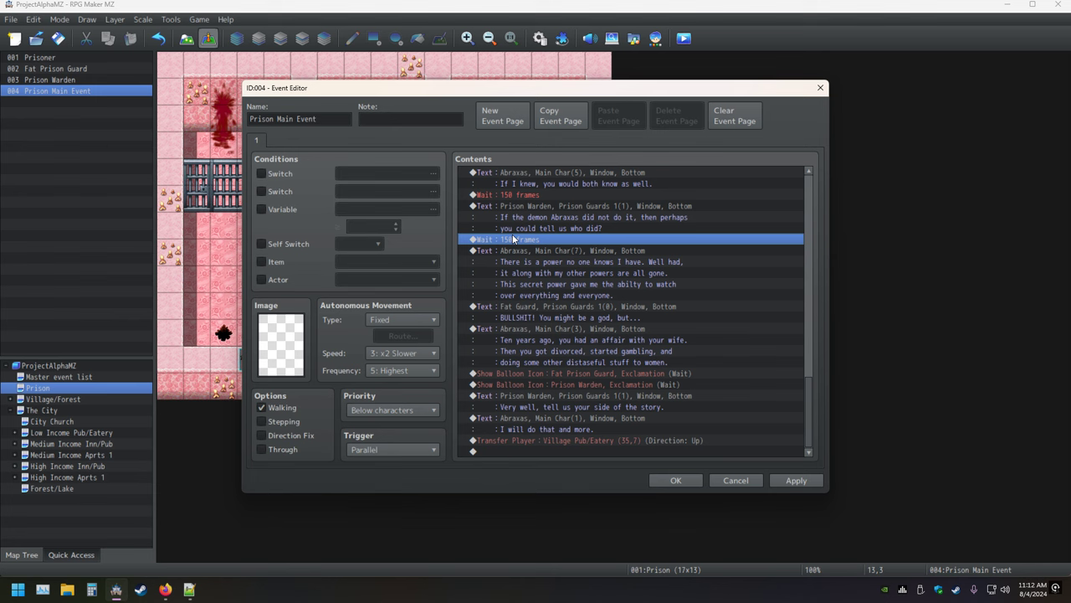
pyautogui.press('Delete')
# Step: Delete the Wait commands before the "If the demon Abraxas did not do it" and "If I knew" lines
pyautogui.click(514, 202)
pyautogui.press('Delete')
pyautogui.scroll(1, 514, 201)
pyautogui.click(514, 201)
pyautogui.press('Delete')
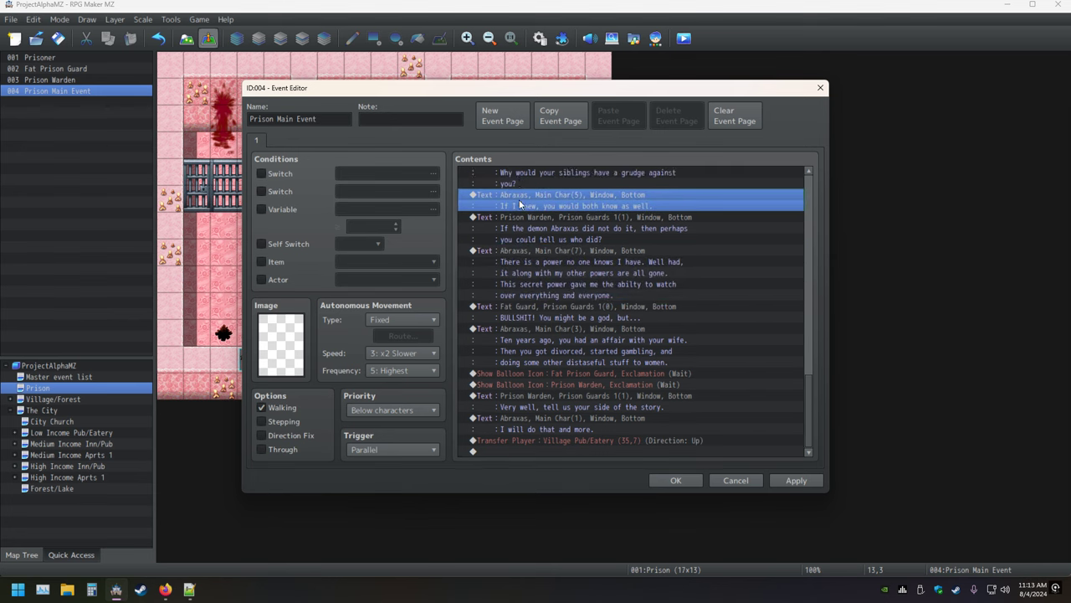
# Step: Delete the Wait commands before Abraxas's "How do you know who I am?" and Fat Guard's "Very simple" lines
pyautogui.scroll(2, 513, 197)
pyautogui.scroll(7, 510, 192)
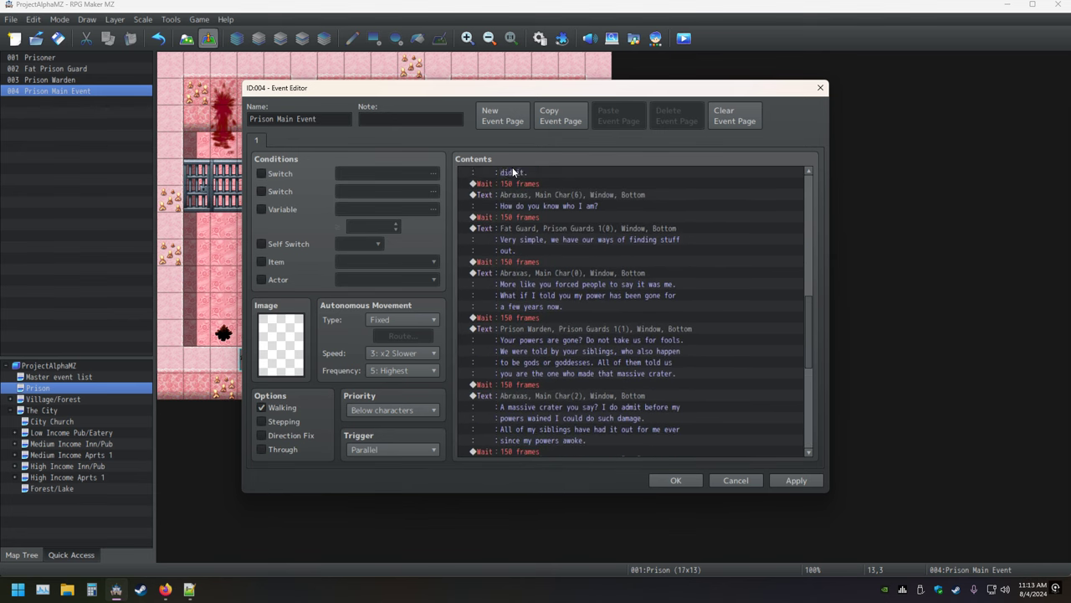
pyautogui.click(505, 205)
pyautogui.press('Delete')
pyautogui.click(511, 227)
pyautogui.press('Delete')
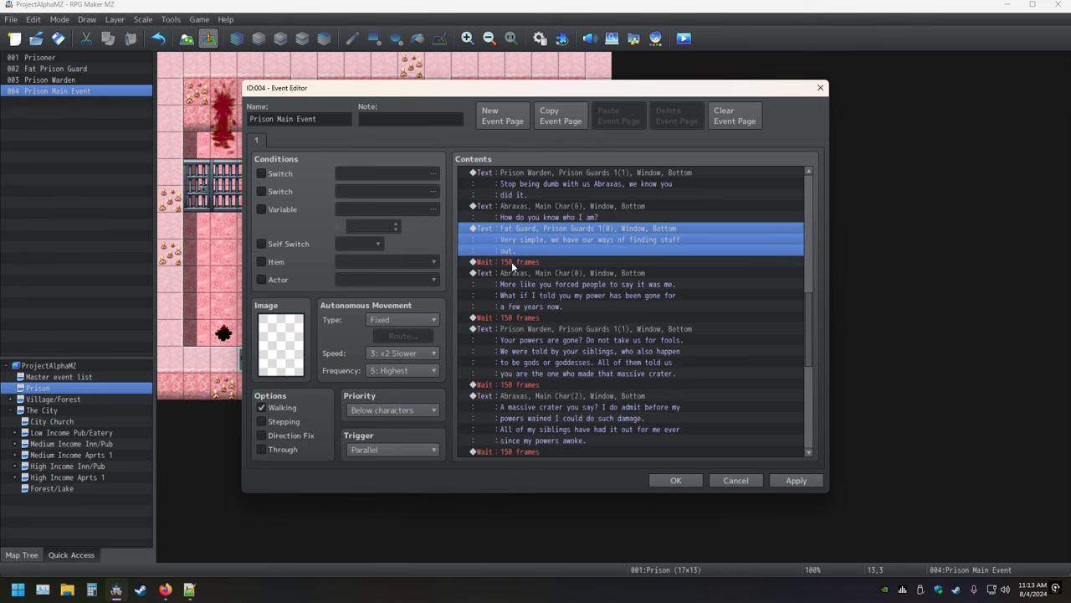
# Step: Delete the Wait commands before the "More like you forced people", "Your powers are gone?", "A massive crater" and "Why would your siblings" lines
pyautogui.click(511, 261)
pyautogui.press('Delete')
pyautogui.click(514, 306)
pyautogui.press('Delete')
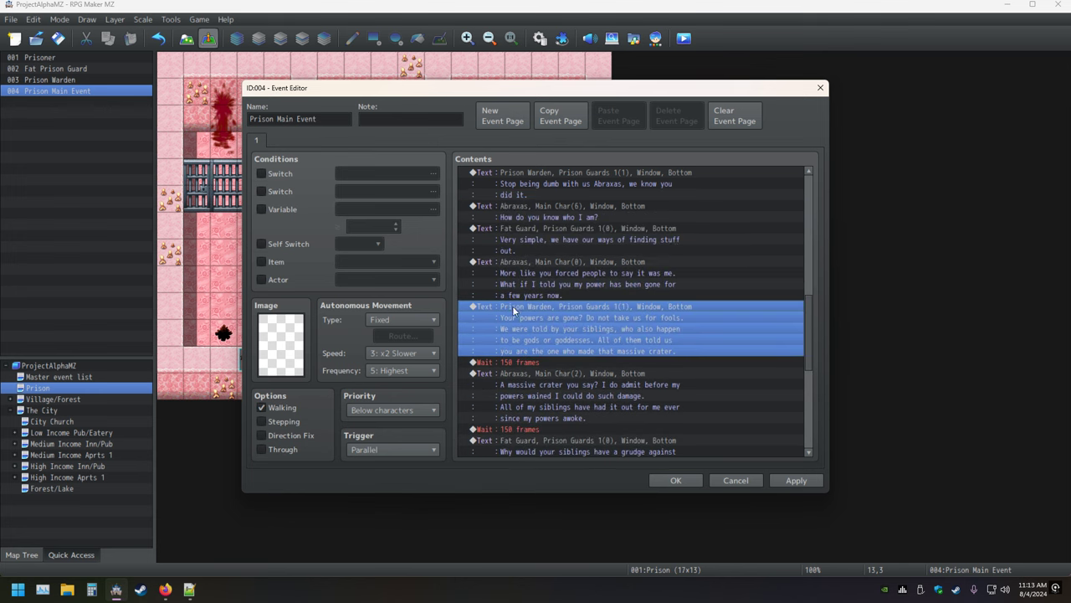
pyautogui.click(513, 362)
pyautogui.press('Delete')
pyautogui.click(523, 418)
pyautogui.press('Delete')
# Step: Delete the Wait commands before the "Stop being dumb with us", "You actually think" and "It is hard to believe" lines
pyautogui.scroll(6, 523, 389)
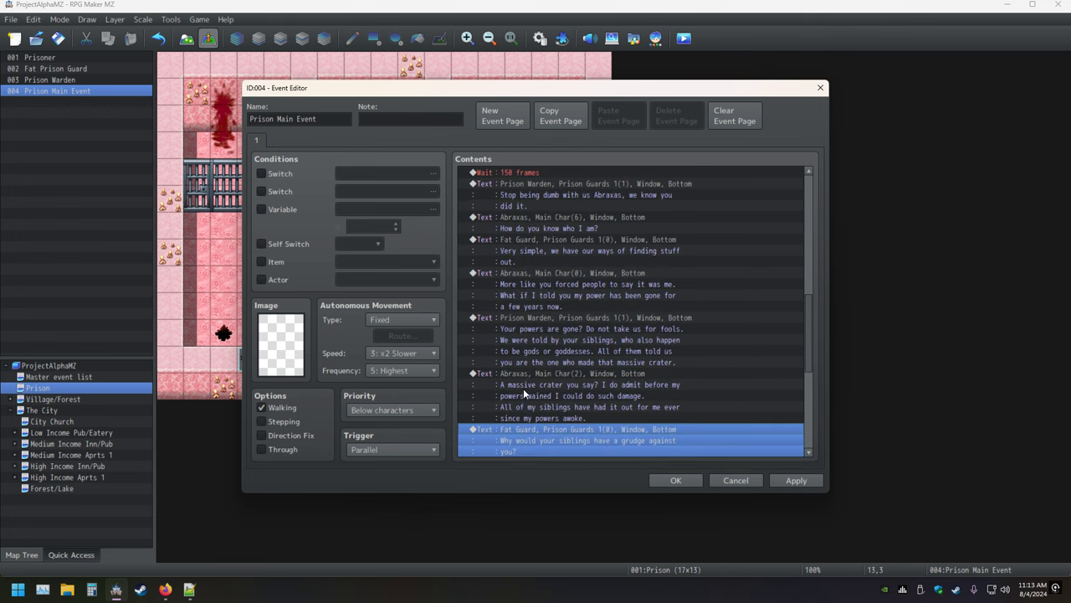
pyautogui.scroll(3, 524, 344)
pyautogui.click(523, 418)
pyautogui.press('Delete')
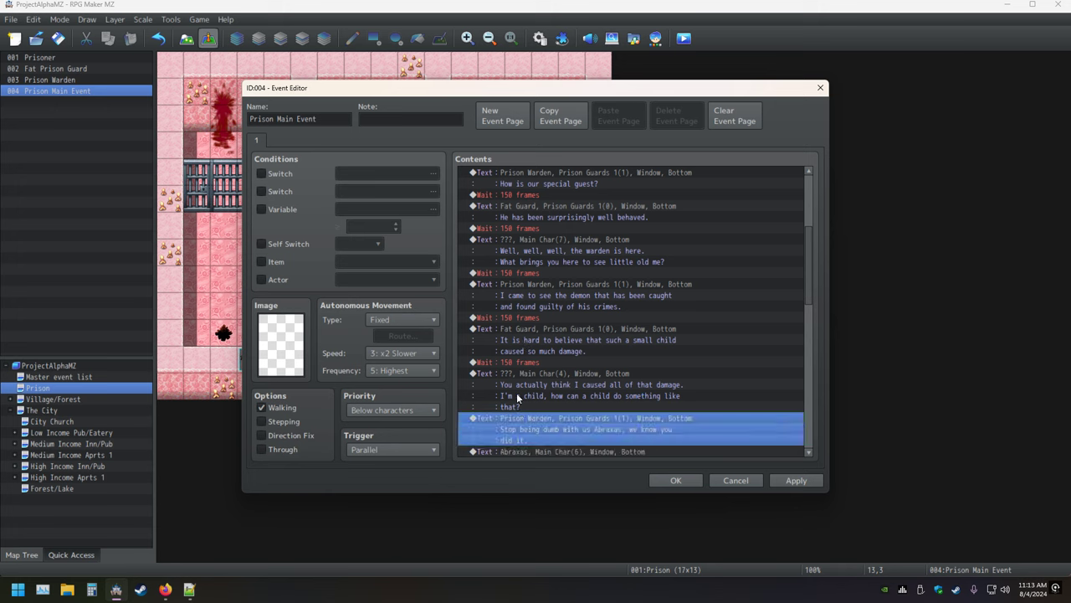
pyautogui.click(510, 362)
pyautogui.press('Delete')
pyautogui.click(507, 318)
pyautogui.press('Delete')
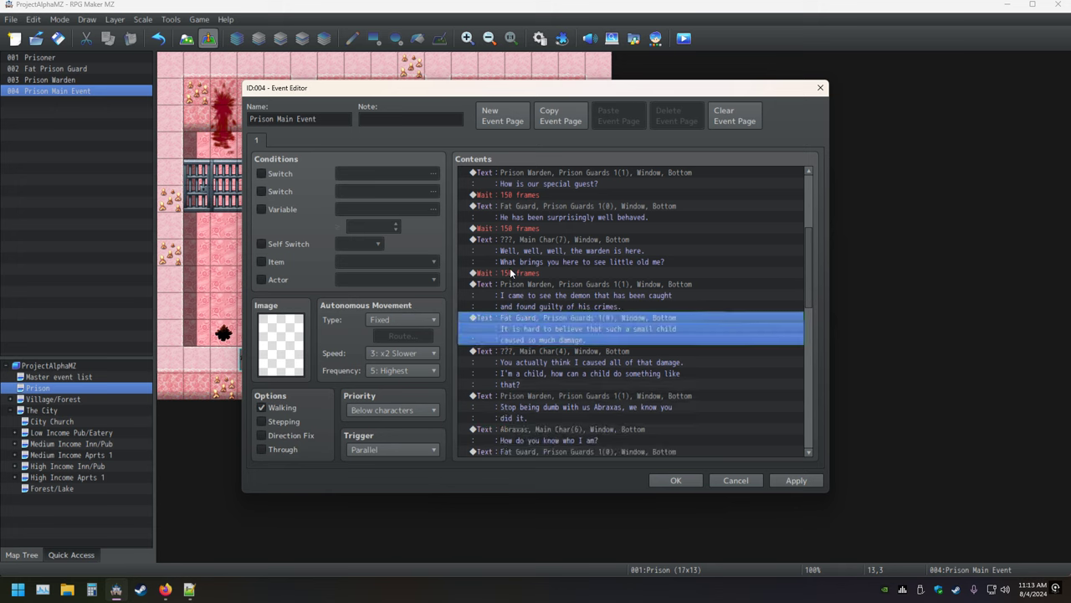
# Step: Delete the Wait commands before the "I came to see the demon", "Well, well, well" and "He has been surprisingly well behaved." lines
pyautogui.click(509, 272)
pyautogui.press('Delete')
pyautogui.click(514, 227)
pyautogui.press('Delete')
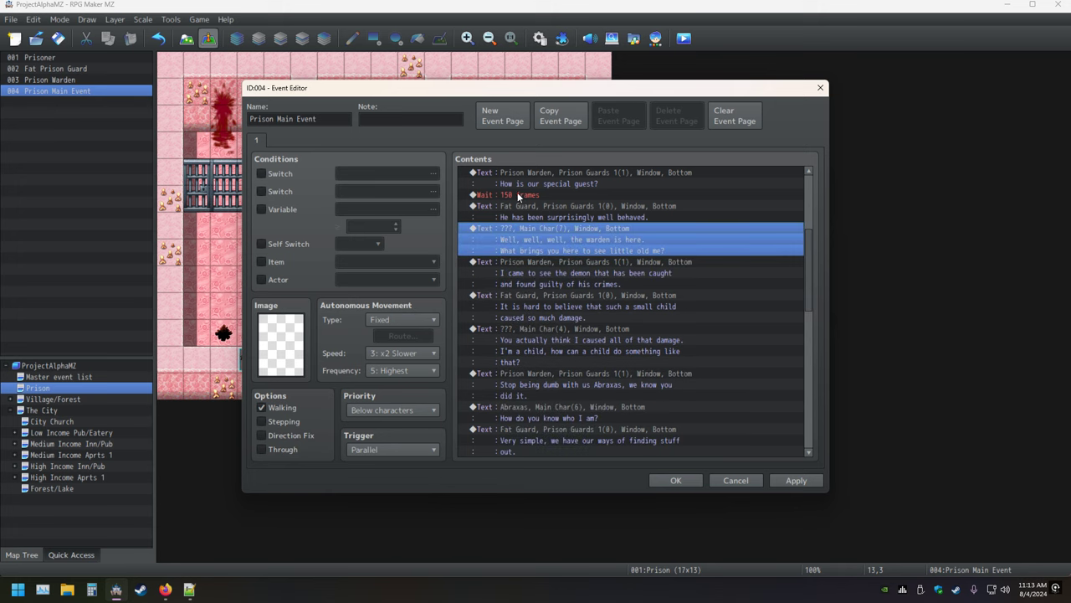
pyautogui.click(518, 195)
pyautogui.press('Delete')
# Step: Insert 60-frame Wait commands before Fat Guard's "He has been surprisingly well behaved." and before the "Well, well, well" line
pyautogui.scroll(5, 508, 251)
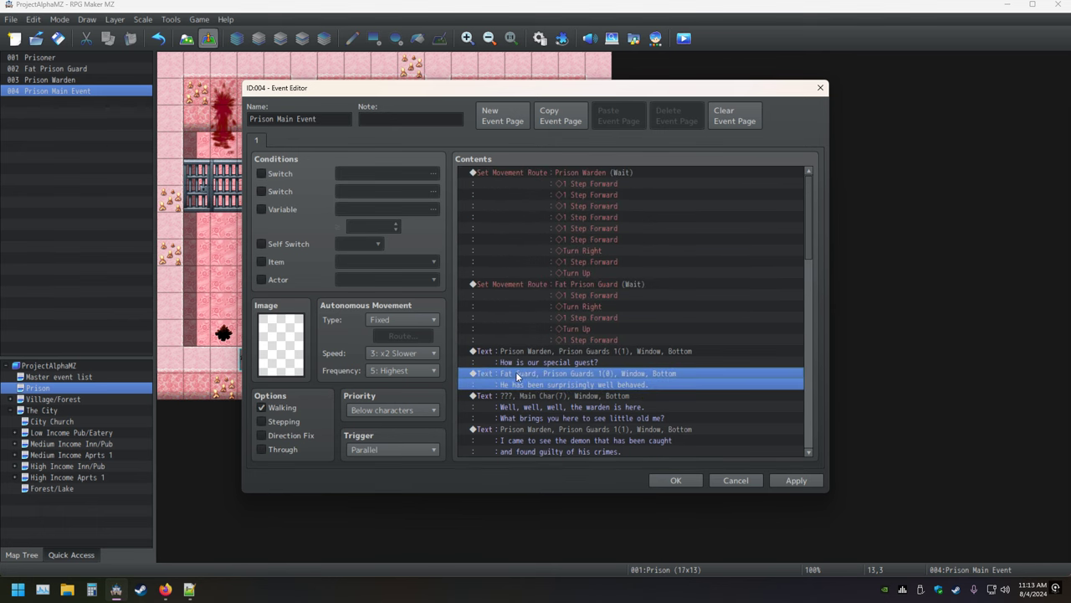
pyautogui.press('Insert')
pyautogui.click(707, 177)
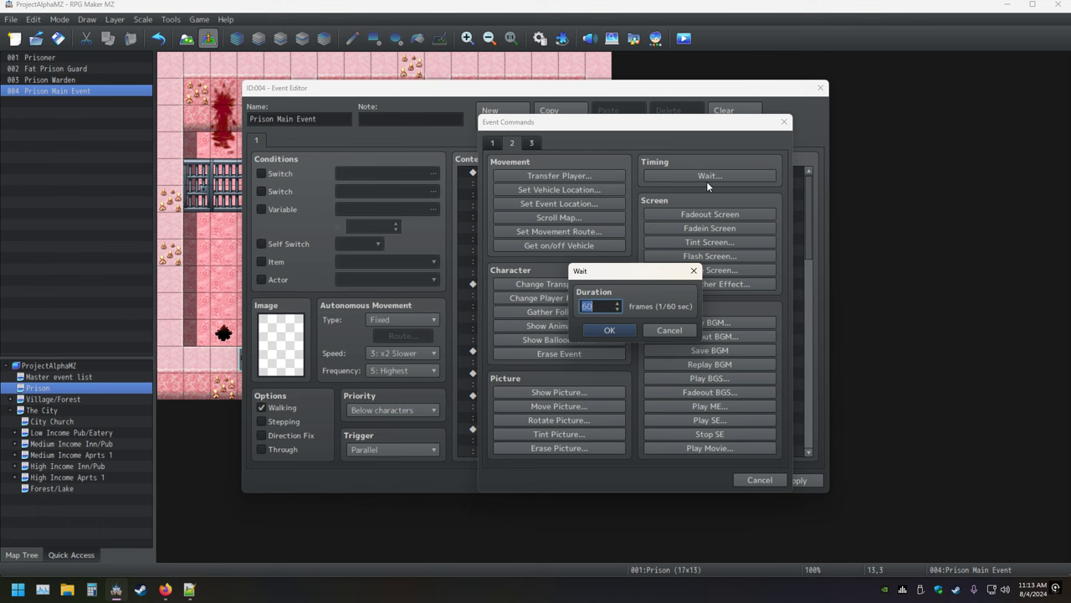
pyautogui.press('Return')
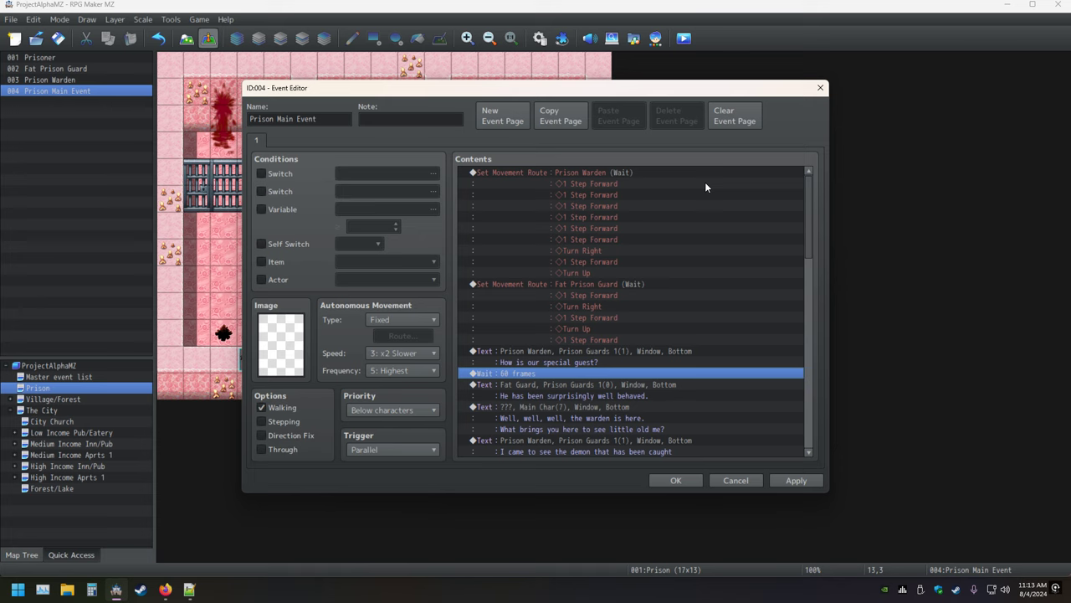
pyautogui.press('Down')
pyautogui.press('Down')
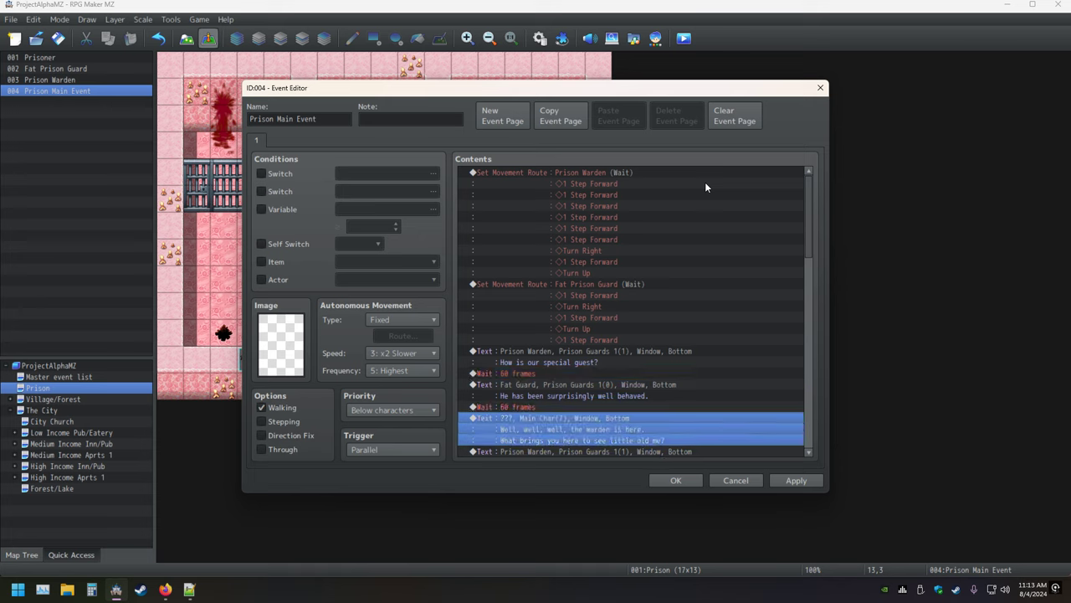
# Step: Insert 60-frame Wait commands before the "I came to see the demon", "It is hard to believe" and "You actually think" lines, keeping the event changes
pyautogui.press('Down')
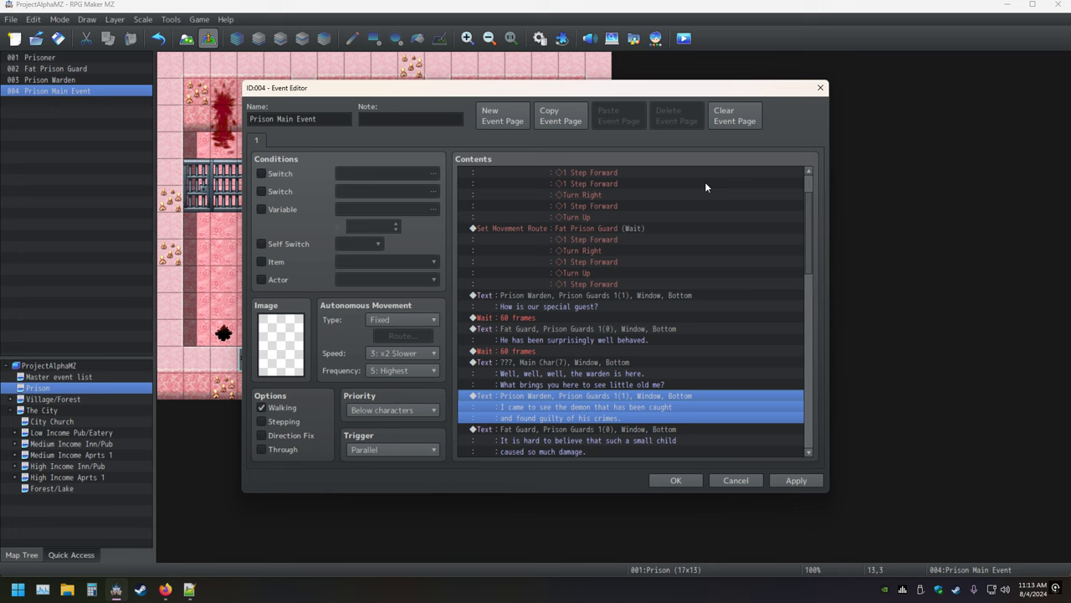
pyautogui.press('Down')
pyautogui.press('Down')
pyautogui.press('Down')
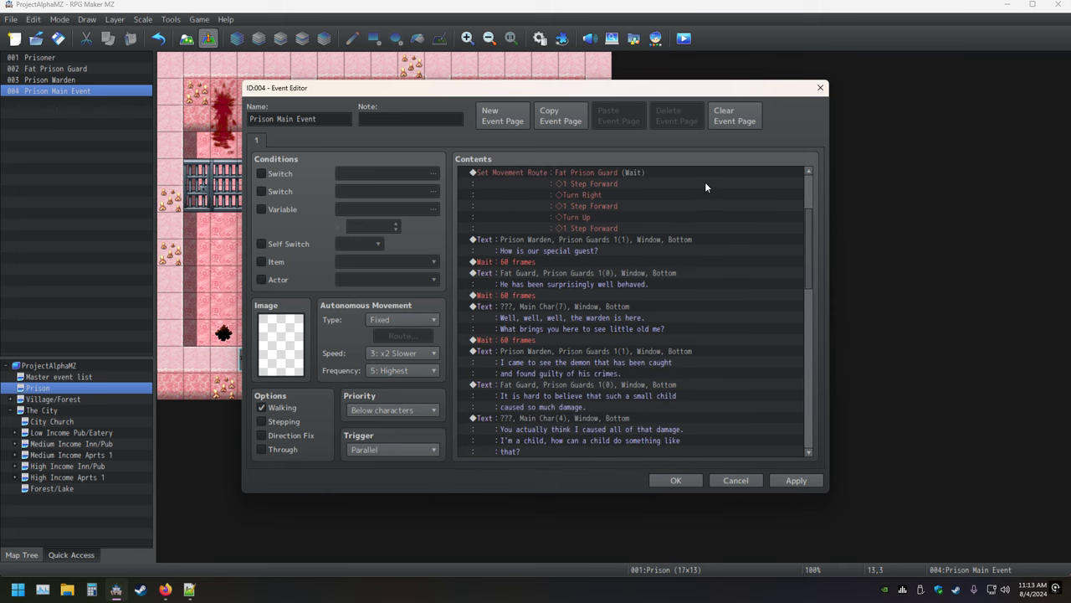
pyautogui.press('Down')
pyautogui.press('Up')
pyautogui.press('Up')
pyautogui.press('Up')
pyautogui.press('Up')
pyautogui.press('Down')
pyautogui.press('Down')
pyautogui.press('Down')
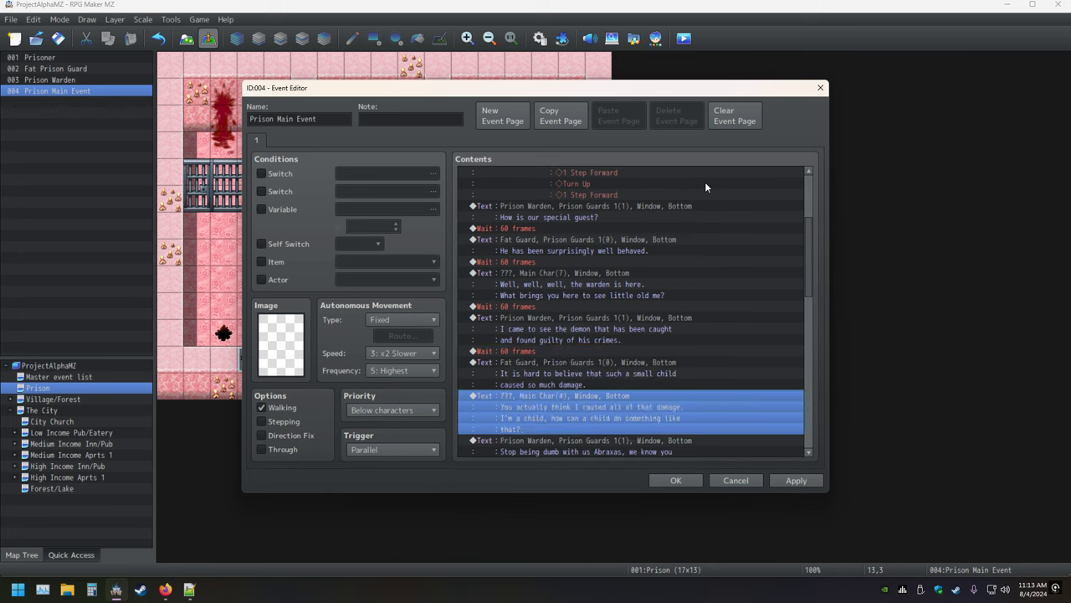
pyautogui.hotkey('ctrl', 'v')
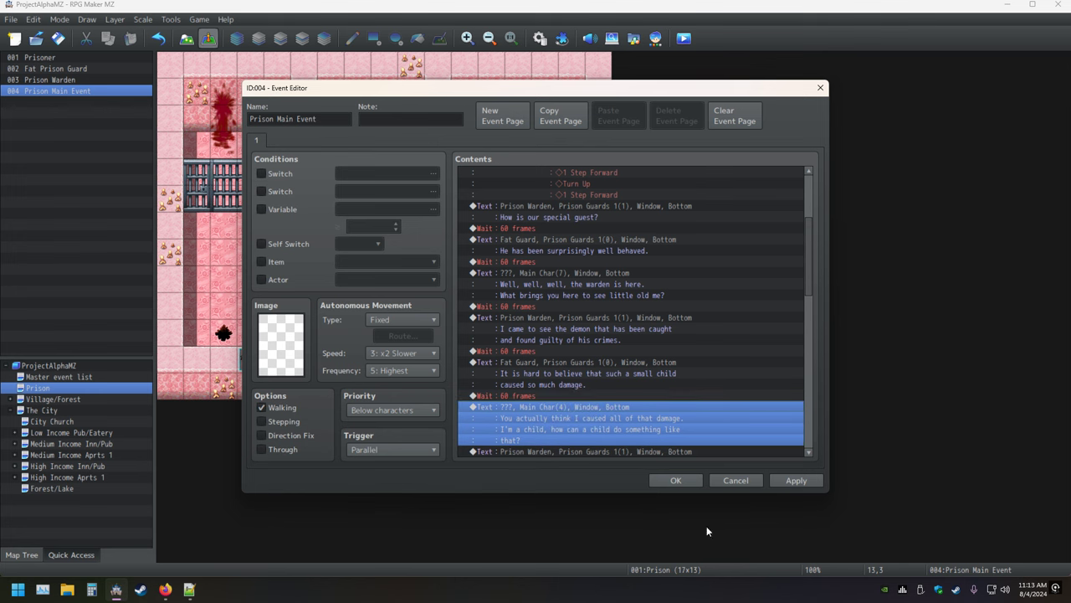
pyautogui.click(677, 481)
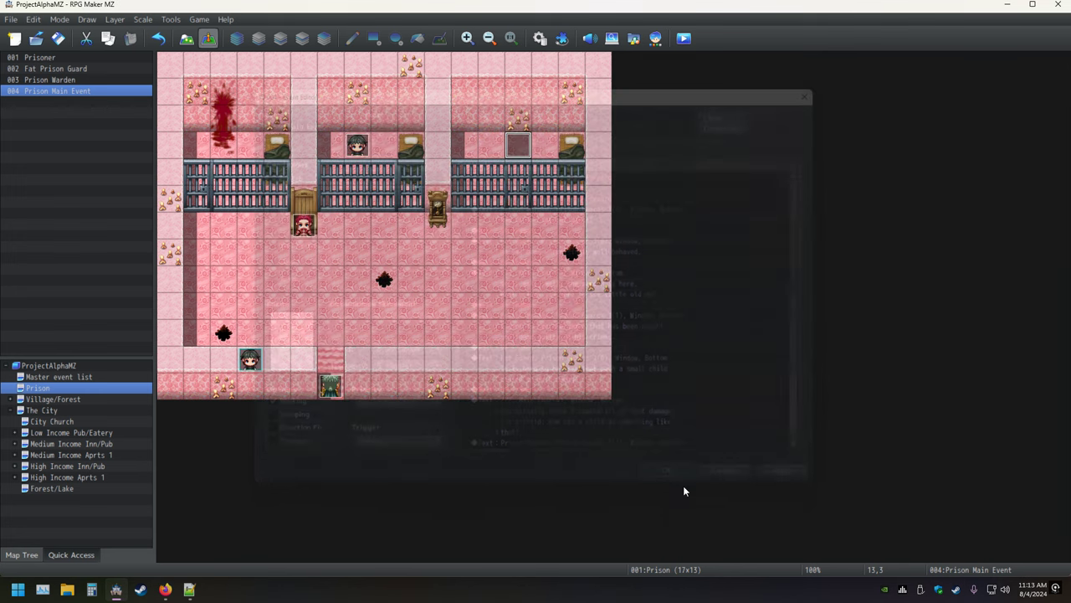
# Step: Save the game changes and playtest the prison dialogue through Fat Guard's "Very simple, we have our ways" line, ending the test there
pyautogui.click(684, 40)
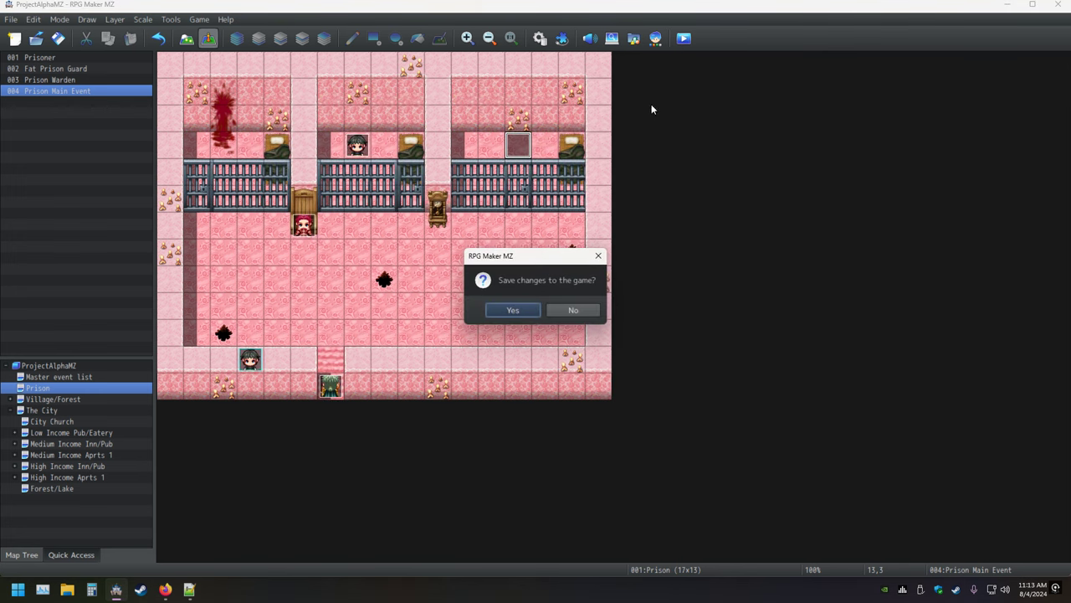
pyautogui.click(505, 313)
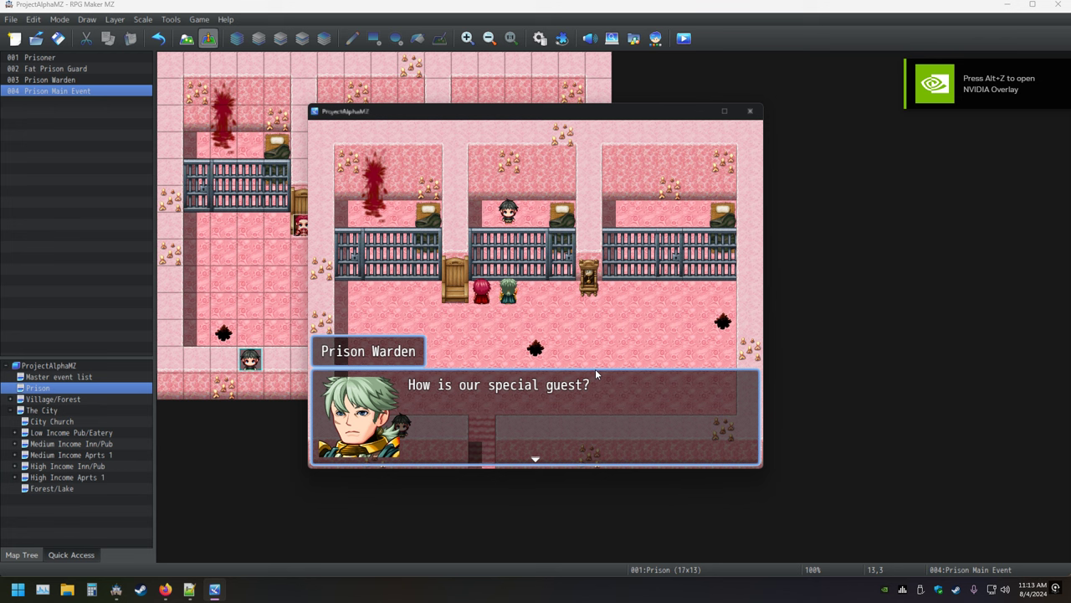
pyautogui.click(600, 339)
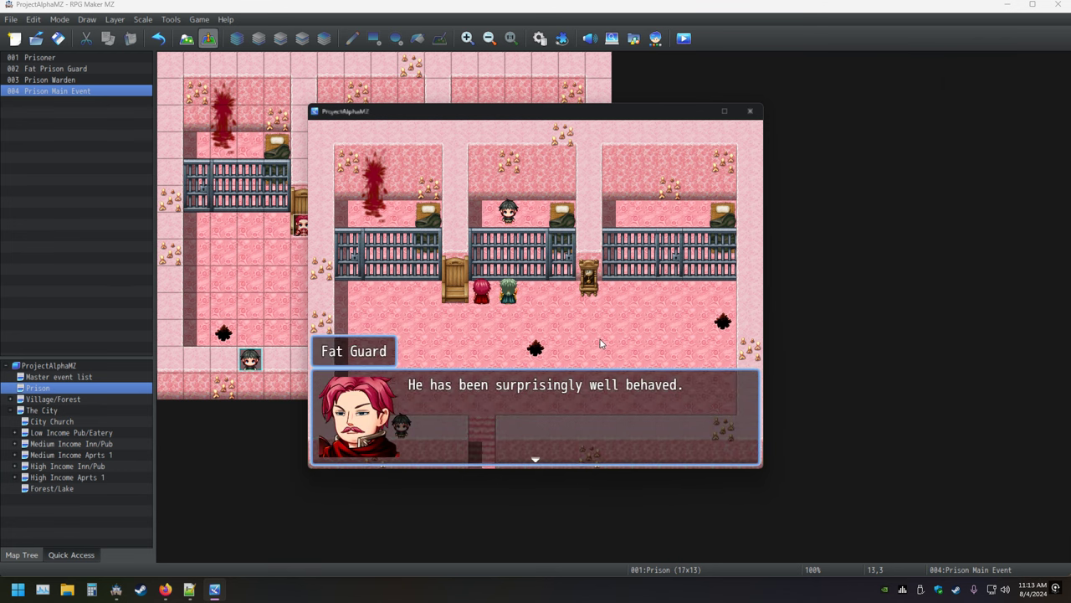
pyautogui.click(600, 339)
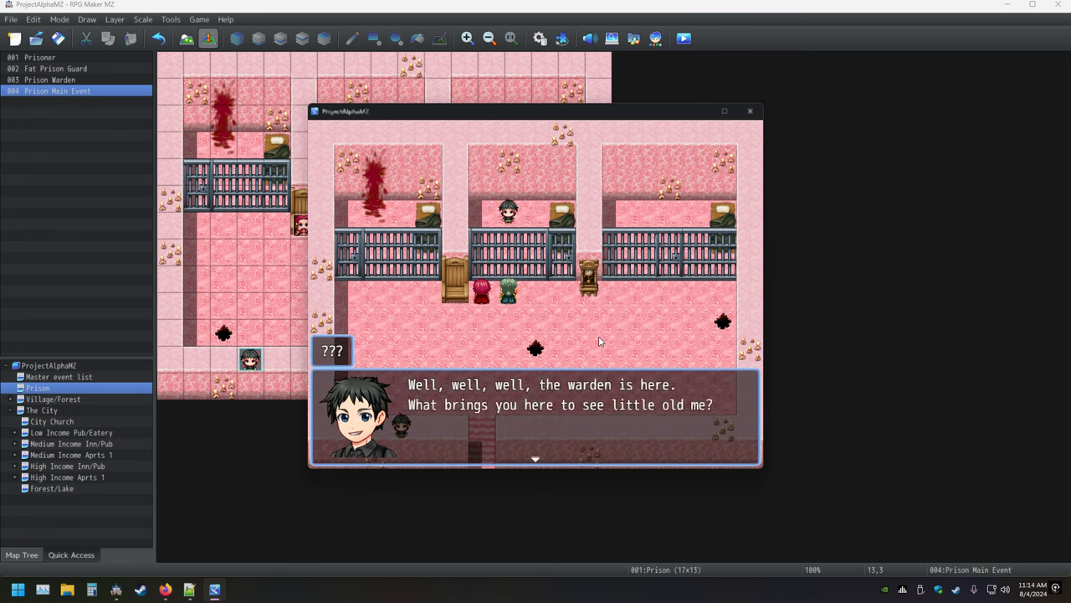
pyautogui.click(596, 341)
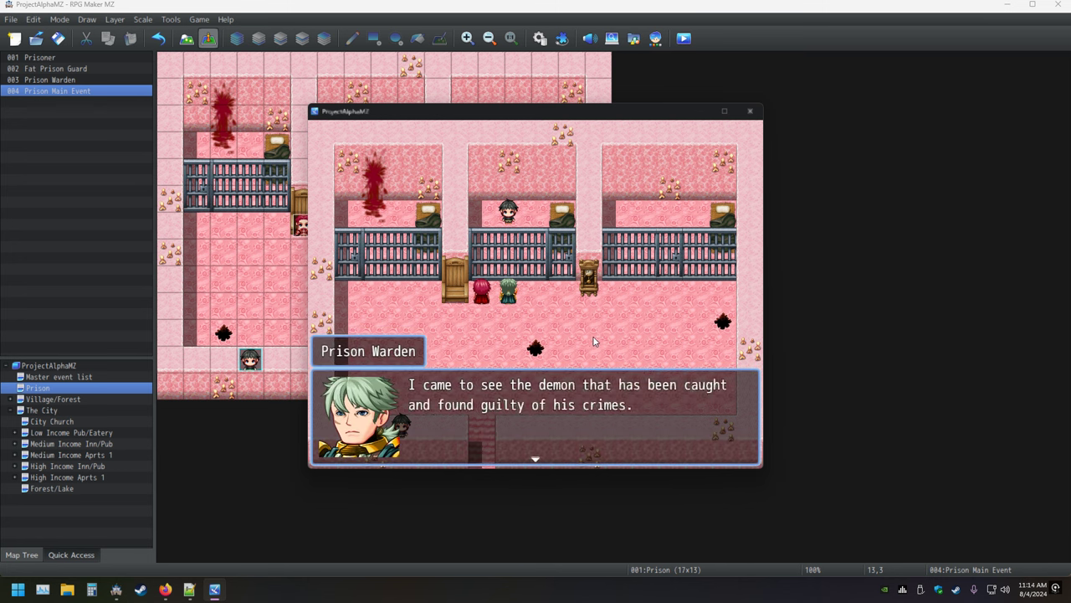
pyautogui.click(594, 341)
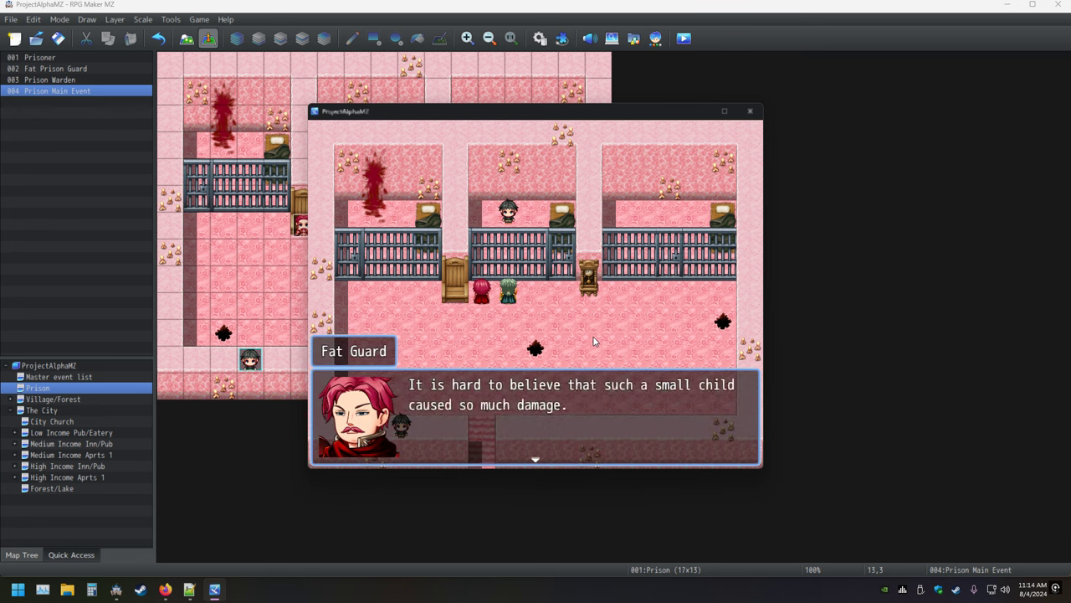
pyautogui.click(594, 341)
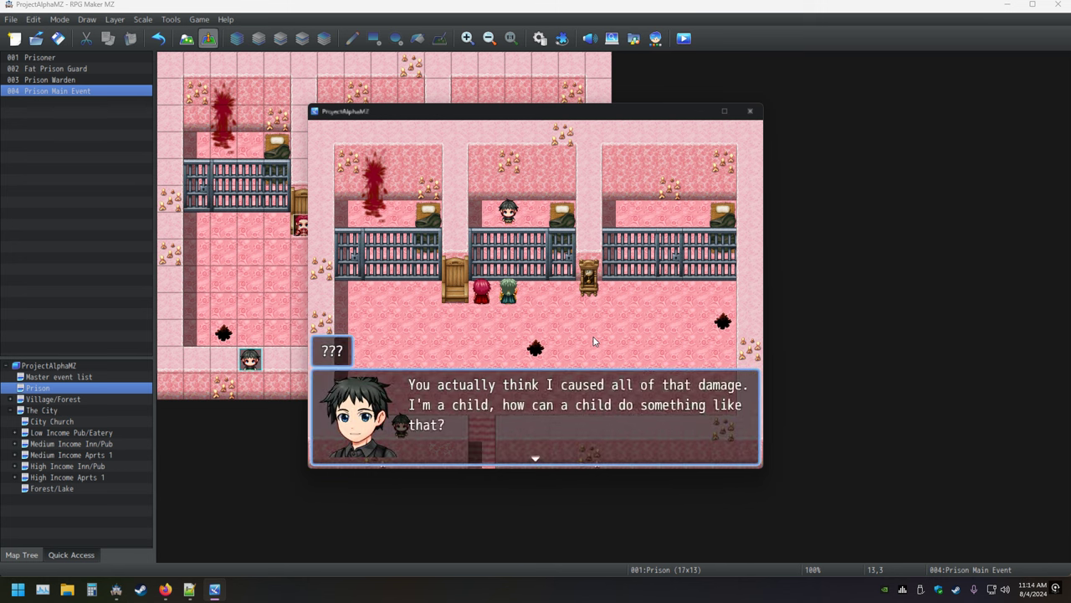
pyautogui.click(593, 340)
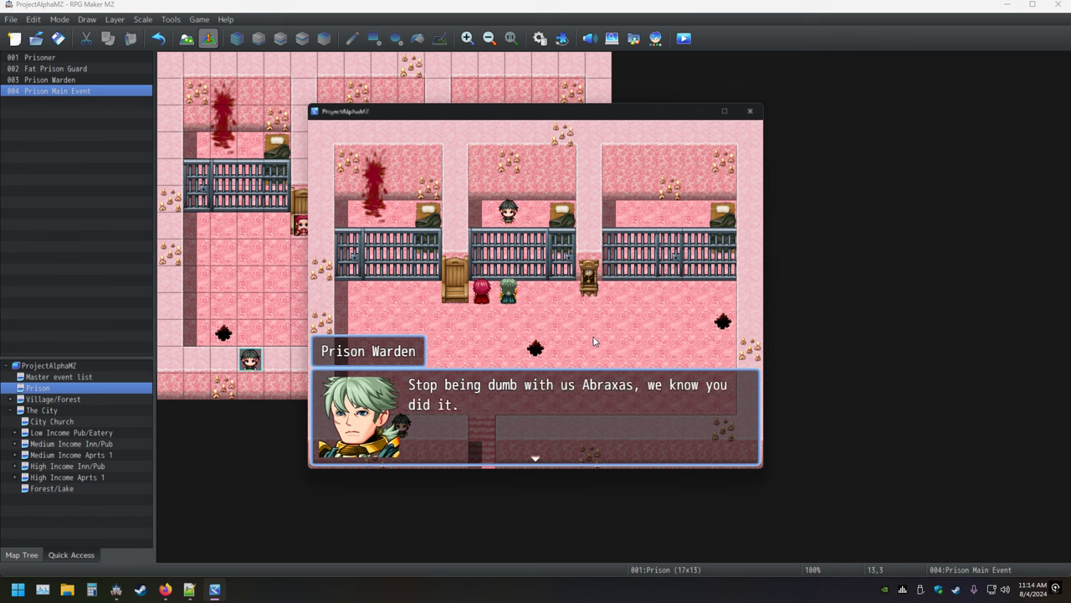
pyautogui.click(593, 341)
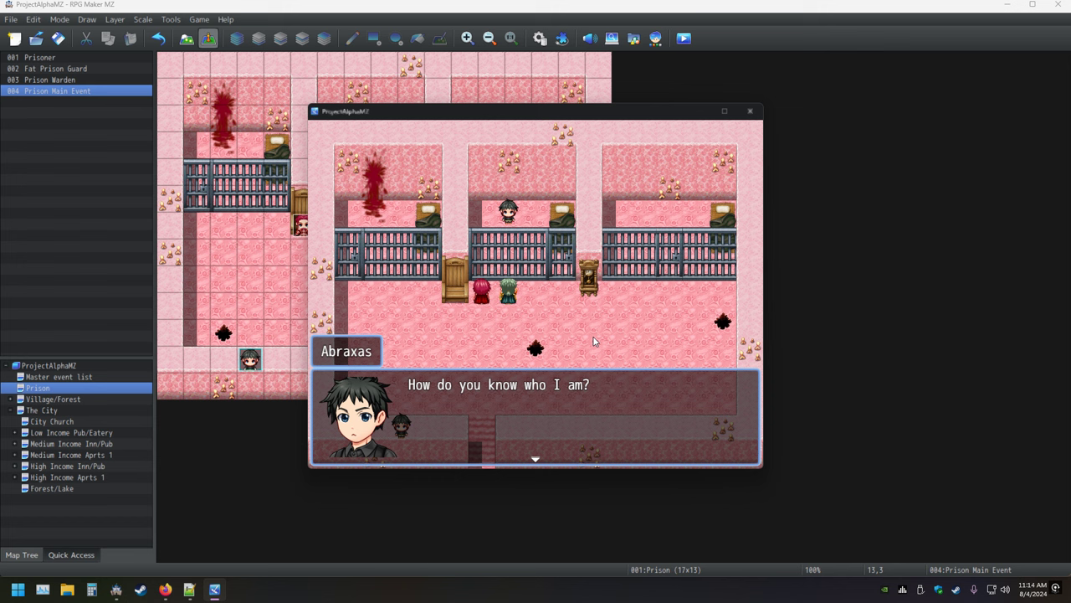
pyautogui.click(594, 340)
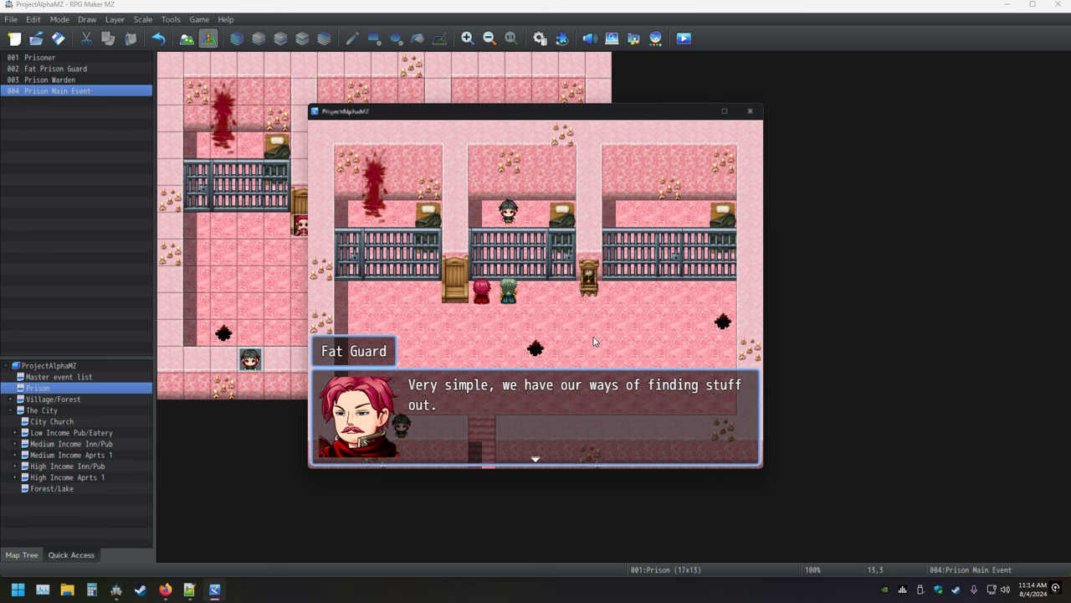
pyautogui.click(750, 110)
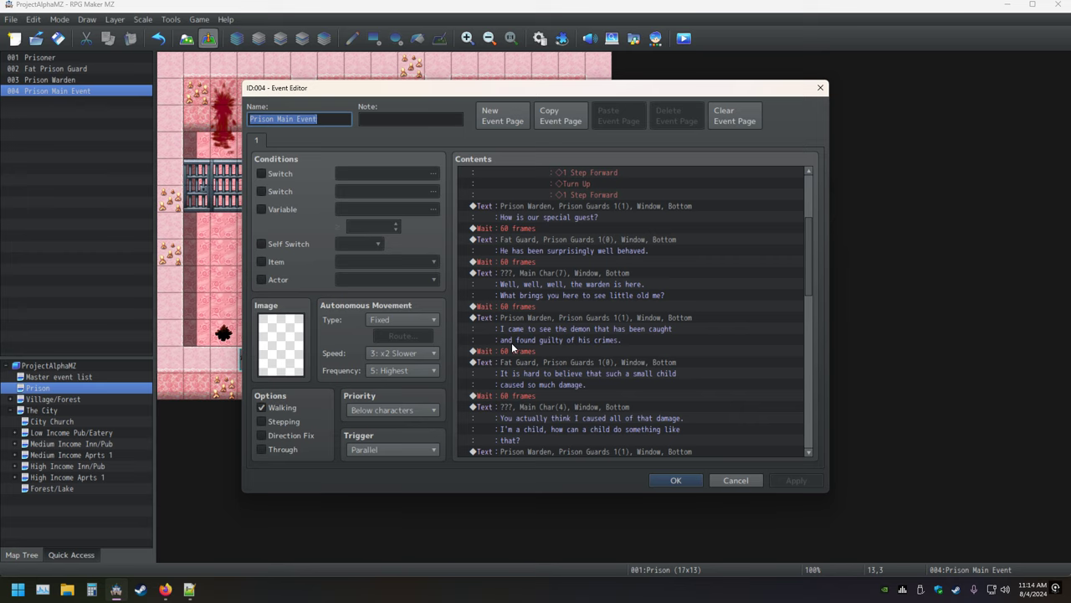
# Step: In Prison Main Event, delete the five 60-frame Wait commands between the "How is our special guest?" and "You actually think" lines
pyautogui.click(502, 229)
pyautogui.press('Delete')
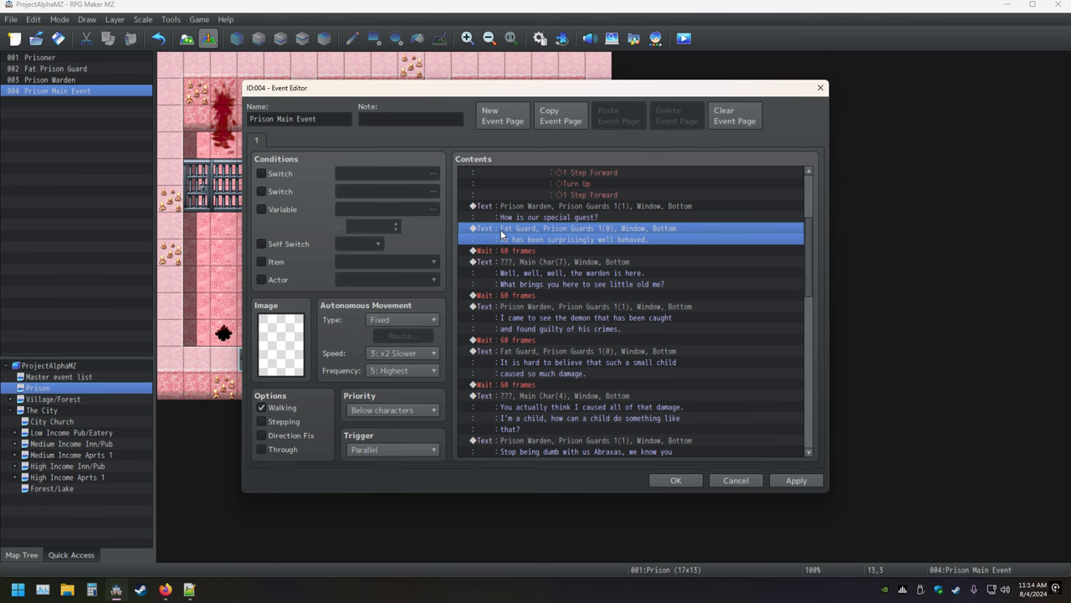
pyautogui.press('Down')
pyautogui.press('Delete')
pyautogui.press('Down')
pyautogui.press('Delete')
pyautogui.press('Down')
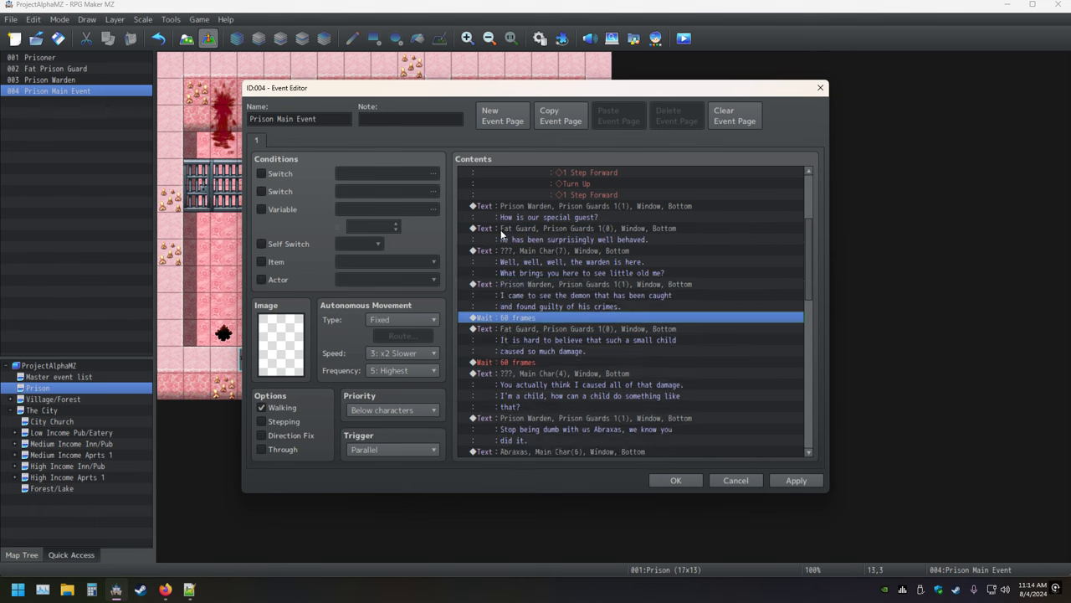
pyautogui.press('Delete')
pyautogui.press('Down')
pyautogui.press('Delete')
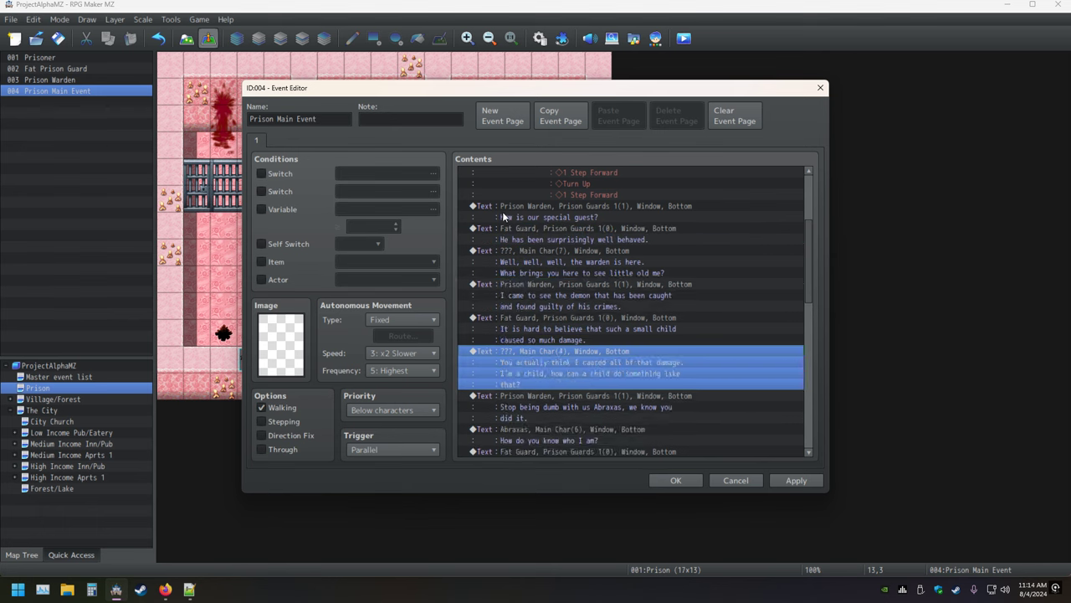
# Step: Put the \\ control code in front of the Prison Warden's "How is our special guest?" text and preview the message
pyautogui.press('Insert')
pyautogui.press('Escape')
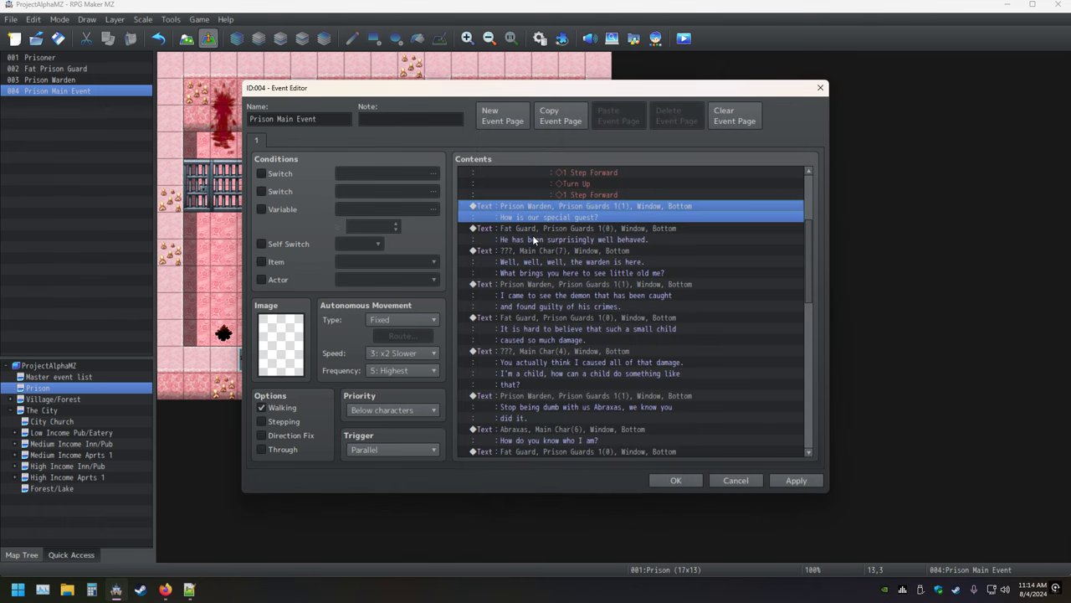
pyautogui.press('Return')
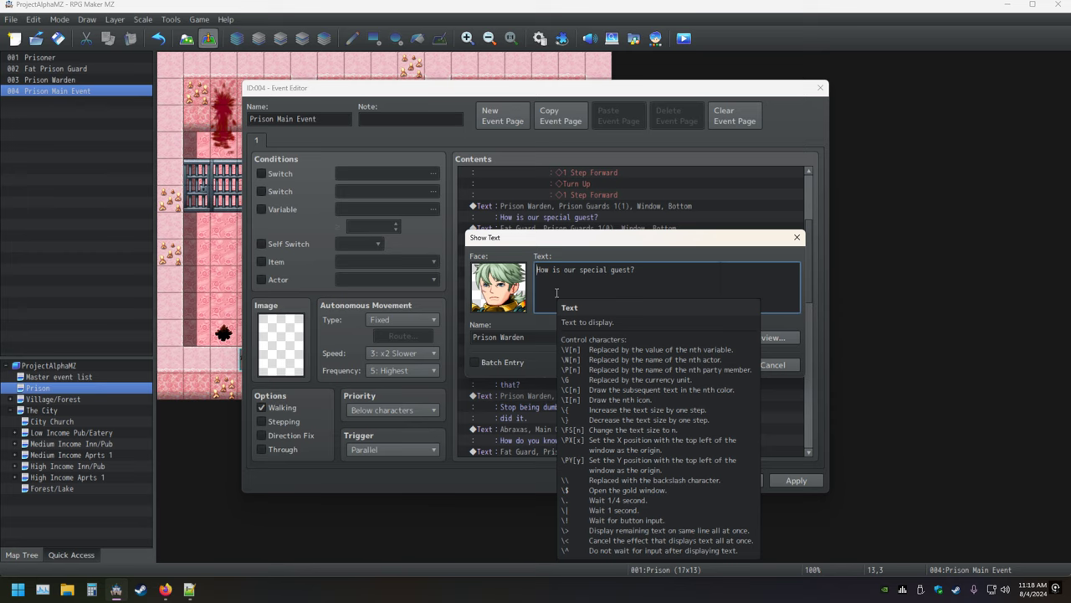
pyautogui.write('\\\\')
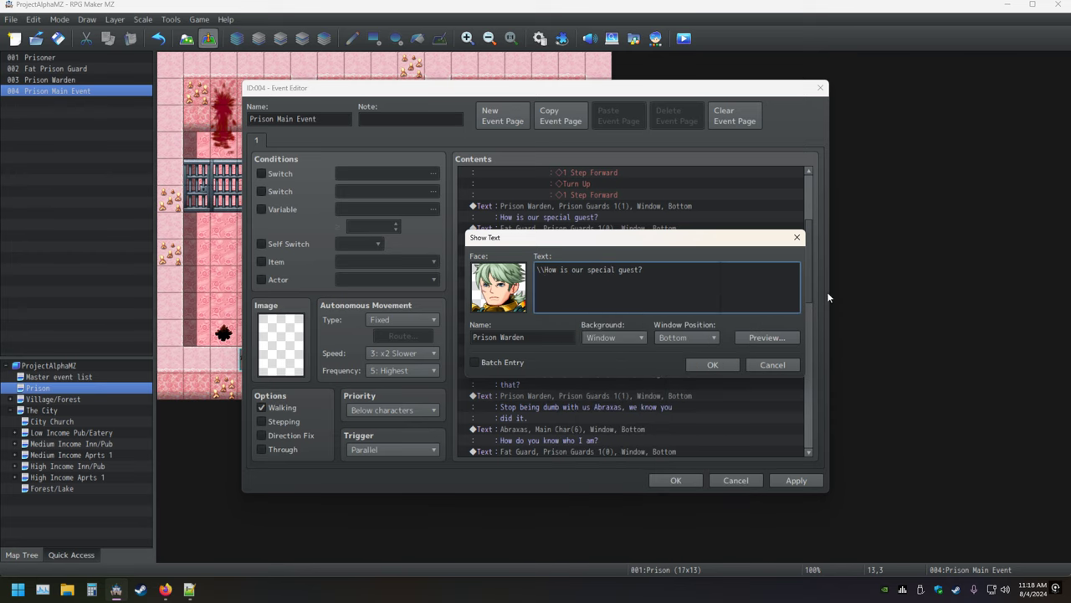
pyautogui.click(748, 339)
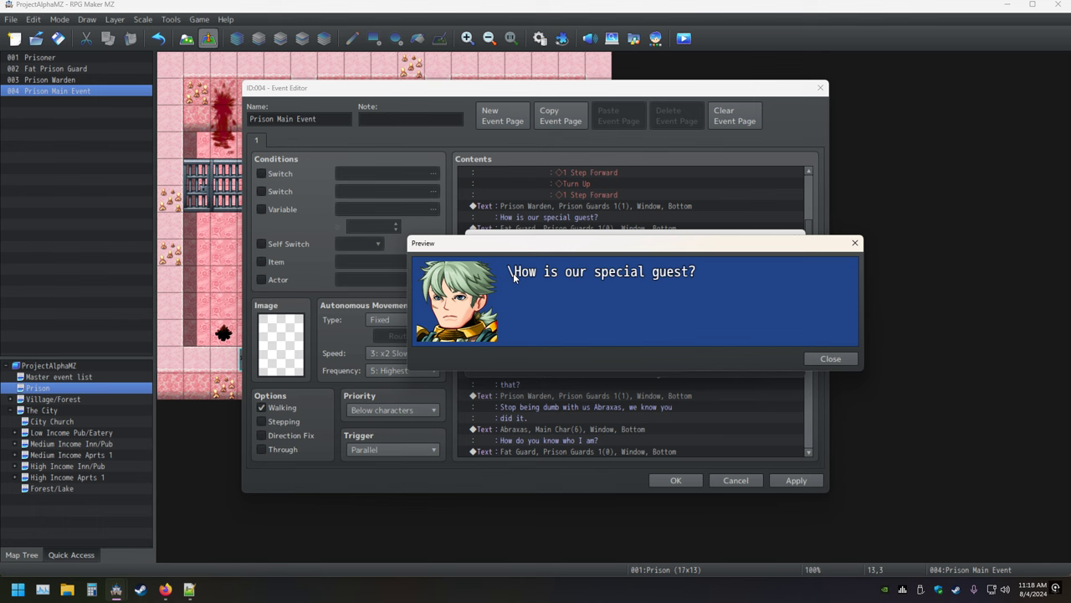
pyautogui.click(839, 360)
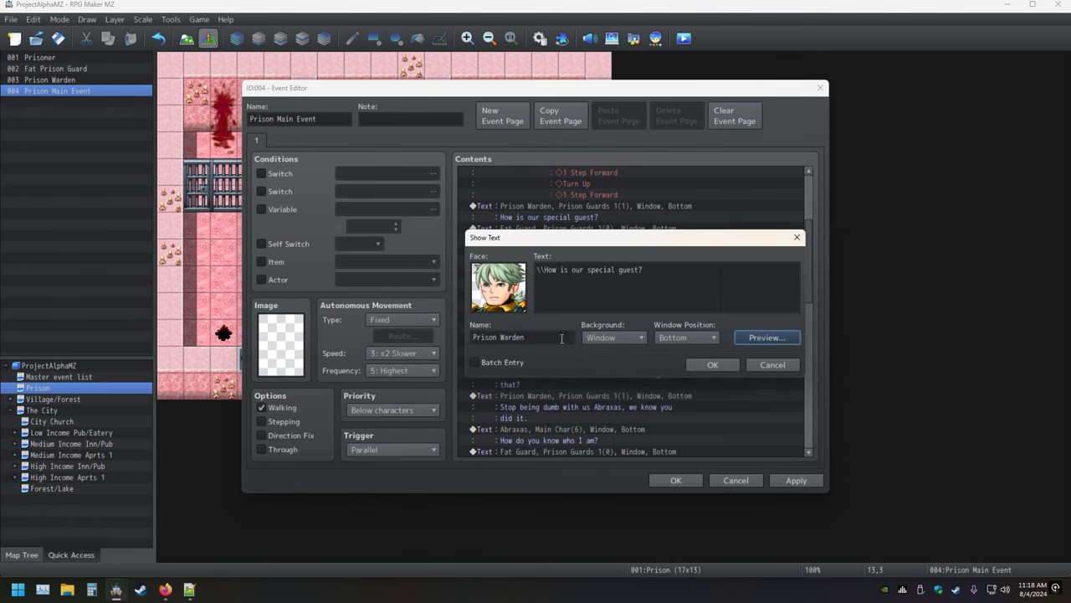
# Step: Add a space between the \\ code and "How is our special guest?" and preview the message
pyautogui.moveTo(568, 294)
pyautogui.click(546, 296)
pyautogui.write('v')
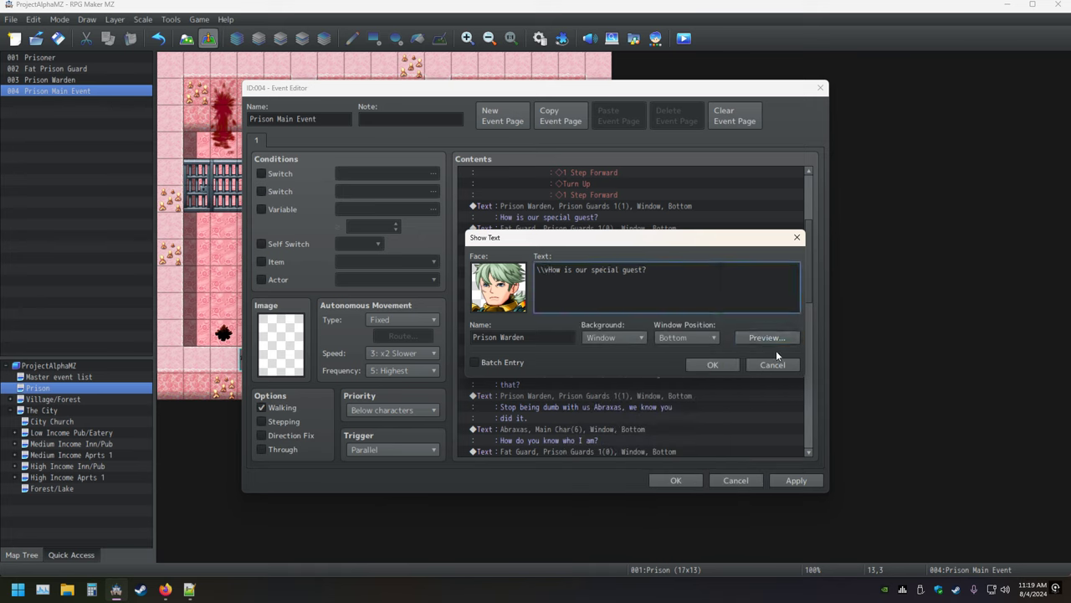
pyautogui.press('BackSpace')
pyautogui.click(790, 338)
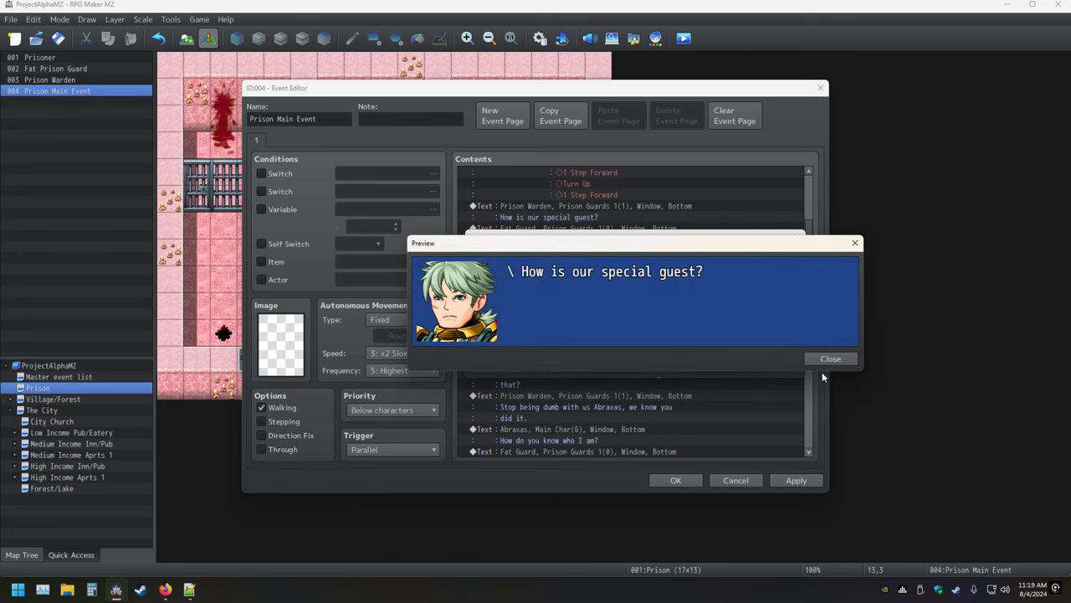
pyautogui.click(831, 358)
# Step: Change the control code before "How is our special guest?" to \$ and preview the message
pyautogui.click(545, 271)
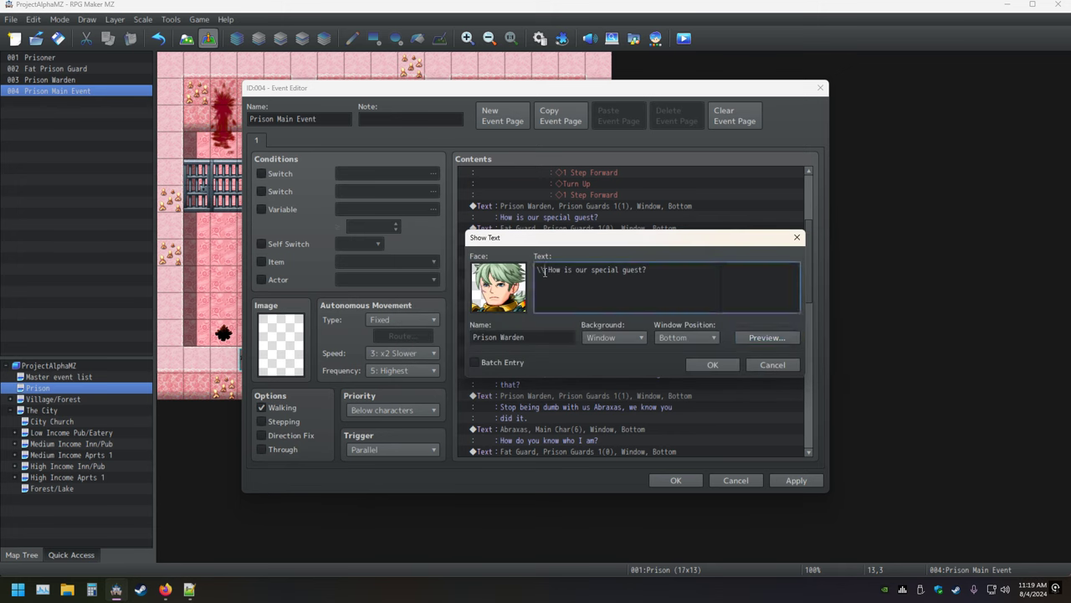
pyautogui.press('BackSpace')
pyautogui.write('{')
pyautogui.click(797, 336)
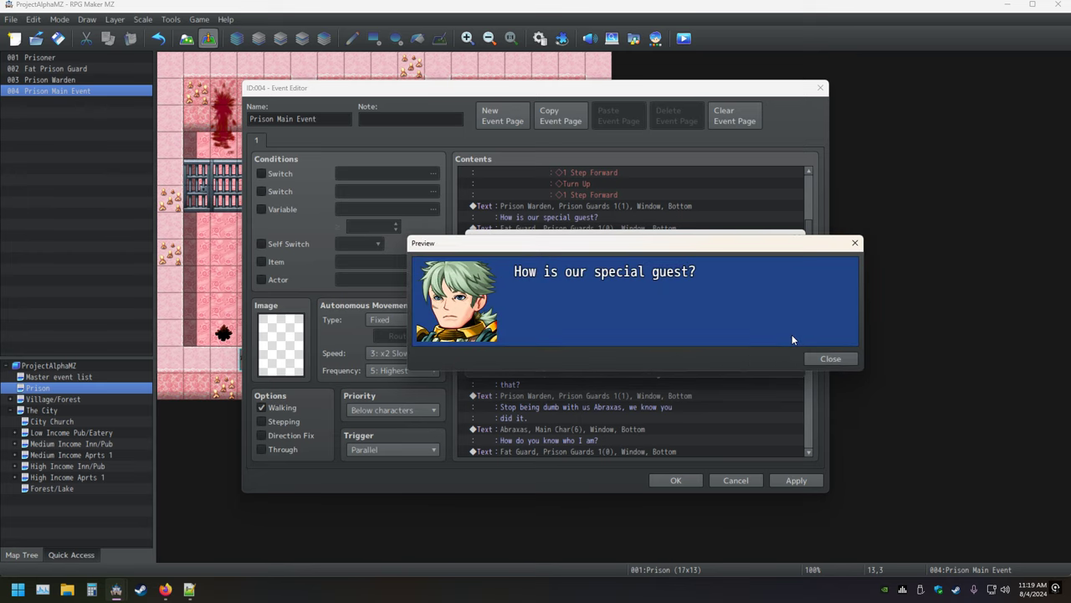
pyautogui.click(827, 359)
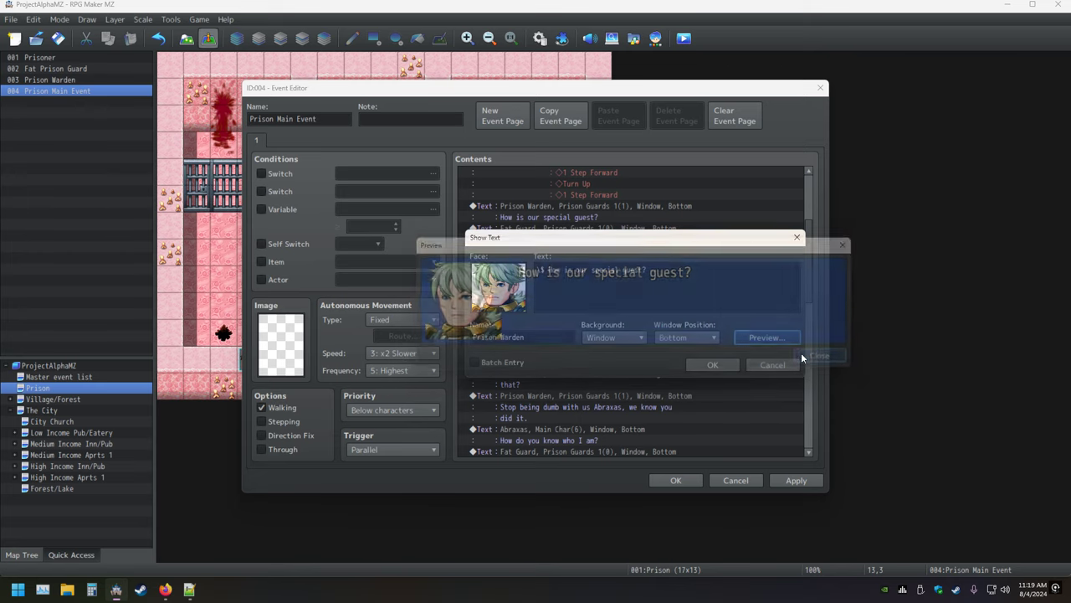
pyautogui.moveTo(565, 305)
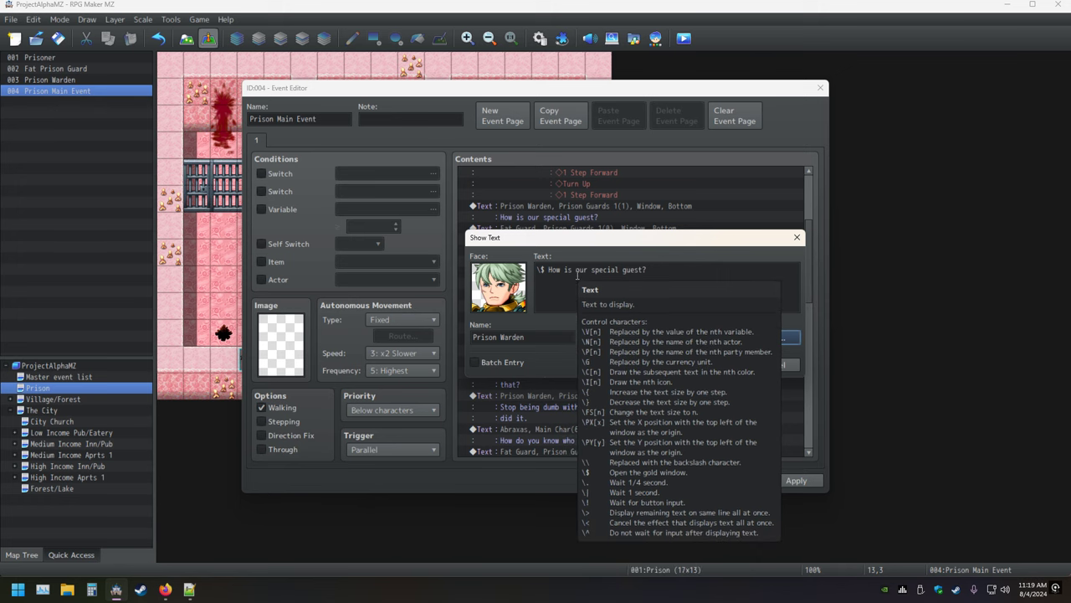
pyautogui.click(790, 338)
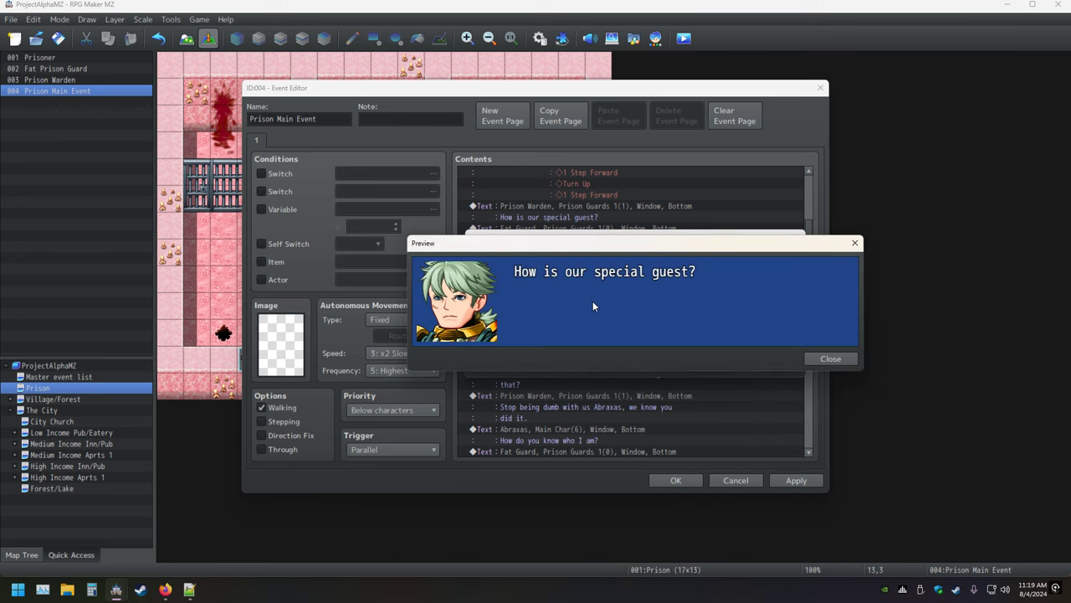
pyautogui.click(829, 361)
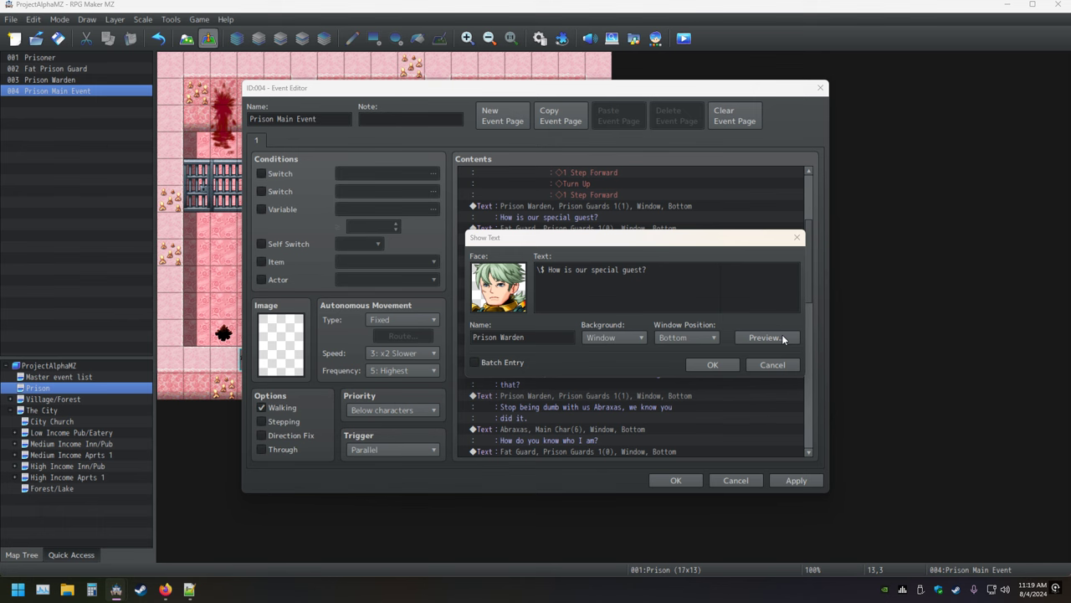
pyautogui.click(782, 336)
pyautogui.click(830, 359)
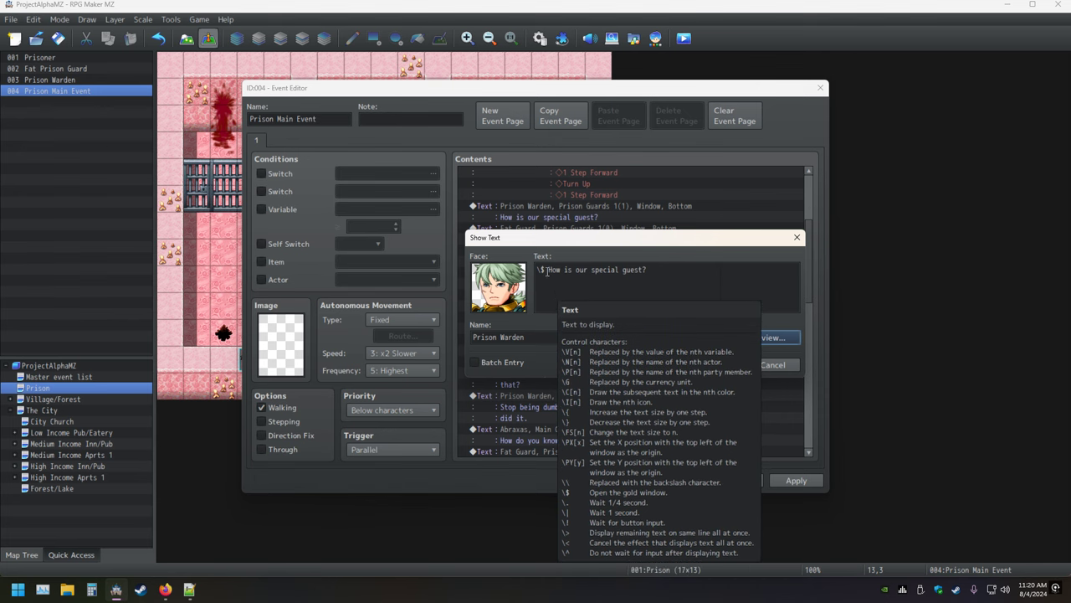
# Step: Change the control code before "How is our special guest?" to the color code \C[3] and preview the message
pyautogui.click(547, 269)
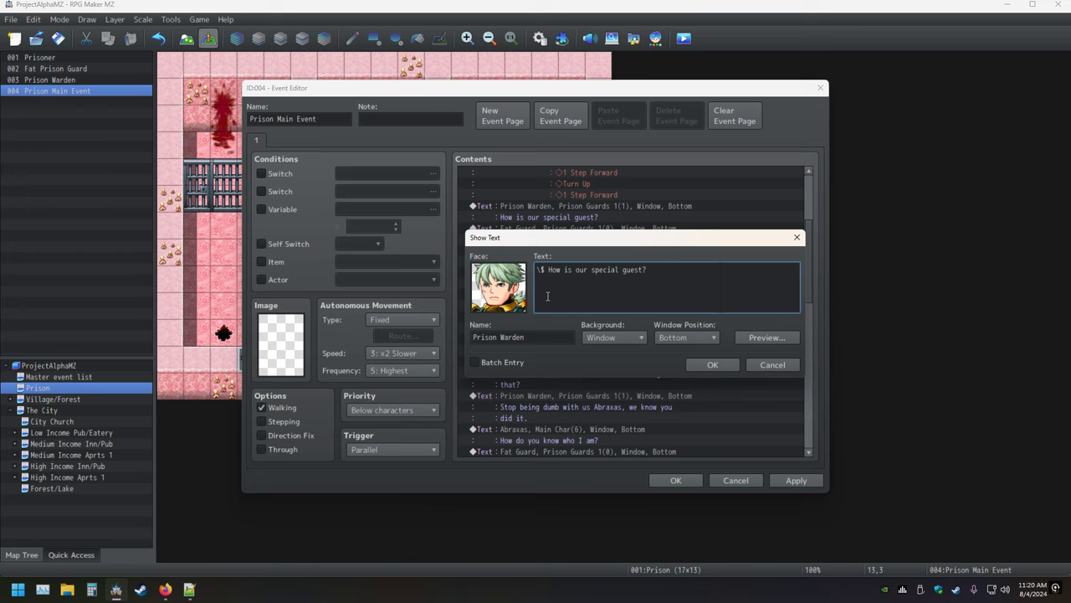
pyautogui.press('BackSpace')
pyautogui.write('C')
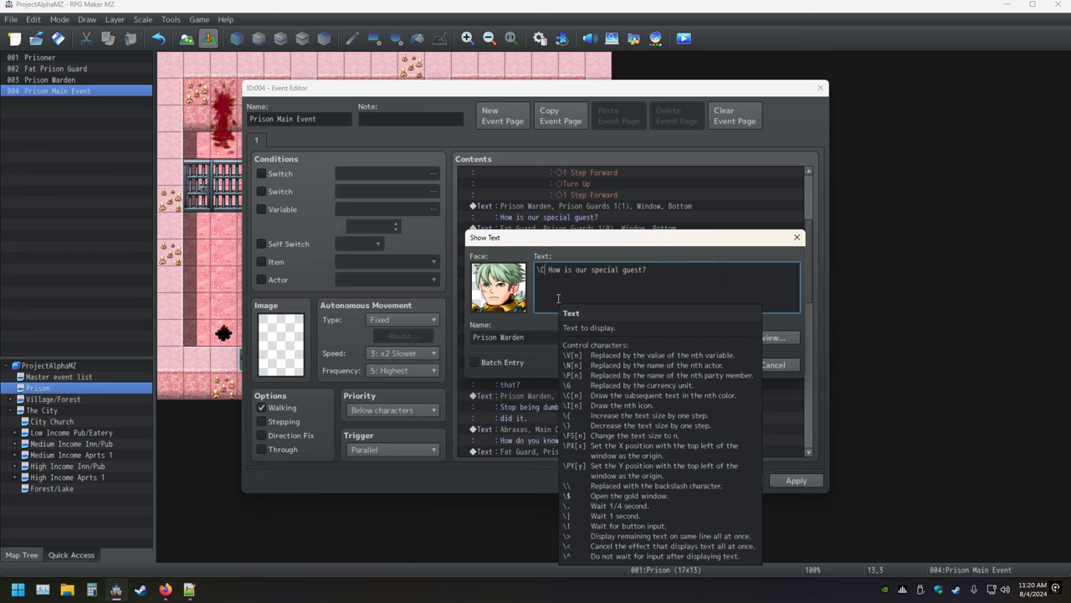
pyautogui.write('[')
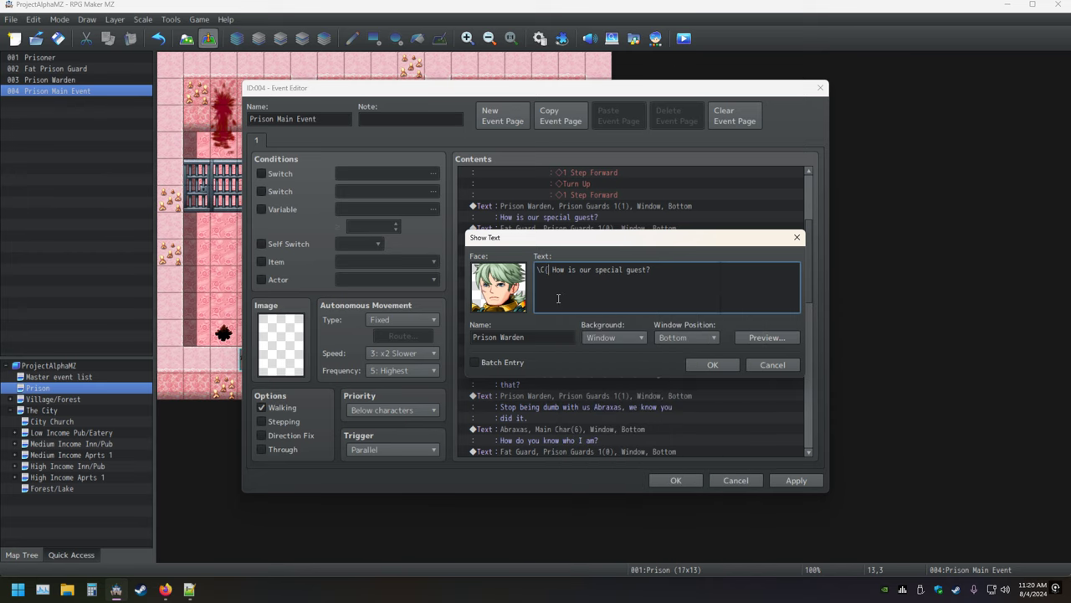
pyautogui.press('BackSpace')
pyautogui.write('[3]')
pyautogui.click(743, 337)
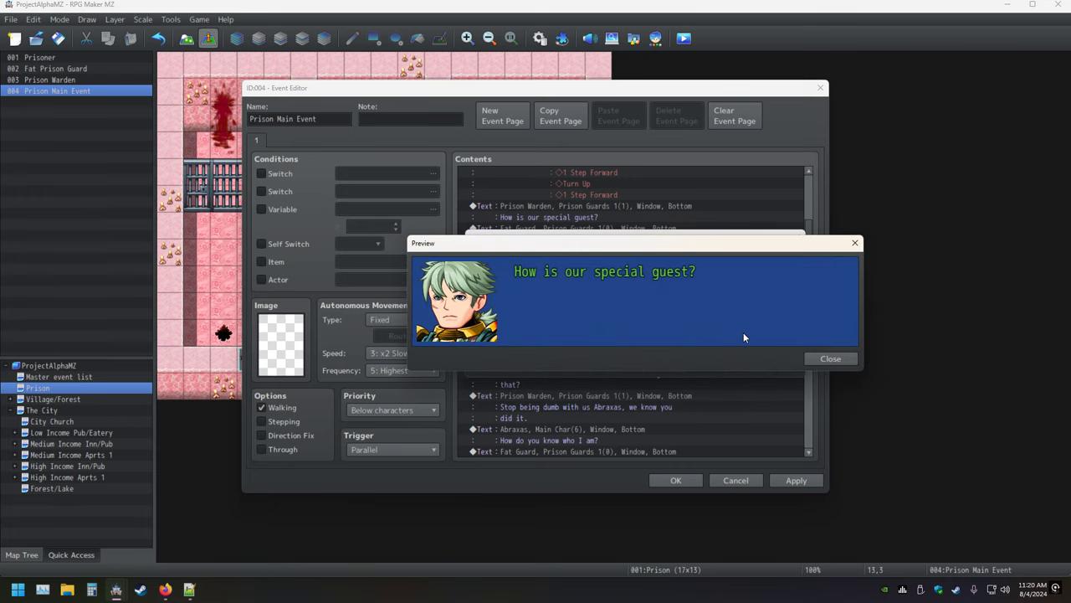
pyautogui.click(832, 359)
# Step: Remove the space between \C[3] and "How is our special guest?" and preview the message
pyautogui.click(562, 280)
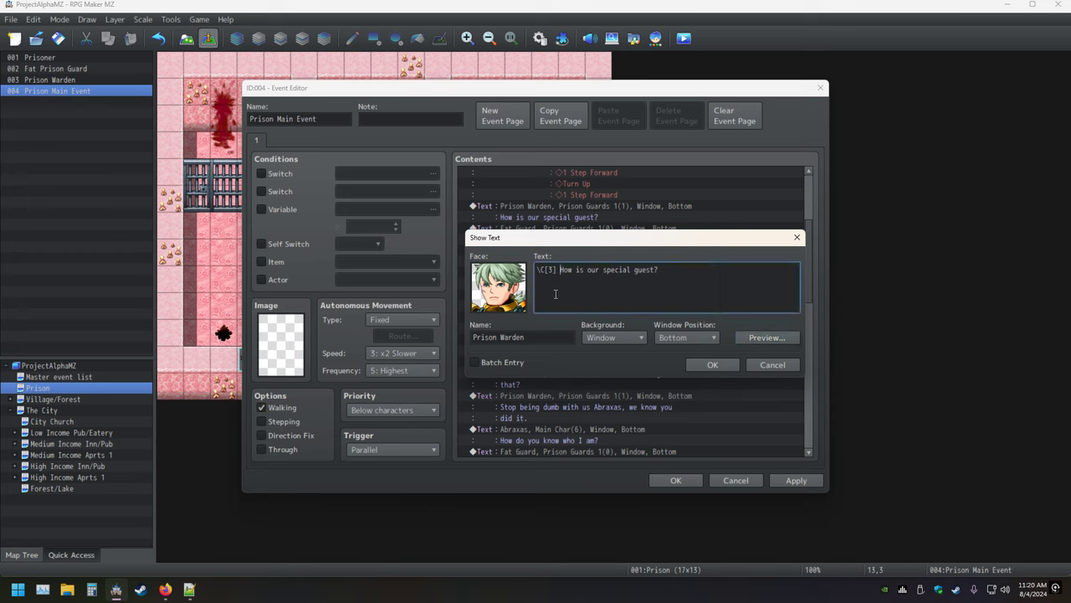
pyautogui.press('BackSpace')
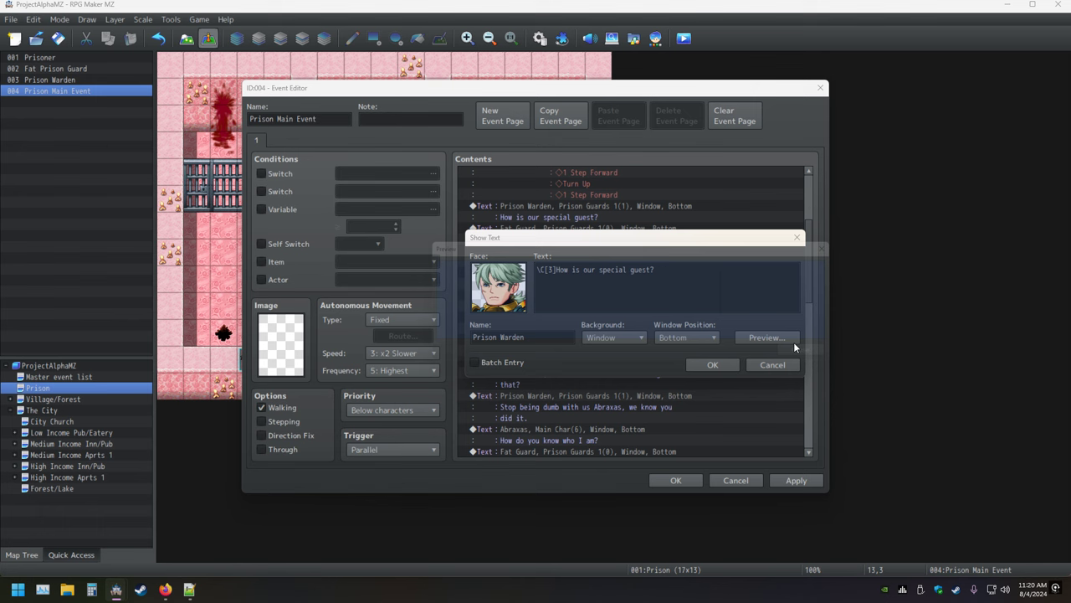
pyautogui.click(792, 339)
pyautogui.click(832, 358)
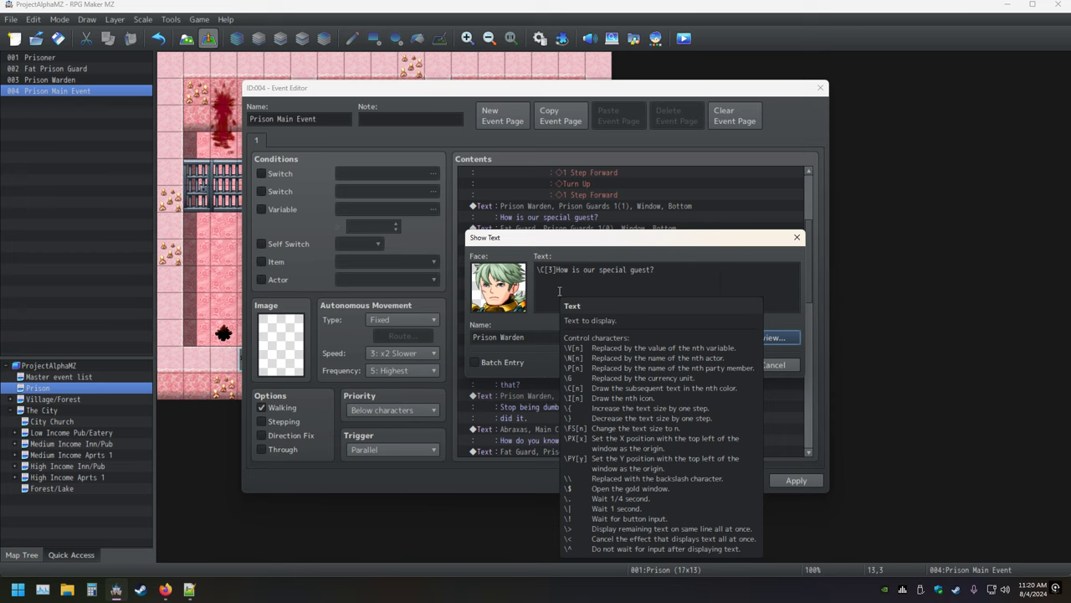
# Step: Extend the Prison Warden's message with "he is doing just fine why do yu ask" on the same line and preview it
pyautogui.click(678, 271)
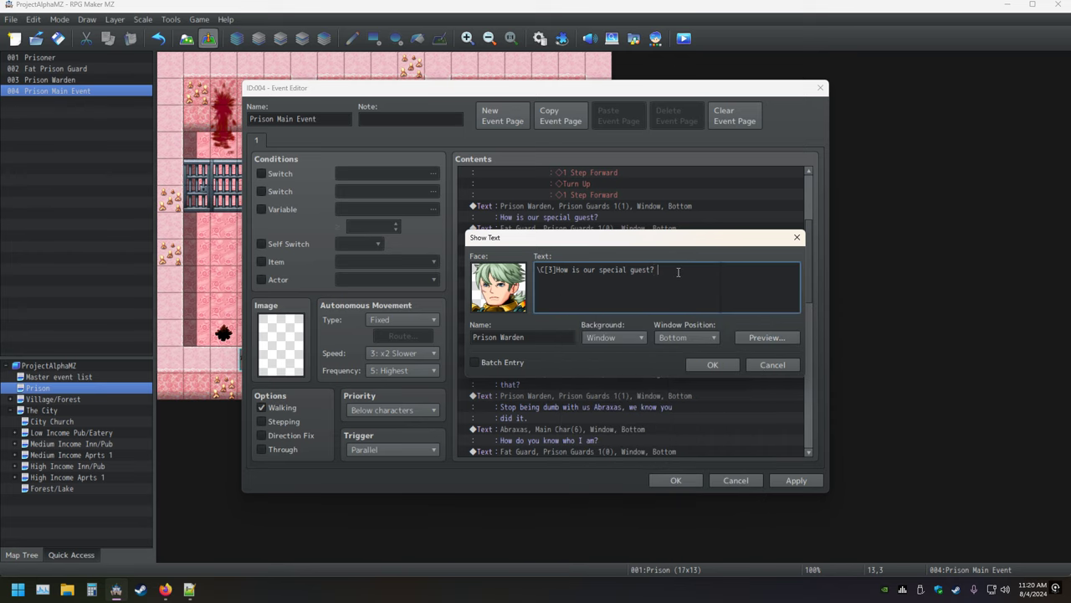
pyautogui.write('he d')
pyautogui.write(' is doing jus')
pyautogui.write('t')
pyautogui.write(' fine why')
pyautogui.write(' do yu a')
pyautogui.write('sk')
pyautogui.click(768, 338)
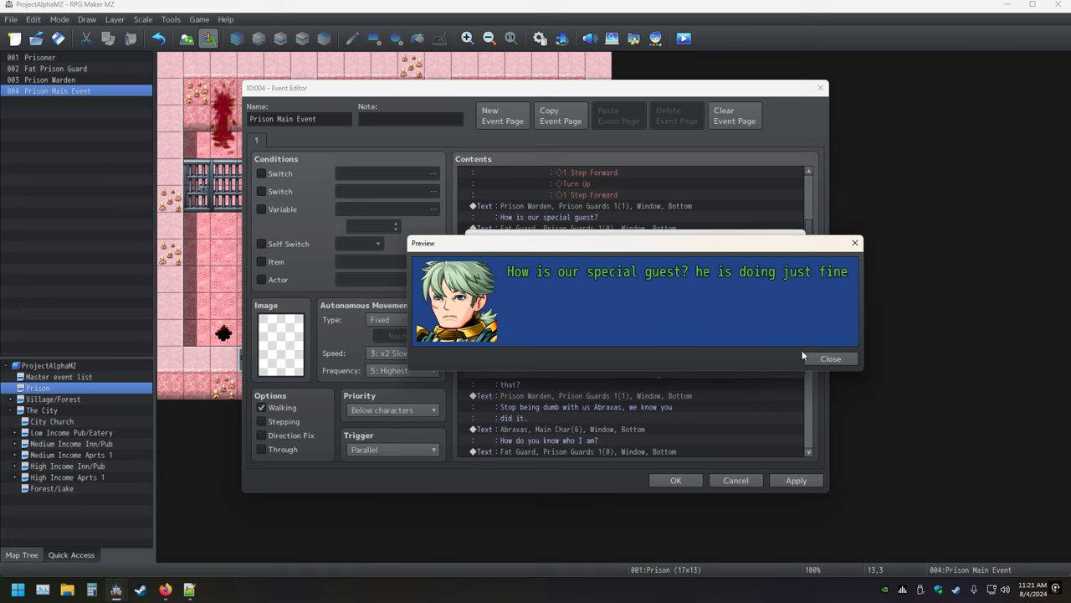
pyautogui.click(830, 358)
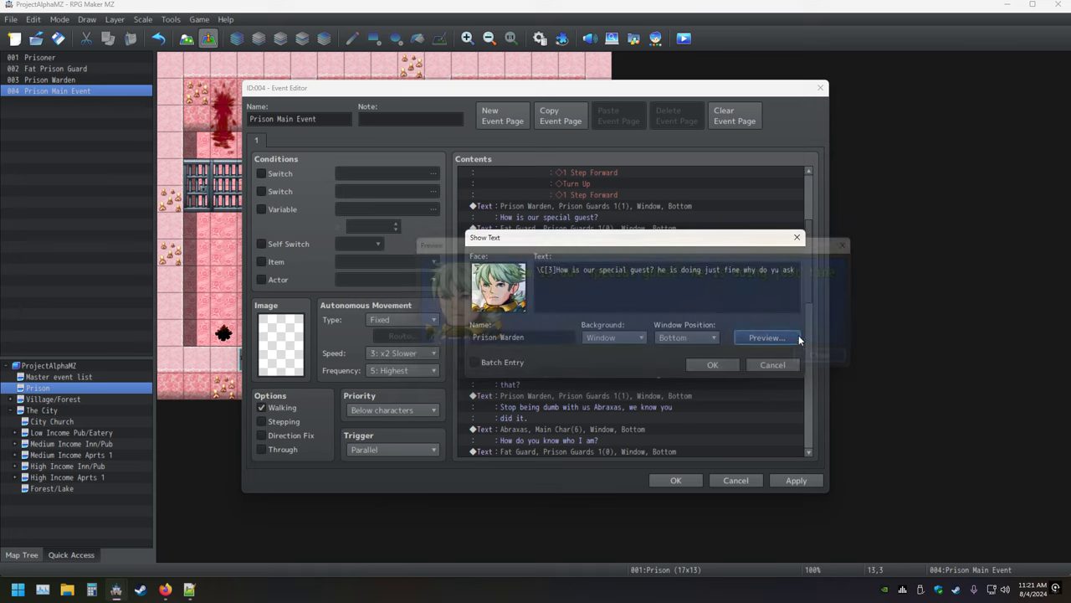
# Step: Set the message's face image to (None) and preview the long line without a portrait
pyautogui.click(725, 293)
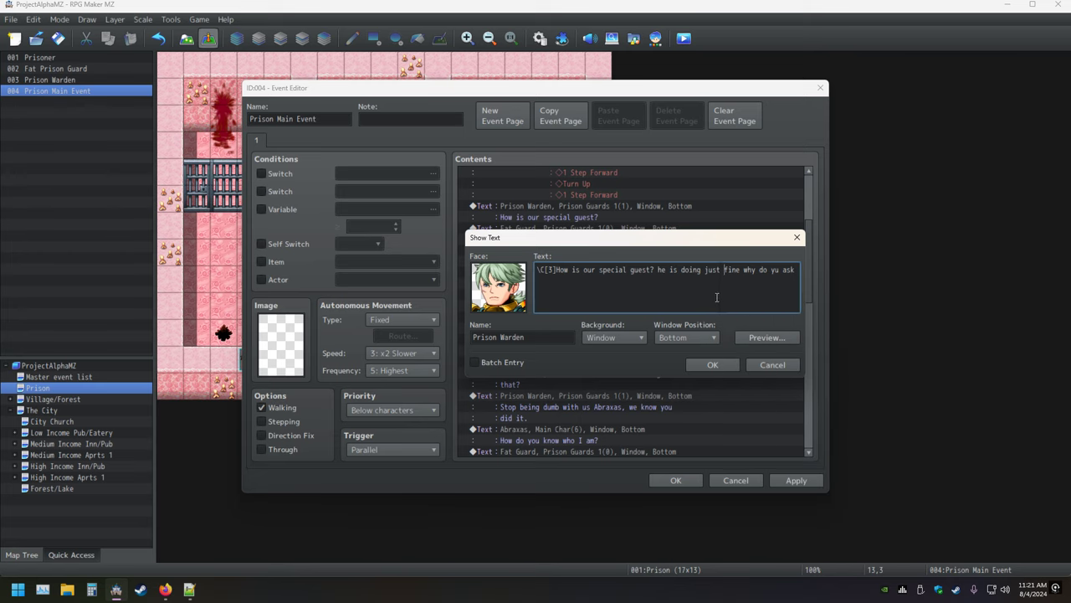
pyautogui.press('BackSpace')
pyautogui.click(511, 289)
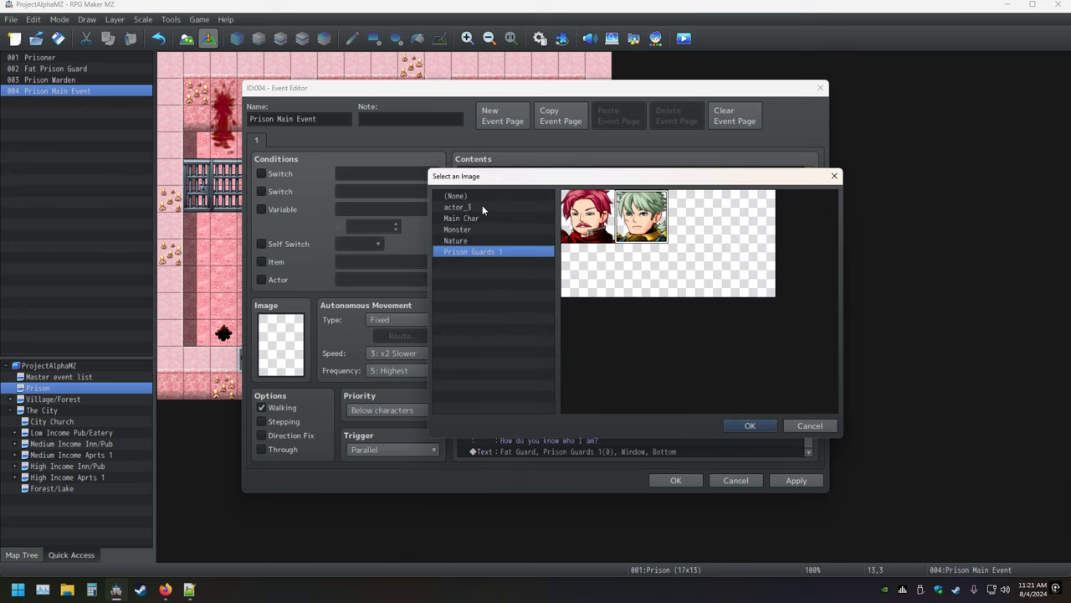
pyautogui.click(480, 196)
pyautogui.click(742, 427)
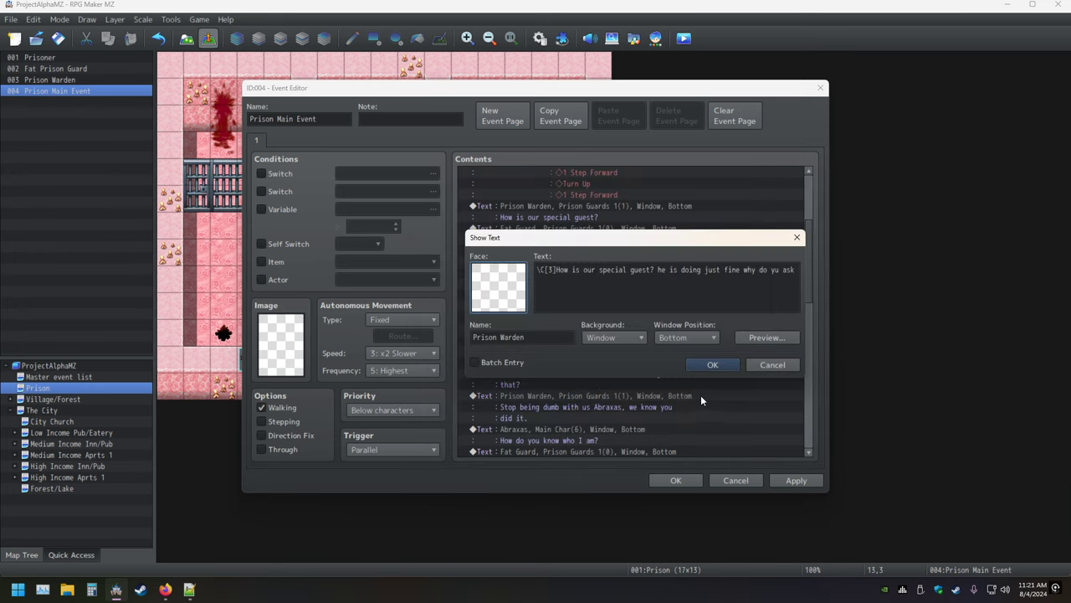
pyautogui.click(760, 337)
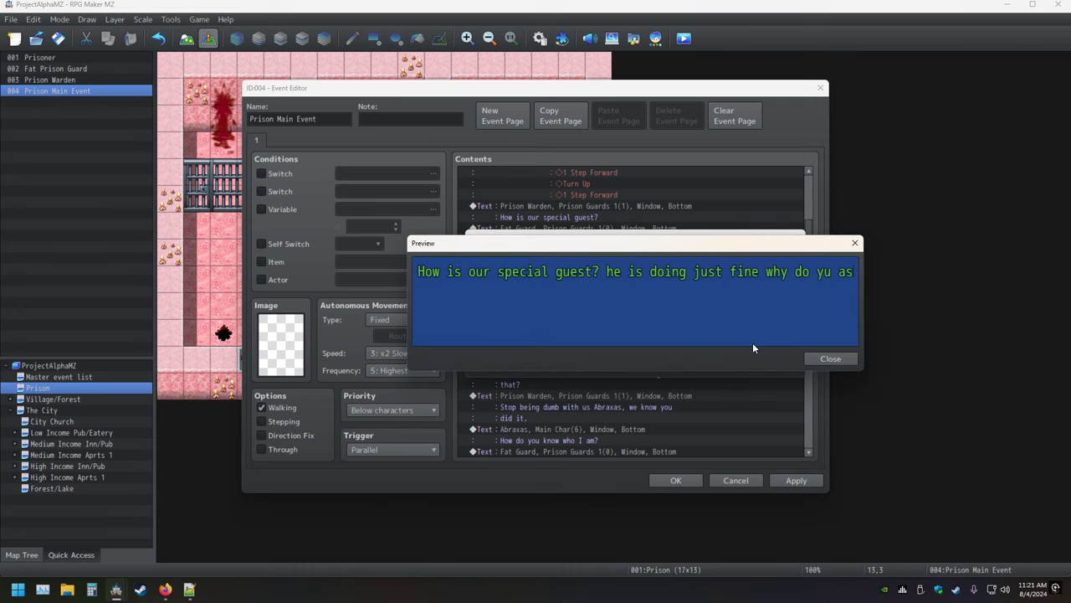
pyautogui.click(847, 360)
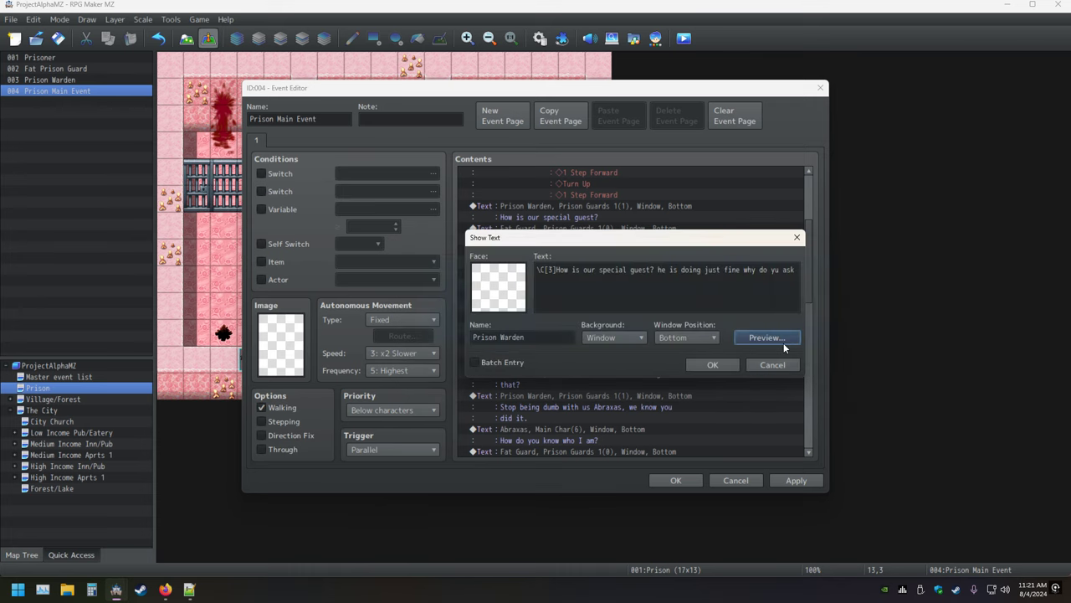
# Step: Set the message's face image back to the green-haired portrait from Prison Guards 1
pyautogui.doubleClick(491, 289)
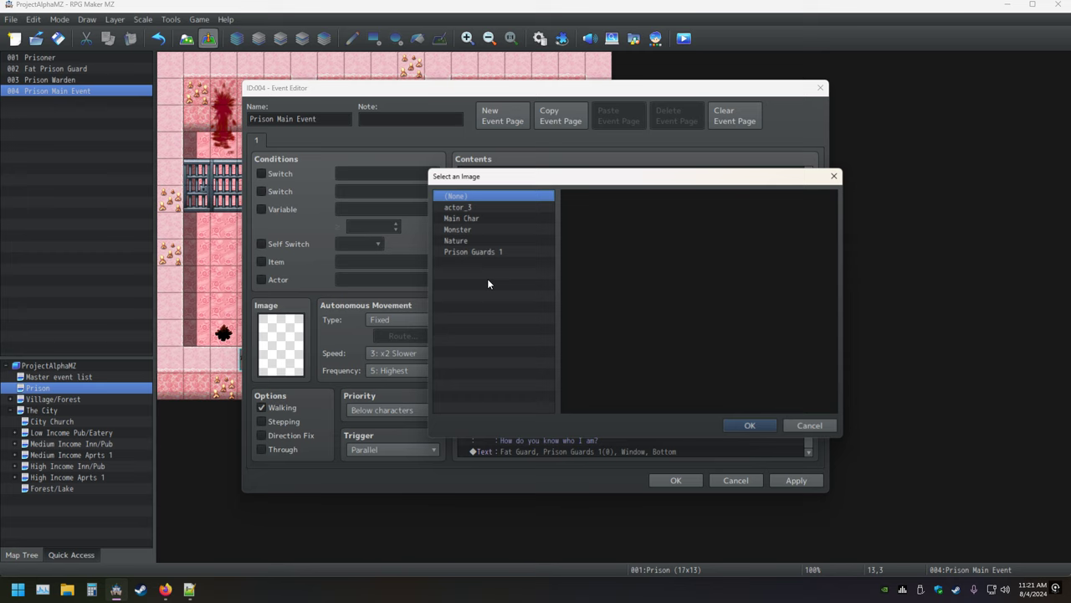
pyautogui.click(472, 208)
pyautogui.click(474, 218)
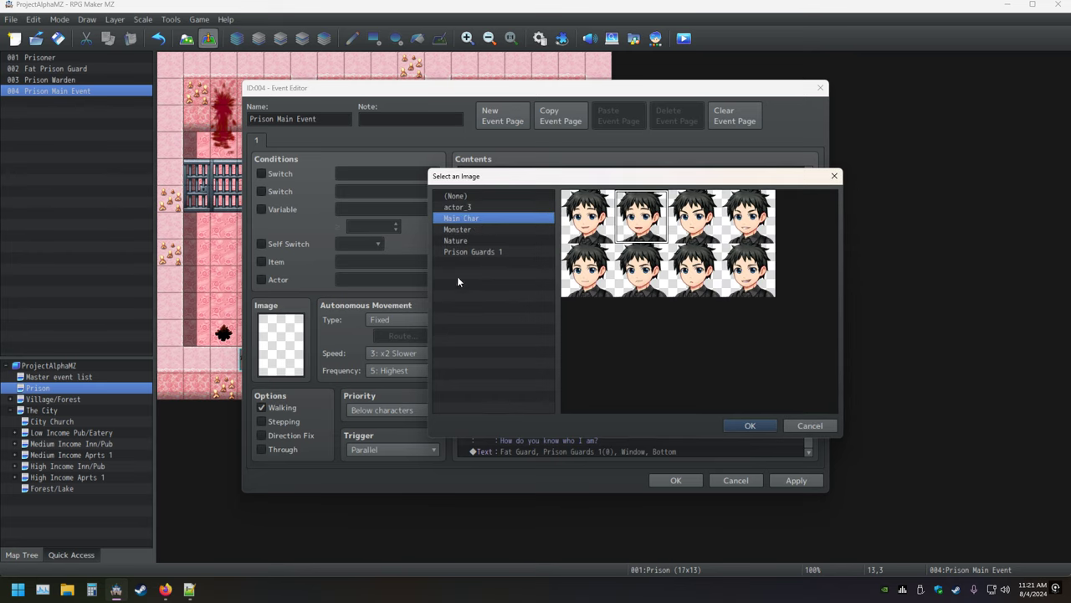
pyautogui.click(473, 251)
pyautogui.doubleClick(636, 226)
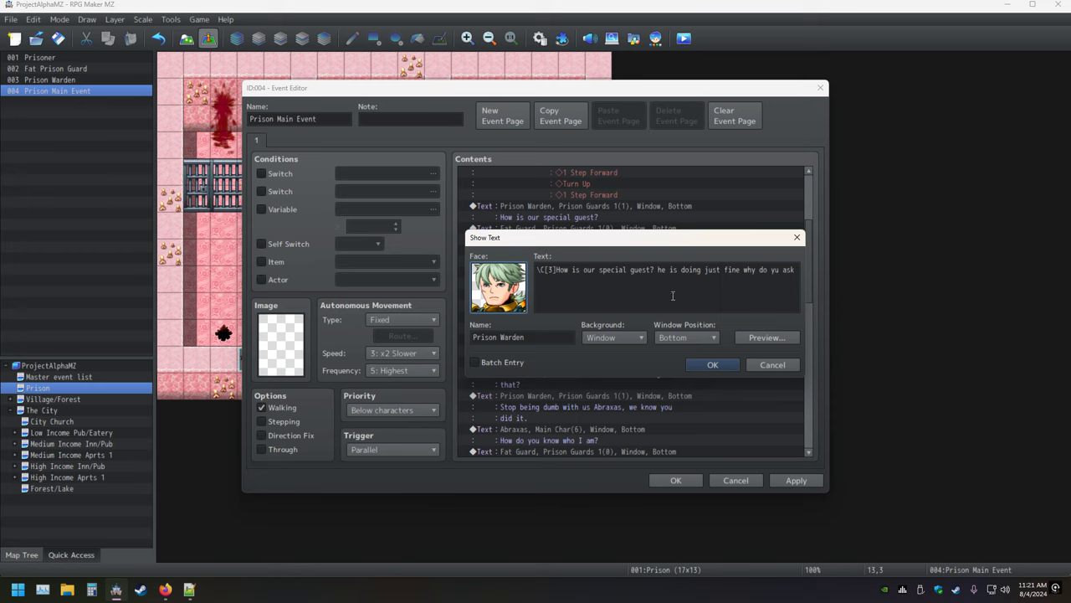
# Step: Delete the added test sentence and the \C[3] code, leaving only "How is our special guest?" in the message
pyautogui.moveTo(563, 269); pyautogui.dragTo(537, 270)
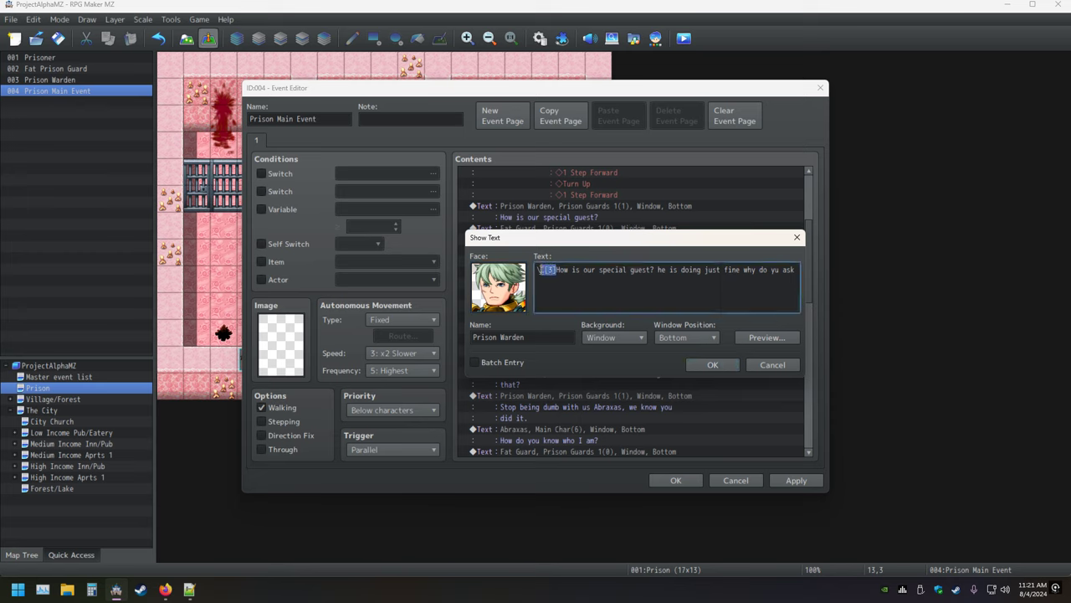
pyautogui.click(571, 295)
pyautogui.press('BackSpace')
pyautogui.press('BackSpace')
pyautogui.press('BackSpace')
pyautogui.press('BackSpace')
pyautogui.press('BackSpace')
pyautogui.press('BackSpace')
pyautogui.press('BackSpace')
pyautogui.press('BackSpace')
pyautogui.press('BackSpace')
pyautogui.press('BackSpace')
pyautogui.press('BackSpace')
pyautogui.press('BackSpace')
pyautogui.press('BackSpace')
pyautogui.press('BackSpace')
pyautogui.press('BackSpace')
pyautogui.press('BackSpace')
pyautogui.press('BackSpace')
pyautogui.press('BackSpace')
pyautogui.press('BackSpace')
pyautogui.press('BackSpace')
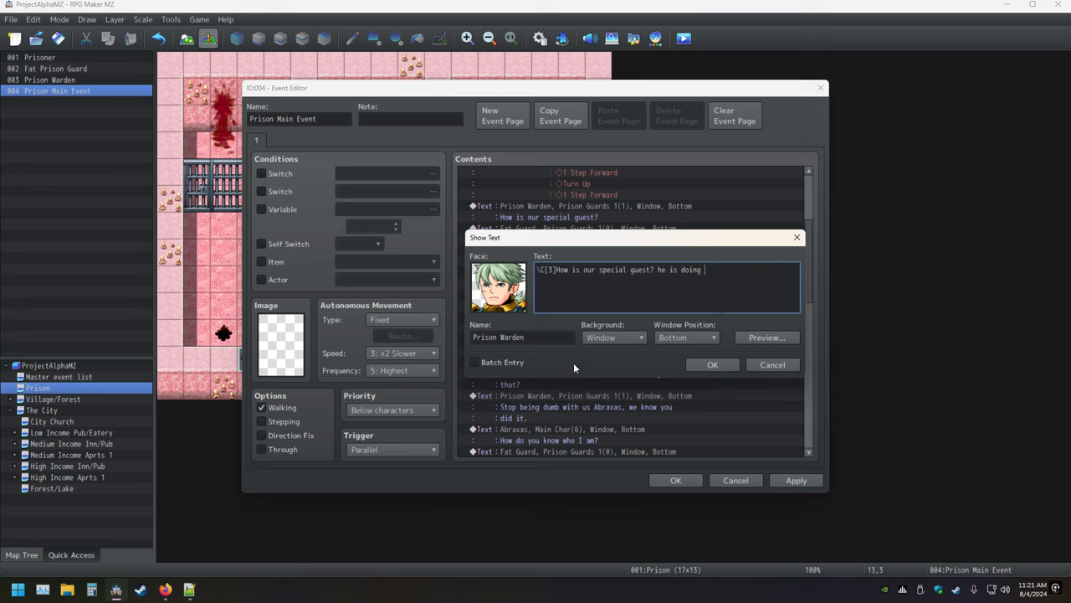
pyautogui.press('BackSpace')
pyautogui.press('BackSpace')
pyautogui.click(557, 272)
pyautogui.press('BackSpace')
pyautogui.press('BackSpace')
pyautogui.press('BackSpace')
pyautogui.press('BackSpace')
pyautogui.press('BackSpace')
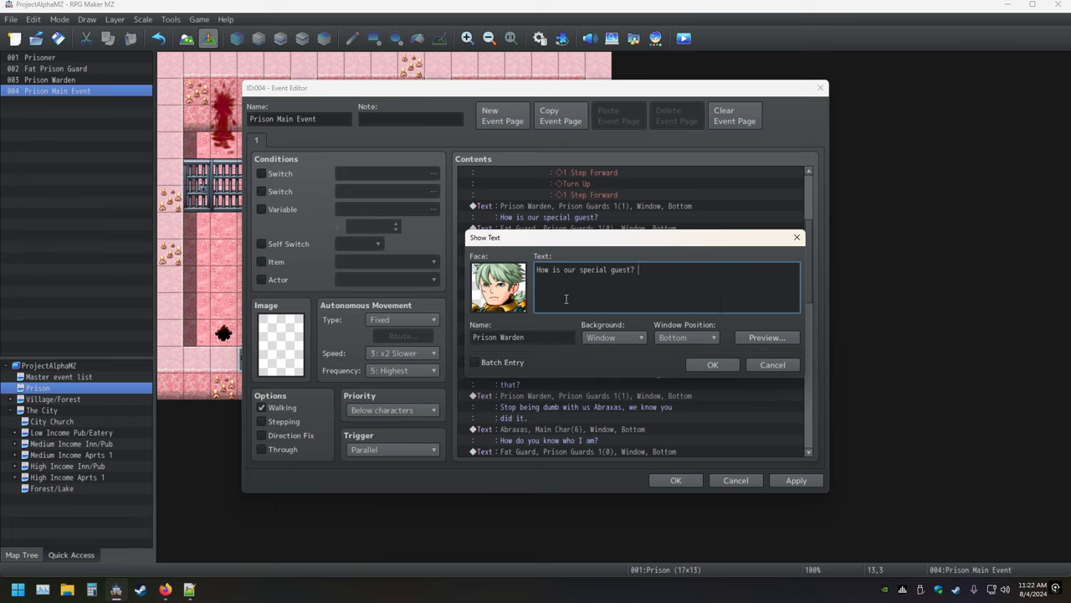
# Step: Add the one-second wait code \| after "How is our special guest?", preview the message and save it
pyautogui.write('\\')
pyautogui.click(777, 334)
pyautogui.click(825, 362)
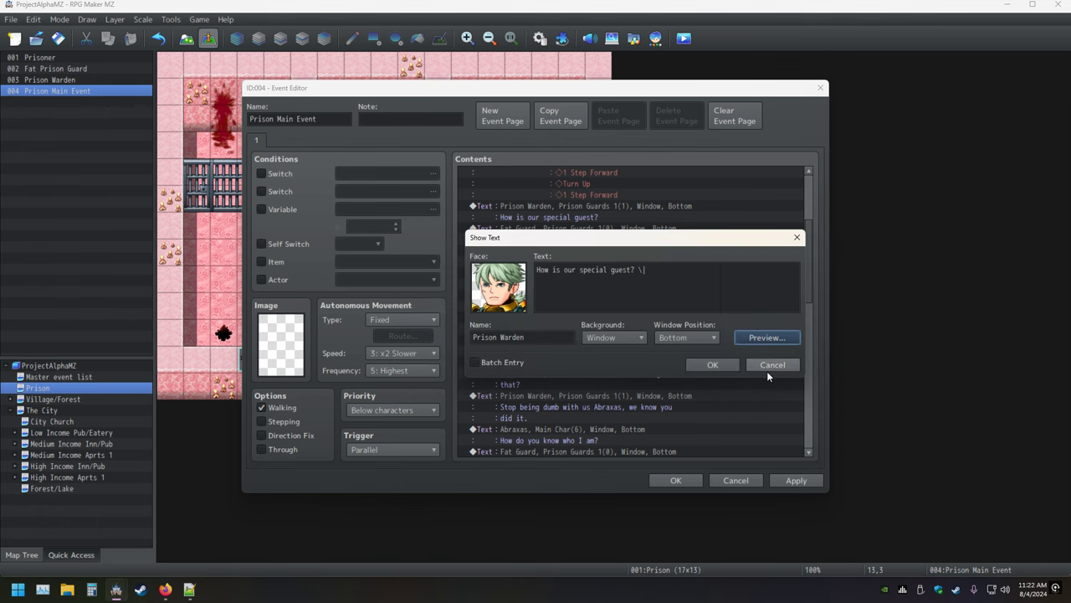
pyautogui.click(723, 367)
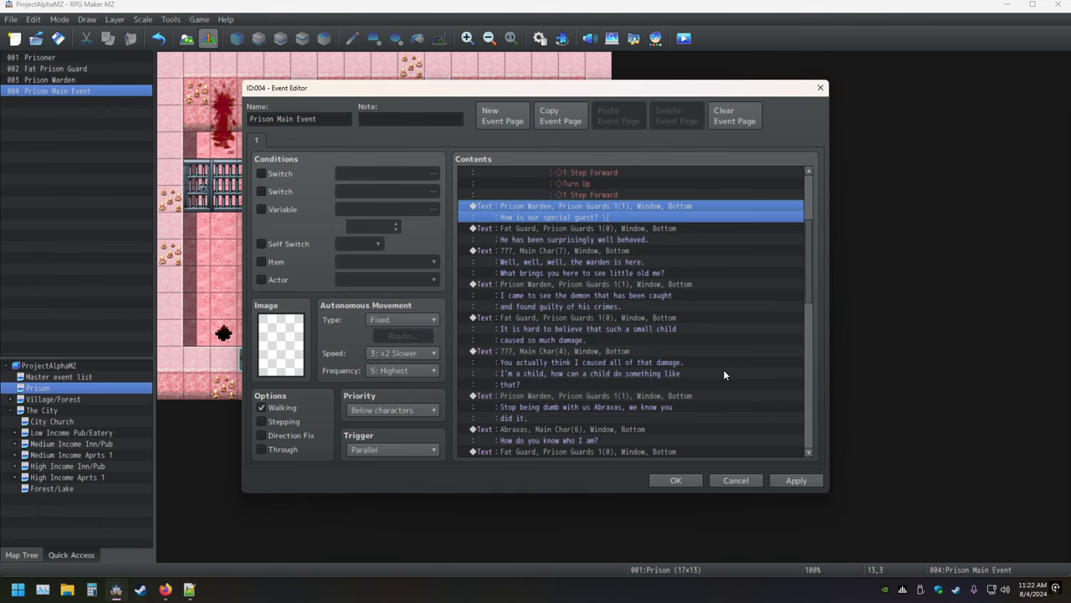
# Step: Add the \| code to the end of Fat Guard's "He has been surprisingly well behaved." message
pyautogui.click(536, 229)
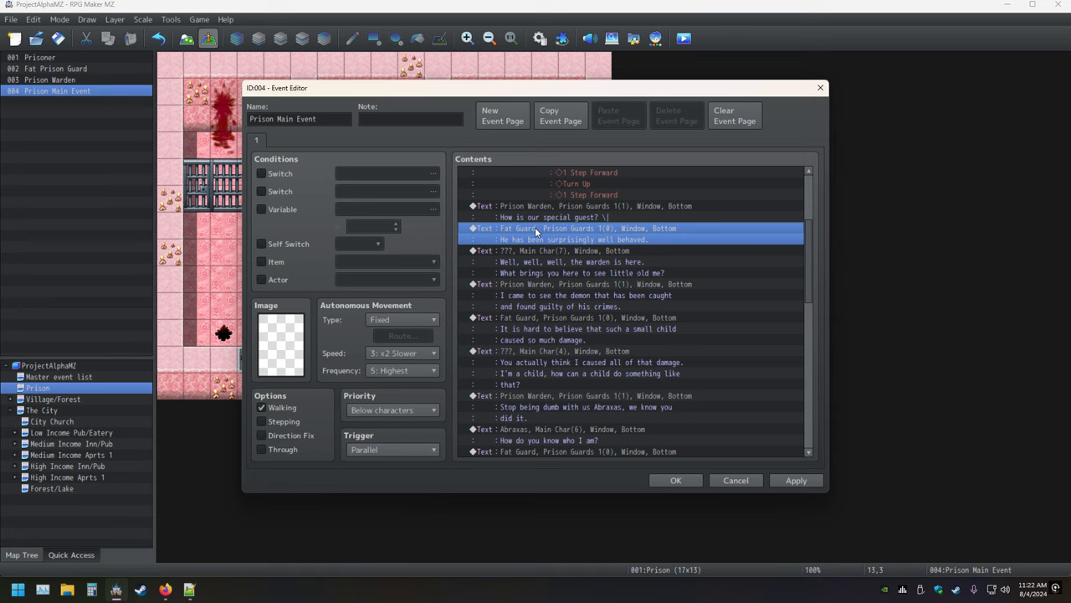
pyautogui.doubleClick(535, 230)
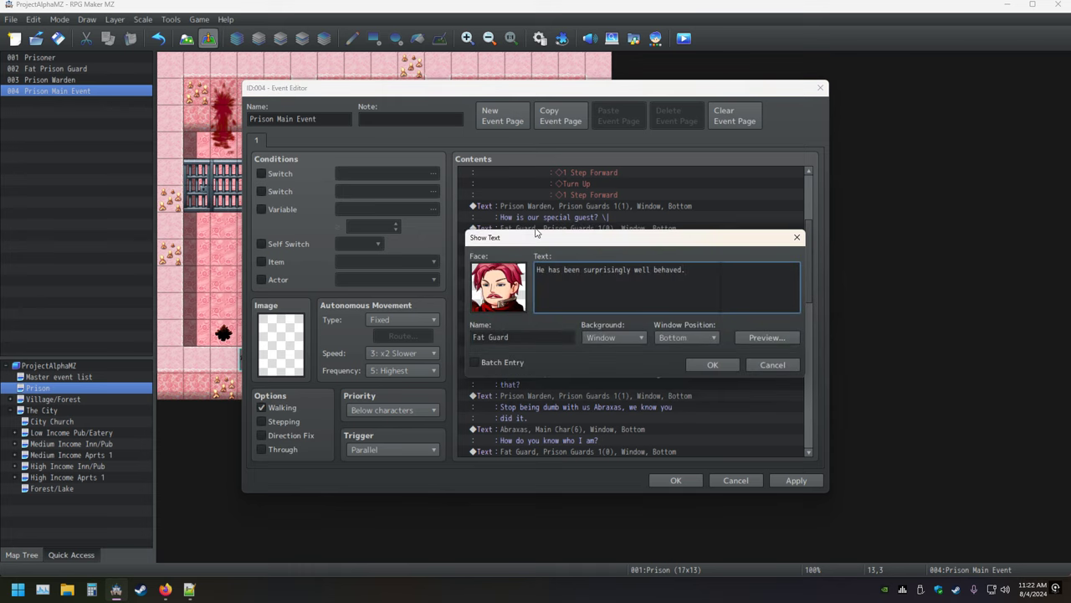
pyautogui.write('\\|')
pyautogui.press('BackSpace')
pyautogui.press('BackSpace')
pyautogui.write('\\|')
pyautogui.click(712, 366)
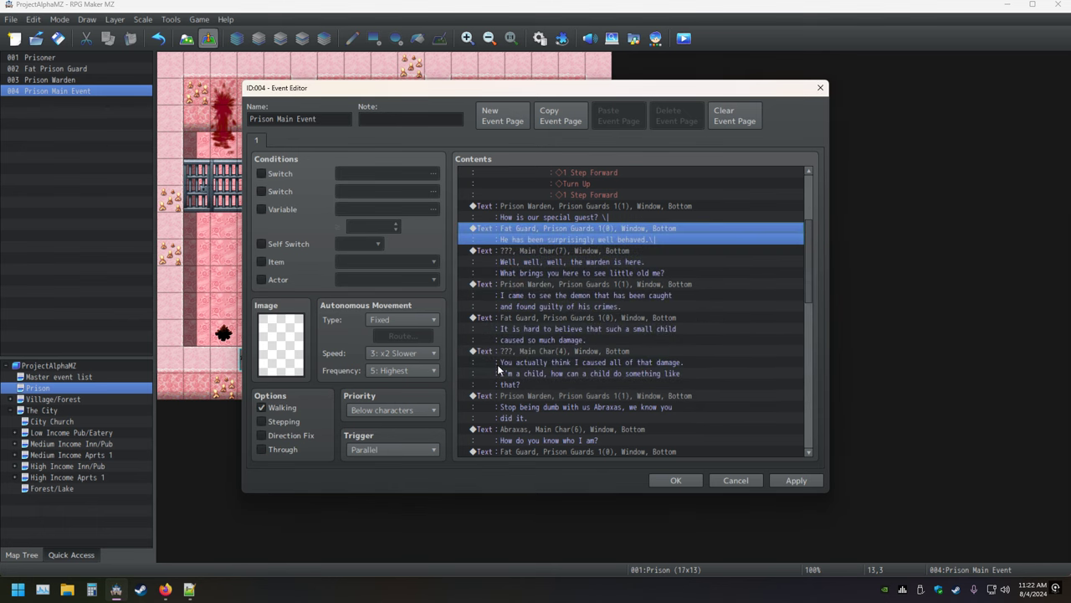
# Step: Add the \| code after "What brings you here to see little old me?" in the ??? message
pyautogui.doubleClick(516, 253)
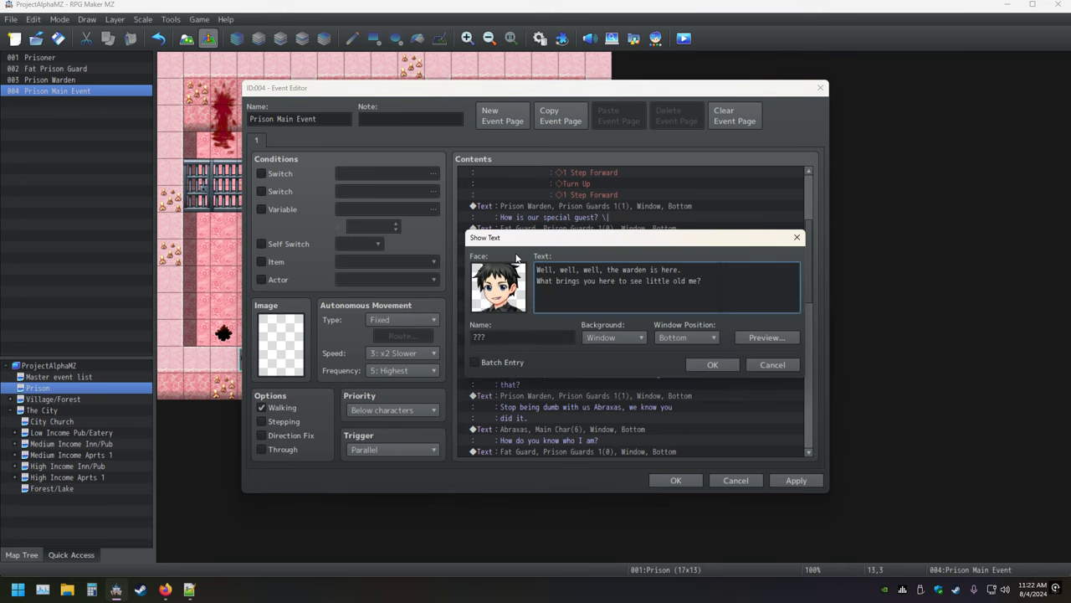
pyautogui.write('\\|')
pyautogui.hotkey('ctrl', 'Return')
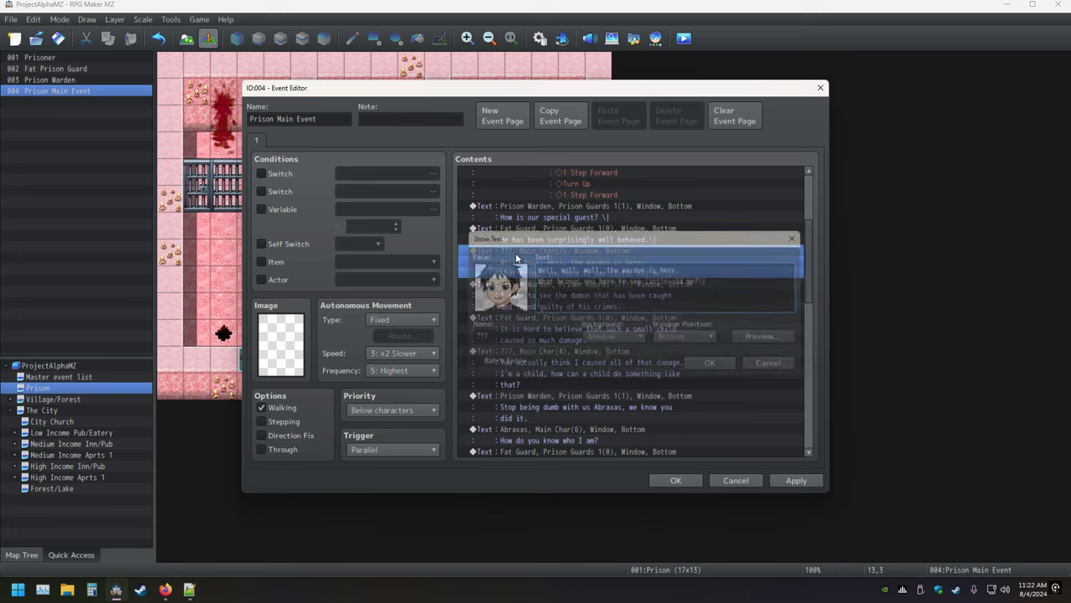
# Step: Add the \| code after "and found guilty of his crimes." in the Prison Warden's message
pyautogui.press('Down')
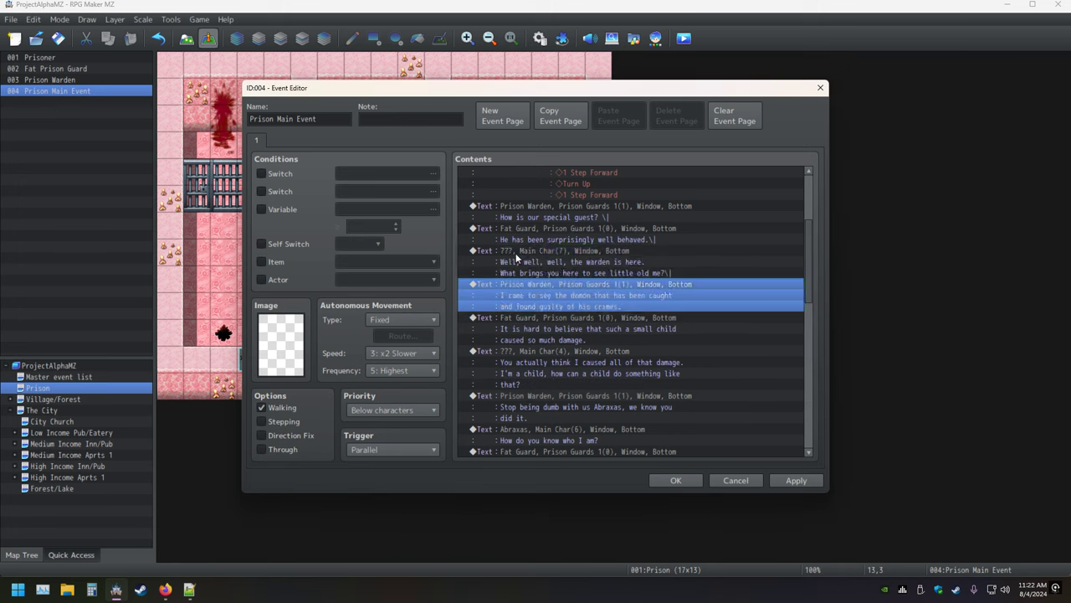
pyautogui.press('Return')
pyautogui.write('\\|')
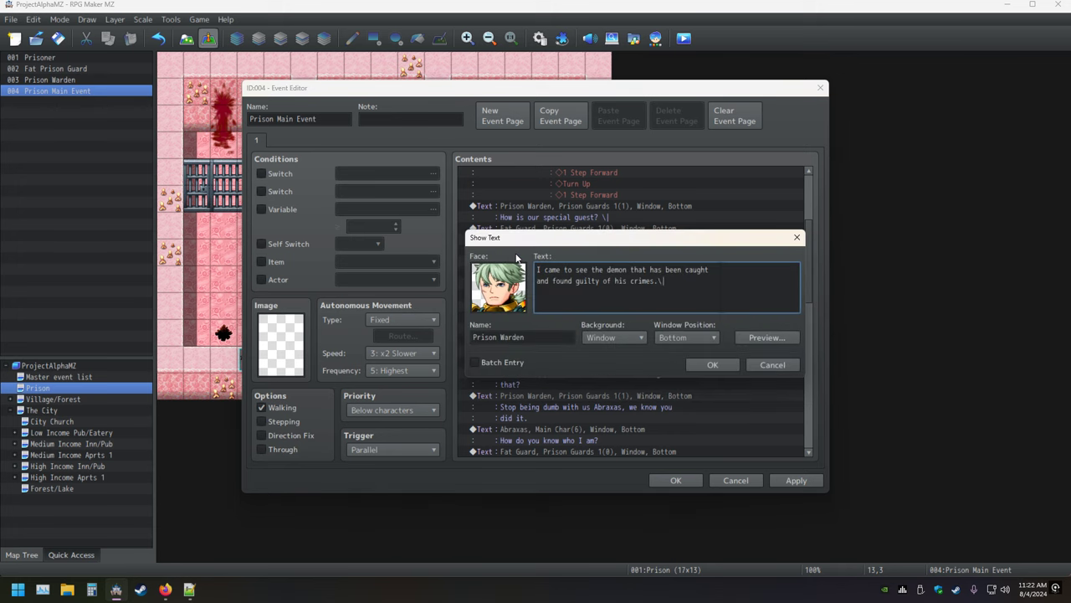
pyautogui.hotkey('ctrl', 'Return')
# Step: Add the \| code after "caused so much damage." in Fat Guard's message
pyautogui.press('Down')
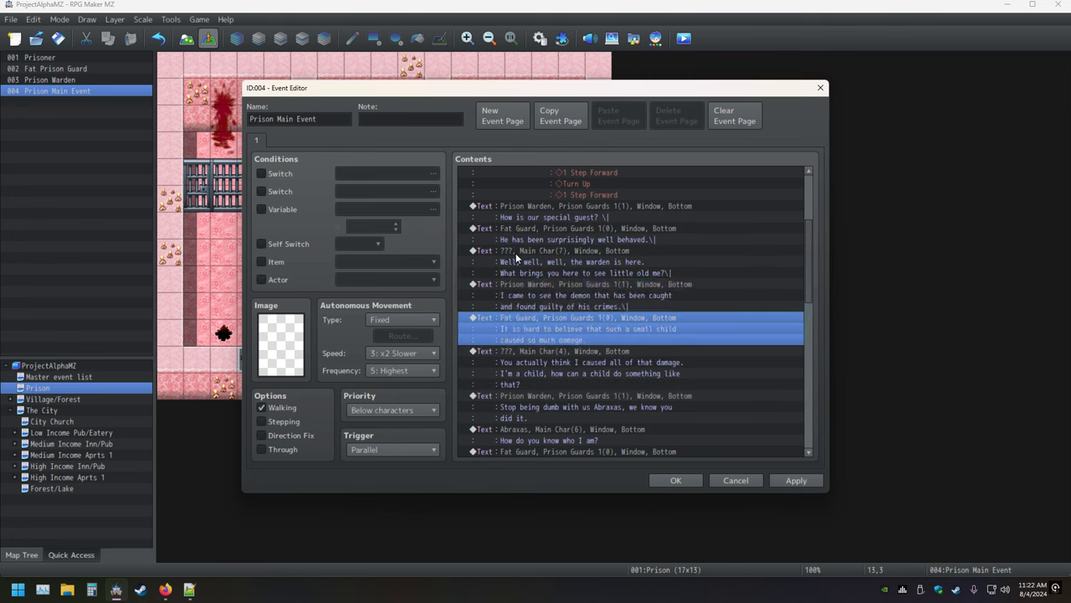
pyautogui.press('Insert')
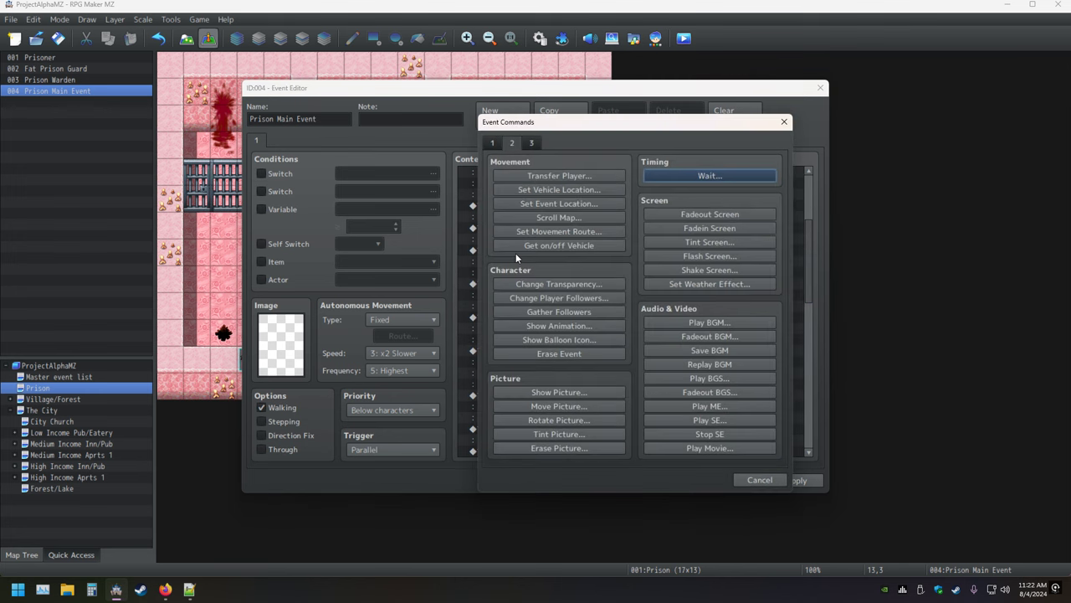
pyautogui.press('Escape')
pyautogui.press('Return')
pyautogui.write('\\|')
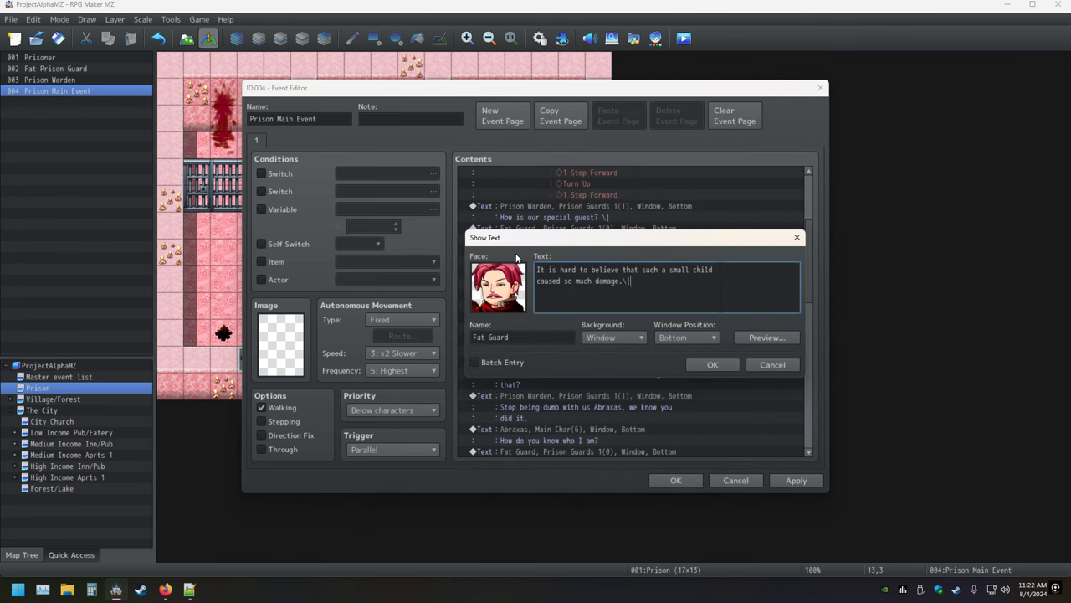
pyautogui.hotkey('ctrl', 'Return')
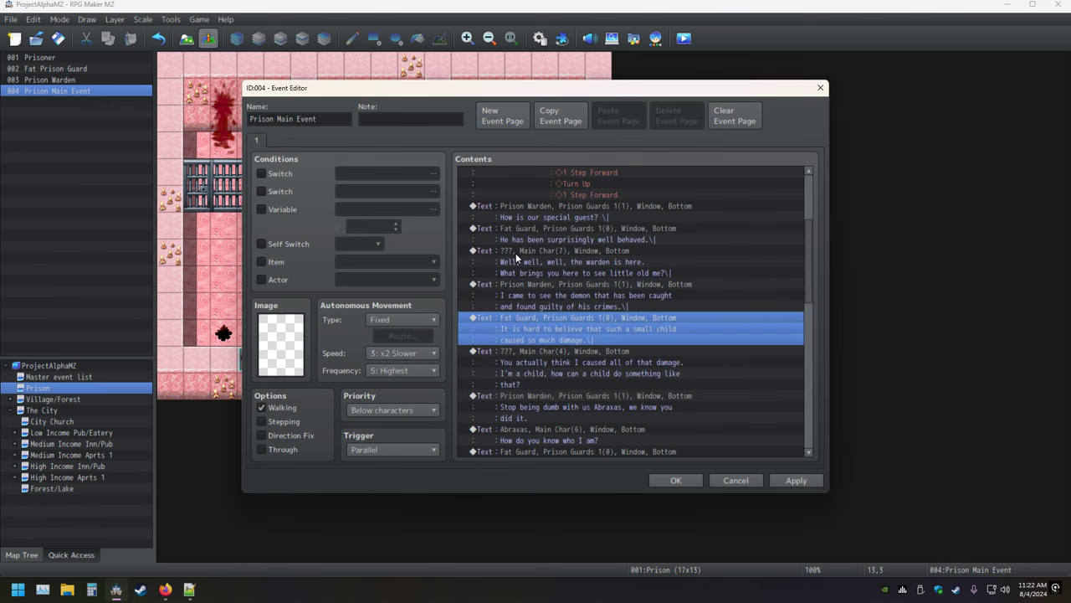
# Step: Add the \| code after "how can a child do something like that?" in the ??? message and accept the event's changes
pyautogui.press('Down')
pyautogui.press('Insert')
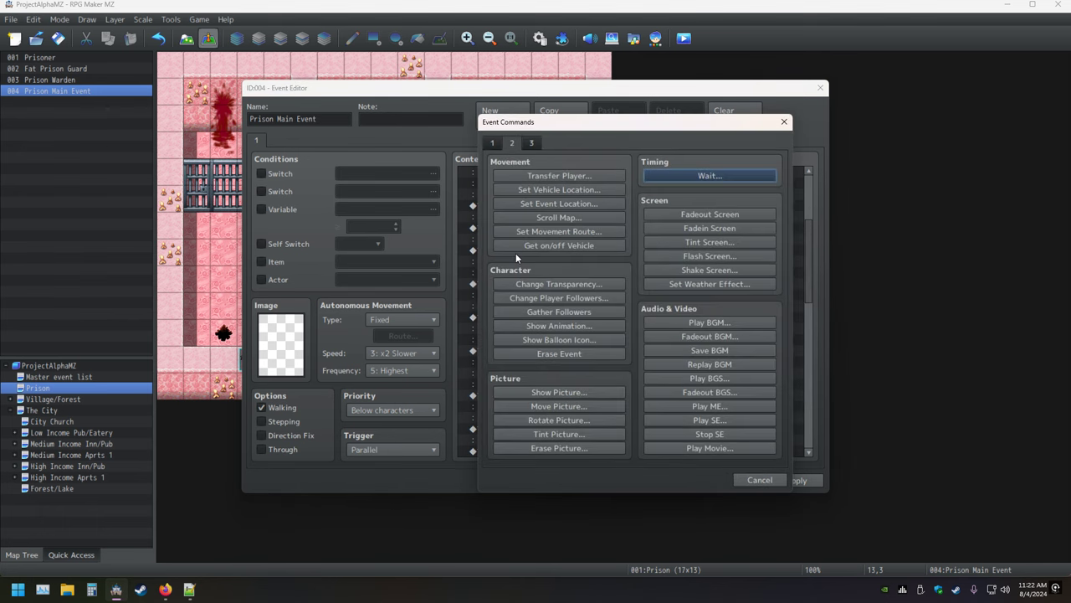
pyautogui.press('Escape')
pyautogui.press('Return')
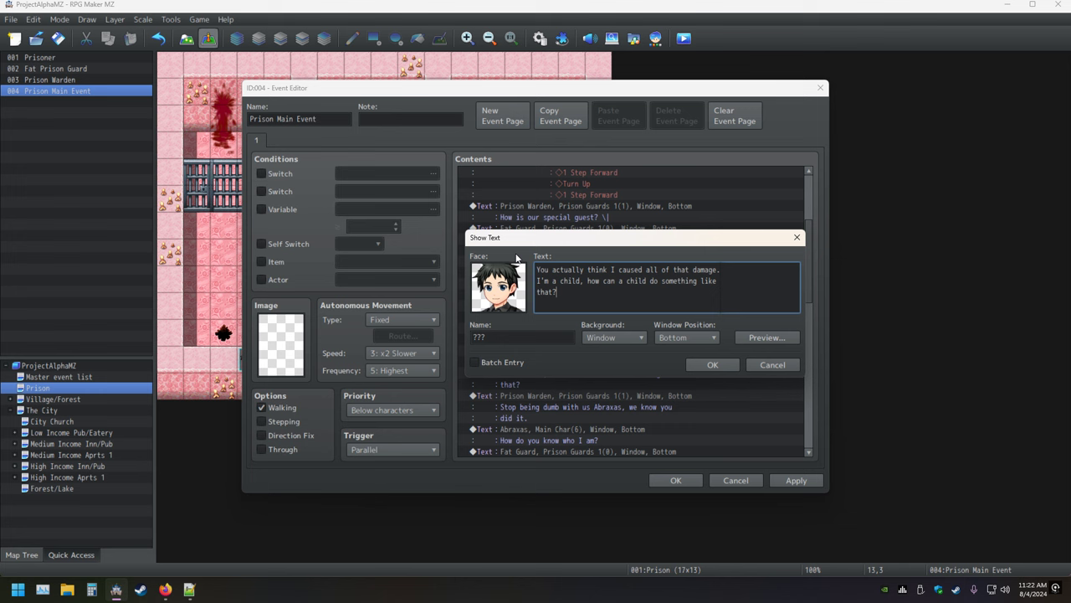
pyautogui.write('\\|')
pyautogui.hotkey('ctrl', 'Return')
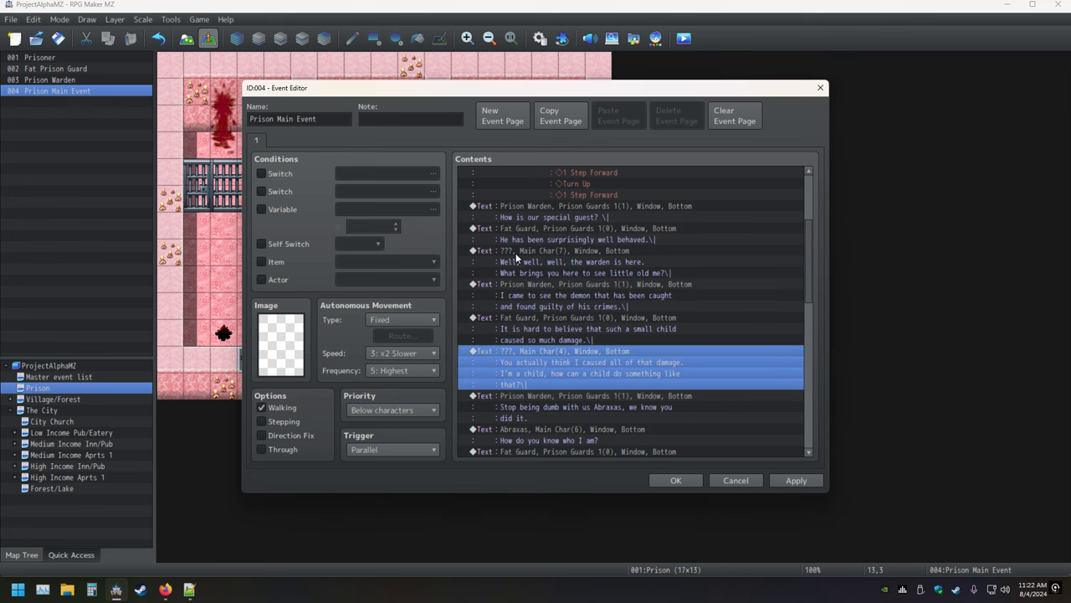
pyautogui.click(675, 479)
# Step: Save the changes and playtest the prison scene through to Fat Guard's first reply, closing the game window when finished
pyautogui.click(682, 39)
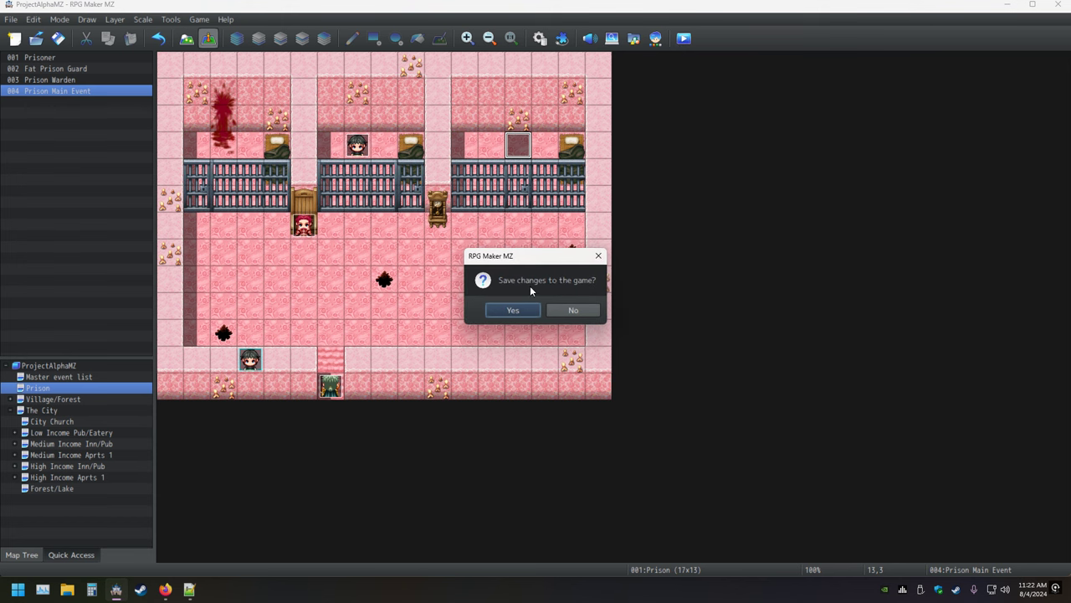
pyautogui.click(507, 315)
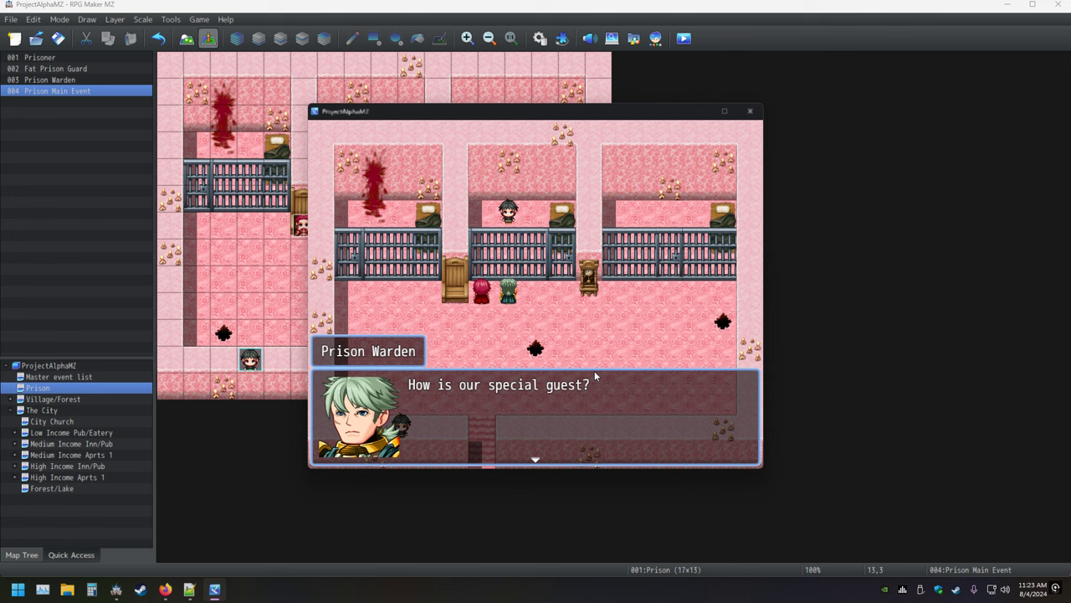
pyautogui.press('Return')
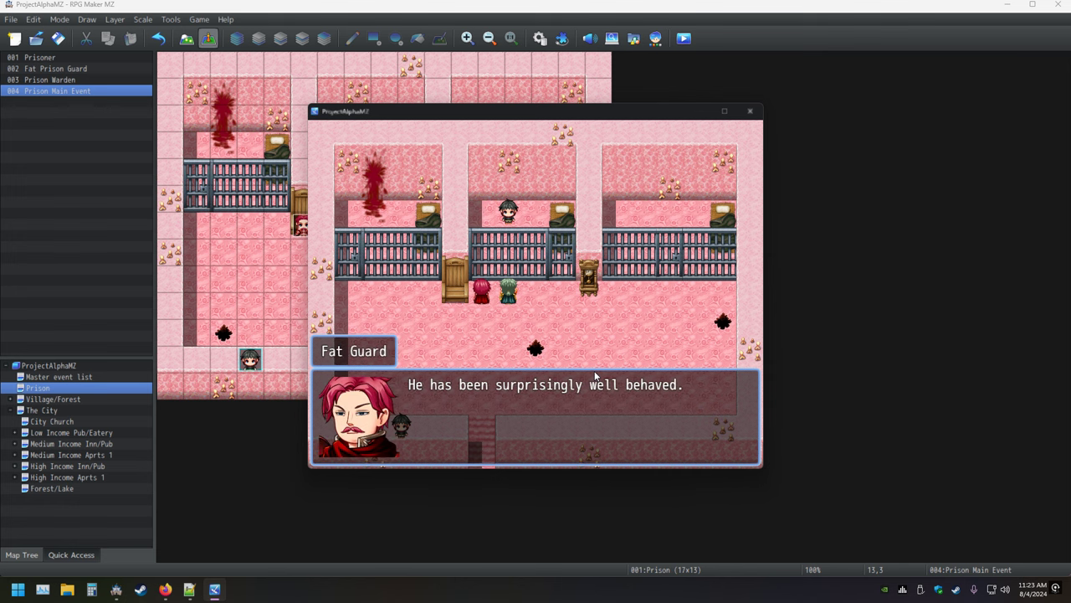
pyautogui.click(749, 114)
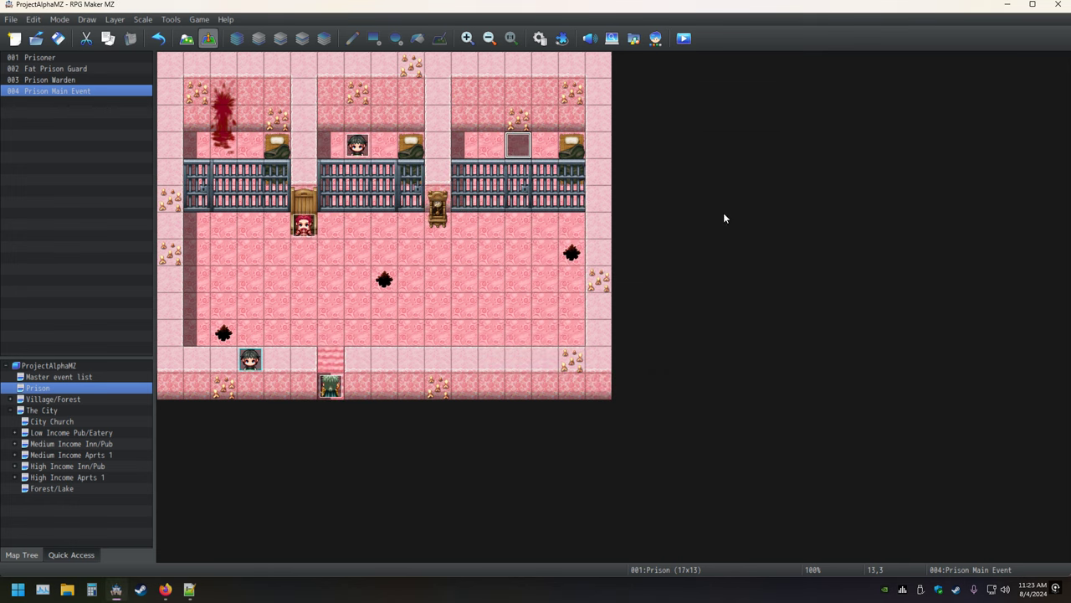
# Step: Switch to Notepad++, re-enter 150 as the startWait value in Window_Message.prototype.startPause, and save rmmz_windows.js
pyautogui.click(1004, 5)
pyautogui.doubleClick(1043, 79)
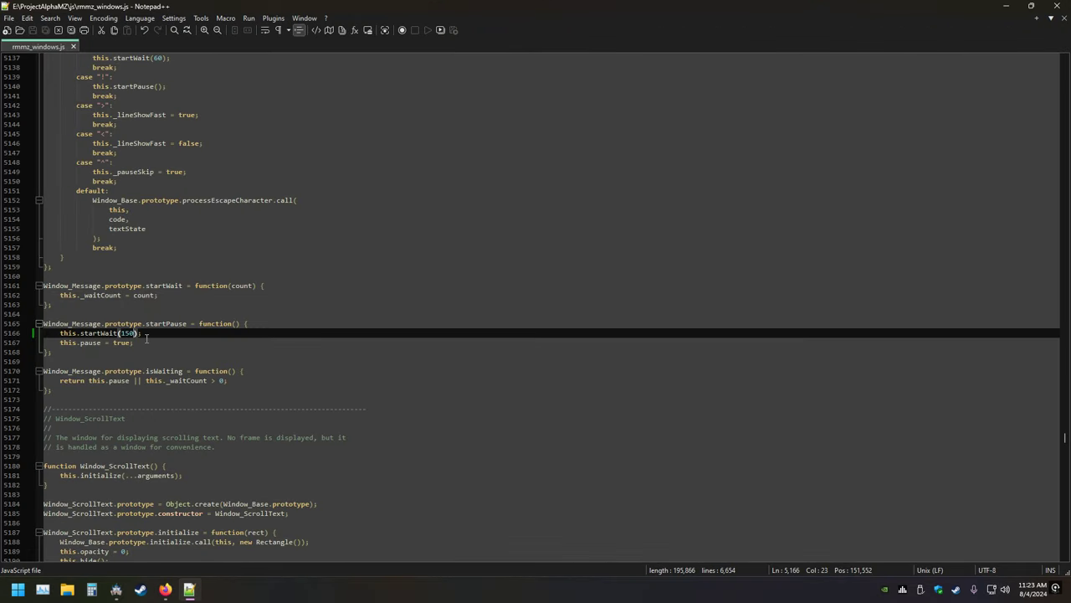
pyautogui.press('BackSpace')
pyautogui.hotkey('ctrl', 's')
pyautogui.write('0')
pyautogui.press('BackSpace')
pyautogui.press('BackSpace')
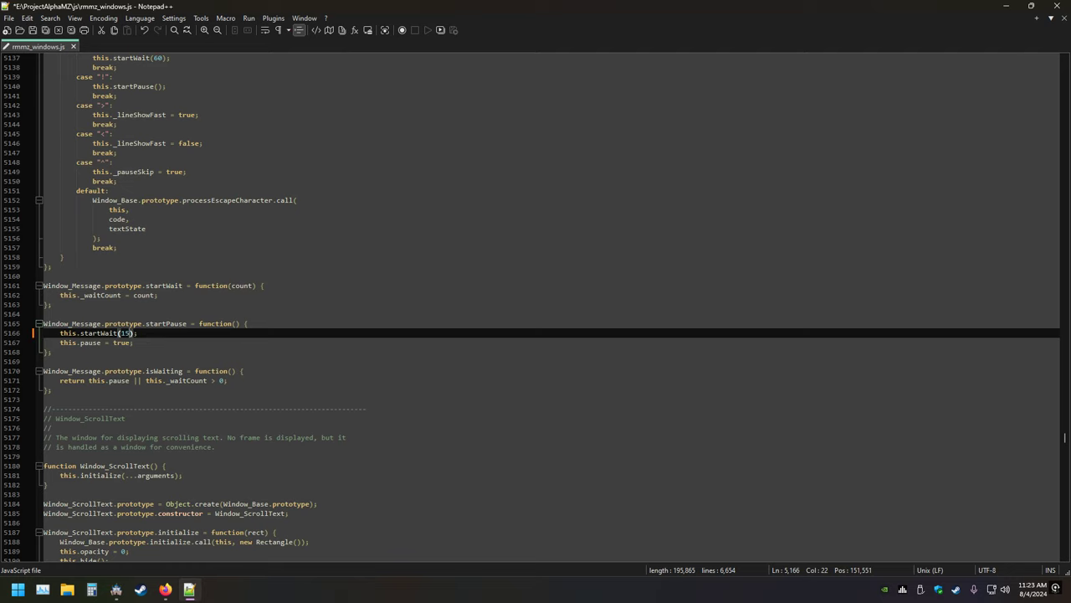
pyautogui.write('0')
pyautogui.hotkey('ctrl', 's')
# Step: Return to RPG Maker MZ and playtest the timing between the Prison Warden's question and Fat Guard's reply
pyautogui.hotkey('alt', 'Tab')
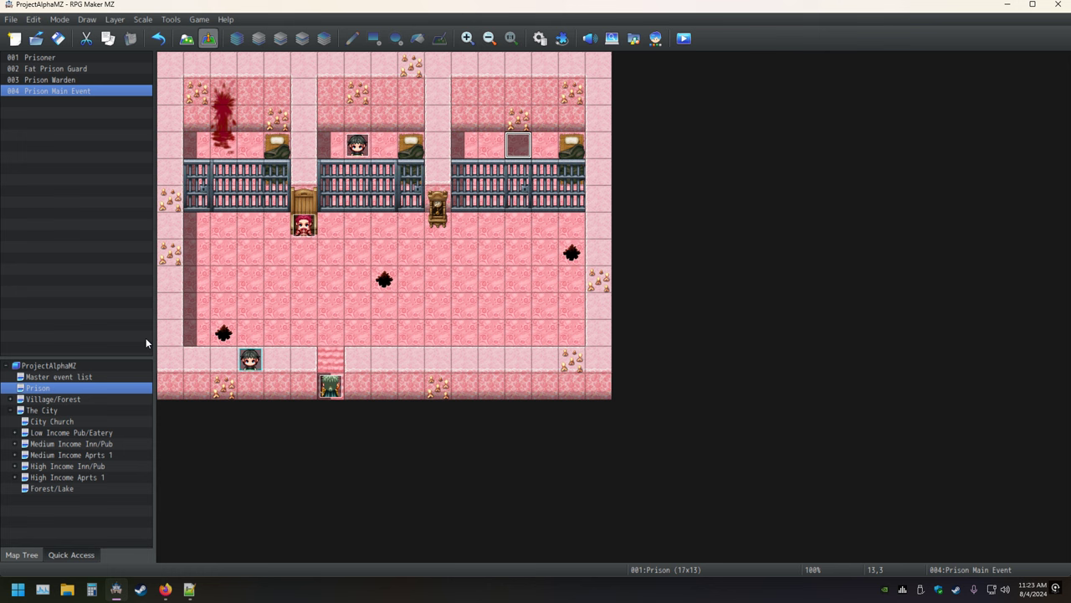
pyautogui.click(116, 591)
pyautogui.click(116, 591)
pyautogui.click(685, 44)
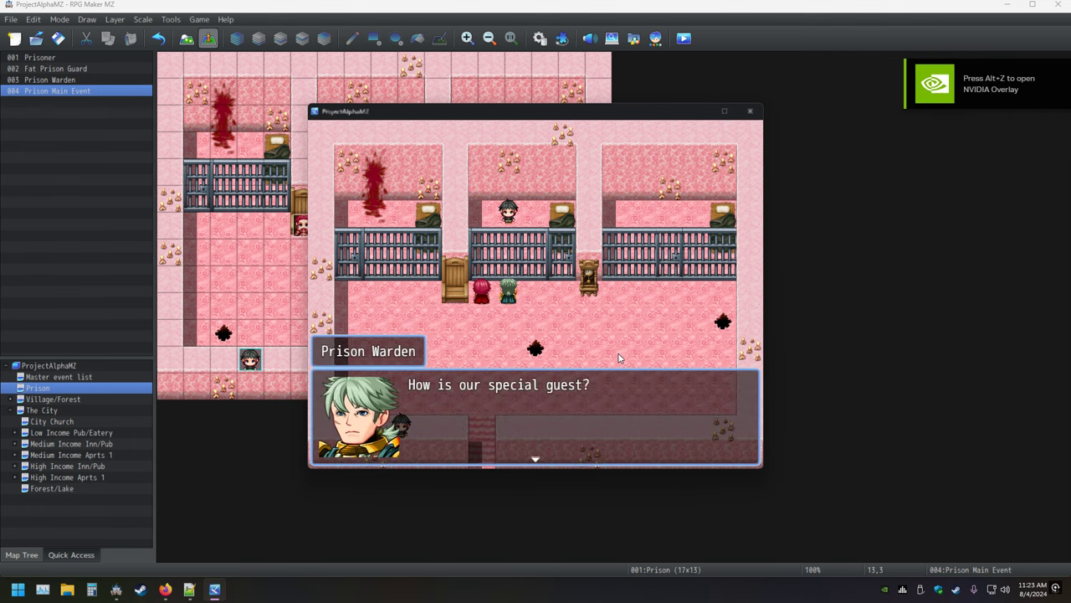
pyautogui.press('Return')
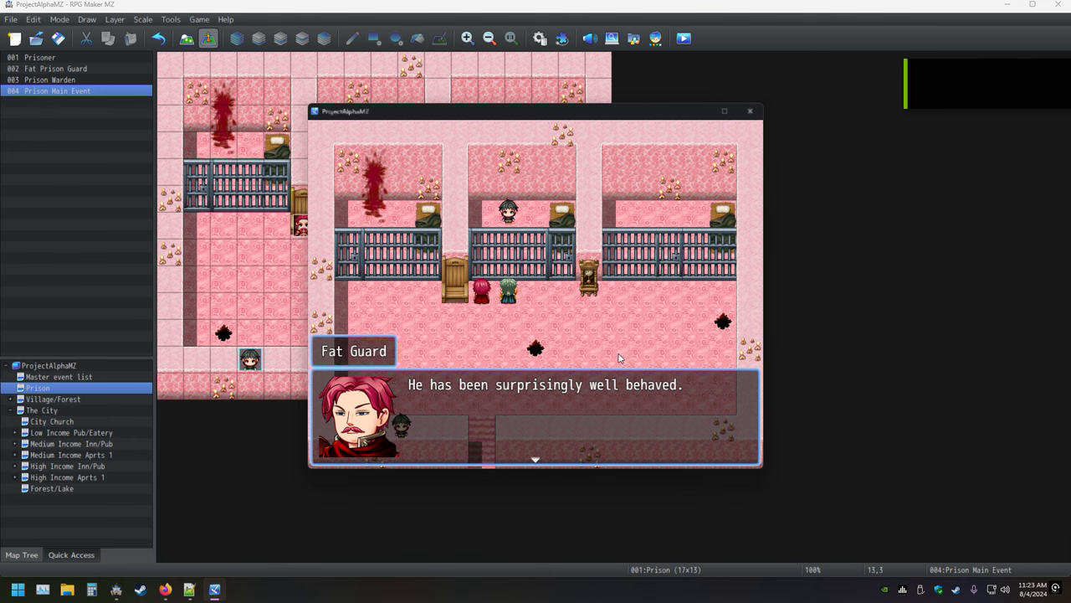
pyautogui.hotkey('alt', 'F4')
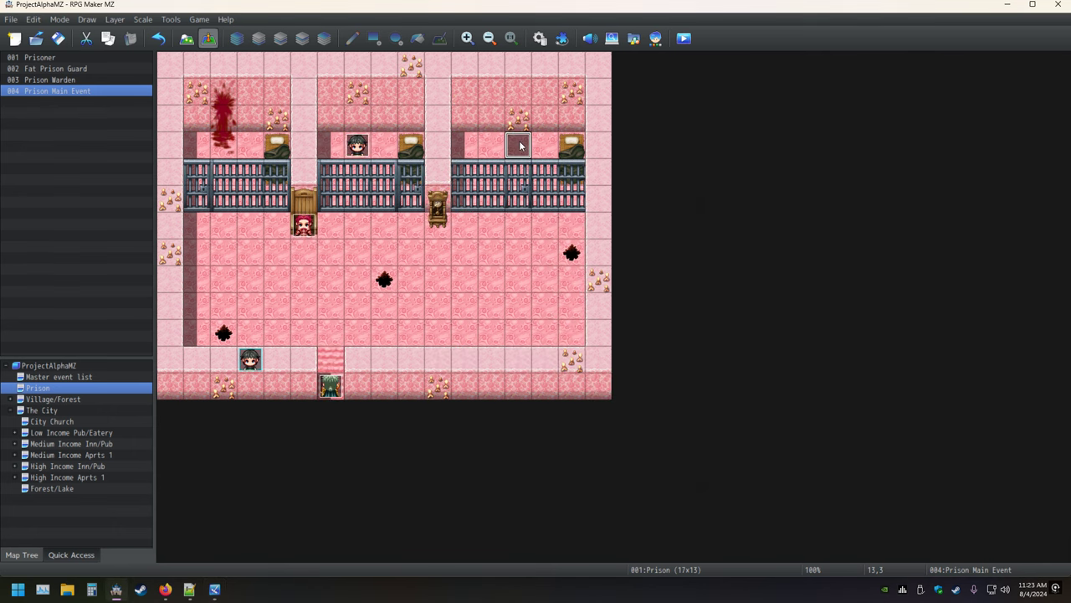
# Step: Extend the pause after "How is our special guest?" in Prison Main Event to nine consecutive \| codes
pyautogui.doubleClick(512, 142)
pyautogui.click(574, 204)
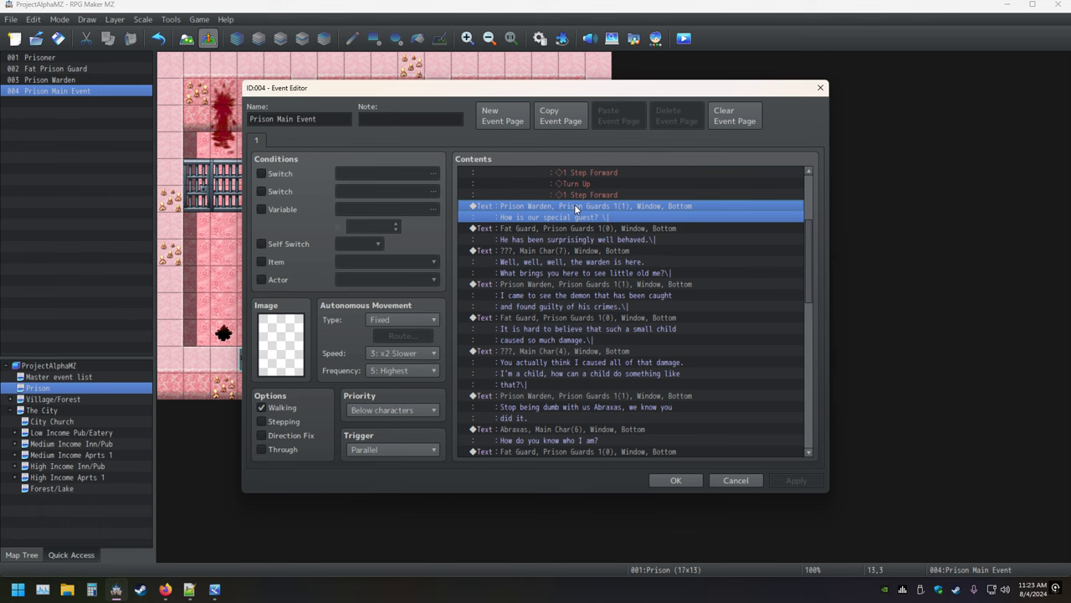
pyautogui.press('Insert')
pyautogui.press('Escape')
pyautogui.doubleClick(583, 216)
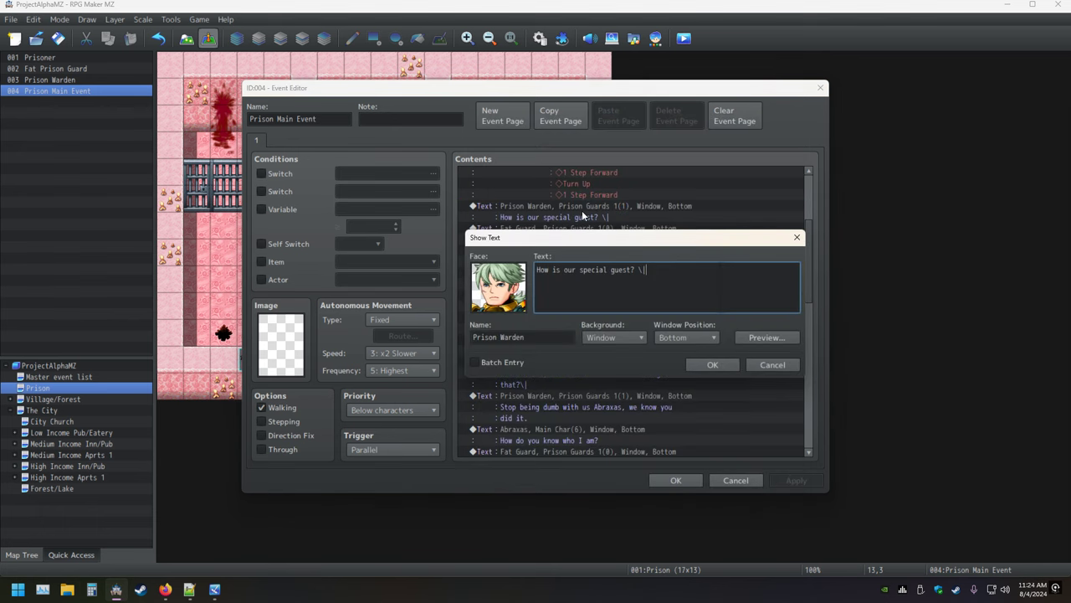
pyautogui.hotkey('shift', 'Left')
pyautogui.hotkey('shift', 'Left')
pyautogui.press('Right')
pyautogui.write('\\|\\|\\|\\|\\|\\|\\|\\|')
pyautogui.hotkey('ctrl', 'Return')
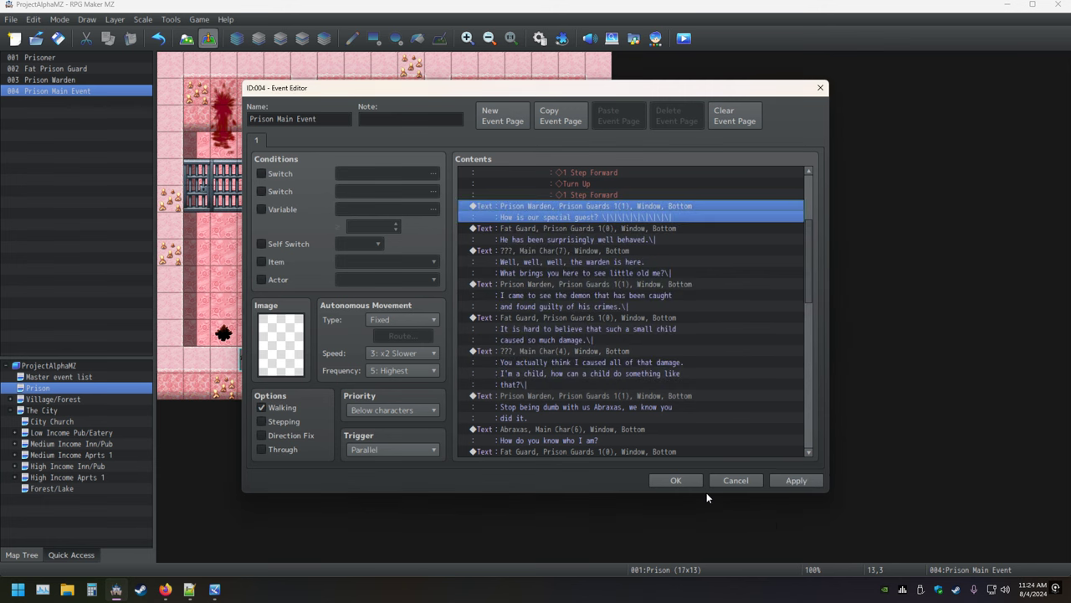
pyautogui.click(674, 480)
# Step: Save the game and playtest the Prison Warden's message with the nine trailing \| codes
pyautogui.click(684, 39)
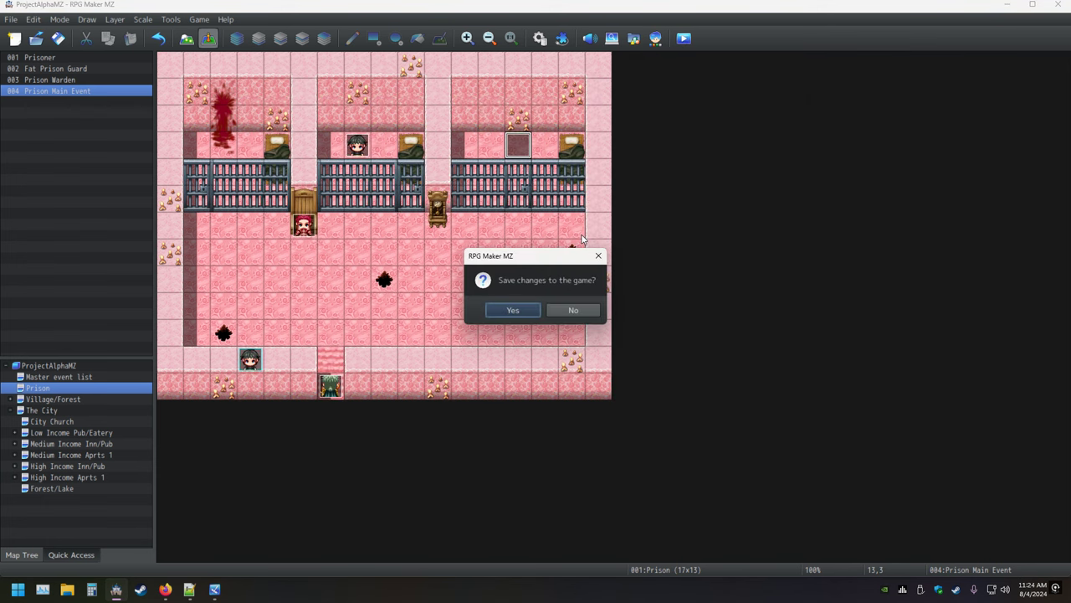
pyautogui.press('Return')
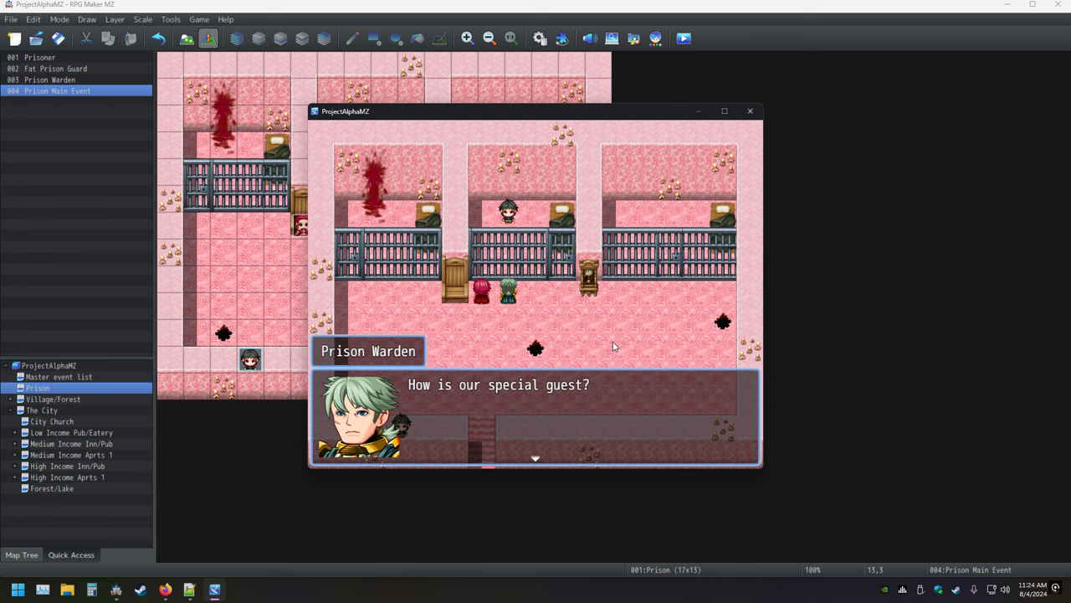
pyautogui.click(749, 110)
# Step: Move the nine \| codes from the end to the start of the Prison Warden's "How is our special guest?" message
pyautogui.doubleClick(571, 157)
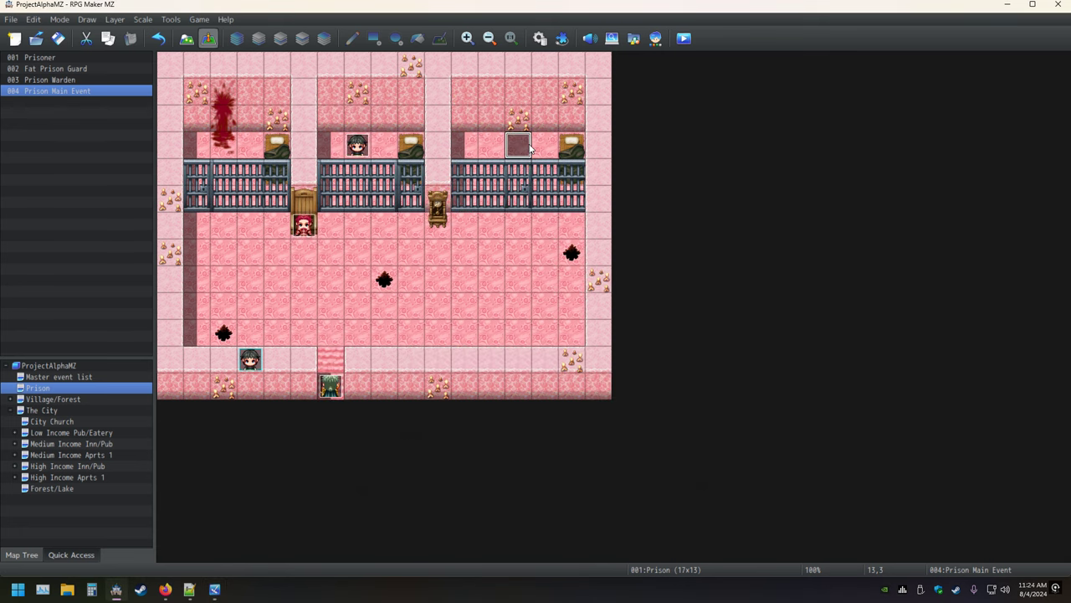
pyautogui.click(572, 206)
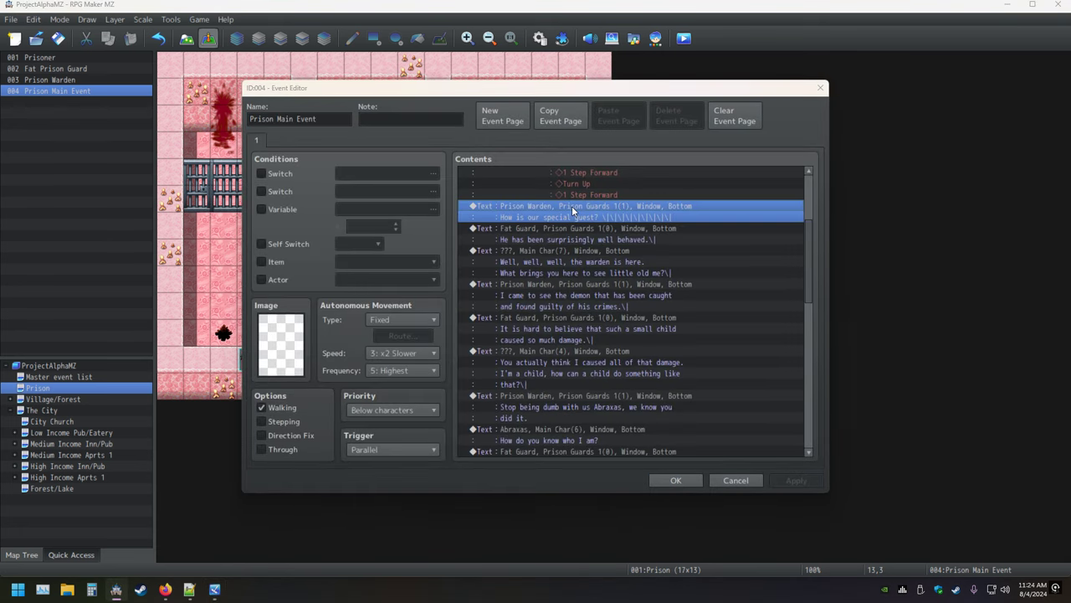
pyautogui.press('Insert')
pyautogui.click(566, 232)
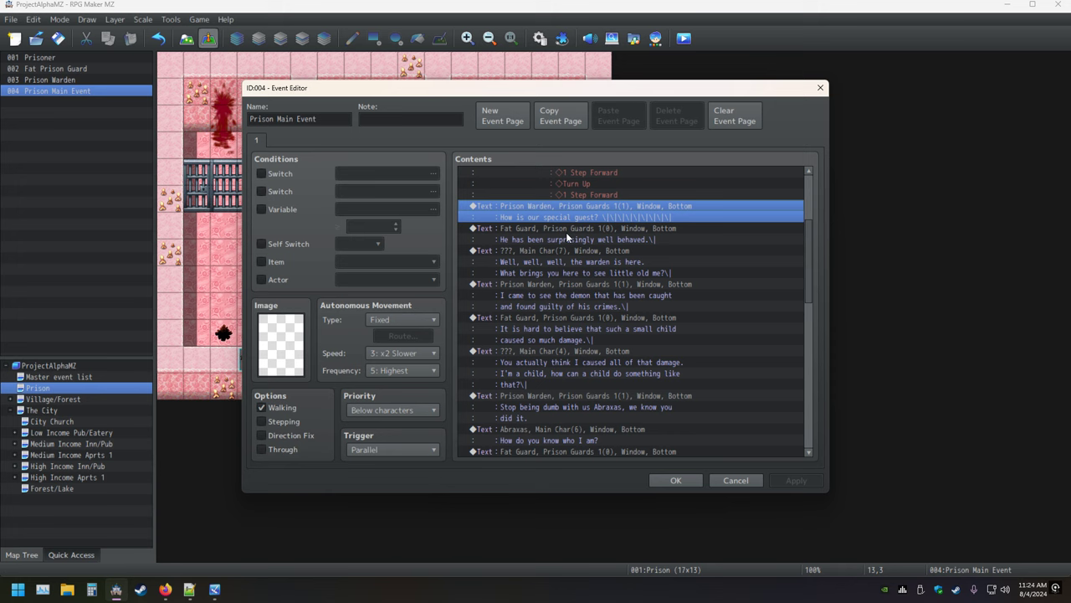
pyautogui.press('Return')
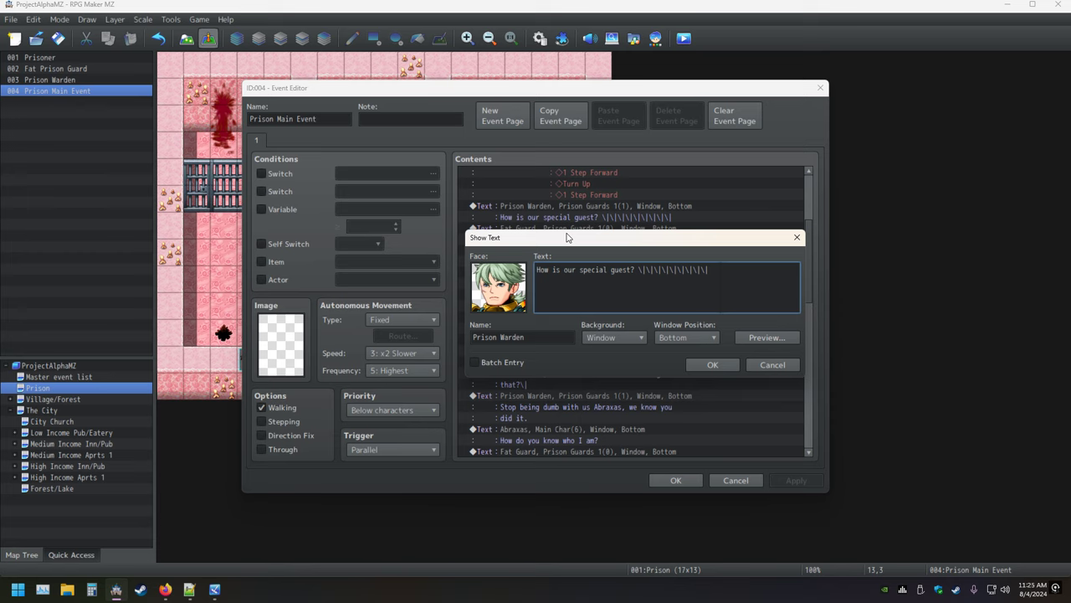
pyautogui.hotkey('shift', 'Left')
pyautogui.hotkey('shift', 'Left')
pyautogui.hotkey('shift', 'Left')
pyautogui.hotkey('shift', 'Left')
pyautogui.hotkey('shift', 'Left')
pyautogui.hotkey('shift', 'Left')
pyautogui.hotkey('shift', 'Left')
pyautogui.hotkey('shift', 'Left')
pyautogui.hotkey('shift', 'Left')
pyautogui.hotkey('shift', 'Left')
pyautogui.hotkey('shift', 'Left')
pyautogui.hotkey('shift', 'Left')
pyautogui.hotkey('shift', 'Left')
pyautogui.hotkey('shift', 'Left')
pyautogui.hotkey('shift', 'Left')
pyautogui.hotkey('shift', 'Left')
pyautogui.hotkey('shift', 'Left')
pyautogui.hotkey('shift', 'Left')
pyautogui.hotkey('shift', 'Left')
pyautogui.hotkey('shift', 'Left')
pyautogui.hotkey('ctrl', 'c')
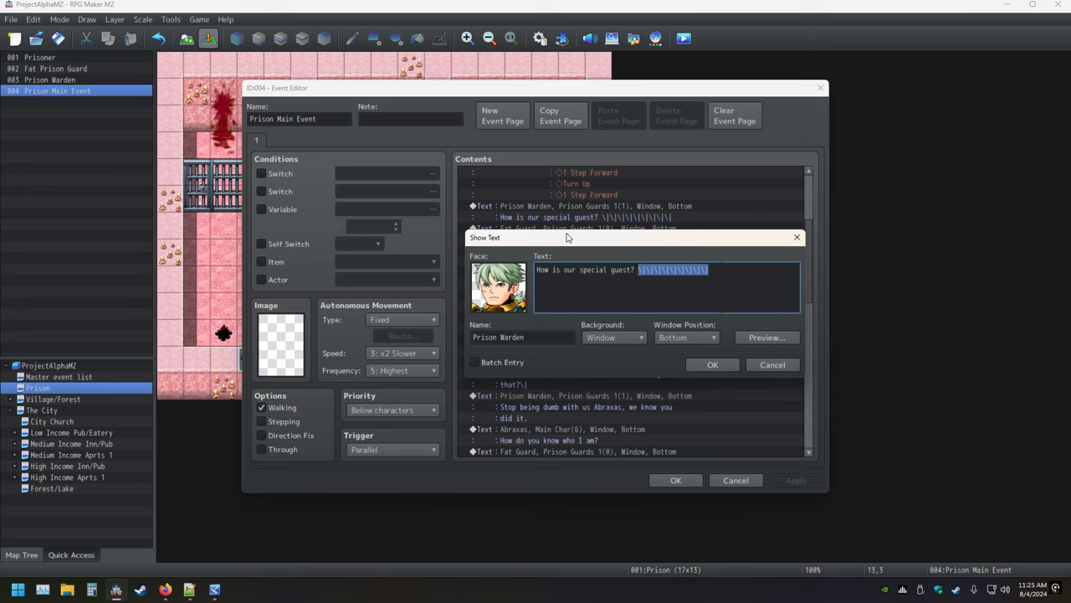
pyautogui.press('BackSpace')
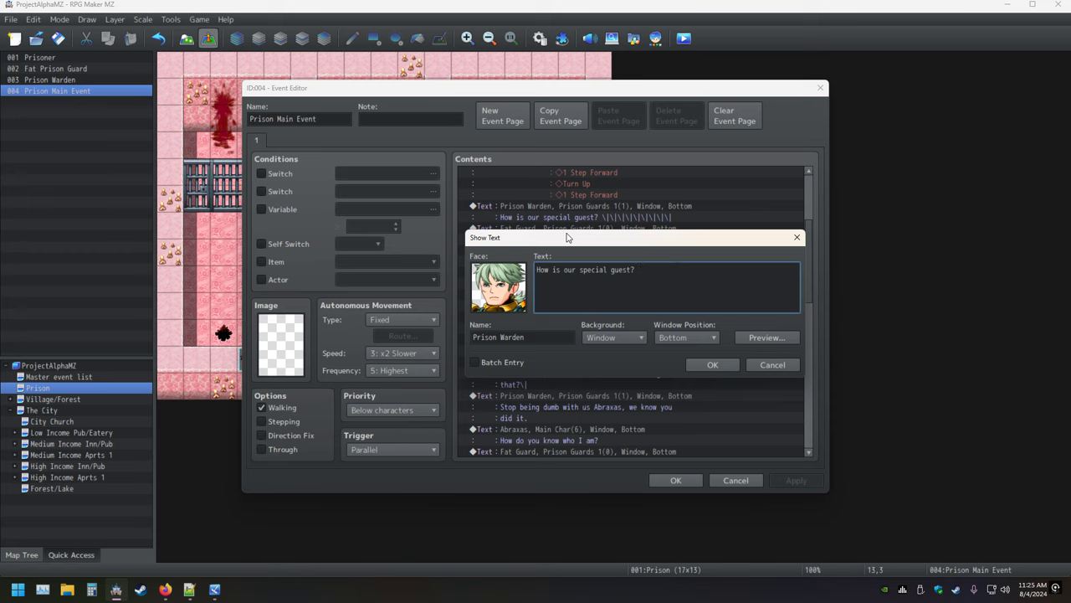
pyautogui.hotkey('ctrl', 'v')
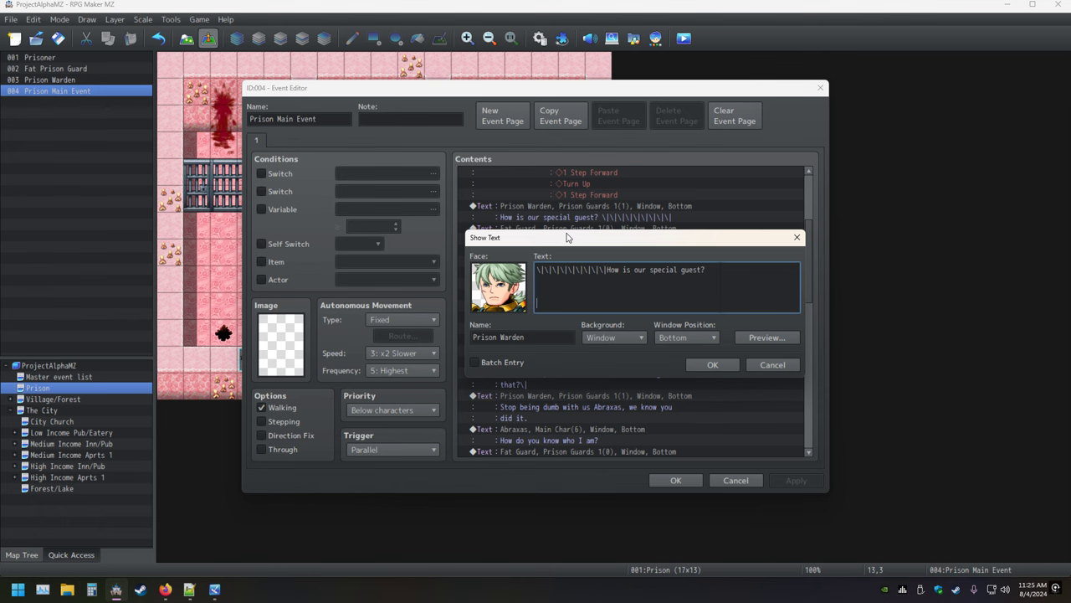
pyautogui.hotkey('ctrl', 'Return')
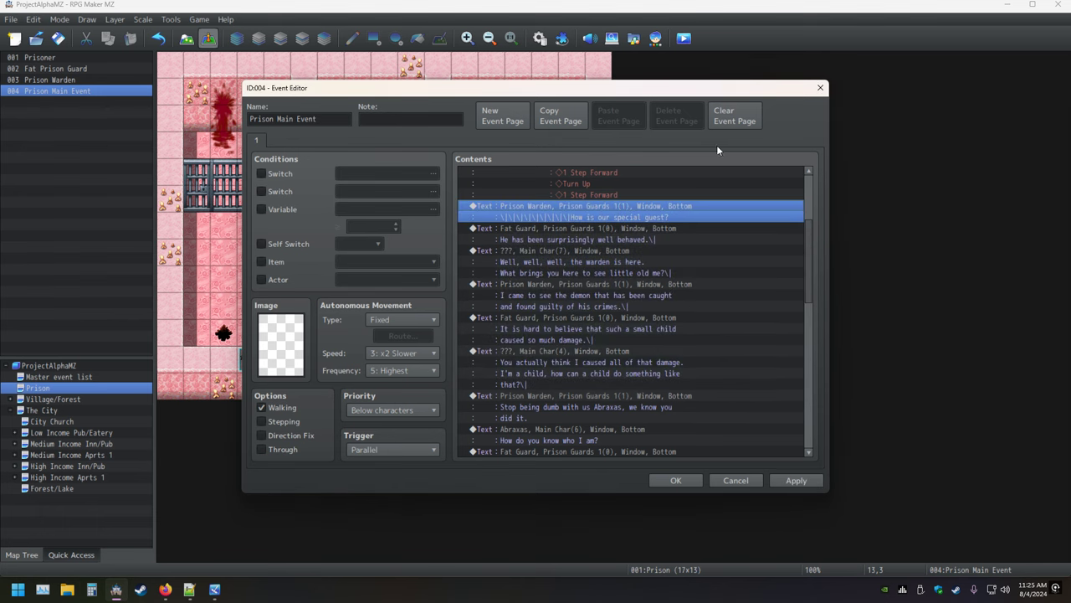
pyautogui.click(681, 480)
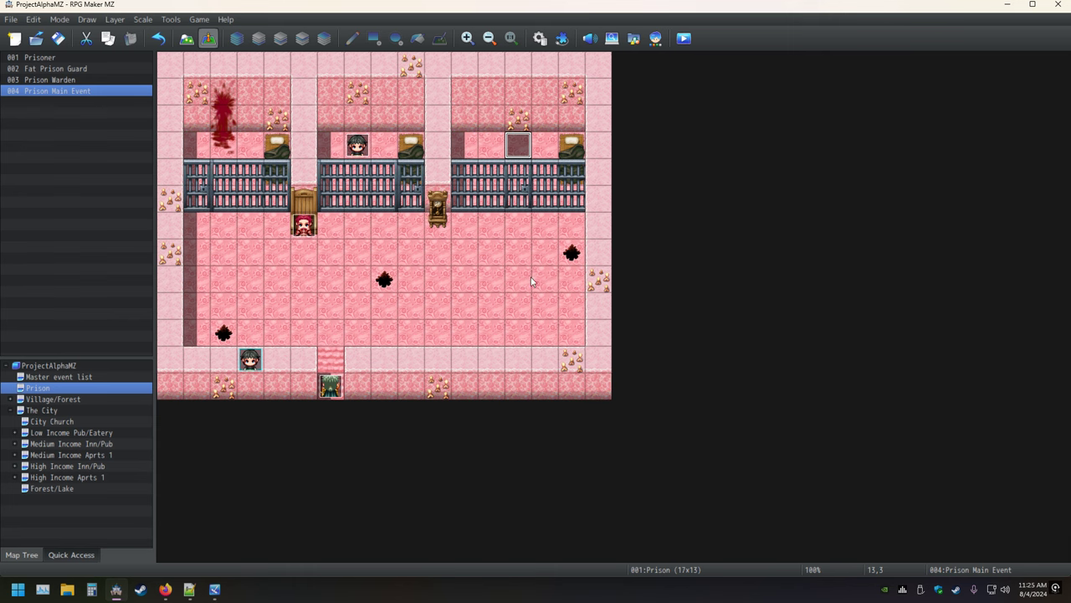
# Step: Save the game and playtest the Prison Warden's message with the \| codes placed before its text
pyautogui.click(684, 37)
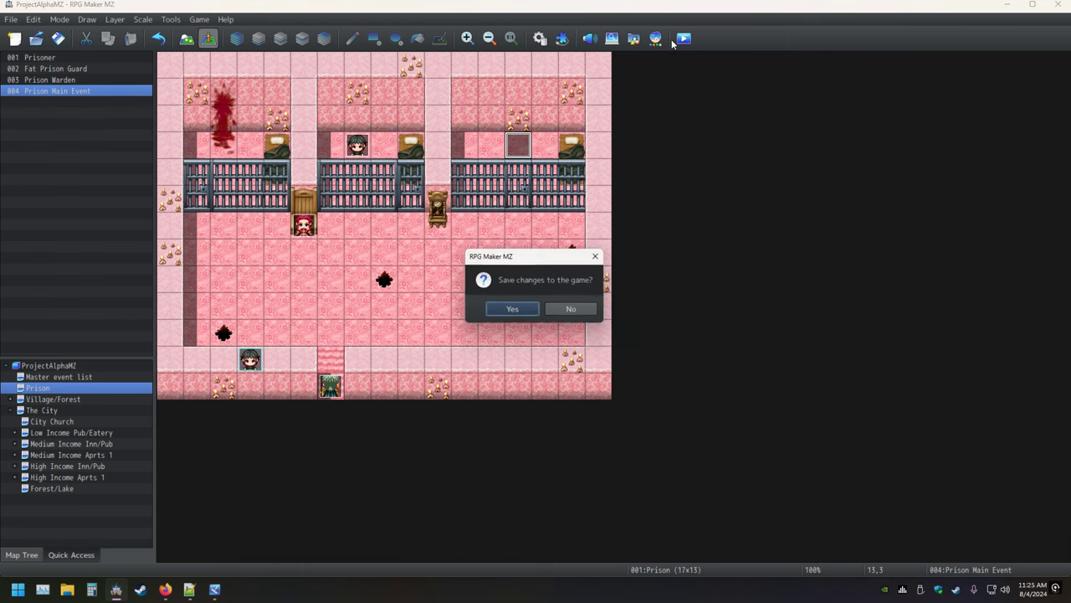
pyautogui.click(497, 307)
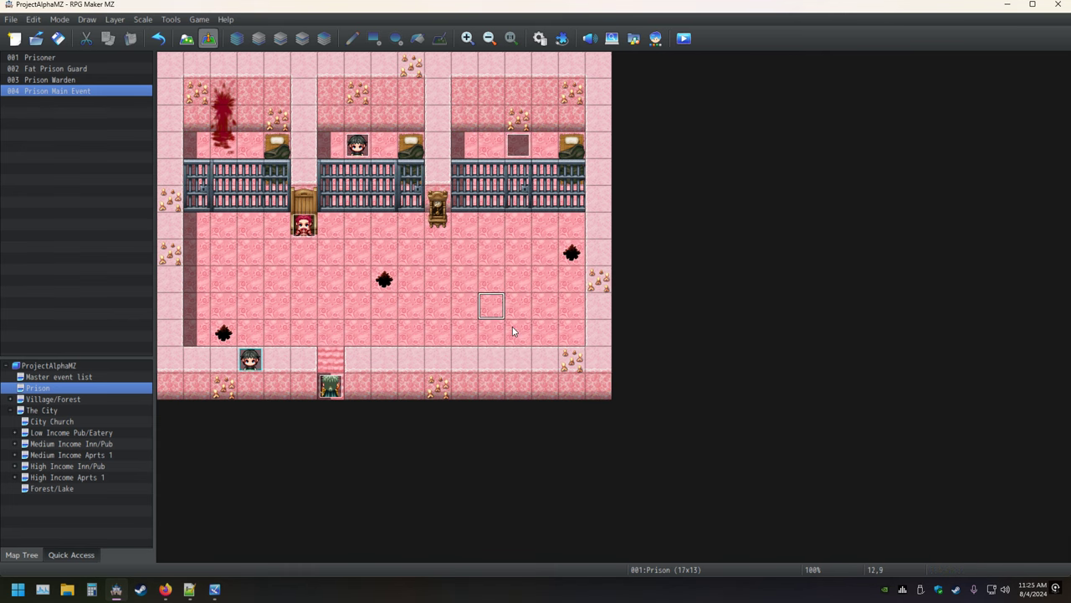
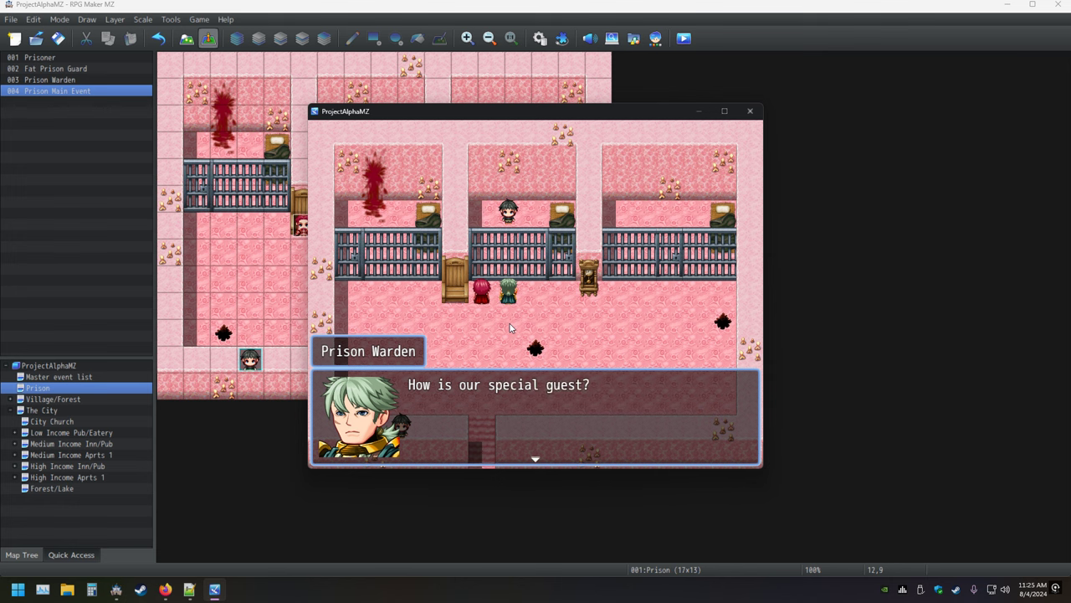
pyautogui.click(750, 110)
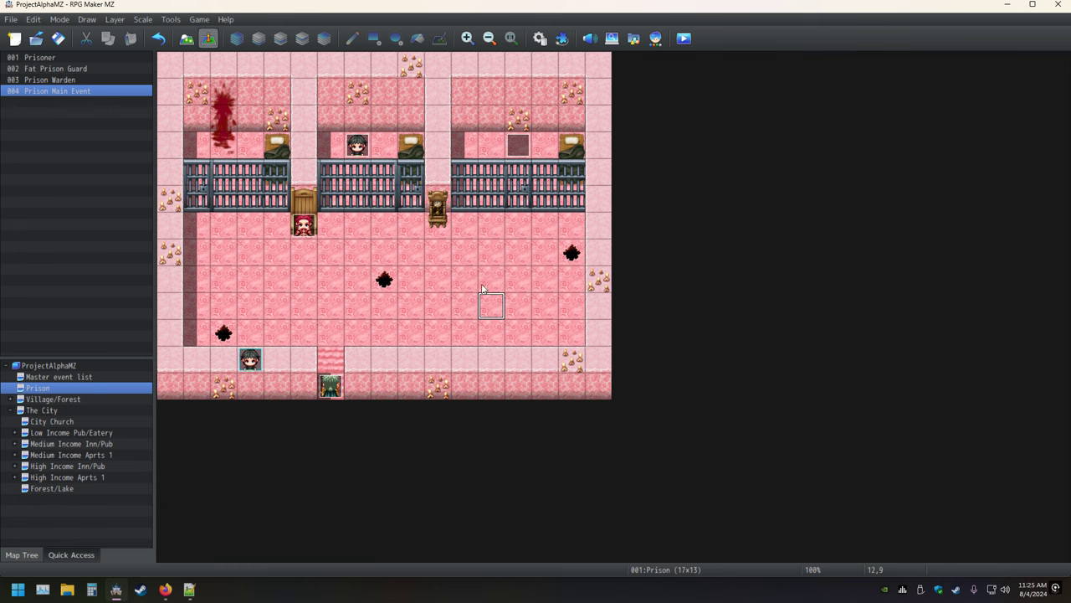
# Step: Replace the nine \| codes before the Prison Warden's "How is our special guest?" message with four \| codes after its text
pyautogui.doubleClick(527, 149)
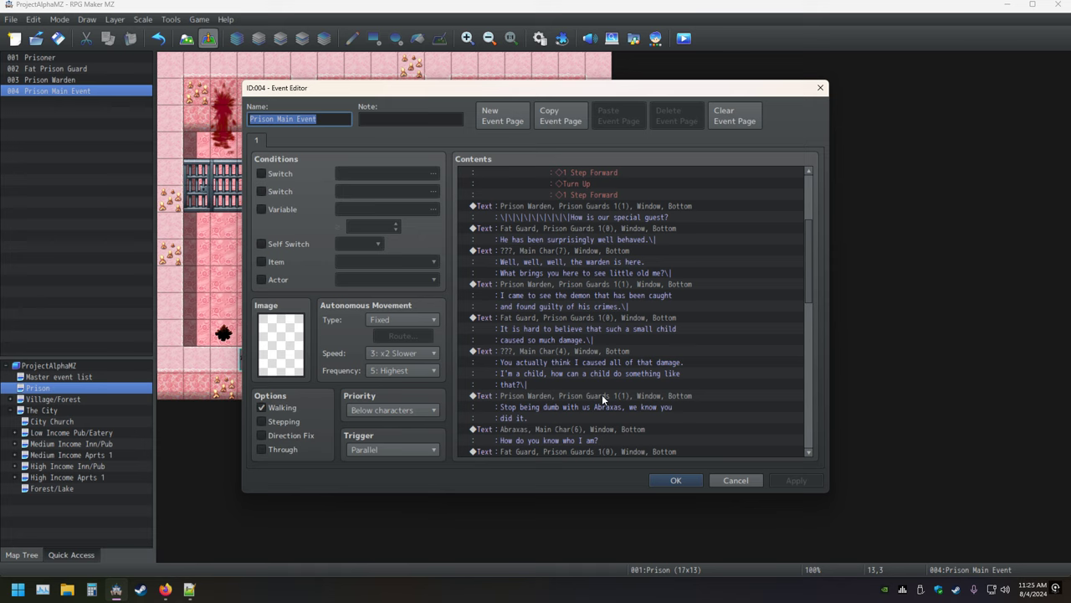
pyautogui.click(561, 206)
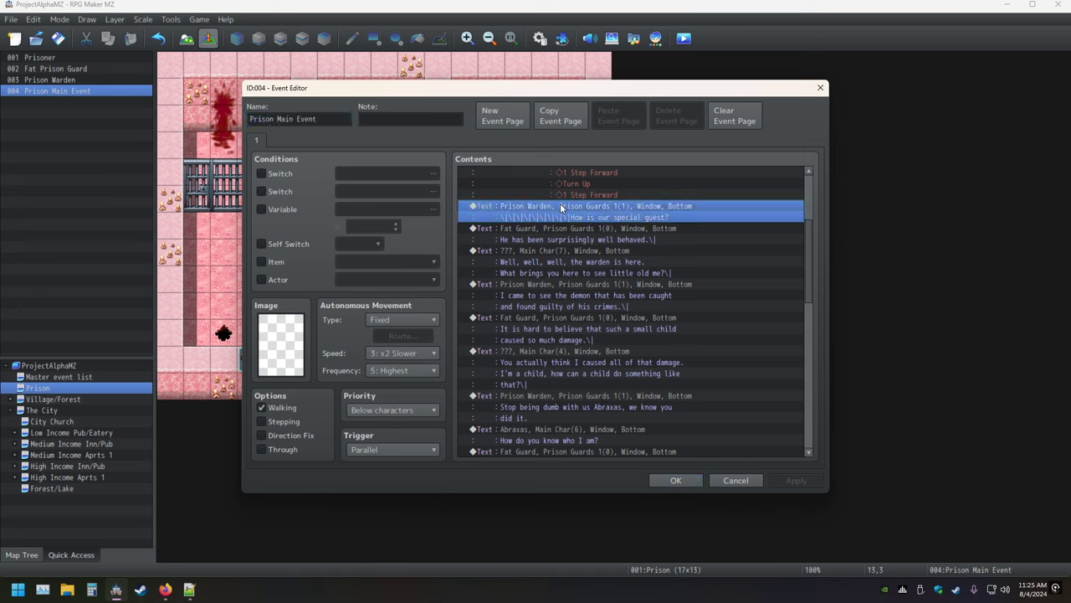
pyautogui.doubleClick(562, 206)
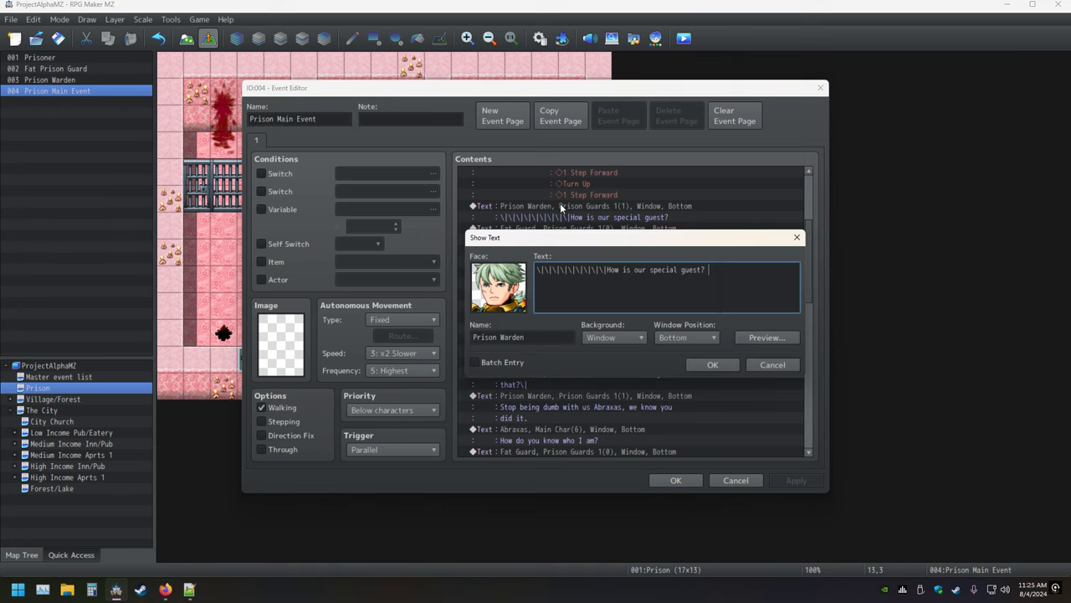
pyautogui.press('Delete')
pyautogui.press('Delete')
pyautogui.press('Delete')
pyautogui.press('Delete')
pyautogui.press('Delete')
pyautogui.press('Delete')
pyautogui.press('Delete')
pyautogui.press('Delete')
pyautogui.press('Delete')
pyautogui.press('Delete')
pyautogui.press('Delete')
pyautogui.press('Delete')
pyautogui.press('Delete')
pyautogui.press('Delete')
pyautogui.press('Delete')
pyautogui.press('Delete')
pyautogui.press('Delete')
pyautogui.press('Delete')
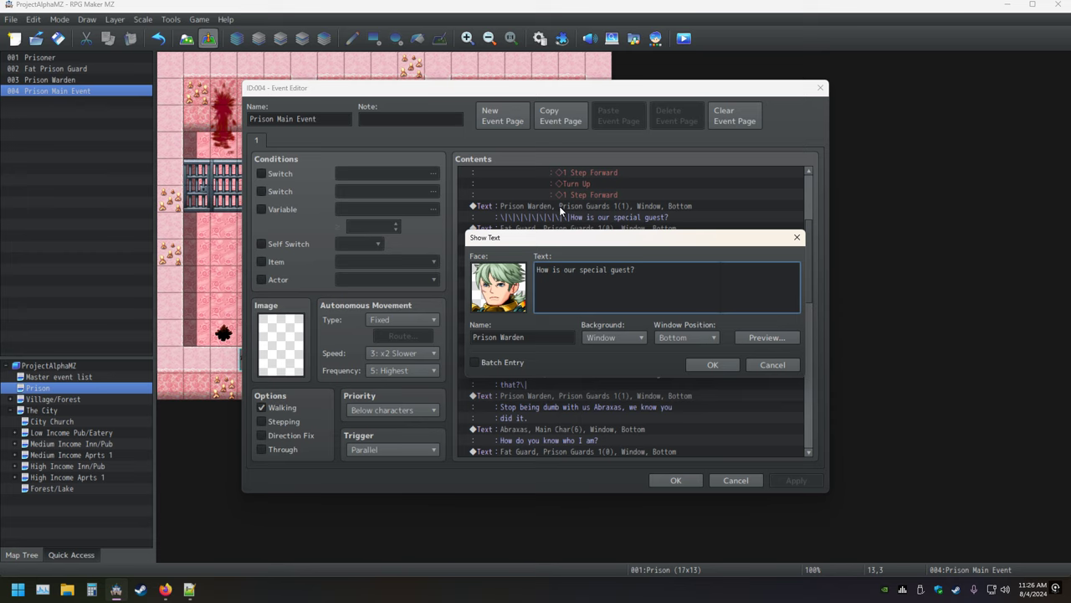
pyautogui.write('\\|\\|\\|\\|\\|\\|\\|\\|\\|')
pyautogui.press('BackSpace')
pyautogui.press('BackSpace')
pyautogui.press('BackSpace')
pyautogui.press('BackSpace')
pyautogui.press('BackSpace')
pyautogui.press('BackSpace')
pyautogui.press('BackSpace')
pyautogui.press('BackSpace')
pyautogui.hotkey('ctrl', 'Return')
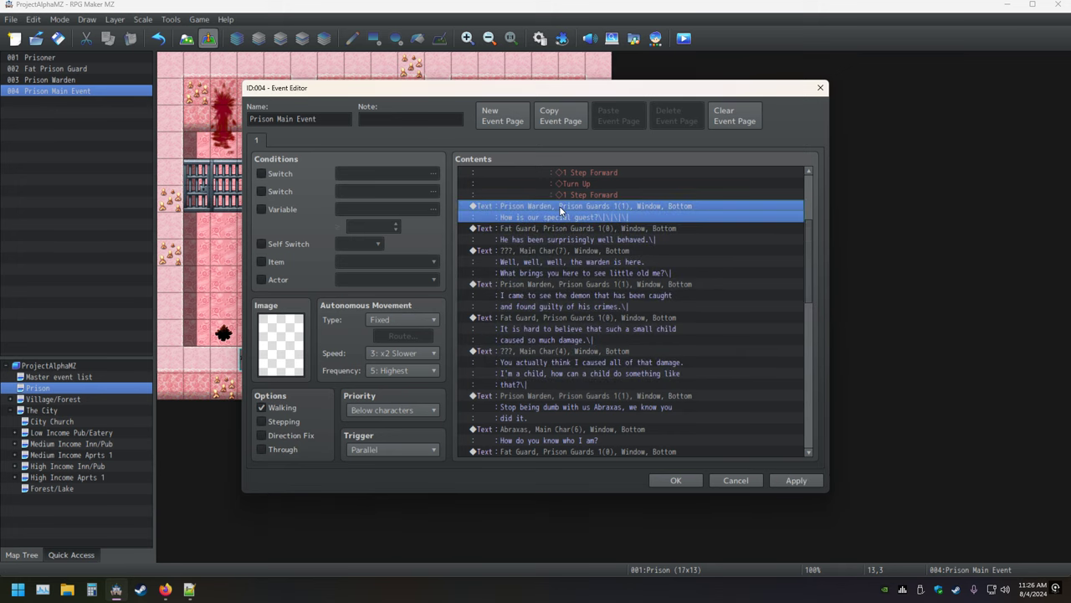
pyautogui.click(676, 481)
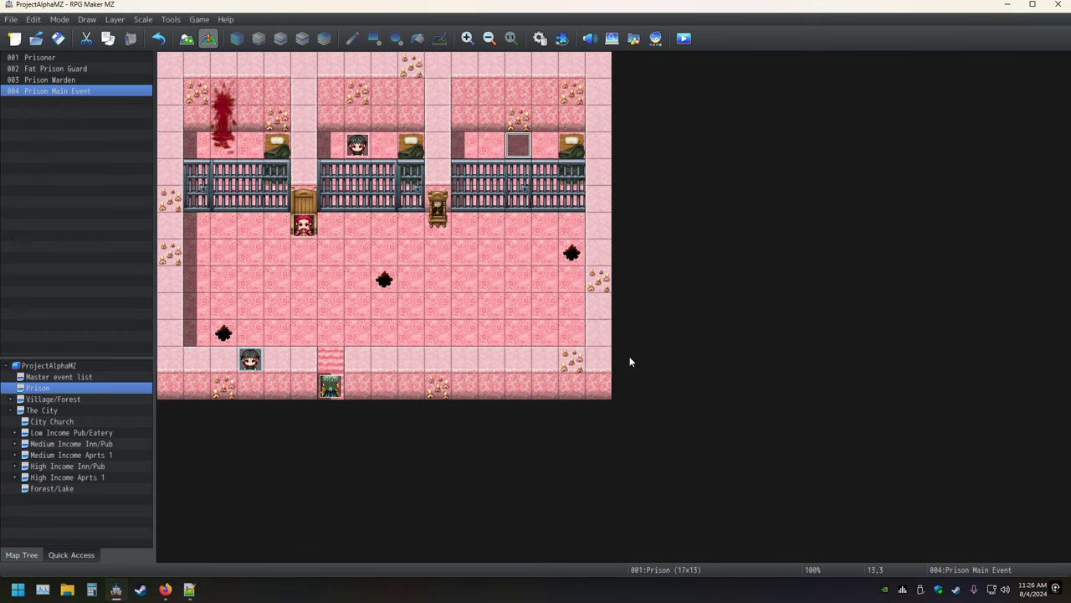
# Step: Save the game and playtest the opening prison dialogue with four trailing \| codes on the Prison Warden's message
pyautogui.click(684, 37)
pyautogui.click(523, 310)
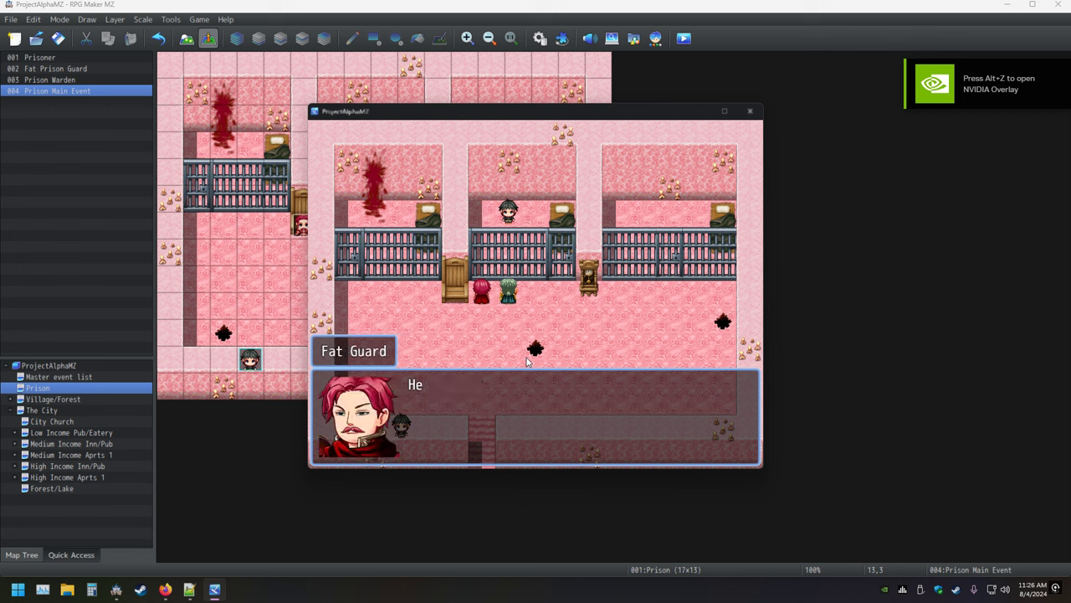
pyautogui.press('Return')
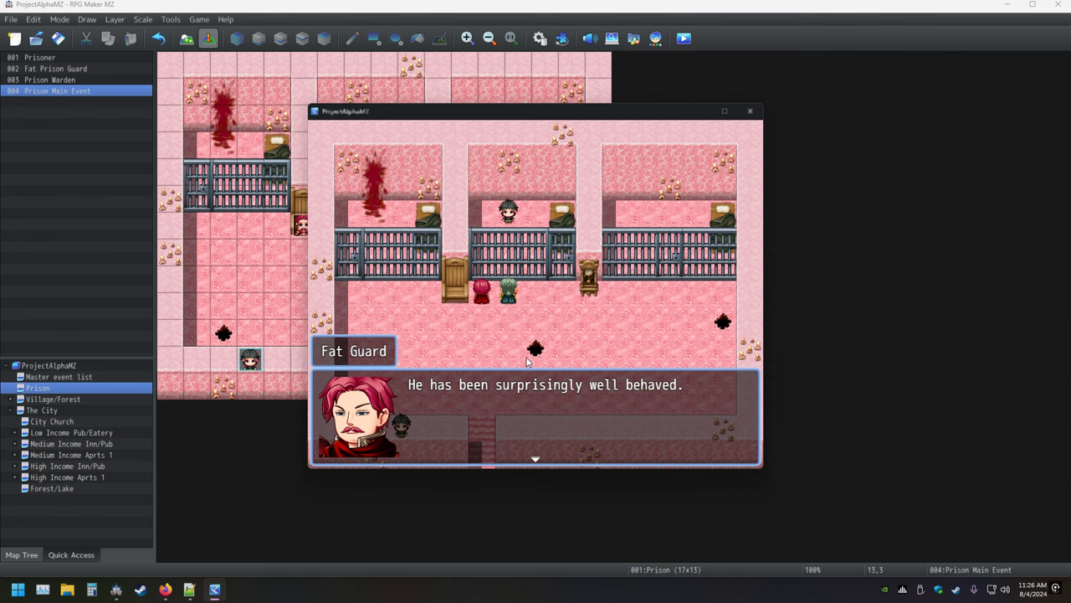
pyautogui.press('Return')
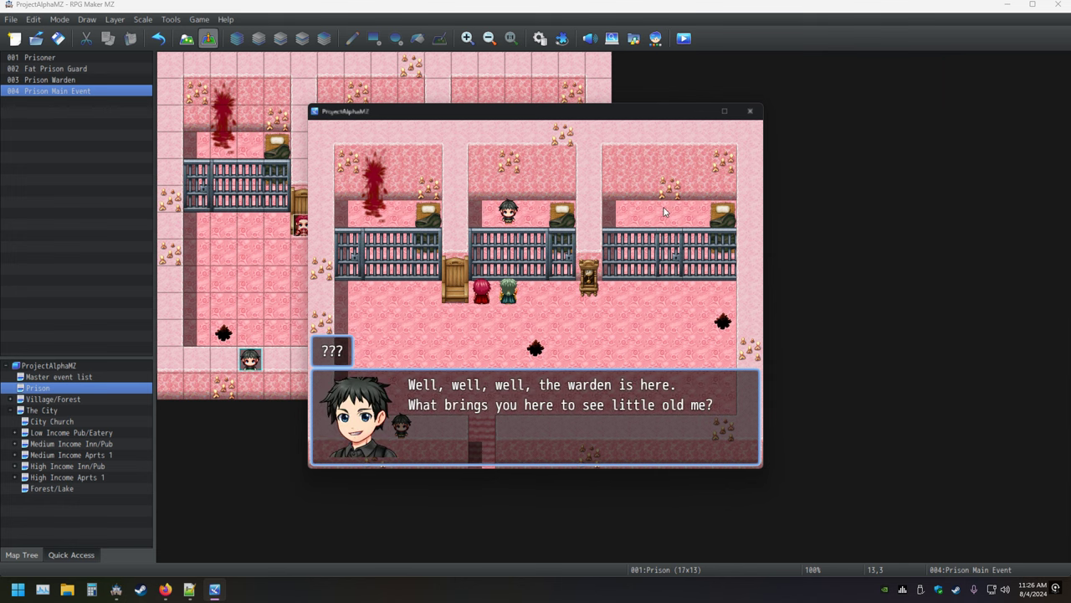
pyautogui.click(750, 110)
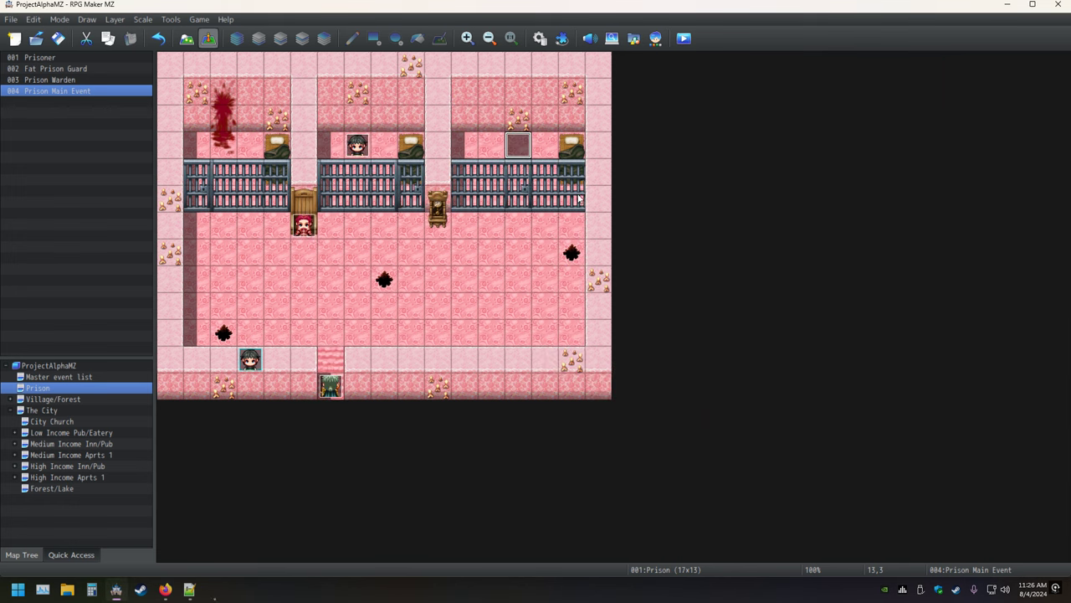
# Step: Open Prison Main Event for editing
pyautogui.doubleClick(521, 144)
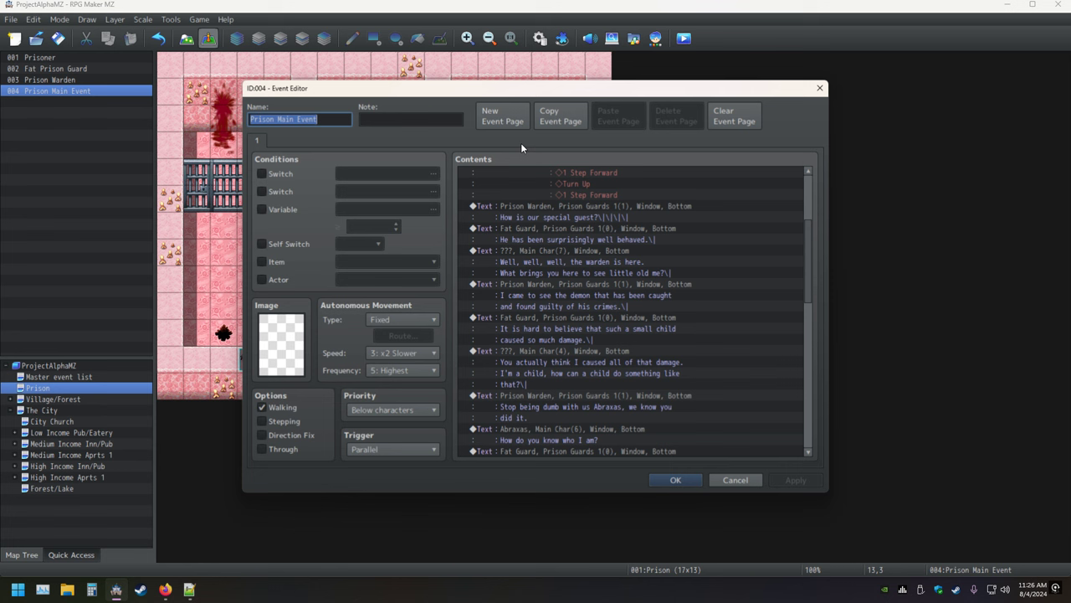
# Step: Shorten the pause after the Prison Warden's line "How is our special guest?" to \|\| and save the event
pyautogui.doubleClick(597, 205)
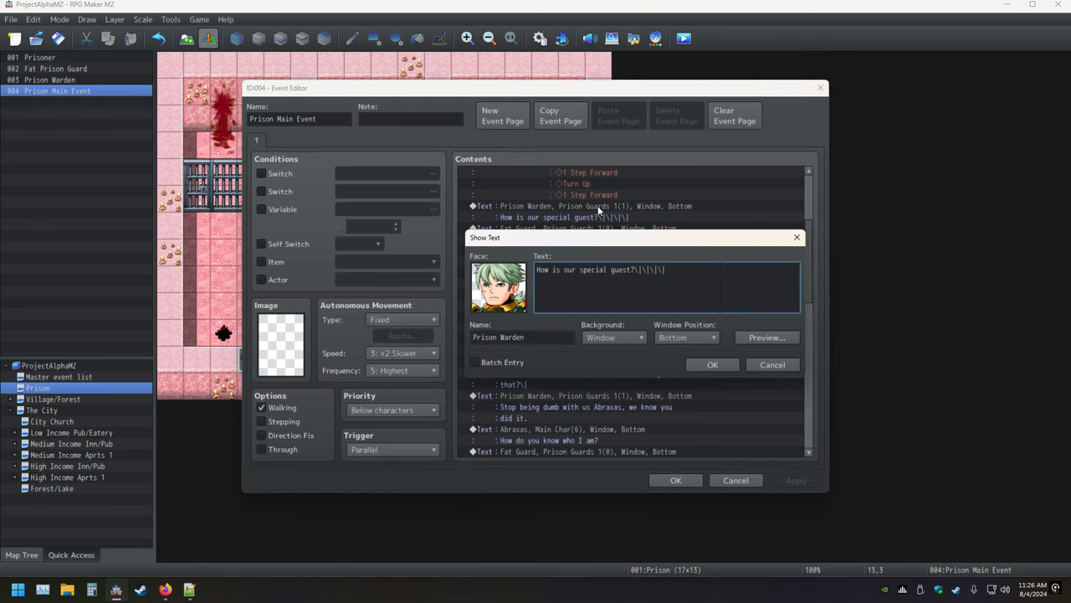
pyautogui.press('BackSpace')
pyautogui.press('BackSpace')
pyautogui.press('BackSpace')
pyautogui.press('BackSpace')
pyautogui.click(714, 366)
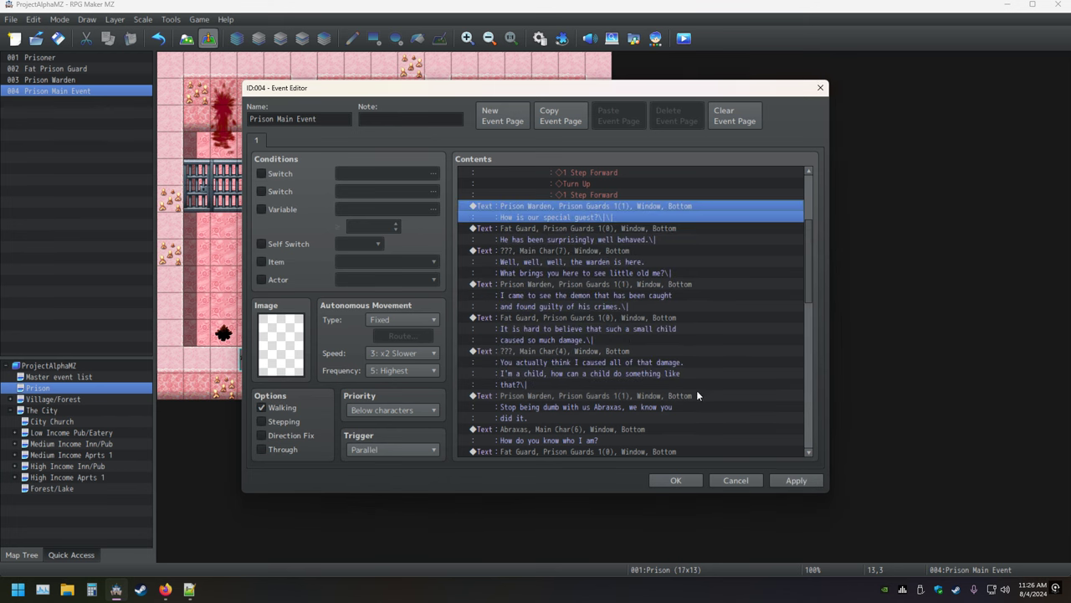
pyautogui.click(676, 480)
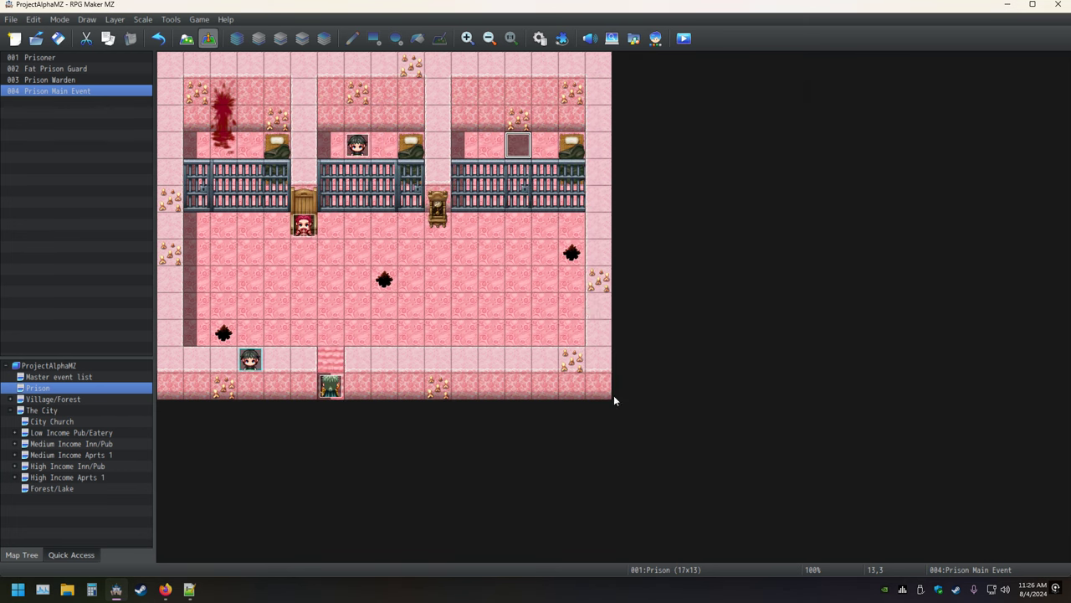
# Step: Playtest a new game to check the pause after the Prison Warden's first line, and review the Prison Main Event contents
pyautogui.click(684, 37)
pyautogui.click(513, 310)
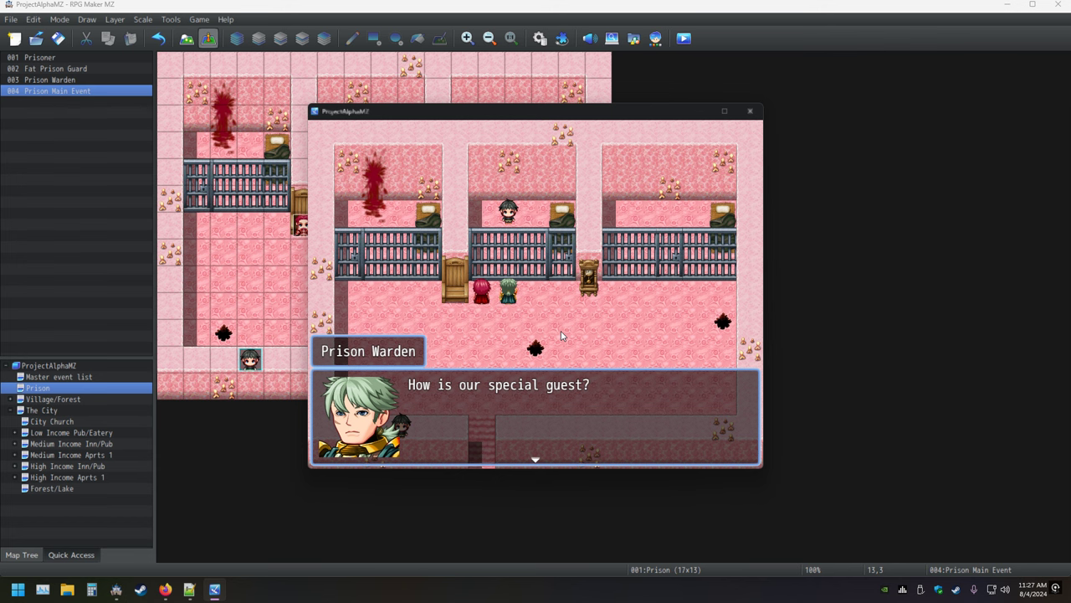
pyautogui.hotkey('alt', 'F4')
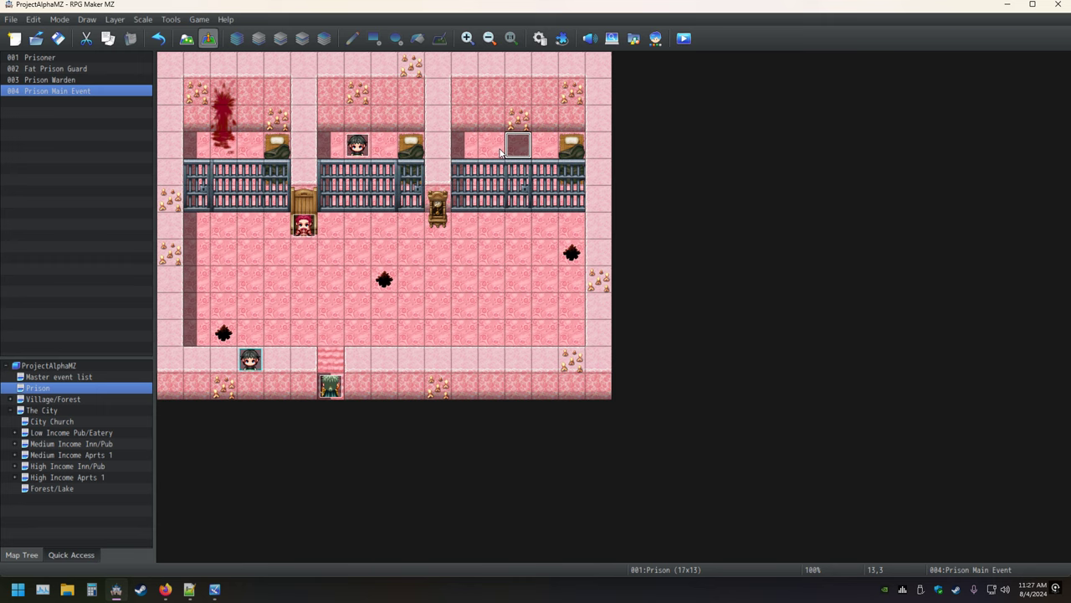
pyautogui.doubleClick(527, 143)
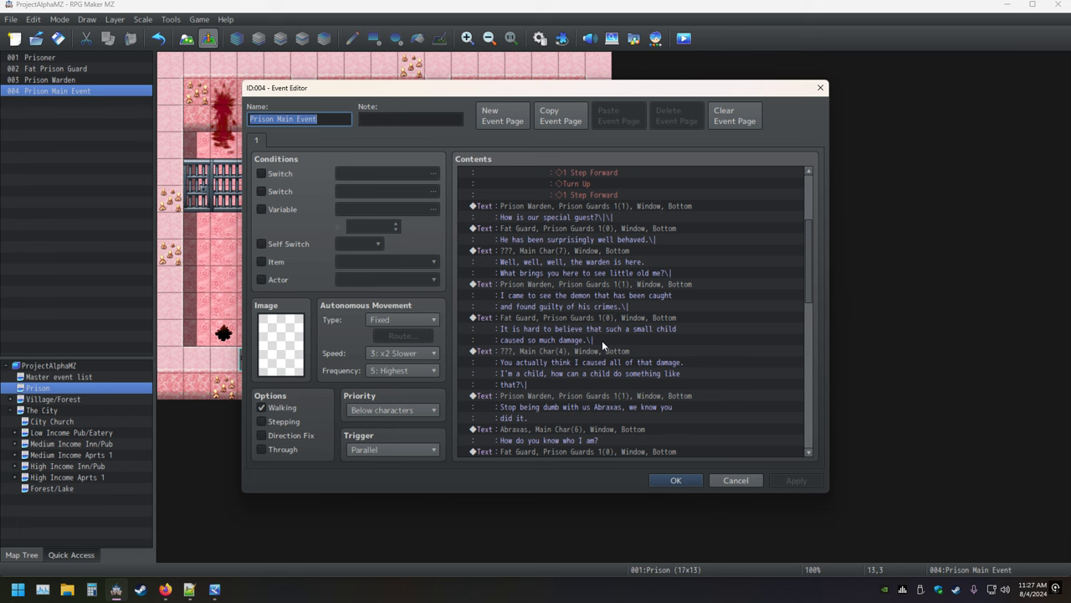
pyautogui.click(820, 87)
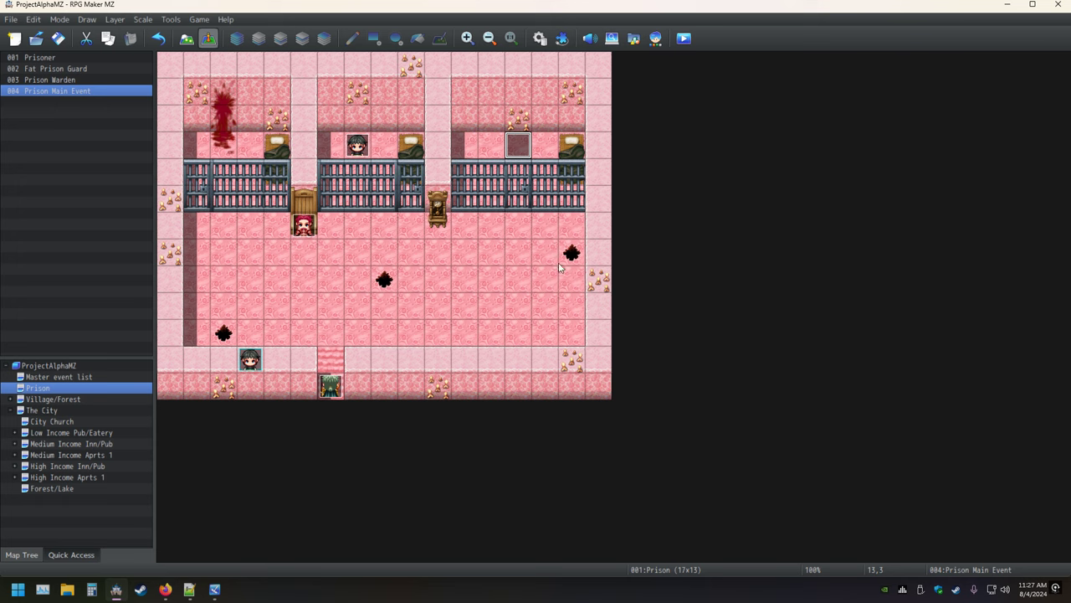
# Step: In the Prison Main Event, end the Fat Guard's line "He has been surprisingly well behaved." with the pause codes \|\|
pyautogui.doubleClick(519, 144)
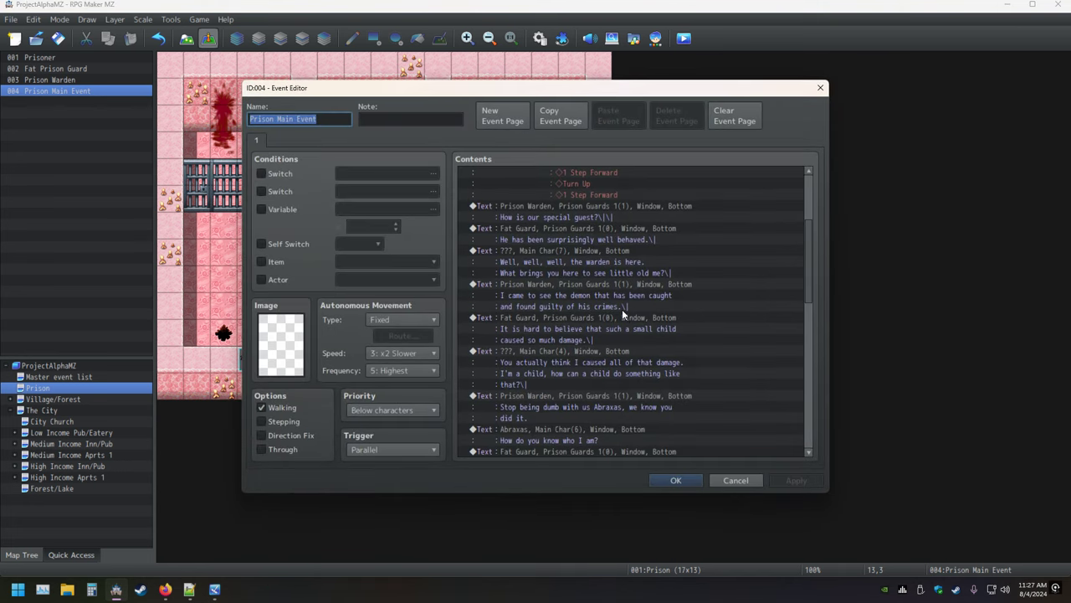
pyautogui.click(542, 227)
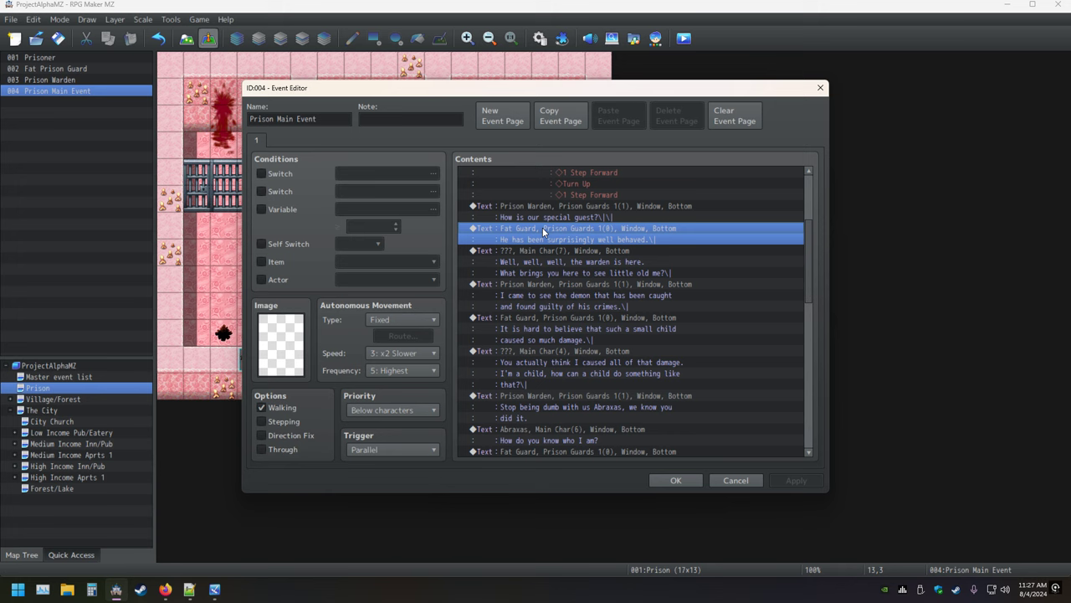
pyautogui.press('Insert')
pyautogui.click(785, 122)
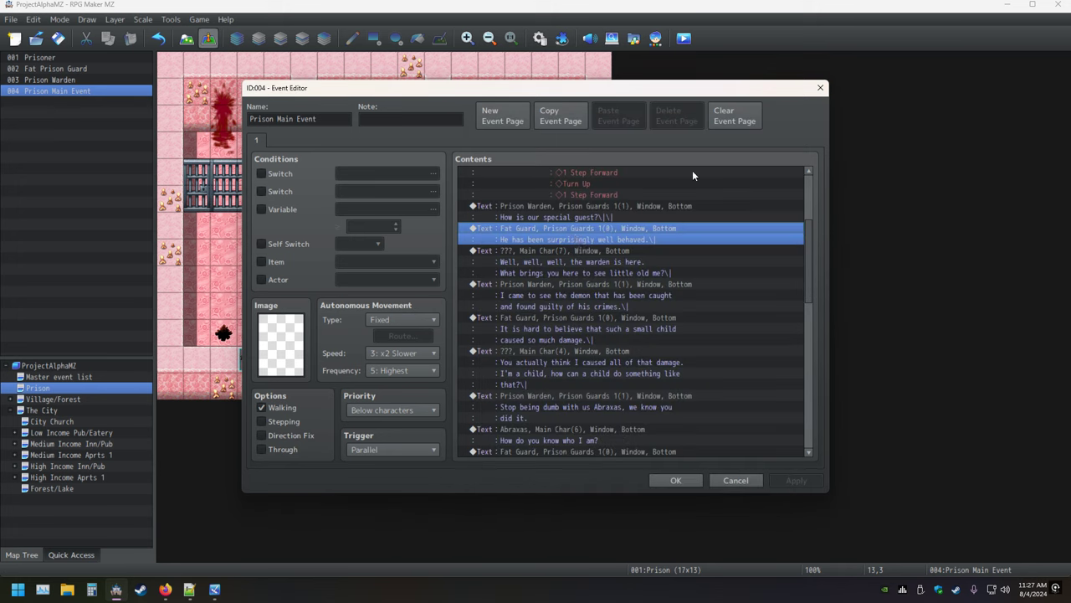
pyautogui.doubleClick(565, 226)
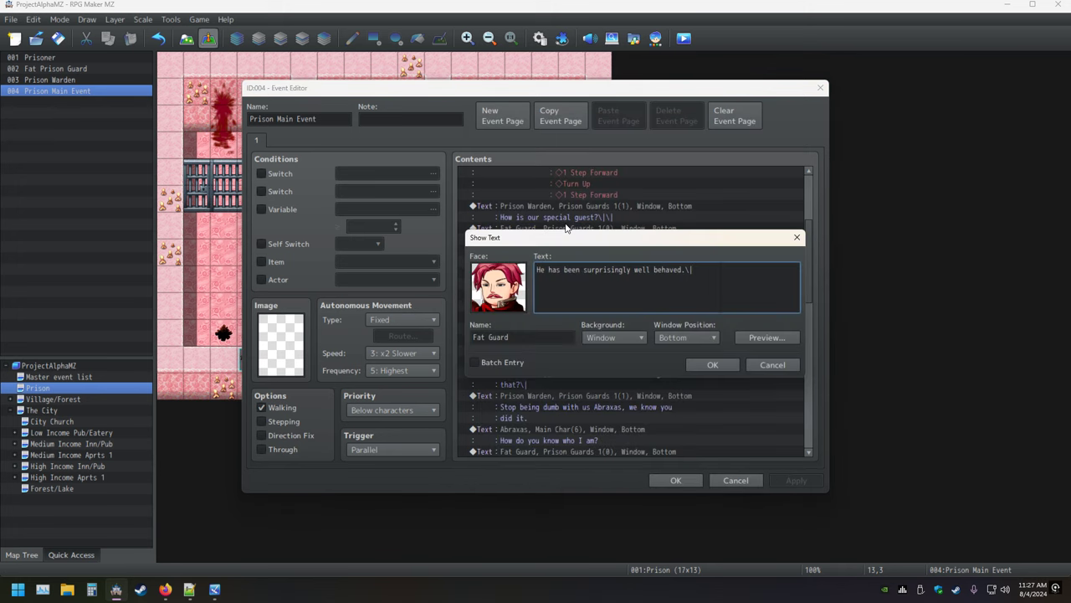
pyautogui.press('BackSpace')
pyautogui.press('BackSpace')
pyautogui.press('BackSpace')
pyautogui.write('.\\|\\|\\|\\|\\|\\|\\|\\|\\|')
pyautogui.press('BackSpace')
pyautogui.press('BackSpace')
pyautogui.press('BackSpace')
pyautogui.press('BackSpace')
pyautogui.press('BackSpace')
pyautogui.press('BackSpace')
pyautogui.press('BackSpace')
pyautogui.press('BackSpace')
pyautogui.press('BackSpace')
pyautogui.press('BackSpace')
pyautogui.press('BackSpace')
pyautogui.press('BackSpace')
pyautogui.press('BackSpace')
pyautogui.press('BackSpace')
pyautogui.press('BackSpace')
pyautogui.press('BackSpace')
pyautogui.press('BackSpace')
pyautogui.write('|\\|')
pyautogui.hotkey('ctrl', 'Return')
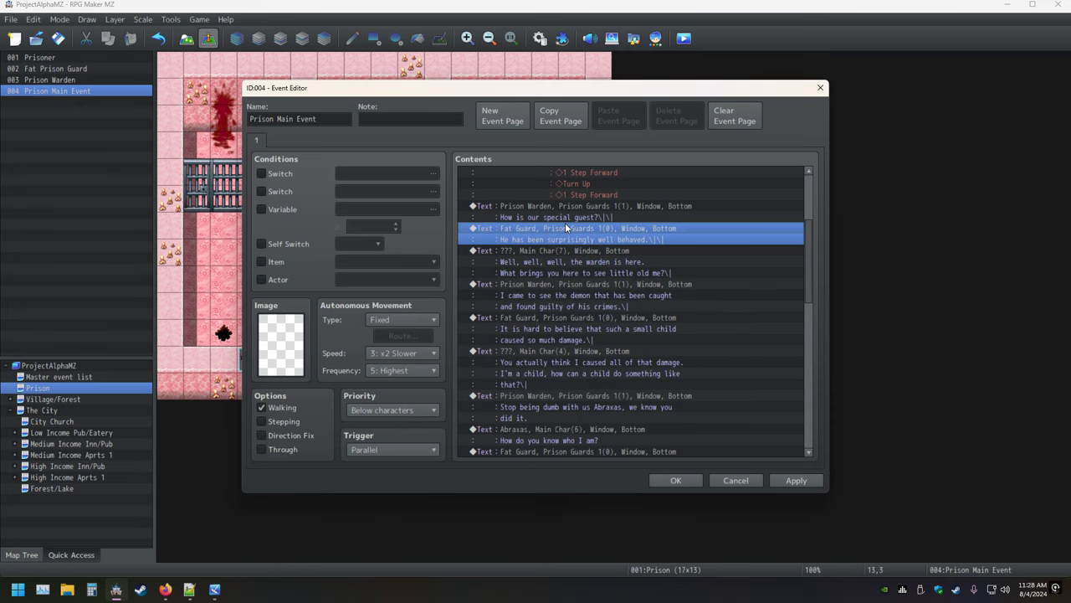
# Step: Add another \| pause code after the ??? character's line "What brings you here to see little old me?"
pyautogui.press('Down')
pyautogui.press('Return')
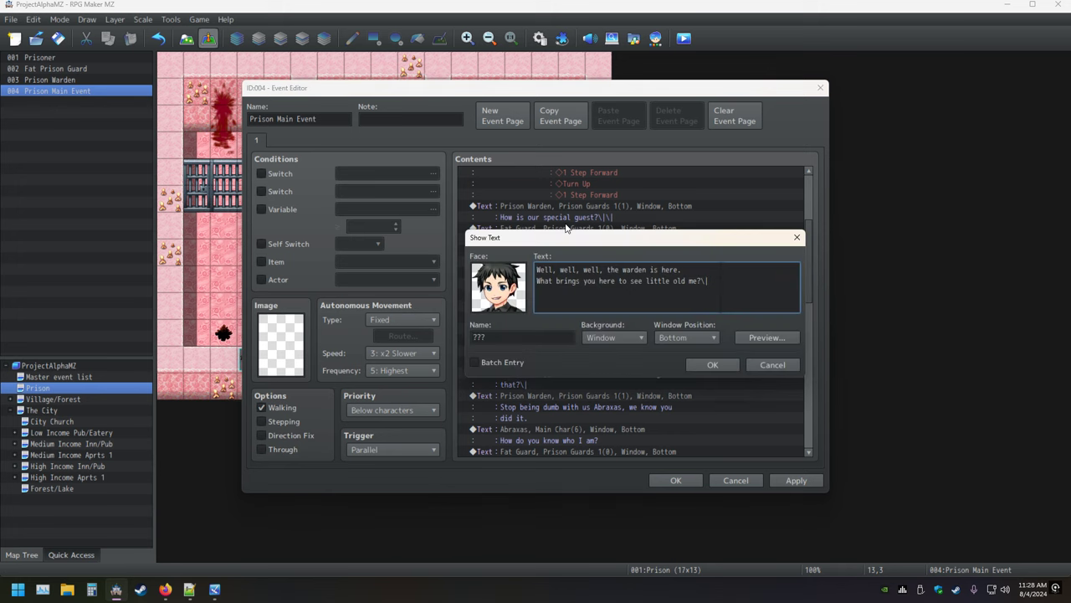
pyautogui.write('\\|')
pyautogui.hotkey('ctrl', 'Return')
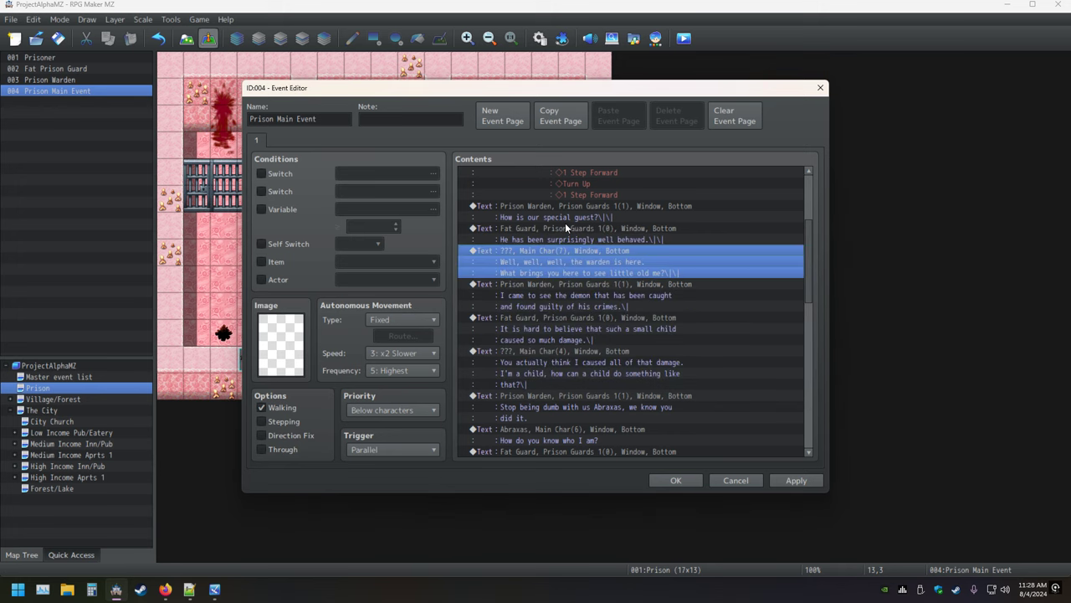
# Step: Add another \| pause code after the Prison Warden's line ending "and found guilty of his crimes."
pyautogui.press('Down')
pyautogui.press('Insert')
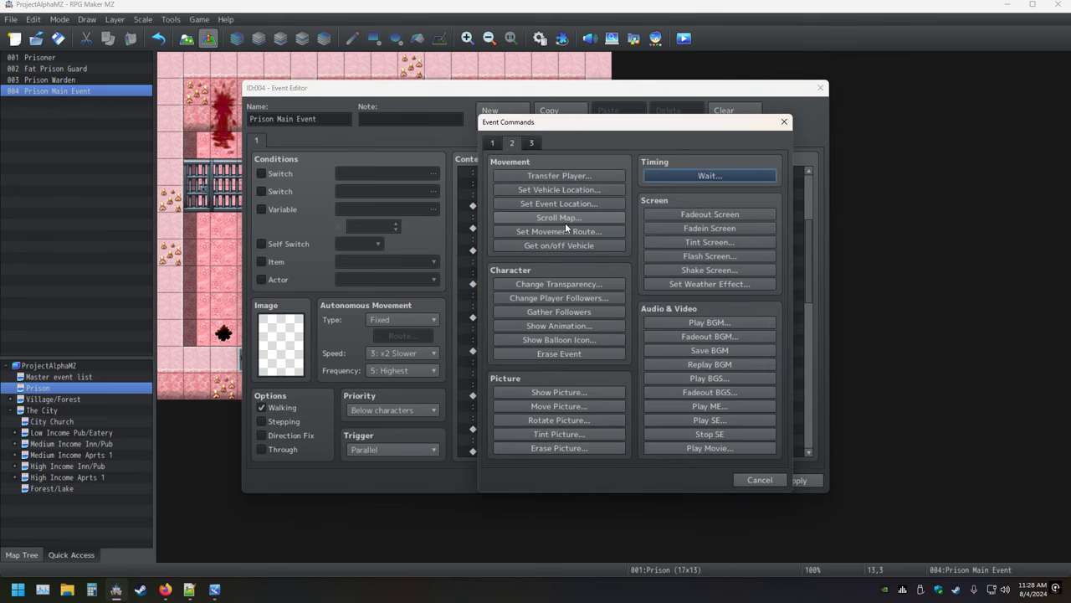
pyautogui.press('Escape')
pyautogui.press('Return')
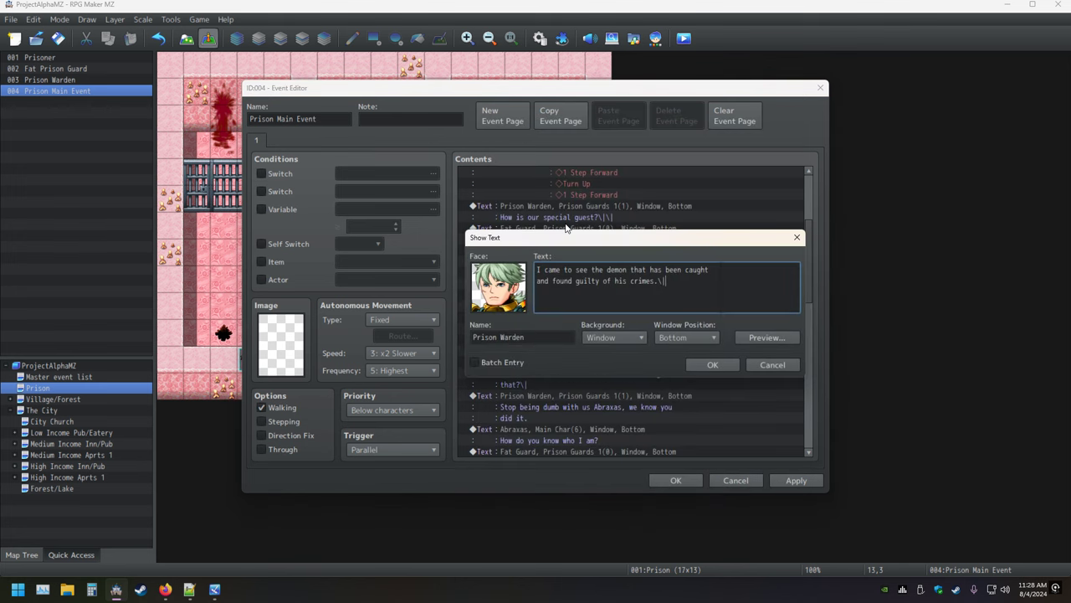
pyautogui.write('\\|')
pyautogui.hotkey('ctrl', 'Return')
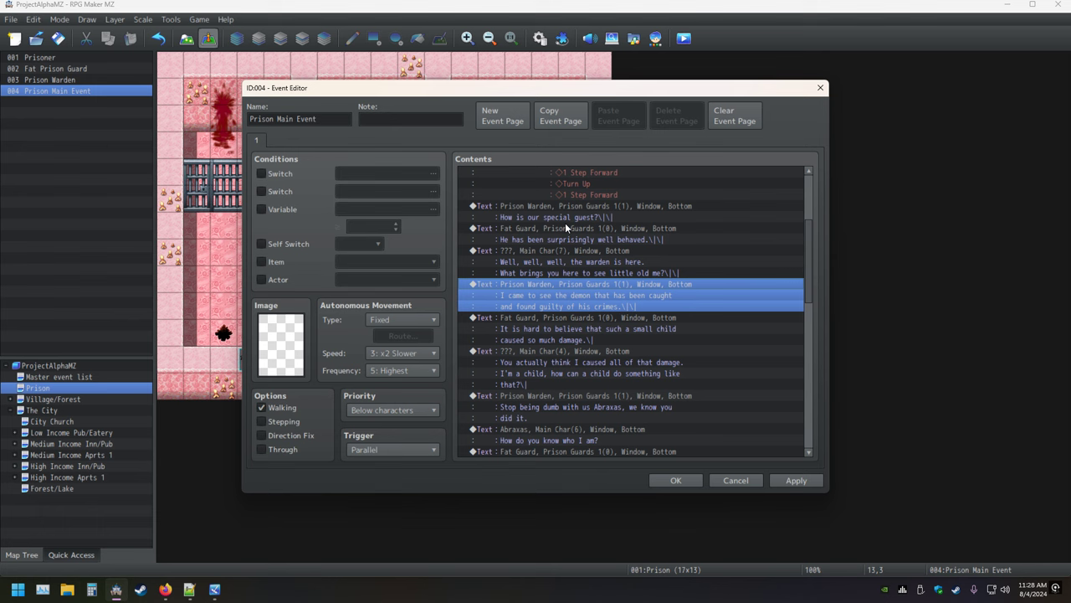
# Step: End the Fat Guard's line "It is hard to believe that such a small child caused so much damage." with \|\|
pyautogui.press('Down')
pyautogui.press('Return')
pyautogui.write('\\|\\|')
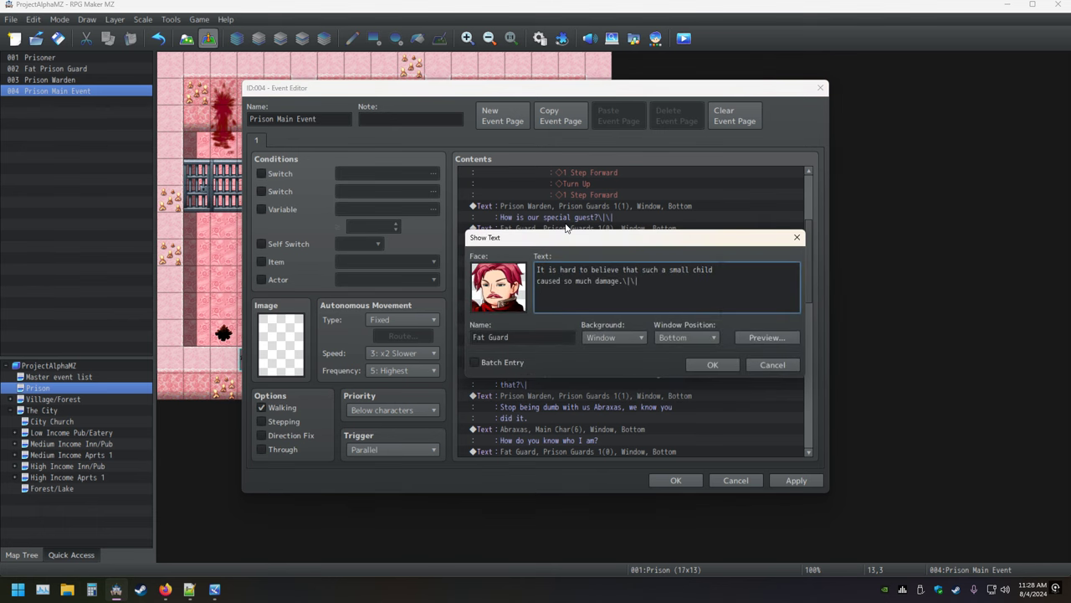
pyautogui.hotkey('ctrl', 'Return')
# Step: Add another \| pause code after the ??? character's line "how can a child do something like that?" and save the event
pyautogui.press('Down')
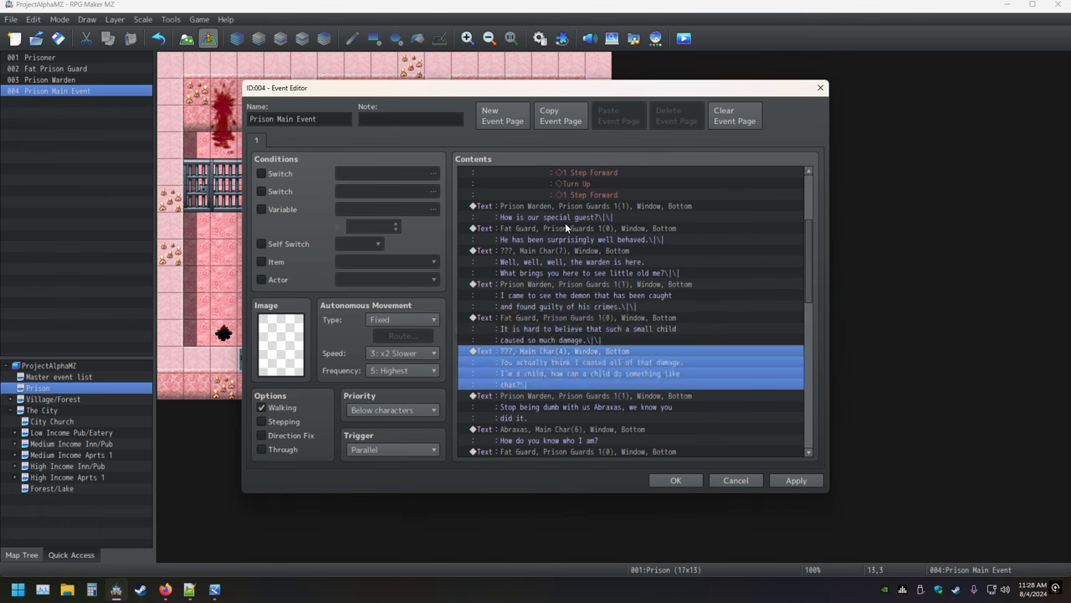
pyautogui.press('Insert')
pyautogui.press('Escape')
pyautogui.press('Return')
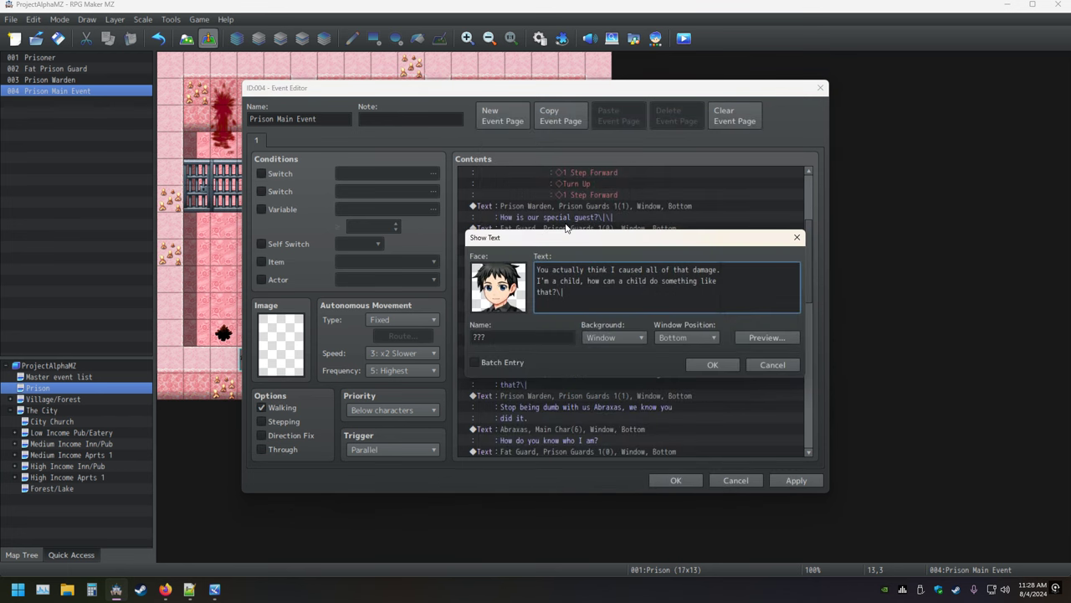
pyautogui.write('\\|')
pyautogui.hotkey('ctrl', 'Return')
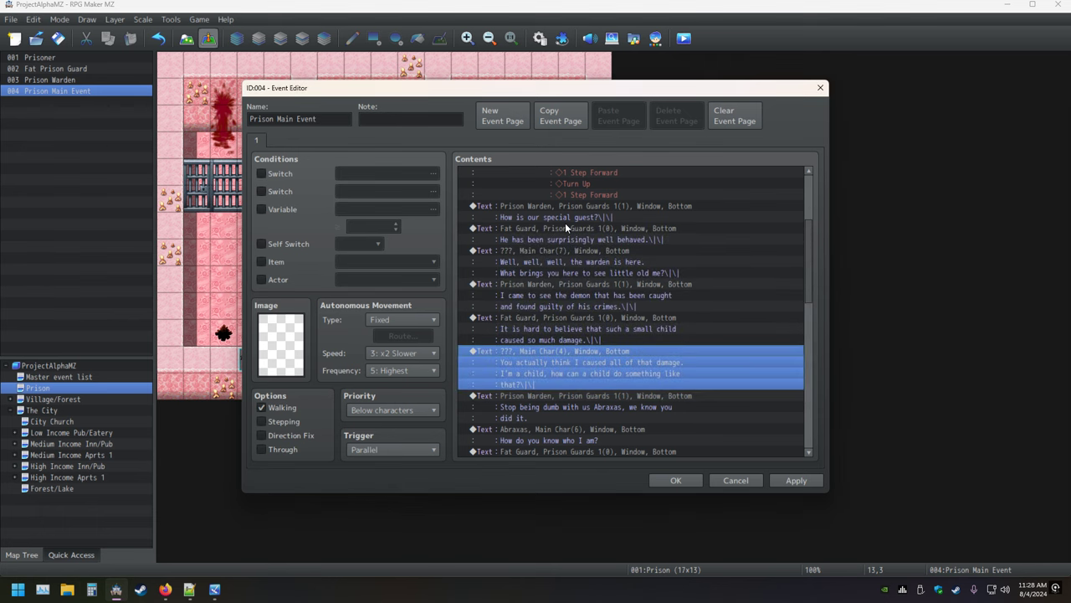
pyautogui.press('Down')
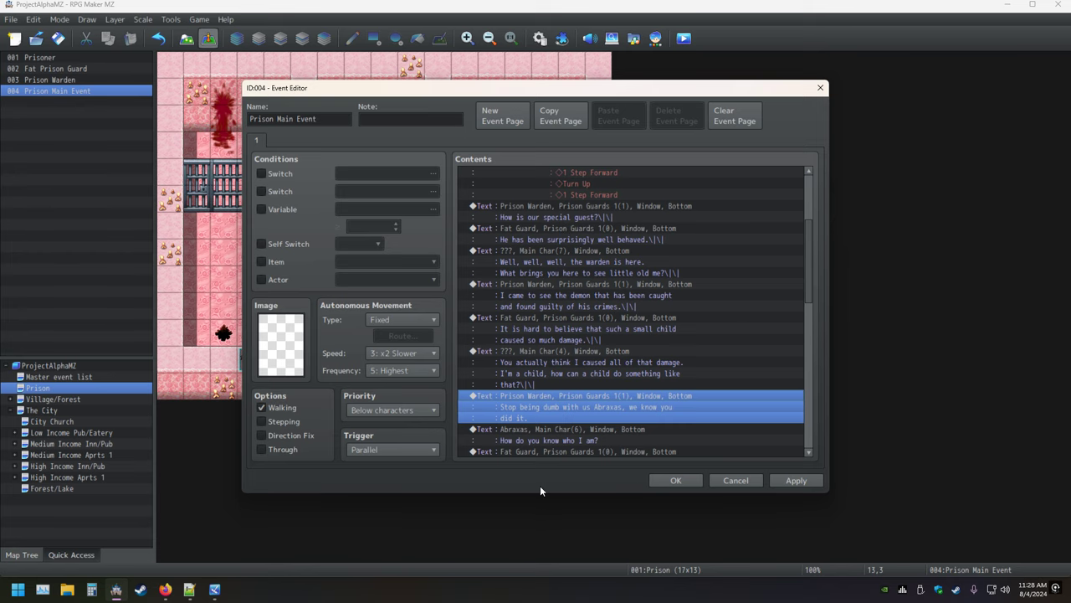
pyautogui.click(678, 482)
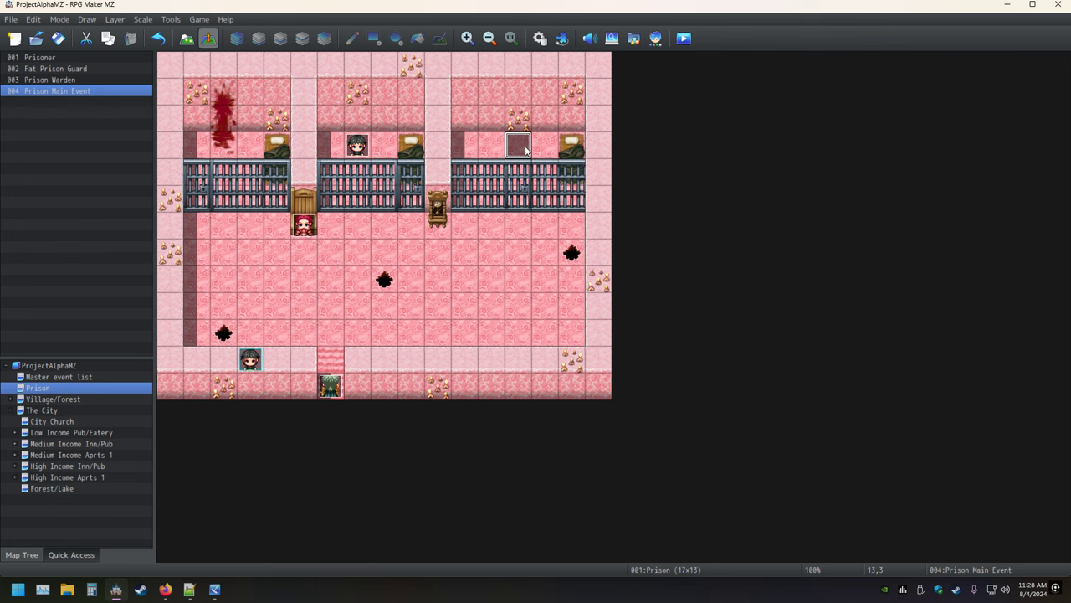
# Step: Playtest a new game through the prison dialogue up to "How do you know who I am?" to check the pauses, and close it
pyautogui.click(684, 38)
pyautogui.click(528, 308)
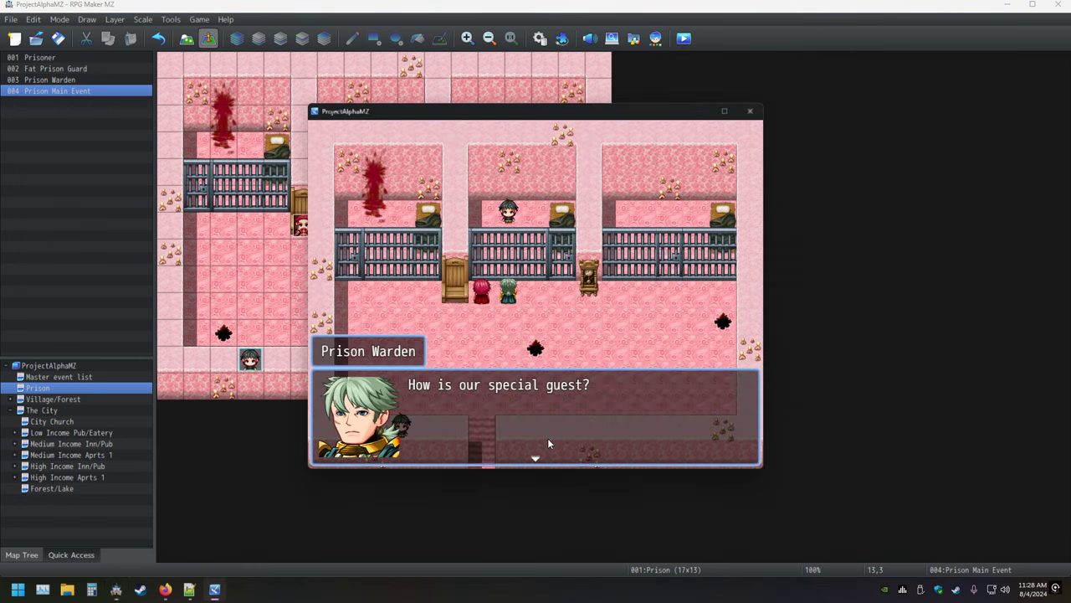
pyautogui.click(547, 443)
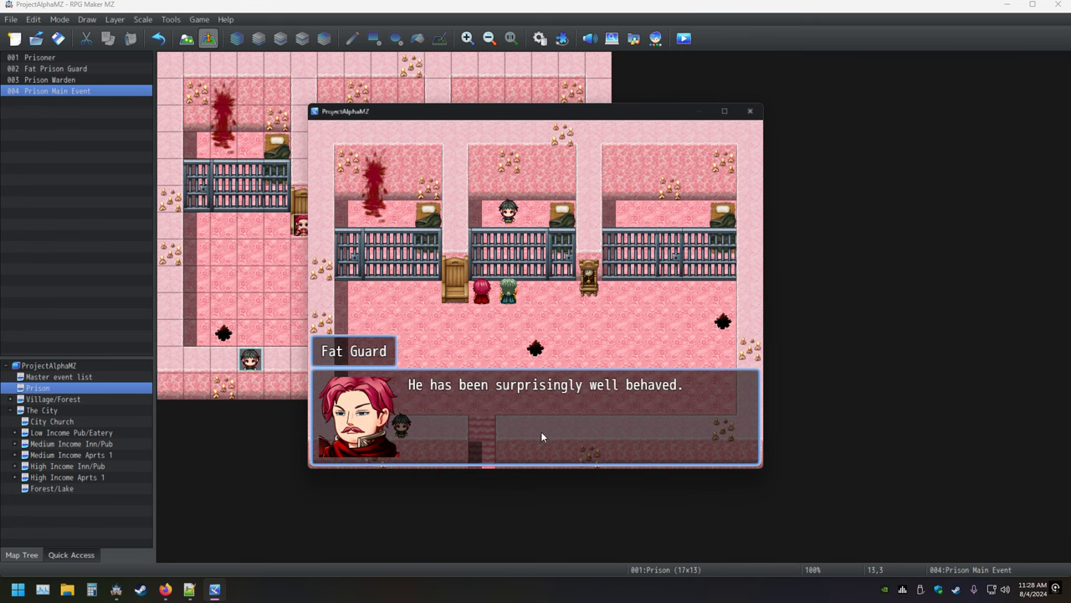
pyautogui.click(538, 428)
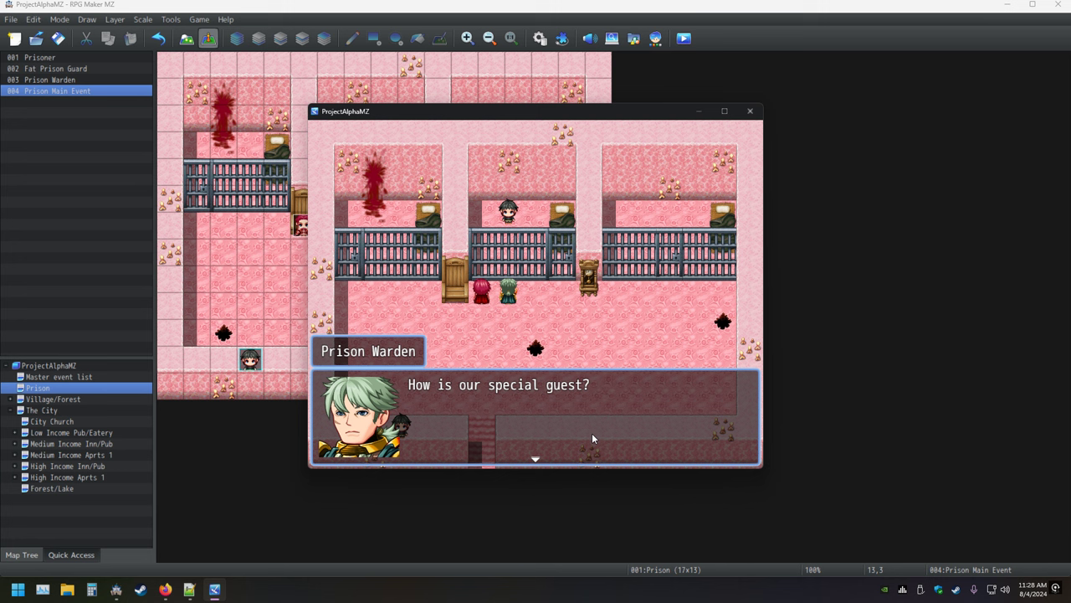
pyautogui.click(627, 427)
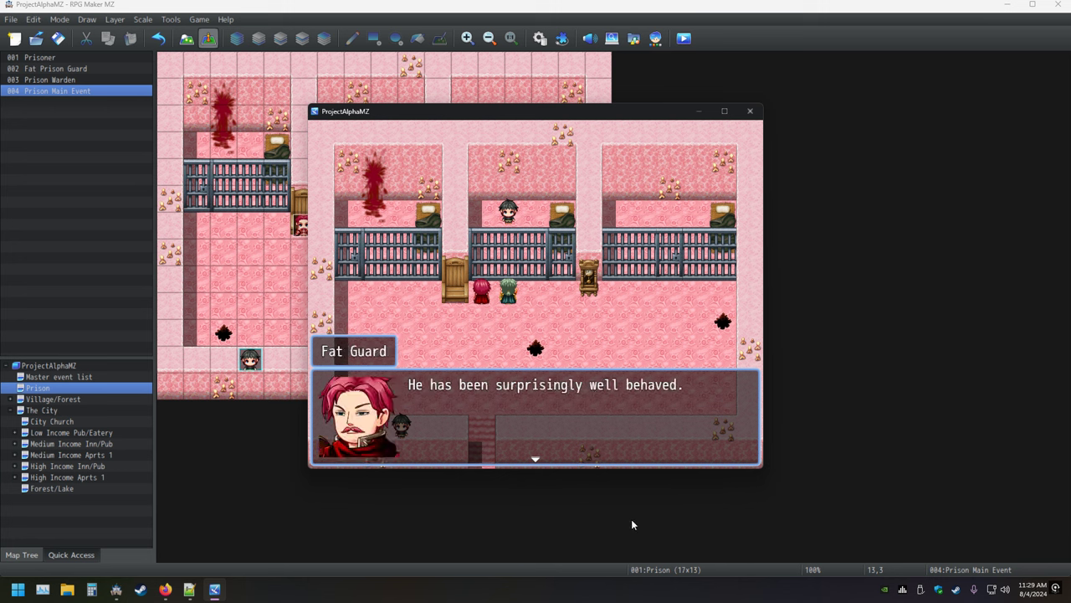
pyautogui.press('Return')
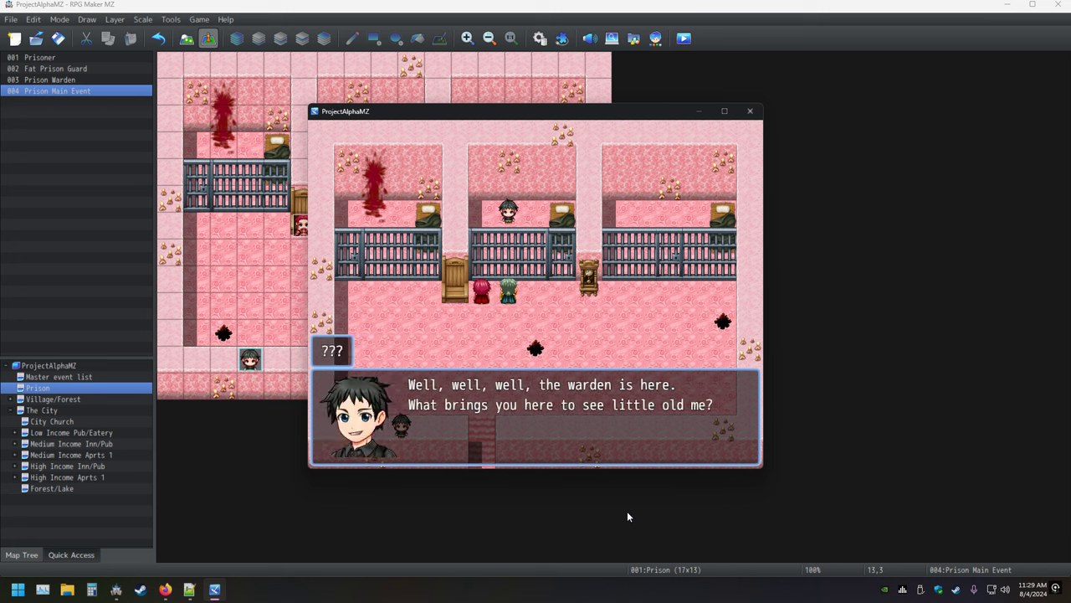
pyautogui.press('Return')
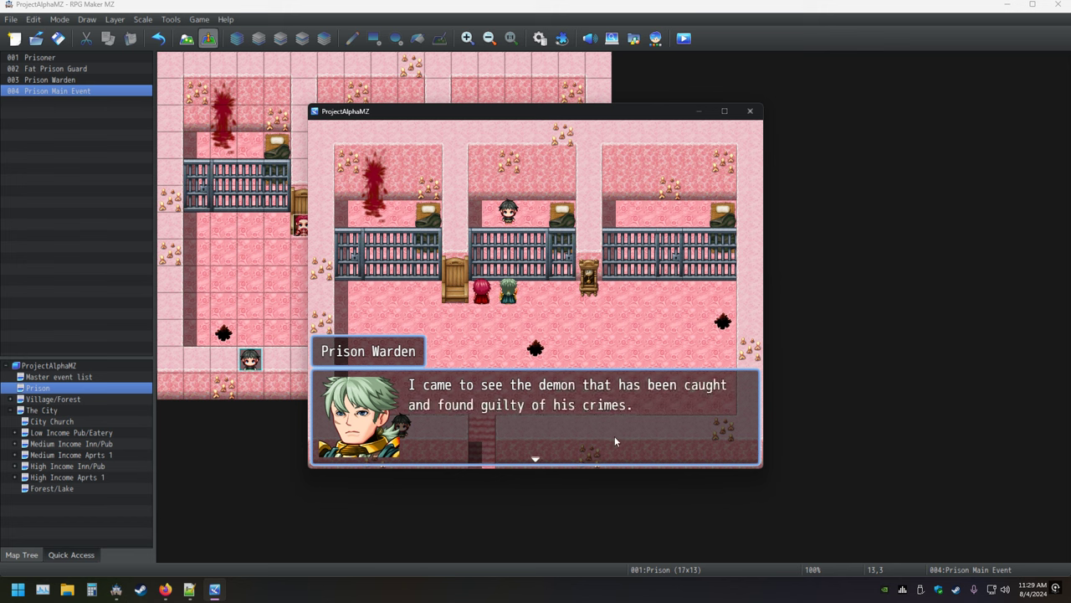
pyautogui.press('Return')
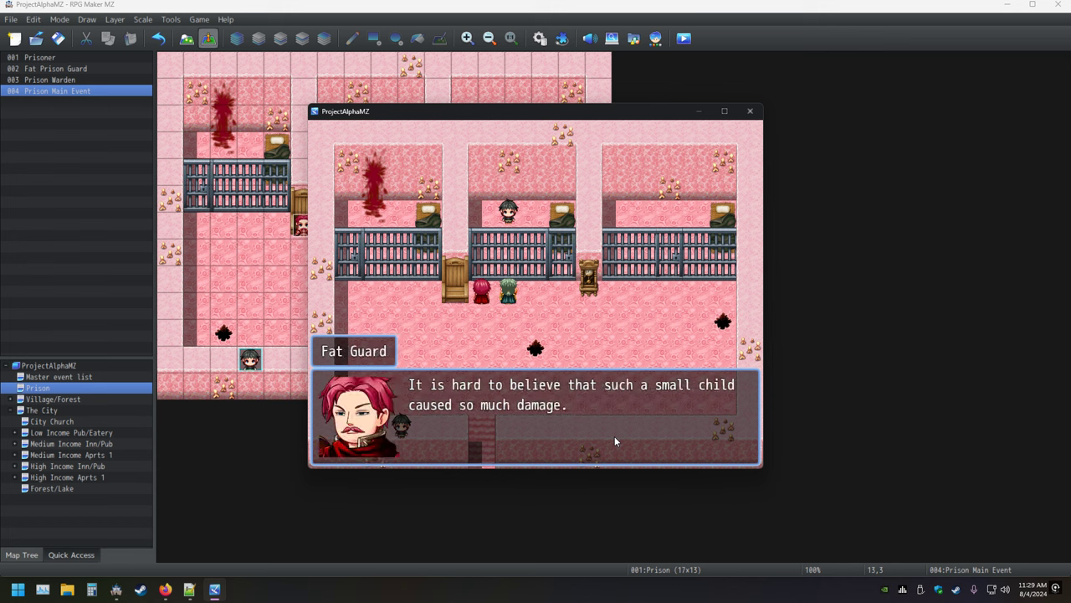
pyautogui.press('Return')
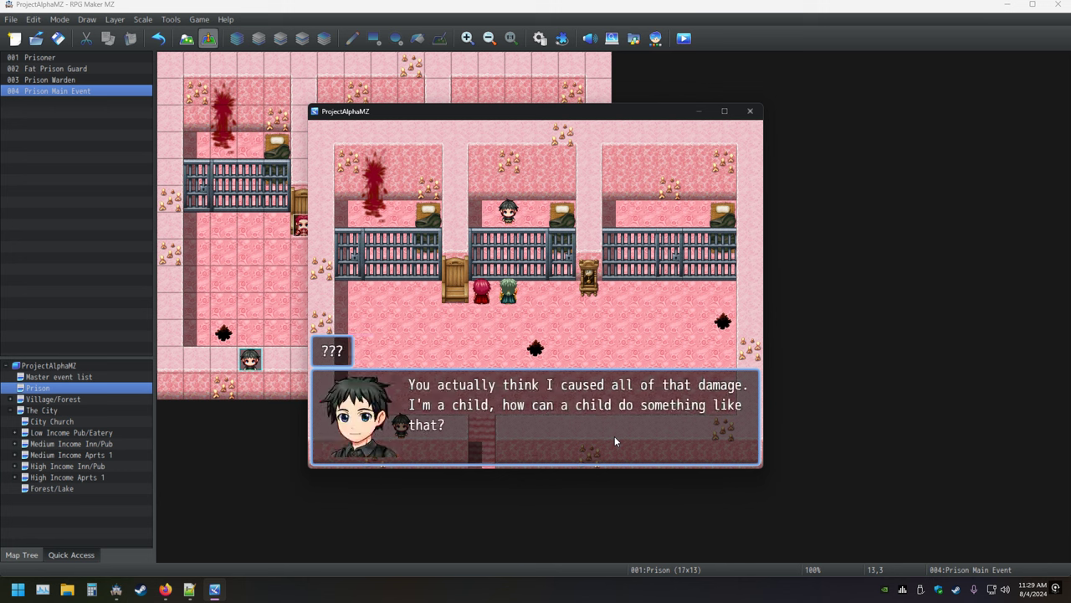
pyautogui.press('Return')
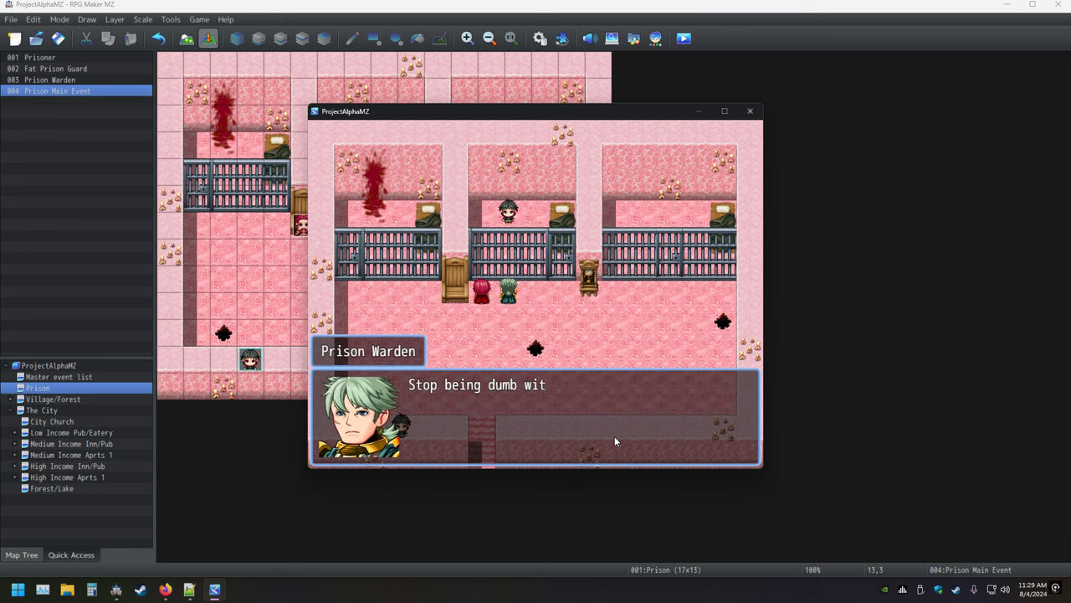
pyautogui.press('Return')
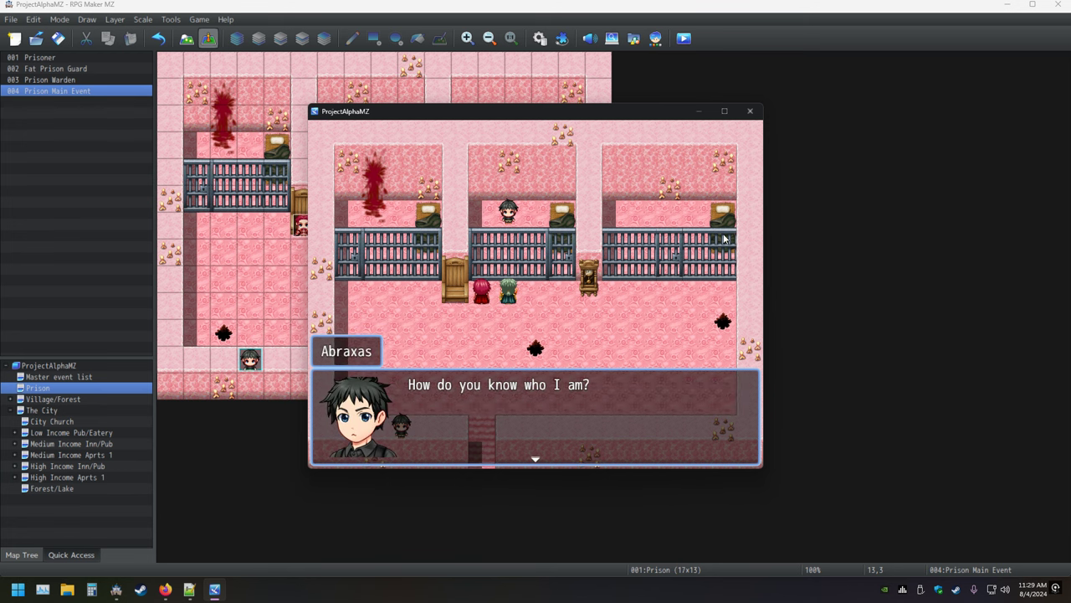
pyautogui.click(751, 112)
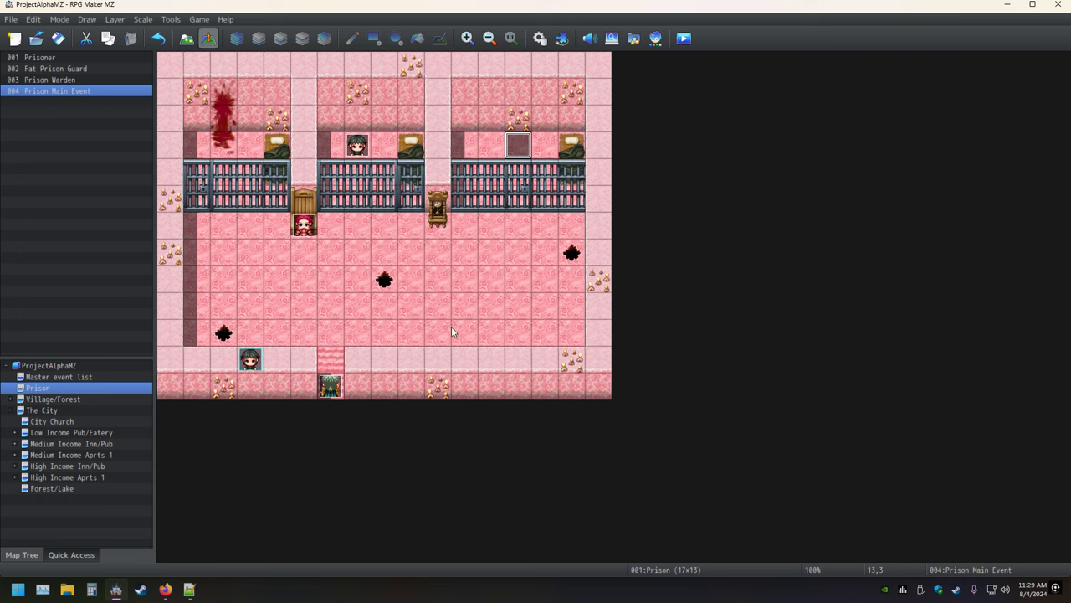
# Step: Save the project and reopen the Prison Main Event at its dialogue lines
pyautogui.click(57, 39)
pyautogui.doubleClick(527, 148)
pyautogui.scroll(-6, 603, 381)
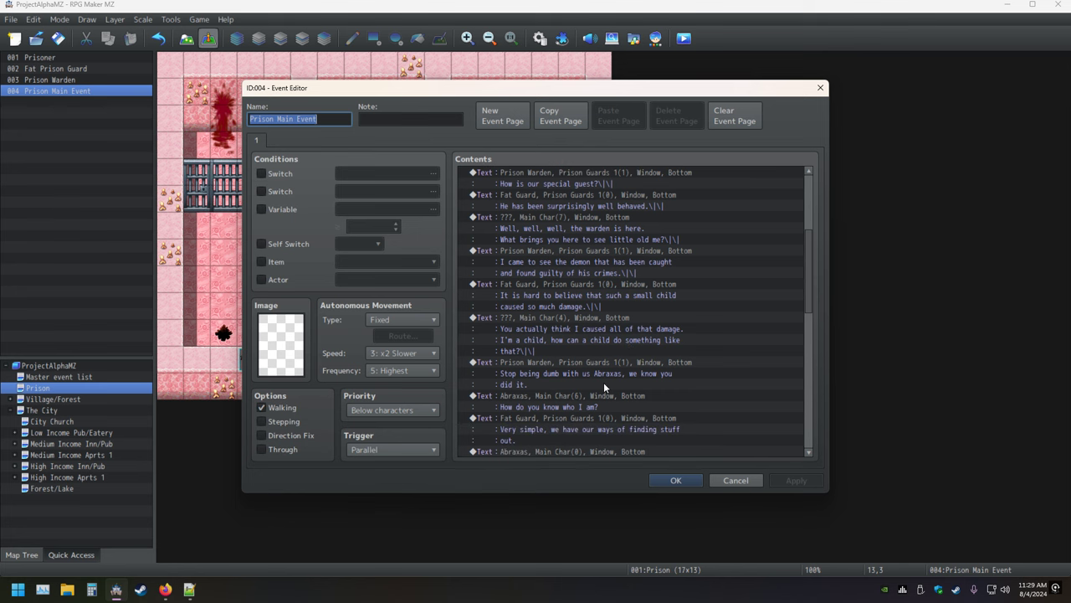
# Step: Copy the \|\| pause code from the end of the ??? character's line "You actually think I caused all of that damage."
pyautogui.scroll(2, 565, 416)
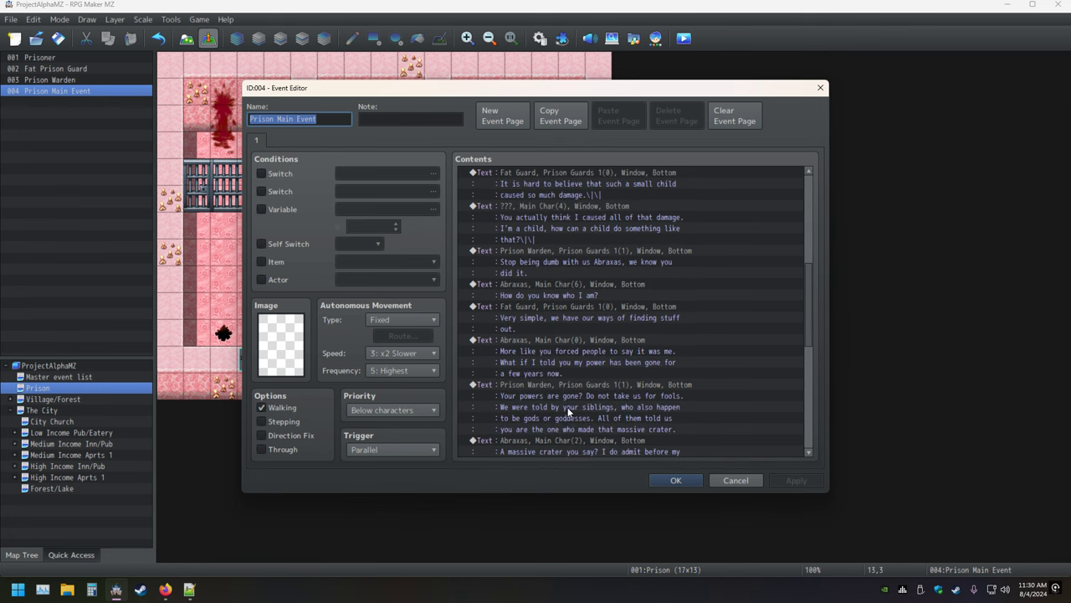
pyautogui.scroll(2, 567, 400)
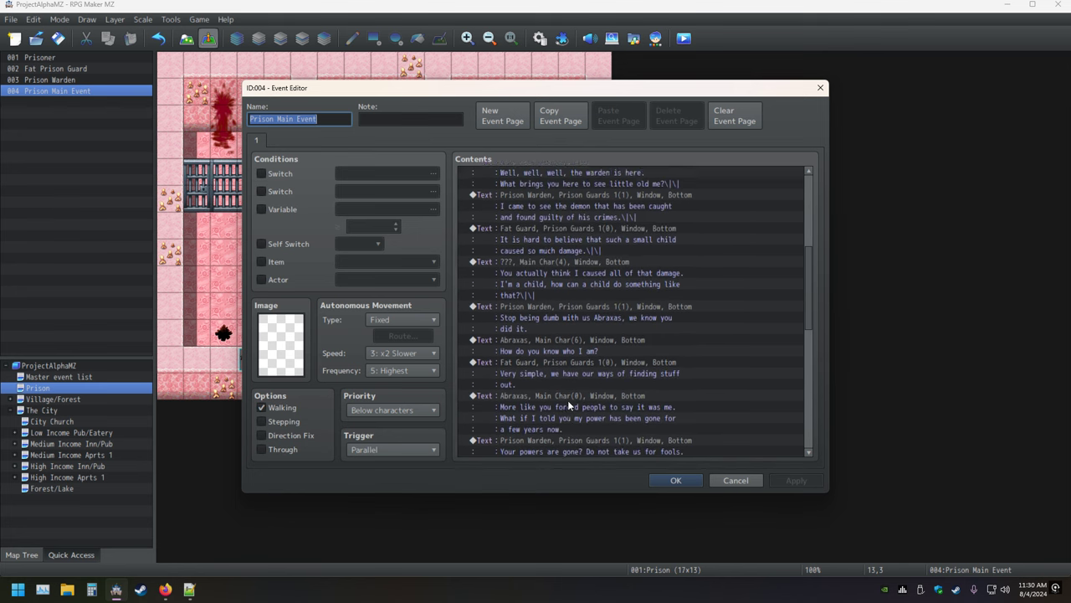
pyautogui.click(537, 288)
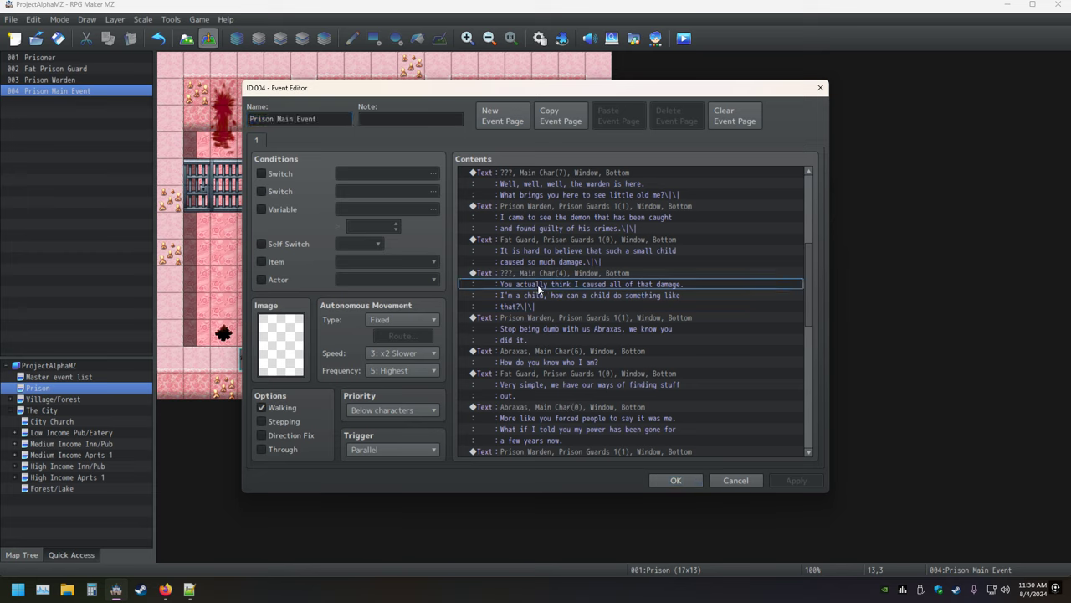
pyautogui.doubleClick(538, 289)
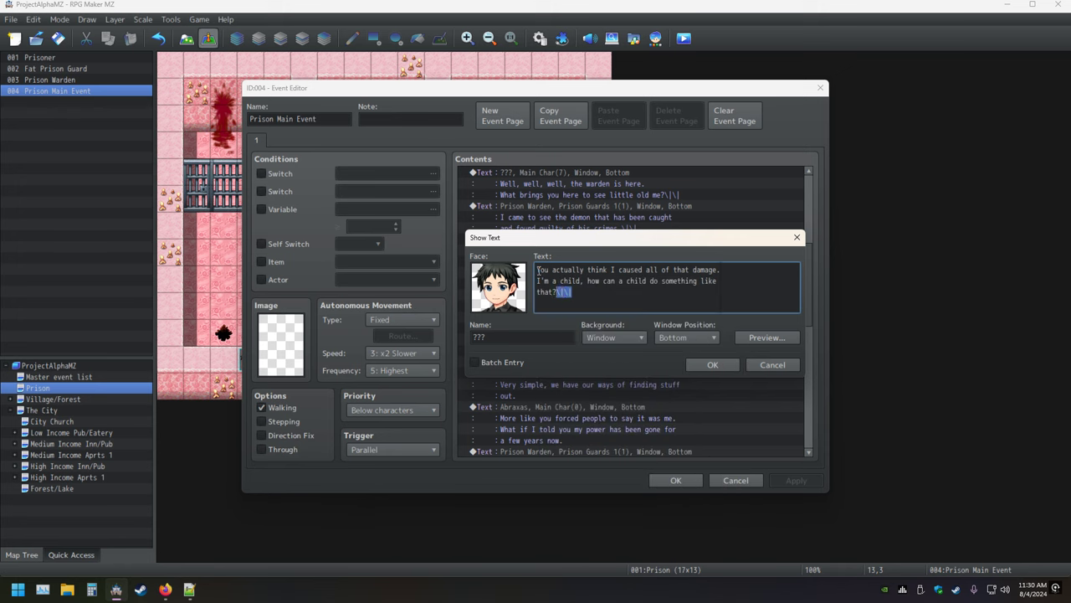
pyautogui.press('Return')
pyautogui.hotkey('ctrl', 'z')
pyautogui.hotkey('ctrl', 'Return')
pyautogui.press('Down')
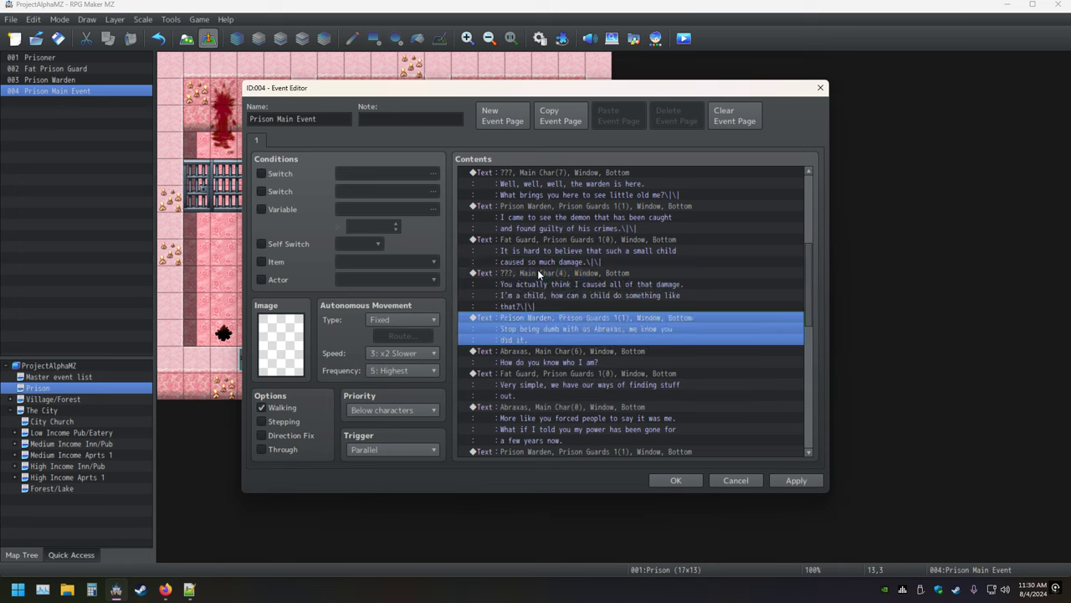
# Step: End the Prison Warden's line "Stop being dumb with us Abraxas" and Abraxas's reply "How do you know who I am?" with \|\|
pyautogui.press('Return')
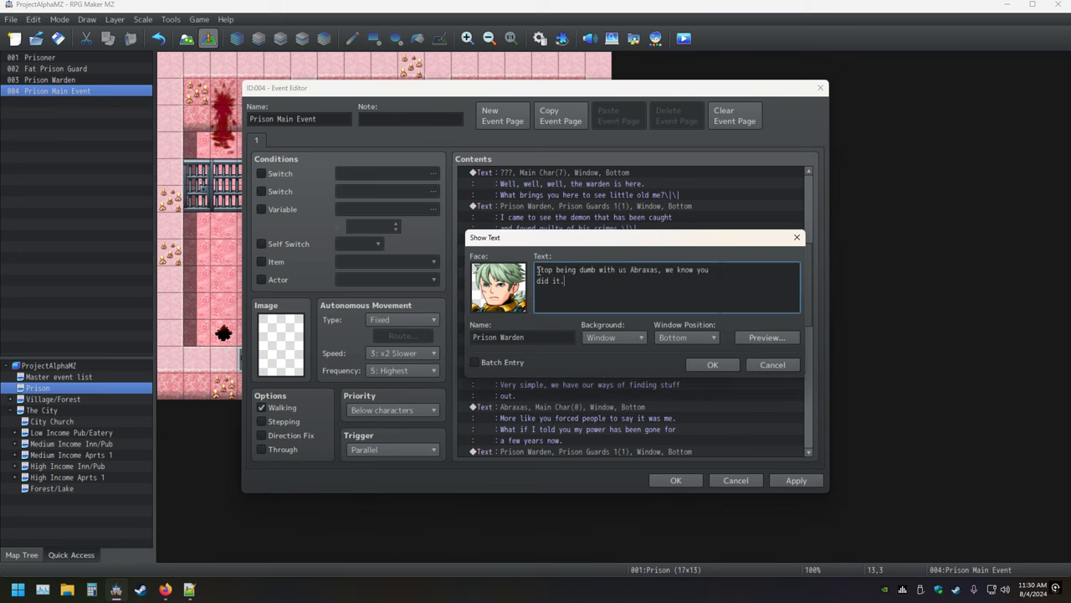
pyautogui.press('Escape')
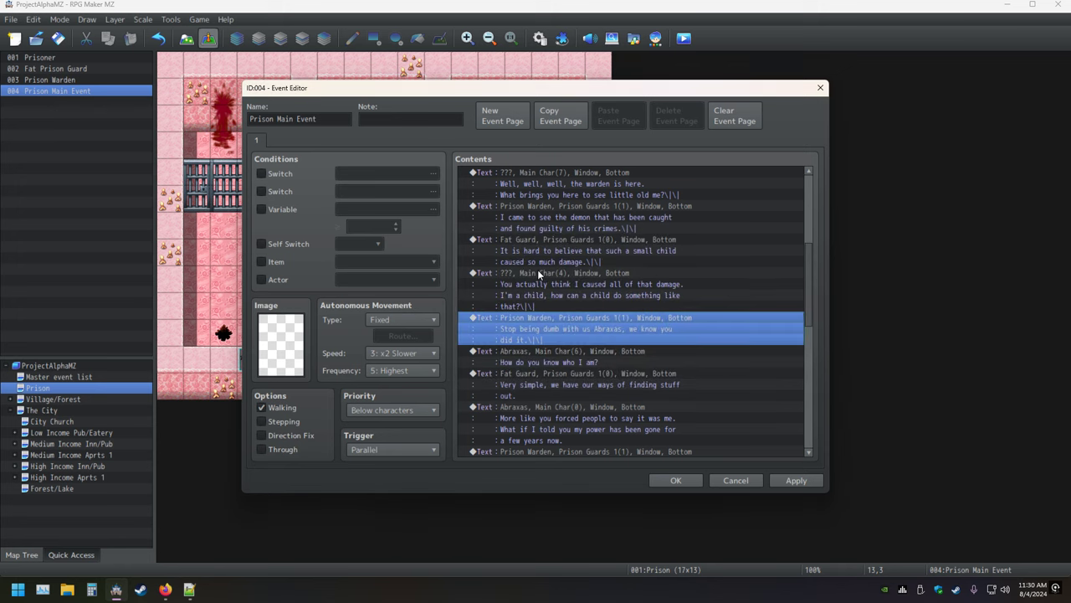
pyautogui.press('Down')
pyautogui.press('Return')
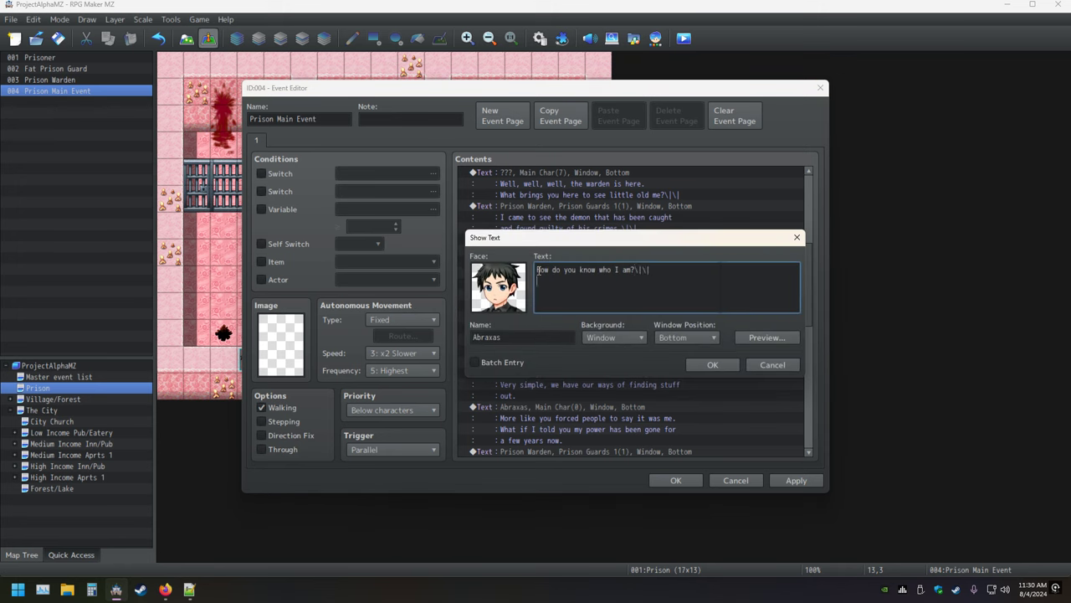
pyautogui.press('Escape')
pyautogui.press('Down')
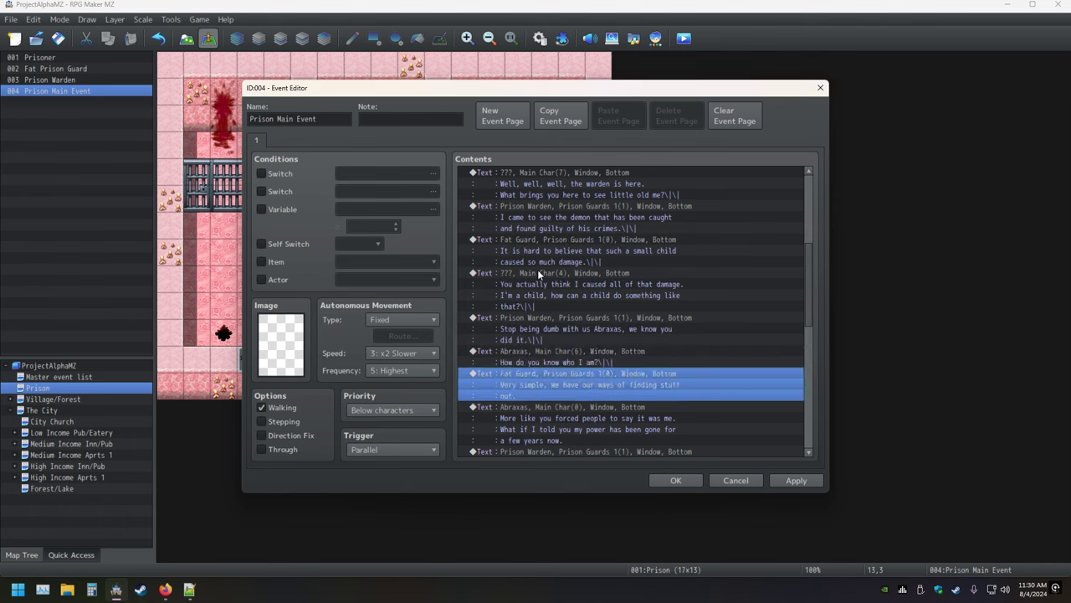
# Step: Add \|\| after the Fat Guard's "Very simple, we have our ways of finding stuff out." and Abraxas's line ending "a few years now."
pyautogui.press('Return')
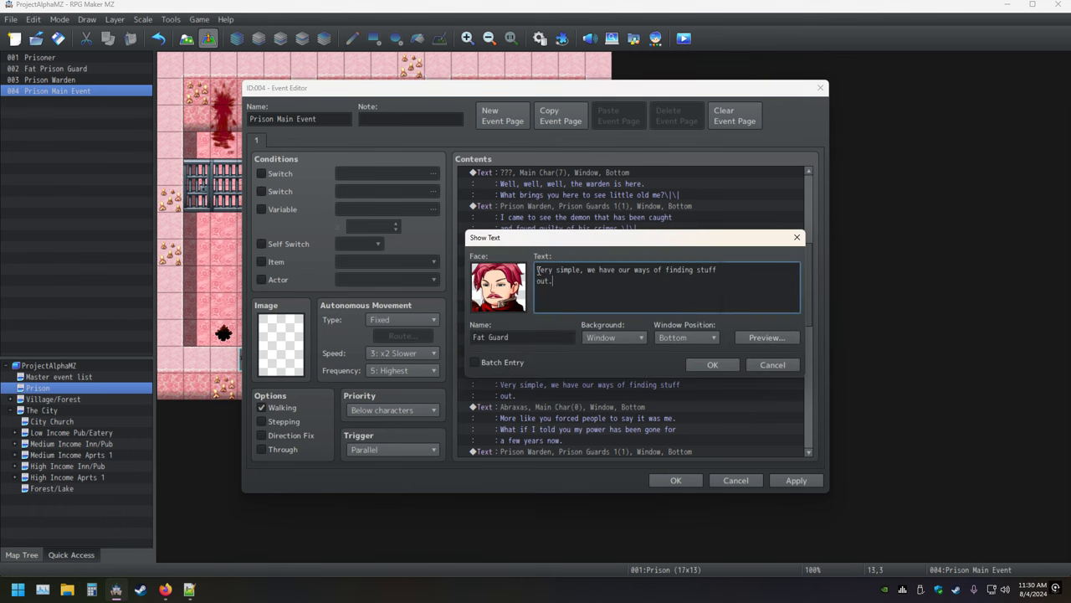
pyautogui.write('\\|\\|')
pyautogui.hotkey('ctrl', 'Return')
pyautogui.press('Down')
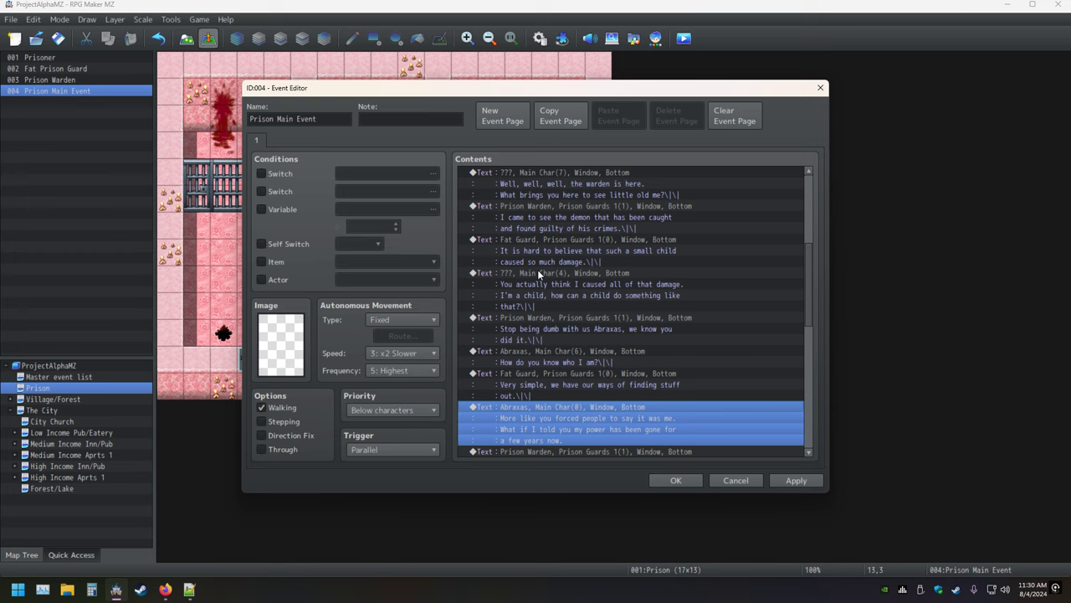
pyautogui.press('Return')
pyautogui.write('\\|\\|')
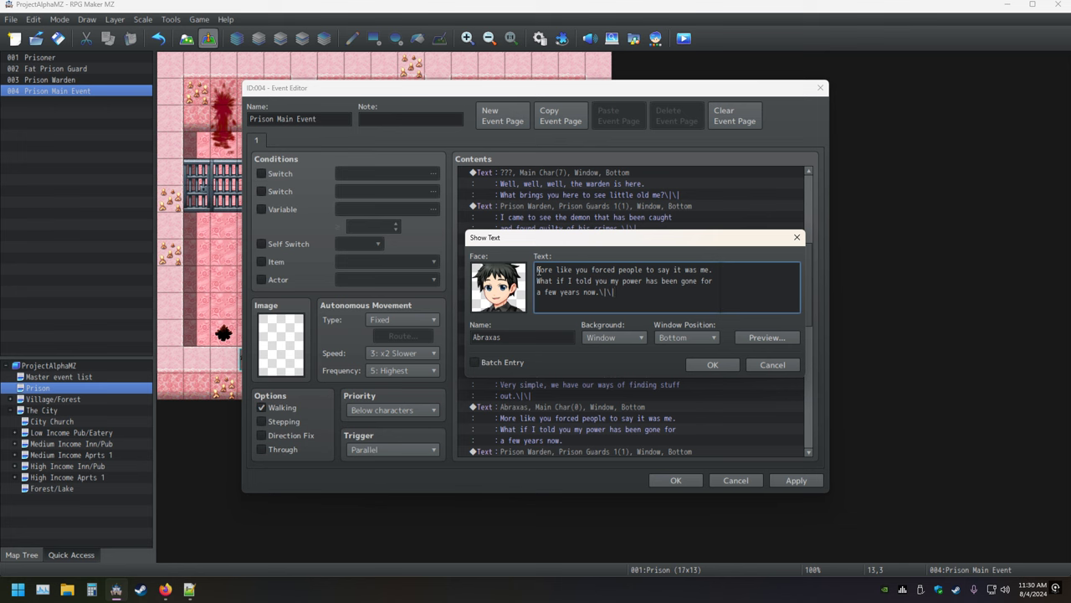
pyautogui.hotkey('ctrl', 'Return')
# Step: Append \|\| to the Prison Warden's line ending "you are the one who made that massive crater."
pyautogui.scroll(-4, 538, 270)
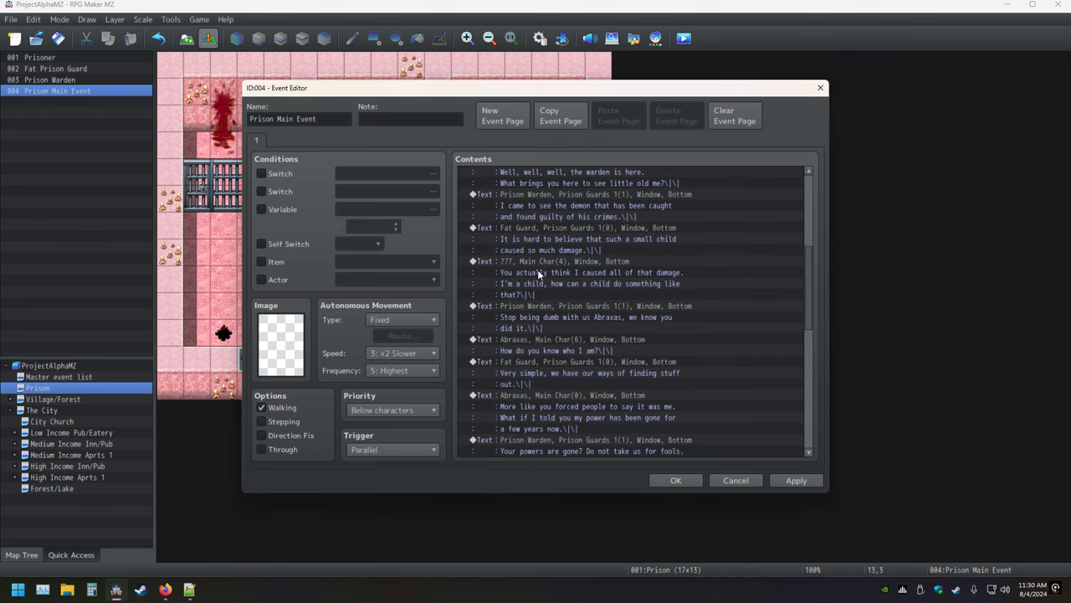
pyautogui.press('Down')
pyautogui.press('Return')
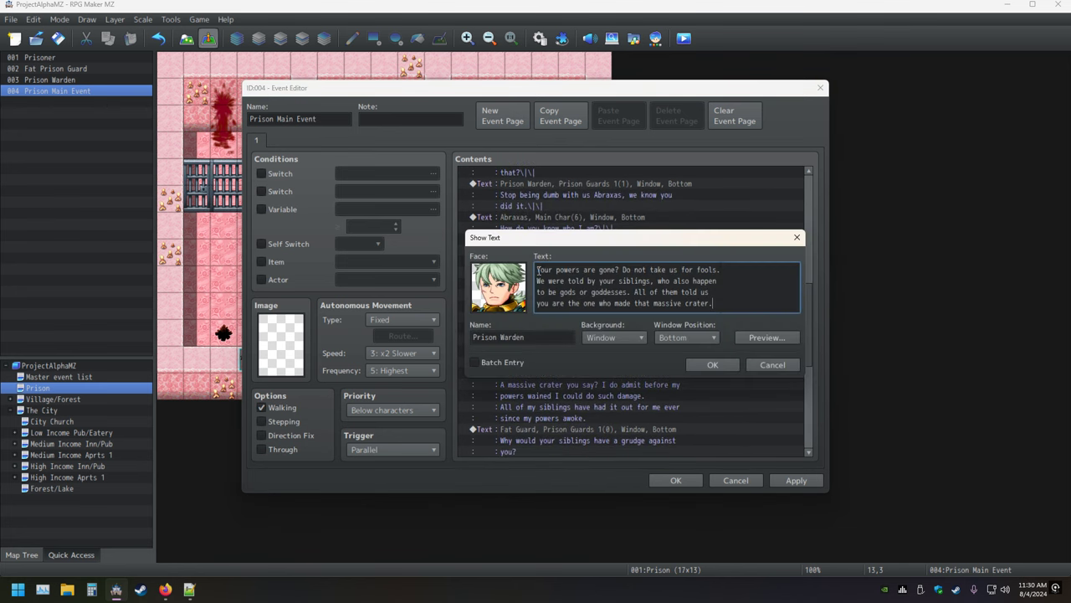
pyautogui.write('\\|\\|')
pyautogui.hotkey('ctrl', 'Return')
pyautogui.press('Down')
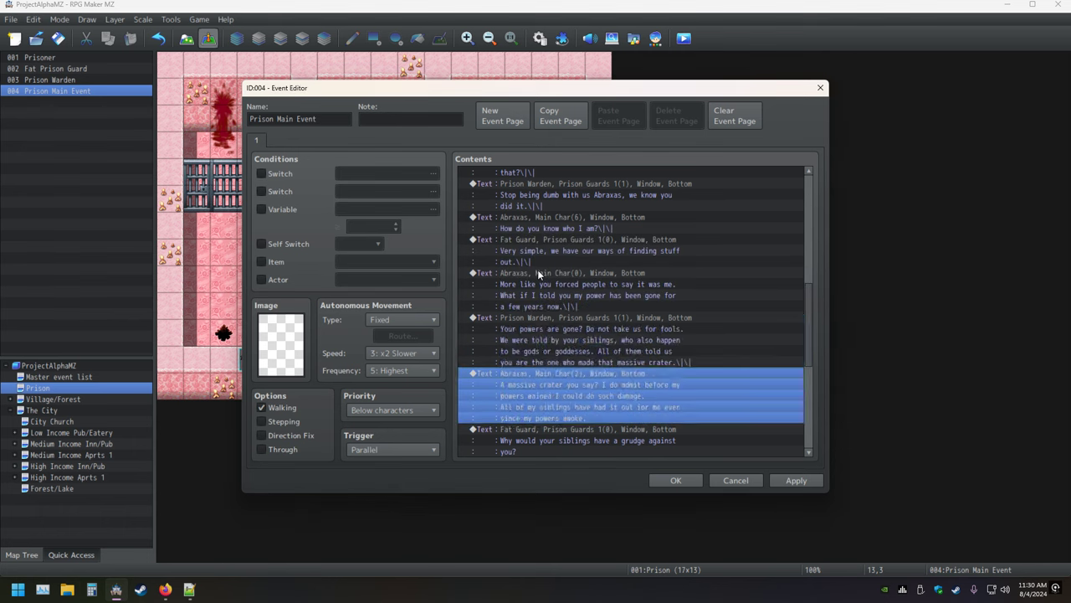
# Step: Append \|\| to Abraxas's line ending "All of my siblings have had it out for me ever since my powers awoke."
pyautogui.press('Insert')
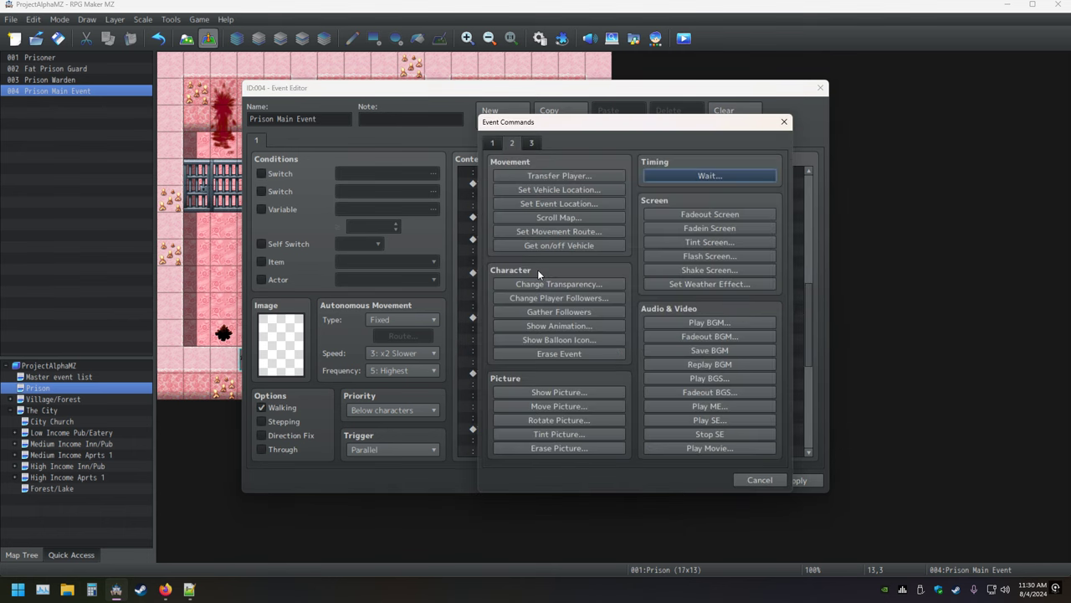
pyautogui.press('Escape')
pyautogui.press('Return')
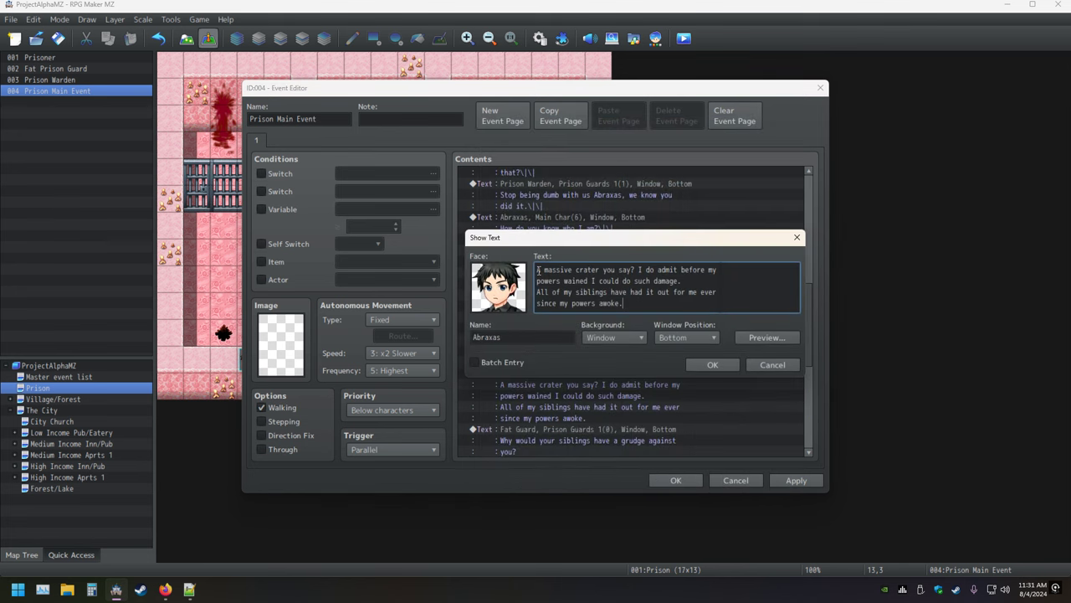
pyautogui.write('\\|\\|')
pyautogui.hotkey('ctrl', 'Return')
pyautogui.press('Down')
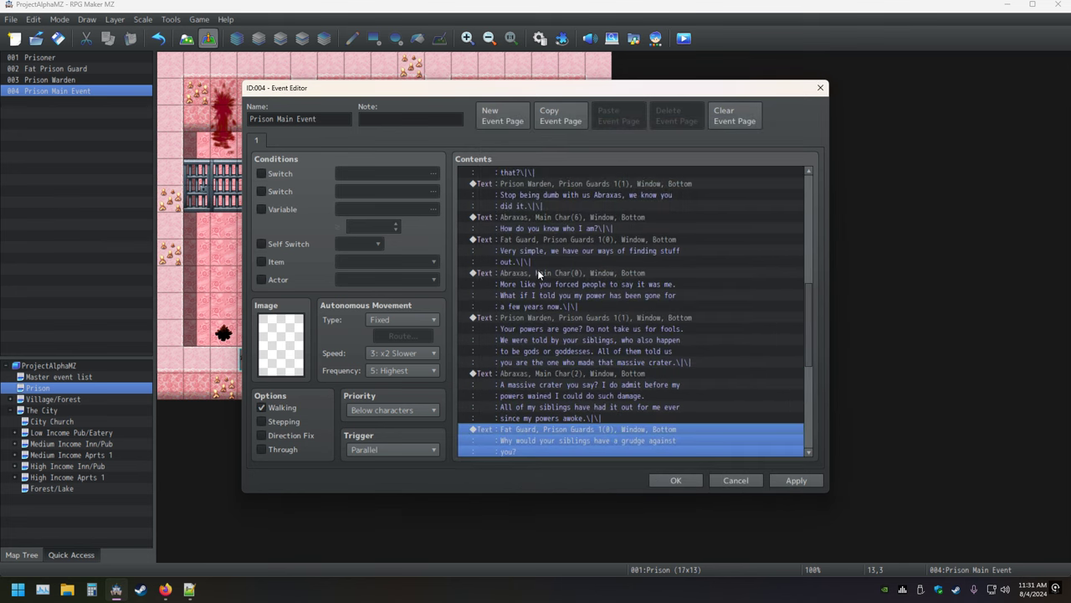
# Step: End the Fat Guard's line "Why would your siblings have a grudge against you?" with \|\|
pyautogui.press('Return')
pyautogui.write('\\|\\|')
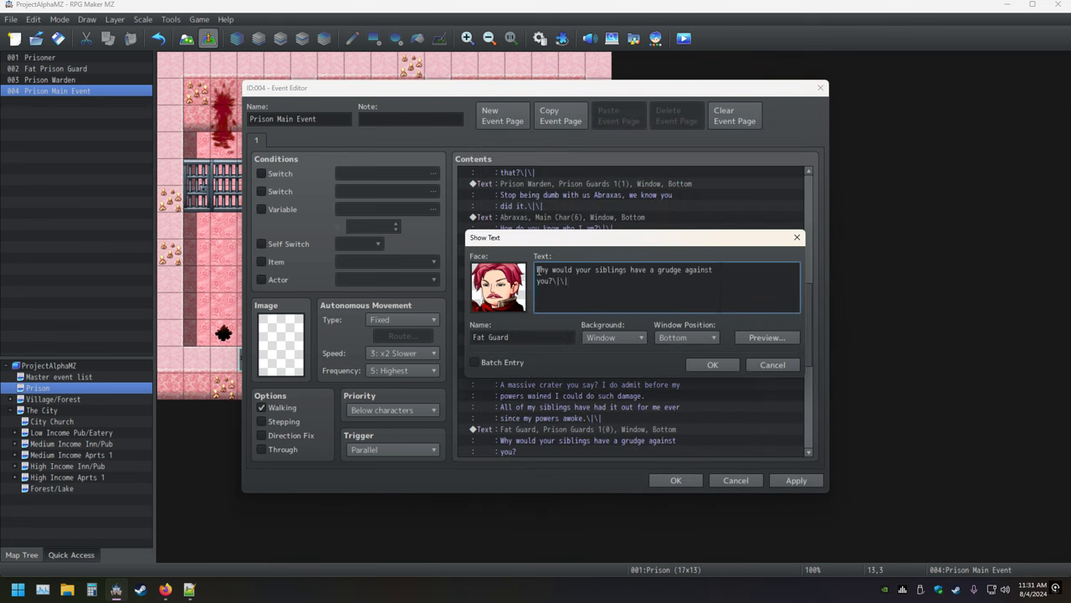
pyautogui.hotkey('ctrl', 'Return')
# Step: End Abraxas's line "If I knew, you would both know as well." with \|\|
pyautogui.scroll(-5, 537, 270)
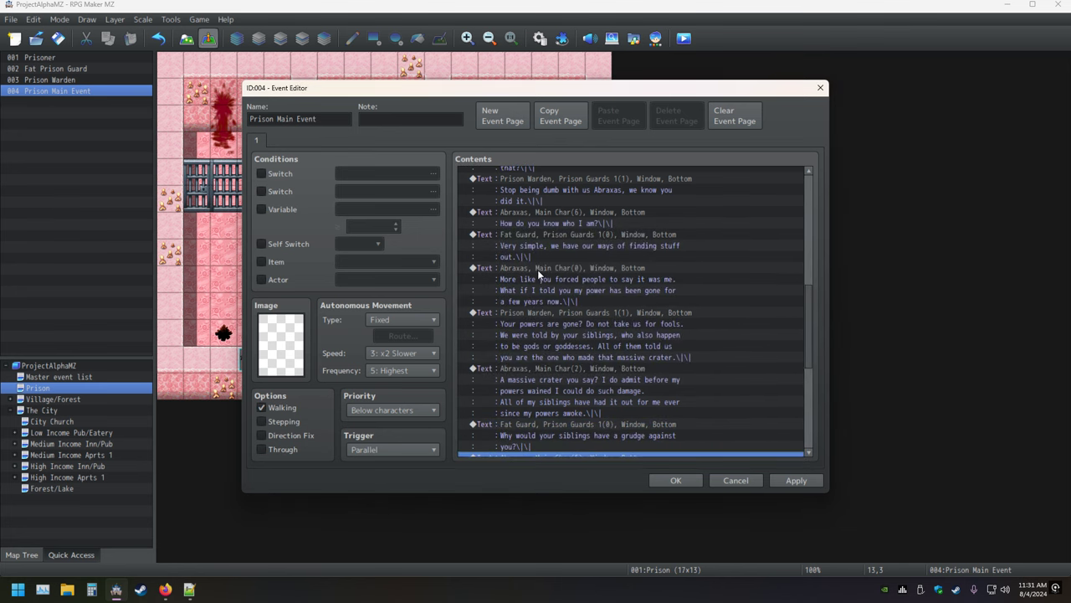
pyautogui.press('Up')
pyautogui.press('Up')
pyautogui.press('Up')
pyautogui.press('Up')
pyautogui.press('Up')
pyautogui.press('Up')
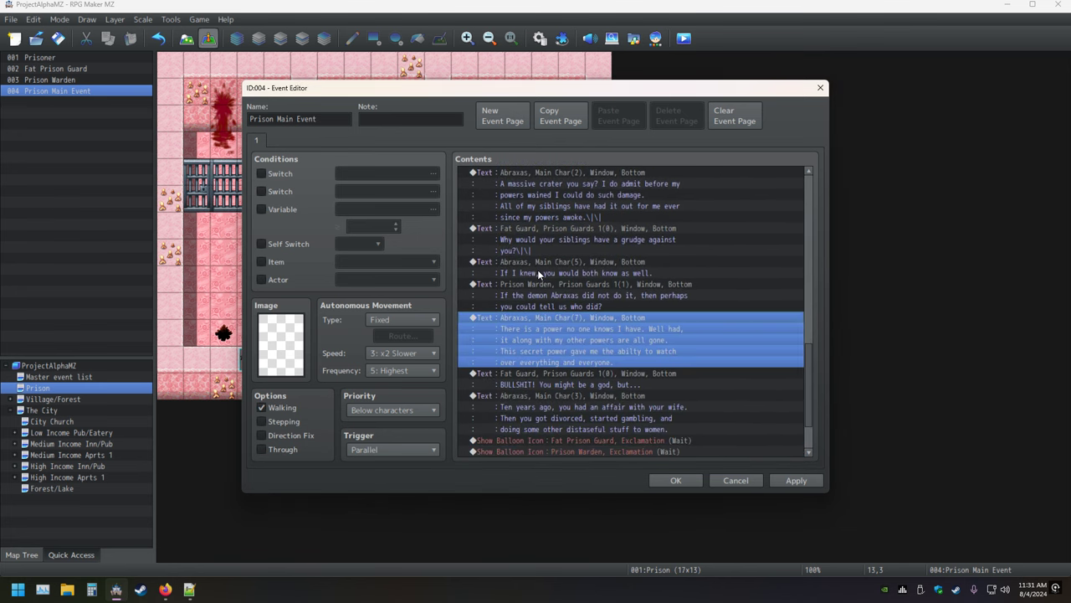
pyautogui.press('Up')
pyautogui.press('Return')
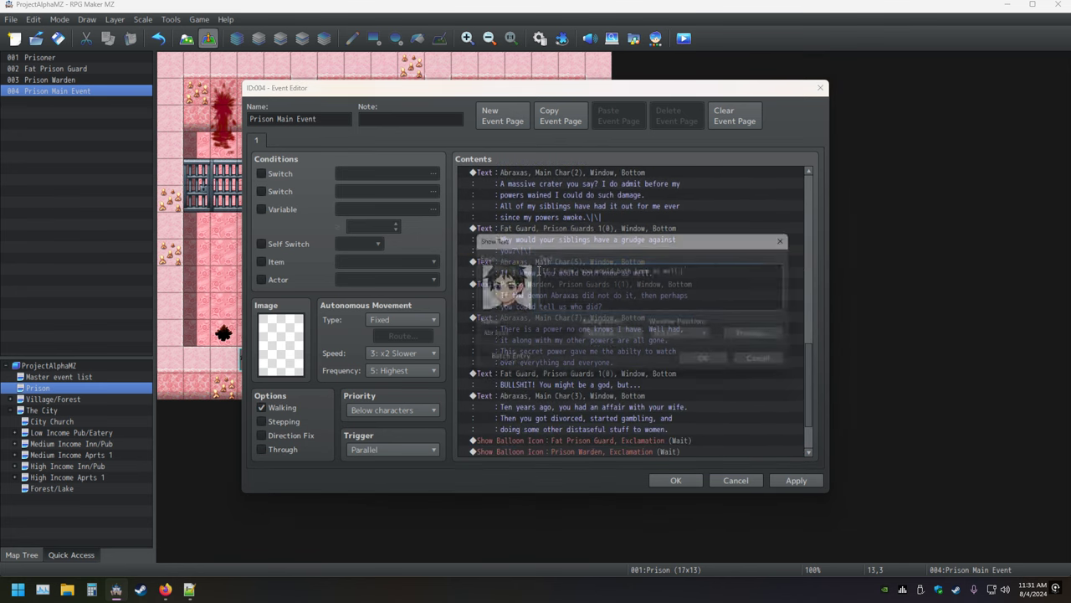
pyautogui.write('\\|\\|')
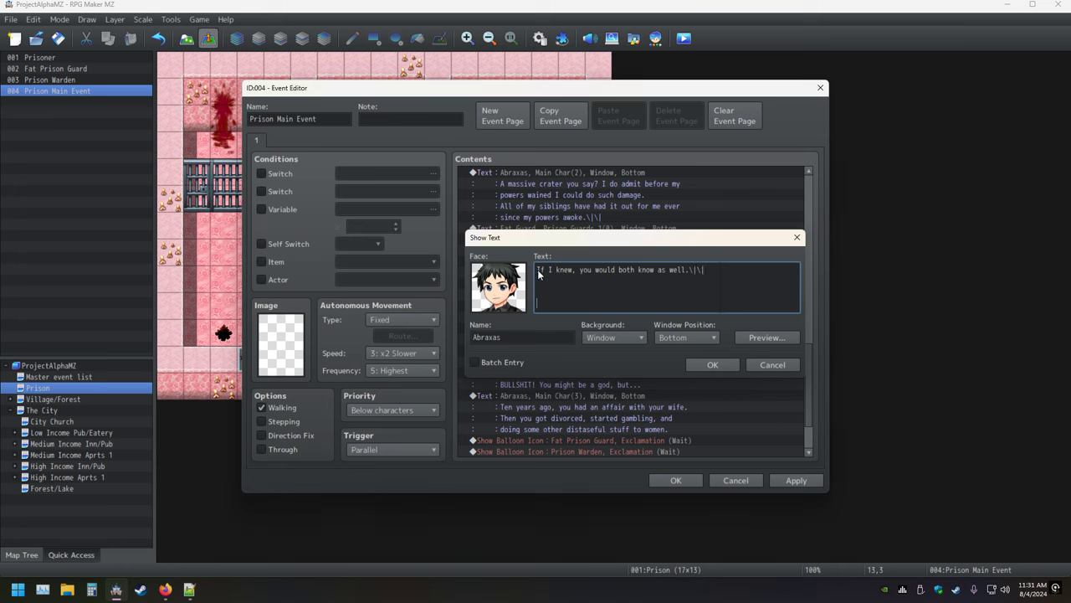
pyautogui.hotkey('ctrl', 'Return')
# Step: Add \|\| after the Prison Warden's "you could tell us who did?" and after Abraxas's "over everything and everyone."
pyautogui.press('Down')
pyautogui.press('Return')
pyautogui.write('\\|\\|')
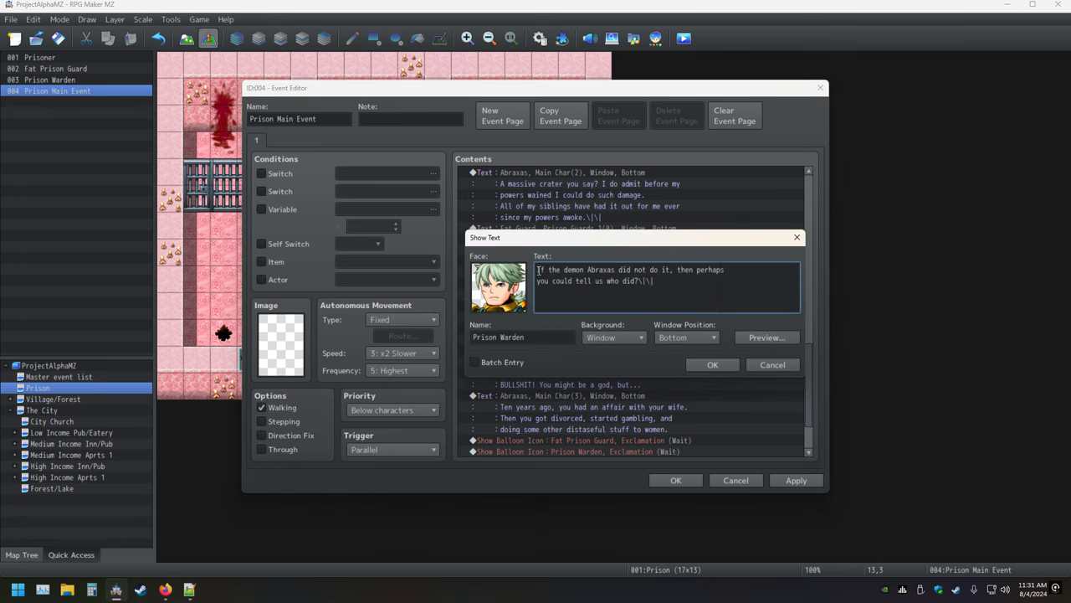
pyautogui.hotkey('ctrl', 'Return')
pyautogui.press('Up')
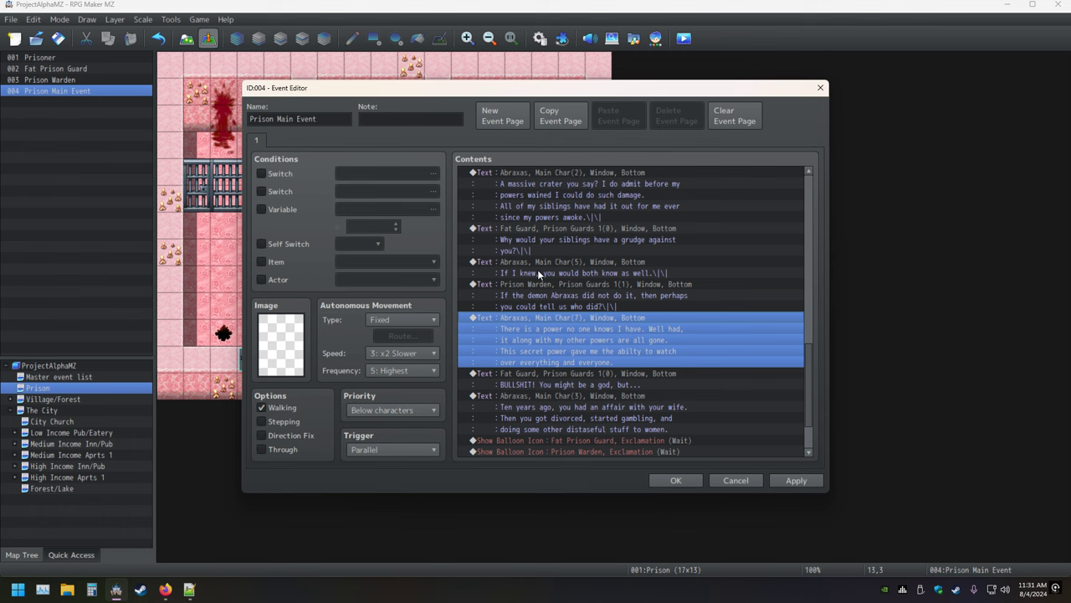
pyautogui.press('Return')
pyautogui.press('Escape')
# Step: Try the \|\| pause code after the Fat Guard's line "You might be a god, but..." and remove it again
pyautogui.press('Down')
pyautogui.press('Return')
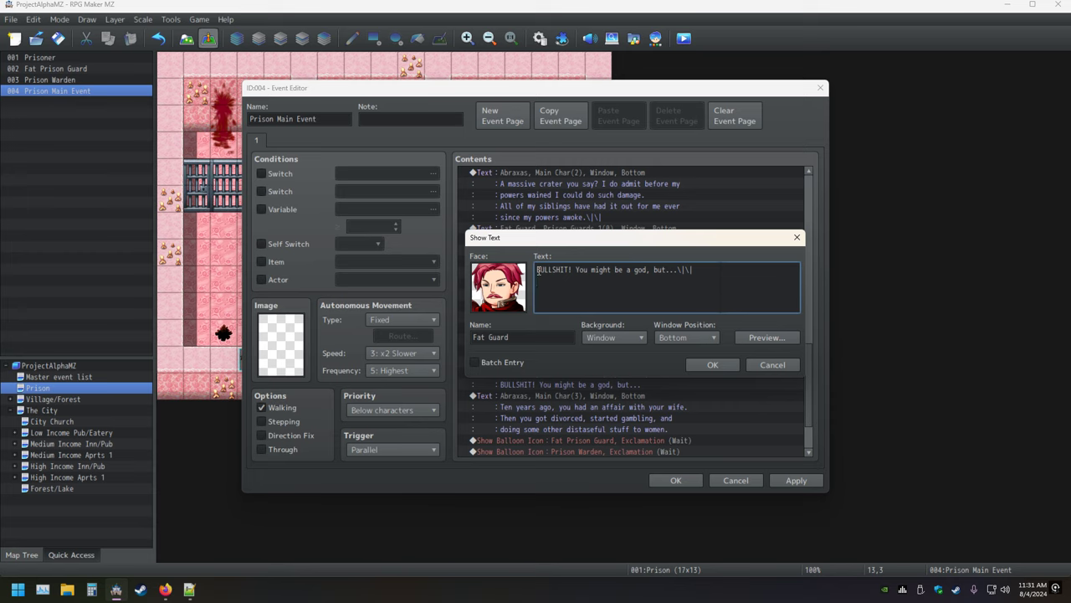
pyautogui.press('BackSpace')
pyautogui.press('BackSpace')
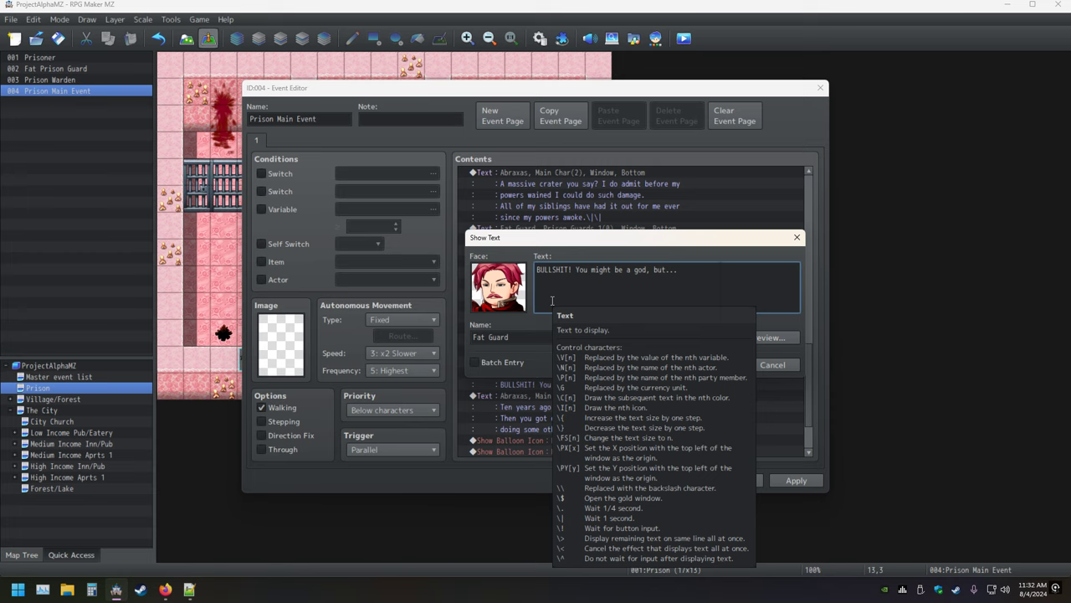
pyautogui.press('Escape')
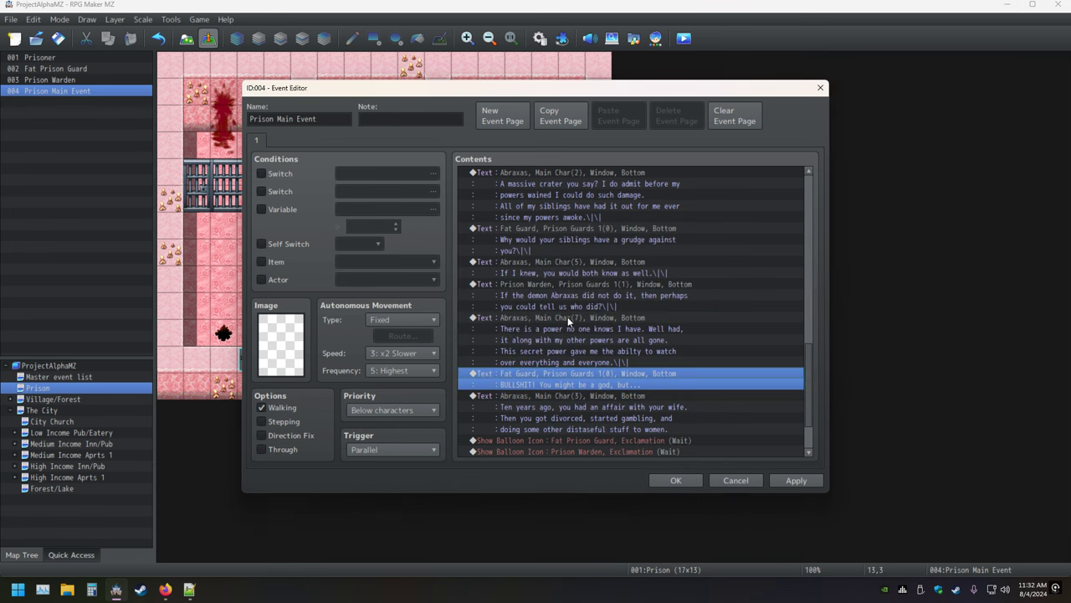
# Step: Append \|\| to Abraxas's line ending "doing some other distaseful stuff to women."
pyautogui.press('Down')
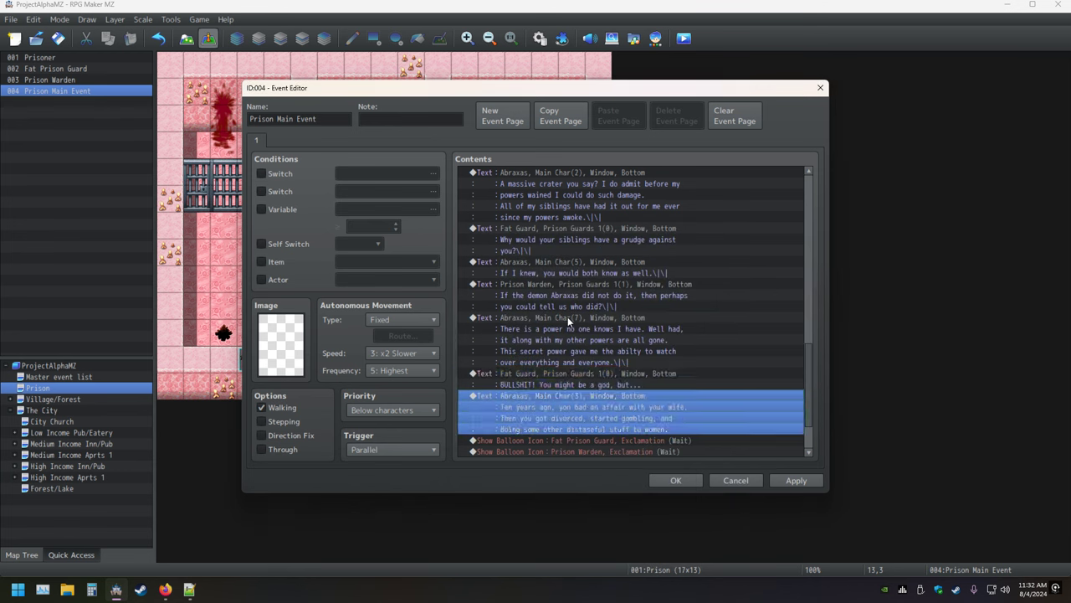
pyautogui.press('Return')
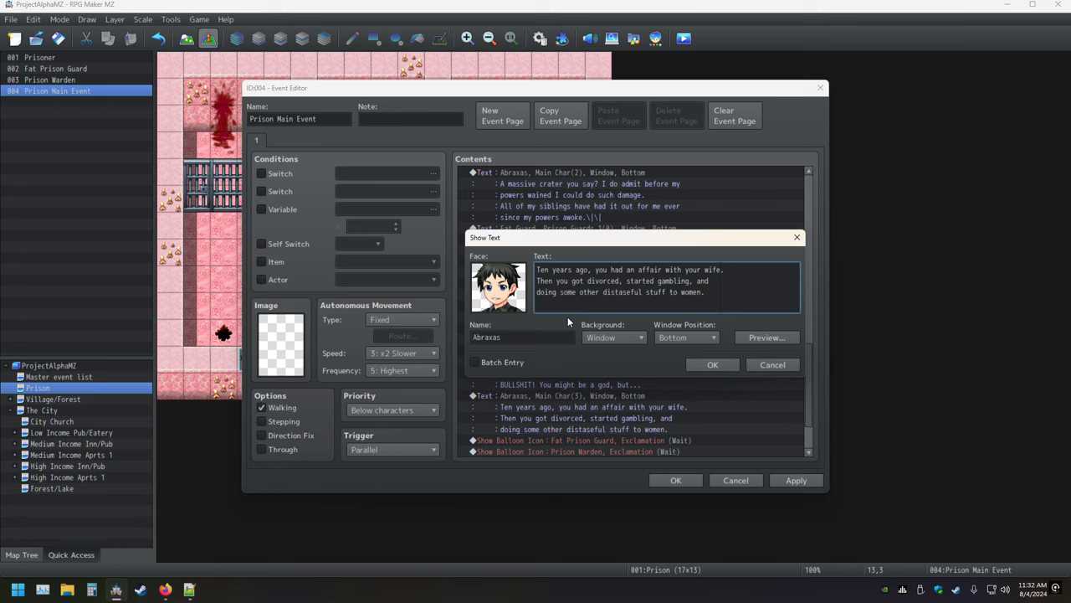
pyautogui.write('\\|')
pyautogui.hotkey('ctrl', 'Return')
# Step: End the Prison Warden's line "Very well, tell us your side of the story." with \|\|
pyautogui.press('Down')
pyautogui.press('Down')
pyautogui.press('Down')
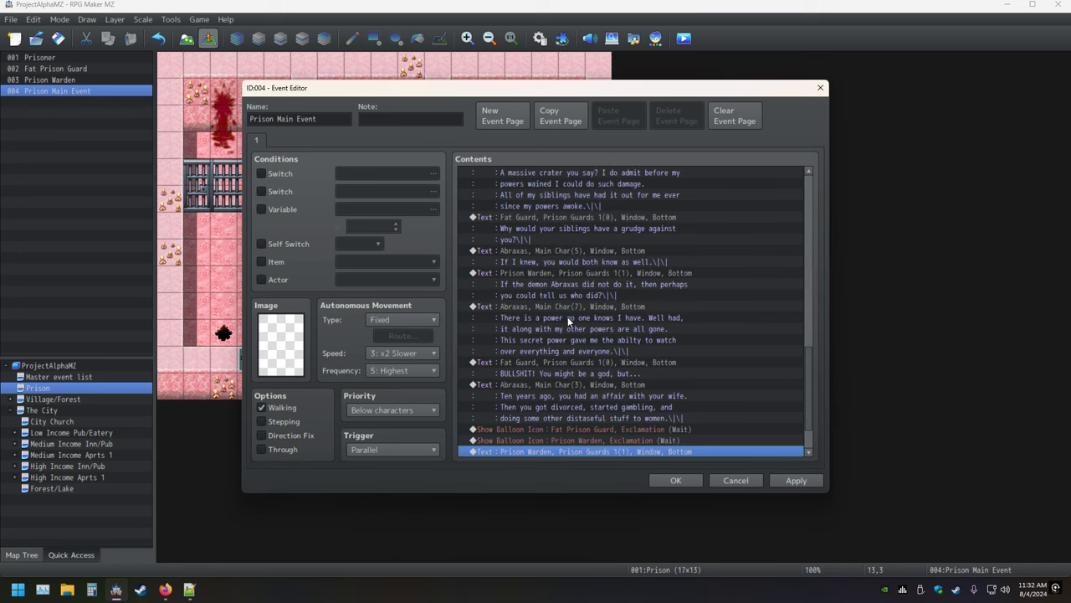
pyautogui.press('Down')
pyautogui.press('Down')
pyautogui.press('Down')
pyautogui.press('Up')
pyautogui.press('Up')
pyautogui.press('Up')
pyautogui.press('Return')
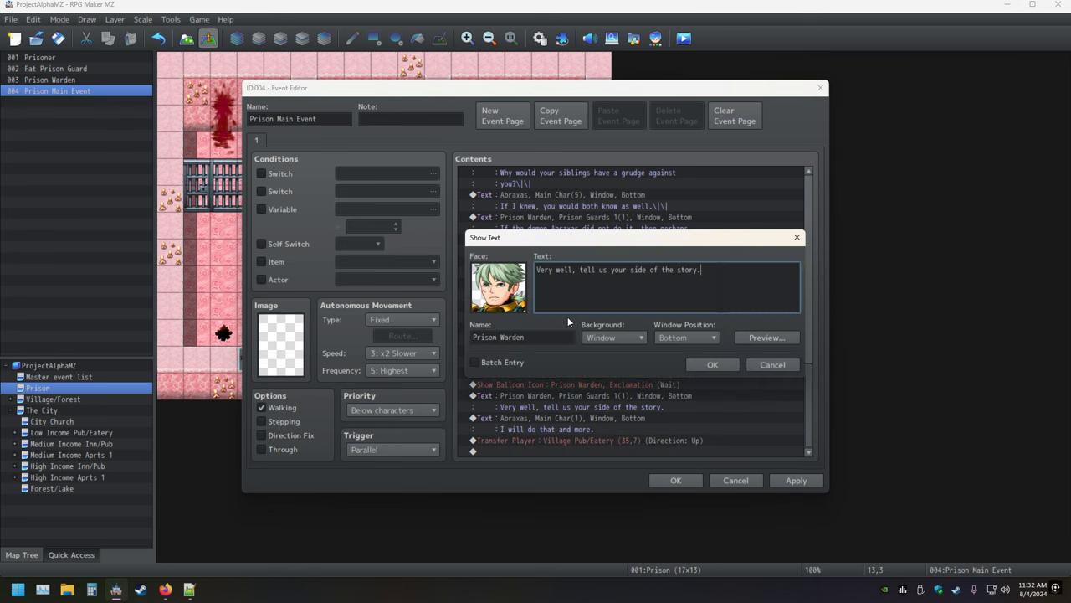
pyautogui.write('\\|\\|')
pyautogui.hotkey('ctrl', 'Return')
# Step: Append \|\| to Abraxas's line "I will do that and more." and accept the Prison Main Event changes
pyautogui.press('Down')
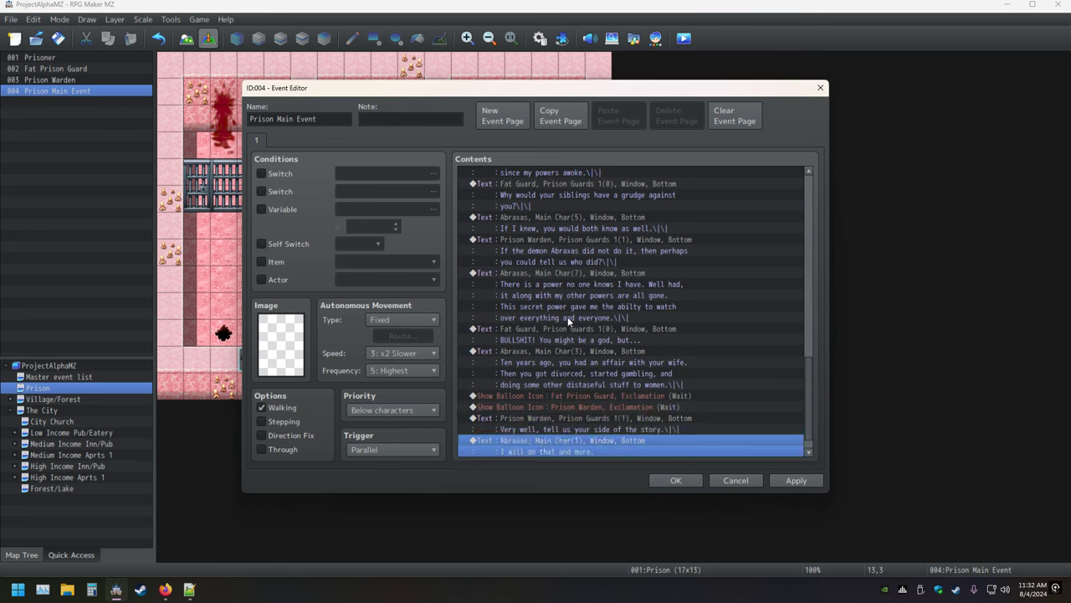
pyautogui.press('Down')
pyautogui.press('Down')
pyautogui.press('Up')
pyautogui.press('Up')
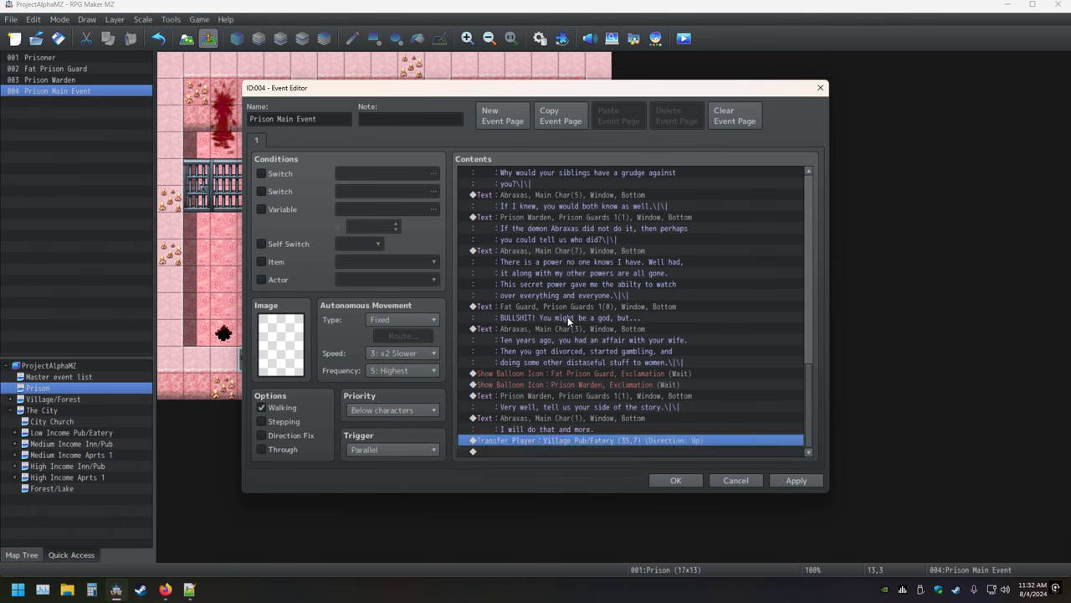
pyautogui.press('Return')
pyautogui.write('\\|\\|')
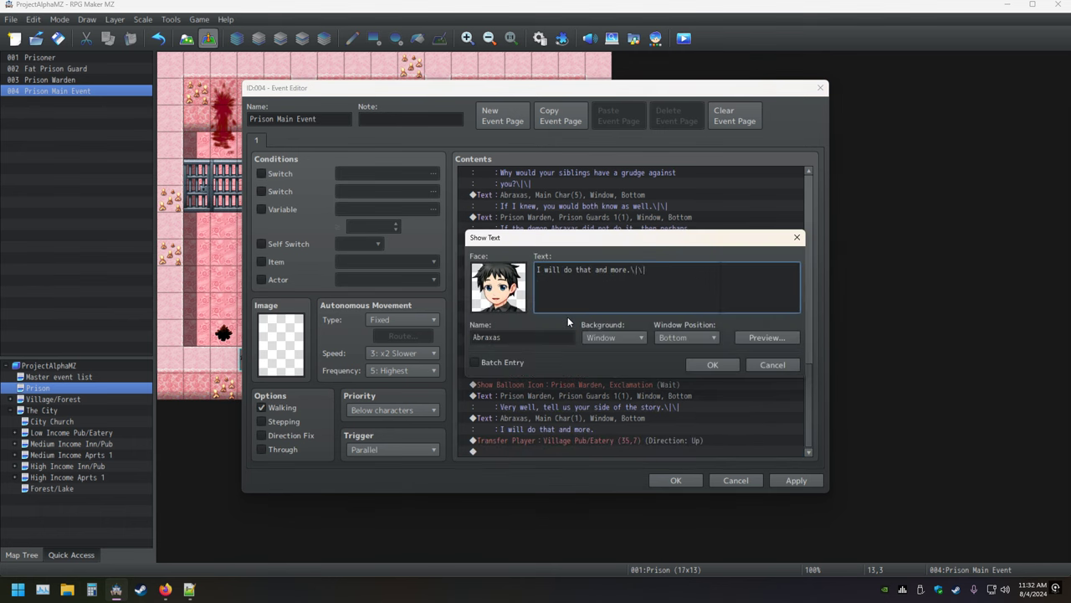
pyautogui.hotkey('ctrl', 'Return')
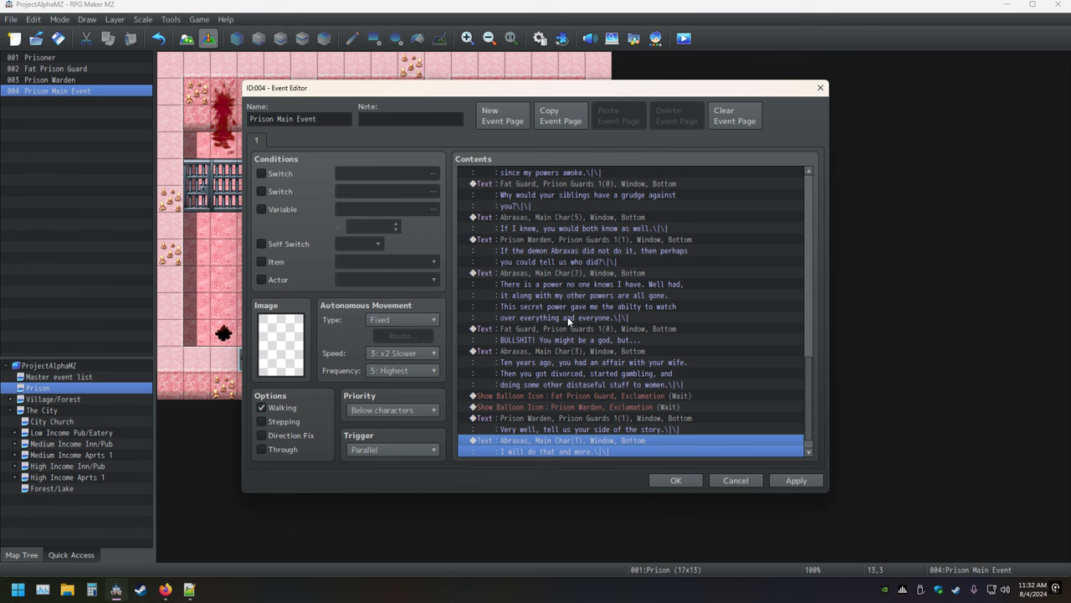
pyautogui.press('Down')
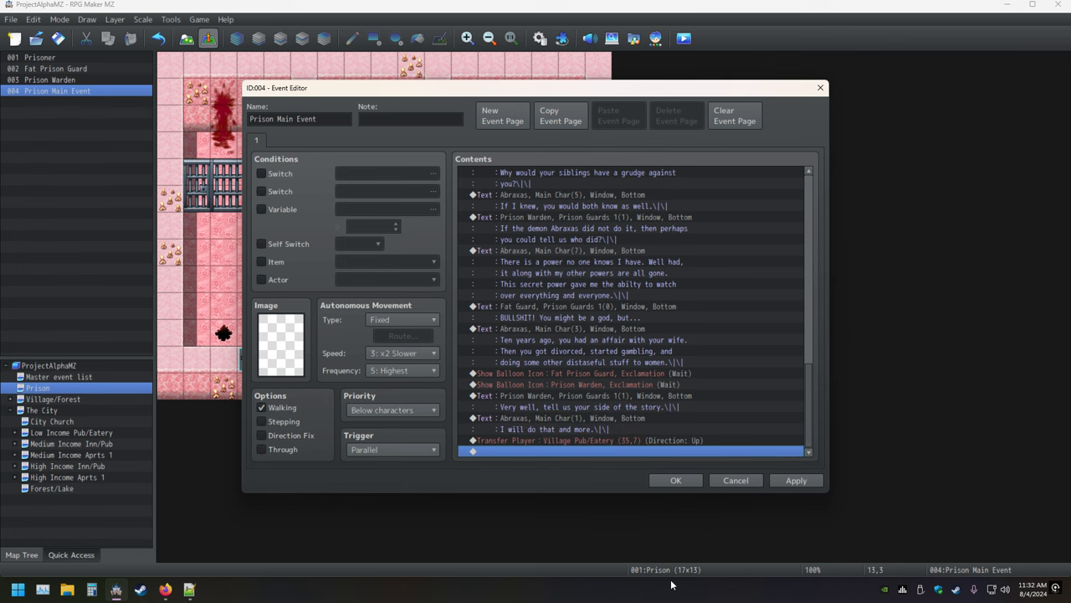
pyautogui.click(671, 481)
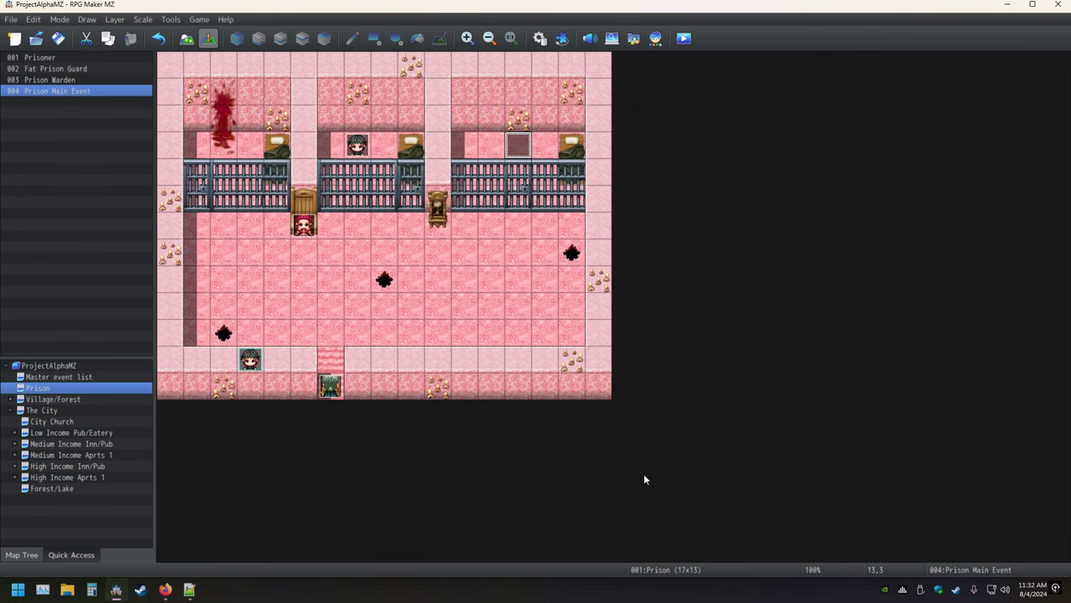
# Step: Playtest the prison cutscene and advance the dialogue to the Prison Warden's "Very well, tell us your side of the story."
pyautogui.click(684, 38)
pyautogui.click(506, 309)
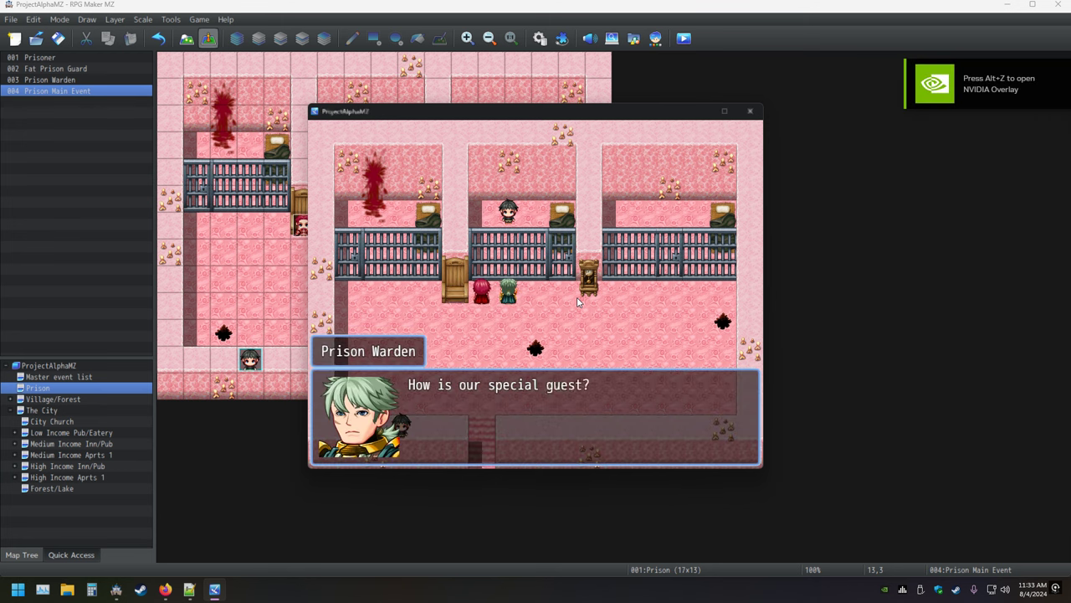
pyautogui.press('Return')
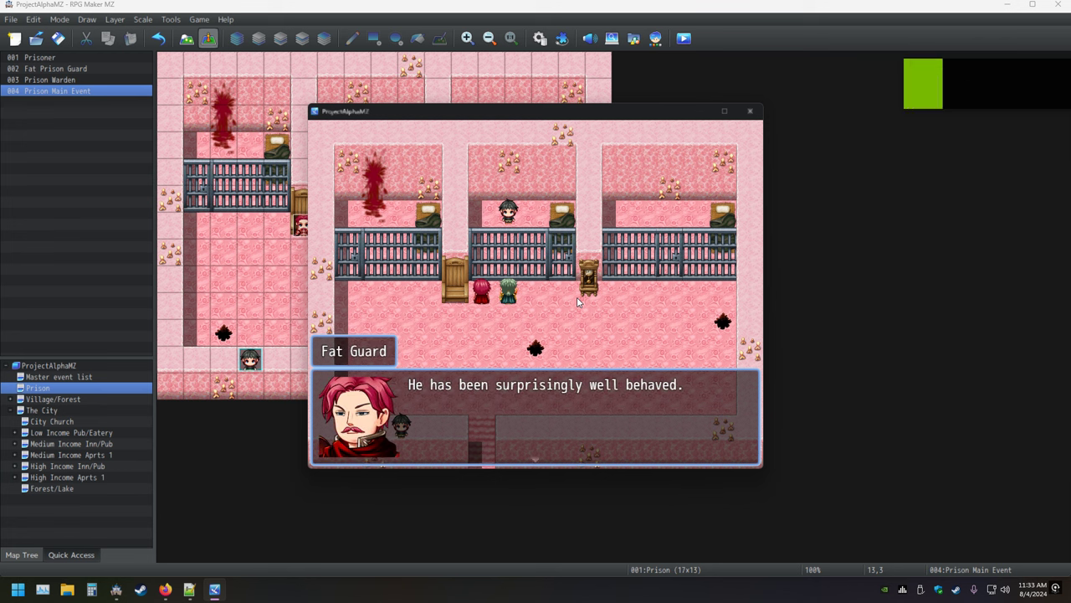
pyautogui.press('Return')
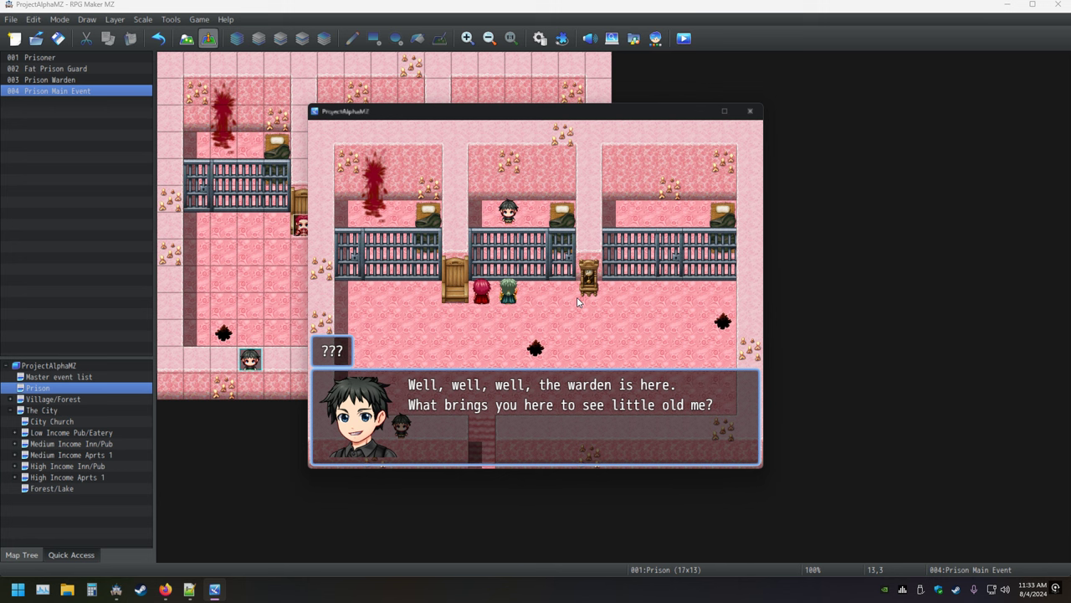
pyautogui.press('Return')
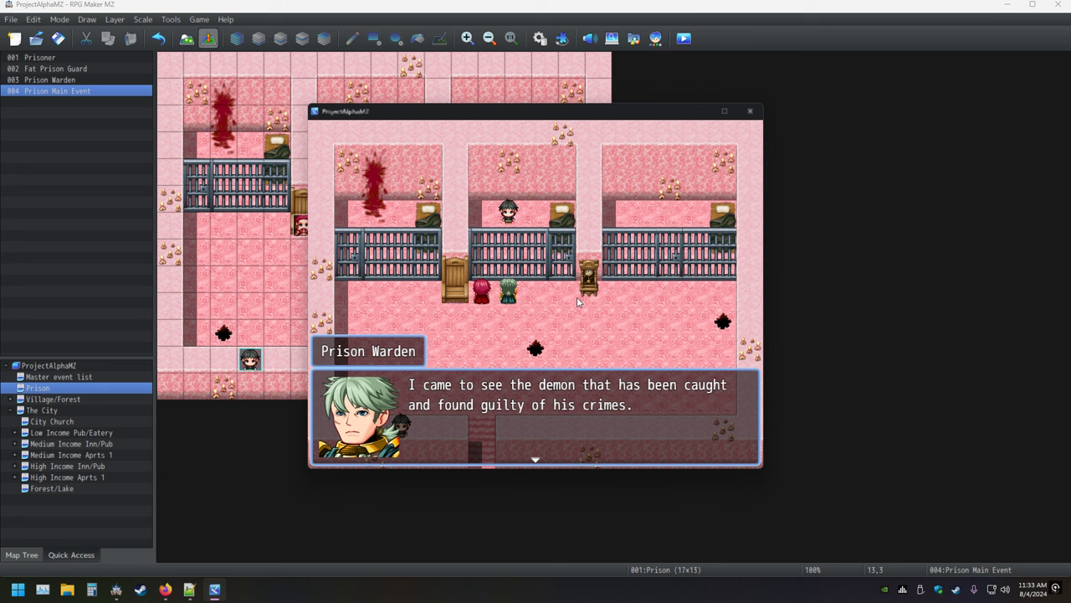
pyautogui.press('Return')
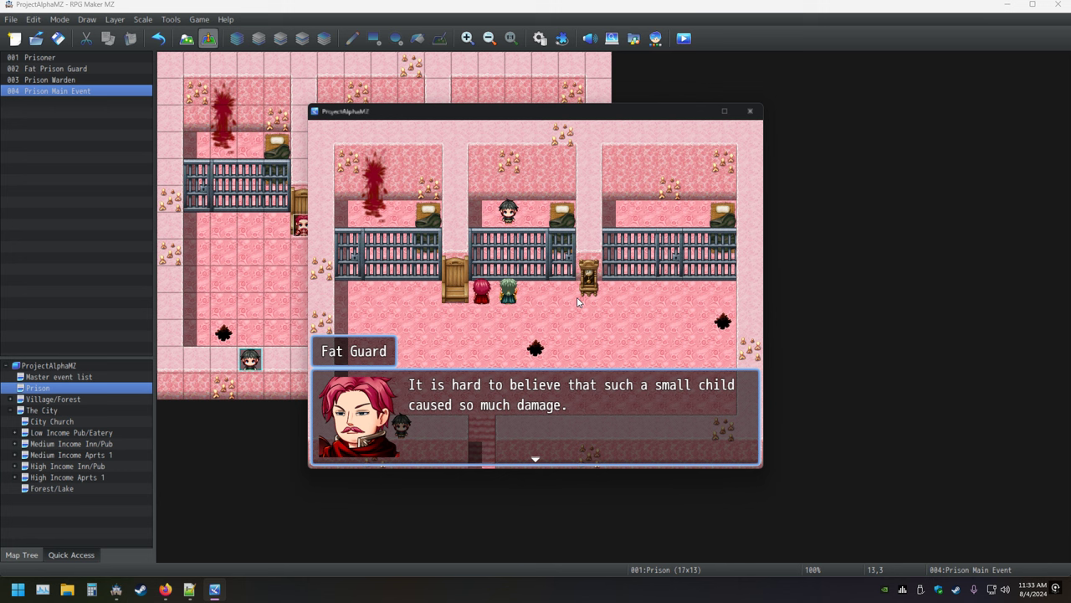
pyautogui.press('Return')
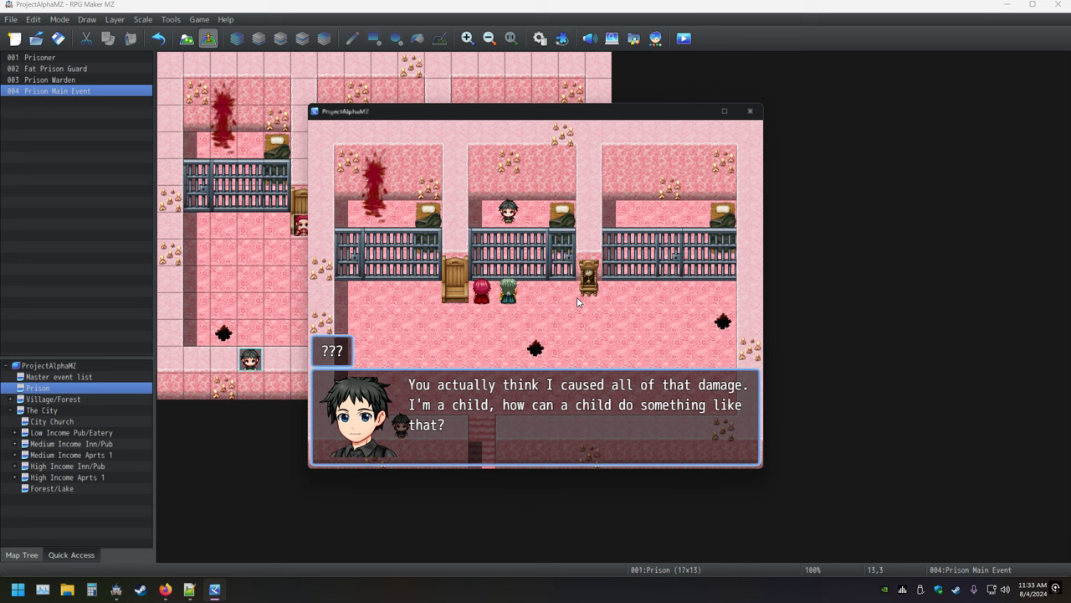
pyautogui.press('Return')
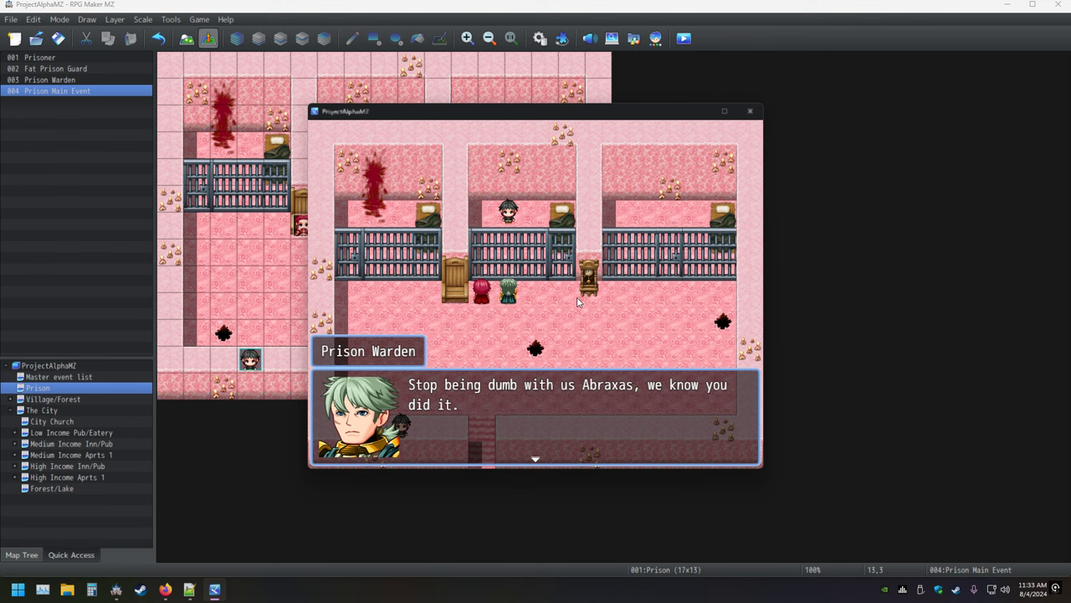
pyautogui.press('Return')
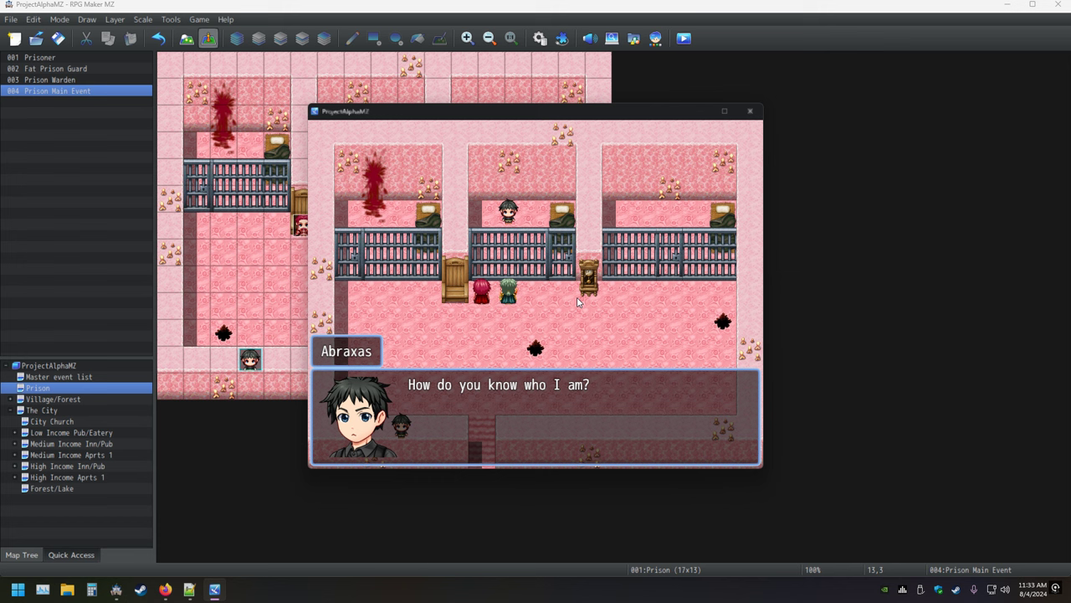
pyautogui.press('Return')
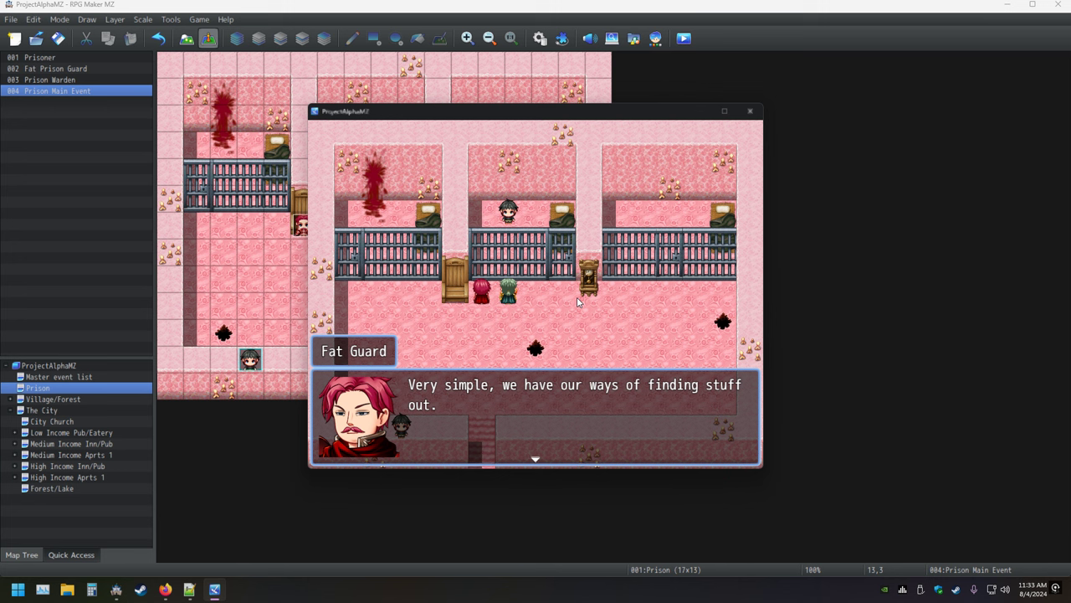
pyautogui.press('Return')
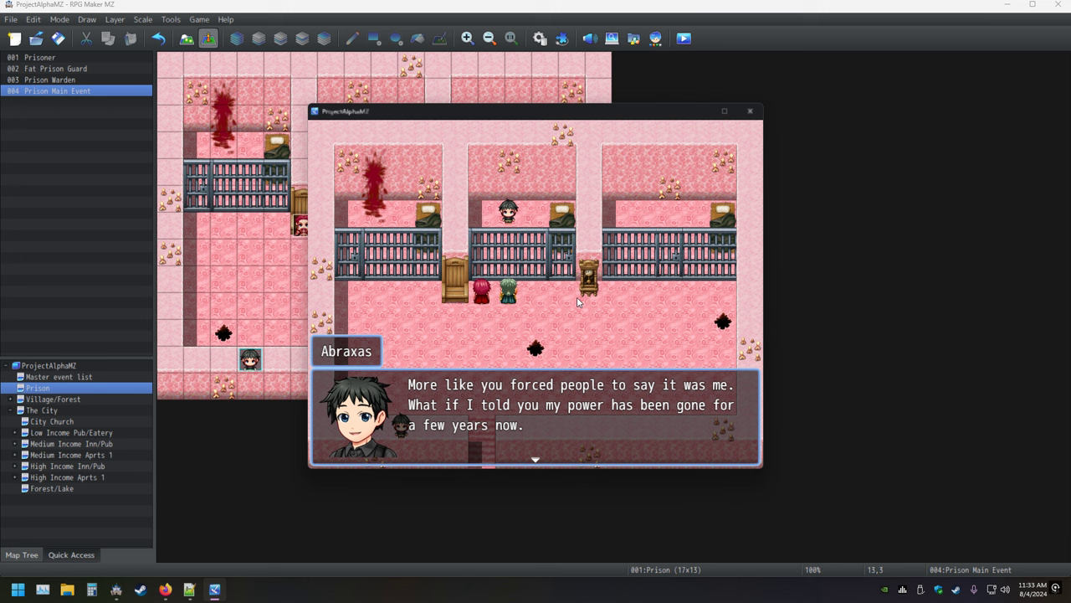
pyautogui.press('Return')
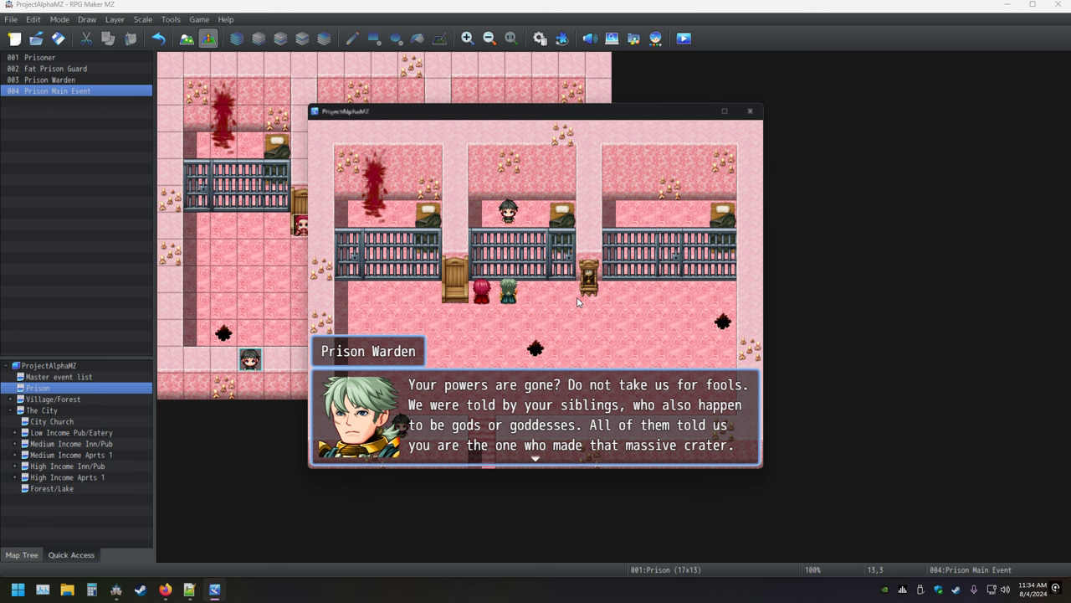
pyautogui.press('Return')
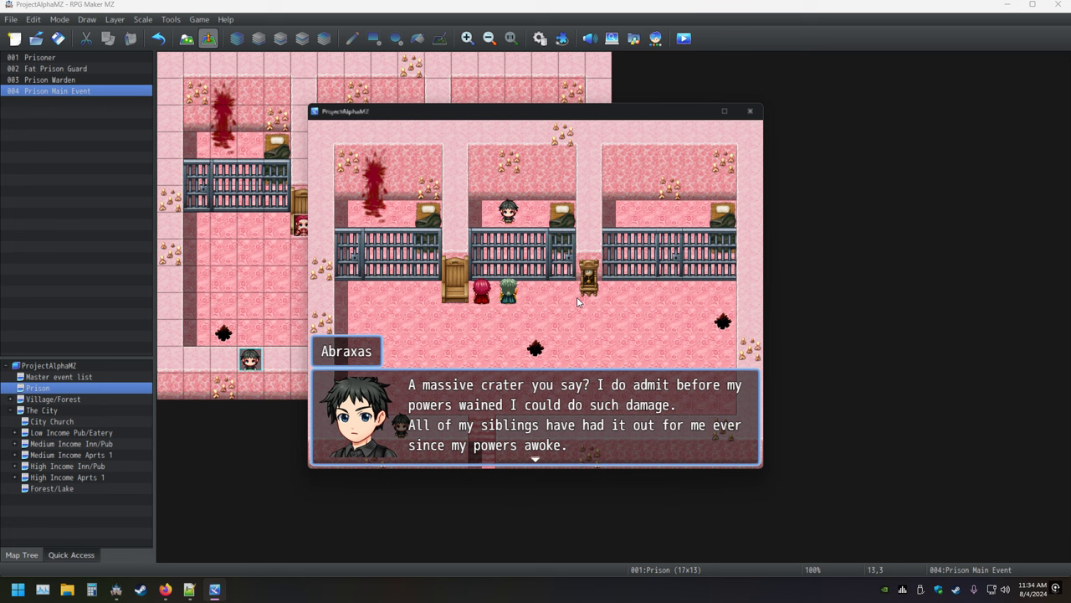
pyautogui.press('Return')
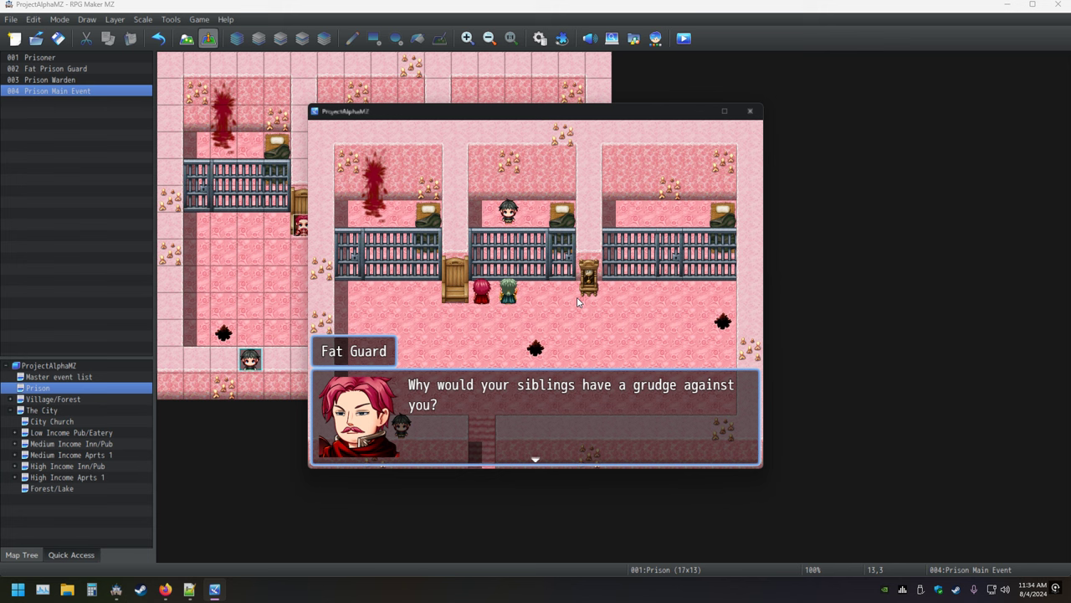
pyautogui.press('Return')
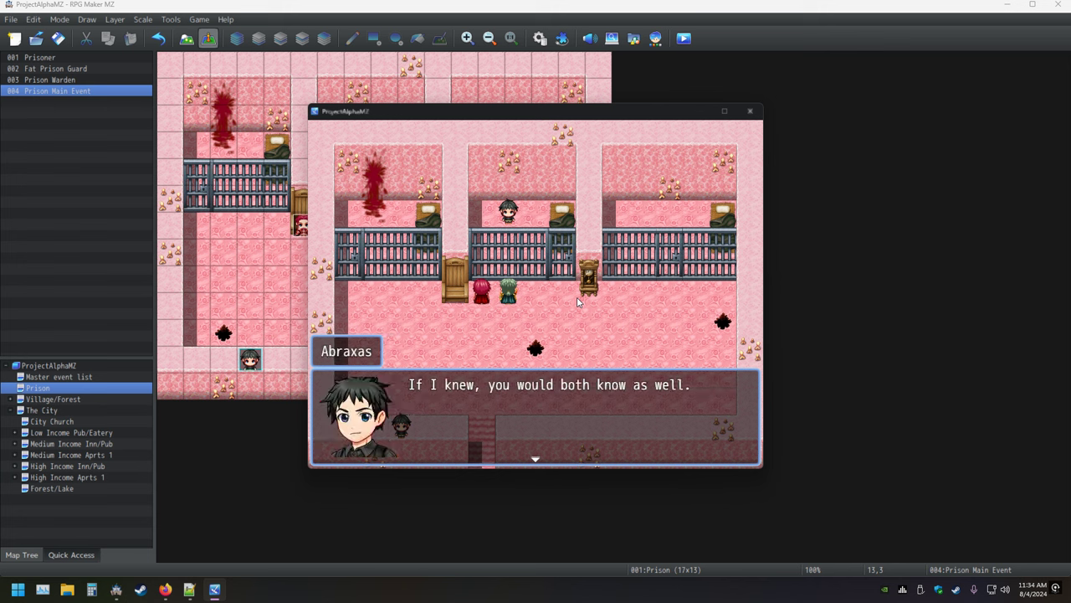
pyautogui.press('Return')
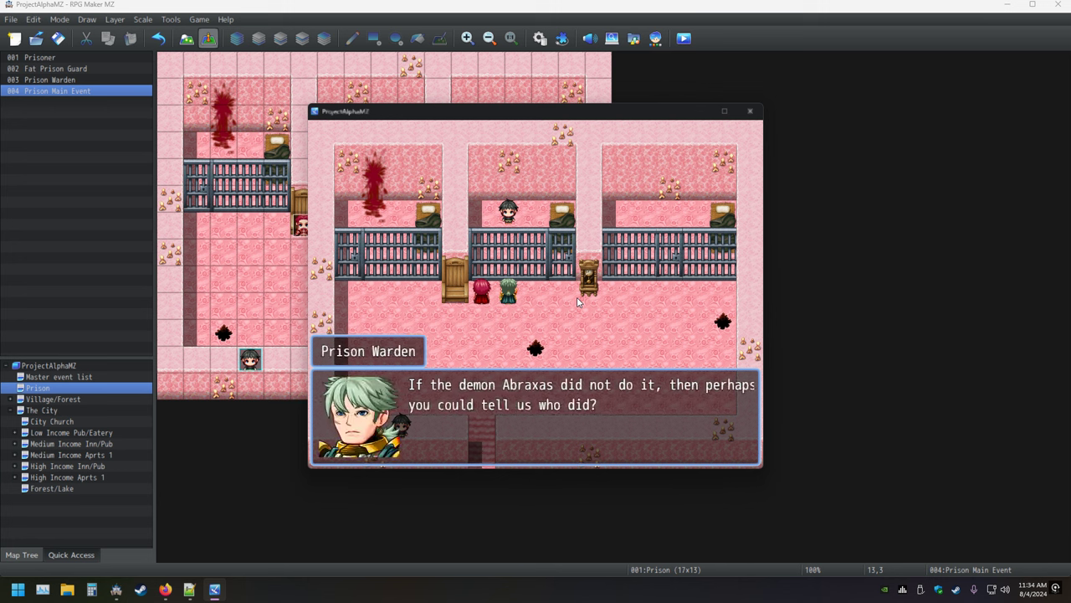
pyautogui.press('Return')
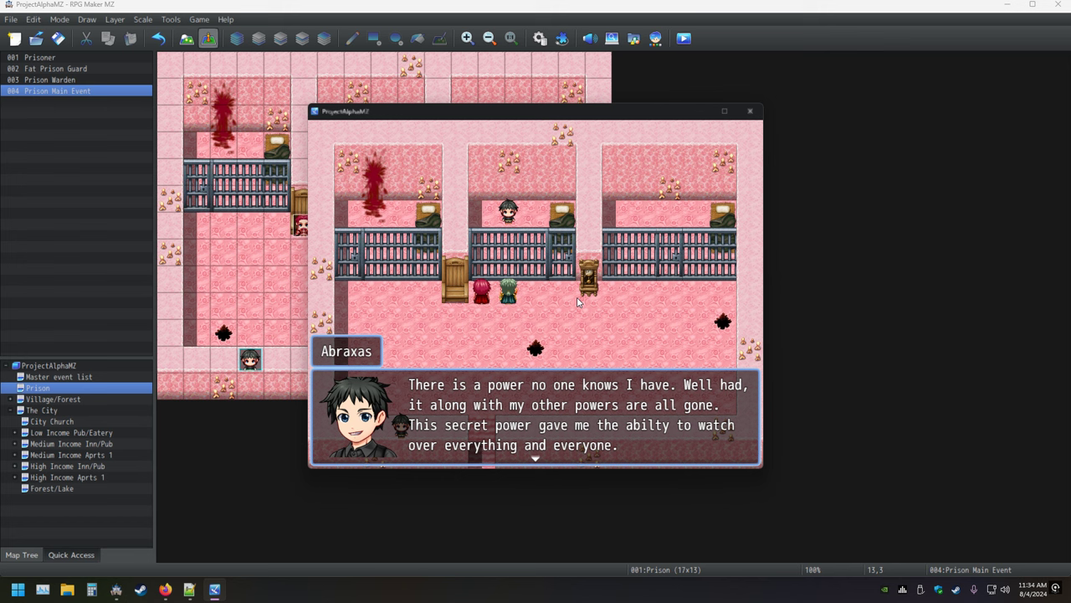
pyautogui.press('Return')
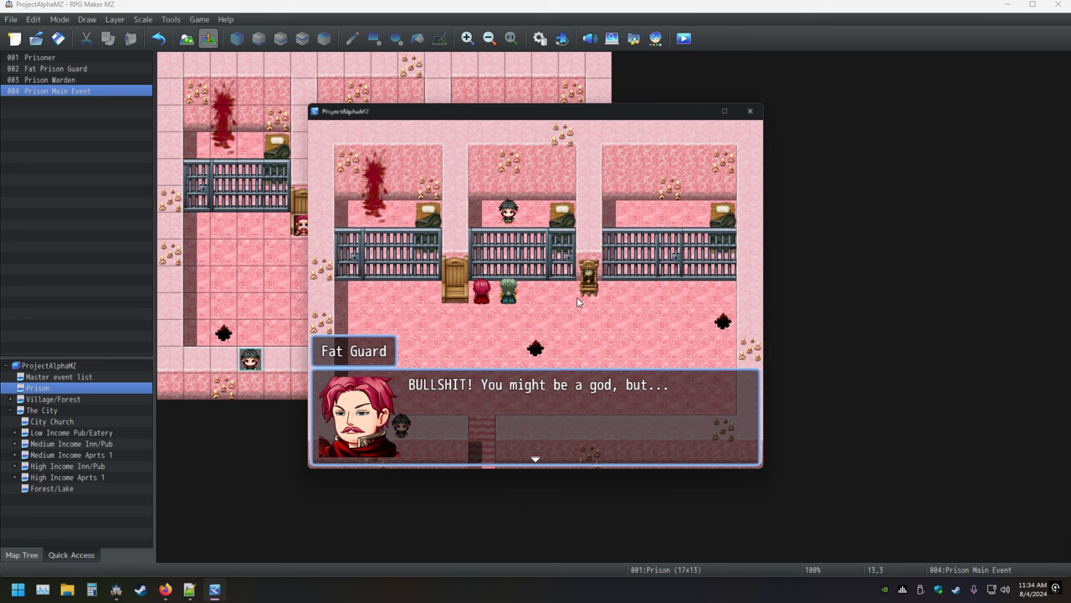
pyautogui.press('Return')
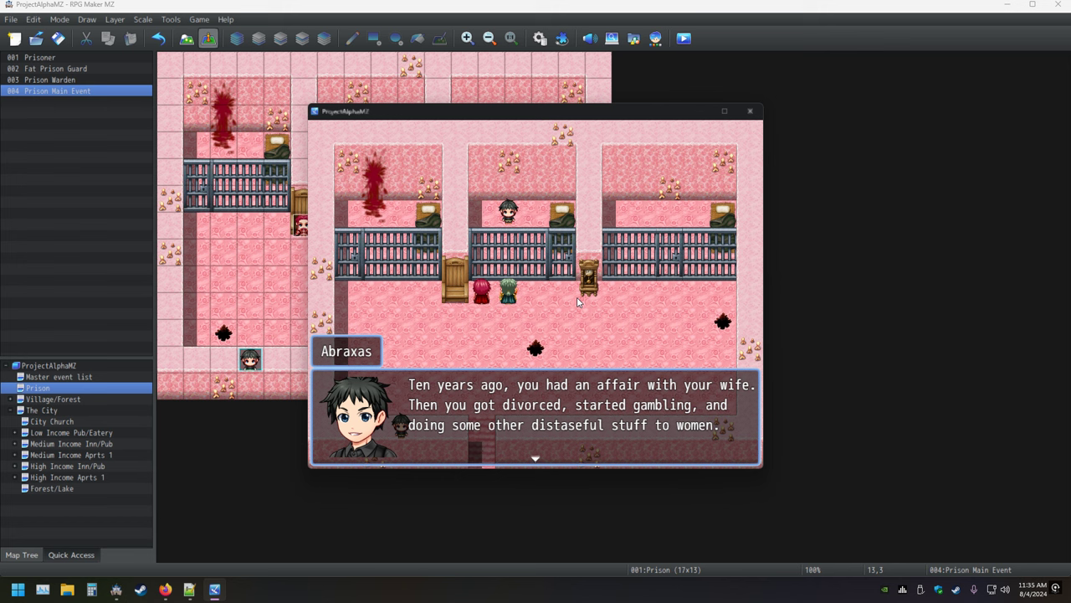
pyautogui.press('Return')
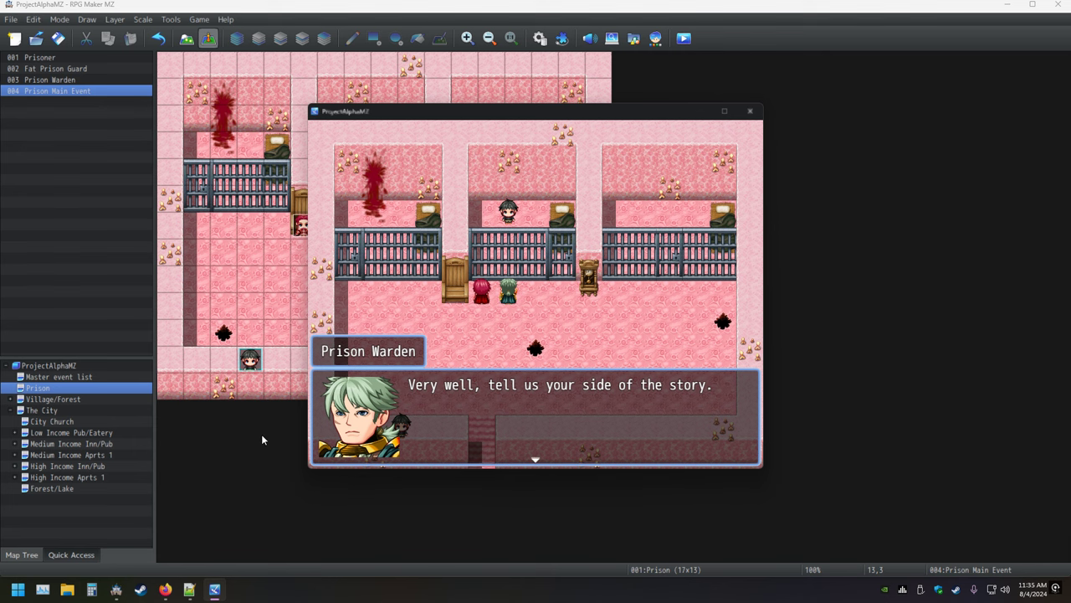
# Step: In the Prison Main Event, turn off Wait for Completion for the Fat Prison Guard's Exclamation balloon and accept the event
pyautogui.hotkey('alt', 'F4')
pyautogui.doubleClick(510, 147)
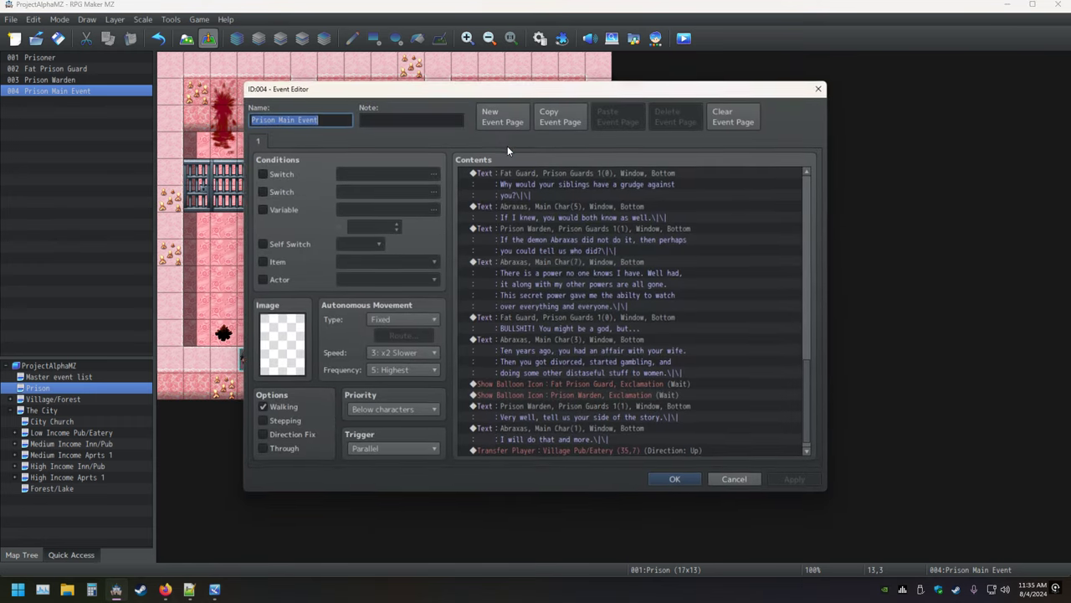
pyautogui.click(607, 375)
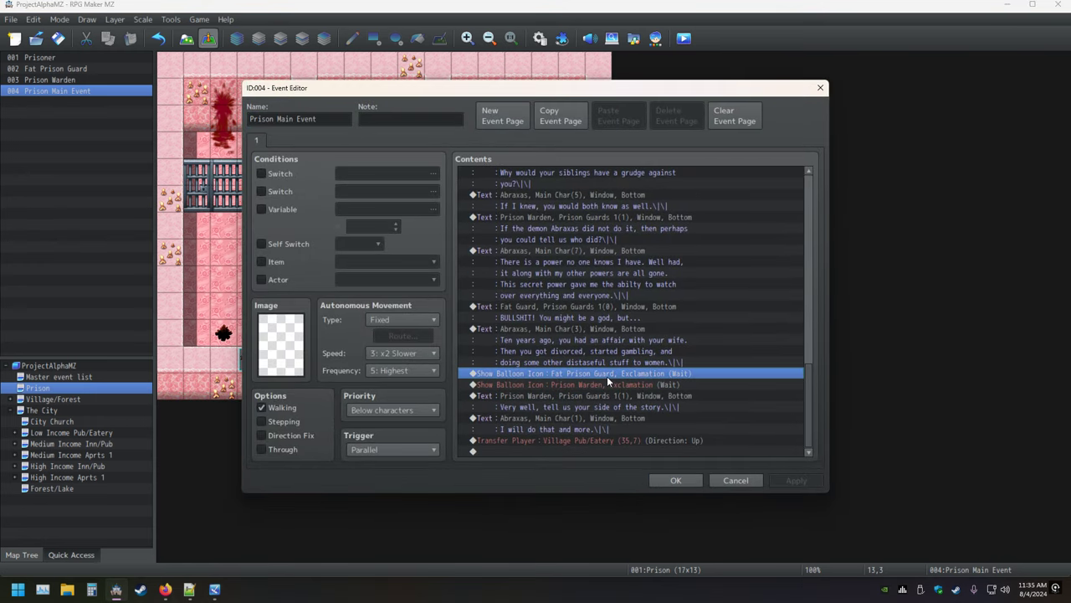
pyautogui.press('Insert')
pyautogui.click(785, 122)
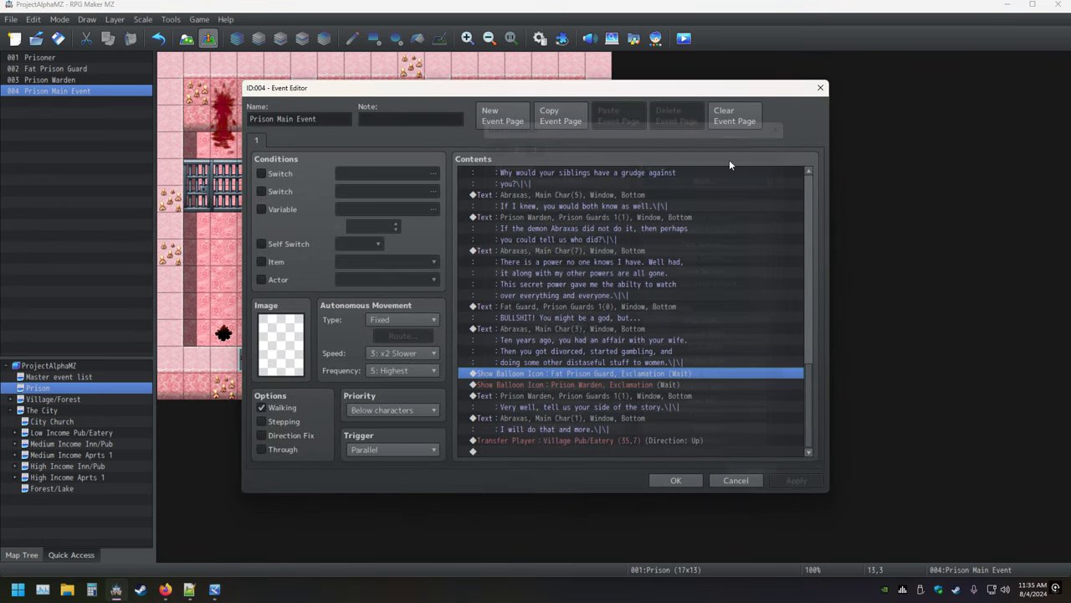
pyautogui.rightClick(579, 374)
pyautogui.click(592, 393)
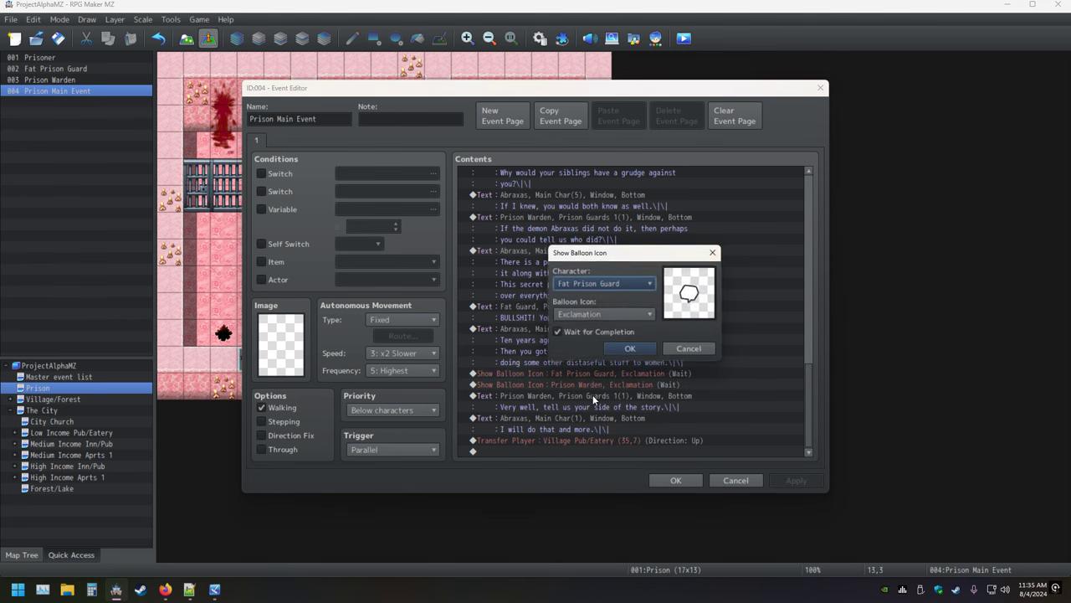
pyautogui.click(607, 332)
pyautogui.click(640, 348)
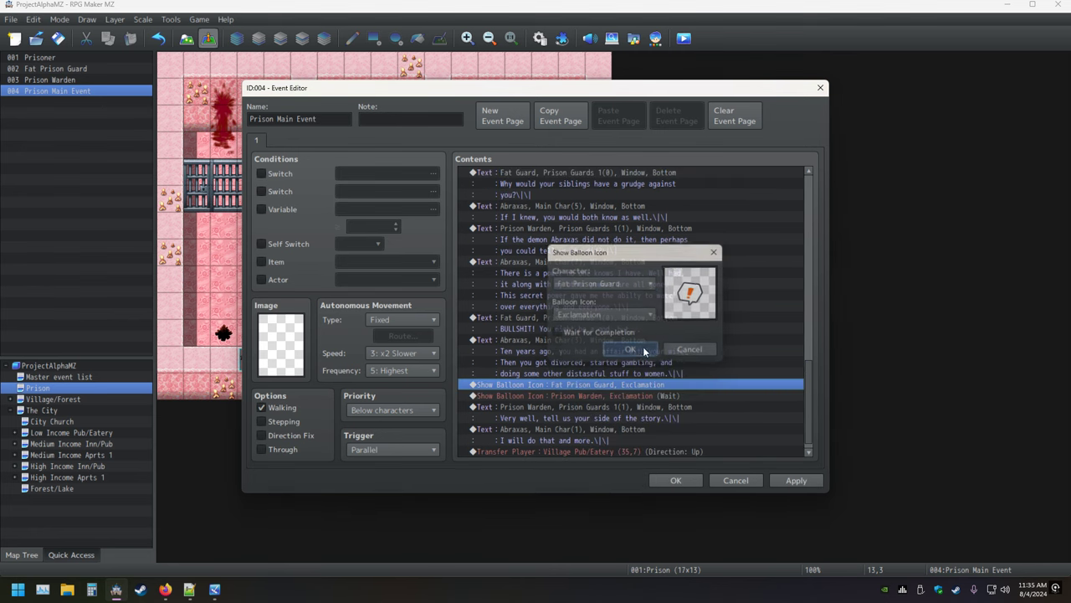
pyautogui.click(584, 395)
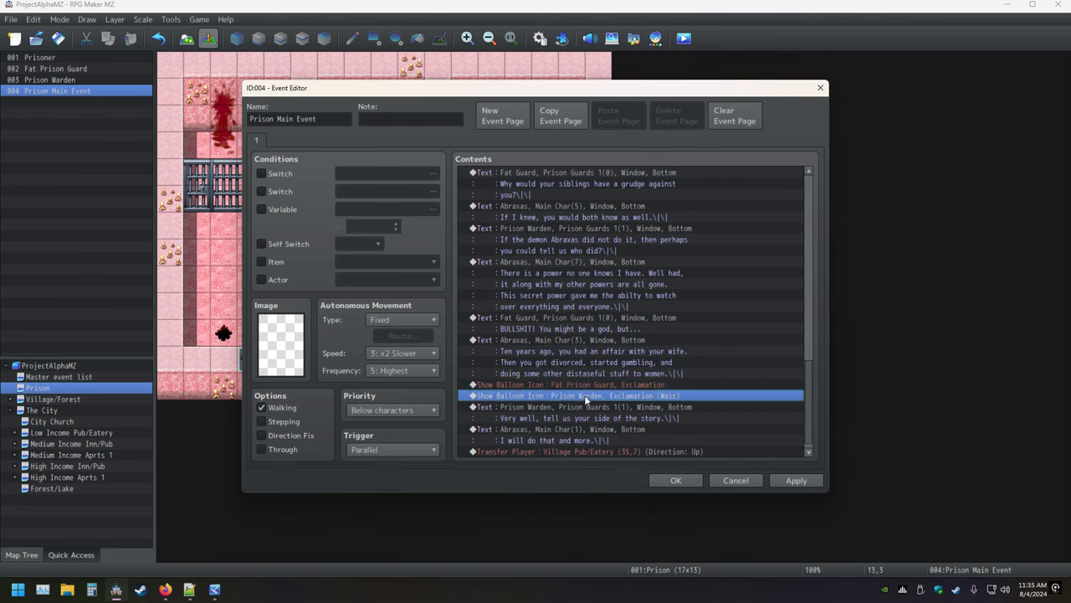
pyautogui.click(674, 479)
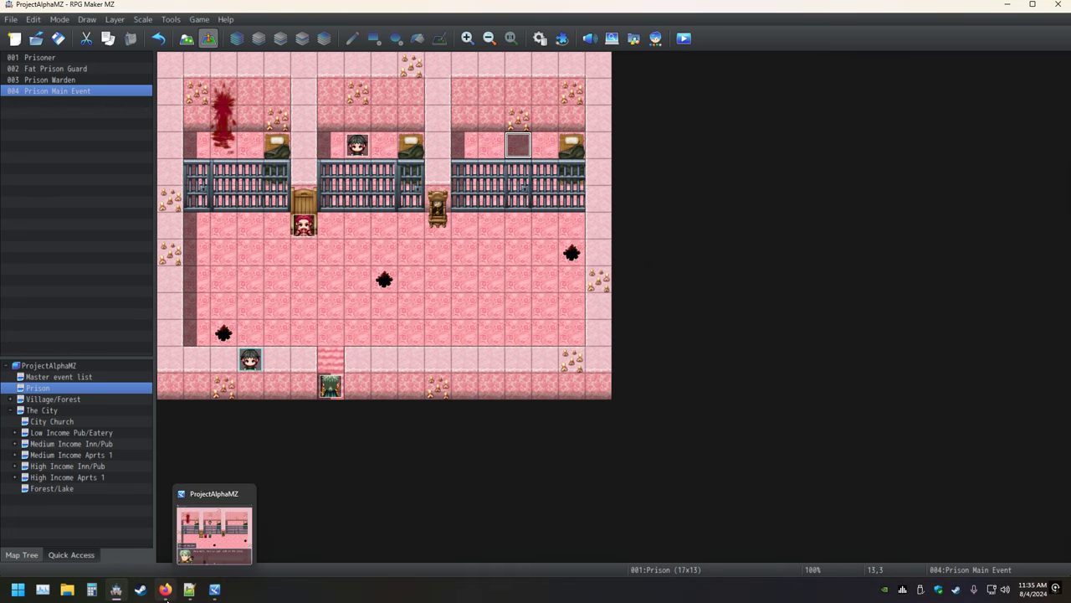
# Step: Return to the running playtest and advance the last dialogue lines through the transfer out of the prison
pyautogui.click(233, 552)
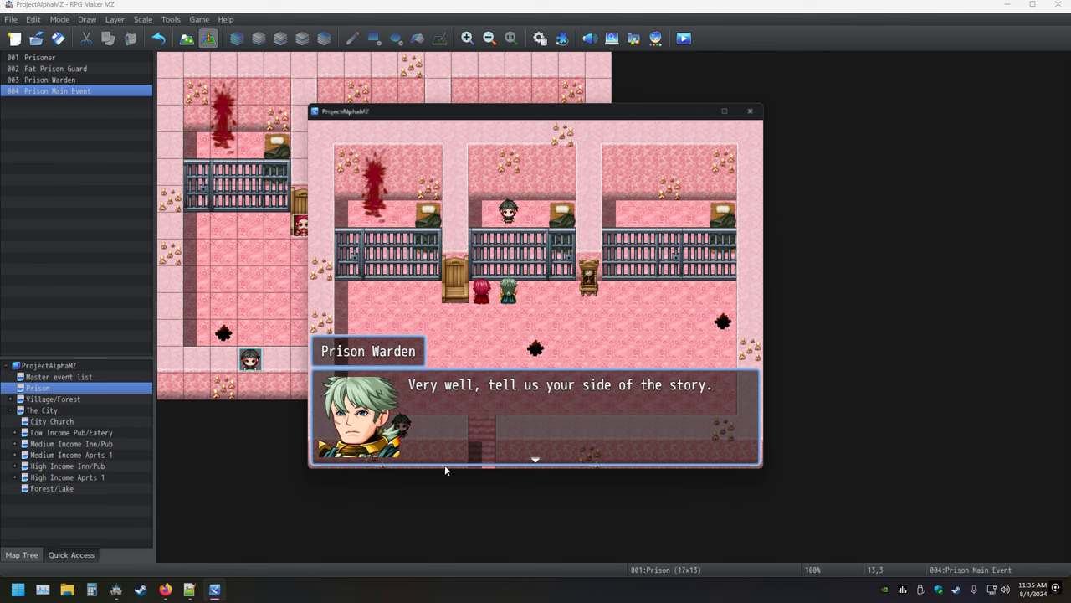
pyautogui.press('Return')
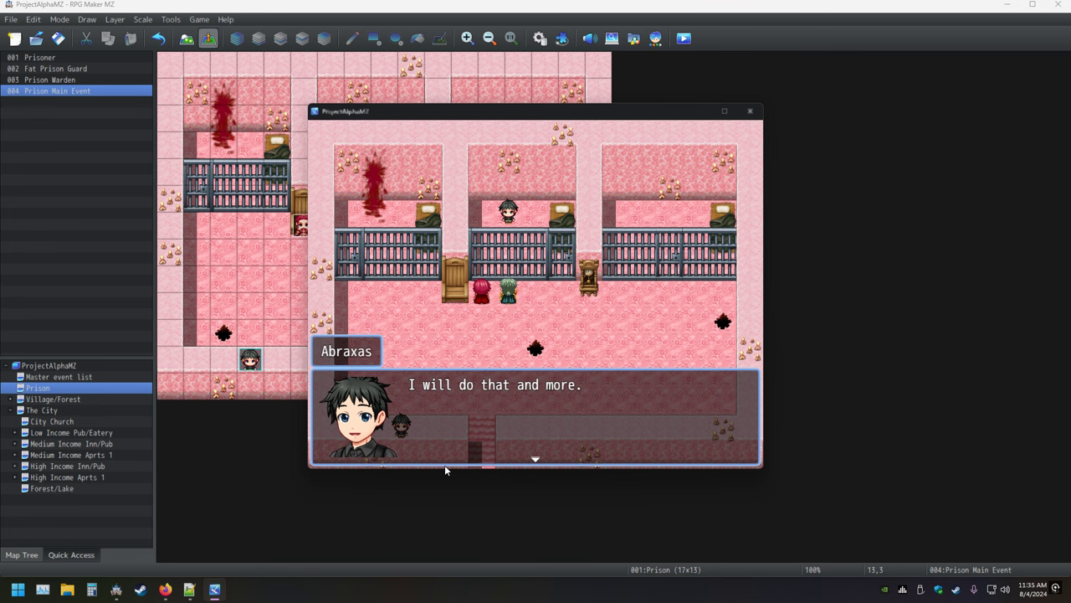
pyautogui.press('Return')
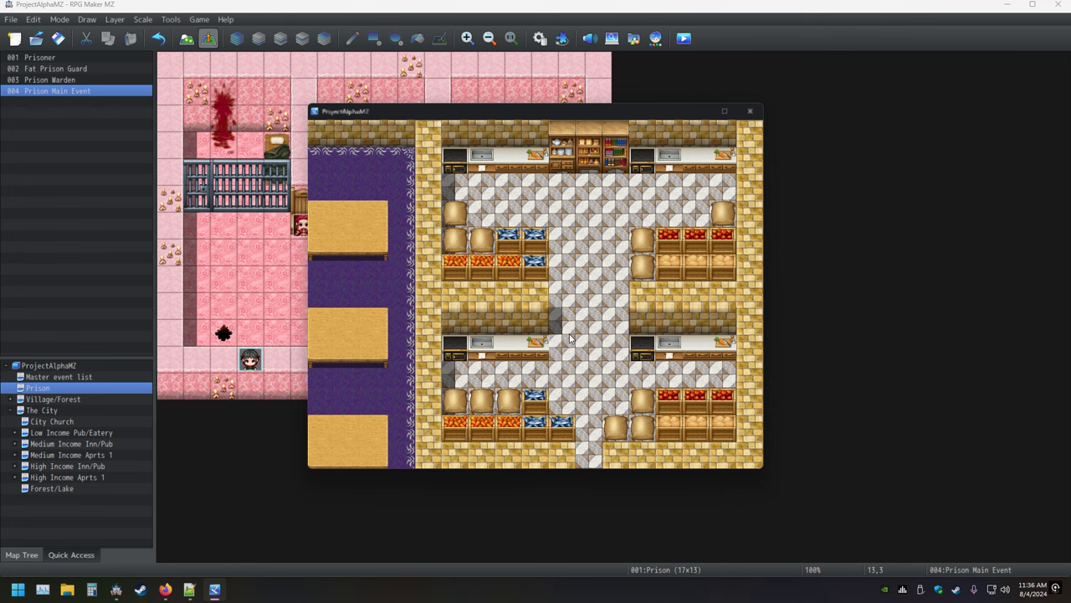
# Step: Close the playtest and open the destination map picker of the Transfer Player command ending the Prison Main Event
pyautogui.click(750, 111)
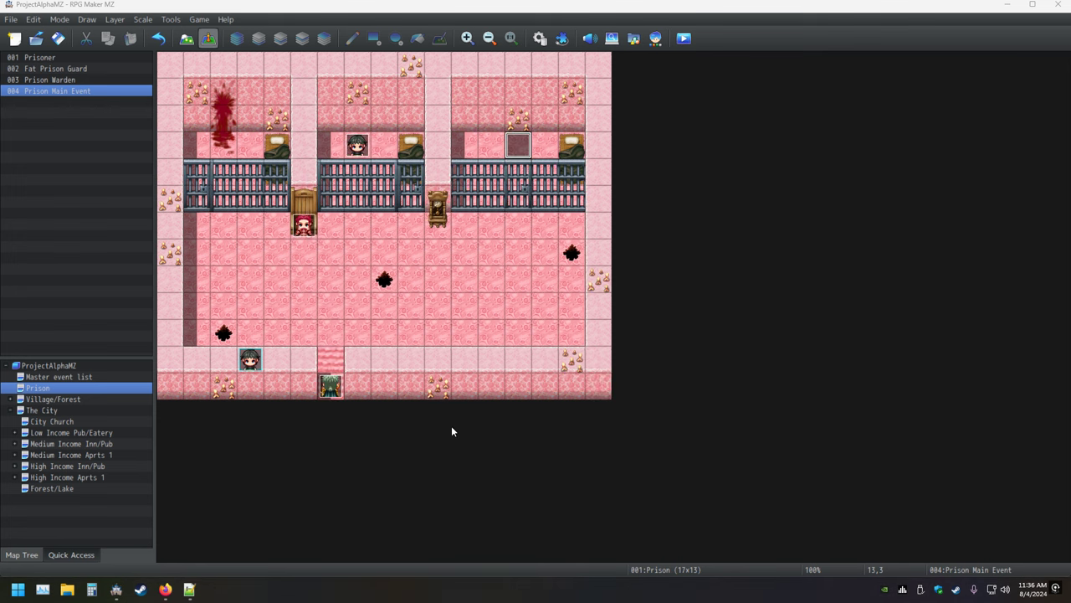
pyautogui.doubleClick(519, 145)
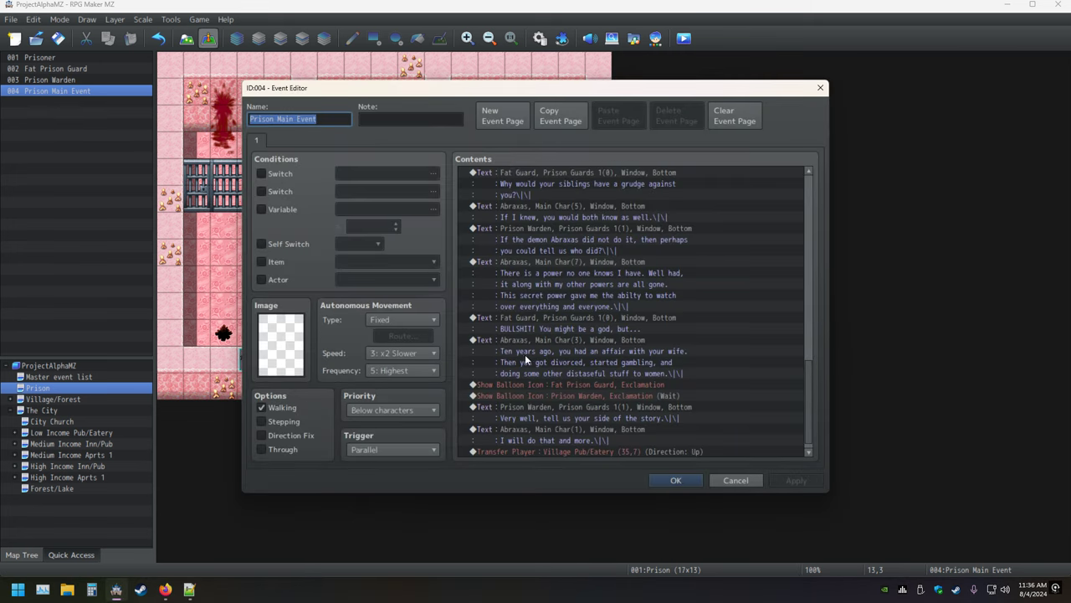
pyautogui.scroll(-1, 525, 354)
pyautogui.click(569, 441)
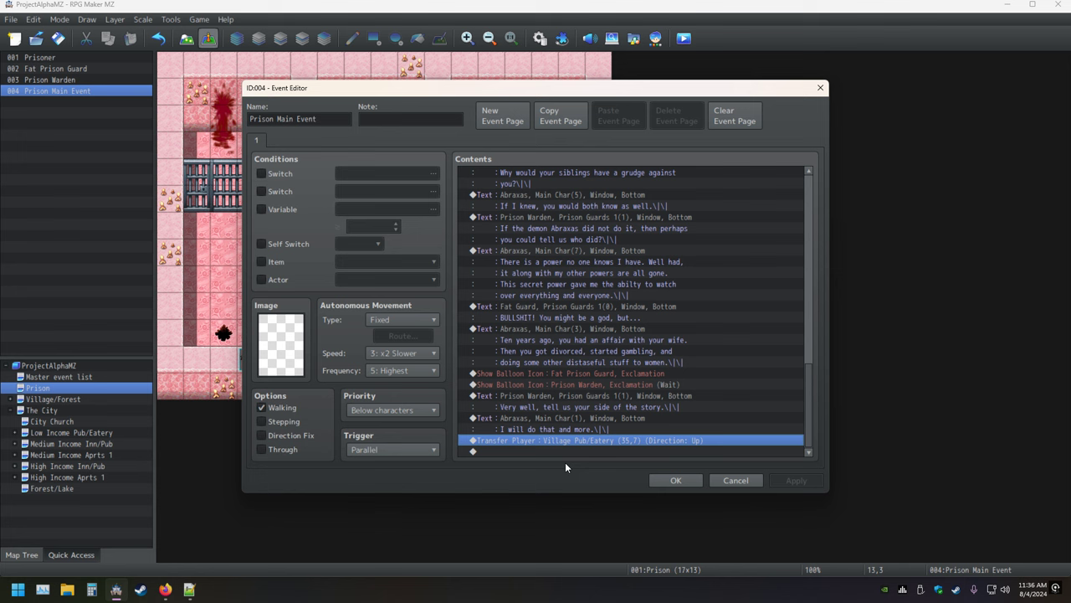
pyautogui.doubleClick(555, 451)
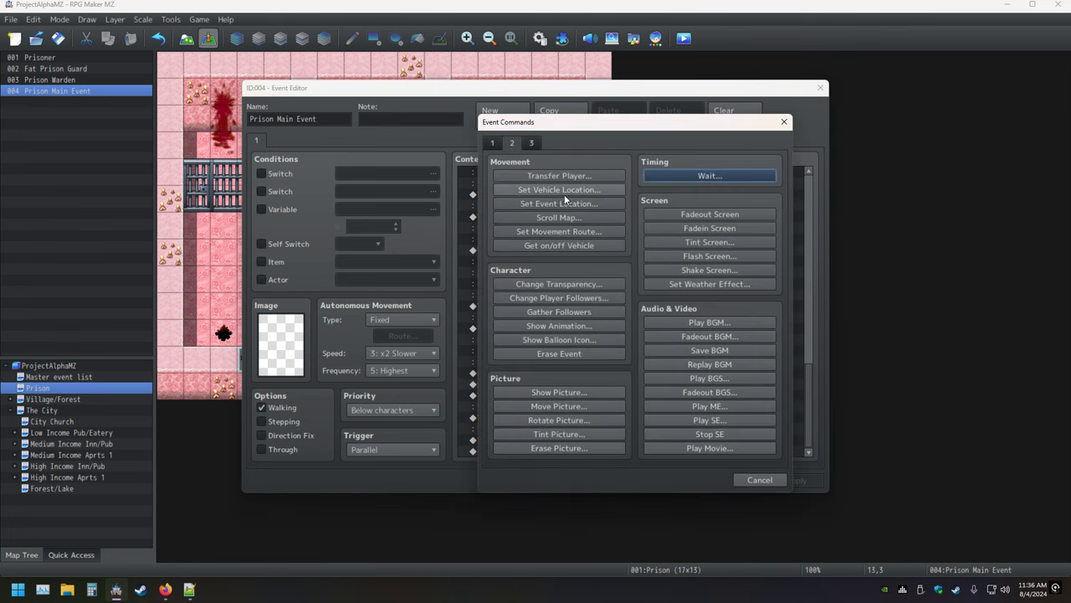
pyautogui.click(787, 122)
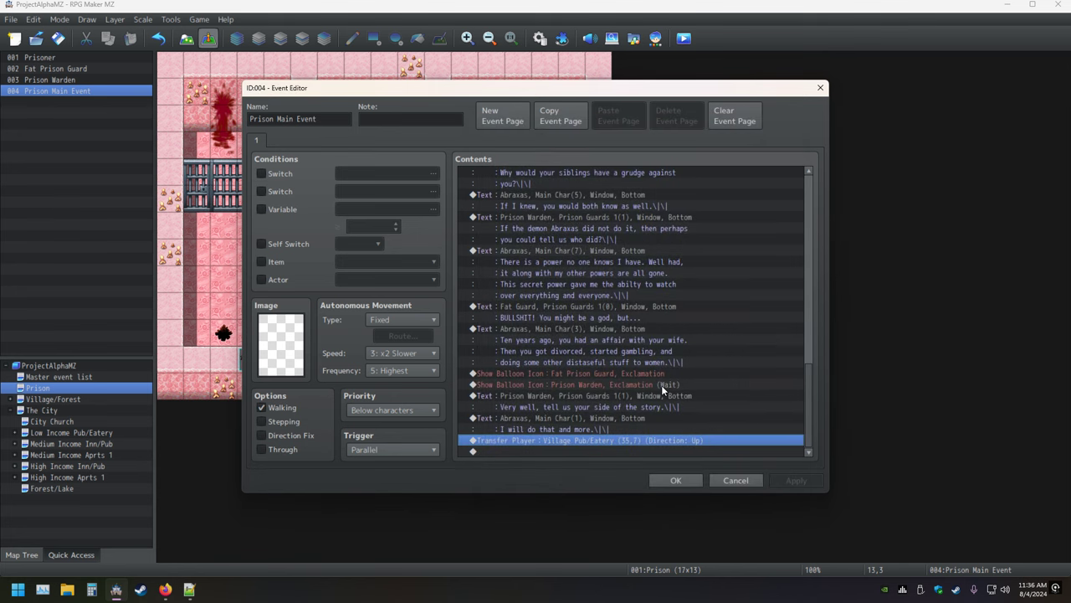
pyautogui.press('space')
pyautogui.click(679, 260)
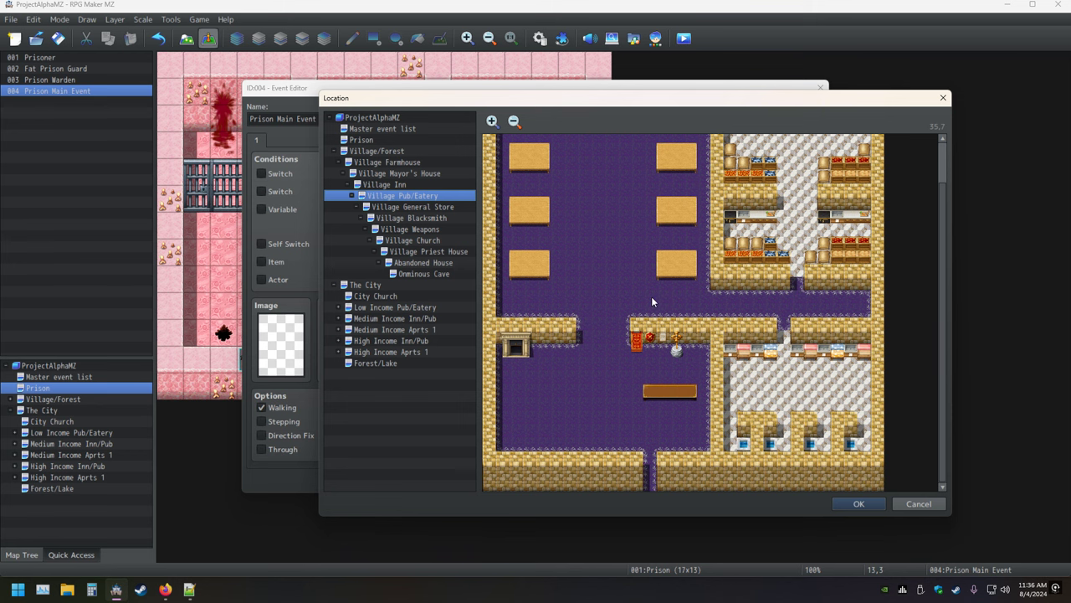
# Step: Examine the Village Pub/Eatery, Village Inn, Village Church, Abandoned House and Village Priest House maps as possible transfer destinations
pyautogui.scroll(2, 626, 289)
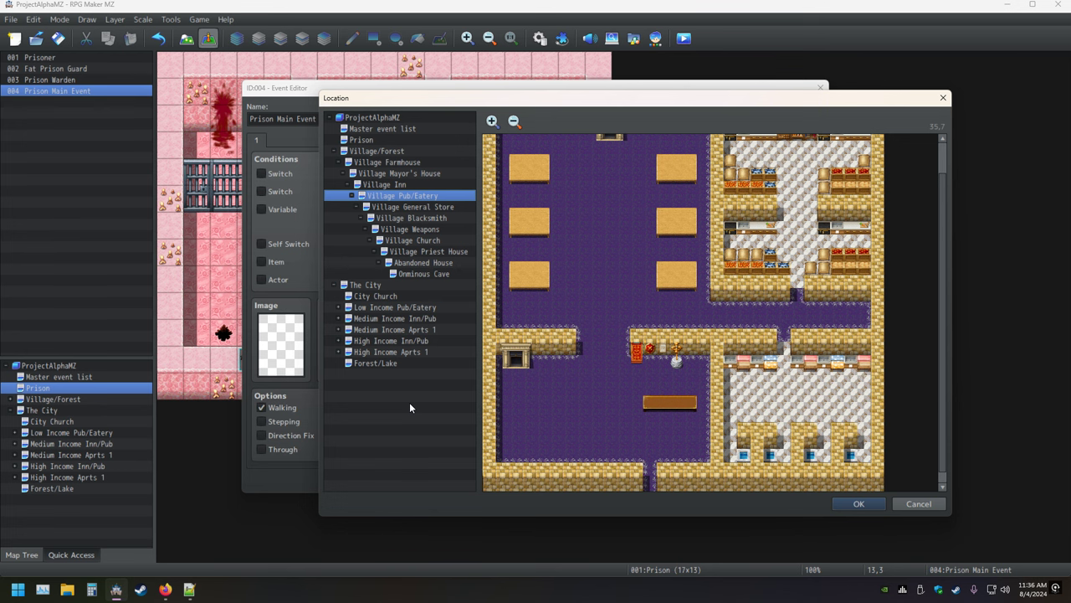
pyautogui.scroll(2, 670, 343)
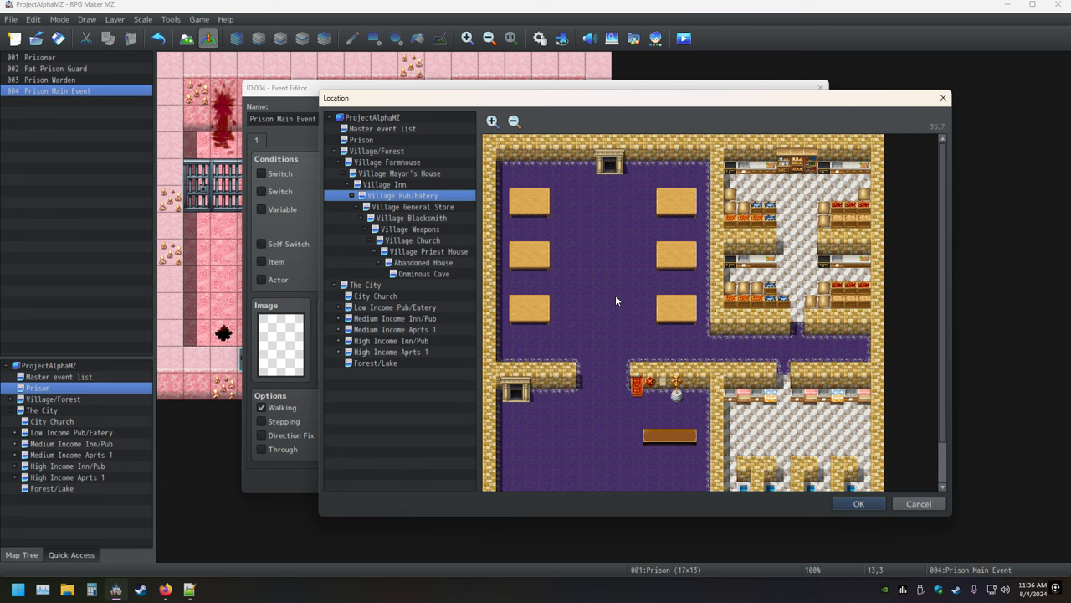
pyautogui.scroll(-3, 620, 306)
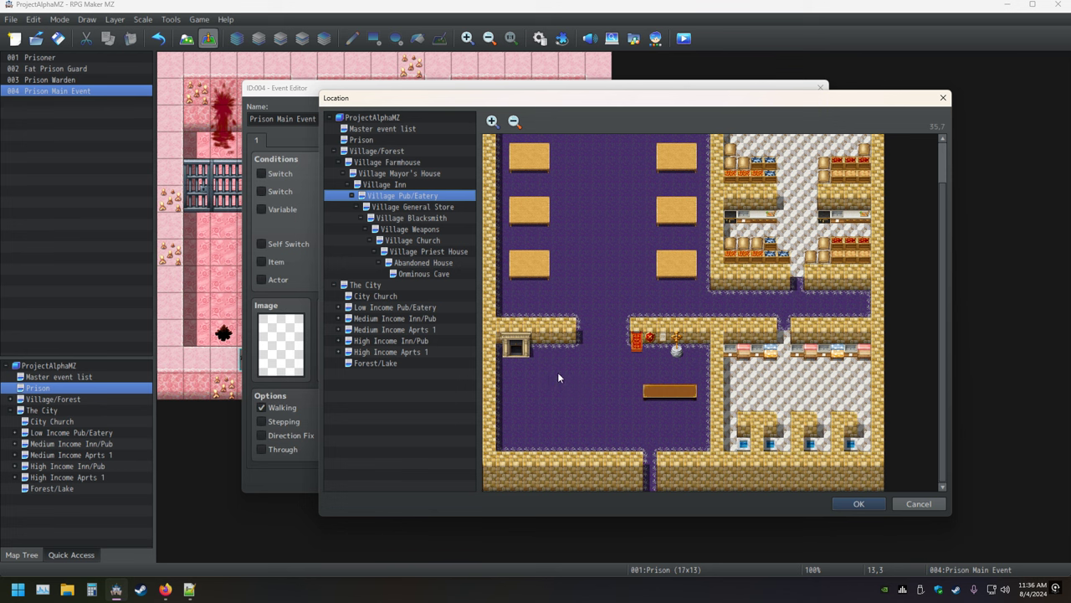
pyautogui.scroll(2, 559, 378)
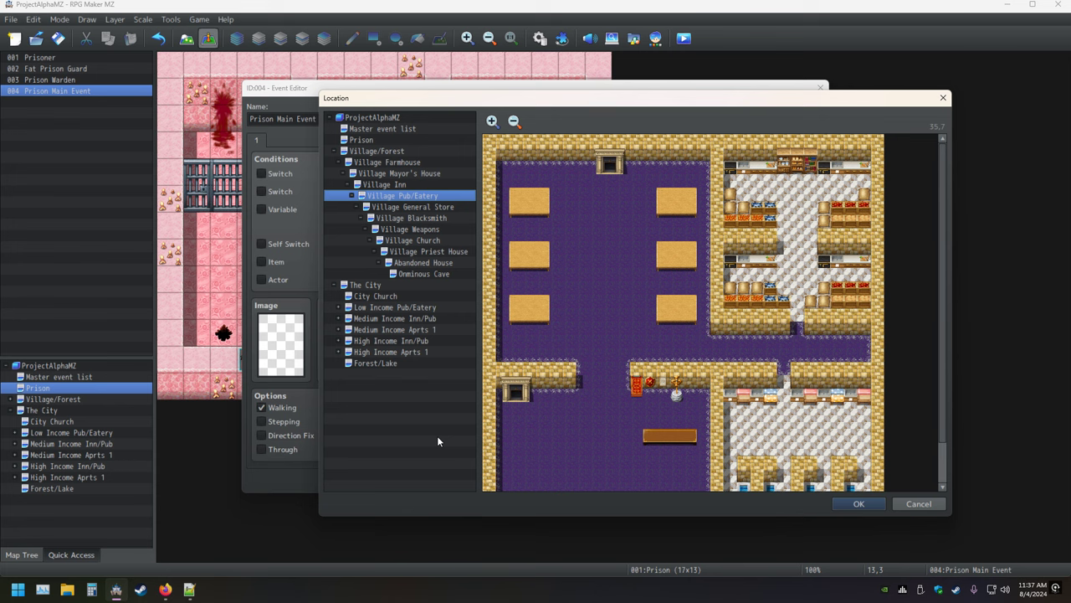
pyautogui.press('Up')
pyautogui.scroll(1, 660, 341)
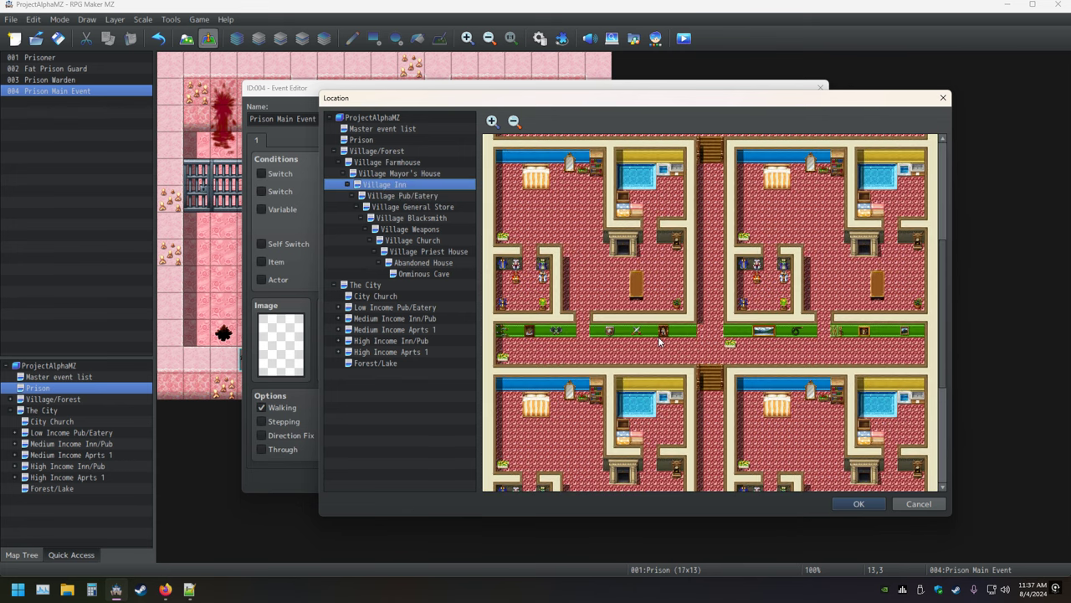
pyautogui.scroll(3, 659, 341)
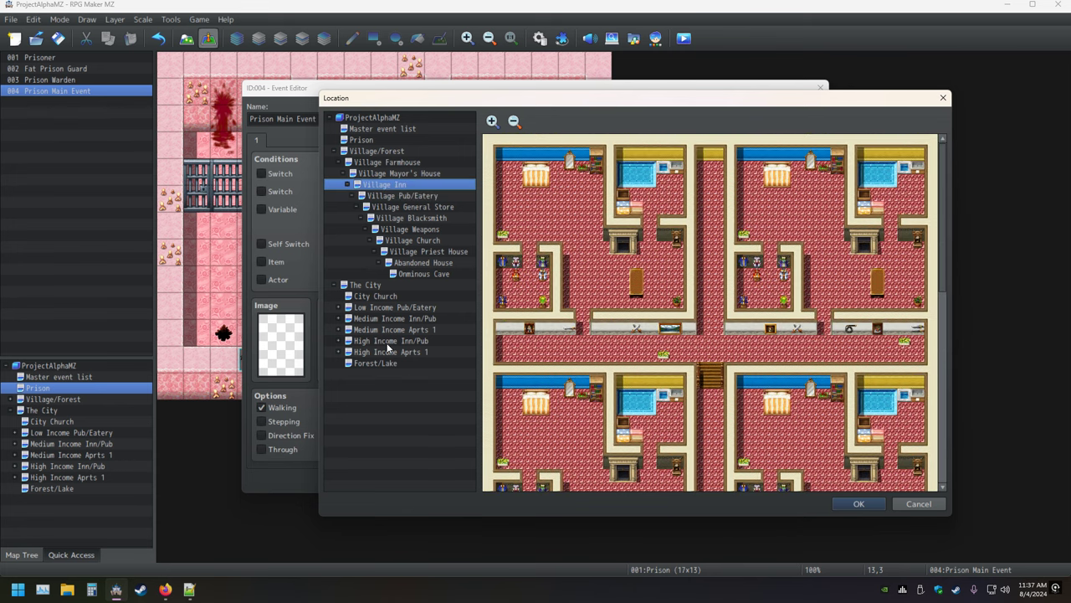
pyautogui.click(430, 242)
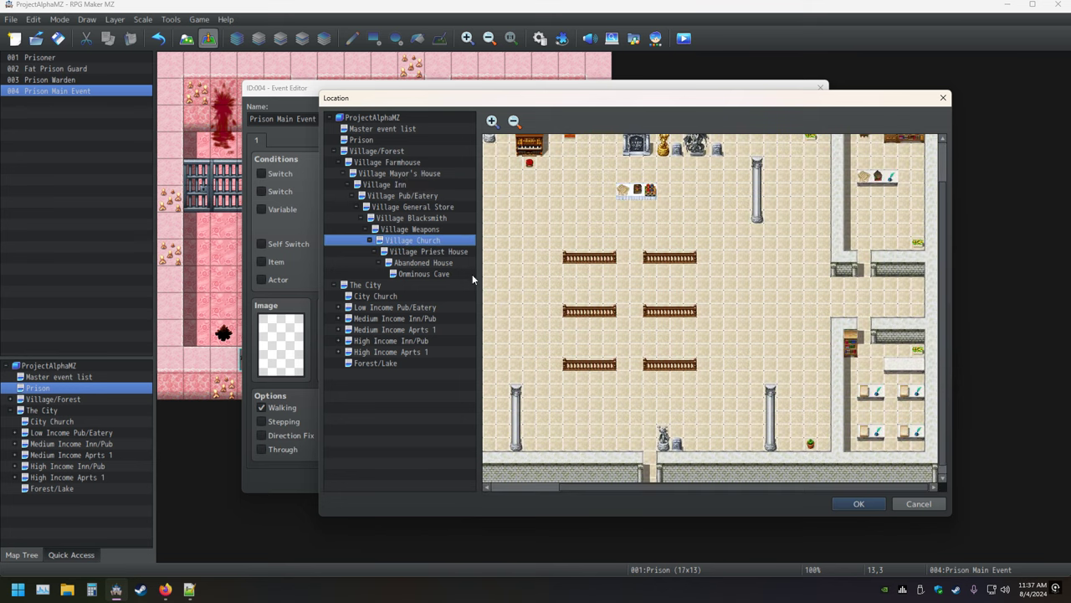
pyautogui.scroll(2, 672, 406)
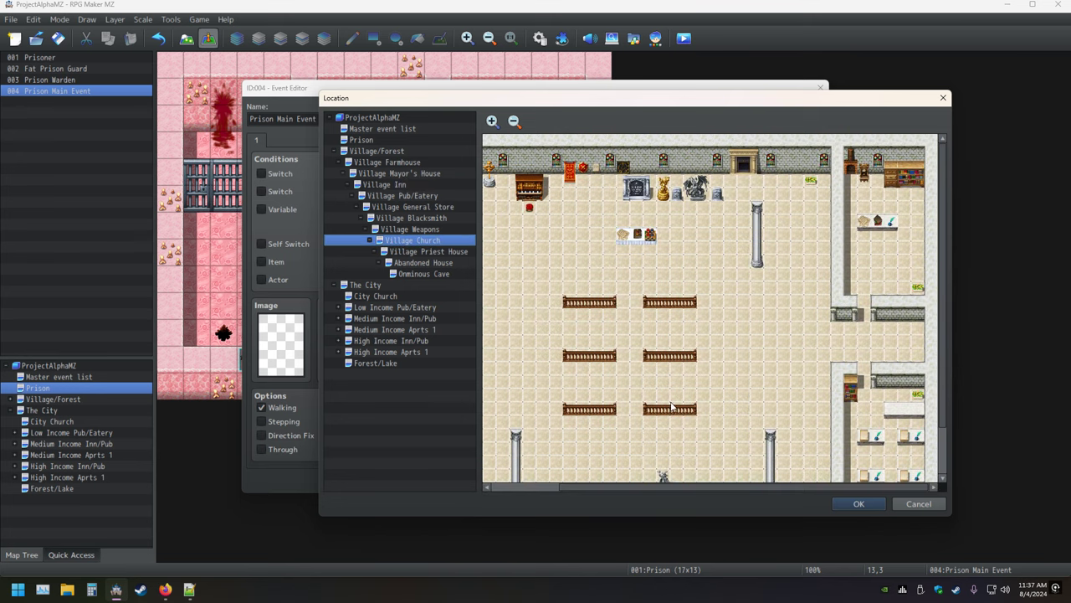
pyautogui.click(440, 264)
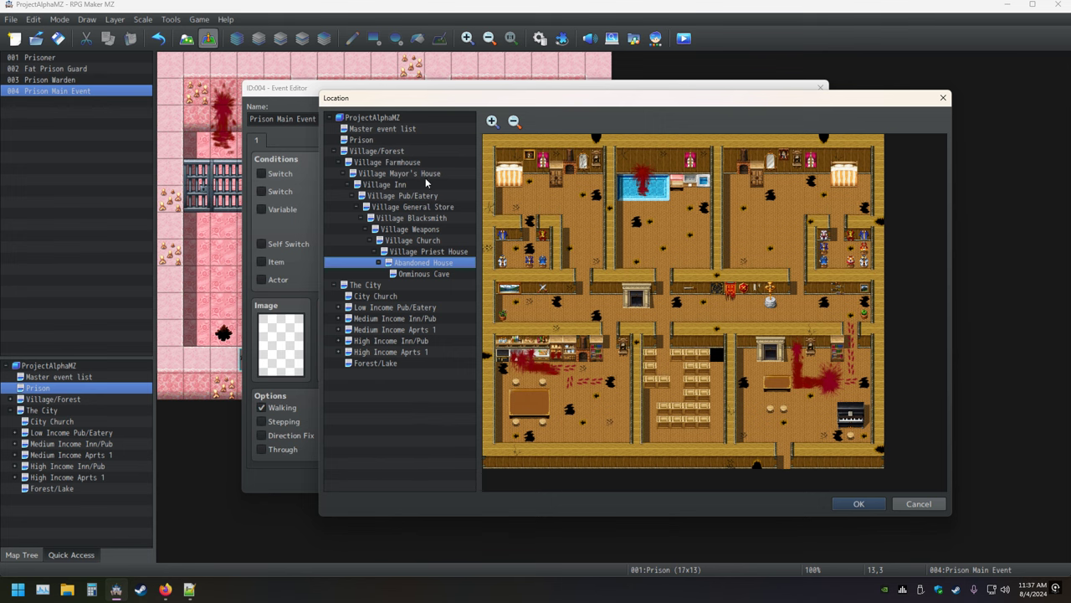
pyautogui.click(381, 185)
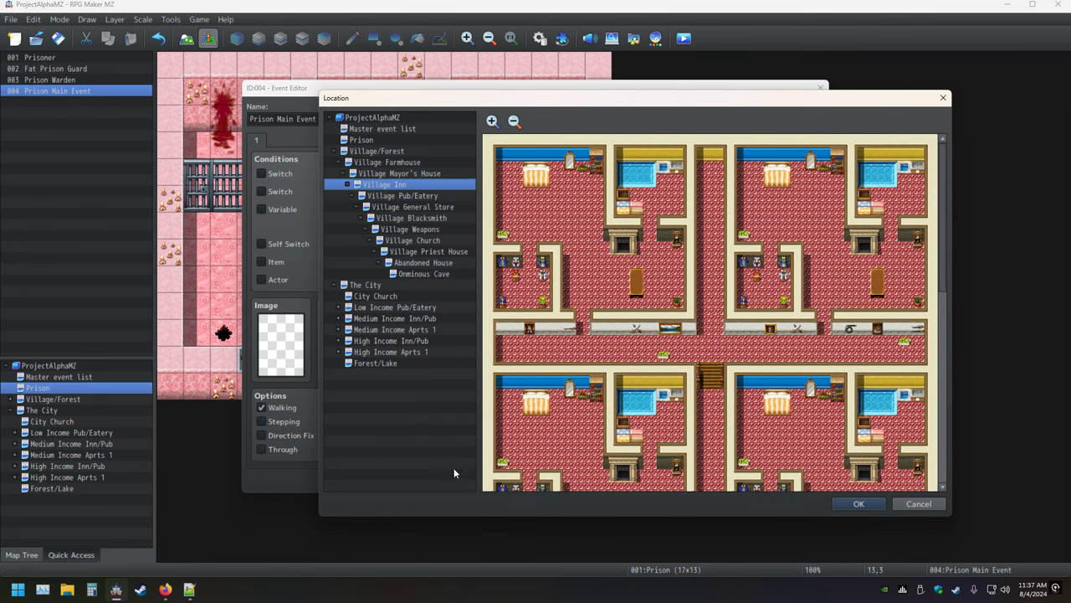
pyautogui.press('Down')
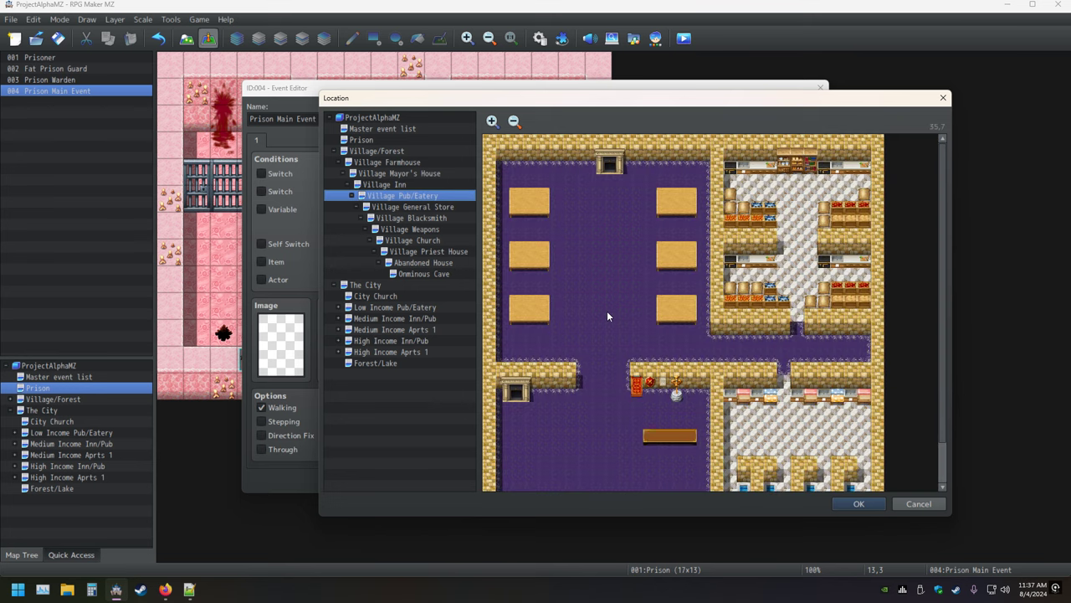
pyautogui.scroll(-2, 659, 318)
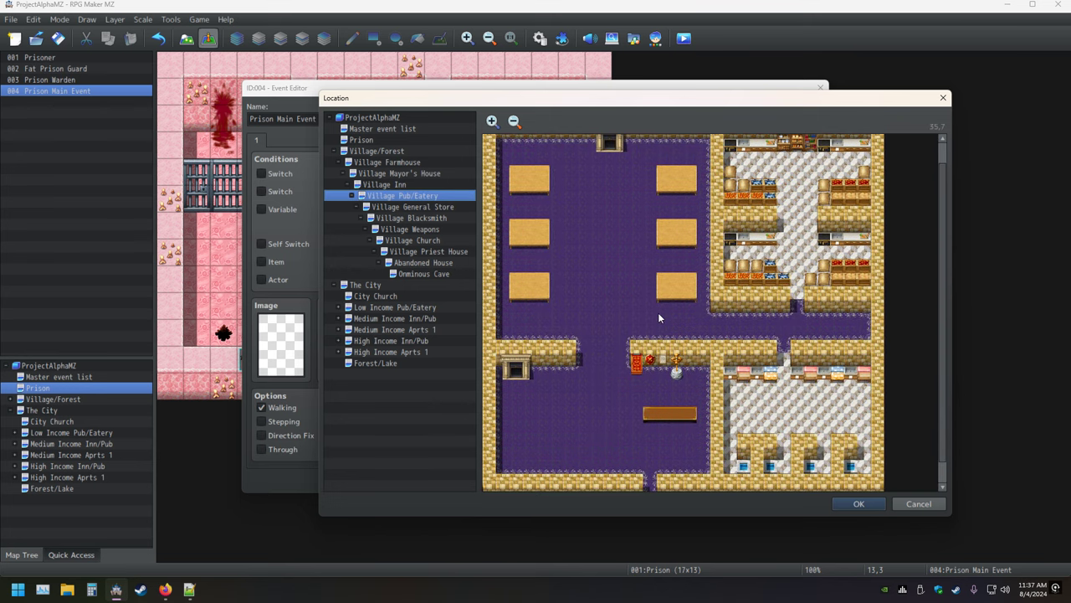
pyautogui.scroll(1, 658, 318)
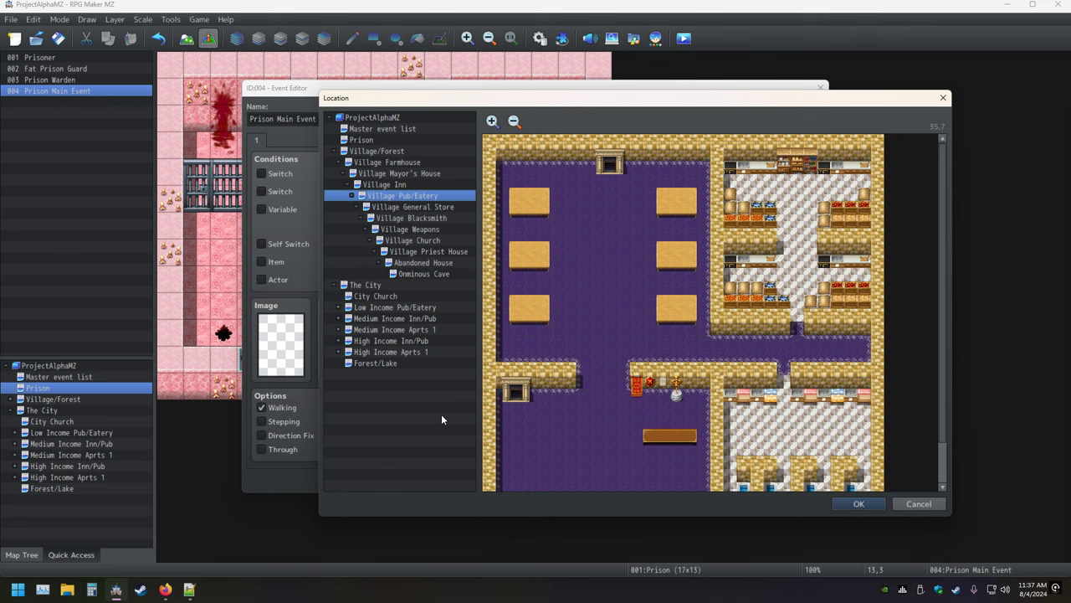
pyautogui.click(408, 242)
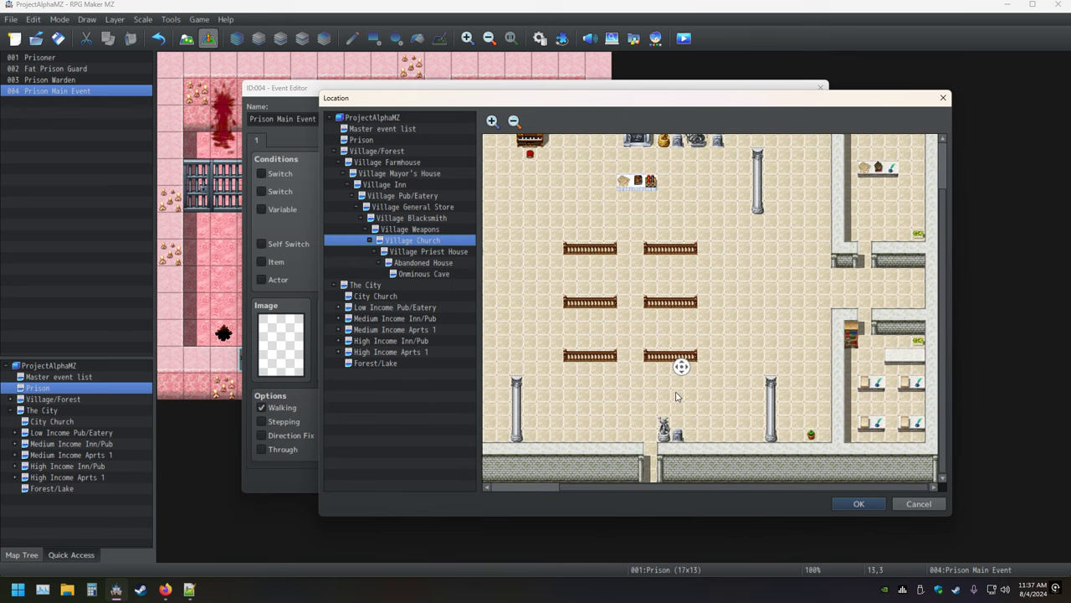
pyautogui.click(454, 252)
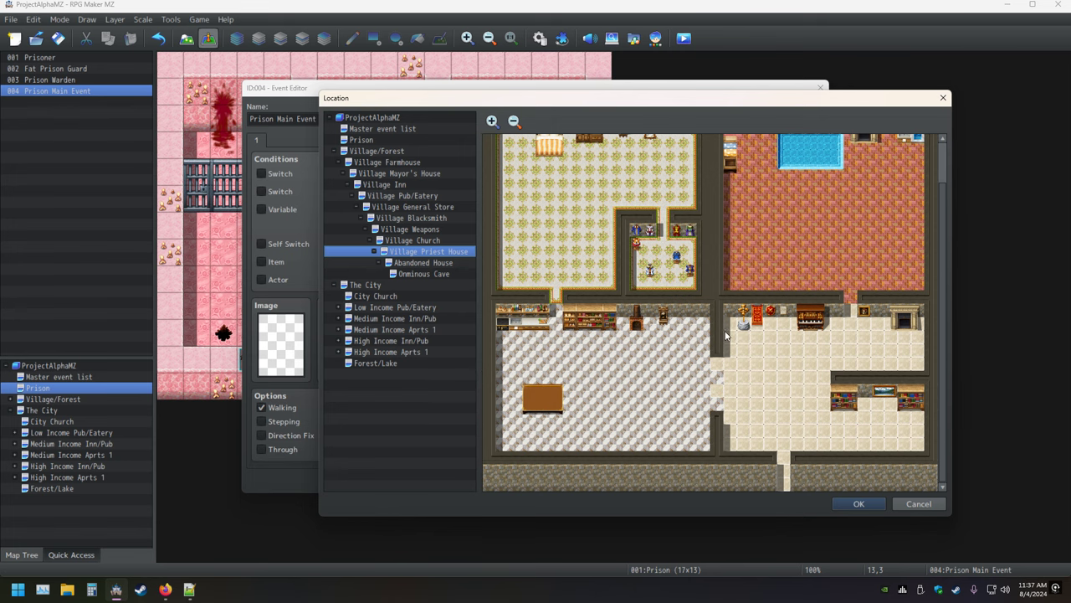
# Step: Set the Transfer Player destination to Village Church (22,5), accept the Prison Main Event changes and save the project
pyautogui.click(437, 242)
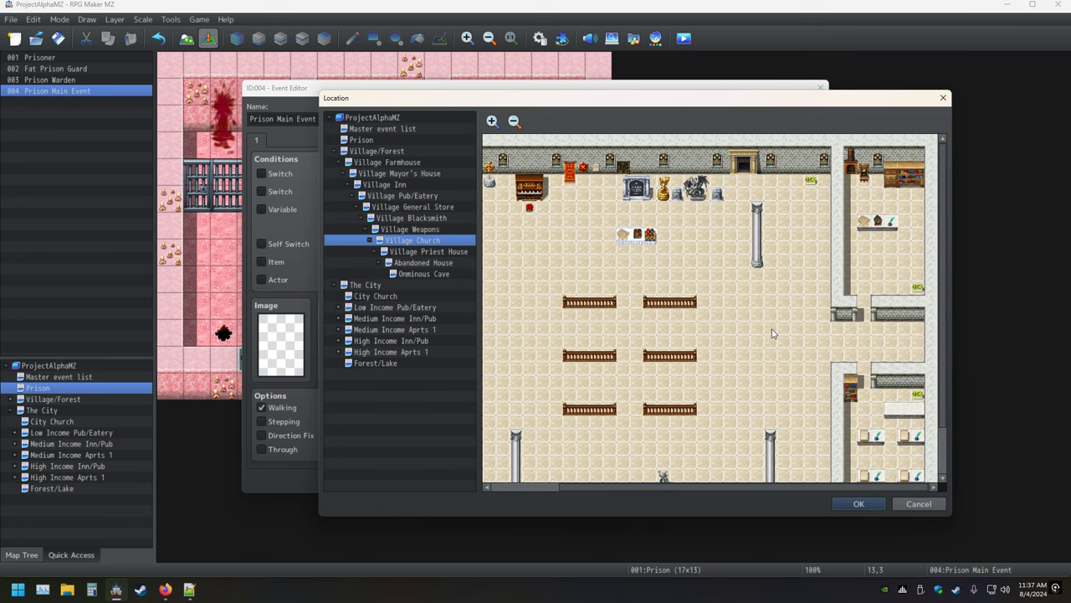
pyautogui.middleClick(737, 334)
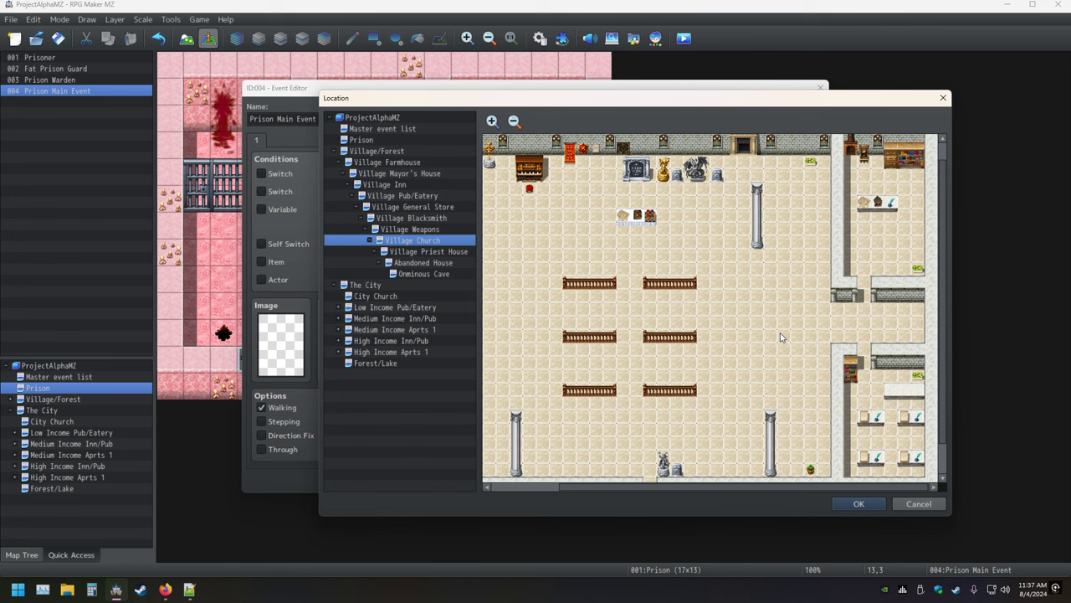
pyautogui.middleClick(781, 337)
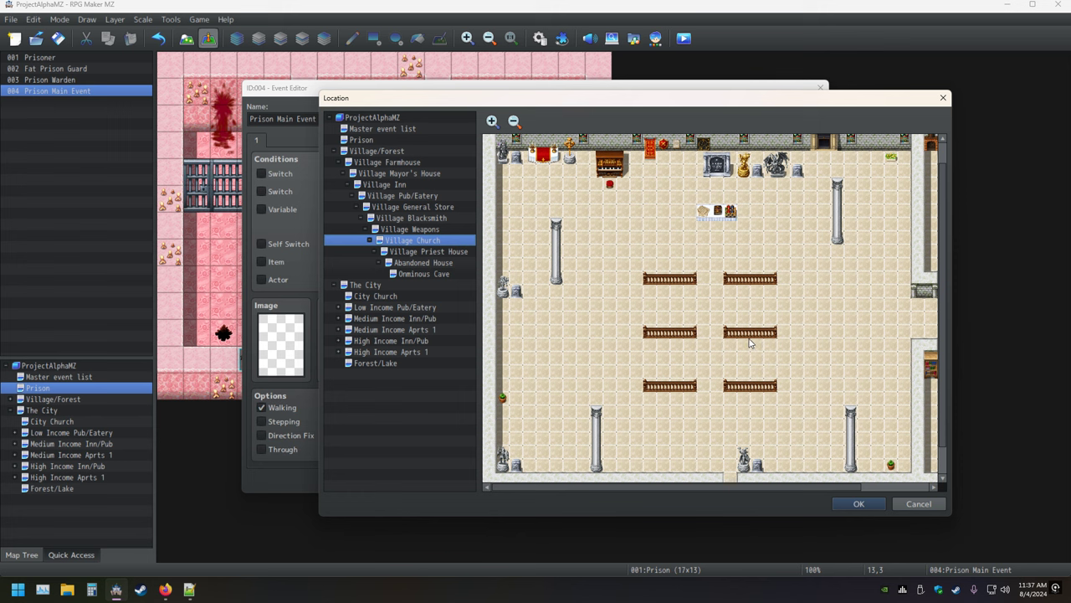
pyautogui.middleClick(712, 341)
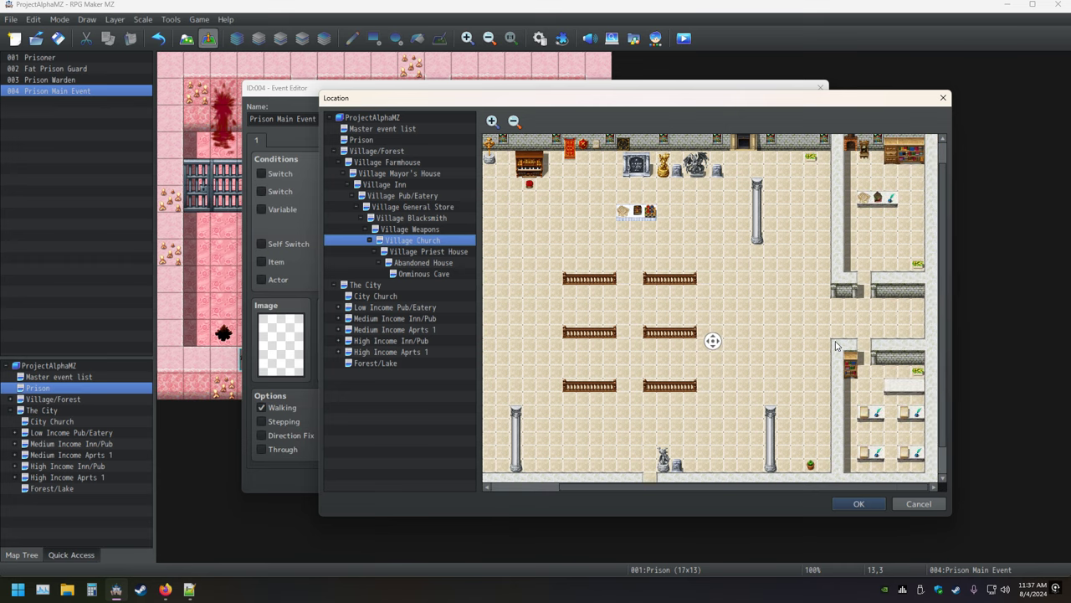
pyautogui.middleClick(835, 345)
pyautogui.middleClick(835, 344)
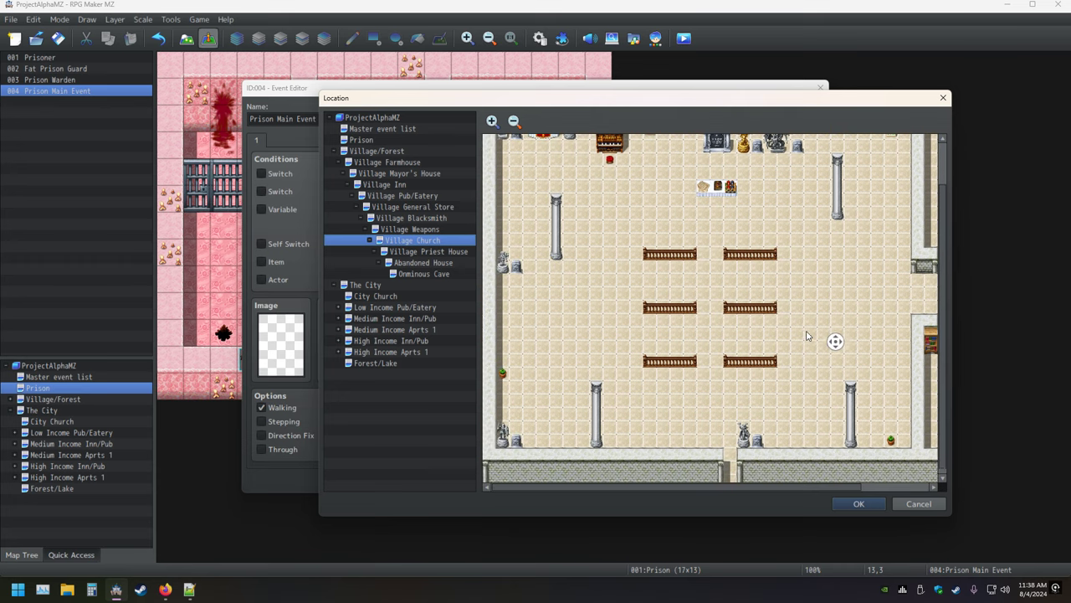
pyautogui.middleClick(806, 335)
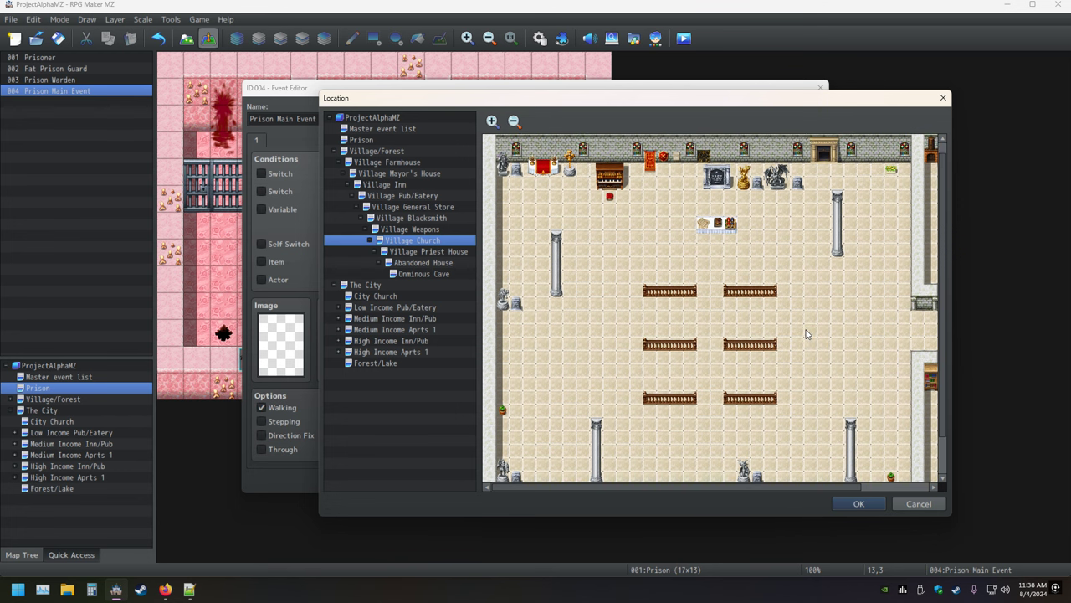
pyautogui.doubleClick(780, 203)
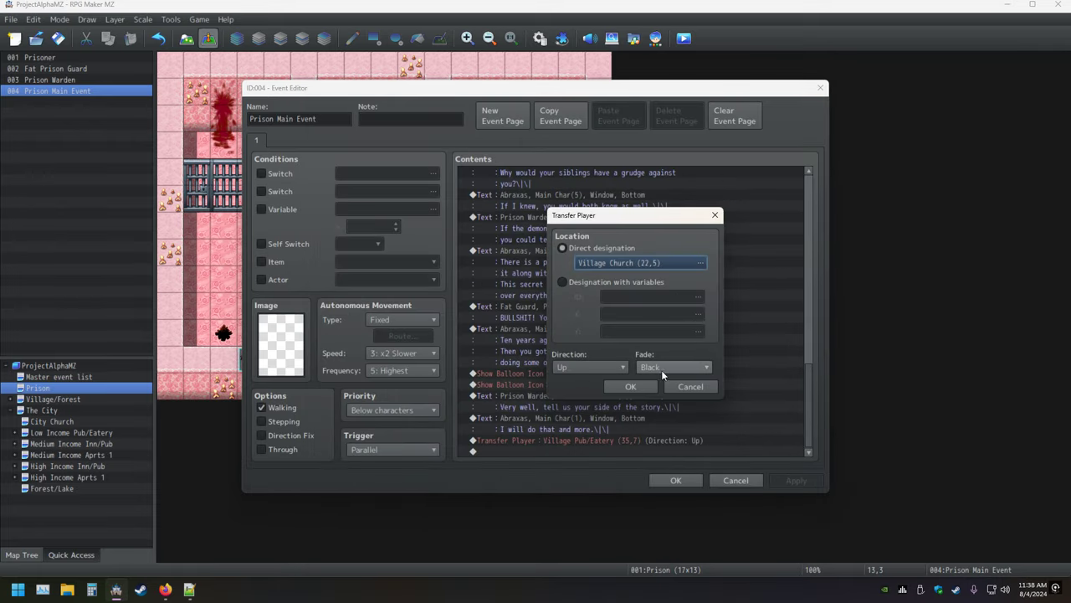
pyautogui.click(636, 388)
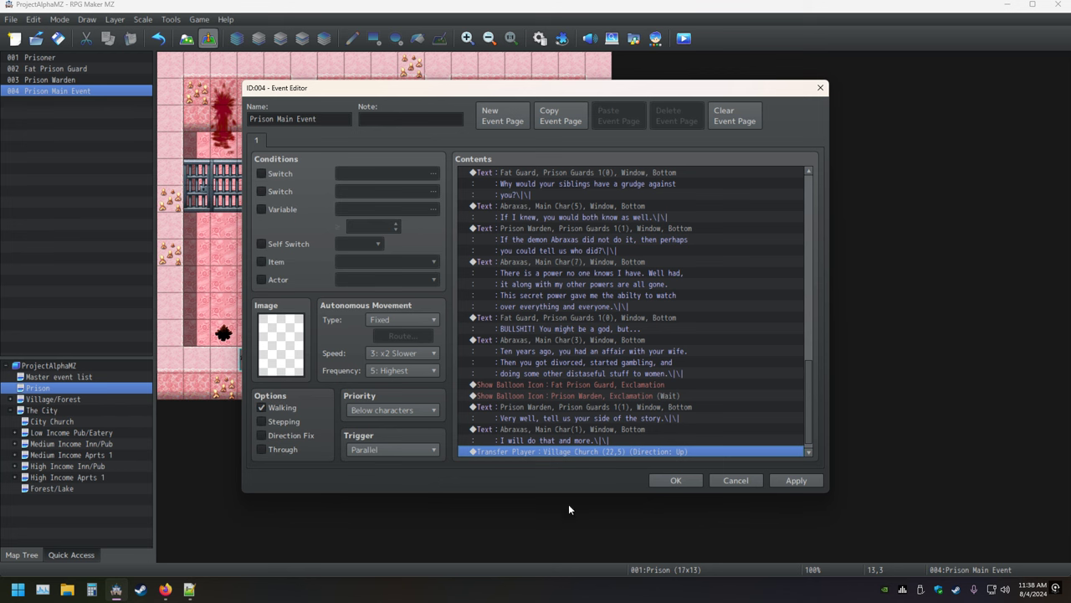
pyautogui.click(671, 481)
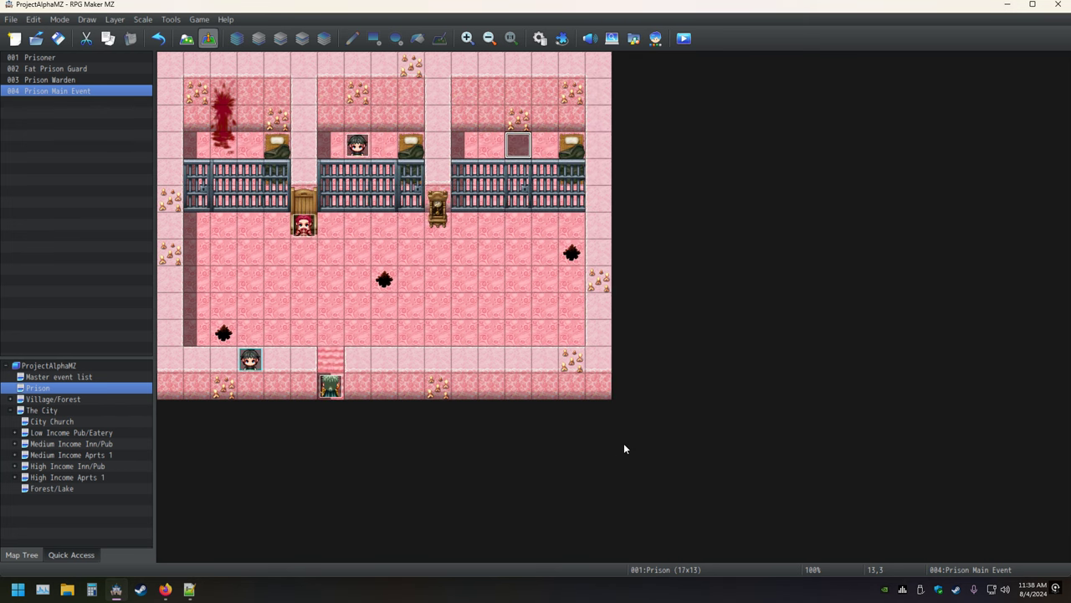
pyautogui.click(58, 38)
pyautogui.hotkey('alt', 'z')
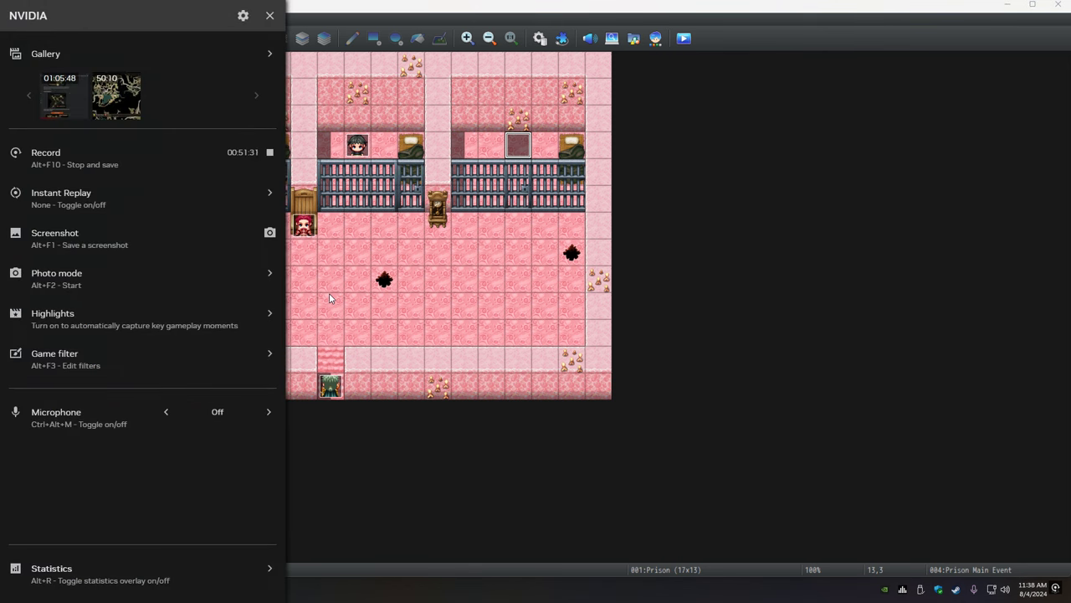
pyautogui.hotkey('alt', 'z')
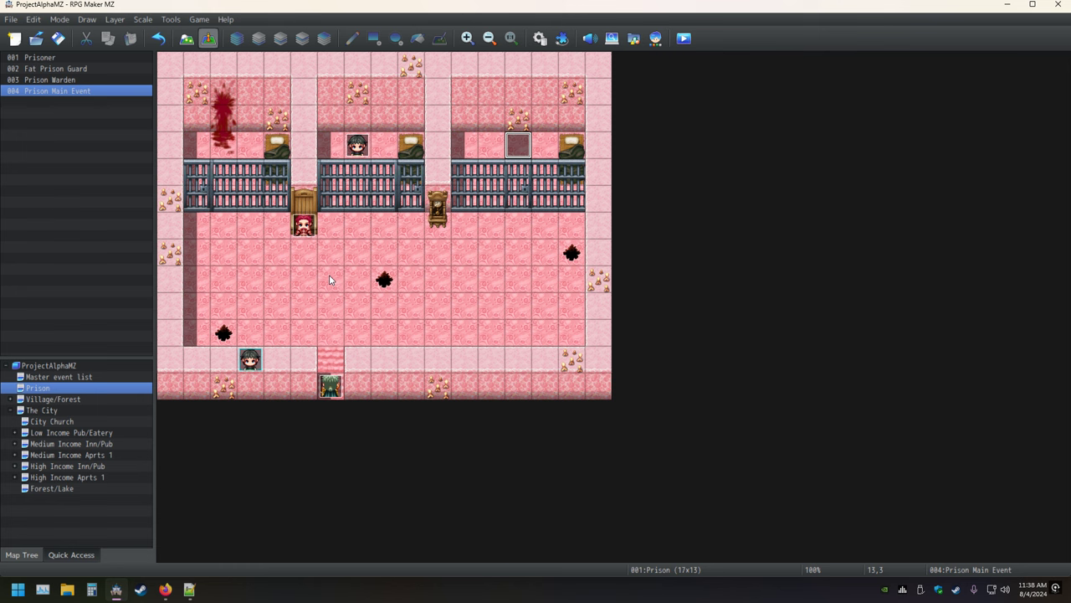
# Step: In the database's Classes, clear the 0005 entry "Might make more later"
pyautogui.click(540, 38)
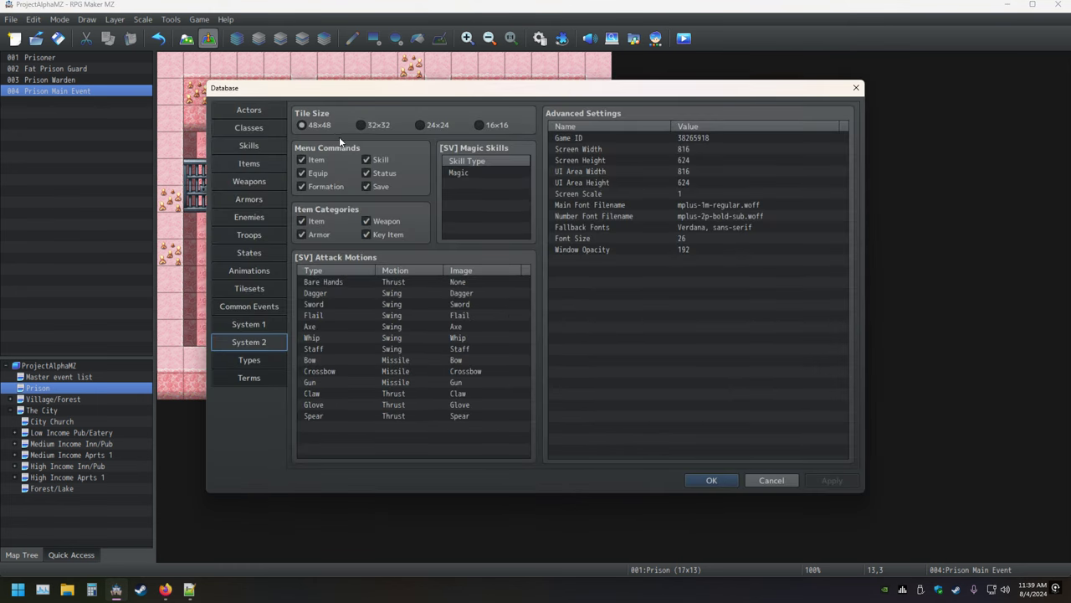
pyautogui.click(248, 127)
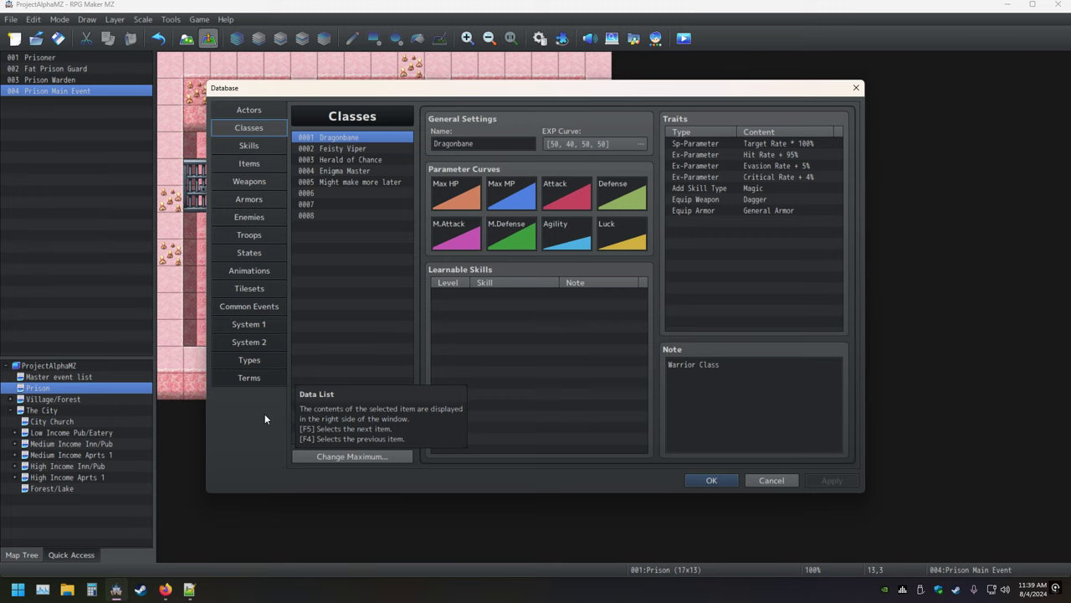
pyautogui.click(374, 177)
pyautogui.press('Delete')
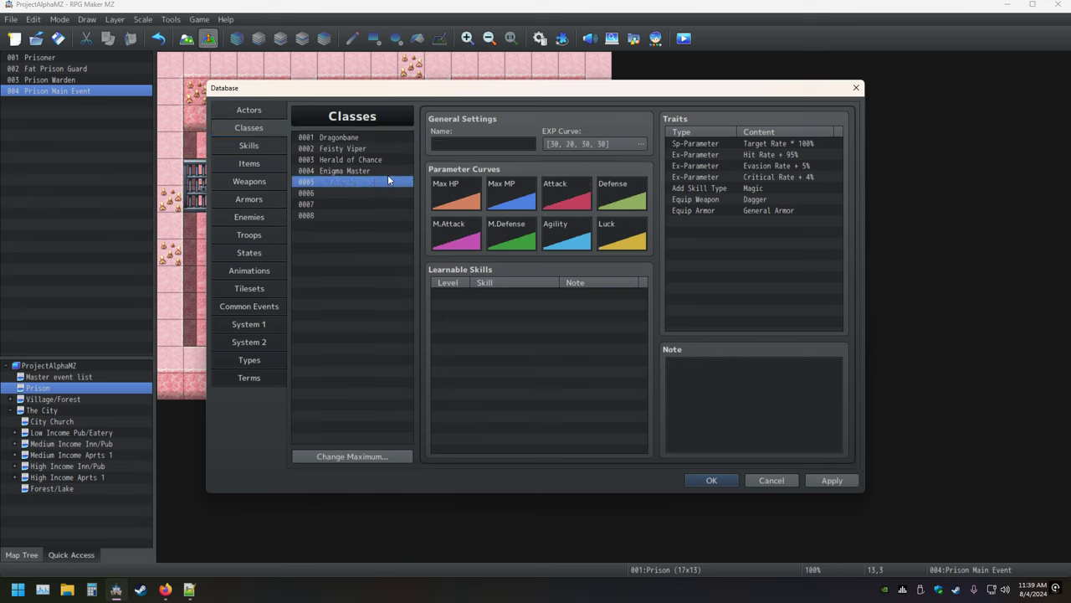
# Step: Reduce the maximum number of classes to 4, keep the database changes and accept them
pyautogui.click(388, 455)
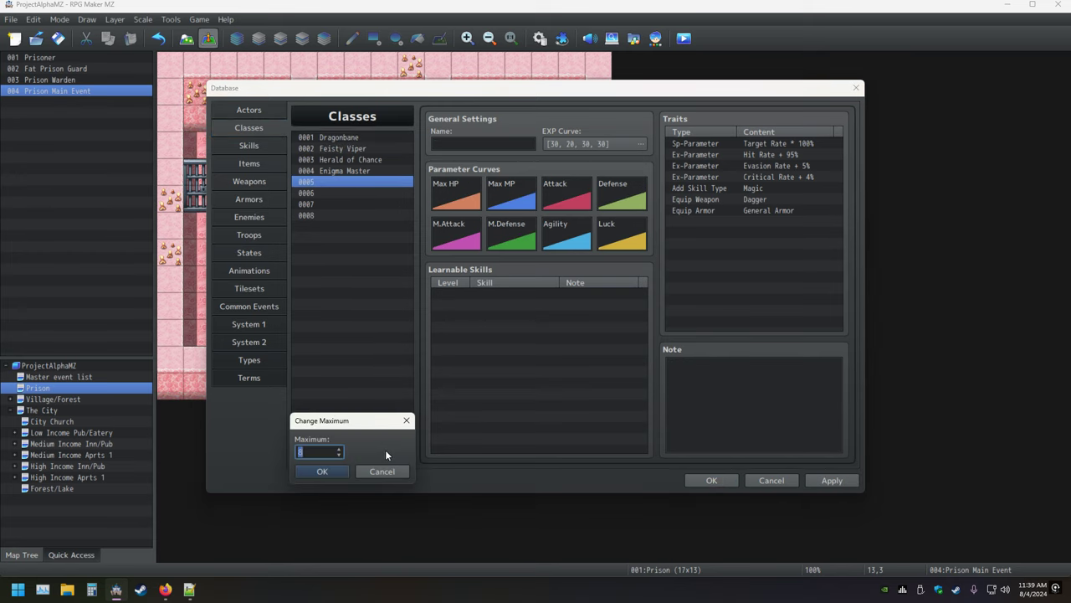
pyautogui.write('4')
pyautogui.press('Return')
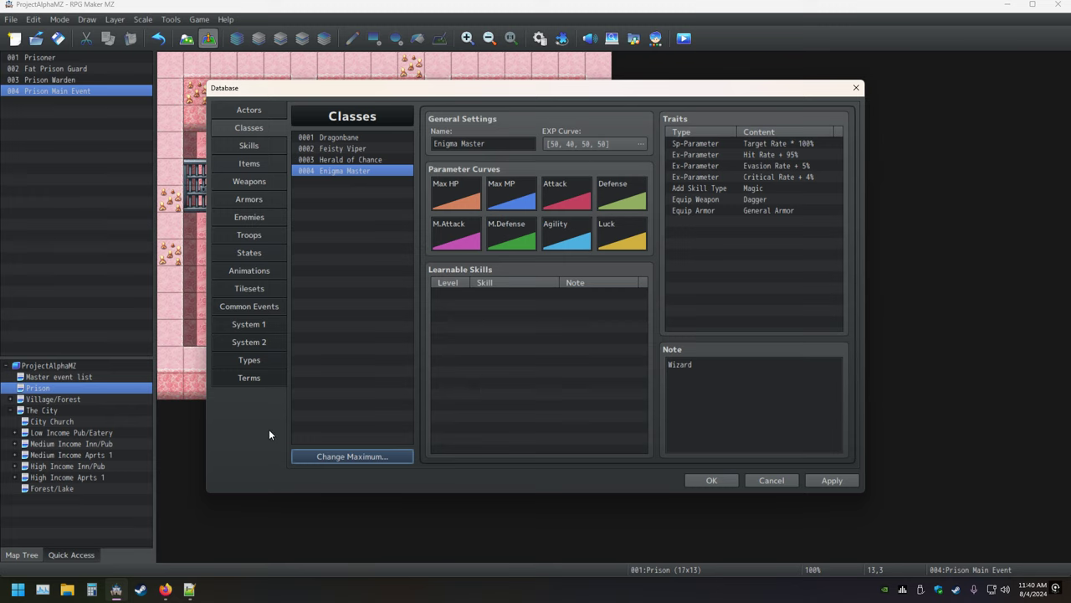
pyautogui.click(858, 88)
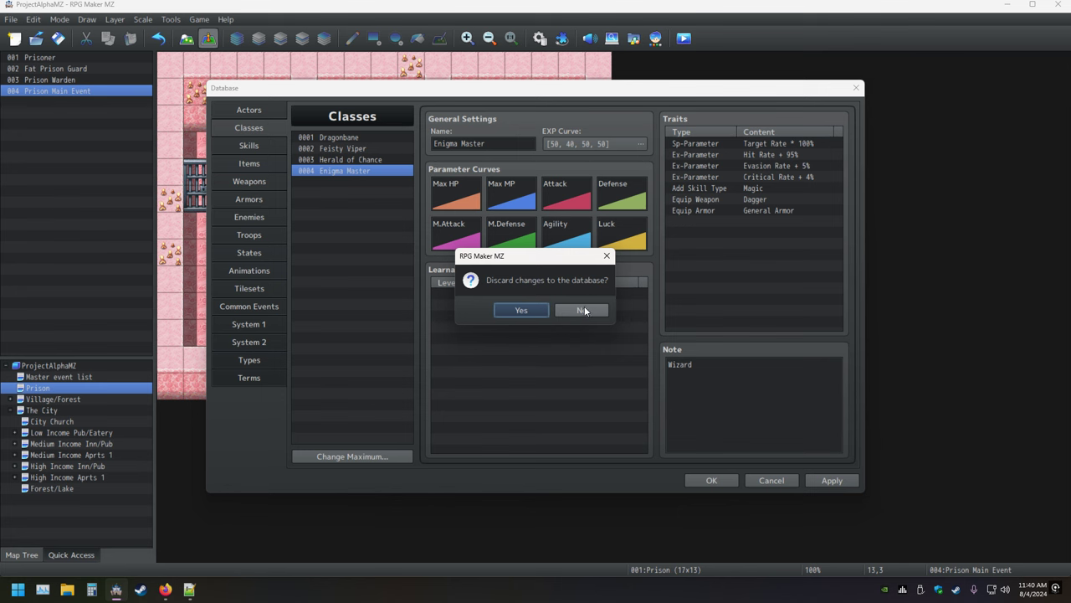
pyautogui.click(583, 310)
pyautogui.click(713, 479)
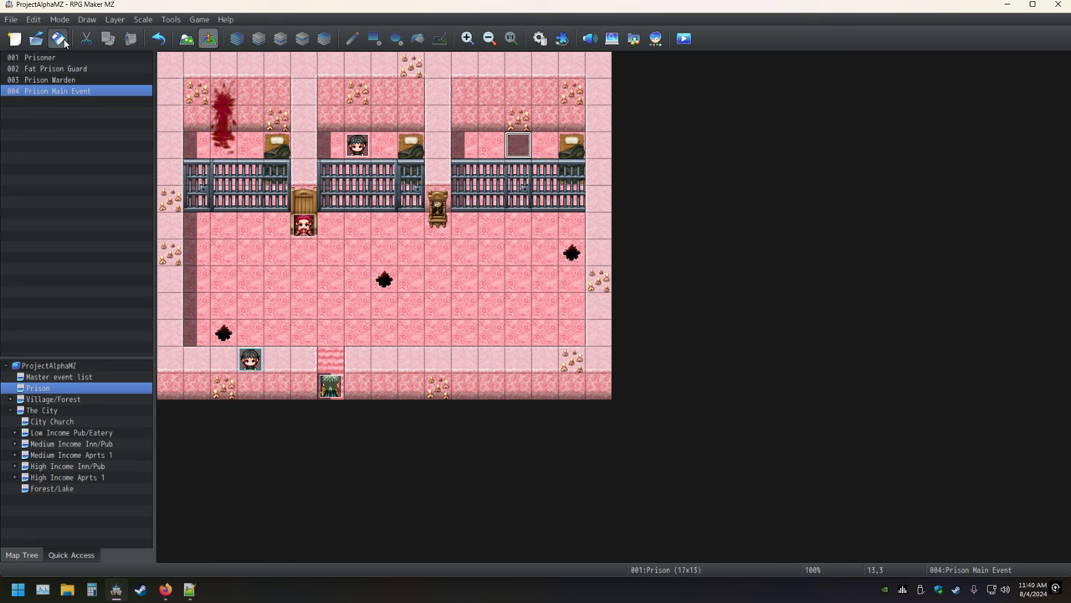
# Step: In the Prison map's Prison Main Event, insert a Fadeout Screen command before the final Transfer Player command
pyautogui.click(51, 399)
pyautogui.click(47, 388)
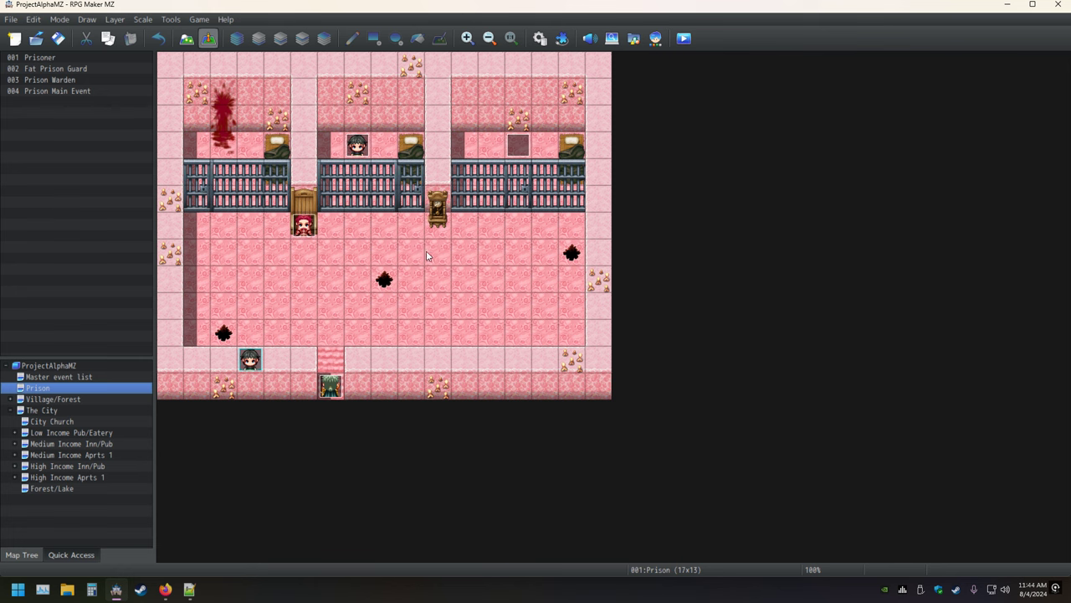
pyautogui.doubleClick(519, 145)
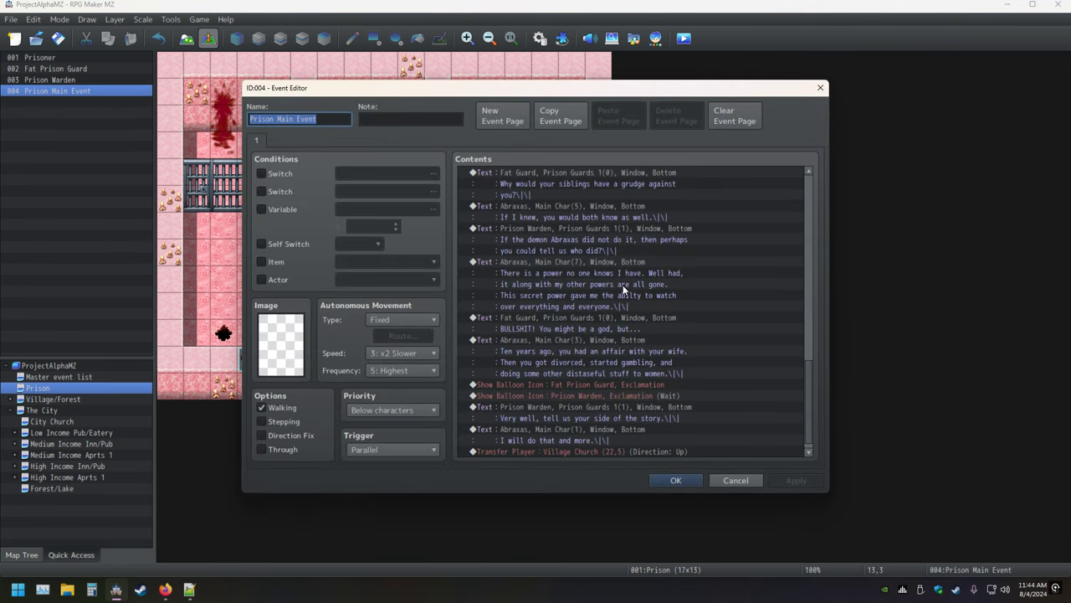
pyautogui.scroll(-1, 622, 289)
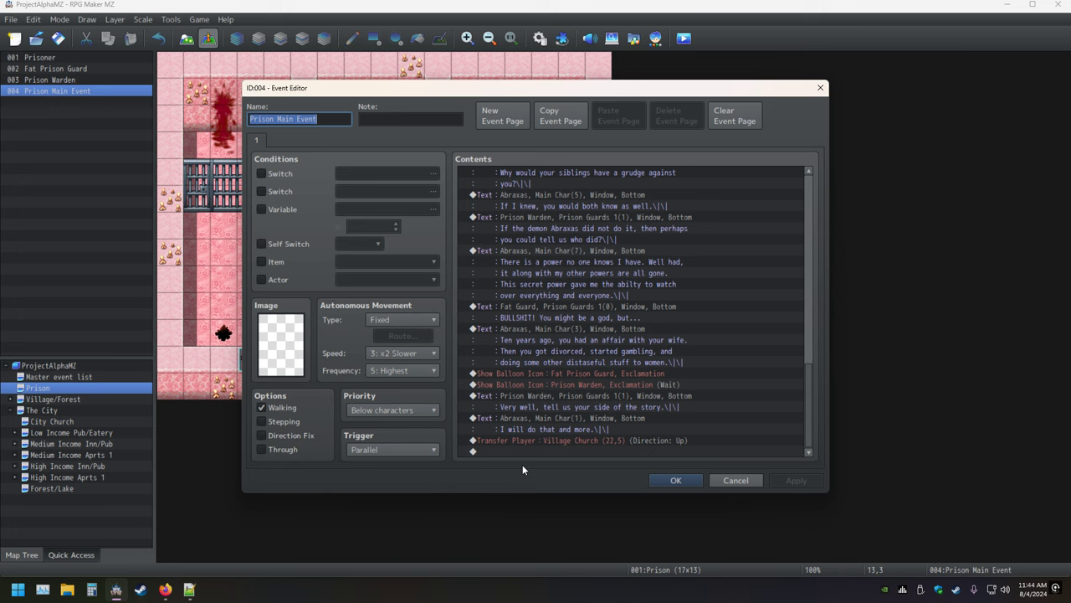
pyautogui.doubleClick(540, 441)
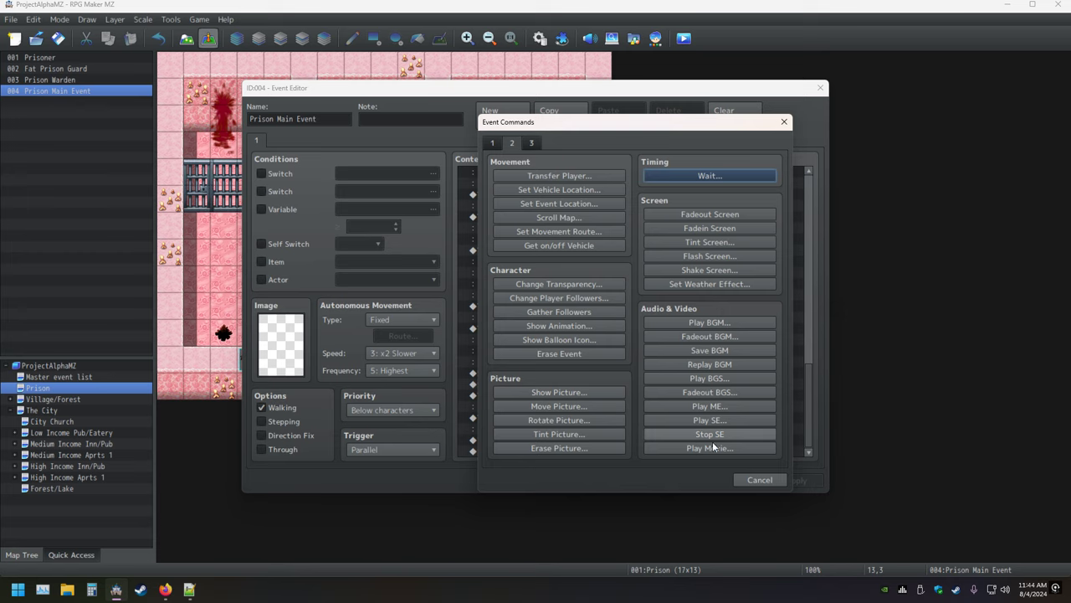
pyautogui.click(492, 143)
pyautogui.click(531, 144)
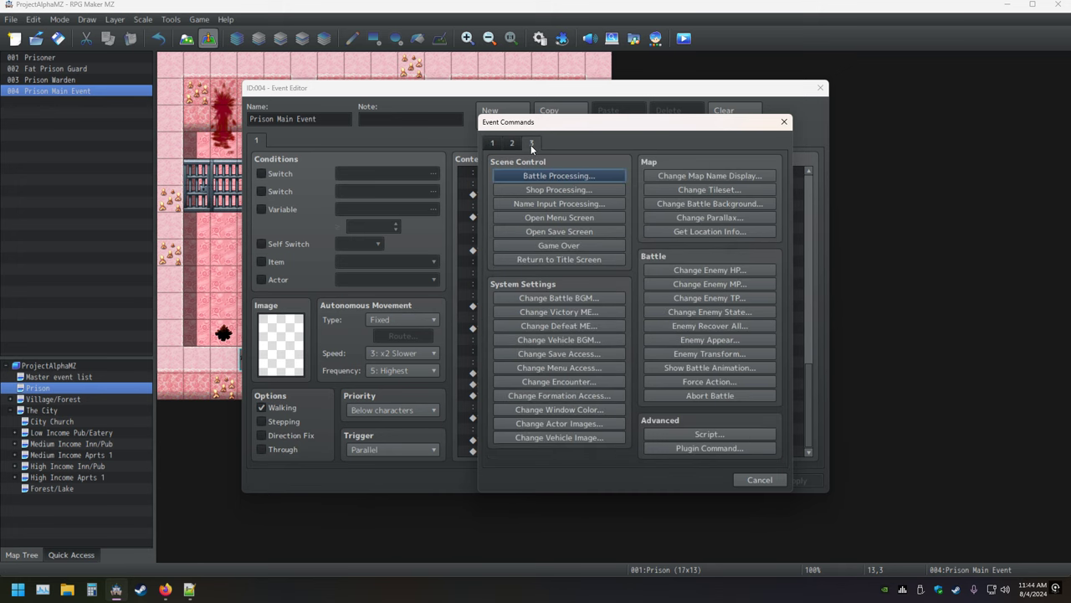
pyautogui.click(511, 144)
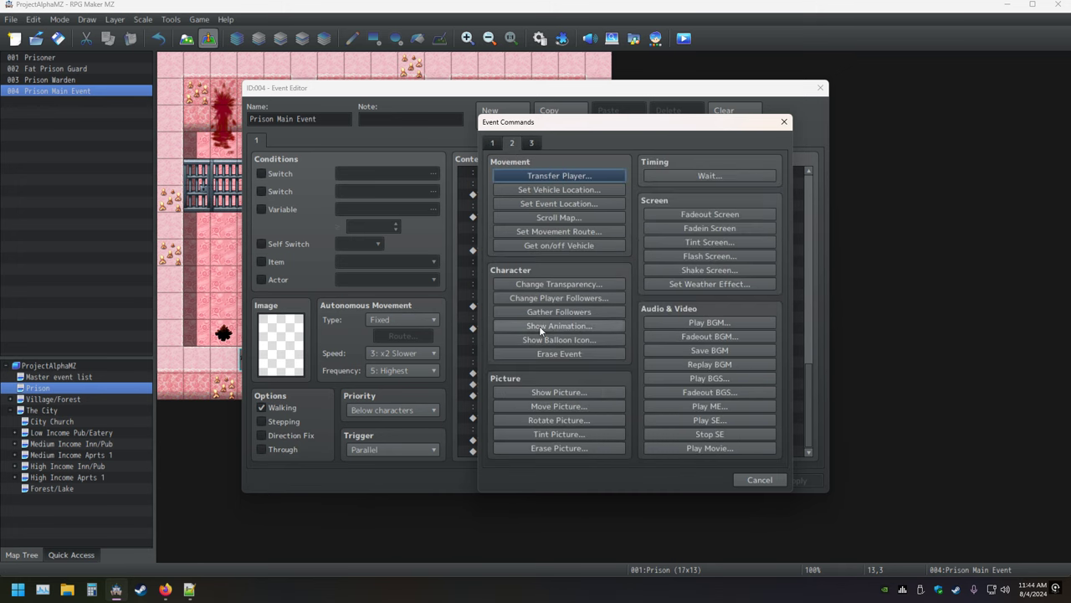
pyautogui.click(708, 213)
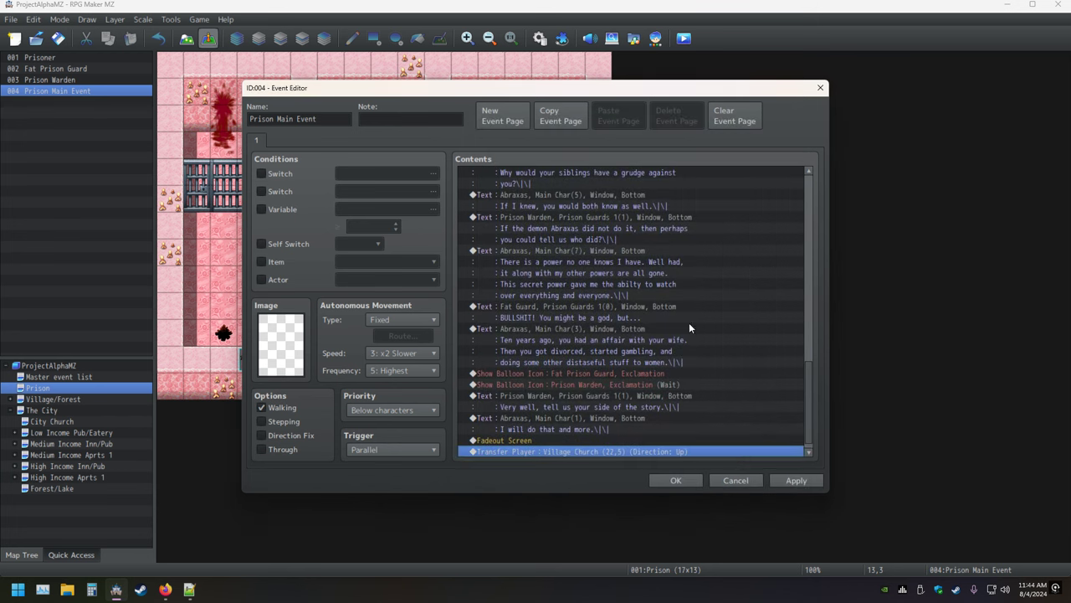
# Step: Set the fade of the Village Church Transfer Player command to None
pyautogui.scroll(-1, 544, 450)
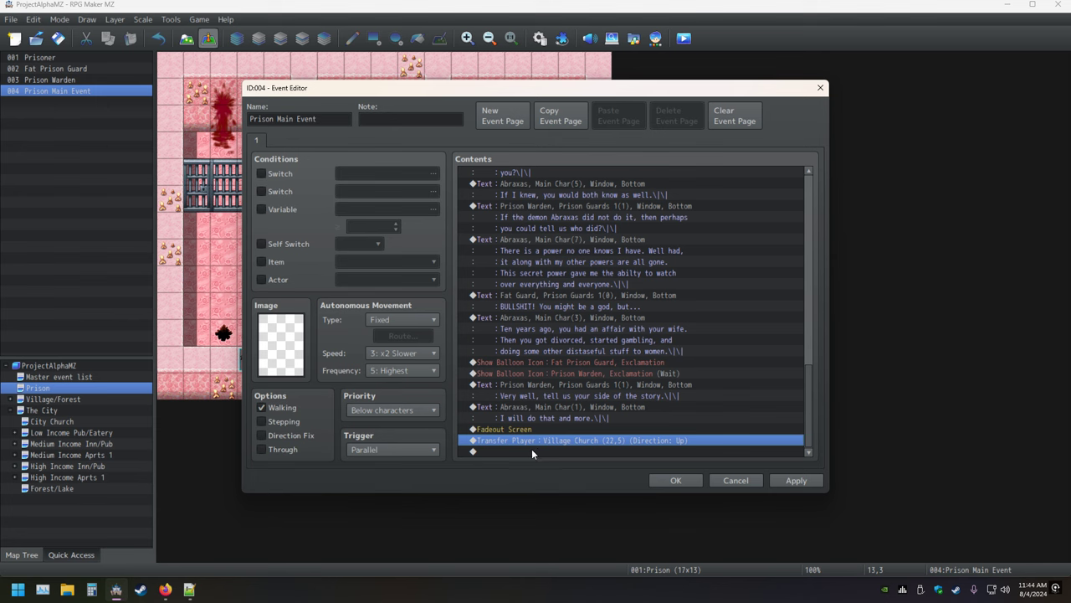
pyautogui.doubleClick(544, 450)
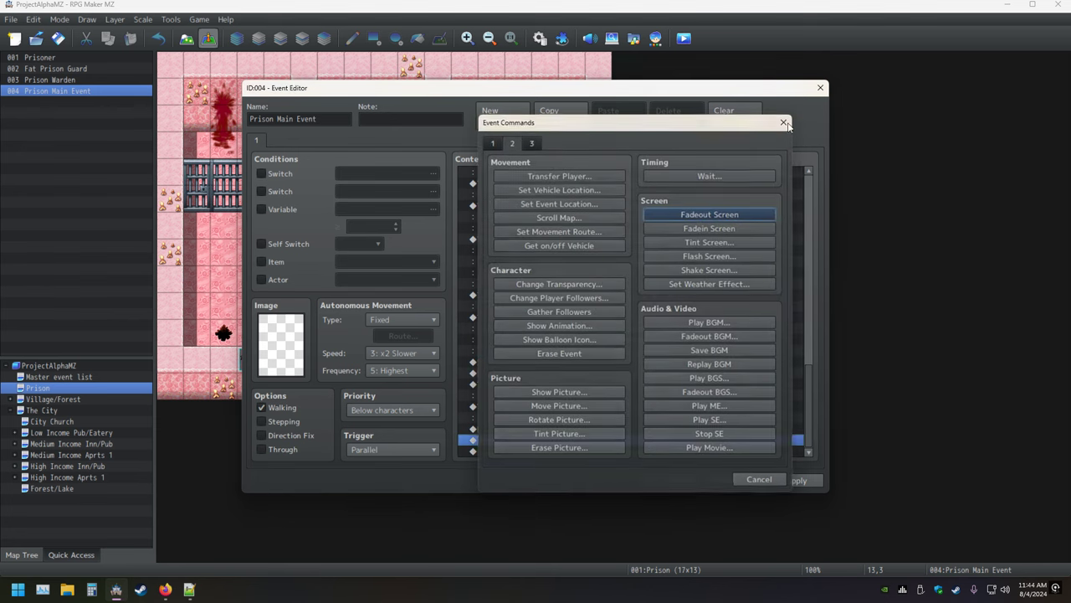
pyautogui.click(785, 123)
pyautogui.rightClick(525, 447)
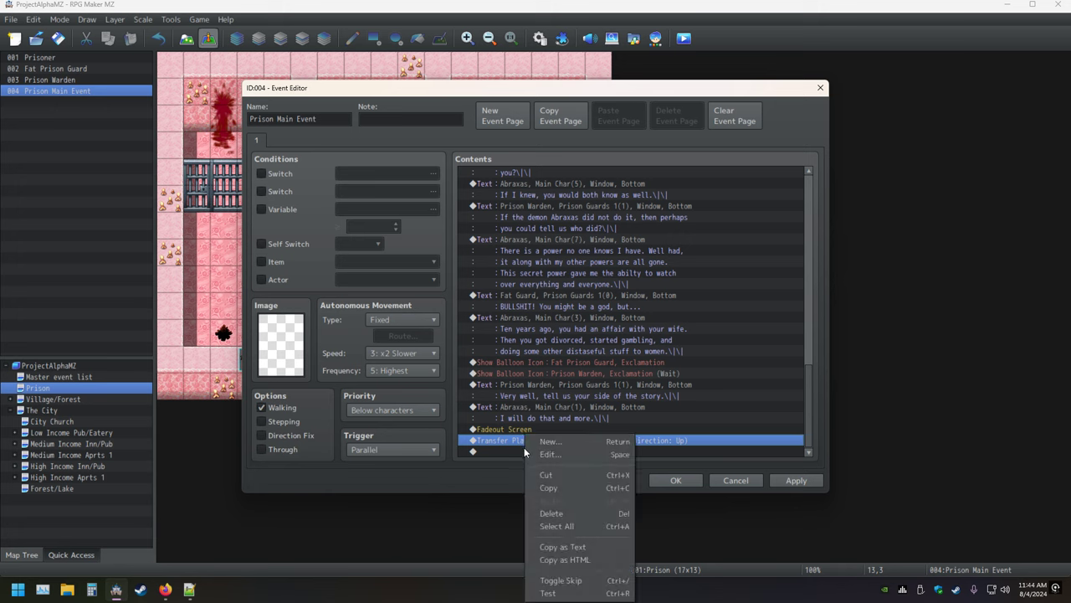
pyautogui.click(566, 455)
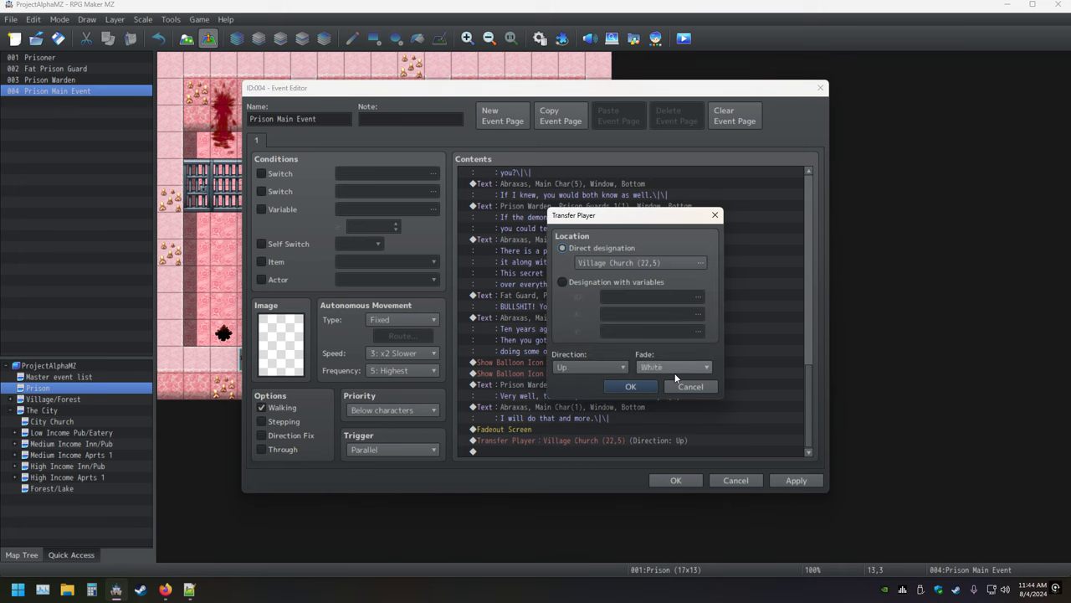
pyautogui.click(634, 386)
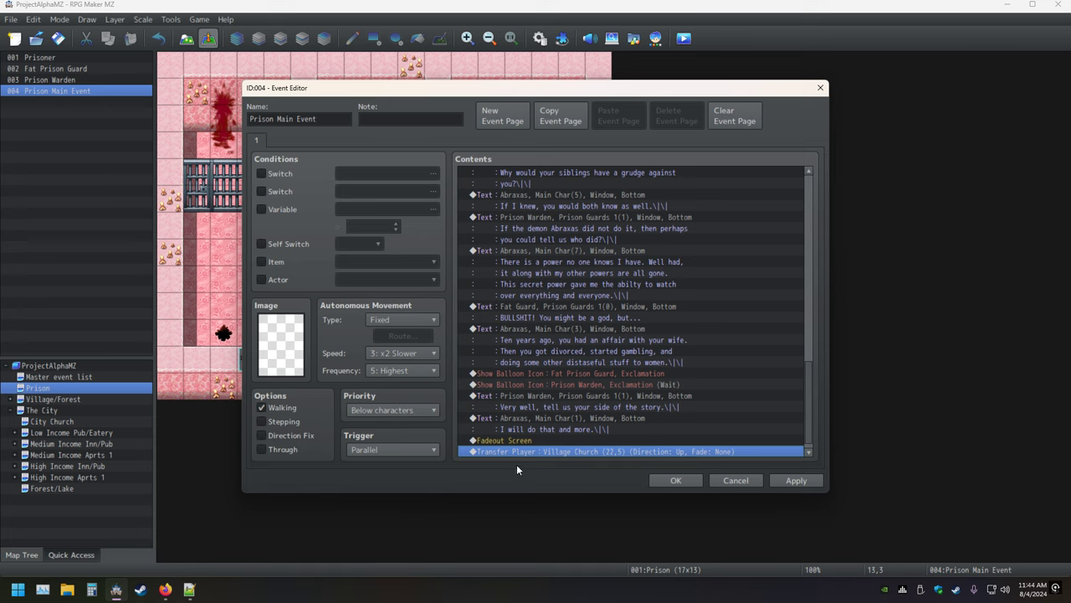
# Step: Insert the text "Which character would you like to choose?" before the Transfer Player command and accept the Prison Main Event changes
pyautogui.press('Insert')
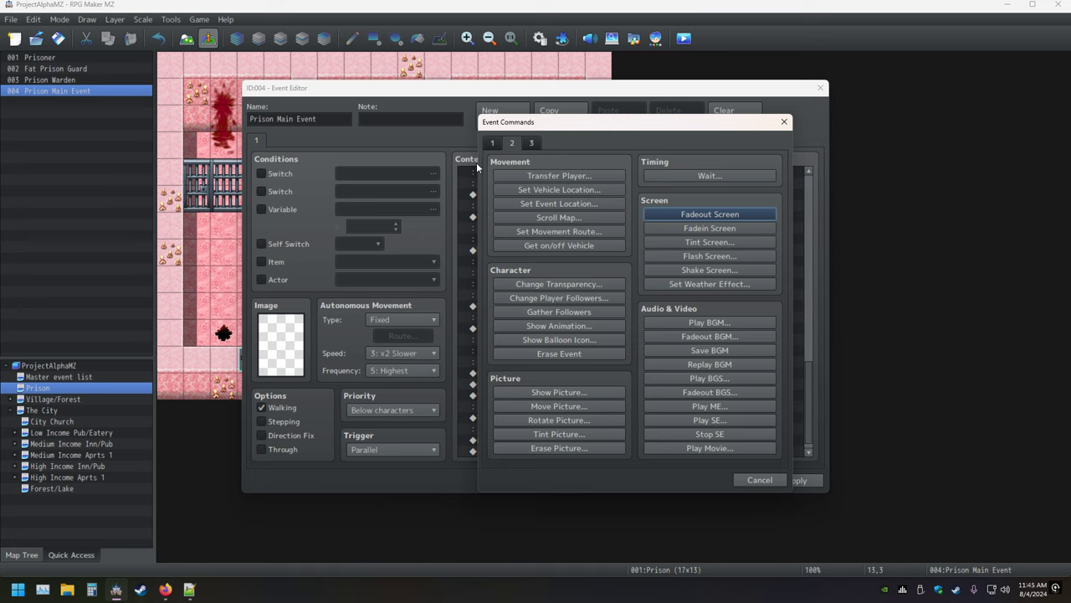
pyautogui.click(494, 144)
pyautogui.click(545, 178)
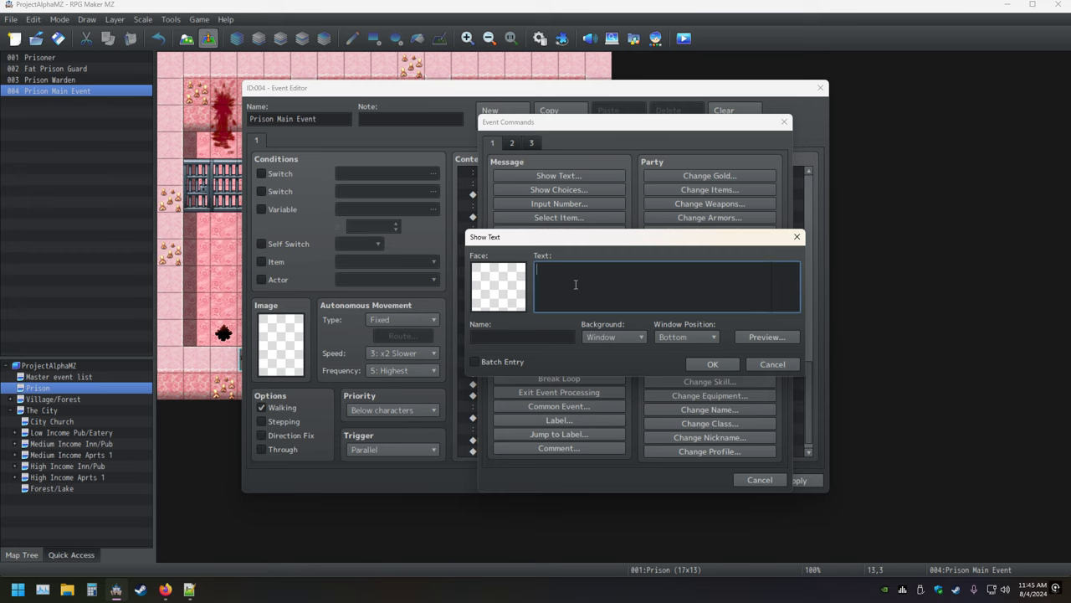
pyautogui.write('Which character')
pyautogui.write('would you like to')
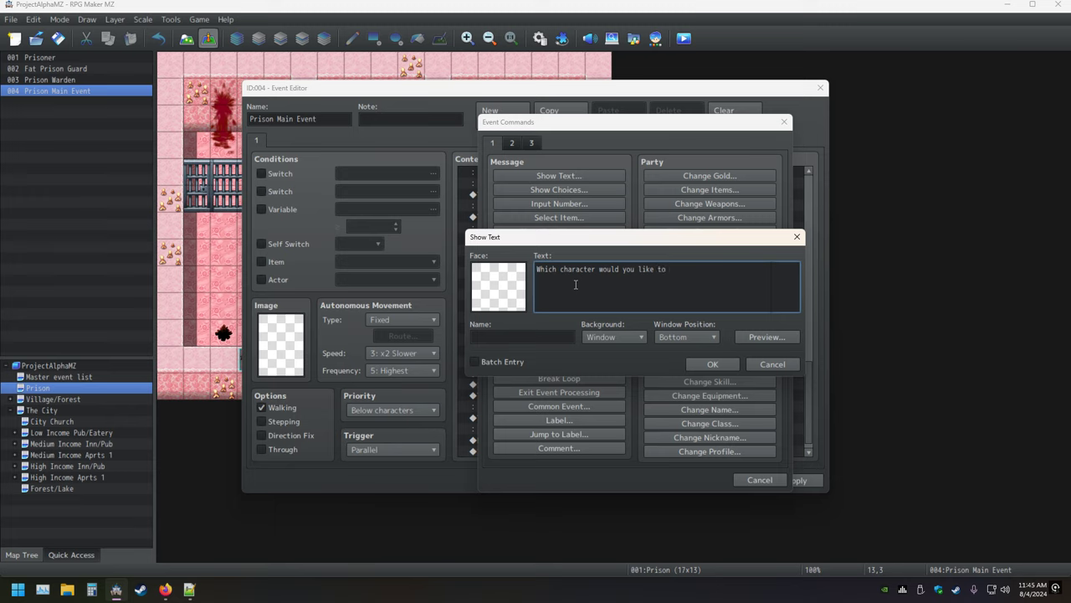
pyautogui.write(' choose?')
pyautogui.click(719, 362)
pyautogui.scroll(-1, 545, 443)
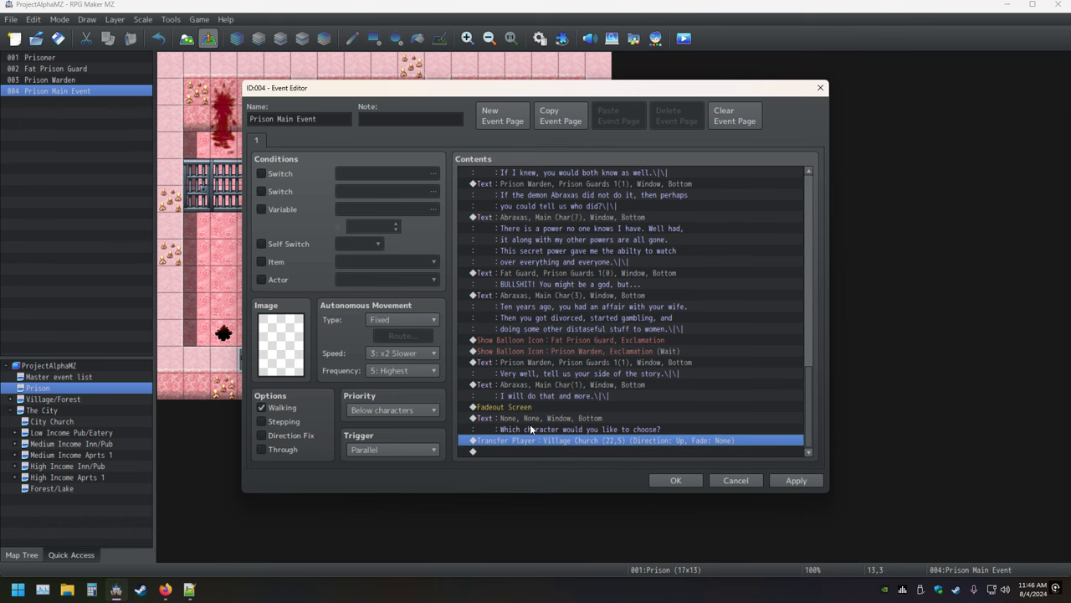
pyautogui.click(666, 480)
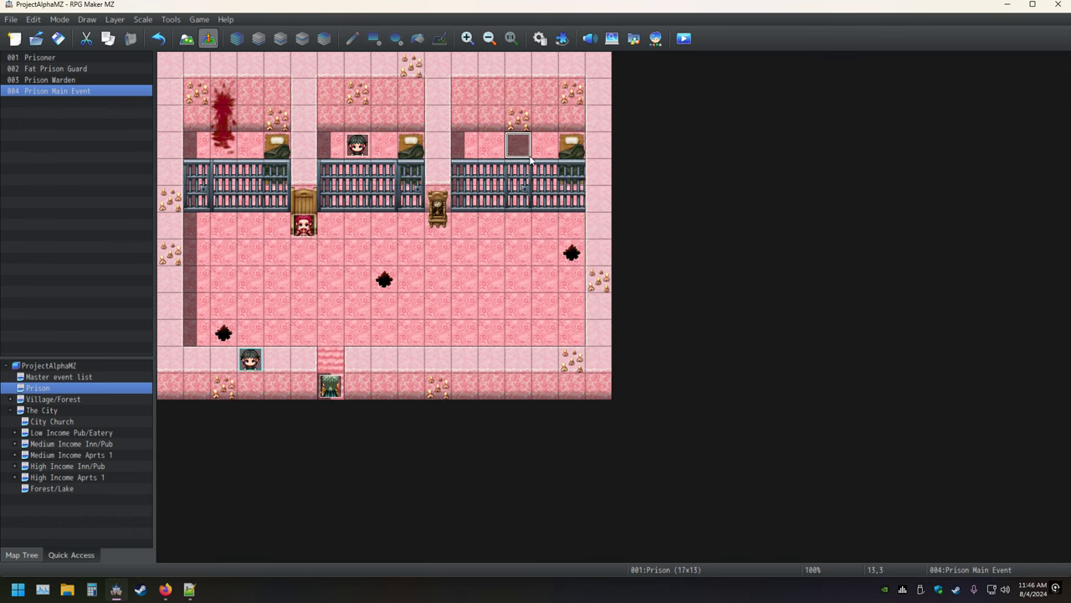
# Step: Review the Prison Main Event's commands from the opening movement routes through to the final Transfer Player
pyautogui.doubleClick(518, 144)
pyautogui.scroll(-1, 601, 259)
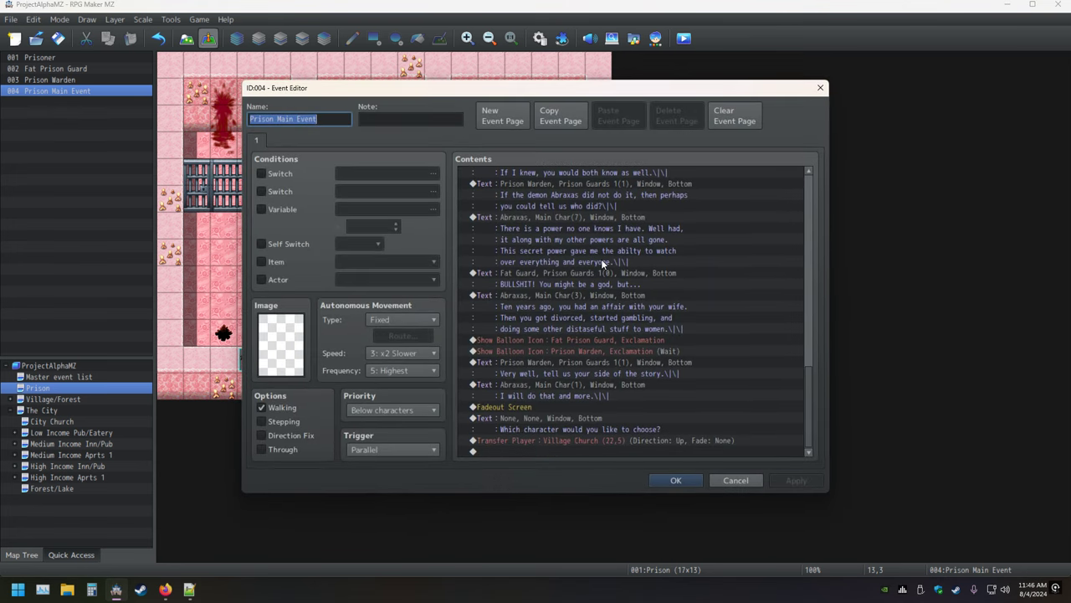
pyautogui.scroll(3, 597, 285)
pyautogui.scroll(9, 591, 311)
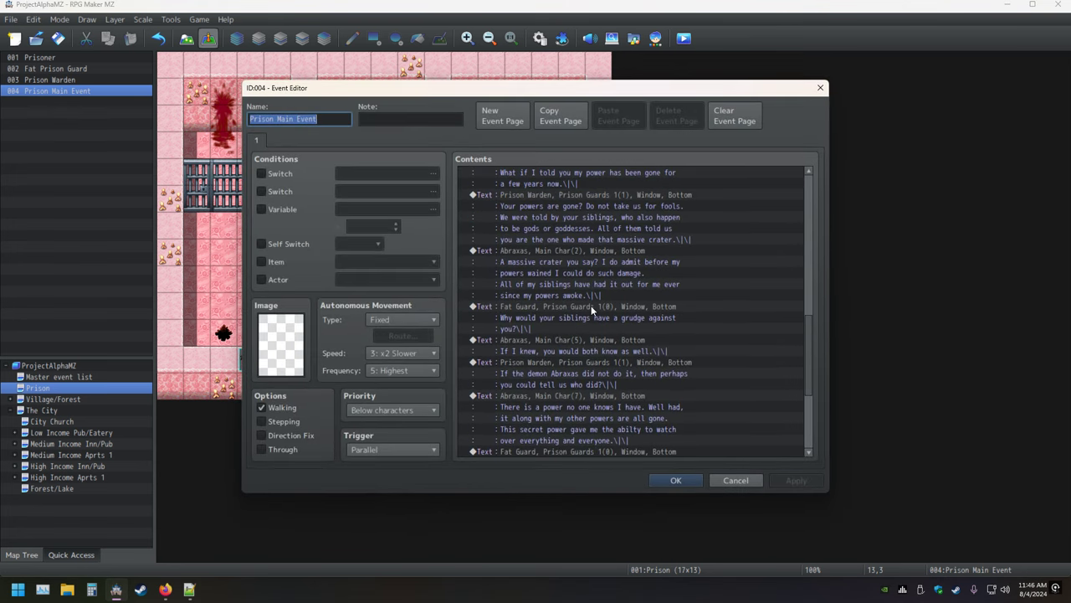
pyautogui.scroll(9, 581, 271)
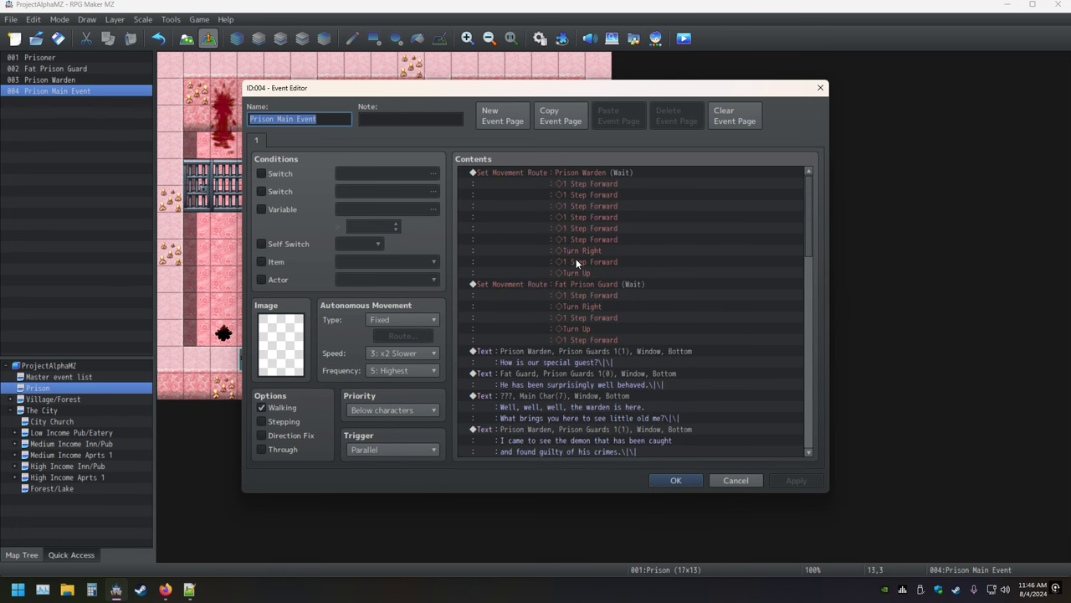
pyautogui.scroll(-10, 556, 249)
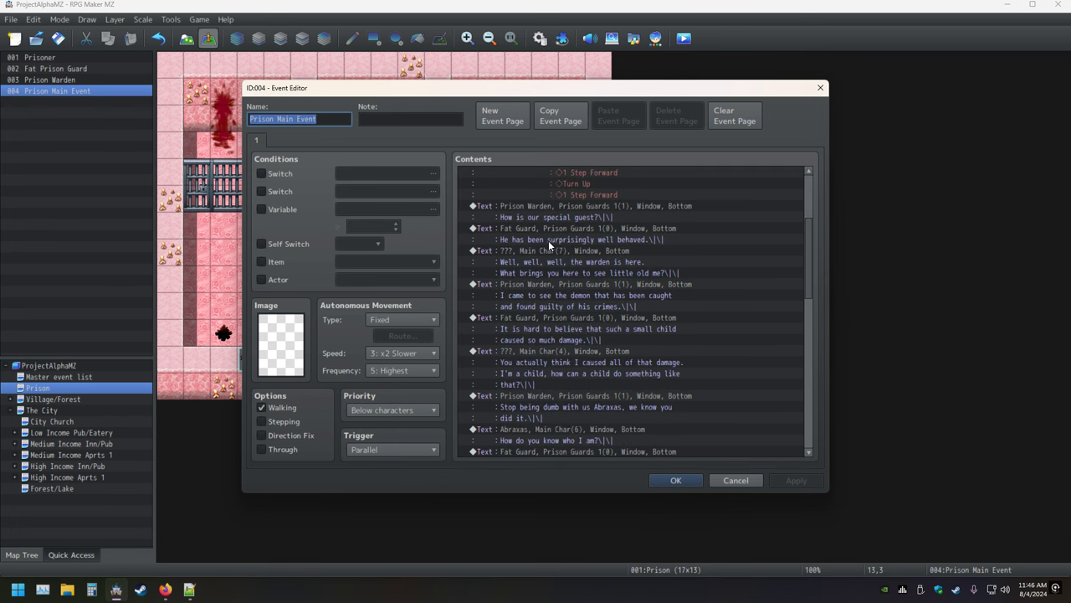
pyautogui.scroll(-12, 616, 324)
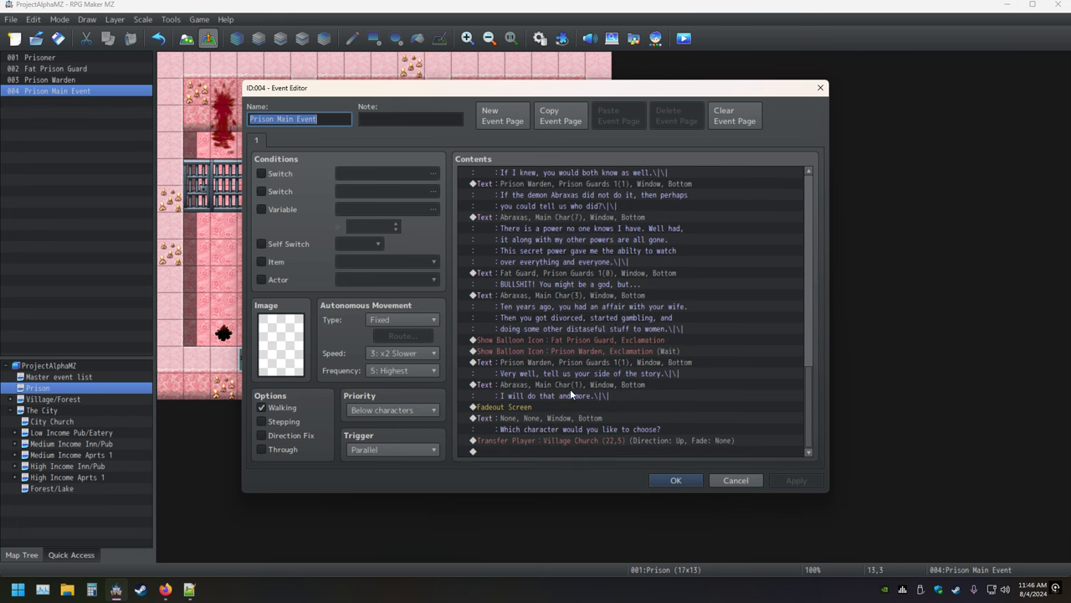
pyautogui.scroll(5, 570, 381)
pyautogui.scroll(-5, 570, 377)
pyautogui.scroll(12, 572, 363)
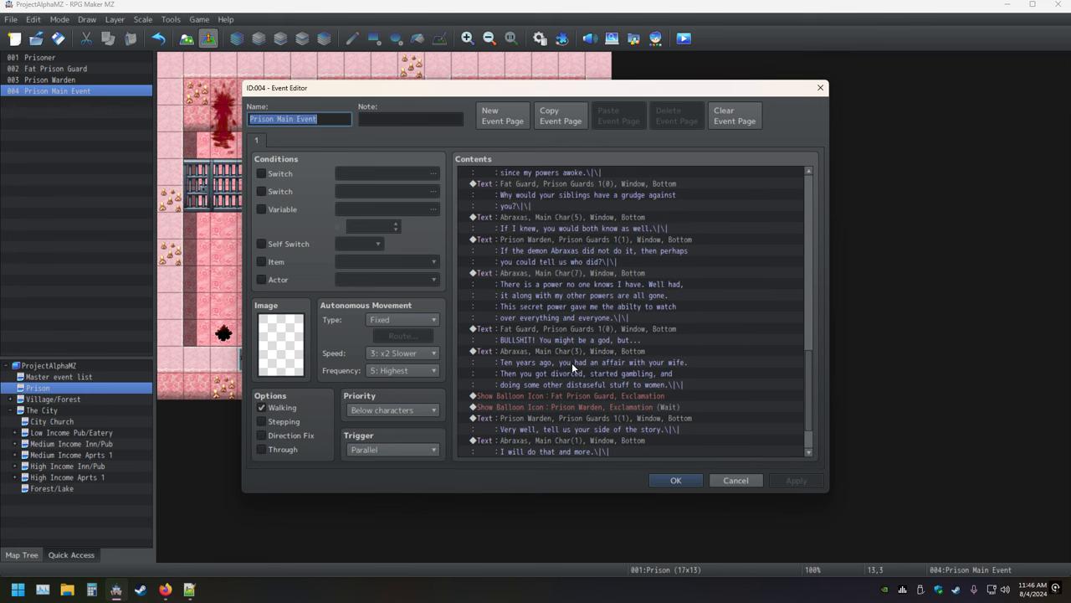
pyautogui.scroll(10, 571, 353)
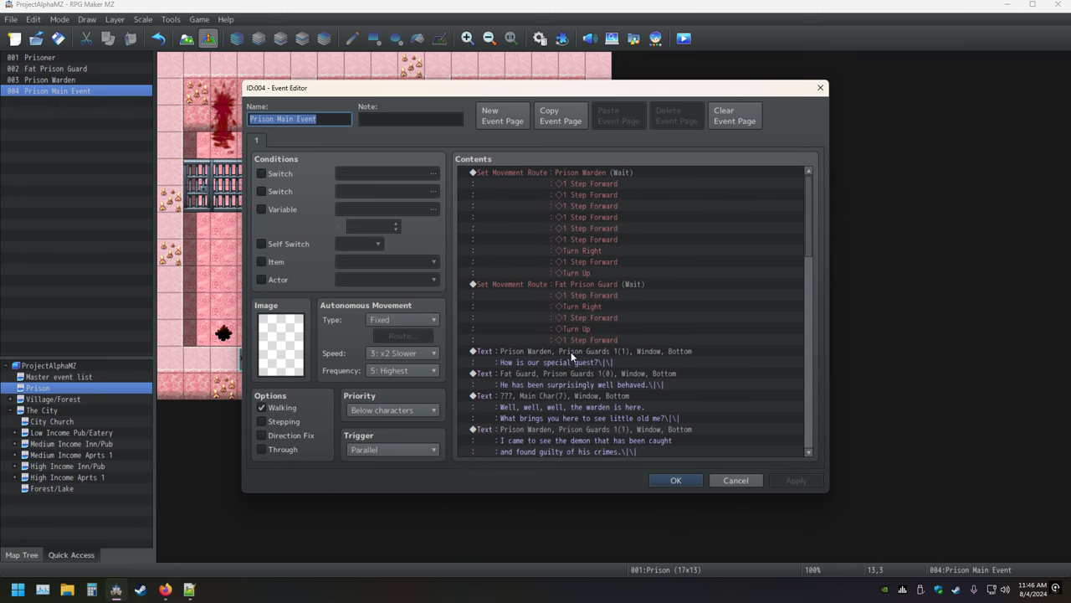
# Step: Copy the Prison Main Event commands from the Prison Warden movement route through "I will do that and more." and close the event
pyautogui.click(474, 174)
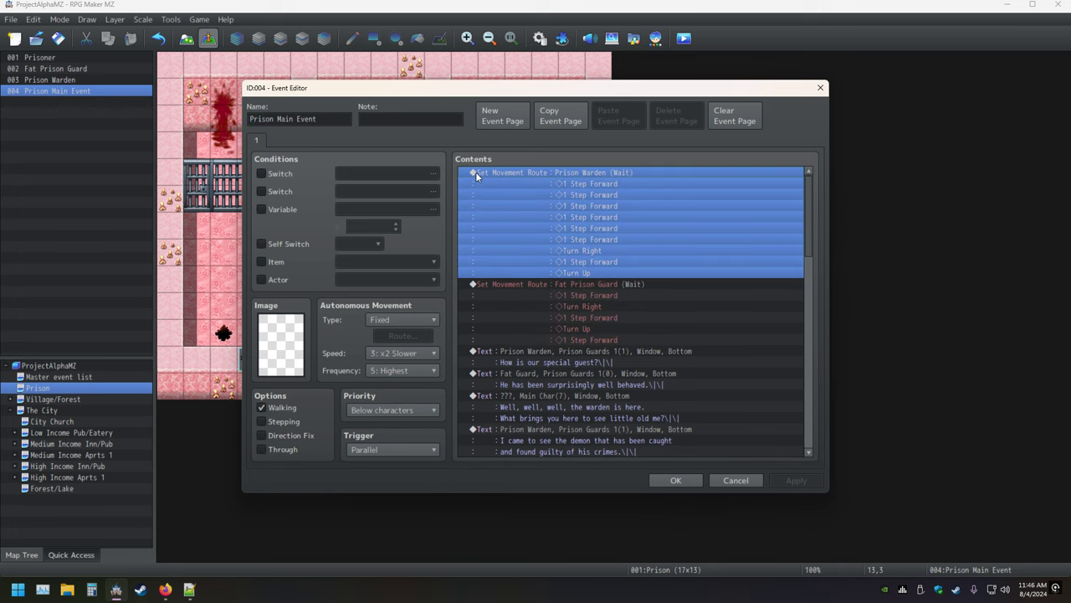
pyautogui.hotkey('shift', 'Down')
pyautogui.hotkey('shift', 'Down')
pyautogui.hotkey('shift', 'Down')
pyautogui.hotkey('shift', 'Down')
pyautogui.hotkey('shift', 'Down')
pyautogui.hotkey('shift', 'Down')
pyautogui.hotkey('shift', 'Down')
pyautogui.hotkey('shift', 'Down')
pyautogui.hotkey('shift', 'Down')
pyautogui.hotkey('shift', 'Down')
pyautogui.hotkey('shift', 'Down')
pyautogui.hotkey('shift', 'Down')
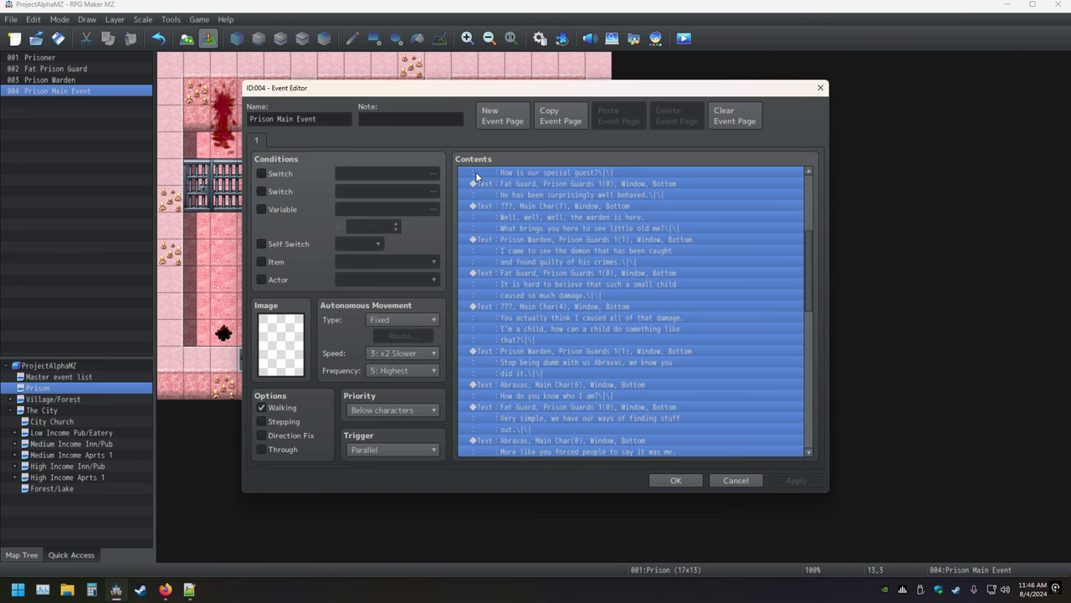
pyautogui.hotkey('shift', 'Down')
pyautogui.hotkey('shift', 'Up')
pyautogui.hotkey('shift', 'Up')
pyautogui.hotkey('shift', 'Up')
pyautogui.hotkey('shift', 'Up')
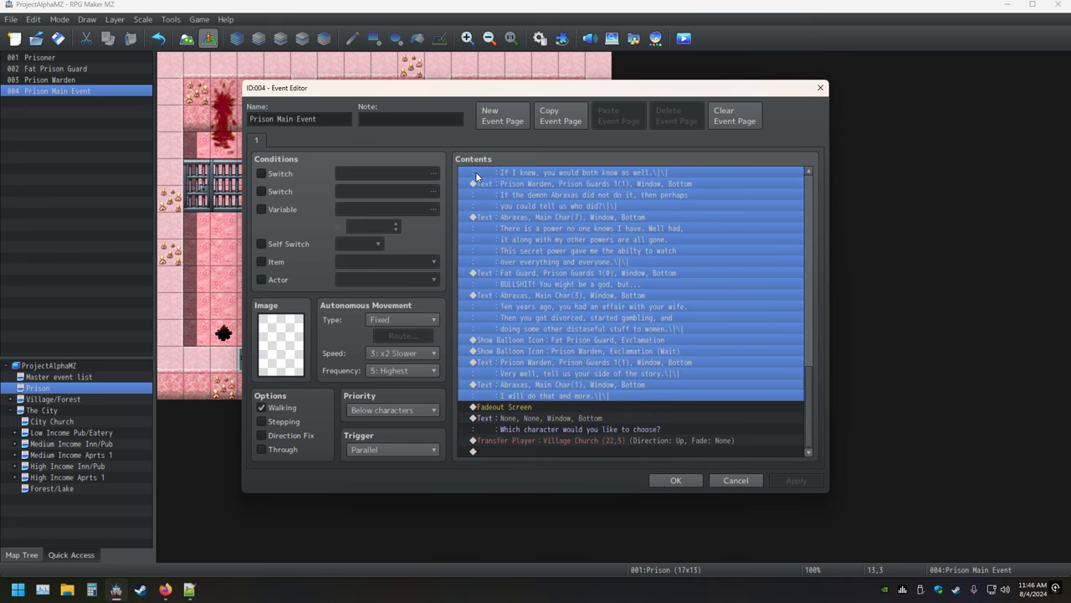
pyautogui.press('Escape')
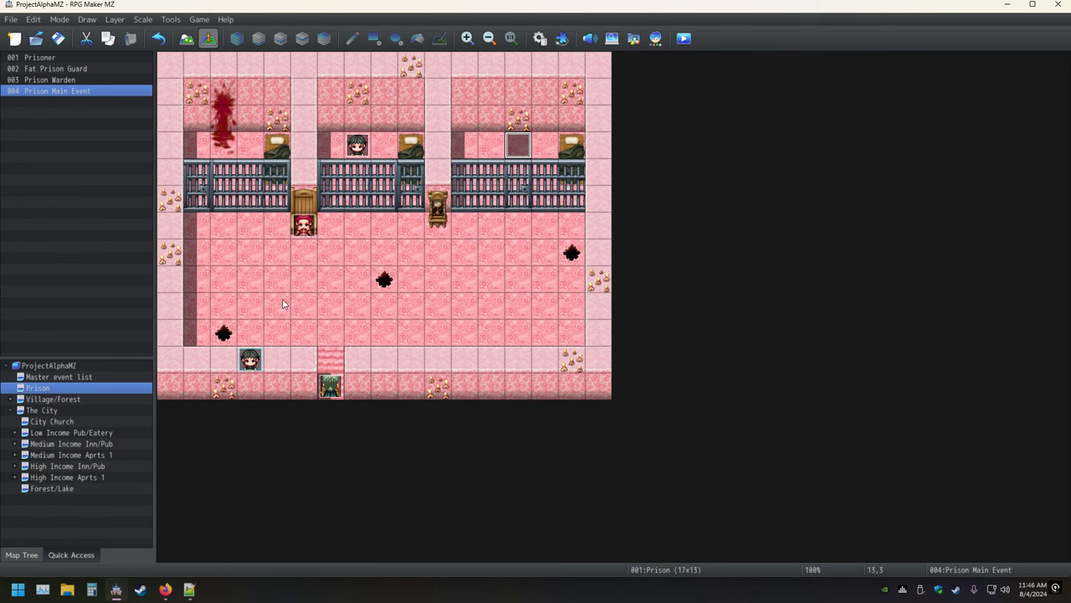
# Step: Create a new event at tile 1,11 of the Prison map containing the copied cutscene commands
pyautogui.doubleClick(197, 358)
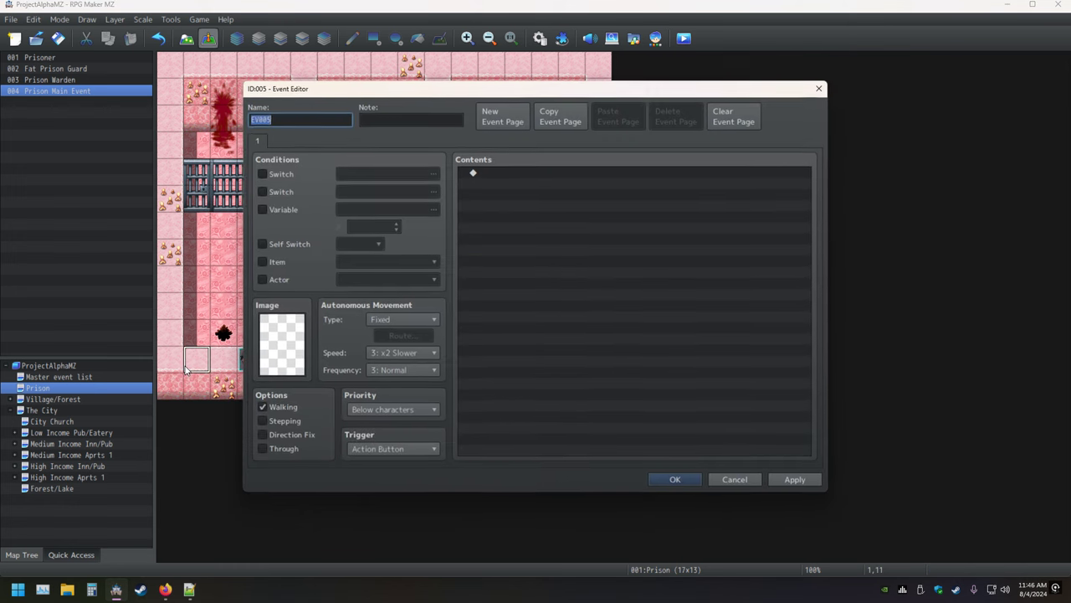
pyautogui.click(522, 172)
pyautogui.hotkey('ctrl', 'v')
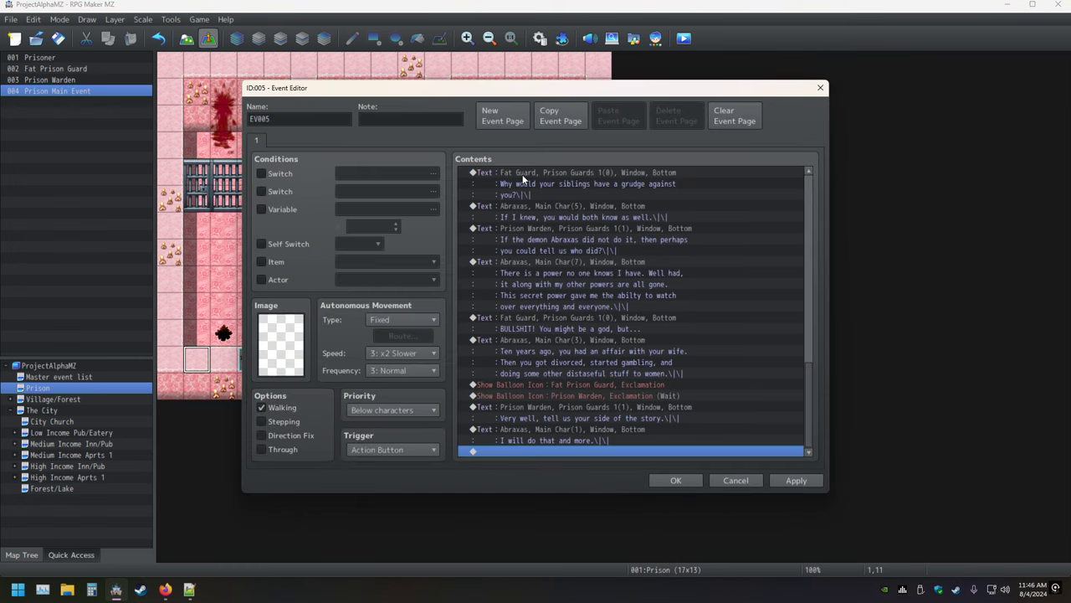
pyautogui.click(678, 480)
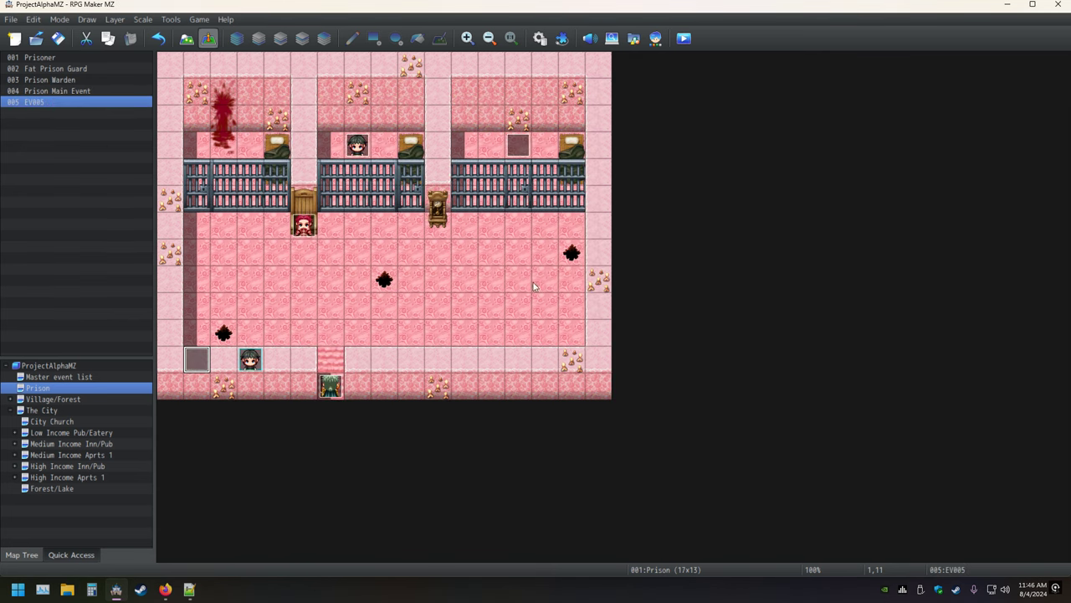
# Step: Delete the Prison Main Event commands from the Prison Warden movement route through "I will do that and more." and accept the event changes
pyautogui.doubleClick(518, 148)
pyautogui.scroll(5, 536, 223)
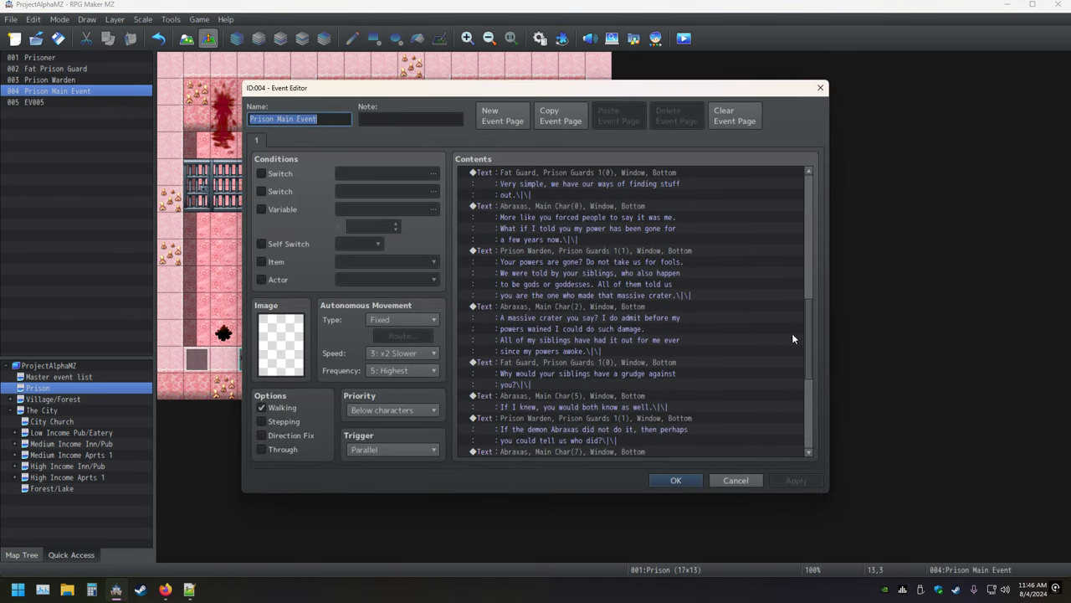
pyautogui.moveTo(810, 337); pyautogui.dragTo(798, 201)
pyautogui.click(536, 171)
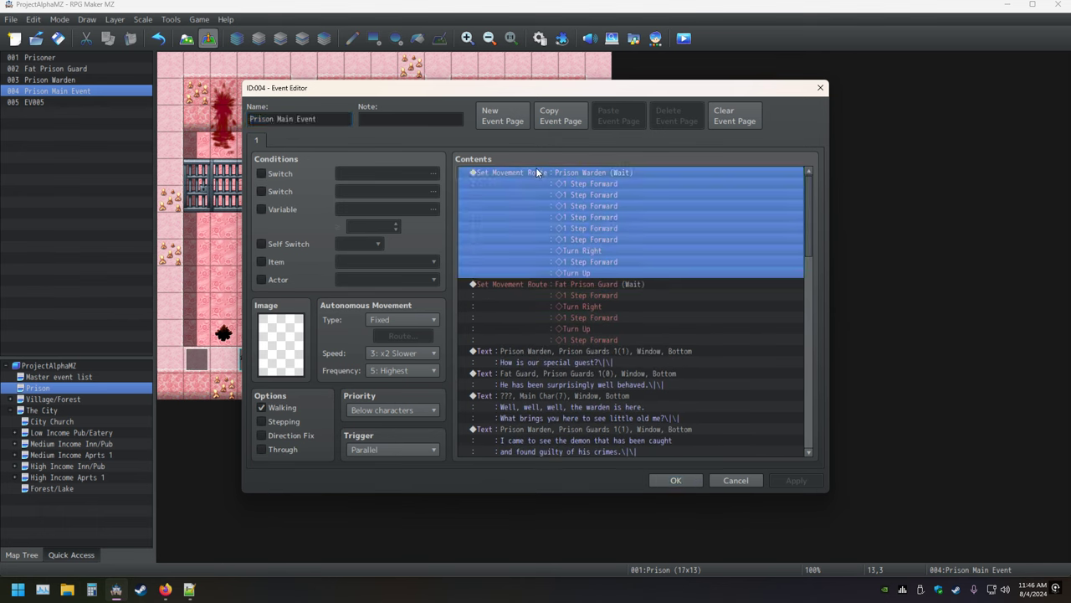
pyautogui.hotkey('shift', 'Down')
pyautogui.hotkey('shift', 'Down')
pyautogui.hotkey('shift', 'Down')
pyautogui.hotkey('shift', 'Down')
pyautogui.hotkey('shift', 'Down')
pyautogui.hotkey('shift', 'Down')
pyautogui.hotkey('shift', 'Down')
pyautogui.hotkey('shift', 'Down')
pyautogui.hotkey('shift', 'Down')
pyautogui.hotkey('shift', 'Down')
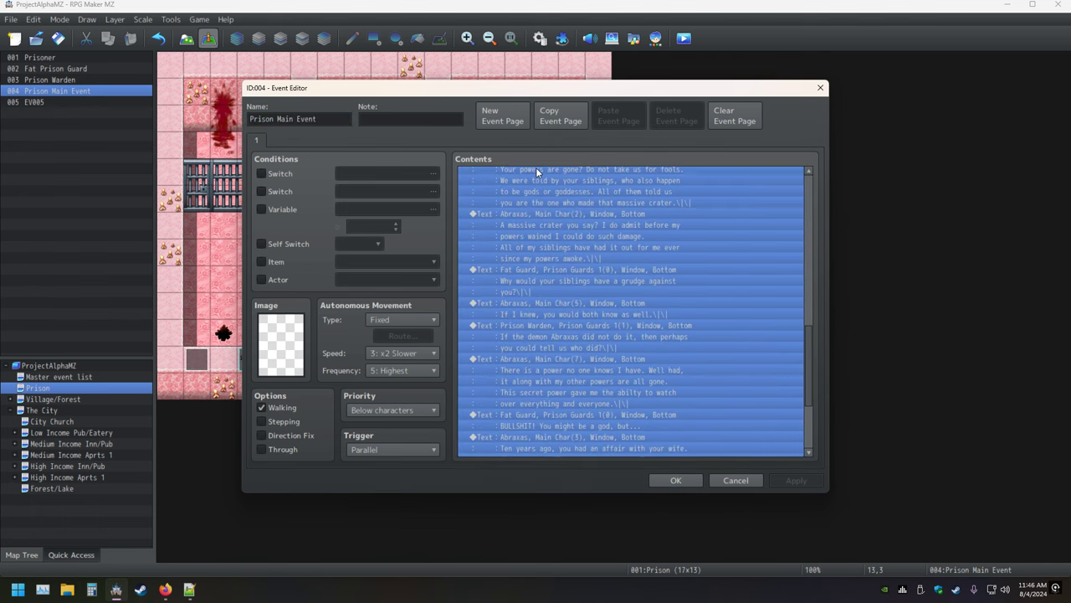
pyautogui.hotkey('shift', 'Up')
pyautogui.hotkey('shift', 'Up')
pyautogui.hotkey('shift', 'Up')
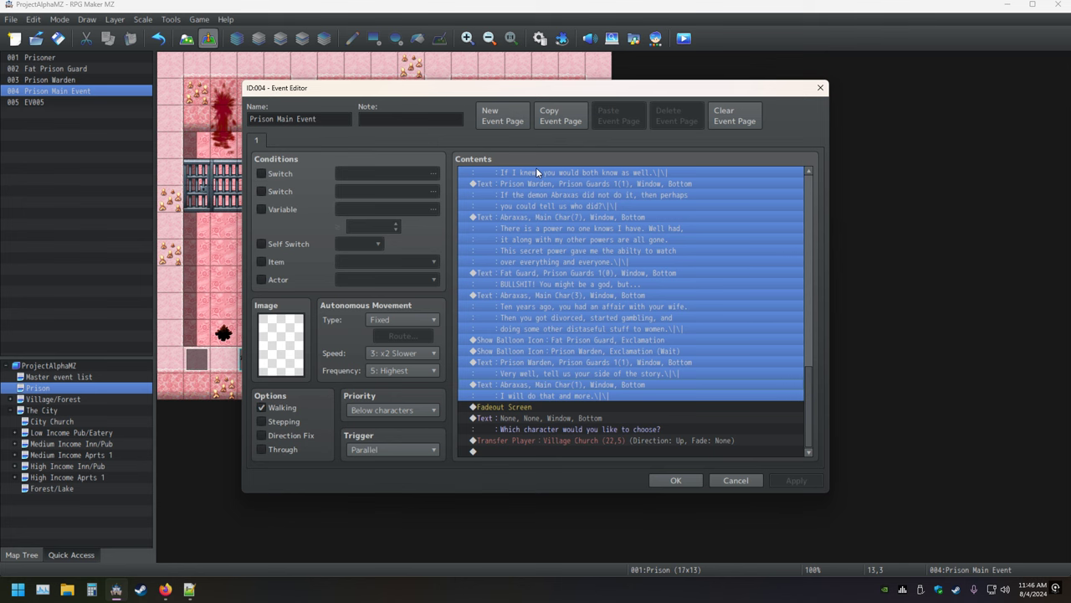
pyautogui.press('Delete')
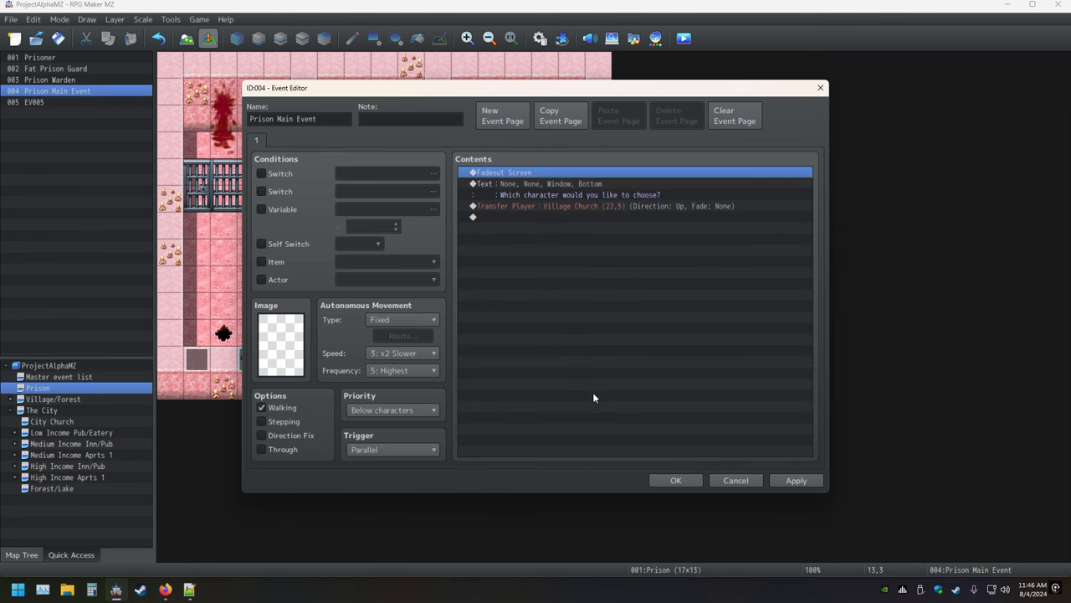
pyautogui.click(675, 480)
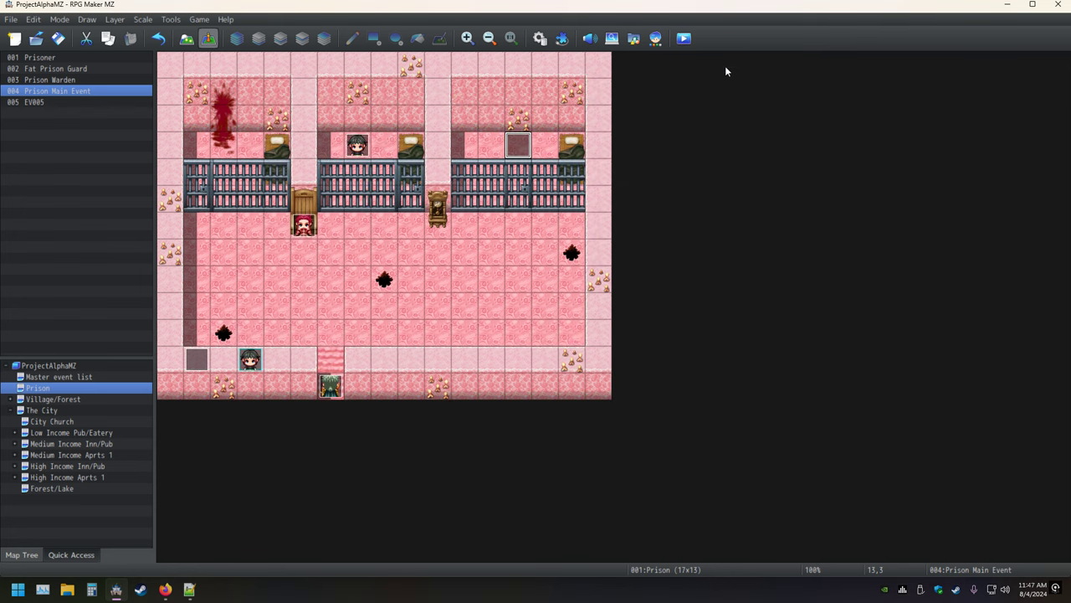
# Step: Playtest the game to check the character prompt after the fadeout, and close the test window
pyautogui.click(684, 37)
pyautogui.click(510, 312)
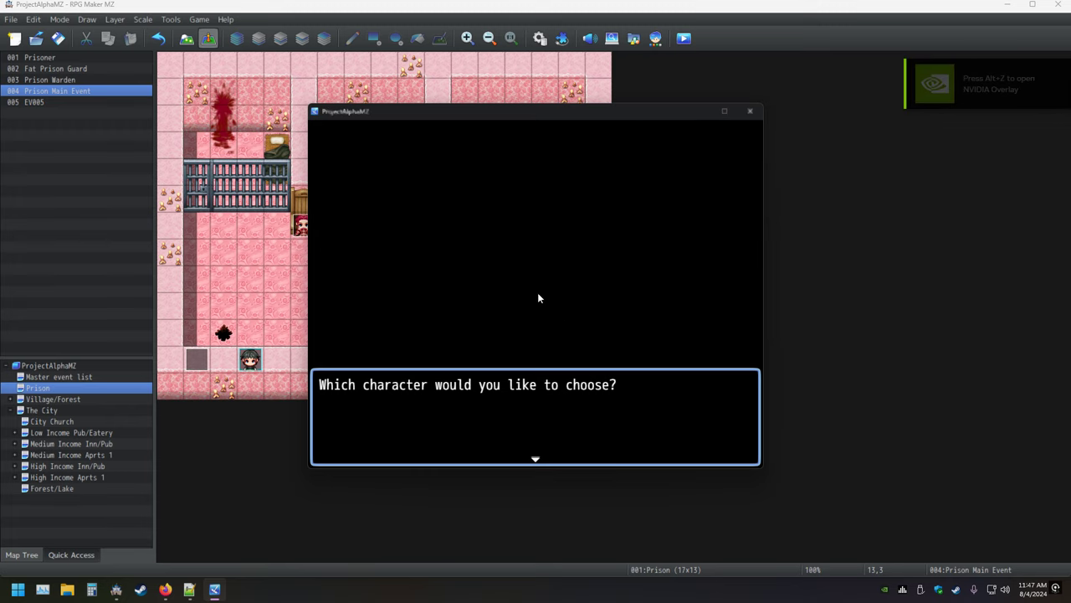
pyautogui.click(750, 112)
# Step: Insert a Show Choices command with Yes and No options before the Transfer Player command in Prison Main Event
pyautogui.press('Return')
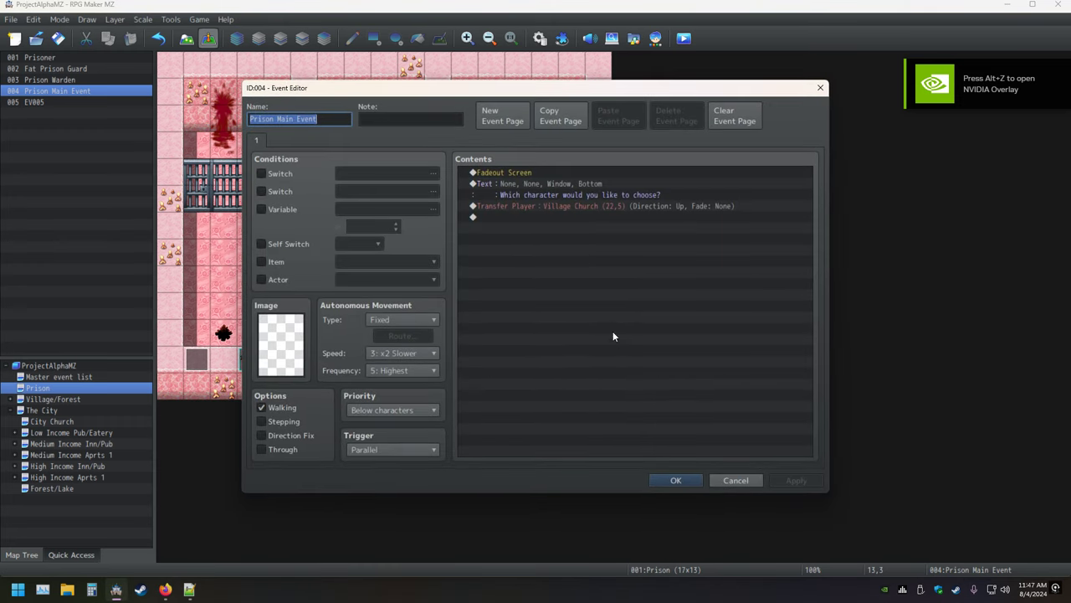
pyautogui.click(533, 205)
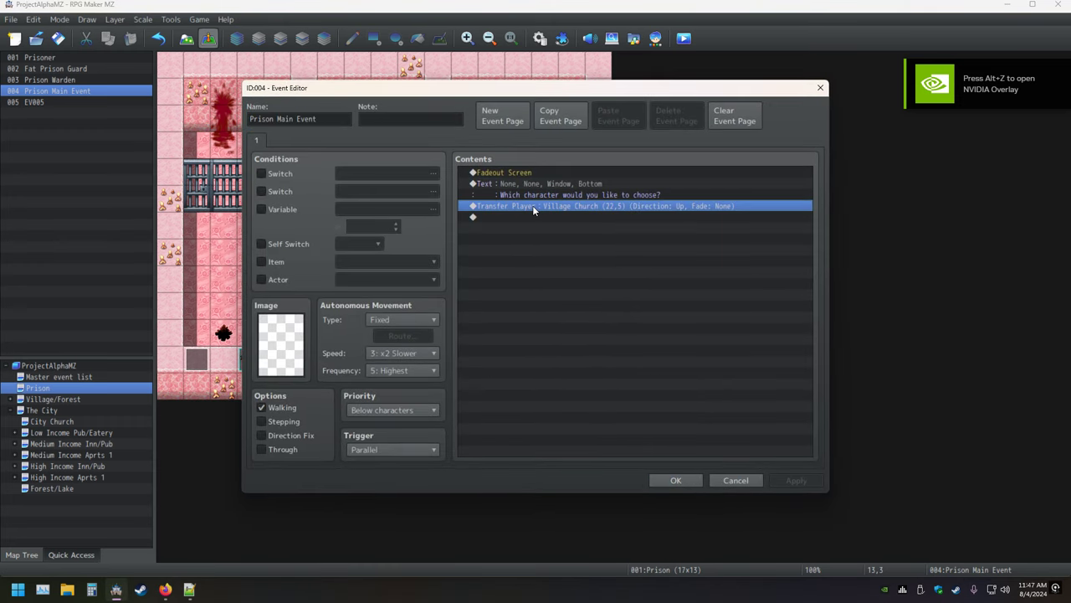
pyautogui.press('Insert')
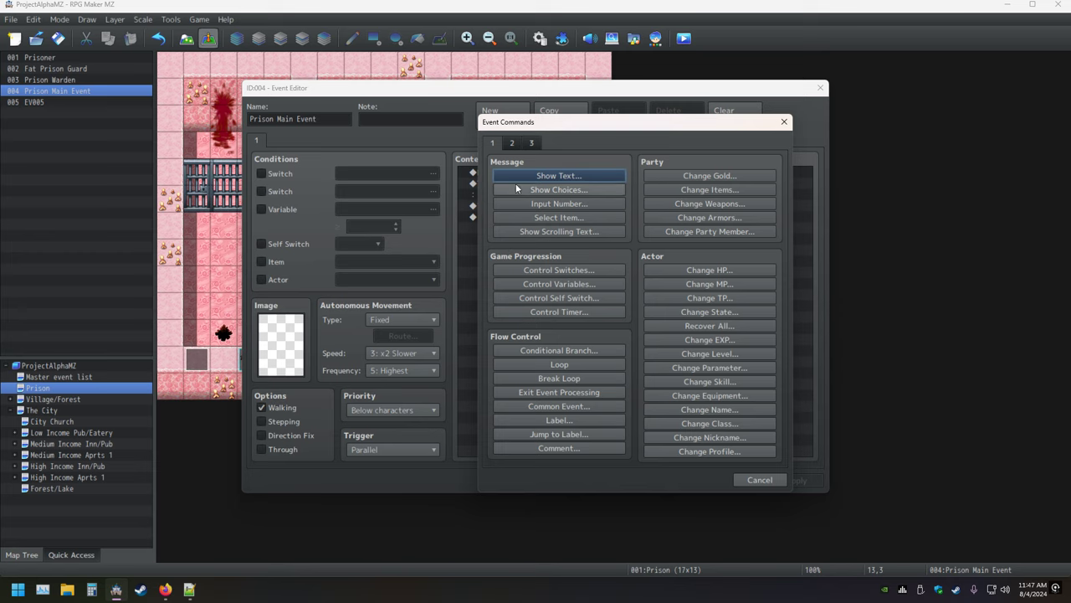
pyautogui.click(512, 142)
pyautogui.click(495, 143)
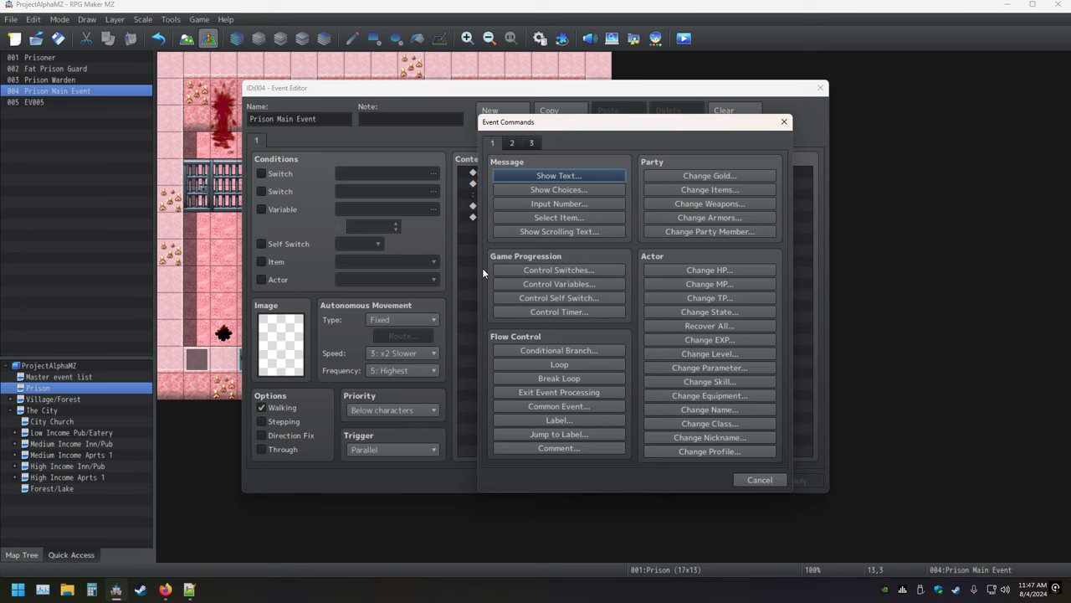
pyautogui.click(559, 189)
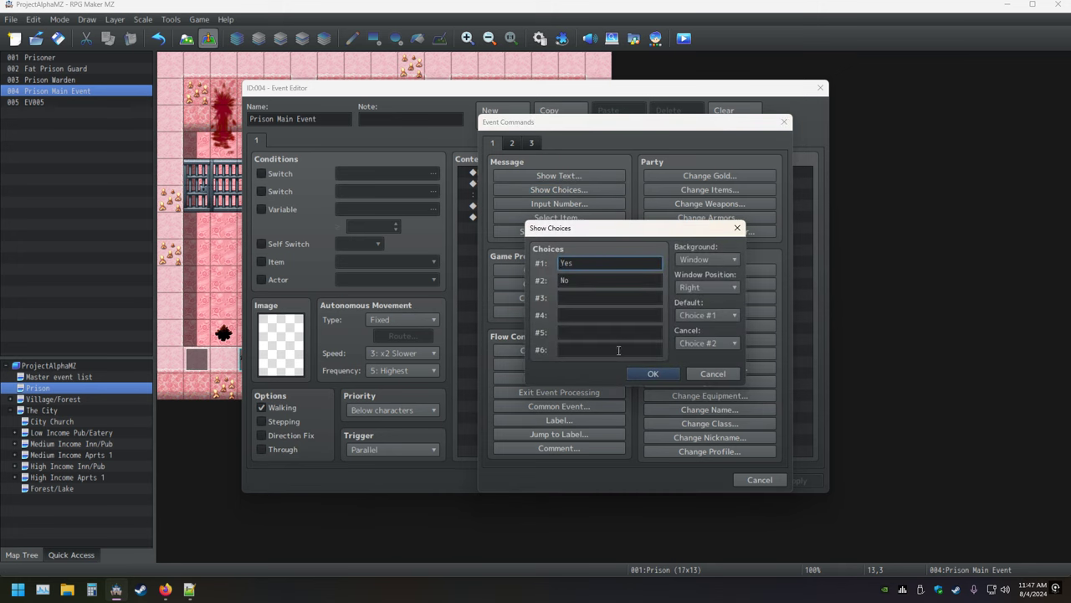
pyautogui.click(653, 374)
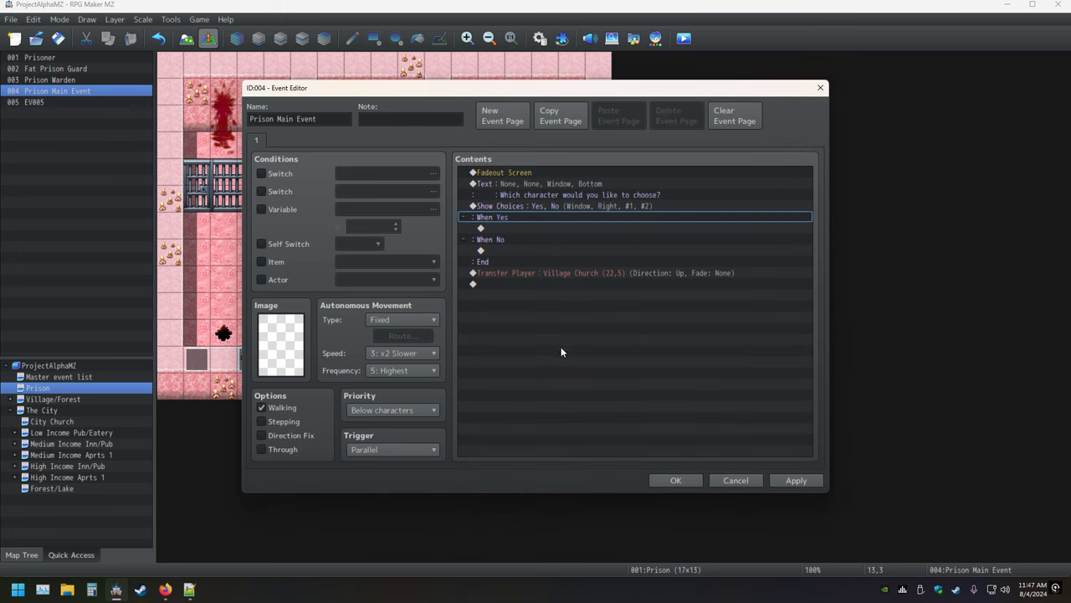
# Step: Examine the event commands available for the empty Yes branch, including the actor options of Change Profile
pyautogui.doubleClick(503, 228)
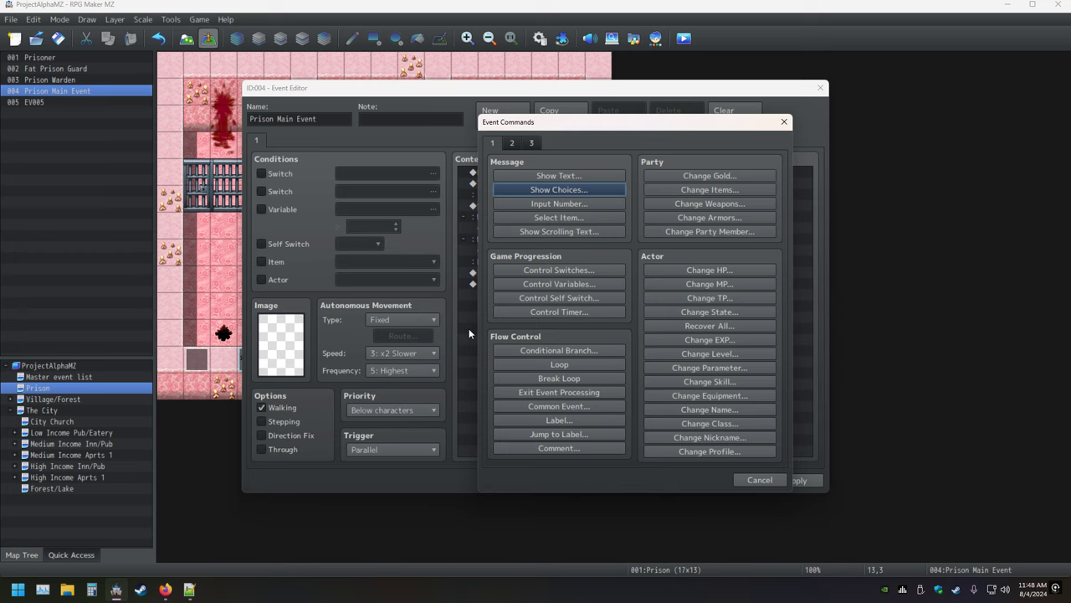
pyautogui.click(511, 143)
pyautogui.click(530, 144)
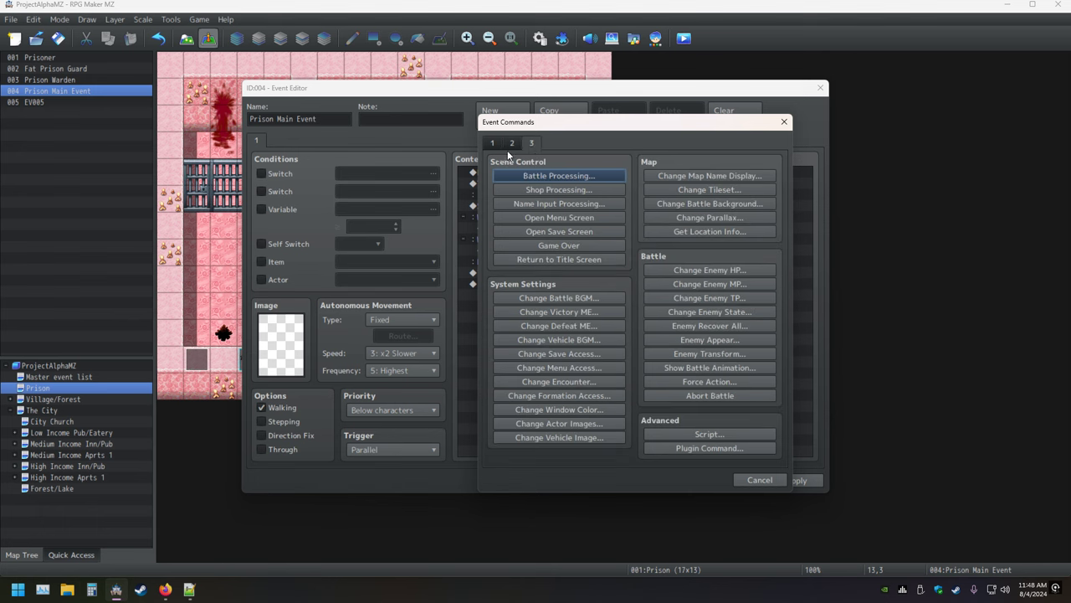
pyautogui.click(492, 143)
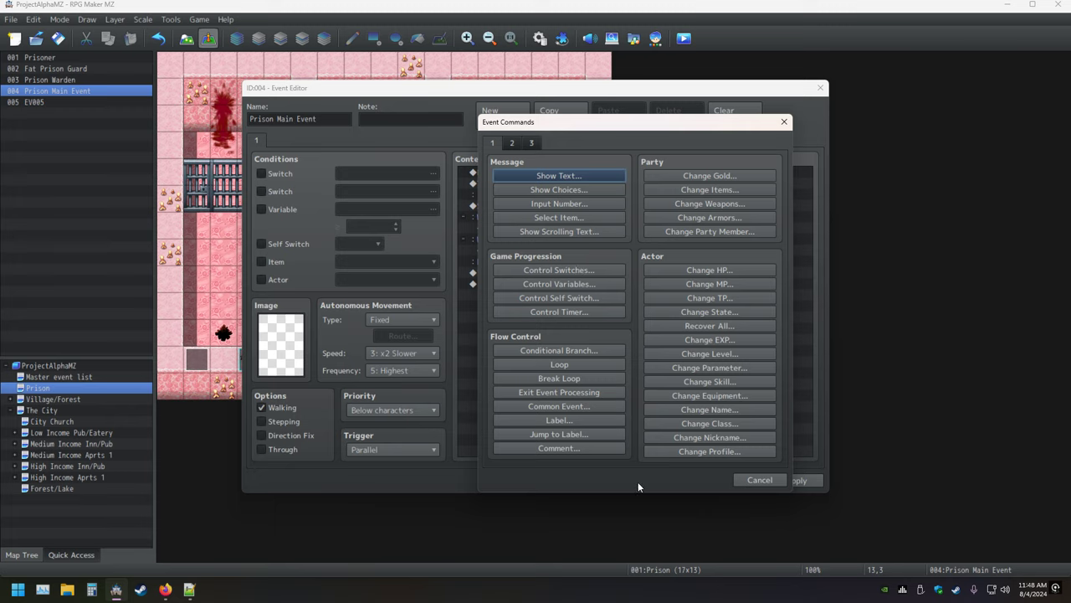
pyautogui.click(684, 450)
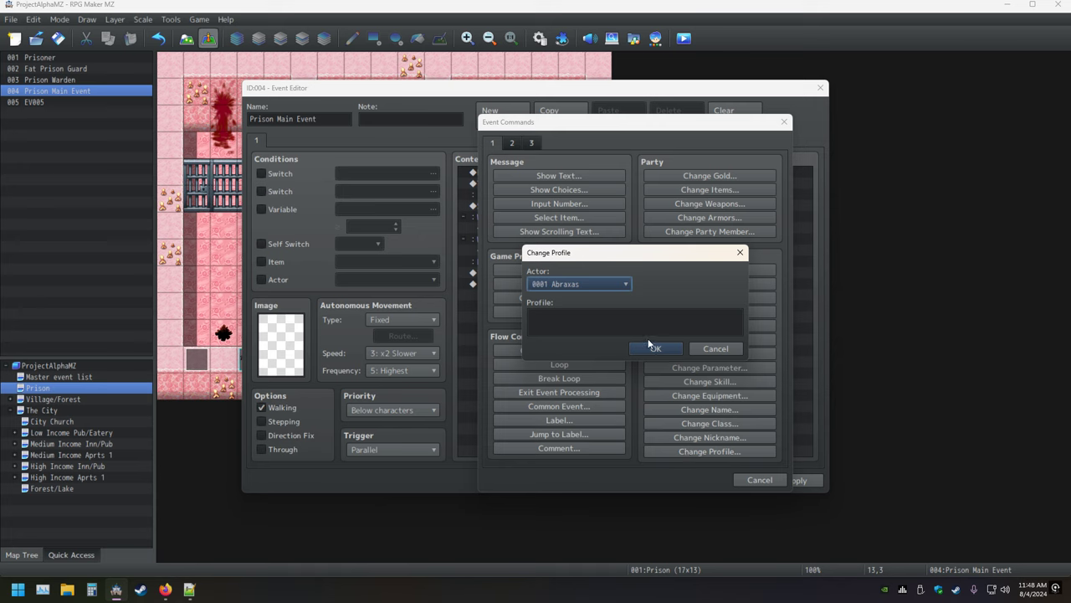
pyautogui.click(625, 284)
pyautogui.click(577, 299)
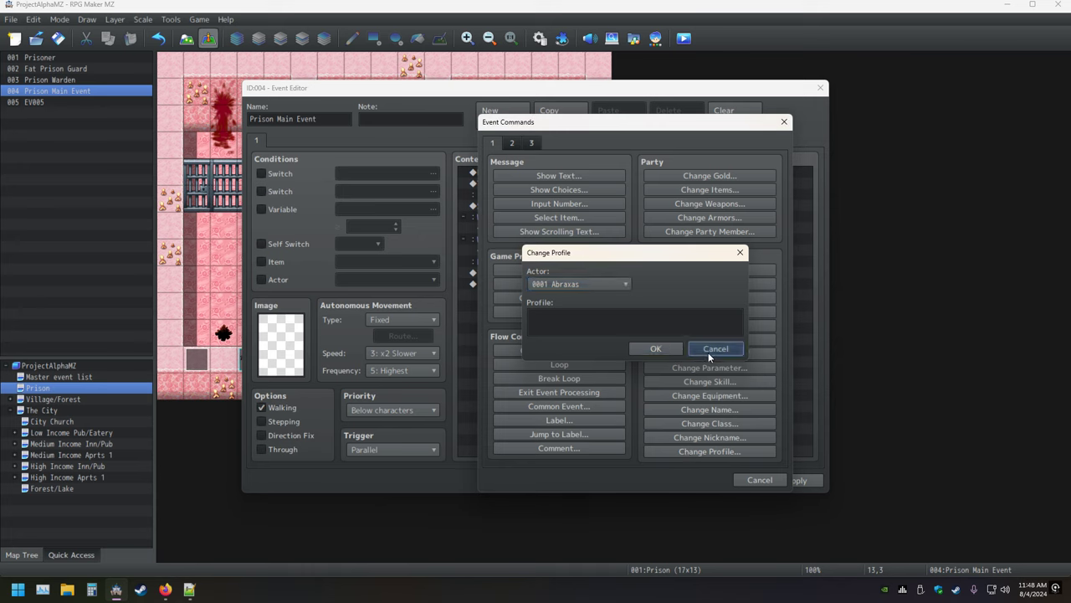
pyautogui.click(713, 349)
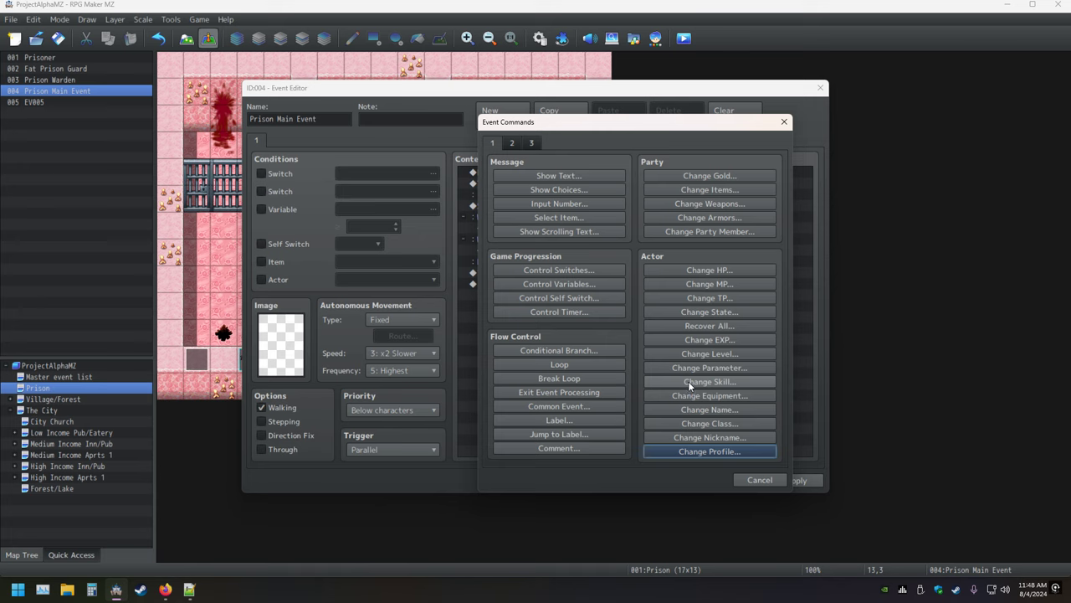
# Step: Examine the Change Transparency, Change Profile and Change Party Member commands for a way to handle the character choice
pyautogui.click(512, 143)
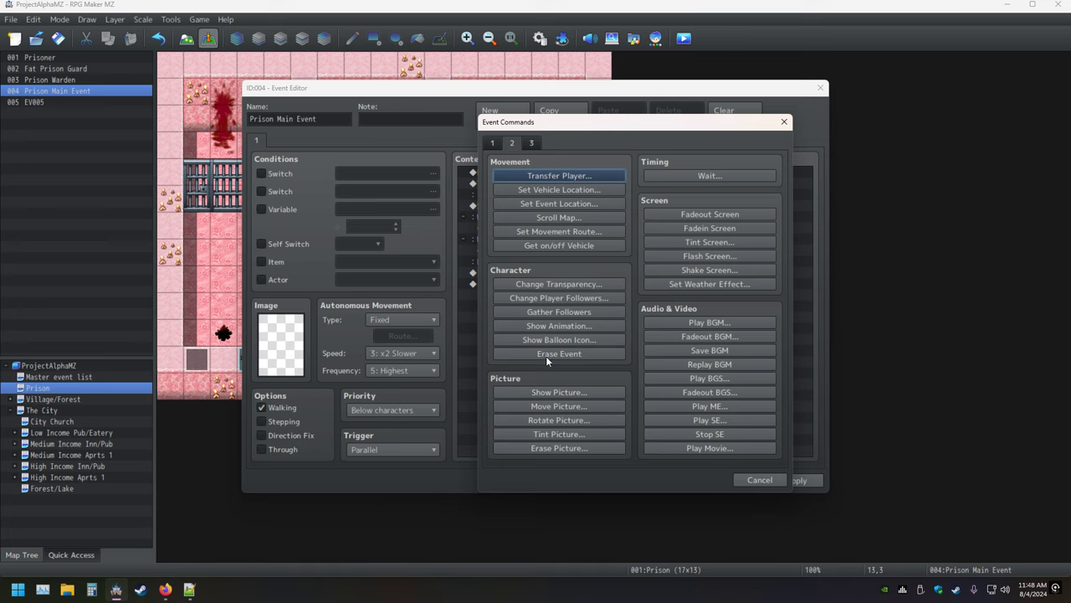
pyautogui.click(601, 284)
pyautogui.click(679, 328)
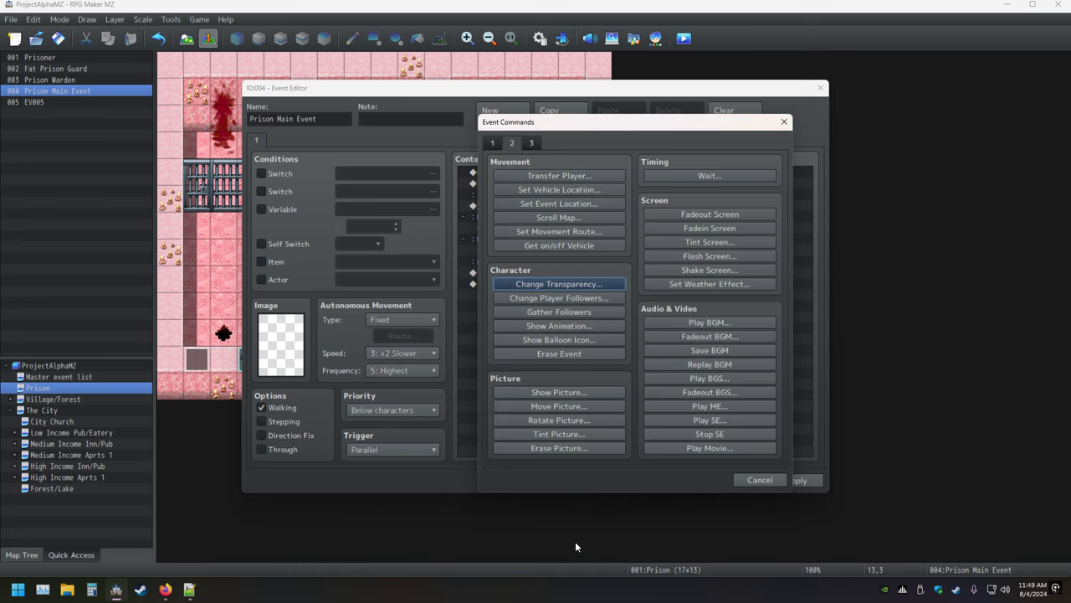
pyautogui.click(532, 143)
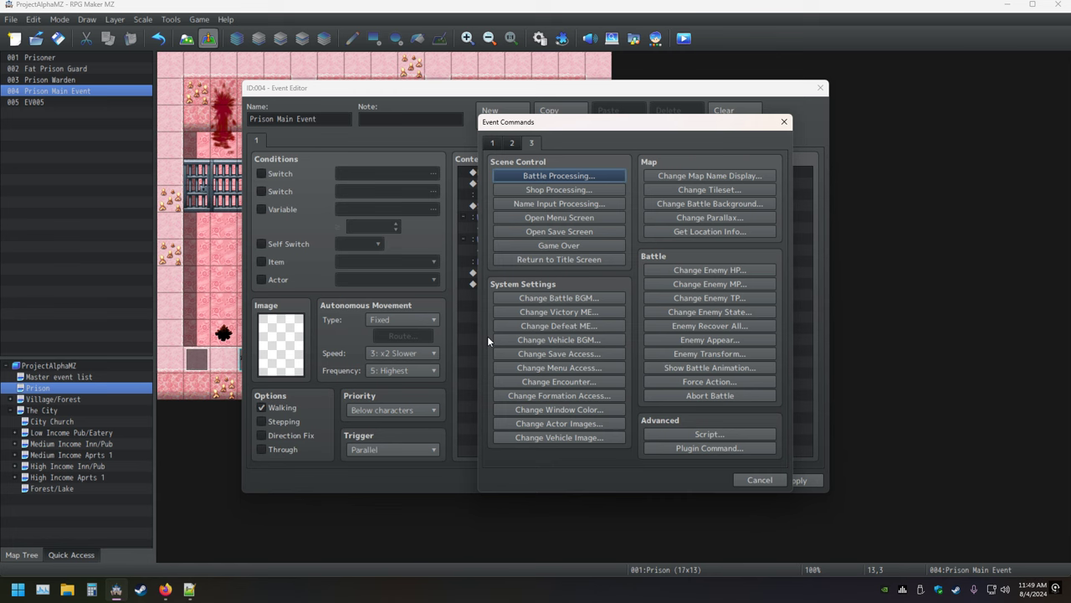
pyautogui.click(493, 143)
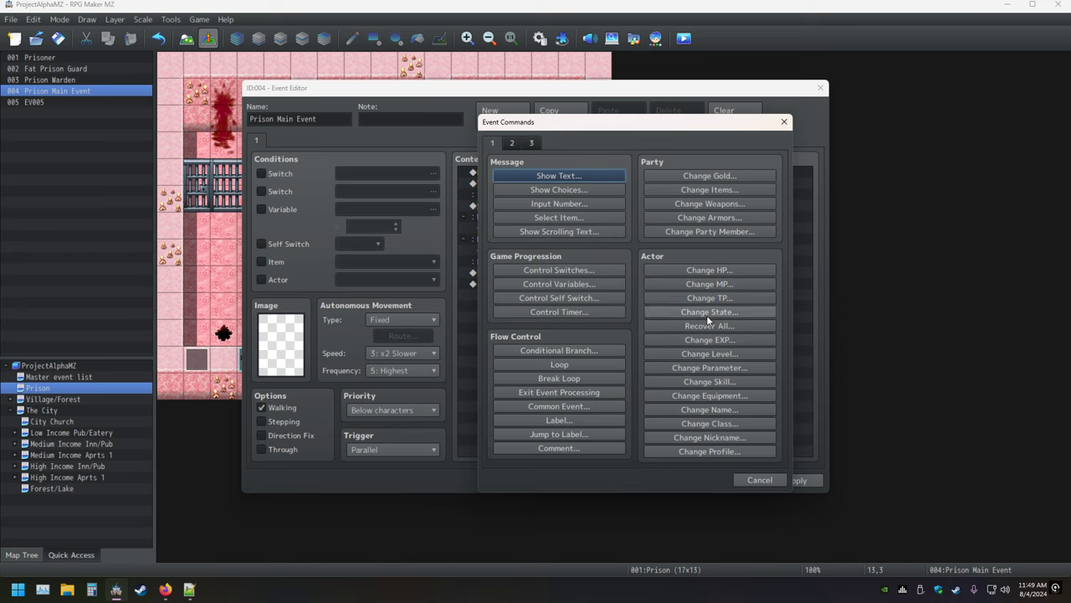
pyautogui.click(700, 453)
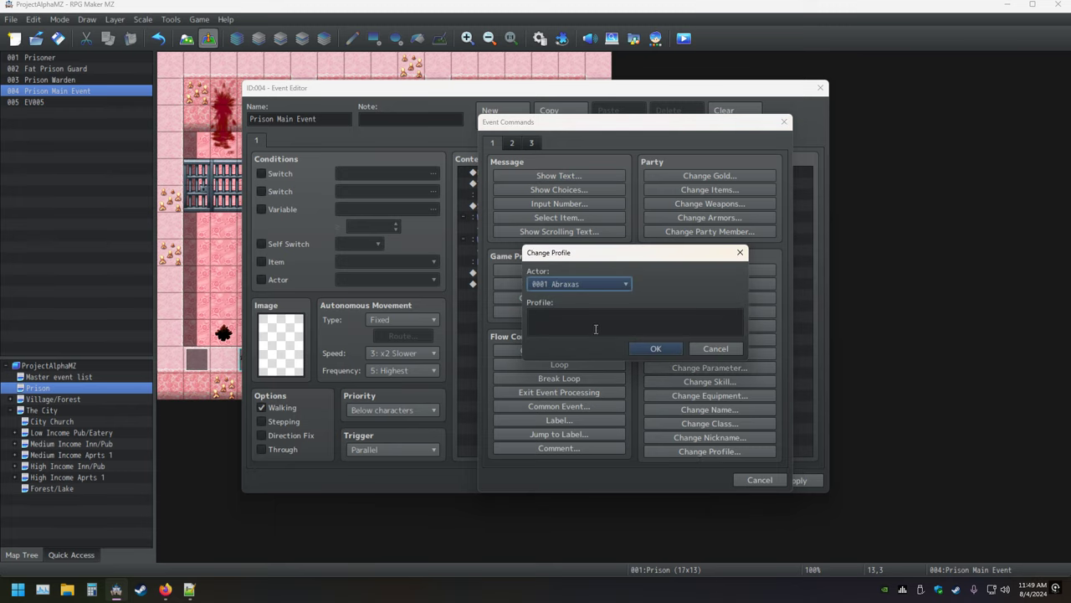
pyautogui.click(706, 349)
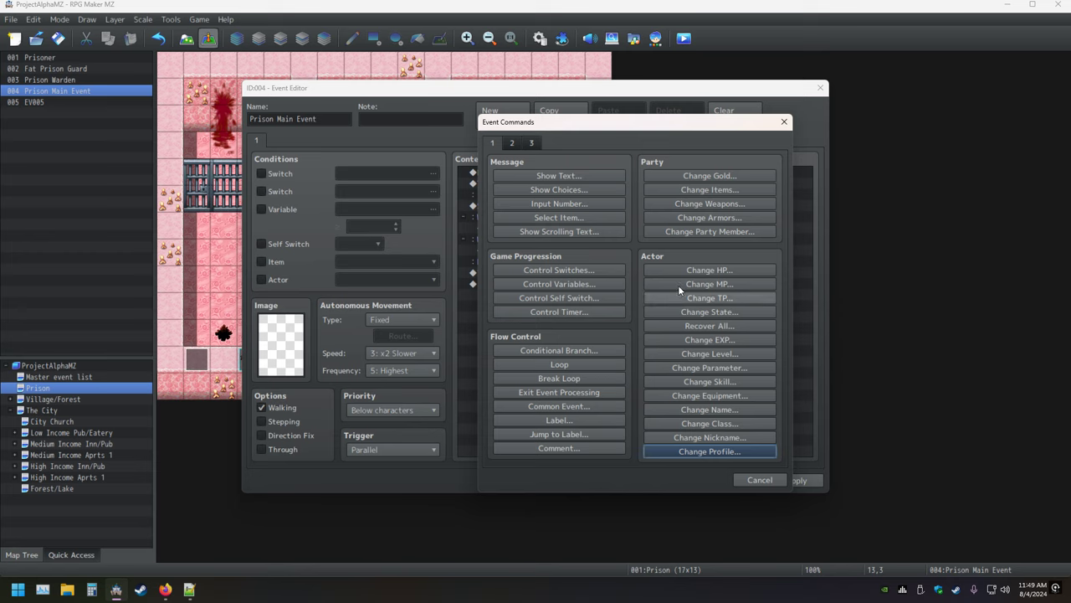
pyautogui.click(693, 233)
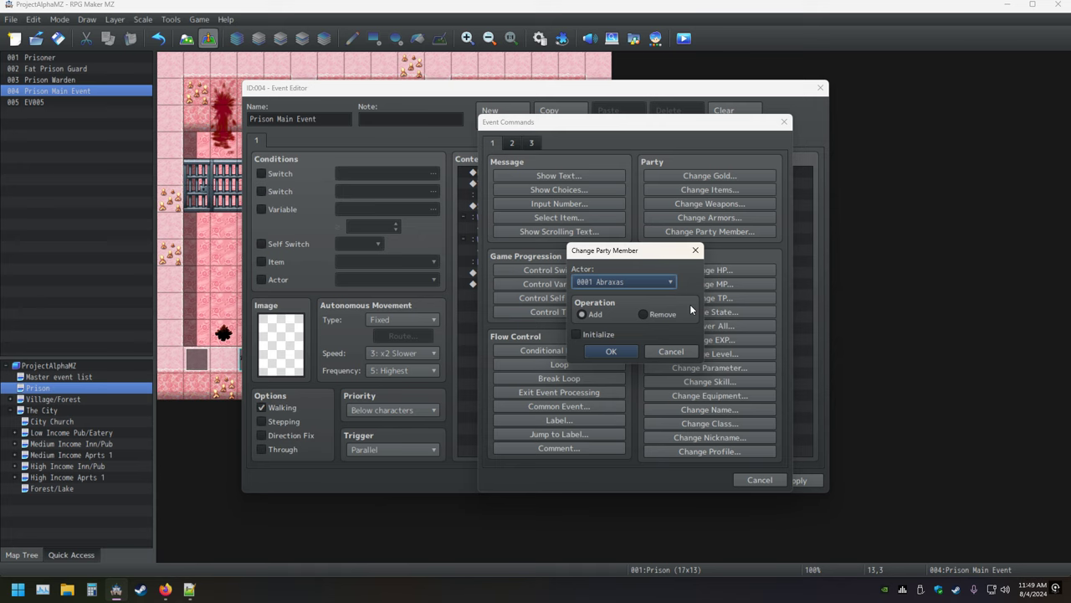
pyautogui.click(697, 250)
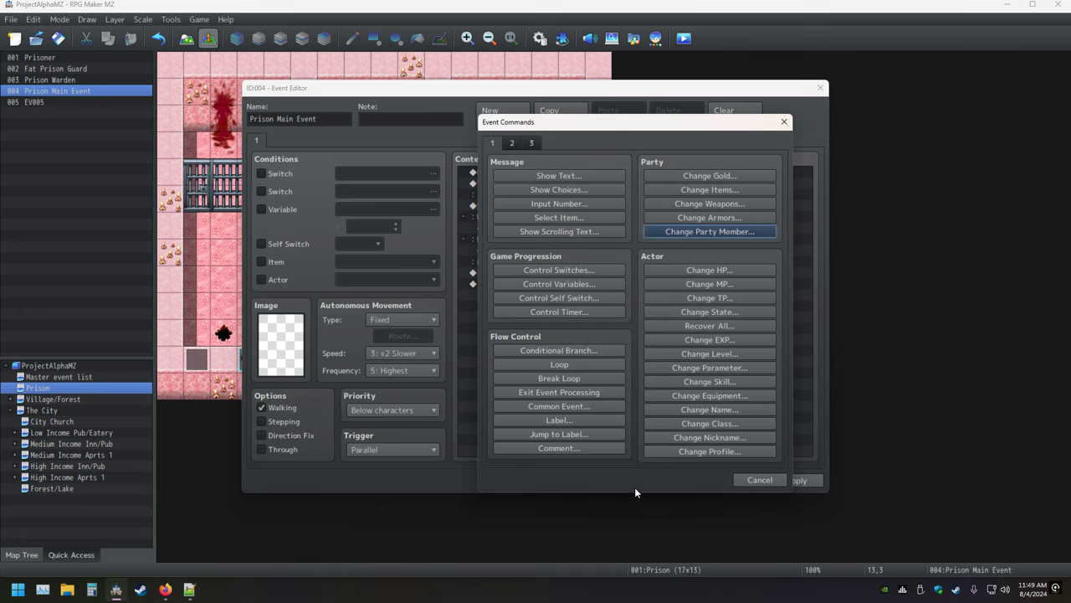
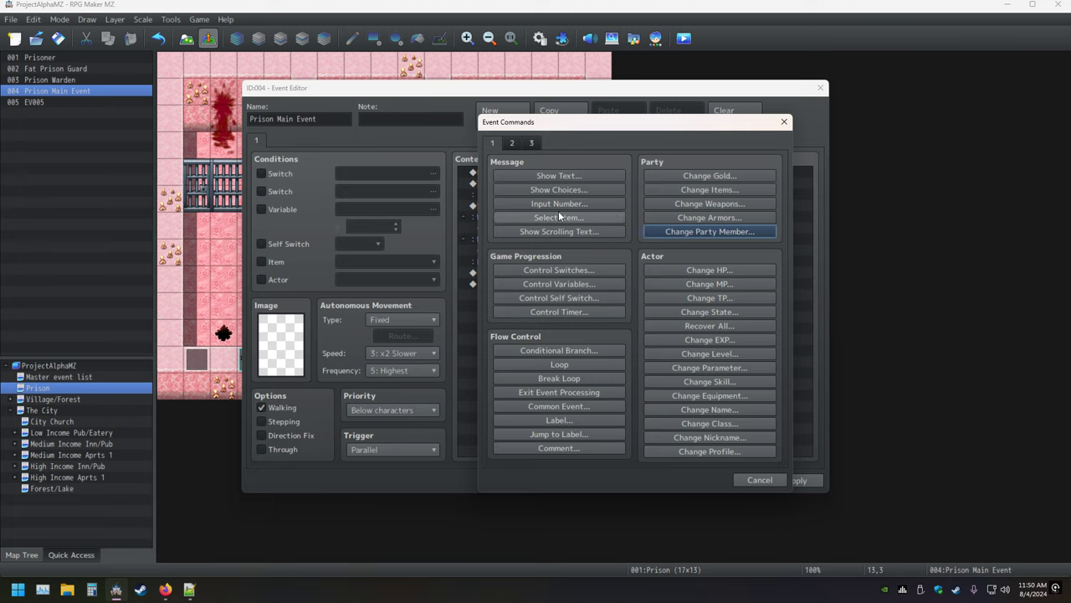
# Step: Examine the Change Player Followers and Show Picture commands, including the images available for Show Picture
pyautogui.click(508, 144)
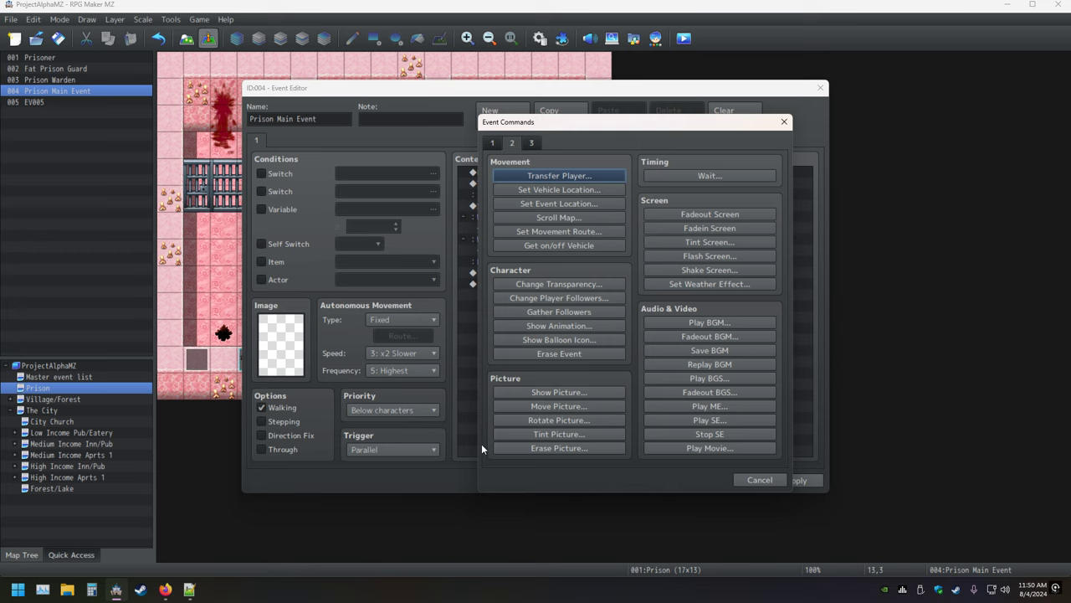
pyautogui.click(554, 302)
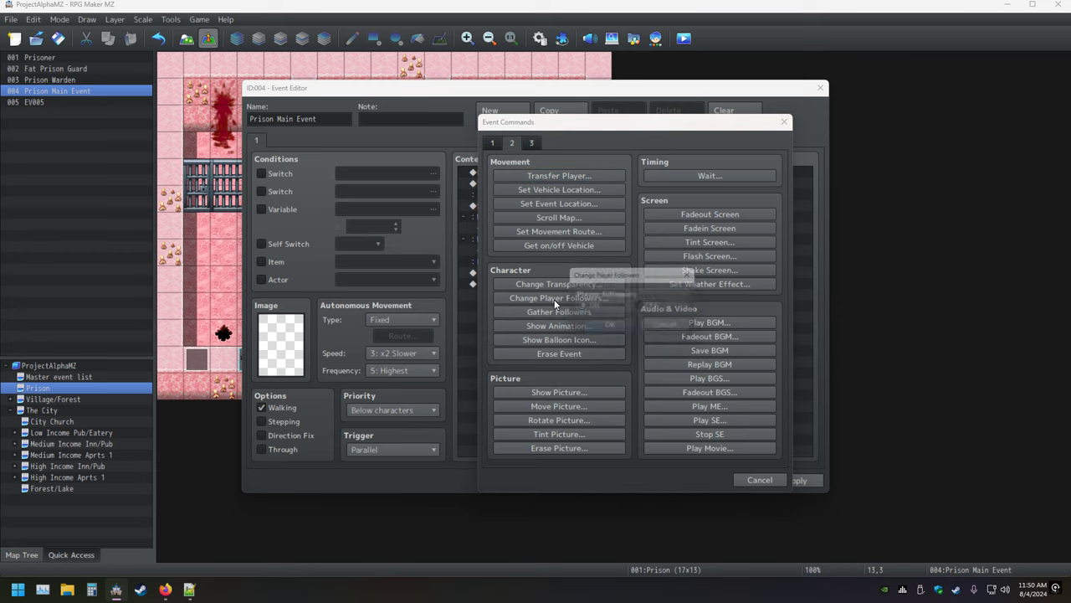
pyautogui.click(677, 330)
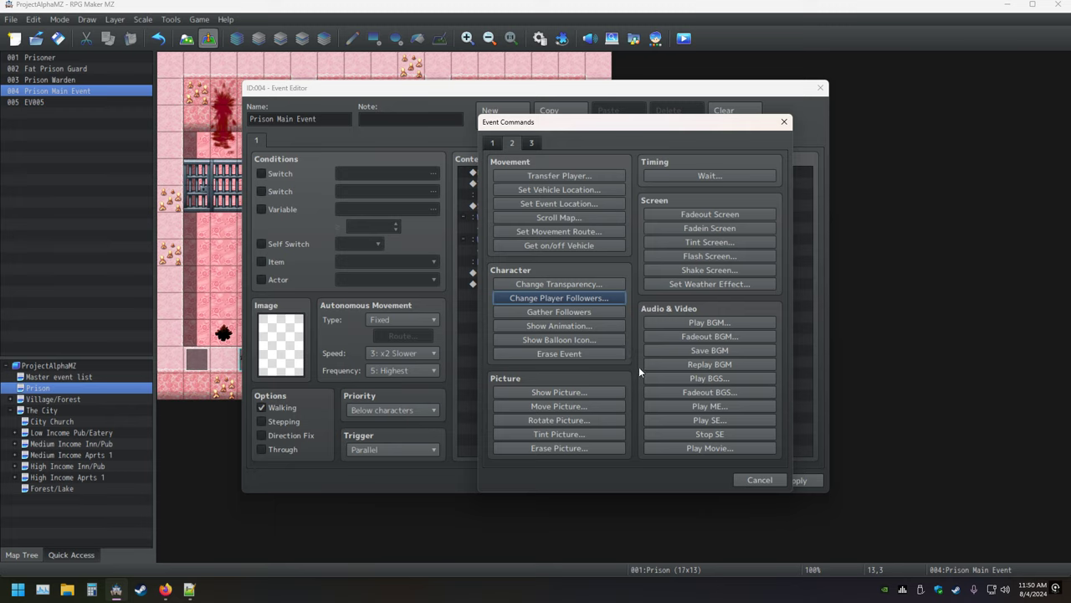
pyautogui.click(559, 393)
pyautogui.click(639, 232)
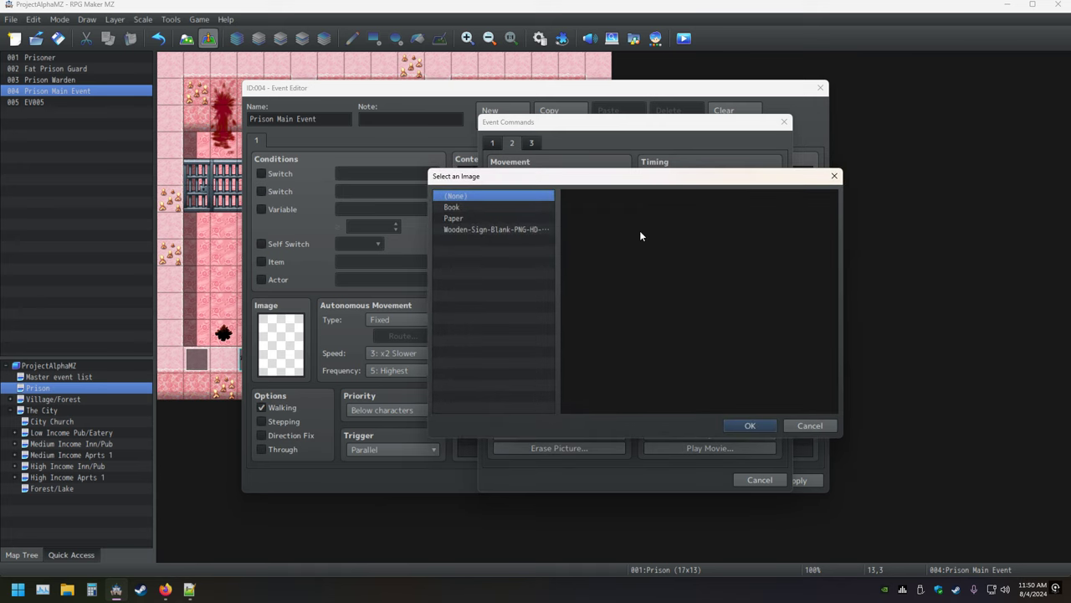
pyautogui.click(810, 425)
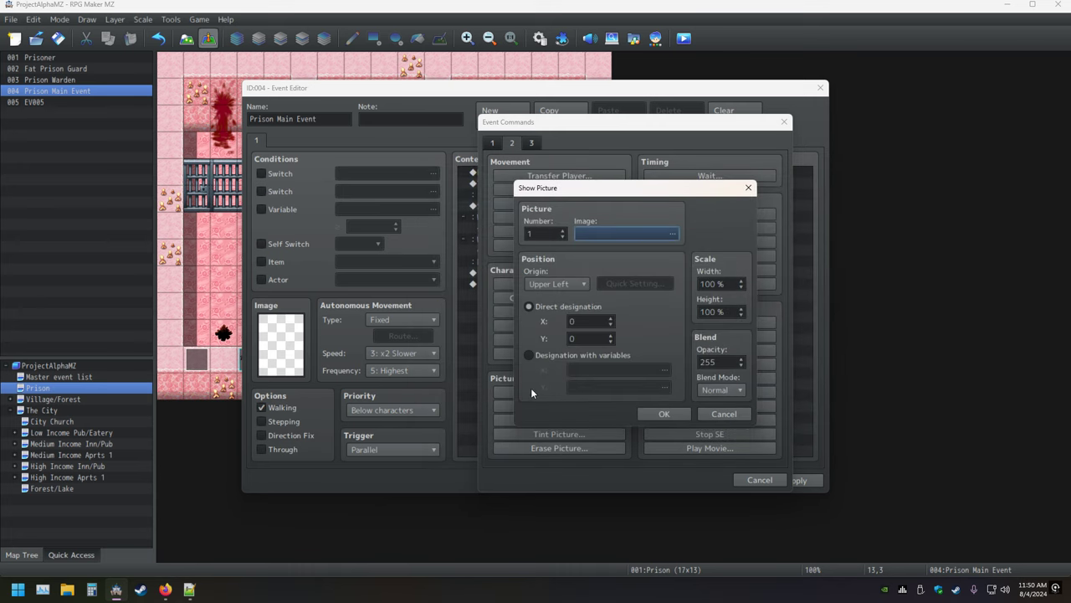
pyautogui.click(748, 187)
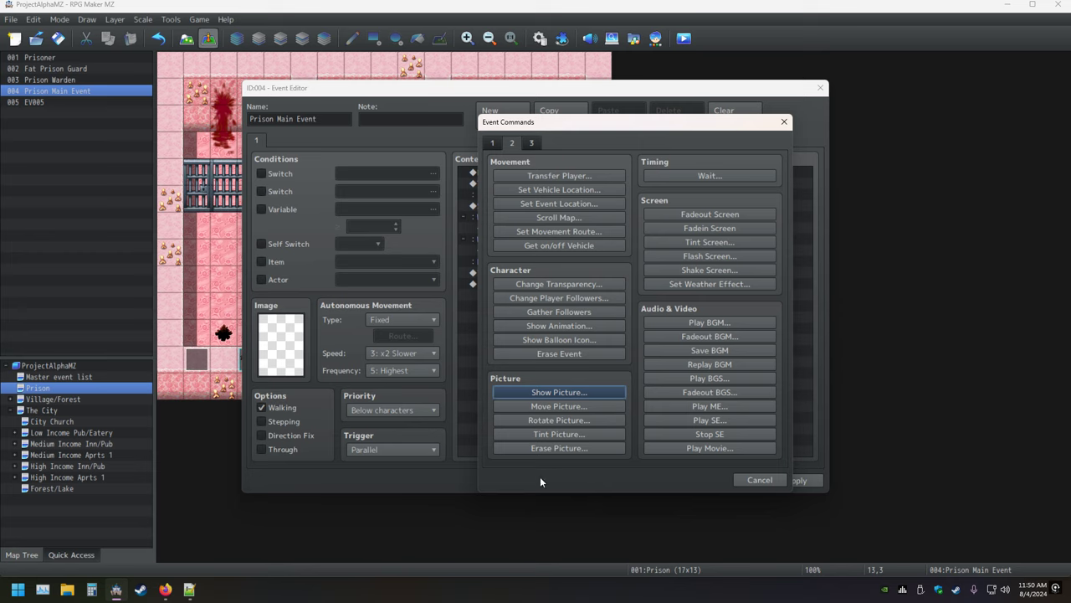
# Step: Examine the Change Actor Images command among the system settings and leave it without adding it
pyautogui.click(531, 142)
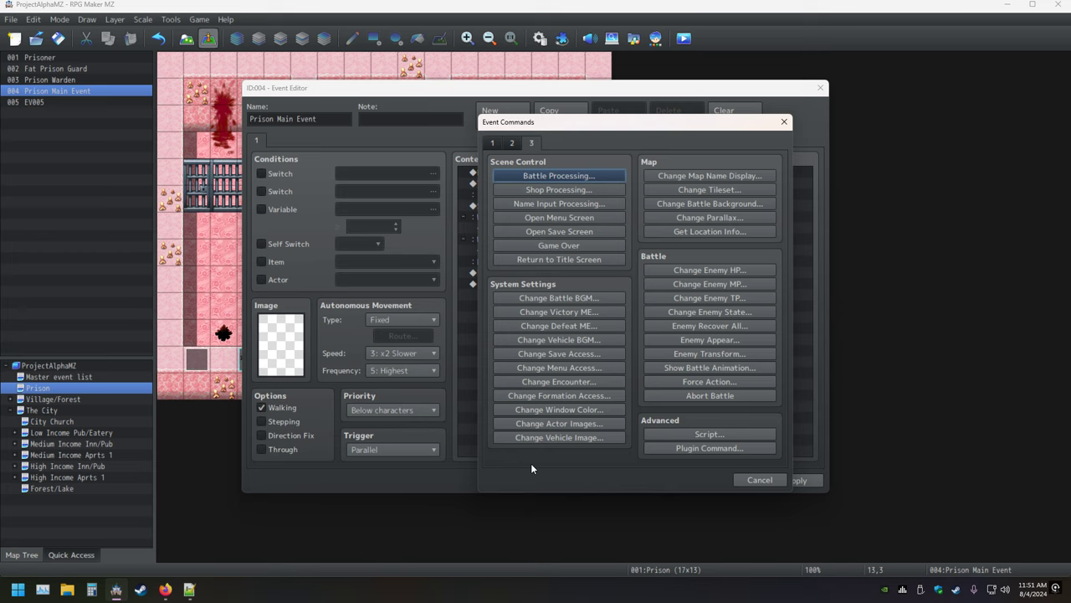
pyautogui.click(548, 423)
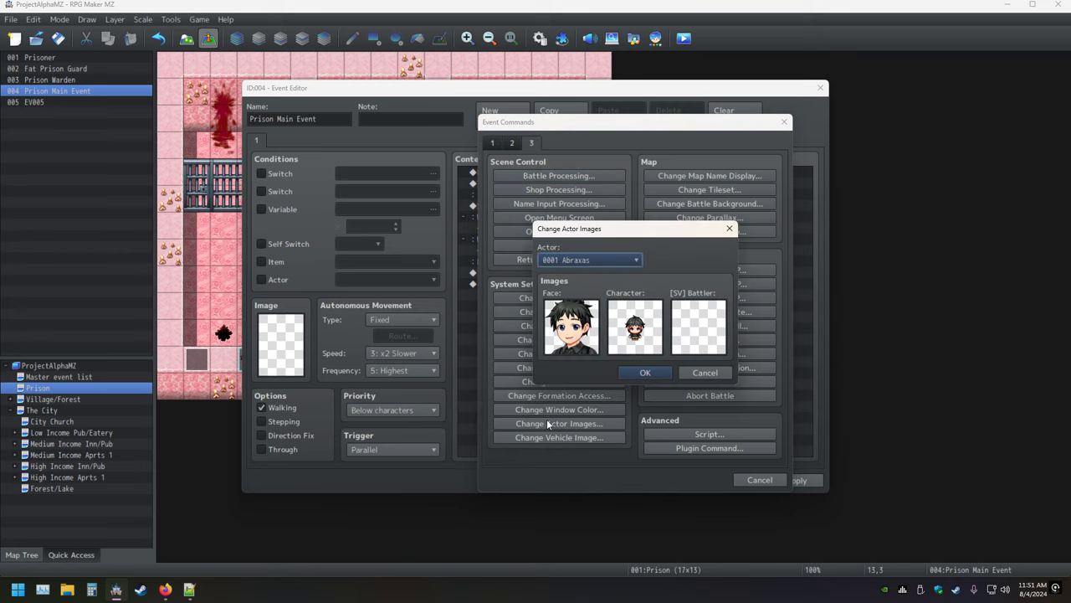
pyautogui.click(704, 372)
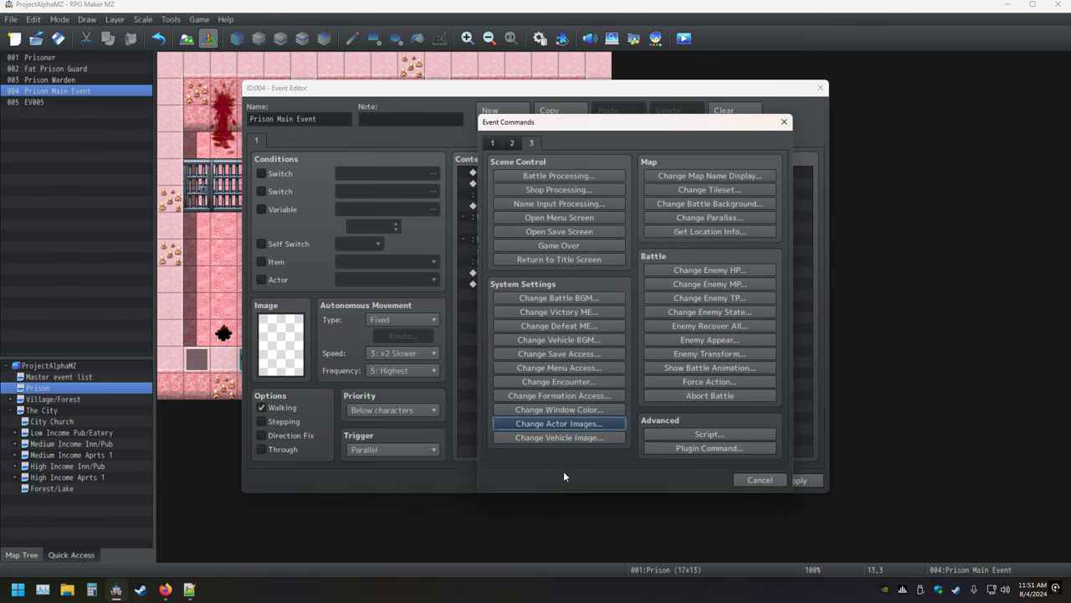
# Step: Switch to File Explorer and find the actor sprite files in ProjectAlphaMZ's img/characters folder on the USB321FD (E:) drive
pyautogui.click(68, 590)
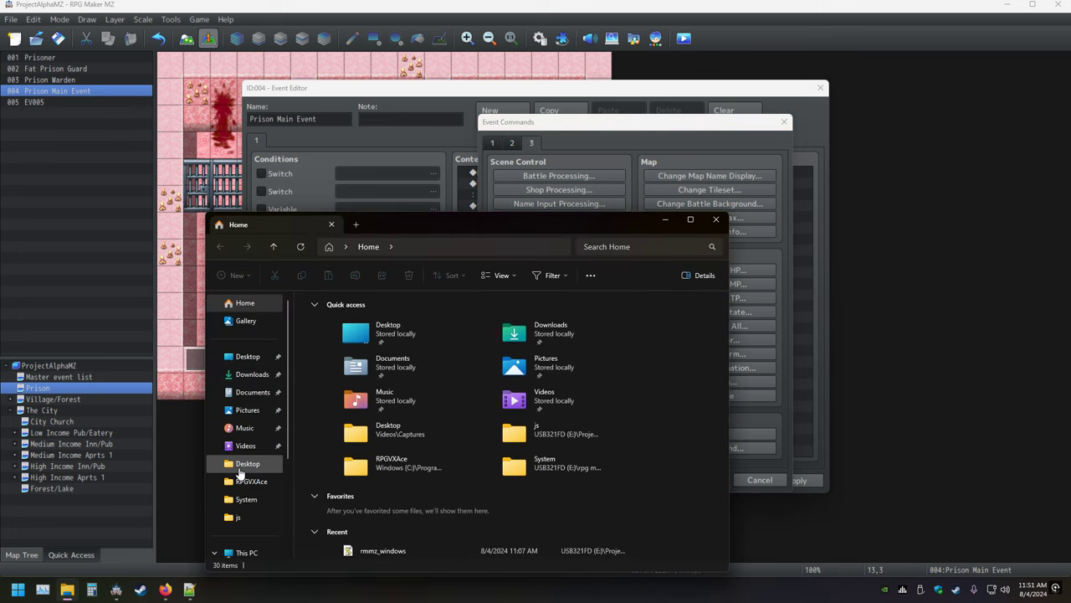
pyautogui.scroll(-3, 247, 471)
pyautogui.click(248, 462)
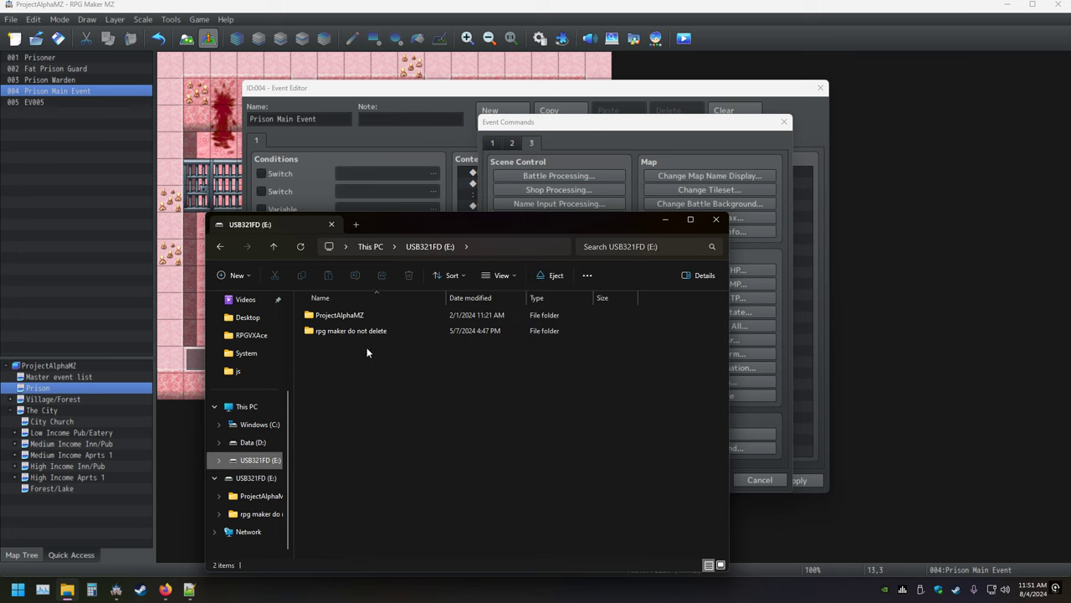
pyautogui.doubleClick(344, 315)
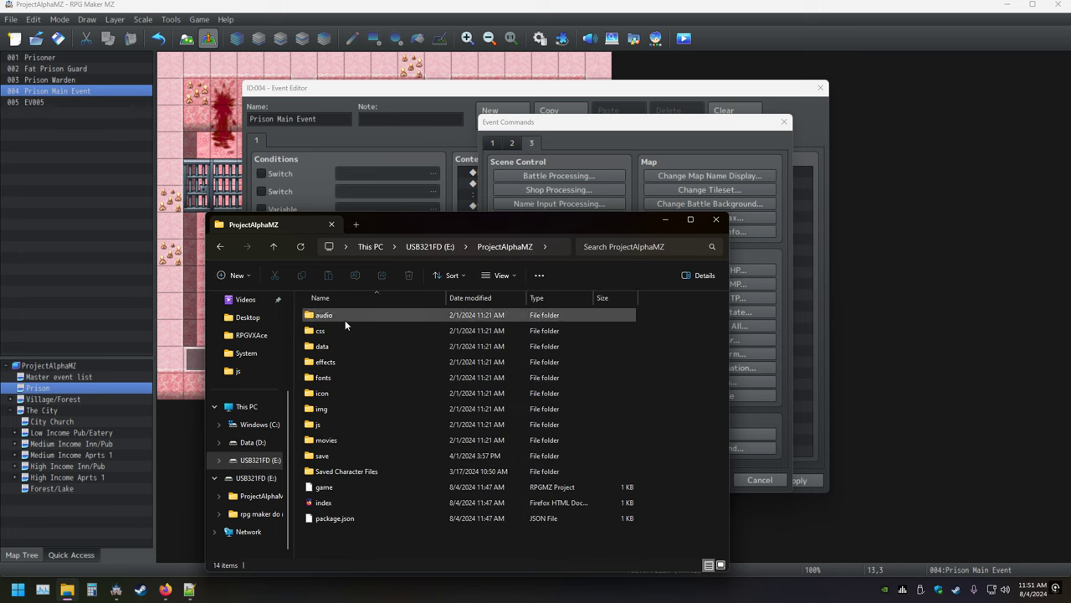
pyautogui.doubleClick(324, 410)
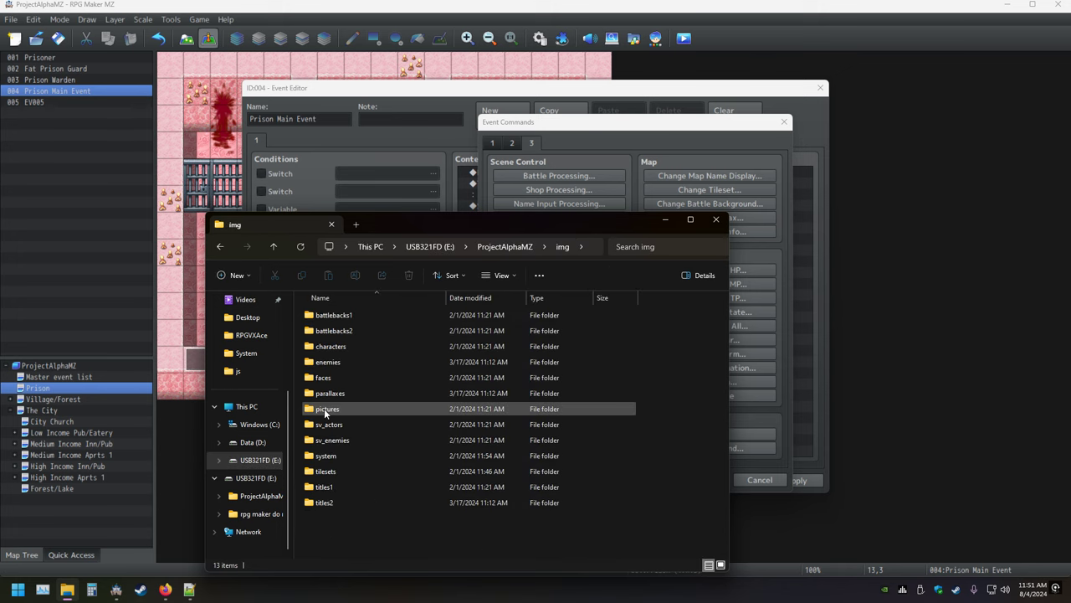
pyautogui.doubleClick(328, 346)
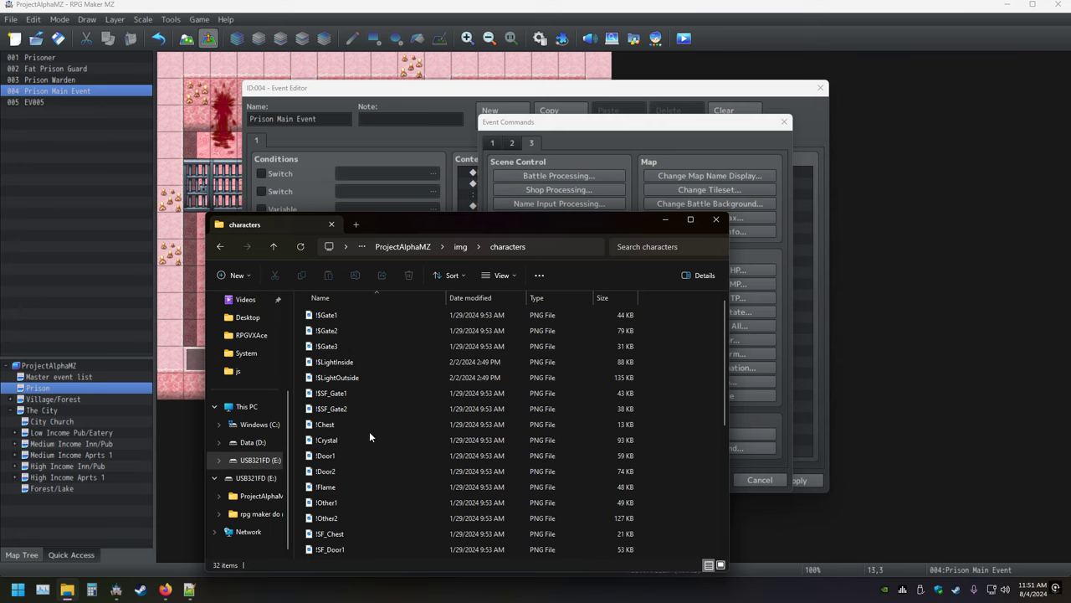
pyautogui.scroll(-5, 369, 431)
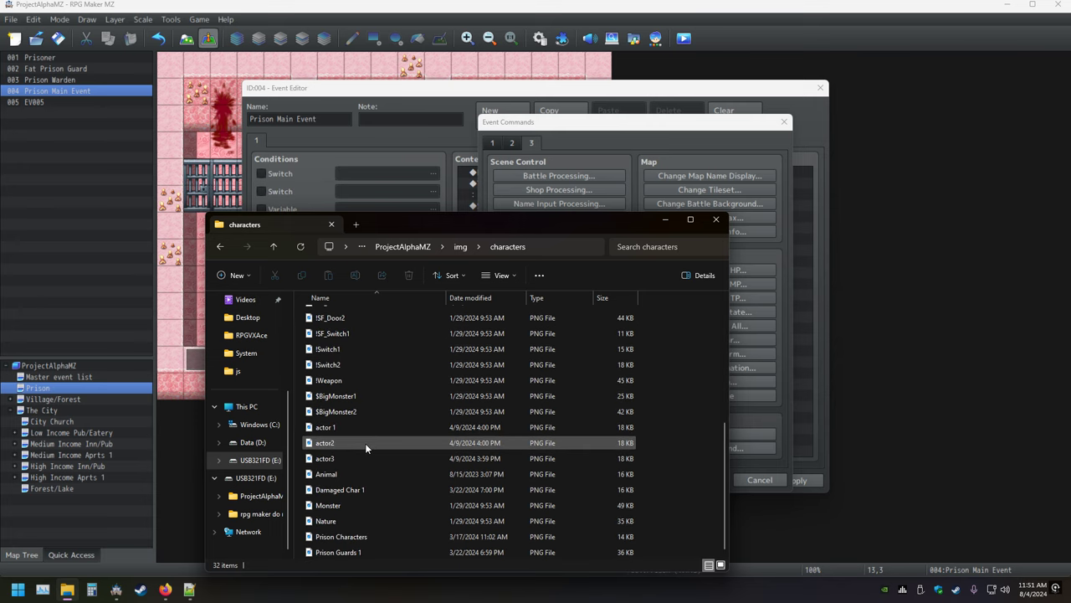
# Step: View the actor 1 sprite sheet in the image viewer and close it
pyautogui.click(325, 430)
pyautogui.doubleClick(325, 427)
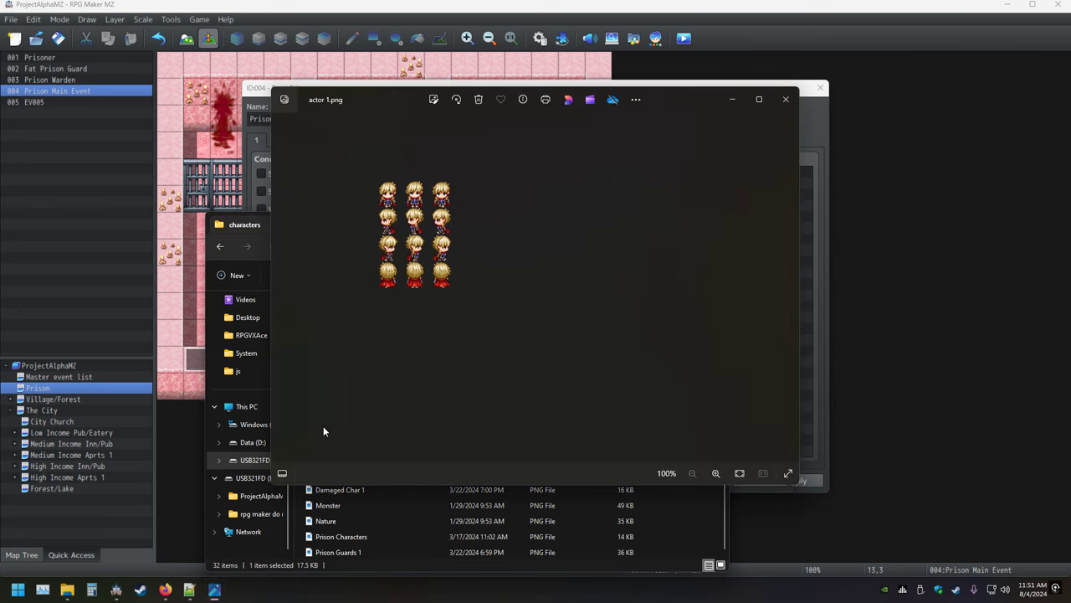
pyautogui.click(786, 99)
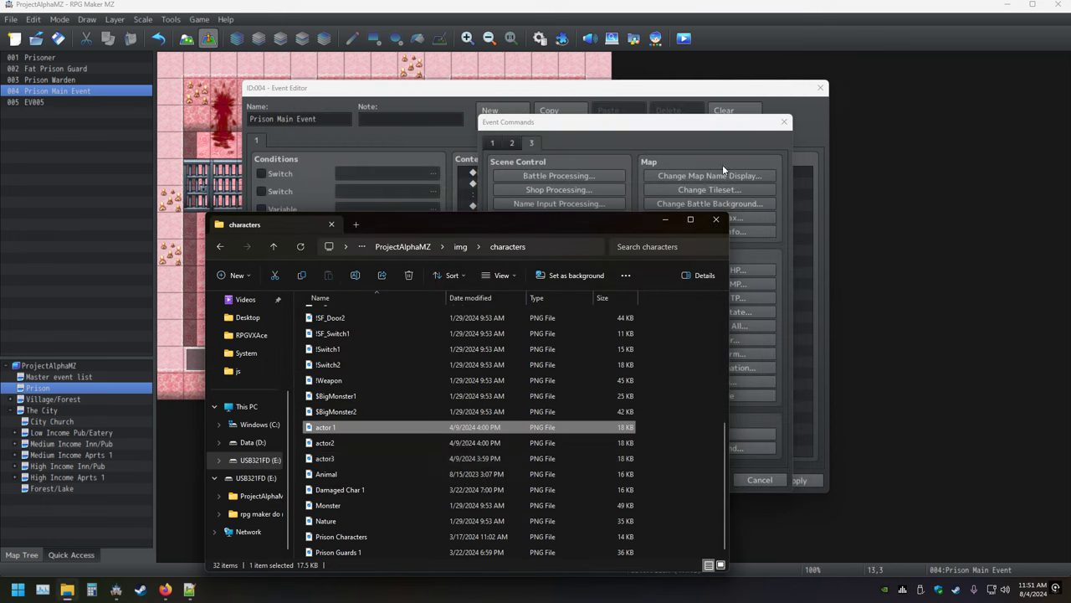
# Step: Copy the actor 1 image from the characters folder into the project's img/pictures folder and close File Explorer
pyautogui.rightClick(334, 428)
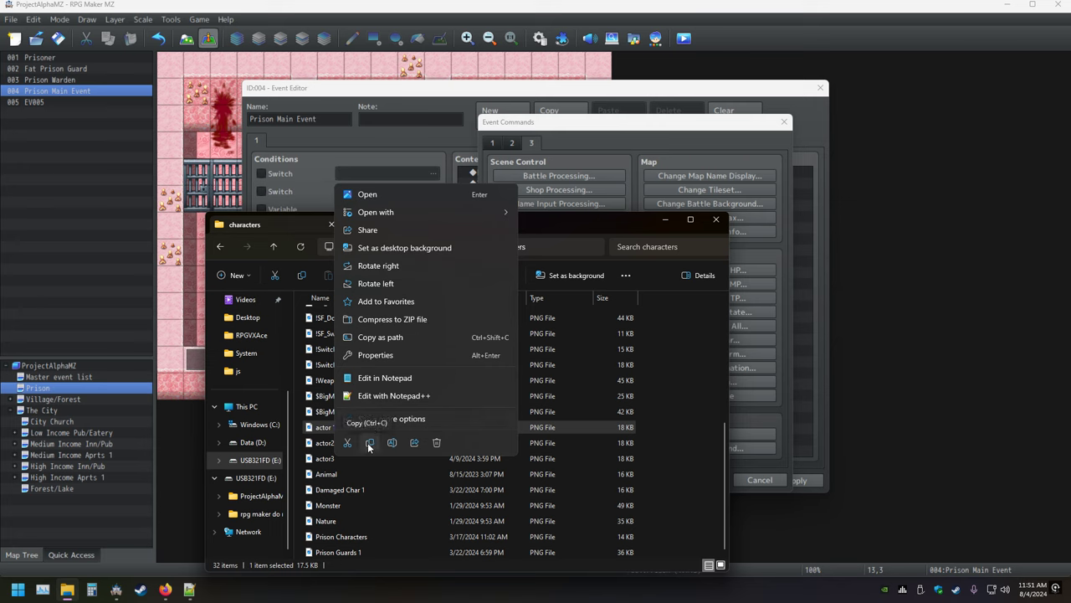
pyautogui.click(369, 444)
pyautogui.scroll(5, 363, 492)
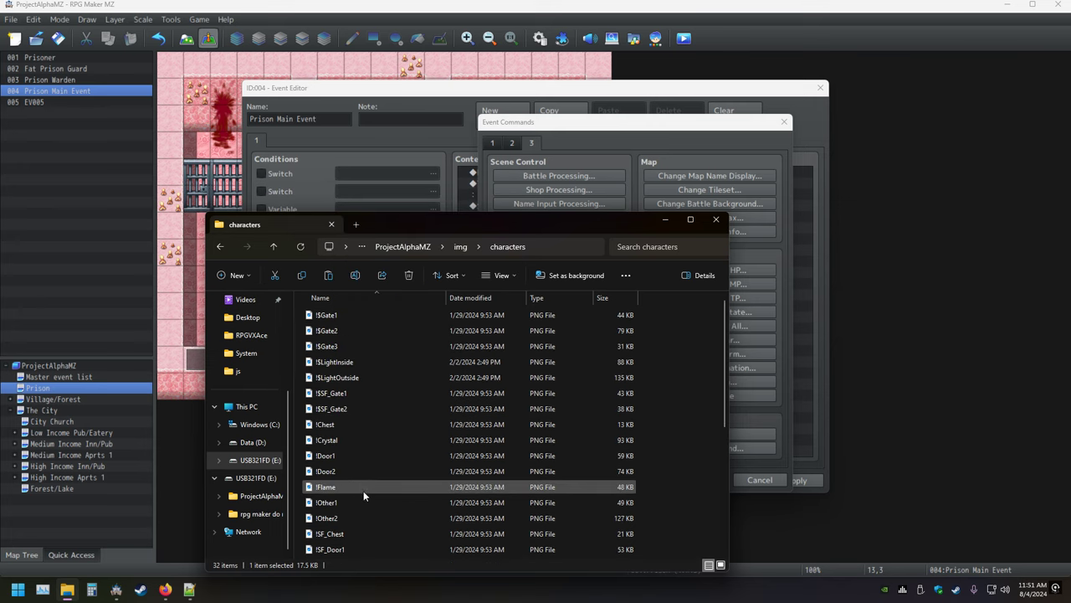
pyautogui.click(273, 248)
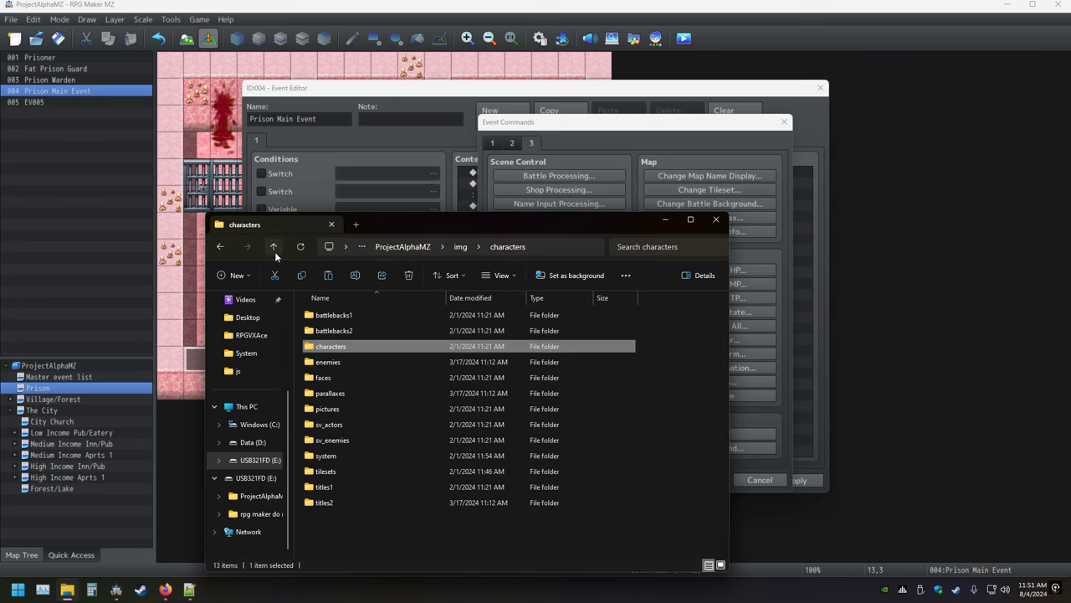
pyautogui.doubleClick(308, 410)
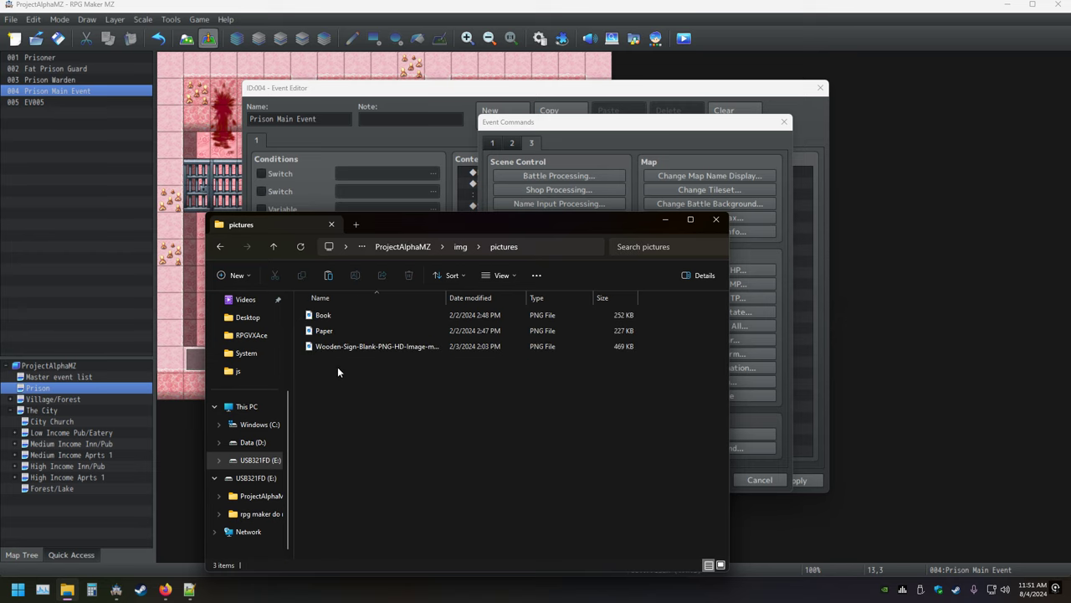
pyautogui.rightClick(339, 365)
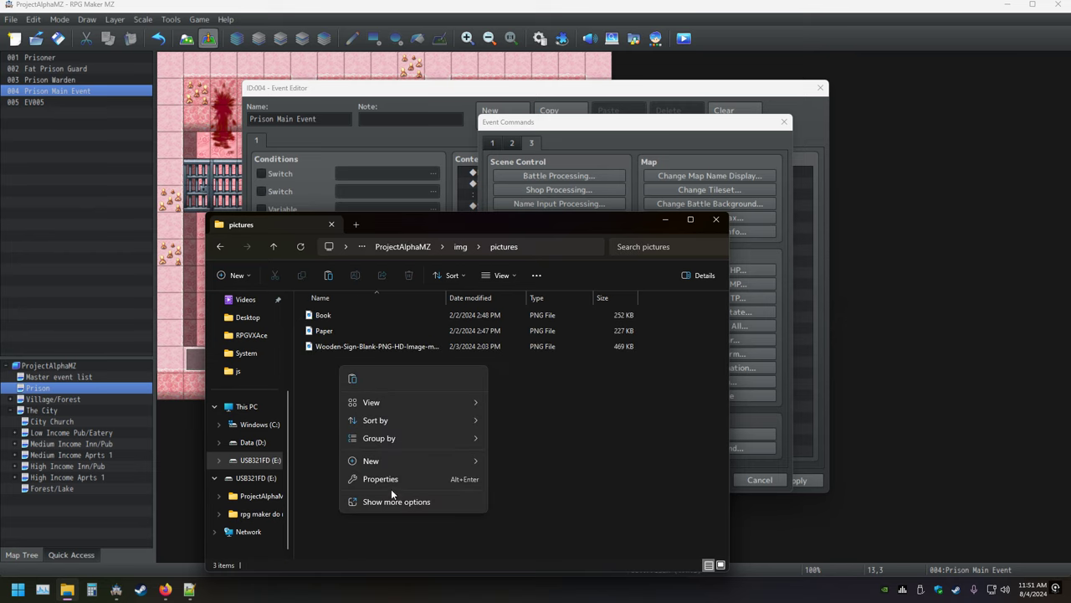
pyautogui.click(321, 441)
pyautogui.rightClick(355, 418)
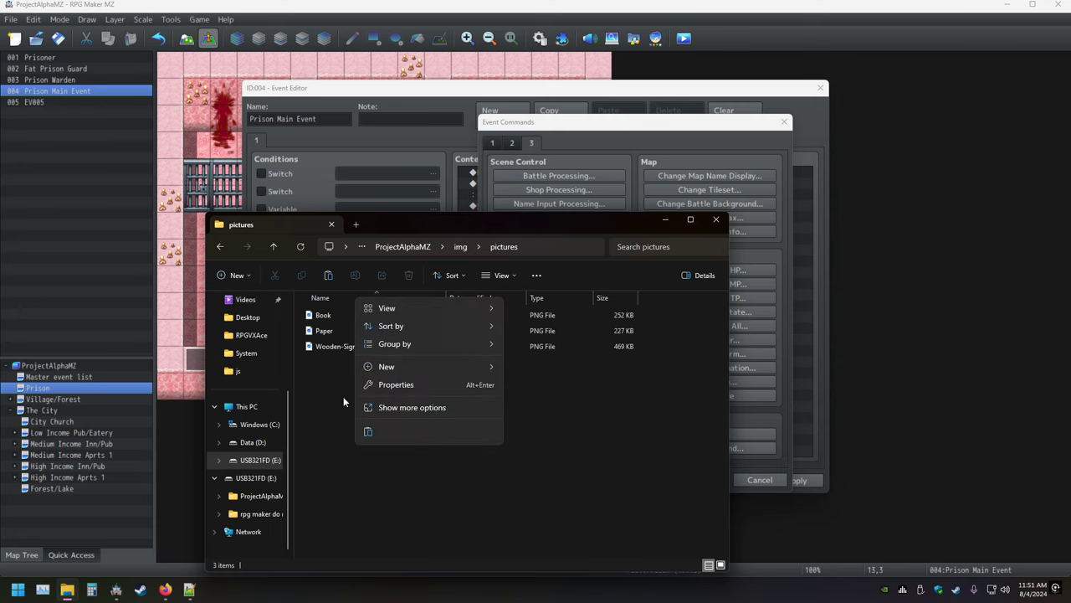
pyautogui.click(368, 431)
pyautogui.click(710, 221)
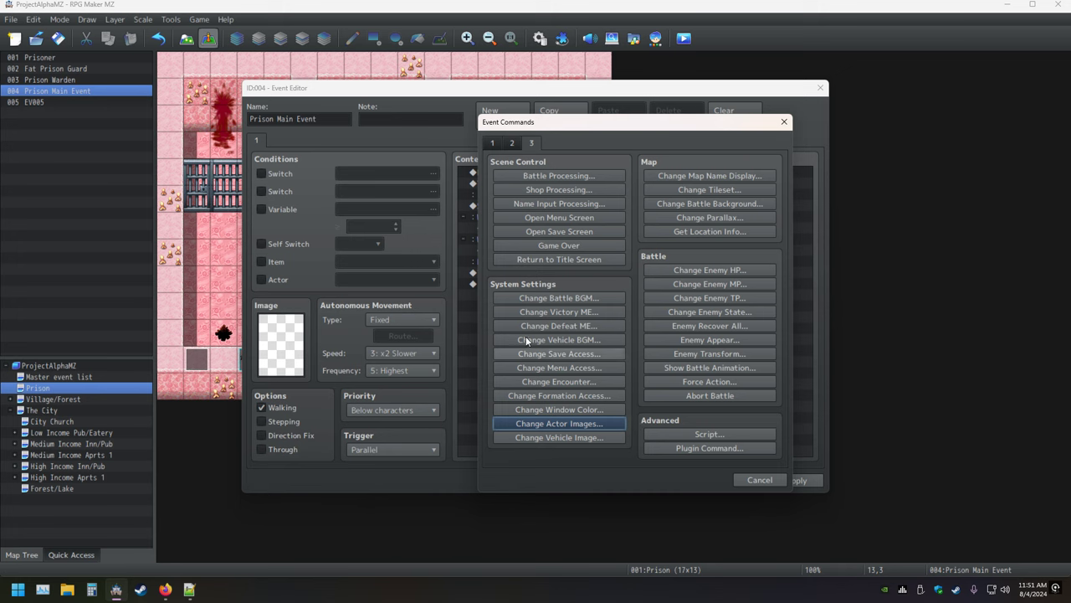
# Step: Add a Show Picture command with the actor 1 image as picture number 1 to the Yes branch
pyautogui.click(495, 142)
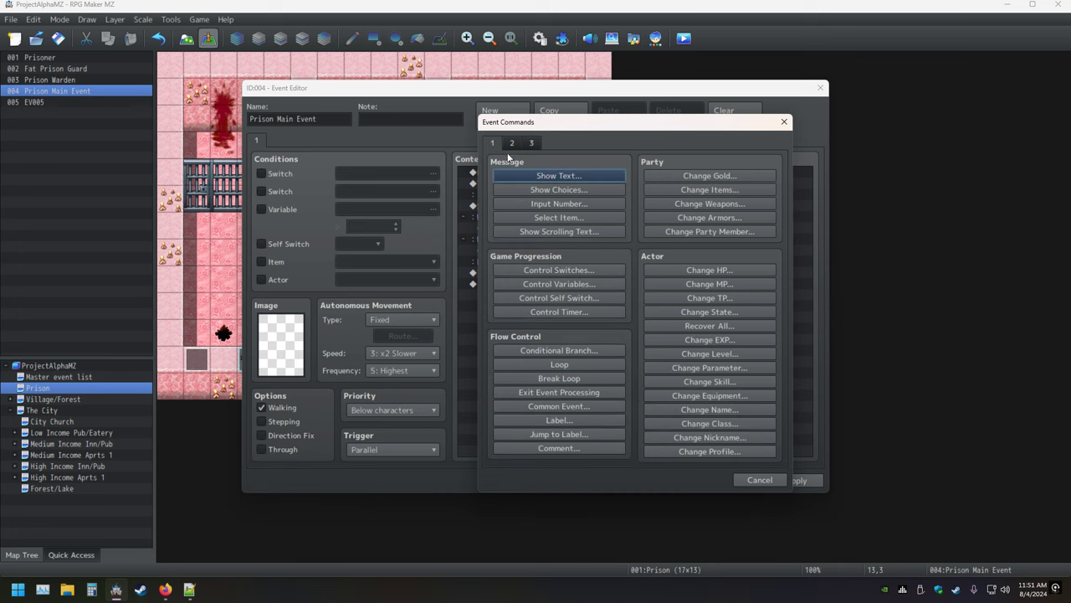
pyautogui.click(511, 143)
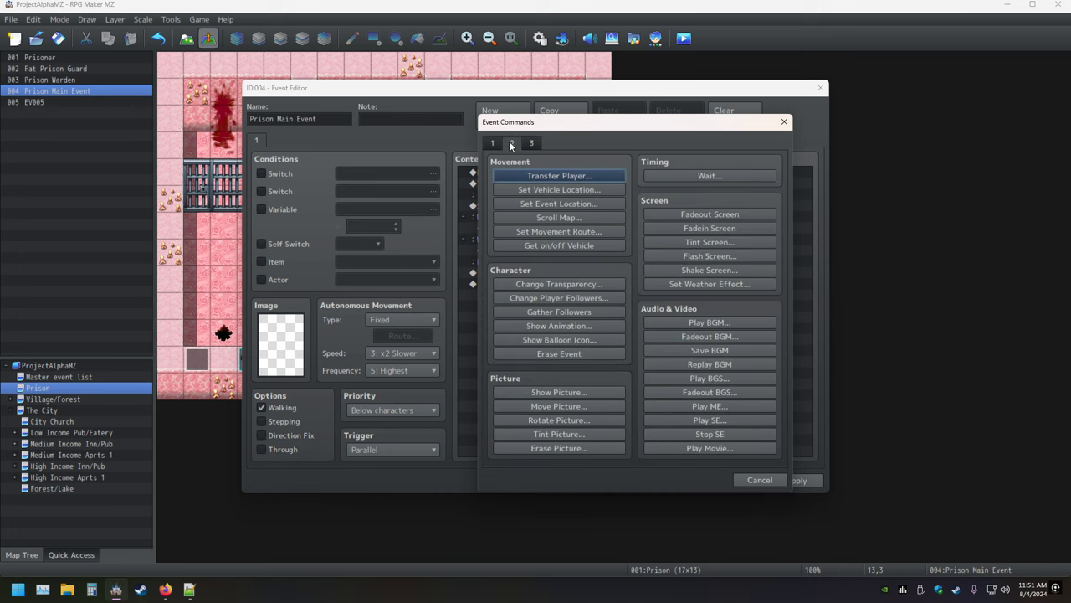
pyautogui.click(542, 392)
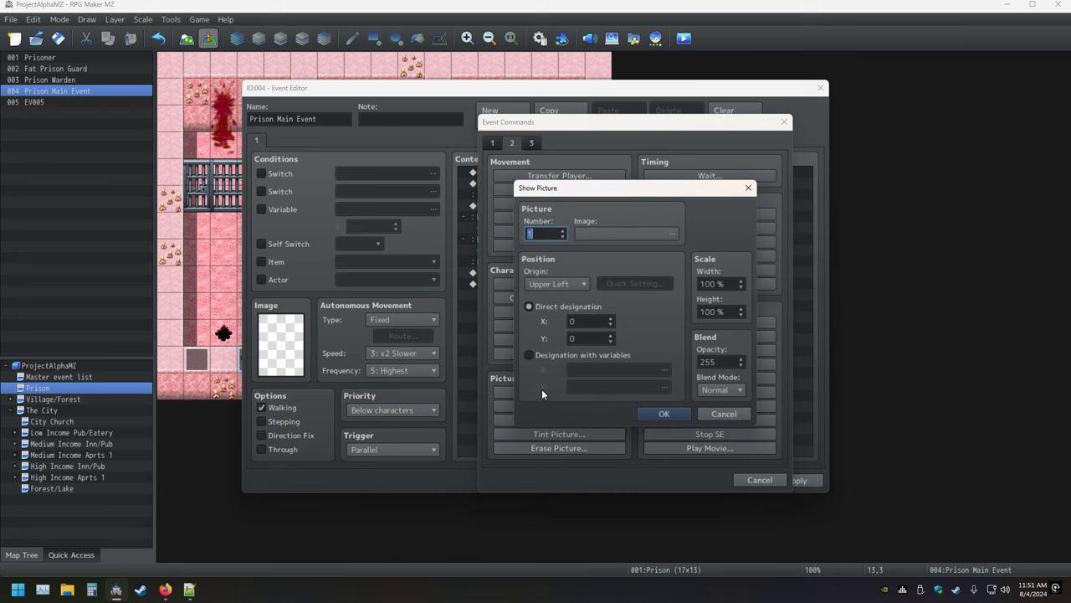
pyautogui.click(598, 236)
pyautogui.click(464, 208)
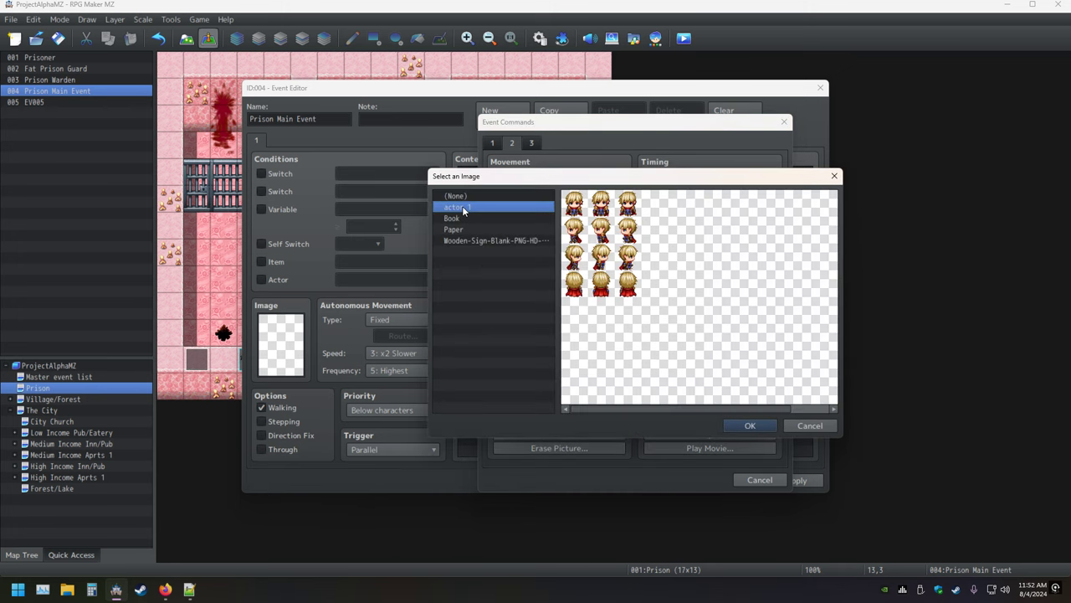
pyautogui.click(756, 424)
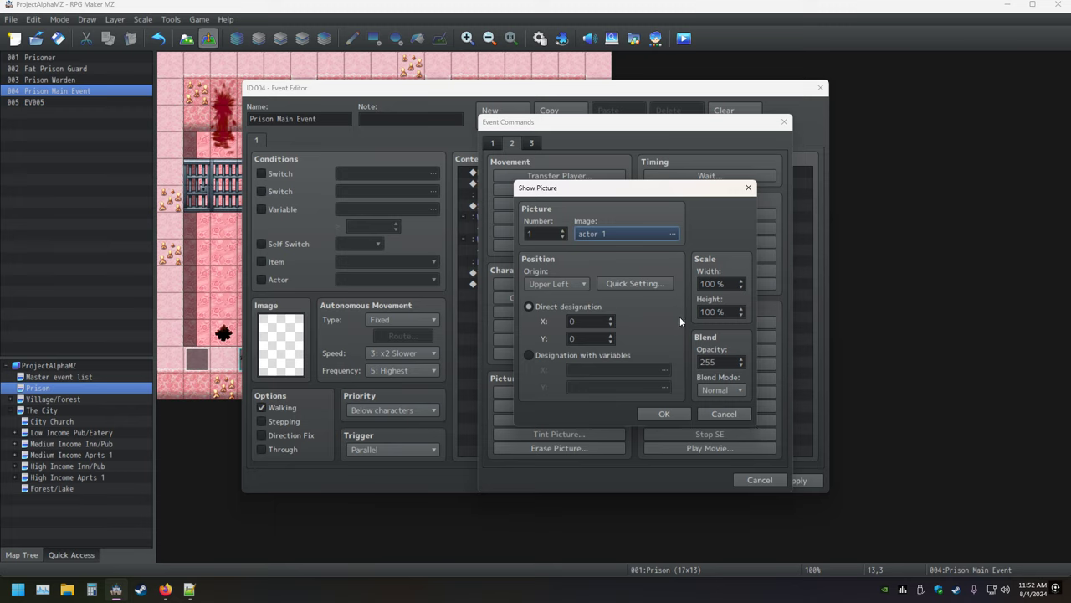
pyautogui.click(664, 413)
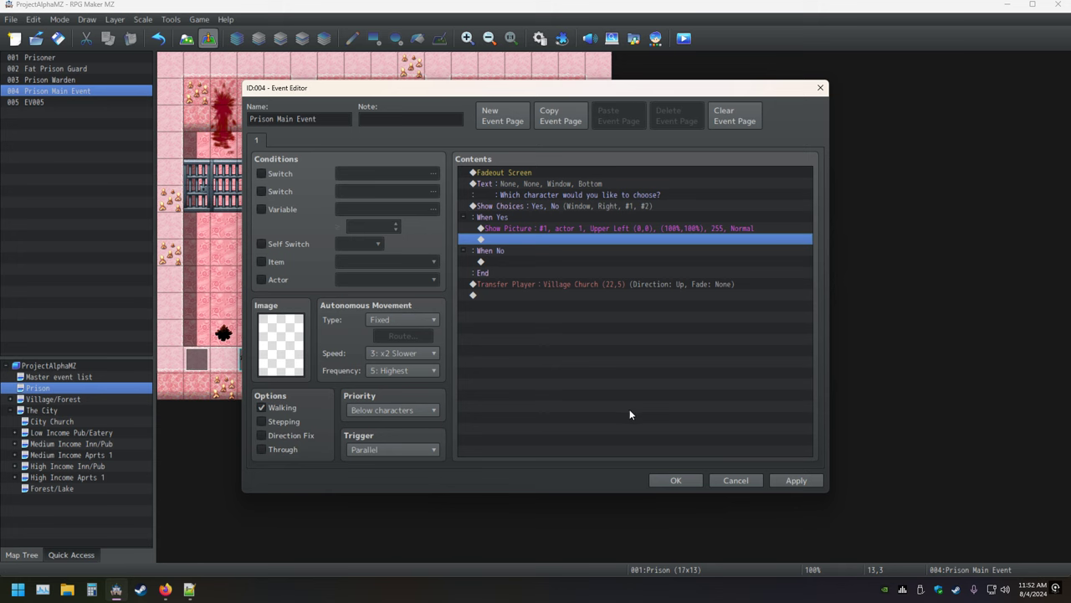
# Step: Add a Show Picture command with the Wooden-Sign-Blank image to the No branch and save Prison Main Event
pyautogui.doubleClick(495, 264)
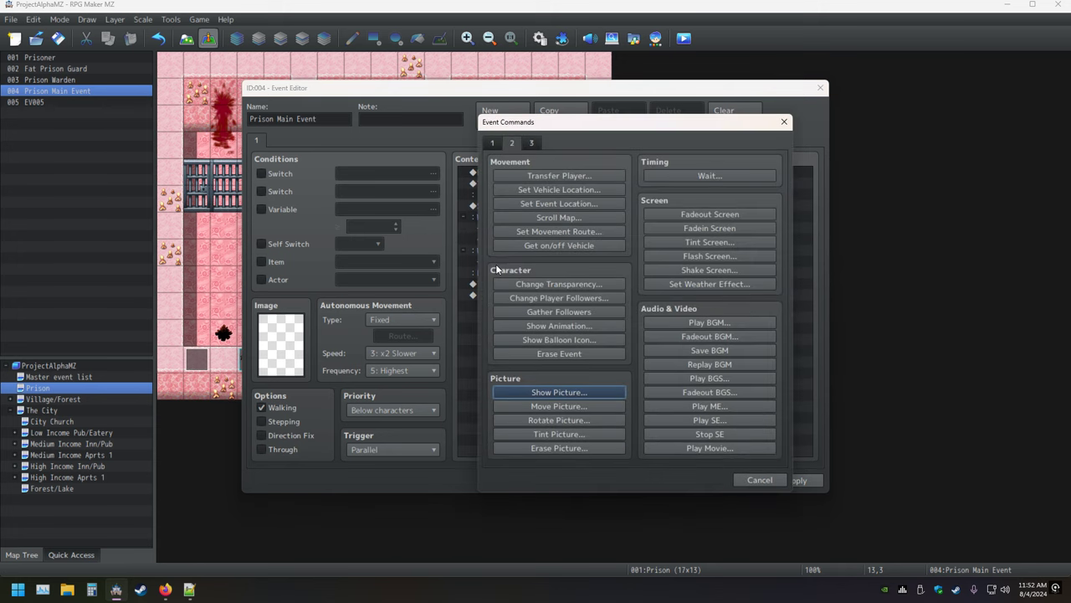
pyautogui.click(598, 391)
pyautogui.click(636, 226)
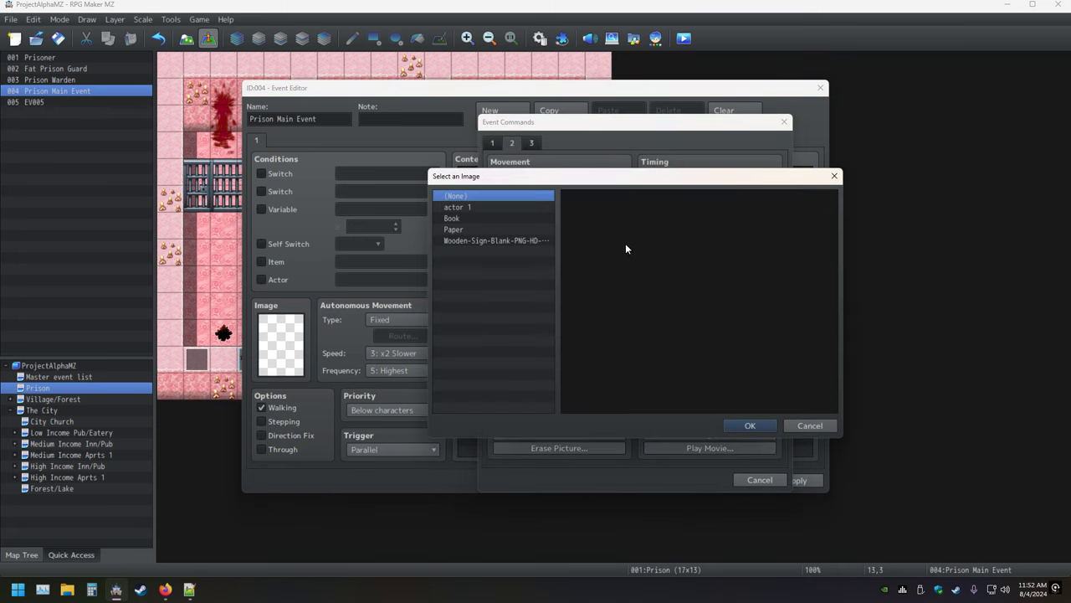
pyautogui.click(459, 240)
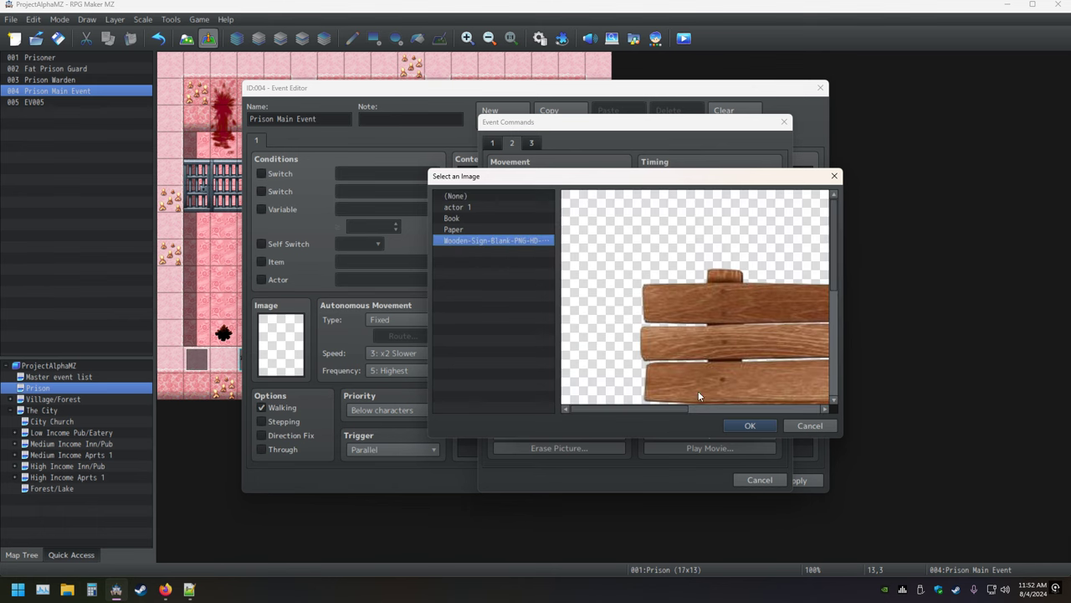
pyautogui.click(748, 426)
pyautogui.click(674, 415)
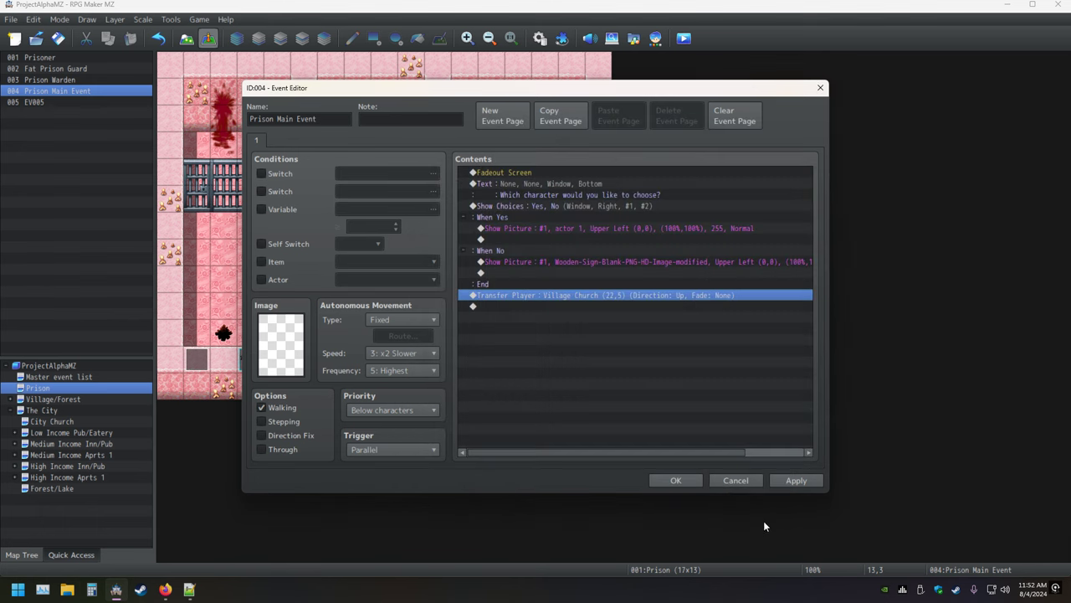
pyautogui.click(676, 481)
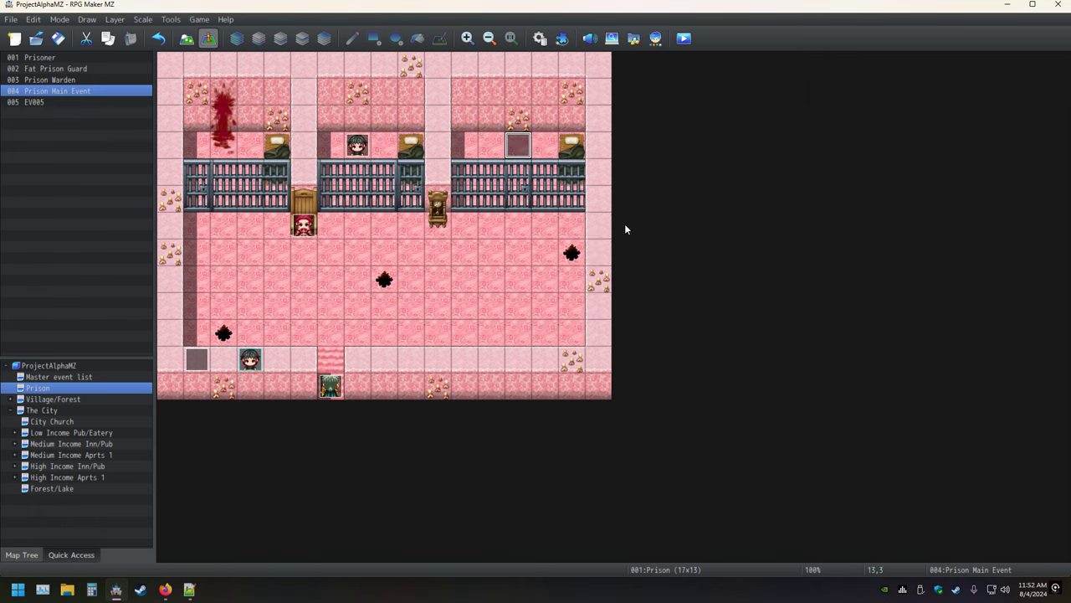
# Step: Save the game and playtest the character prompt with the Yes choice, ending the playtest after the choice
pyautogui.click(684, 37)
pyautogui.click(526, 312)
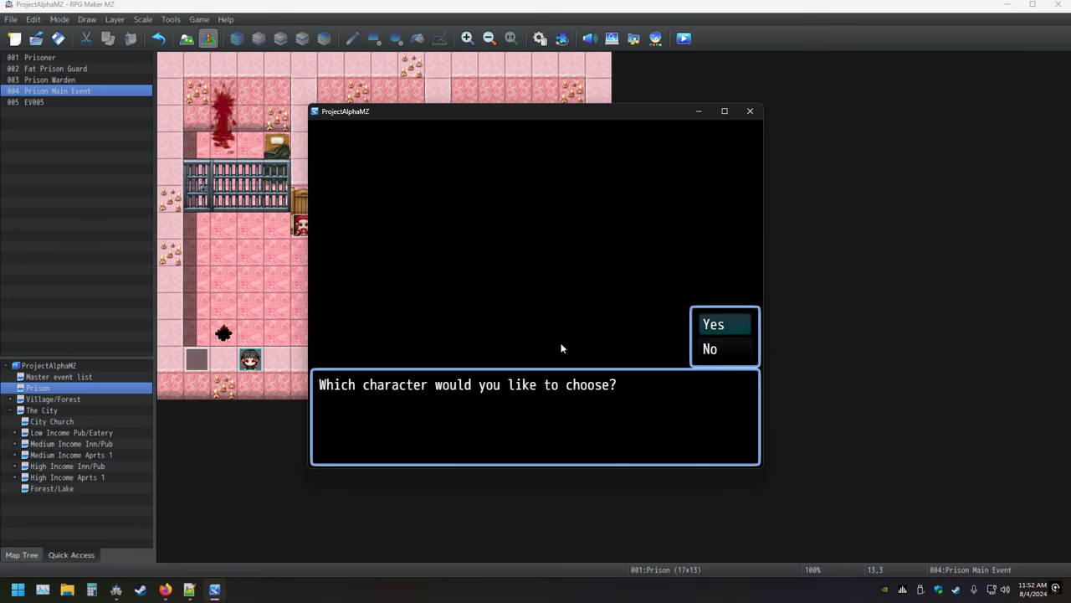
pyautogui.press('Return')
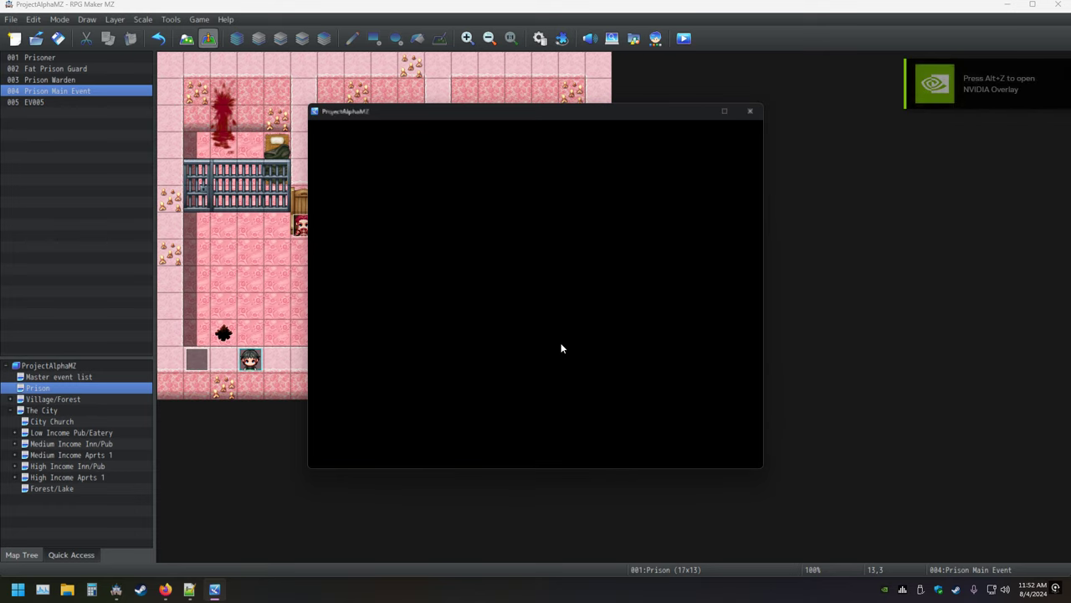
pyautogui.click(748, 113)
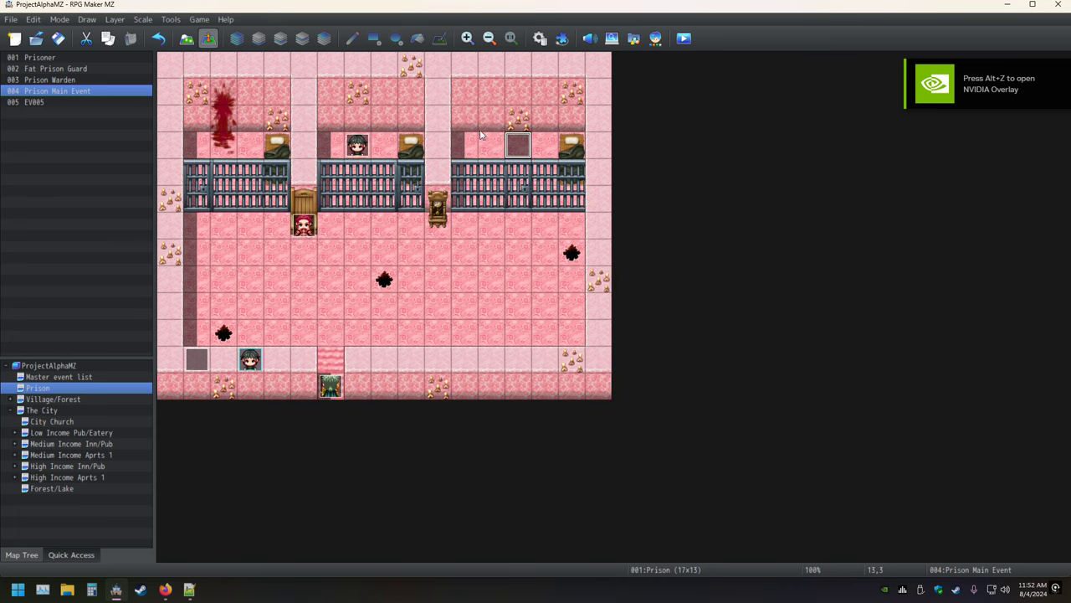
# Step: Set the blend mode of the actor 1 picture in Prison Main Event's Yes branch to Additive
pyautogui.doubleClick(512, 144)
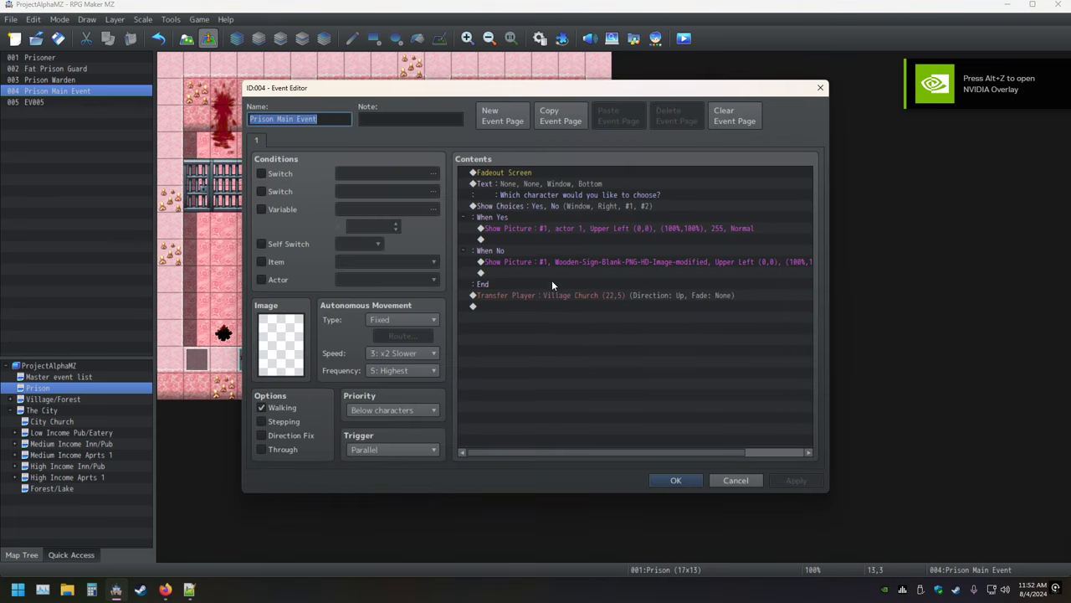
pyautogui.click(536, 228)
pyautogui.rightClick(536, 227)
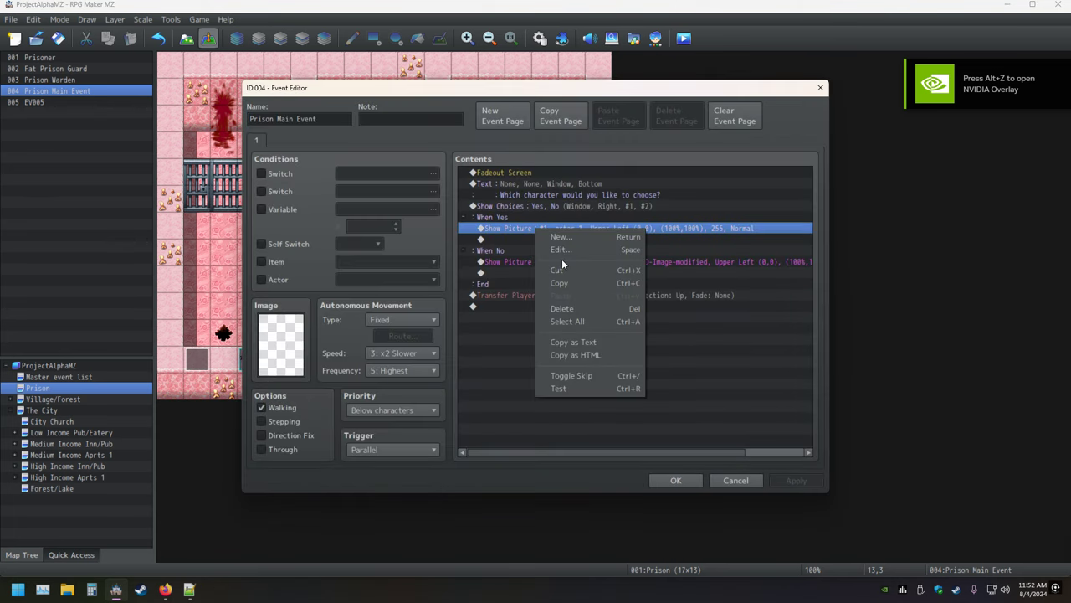
pyautogui.click(563, 252)
pyautogui.click(663, 235)
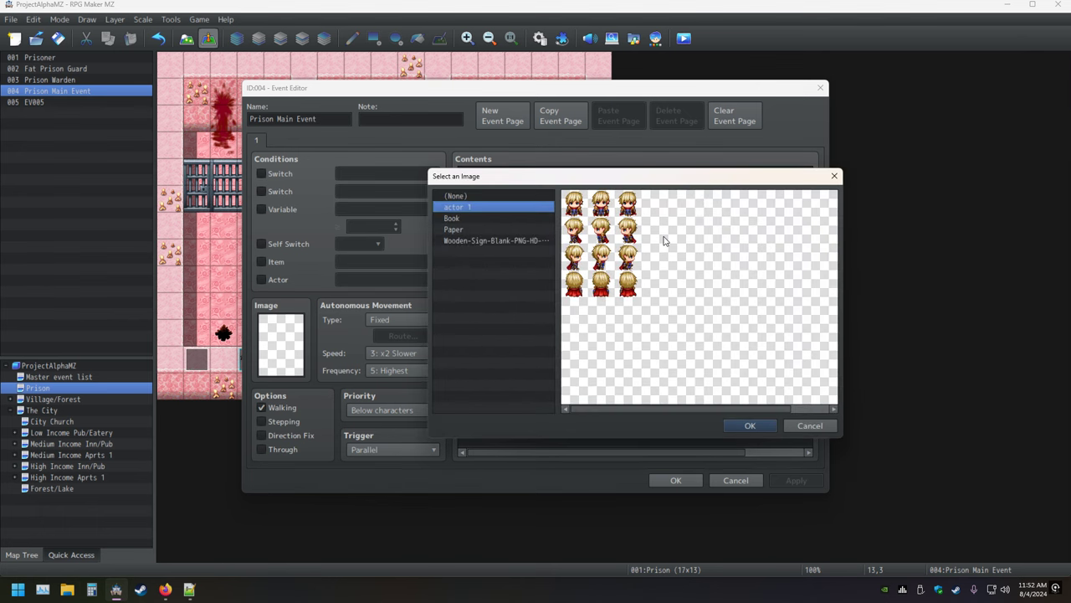
pyautogui.click(807, 425)
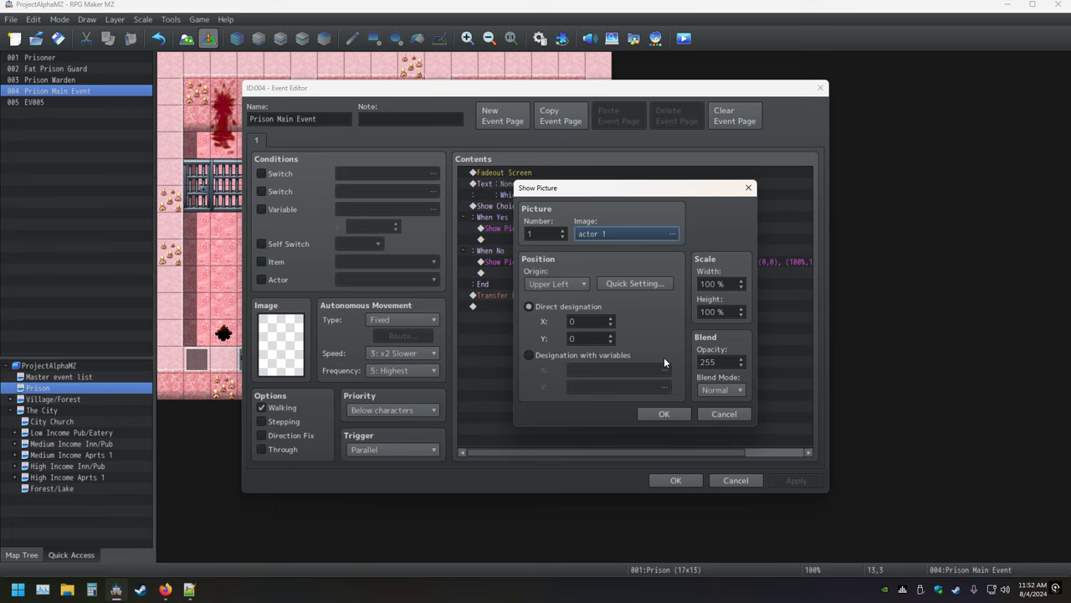
pyautogui.click(721, 390)
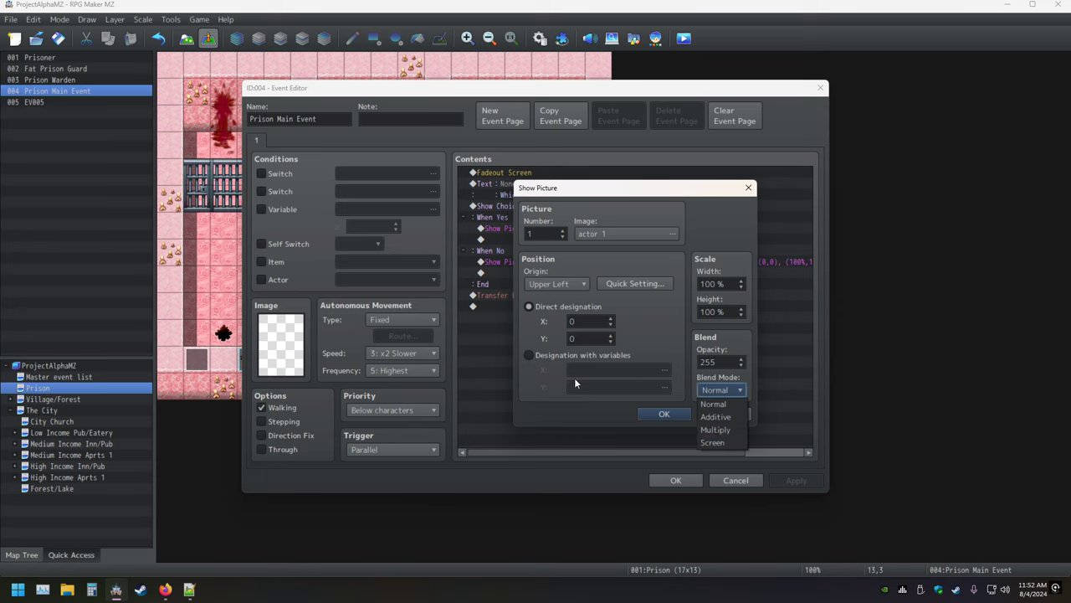
pyautogui.click(722, 416)
# Step: Scale the actor 1 picture to 50% width and 50% height and save Prison Main Event
pyautogui.doubleClick(730, 285)
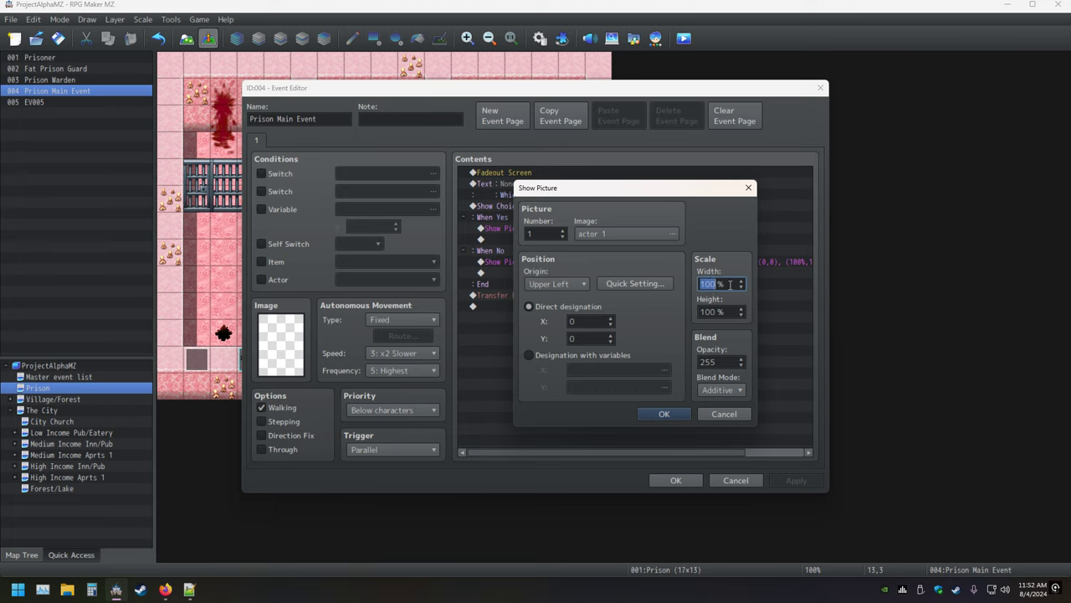
pyautogui.write('50')
pyautogui.press('Tab')
pyautogui.write('50')
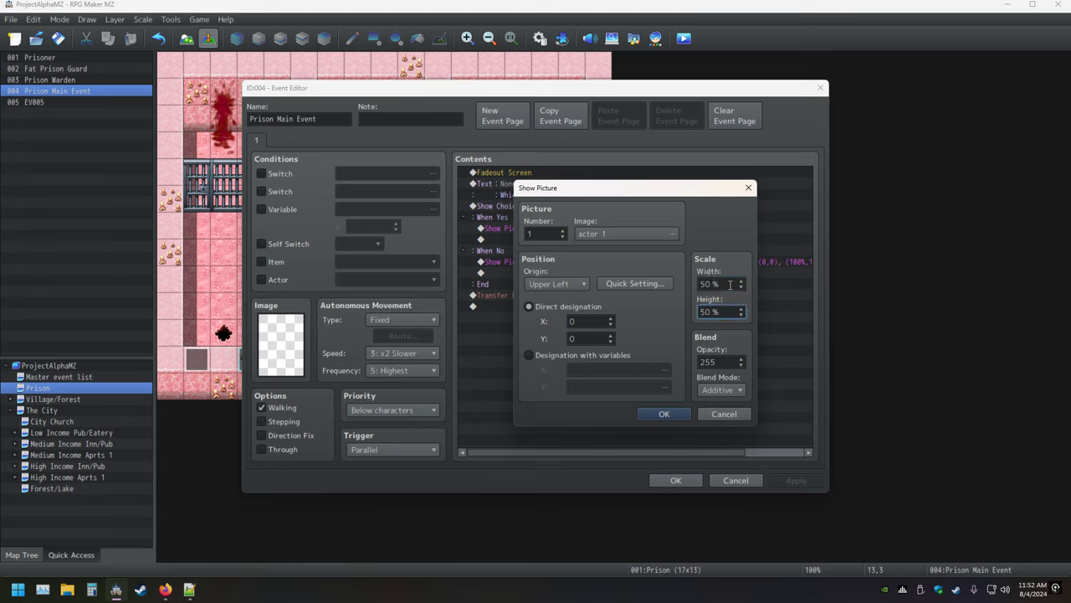
pyautogui.click(672, 416)
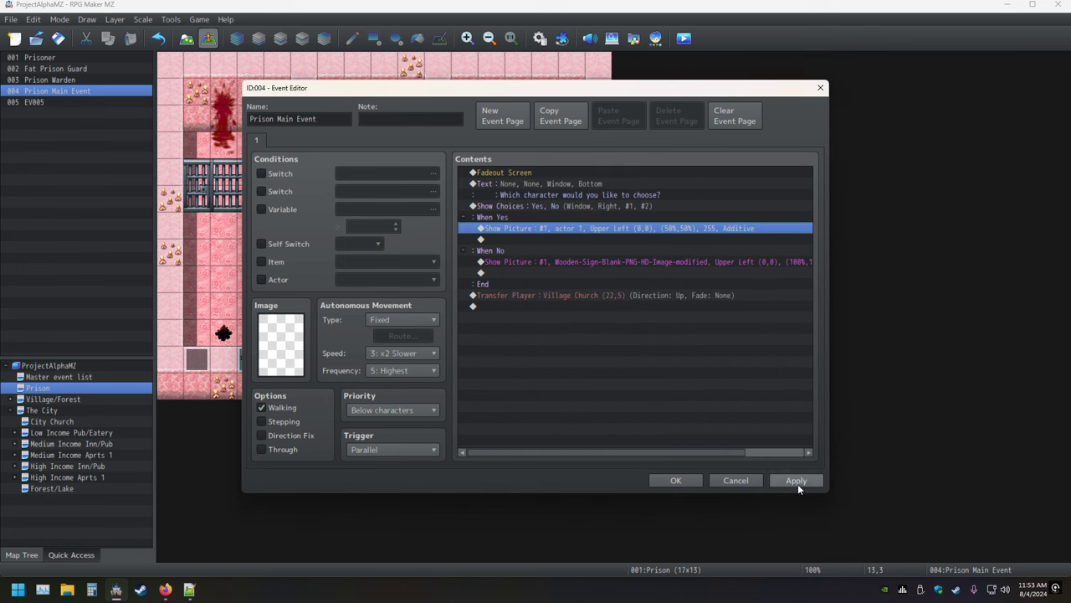
pyautogui.click(798, 484)
pyautogui.click(688, 483)
# Step: Save the game and playtest the character prompt with both the Yes and No choices, ending the playtest after that
pyautogui.click(684, 37)
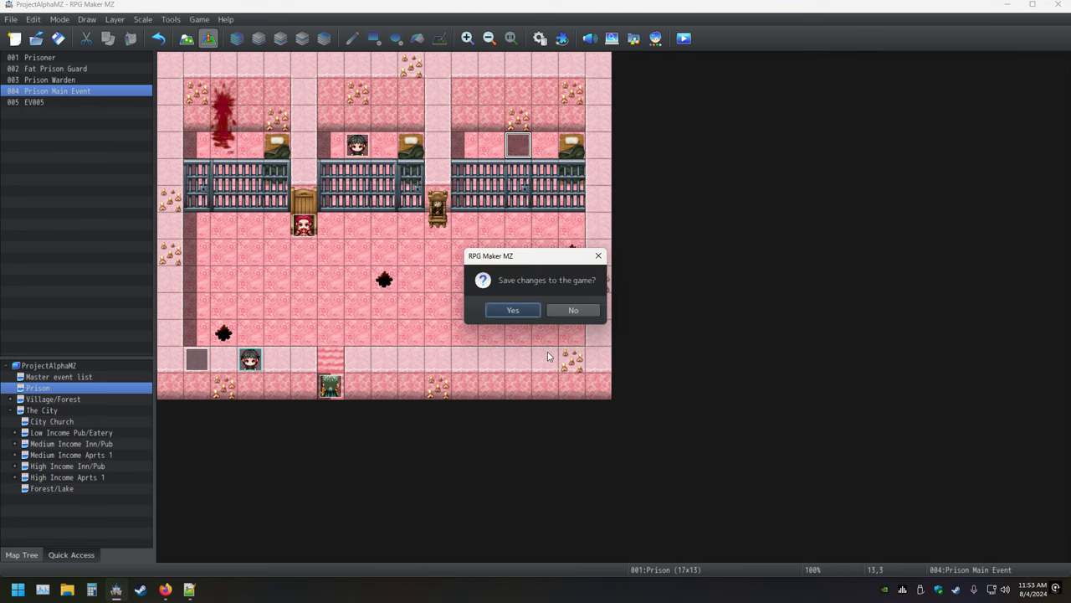
pyautogui.click(513, 309)
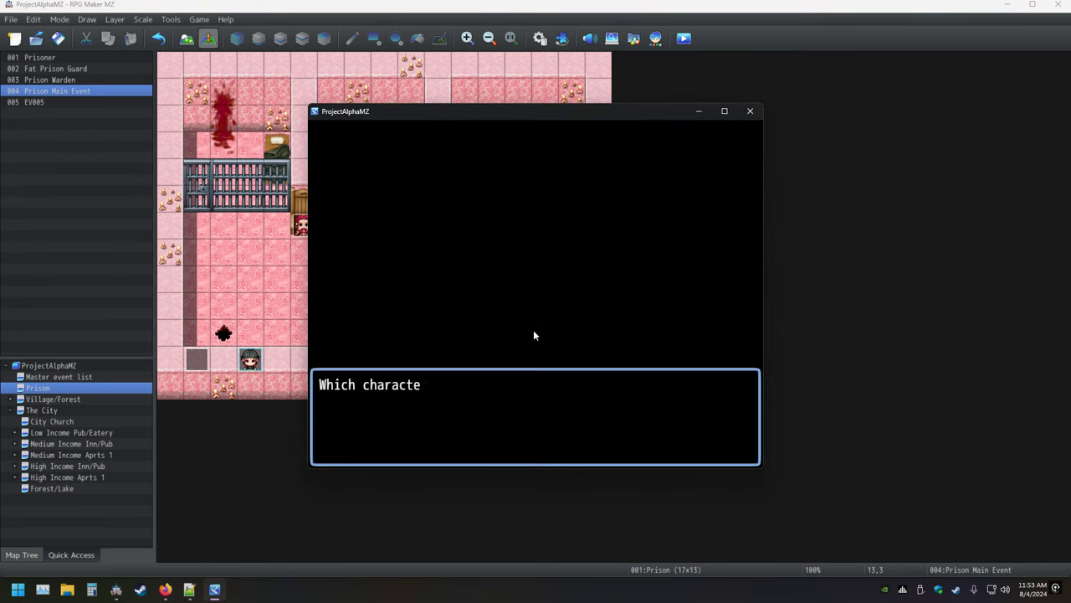
pyautogui.press('Return')
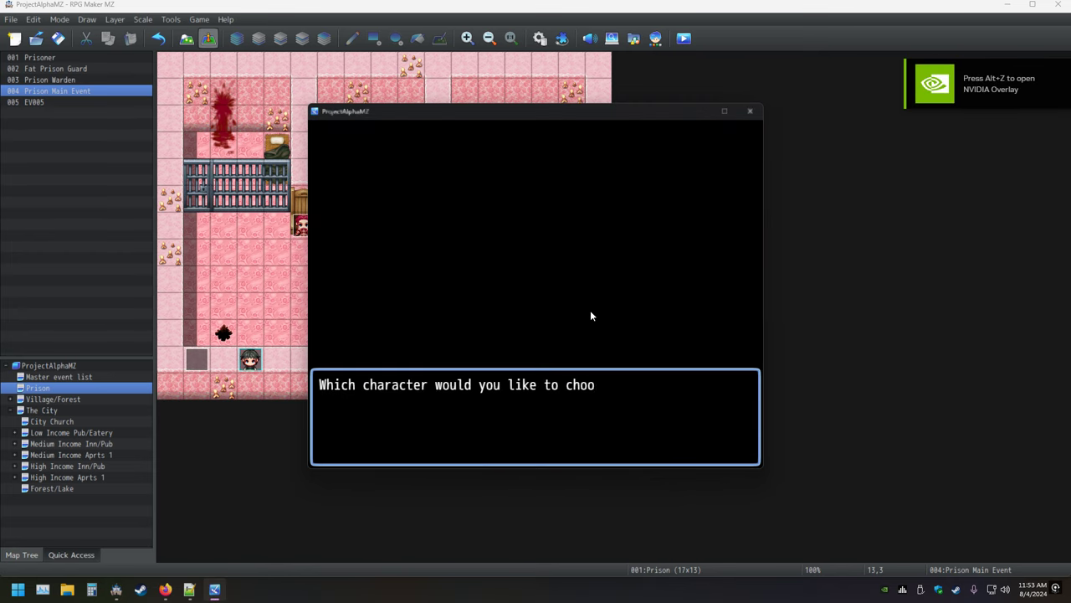
pyautogui.press('Down')
pyautogui.press('Return')
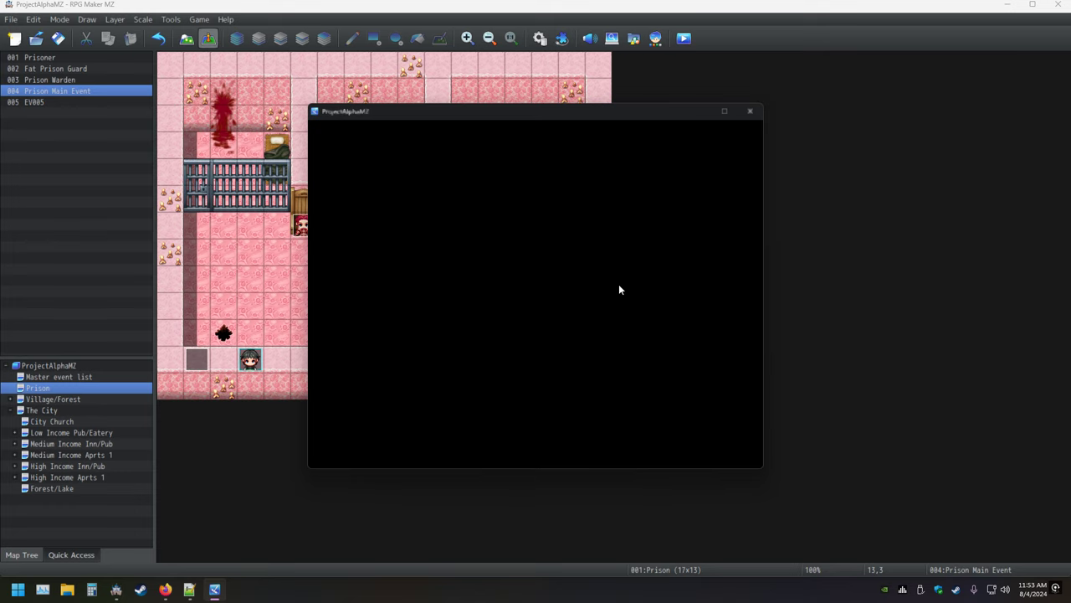
pyautogui.click(750, 110)
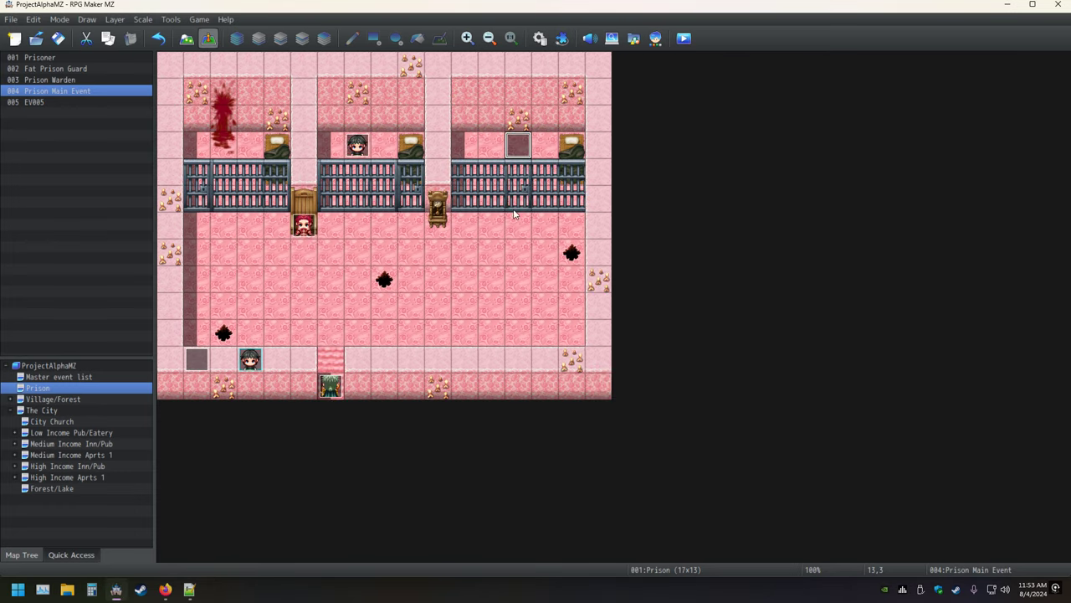
# Step: Delete the Fadeout Screen command from Prison Main Event and save the event
pyautogui.doubleClick(519, 146)
pyautogui.click(521, 172)
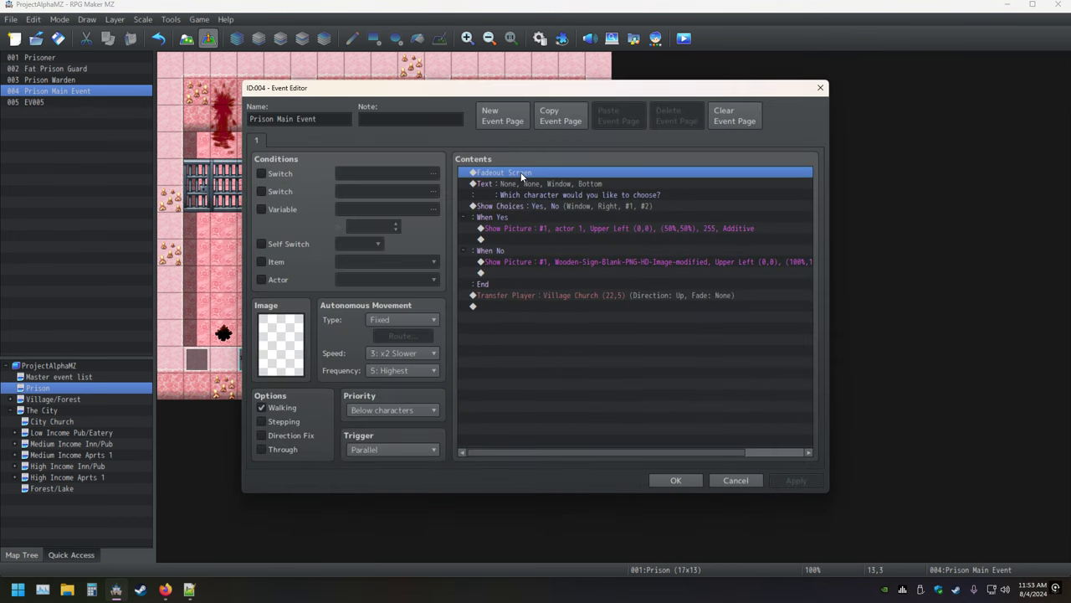
pyautogui.press('Delete')
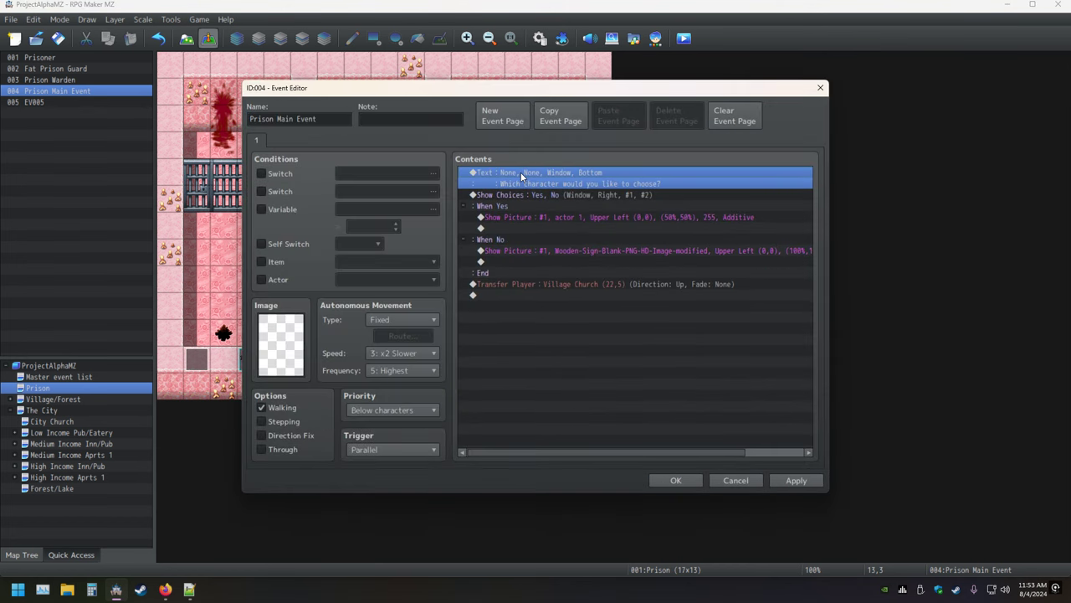
pyautogui.click(678, 480)
# Step: Save the game and playtest the Yes choice with the prison map visible, ending the playtest after the church transfer
pyautogui.click(684, 39)
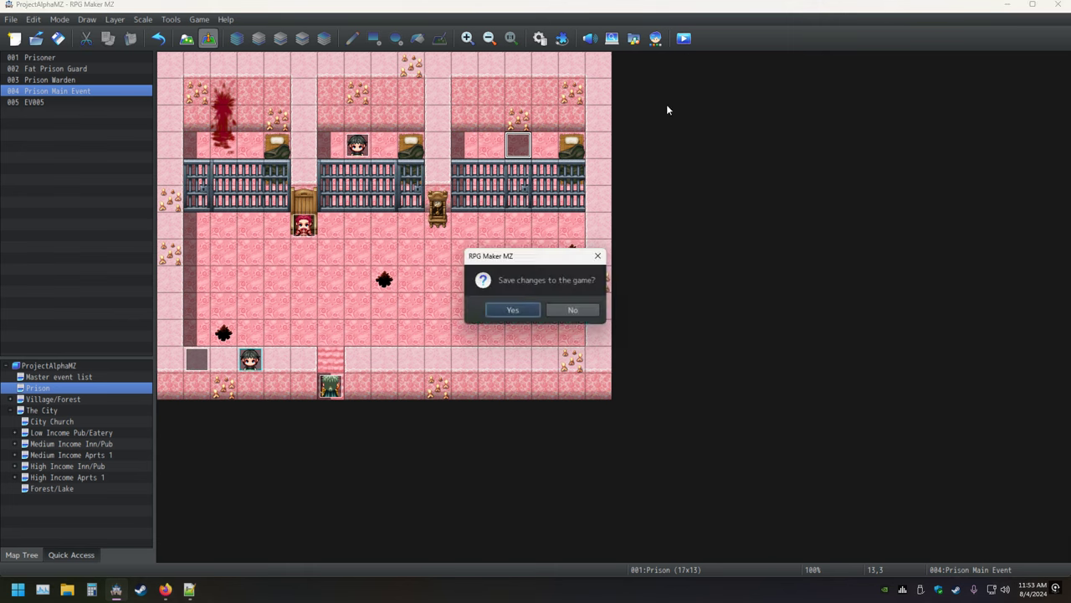
pyautogui.press('Return')
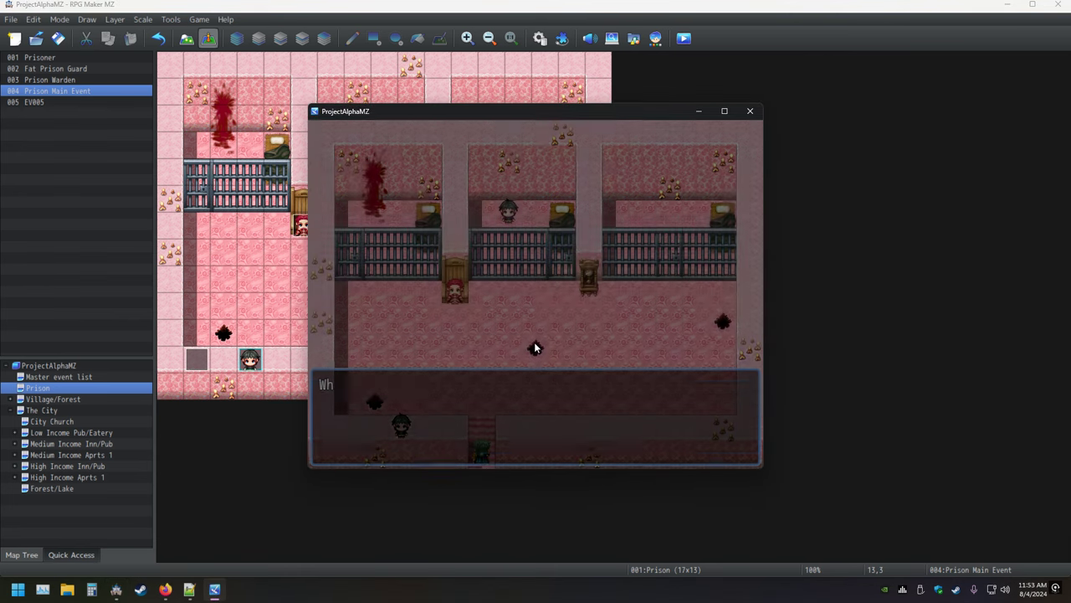
pyautogui.press('Return')
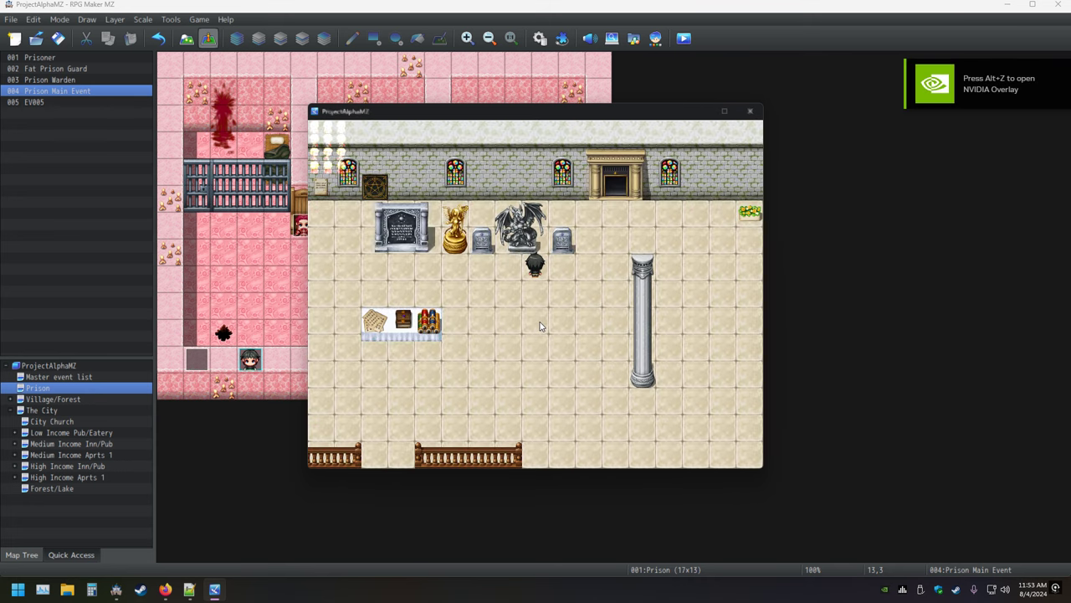
pyautogui.click(750, 111)
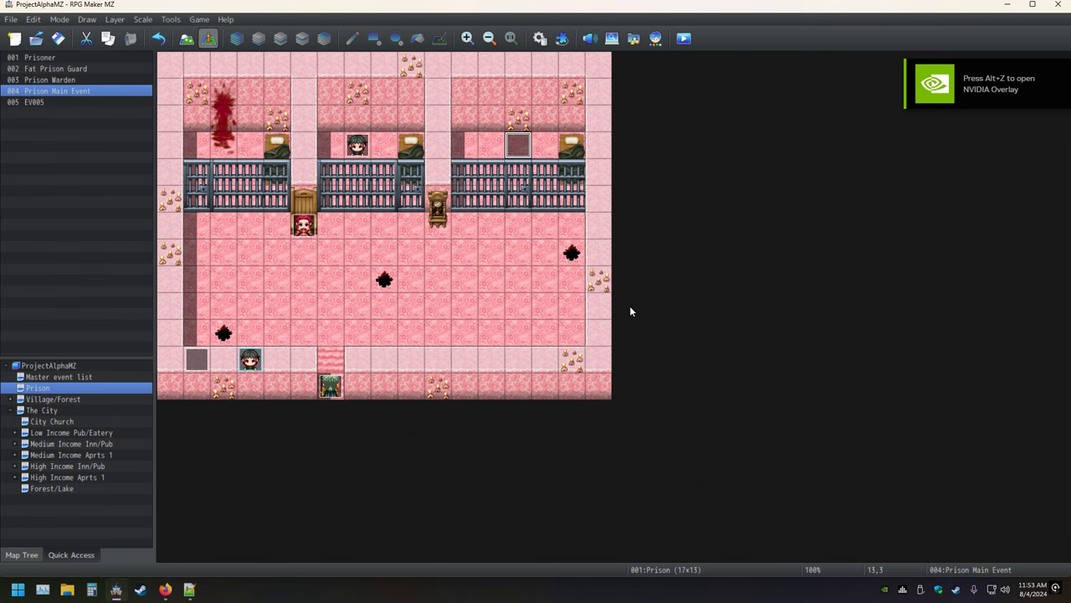
# Step: Delete the Transfer Player command to the Village Church from Prison Main Event and save the event
pyautogui.doubleClick(518, 144)
pyautogui.click(566, 283)
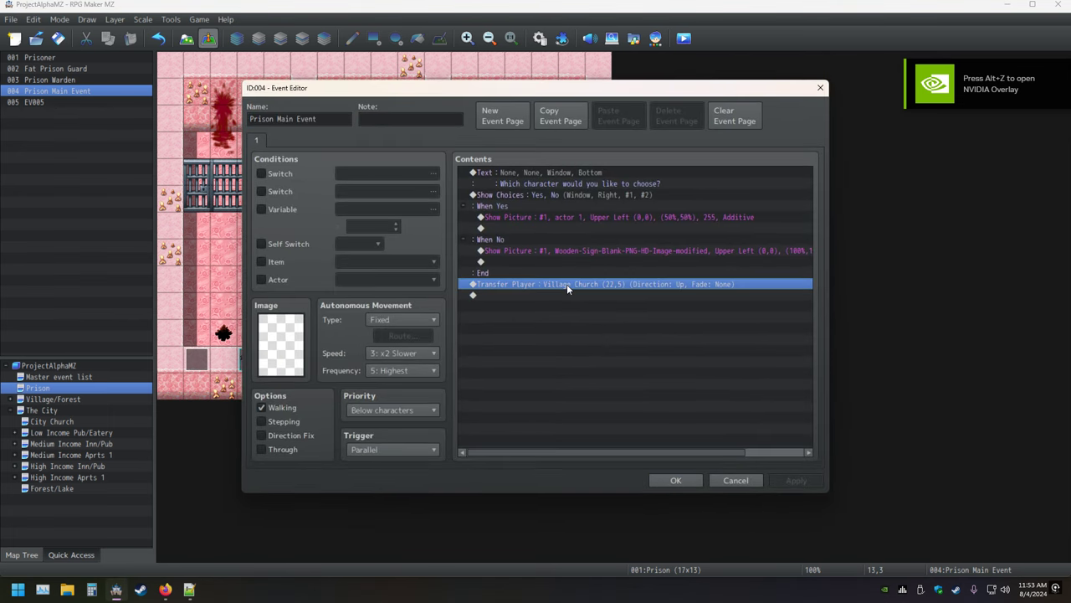
pyautogui.press('Delete')
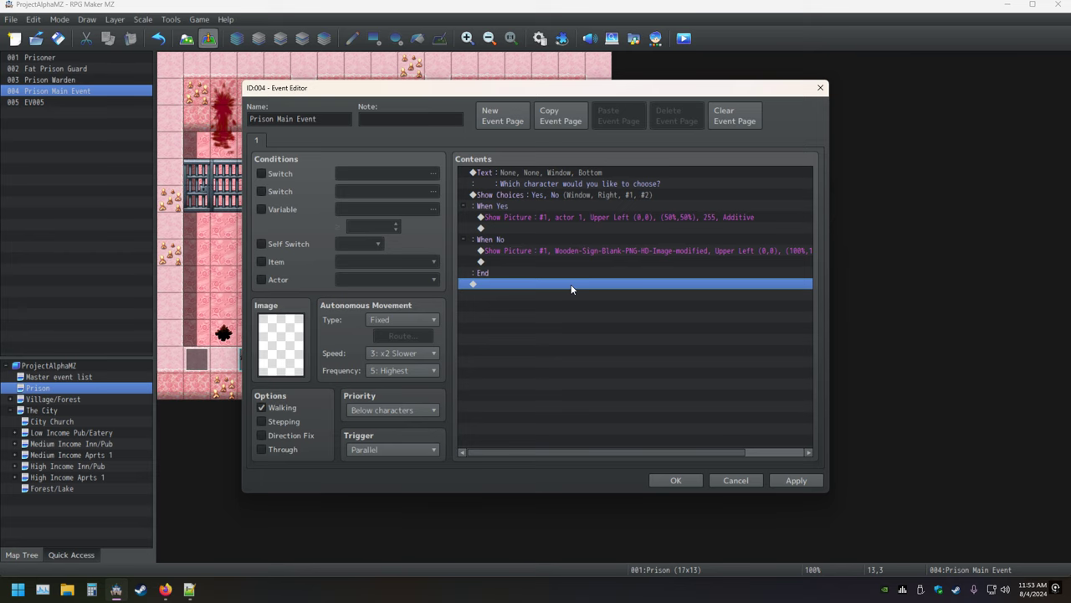
pyautogui.click(679, 485)
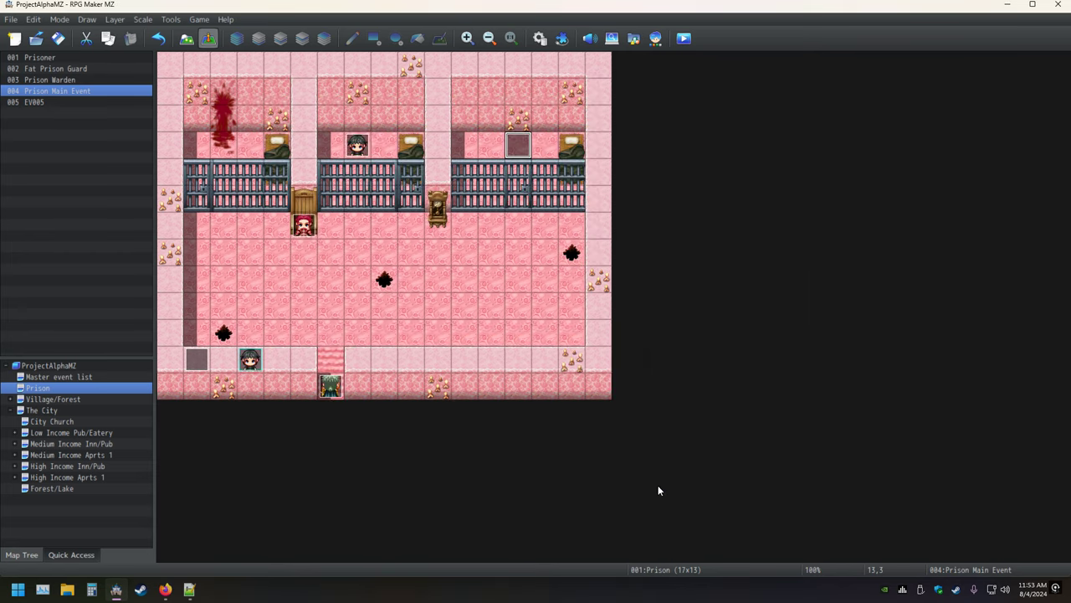
# Step: Save the game, playtest the prompt without the transfer by picking the No choice, and return to the editor
pyautogui.click(683, 39)
pyautogui.click(507, 311)
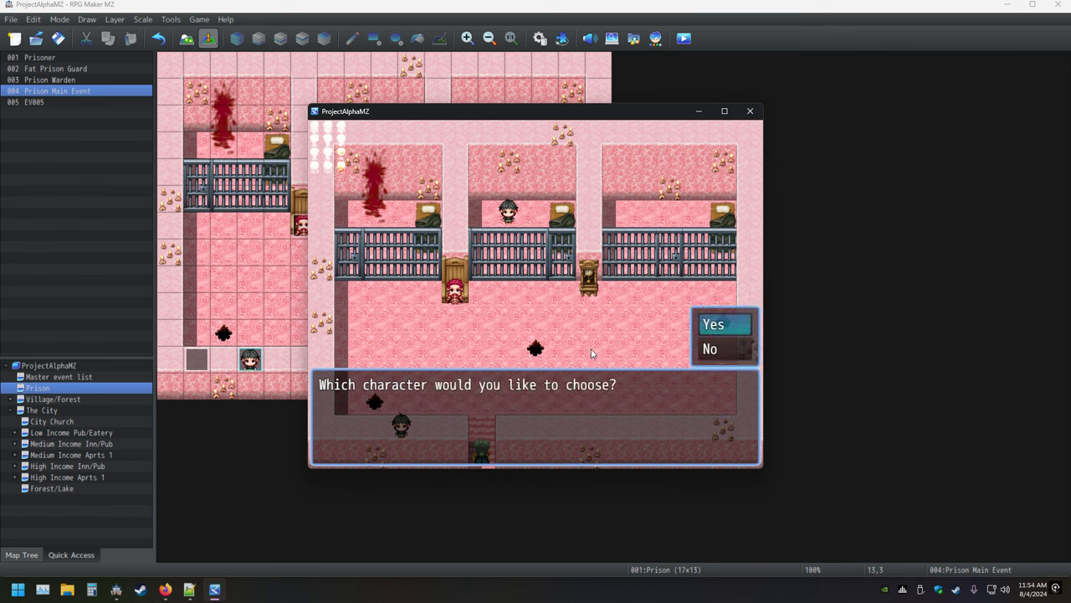
pyautogui.press('Down')
pyautogui.press('Return')
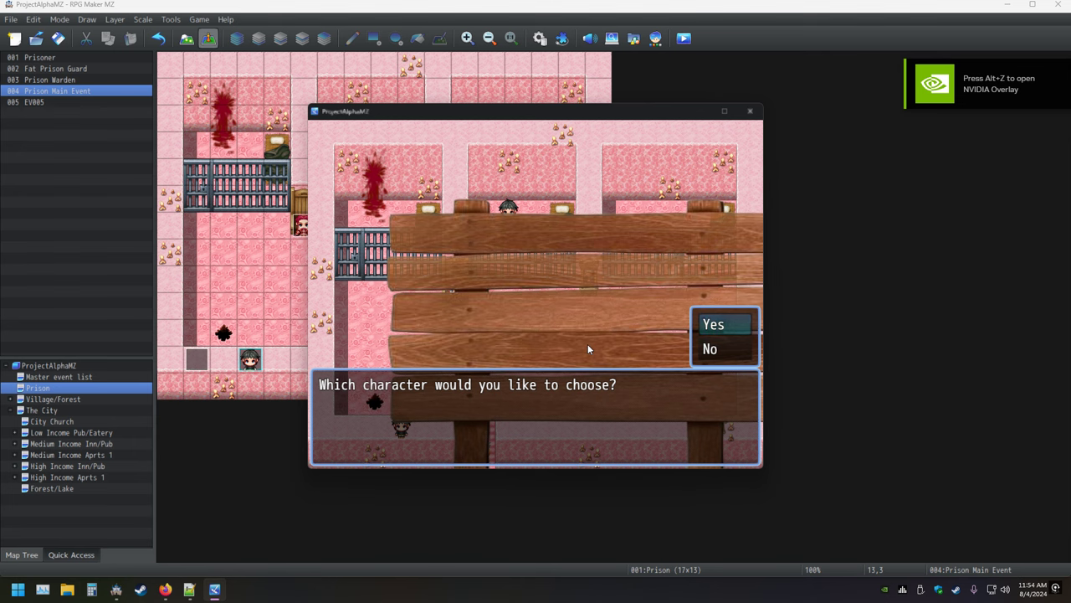
pyautogui.click(612, 75)
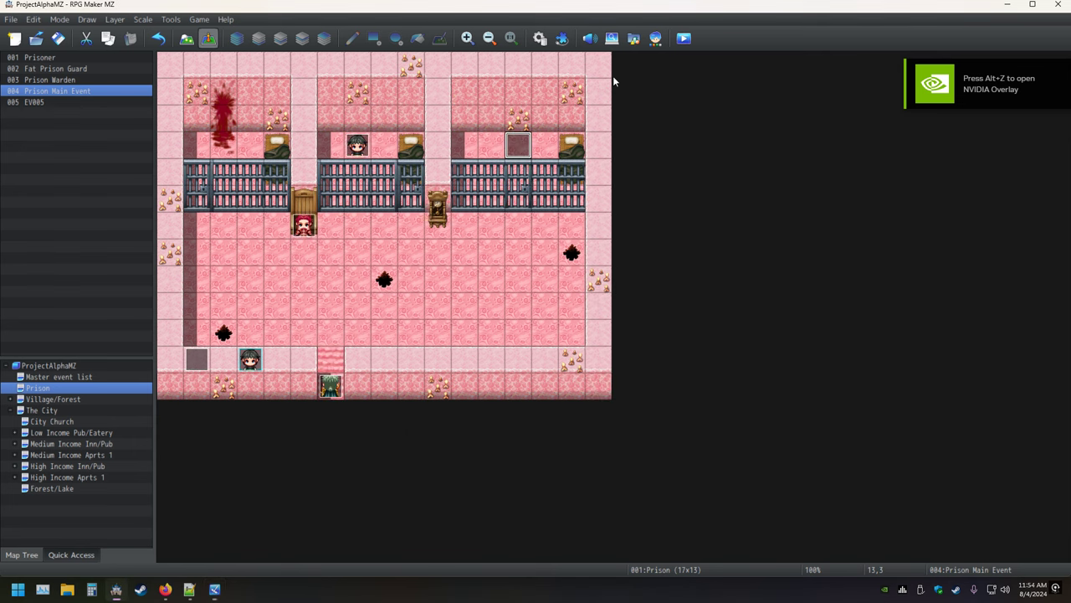
# Step: Open Prison Main Event and look through the picture commands available for the Yes branch without adding any
pyautogui.doubleClick(519, 148)
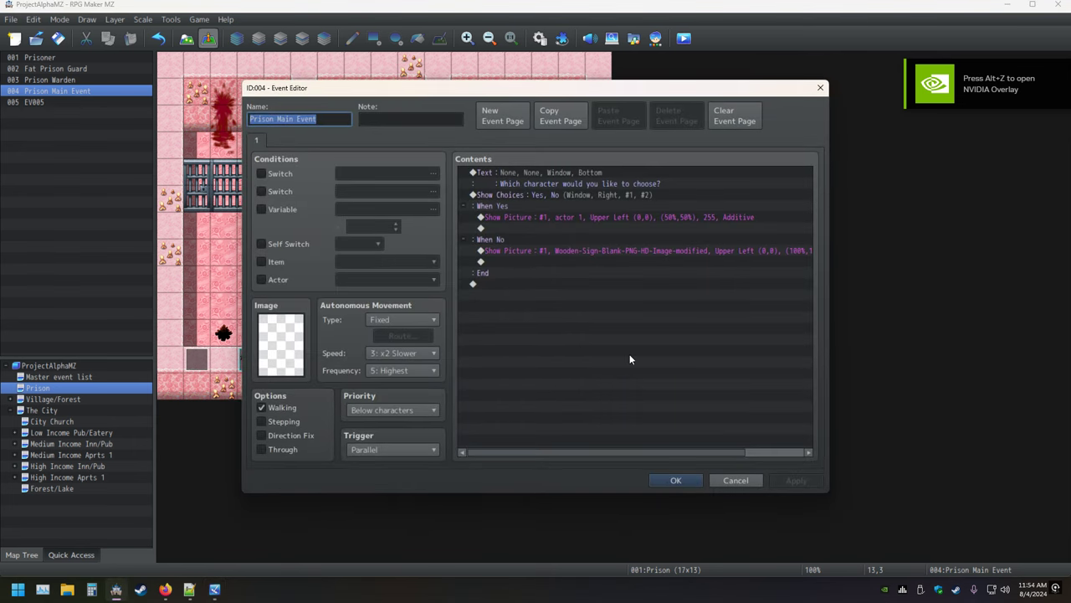
pyautogui.click(589, 226)
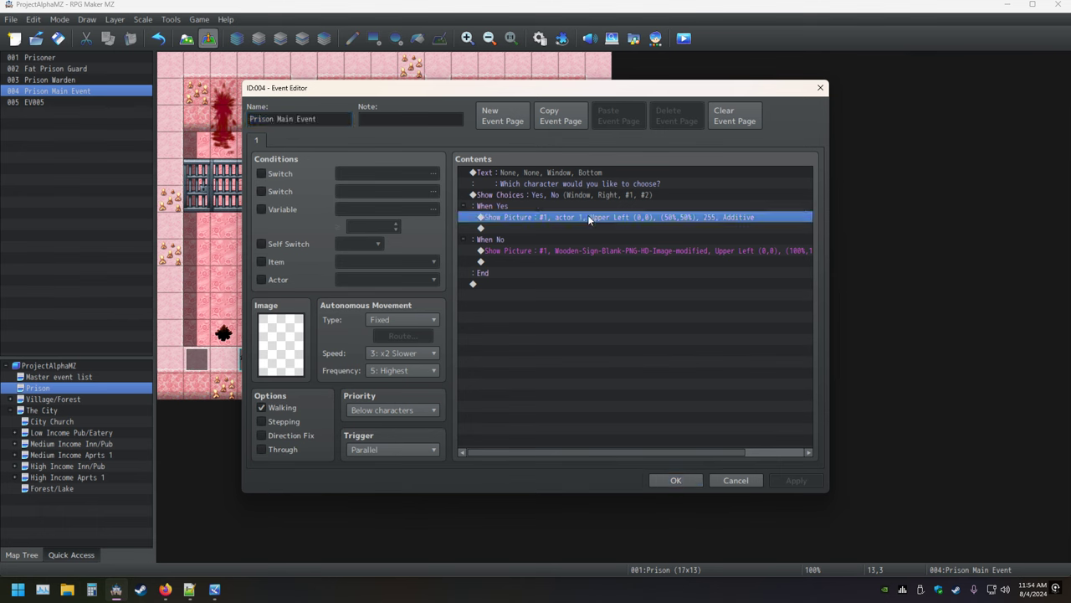
pyautogui.doubleClick(589, 226)
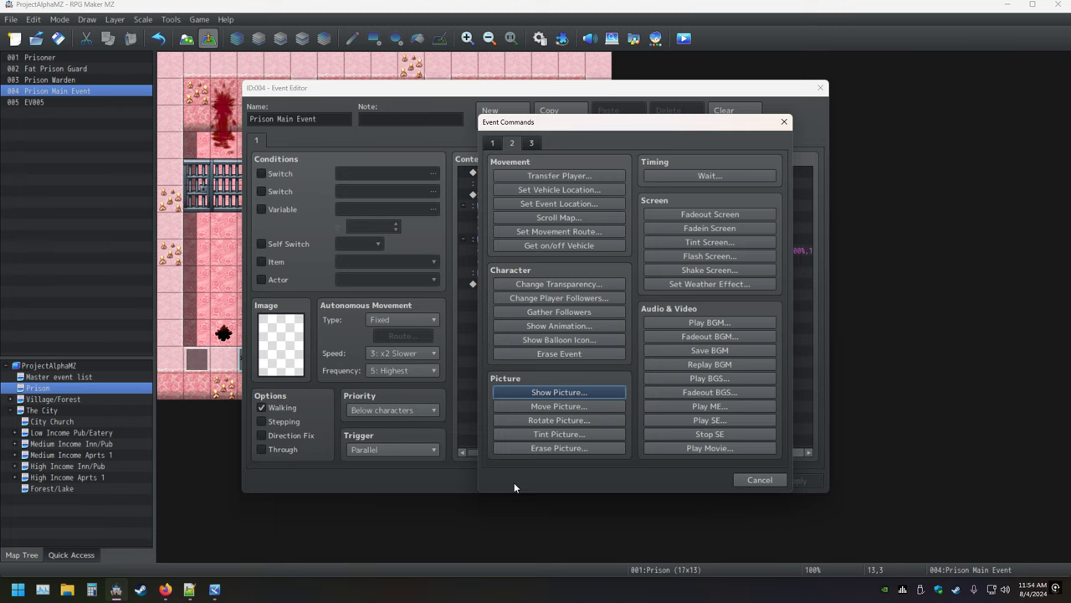
pyautogui.click(784, 121)
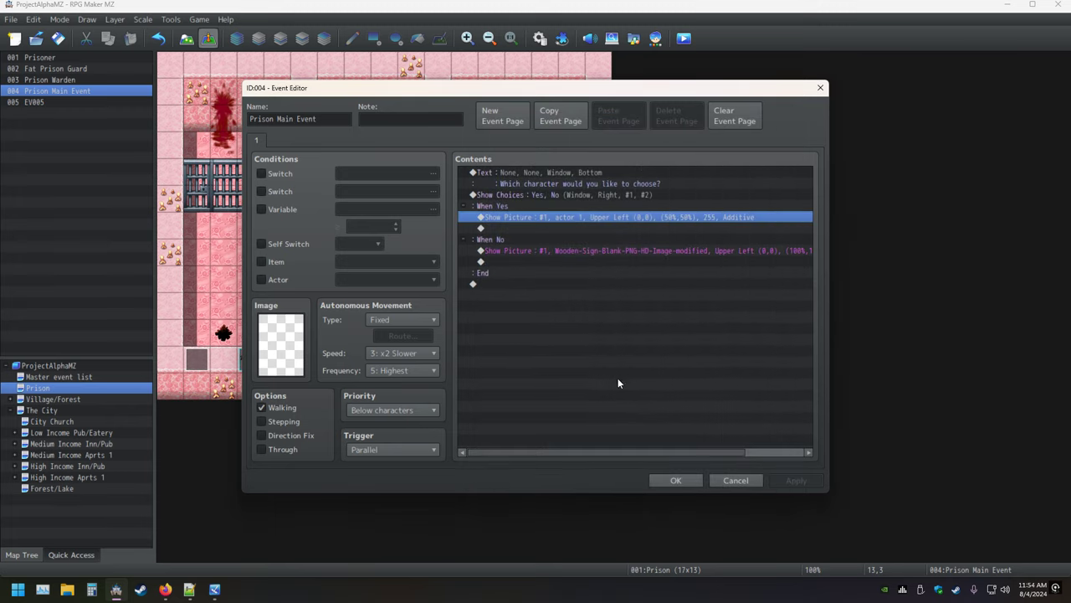
pyautogui.press('Up')
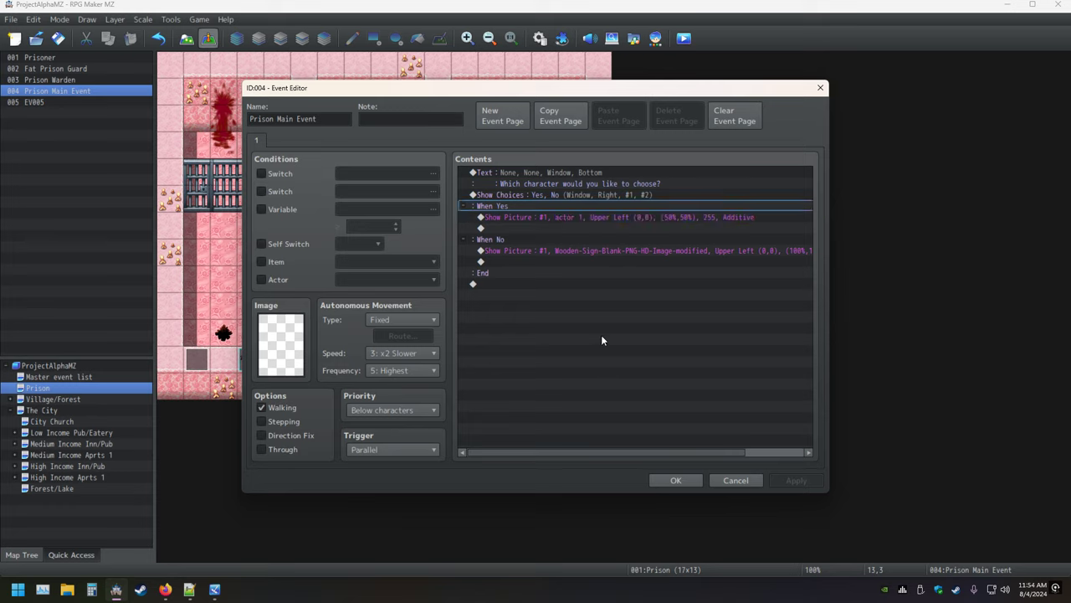
pyautogui.press('Up')
pyautogui.press('Up')
pyautogui.press('Delete')
pyautogui.press('Delete')
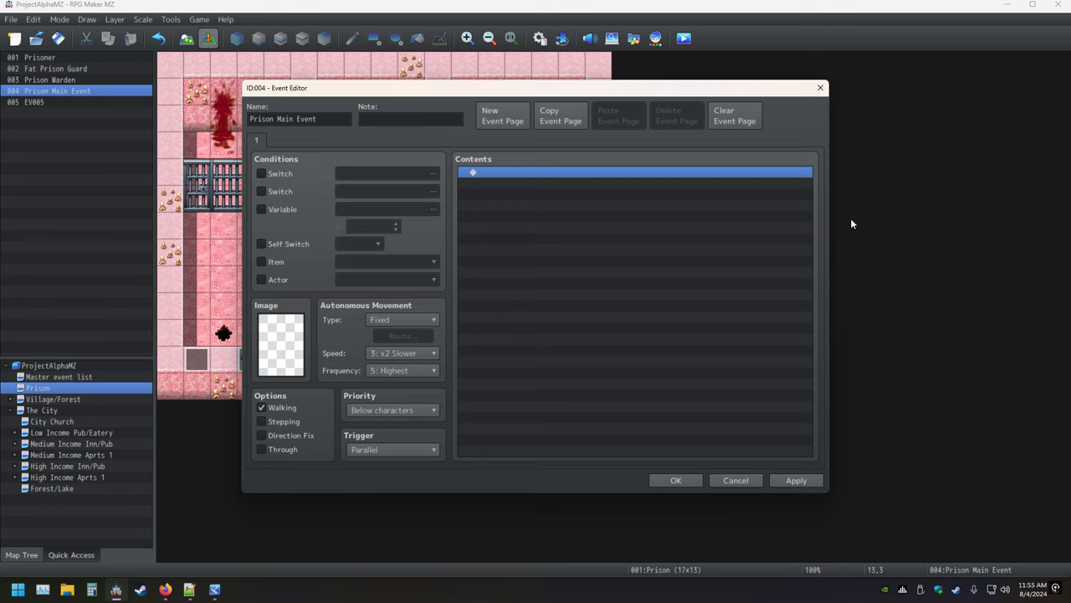
pyautogui.click(820, 87)
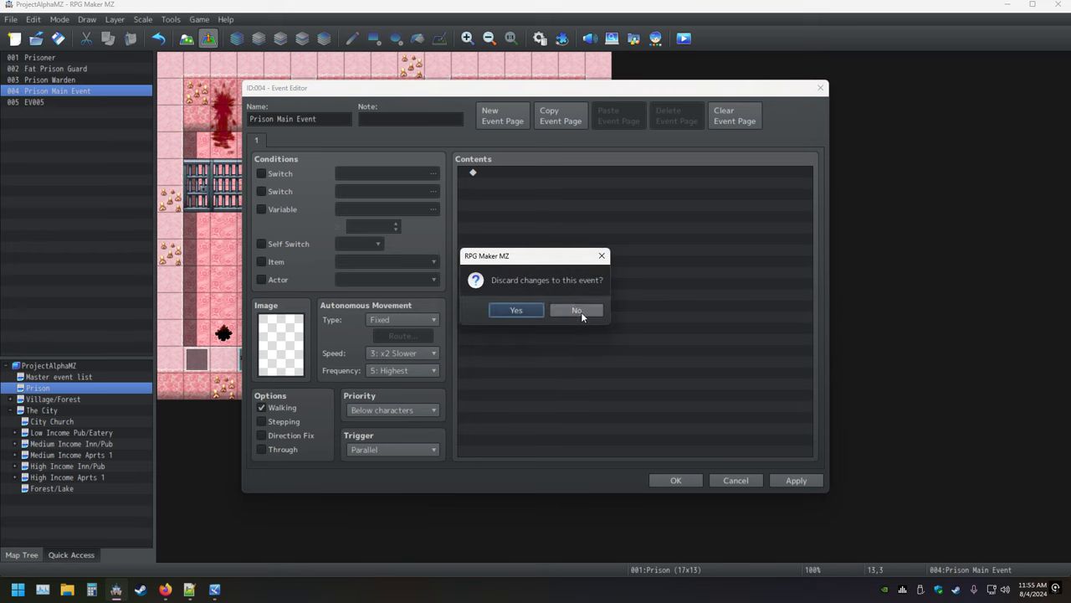
pyautogui.click(576, 311)
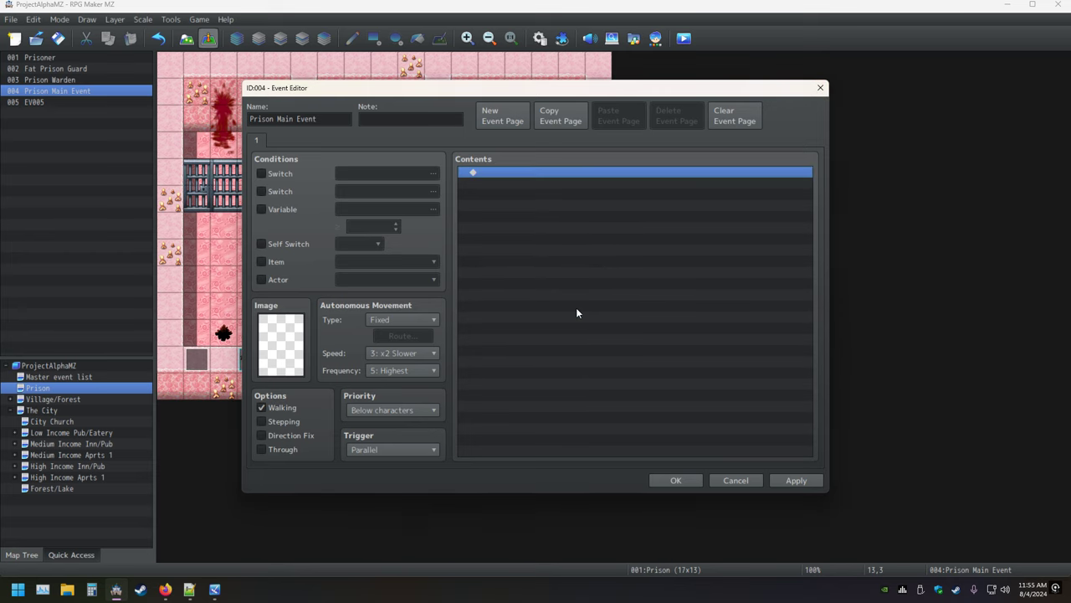
pyautogui.click(734, 483)
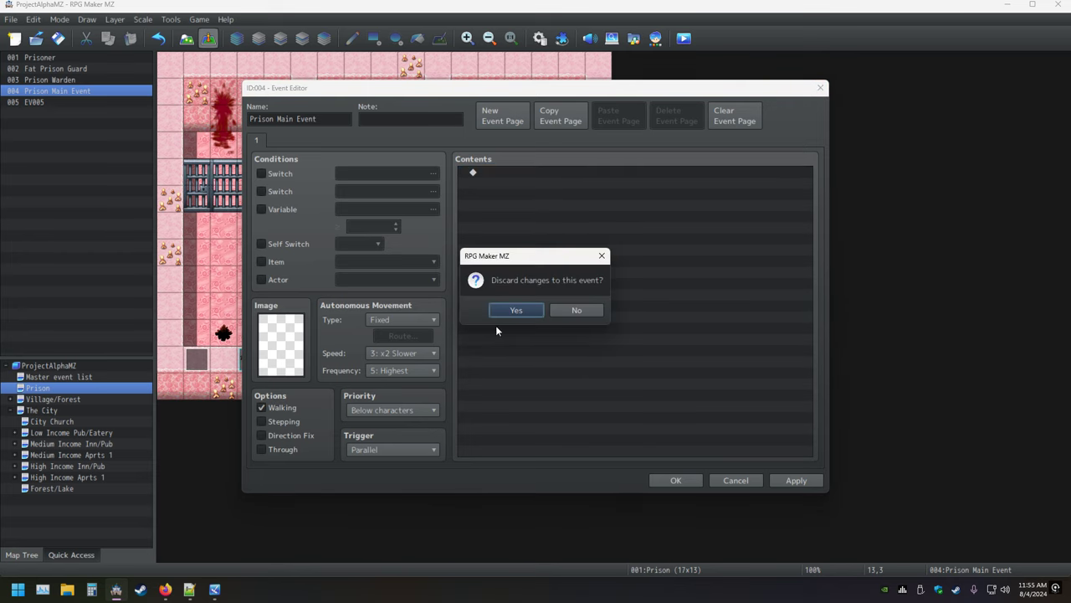
pyautogui.click(517, 310)
# Step: Delete the test text, choices and picture commands from Prison Main Event and save the emptied event
pyautogui.doubleClick(516, 138)
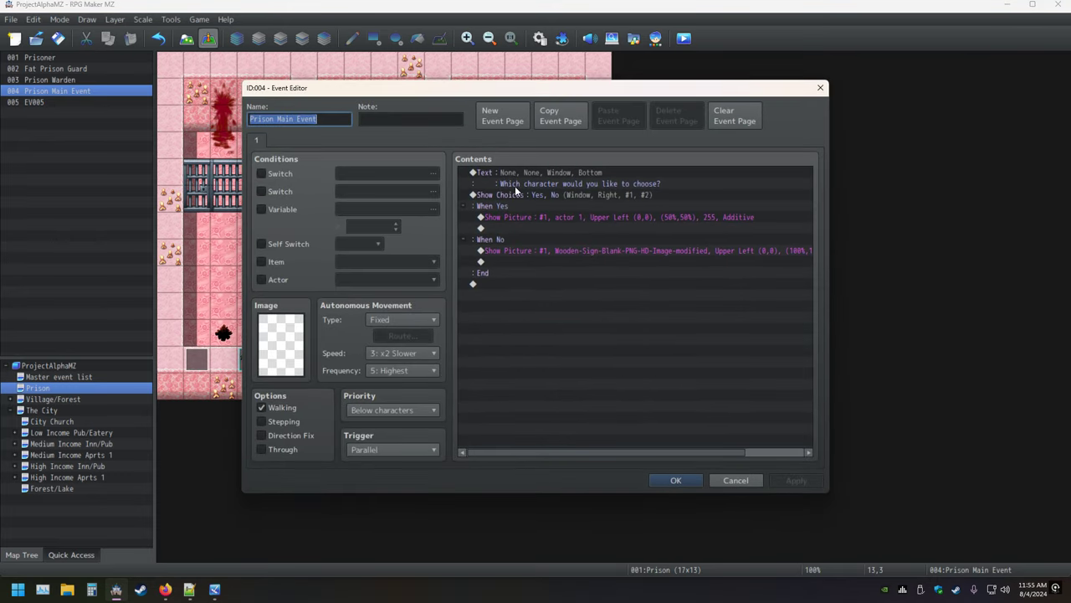
pyautogui.click(516, 172)
pyautogui.hotkey('ctrl', 'a')
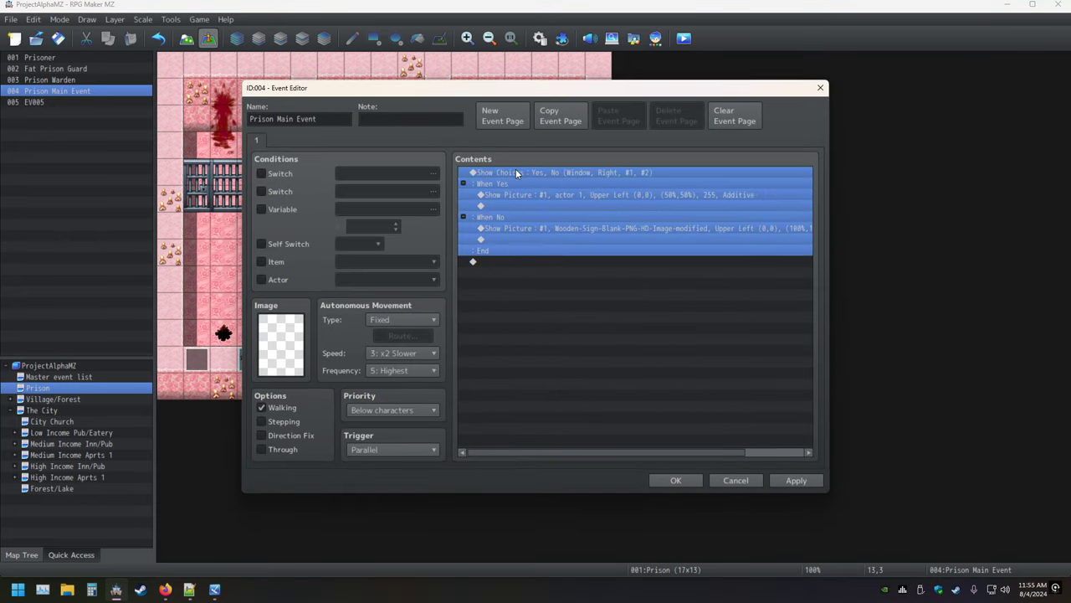
pyautogui.press('Delete')
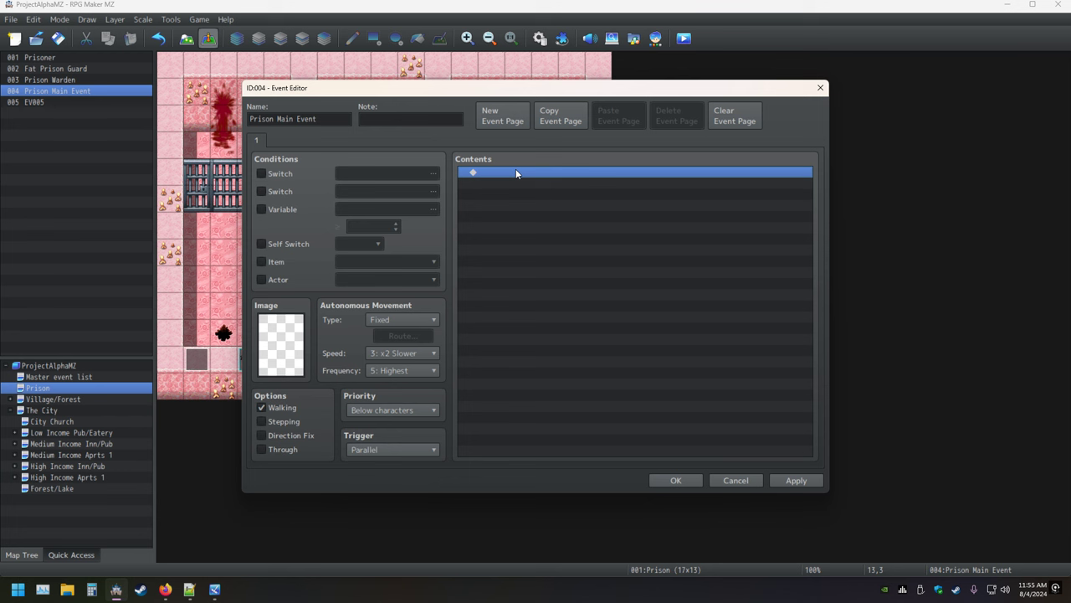
pyautogui.click(675, 480)
# Step: Open EV005 on the Prison map, copy all of its event commands, and close the event
pyautogui.click(199, 368)
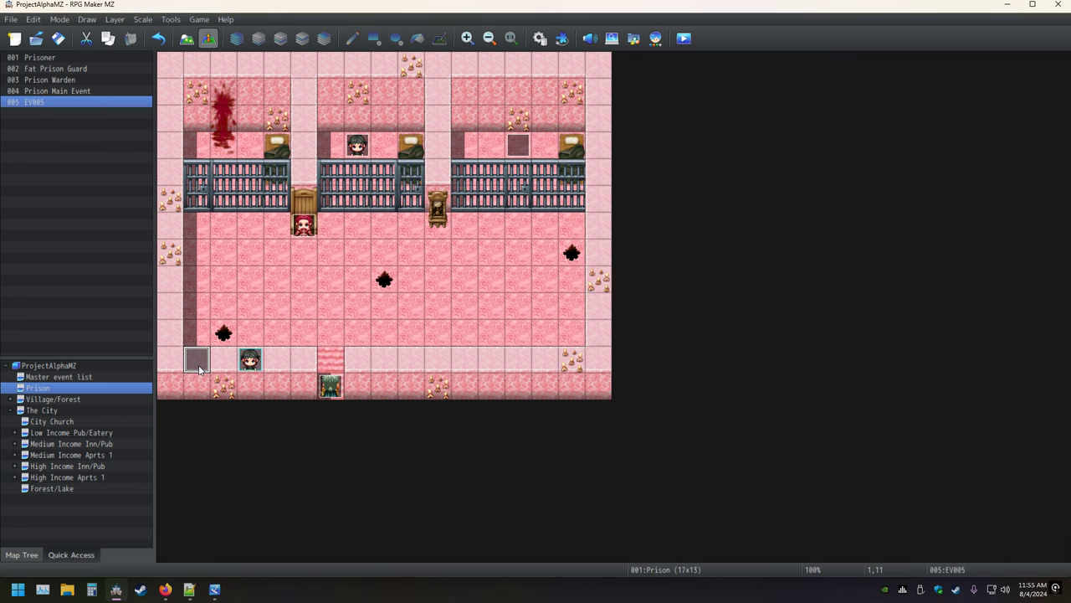
pyautogui.doubleClick(198, 361)
pyautogui.click(603, 360)
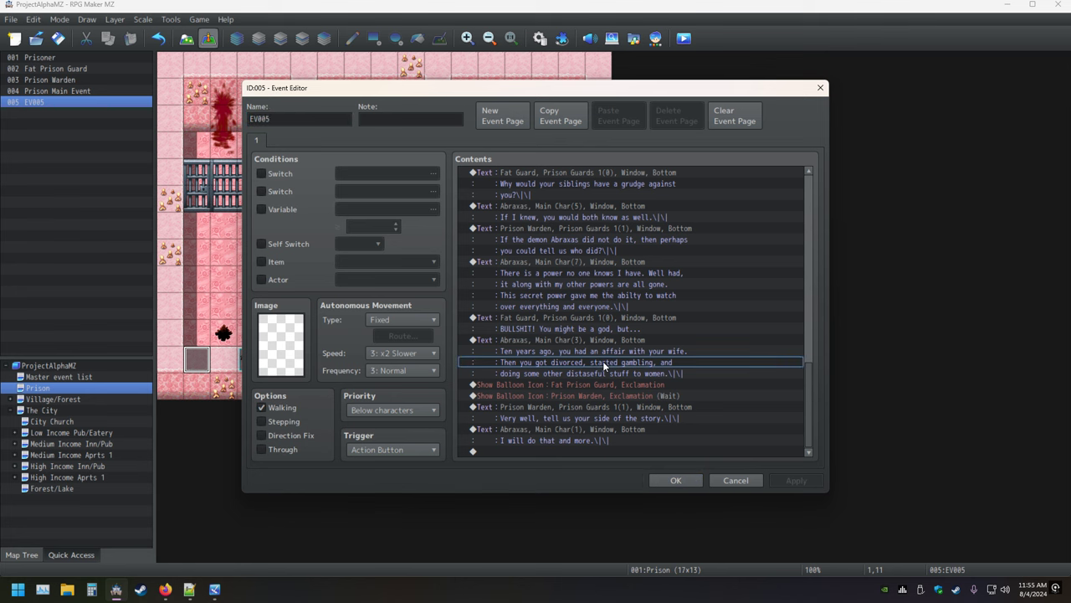
pyautogui.hotkey('ctrl', 'v')
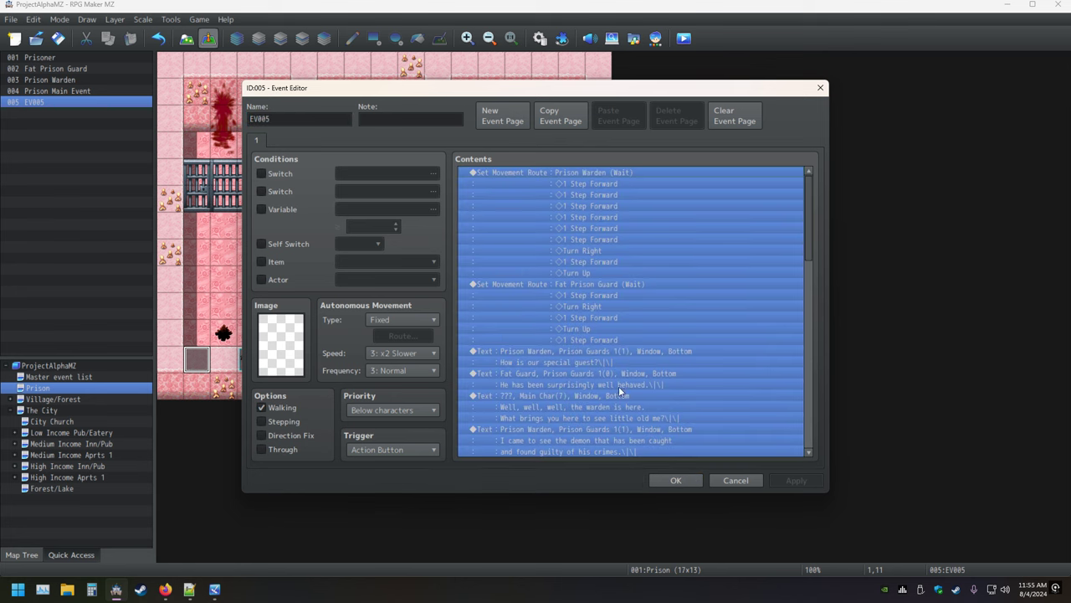
pyautogui.click(675, 480)
# Step: Paste the commands copied from EV005 into the empty contents of Prison Main Event and save the event
pyautogui.doubleClick(521, 148)
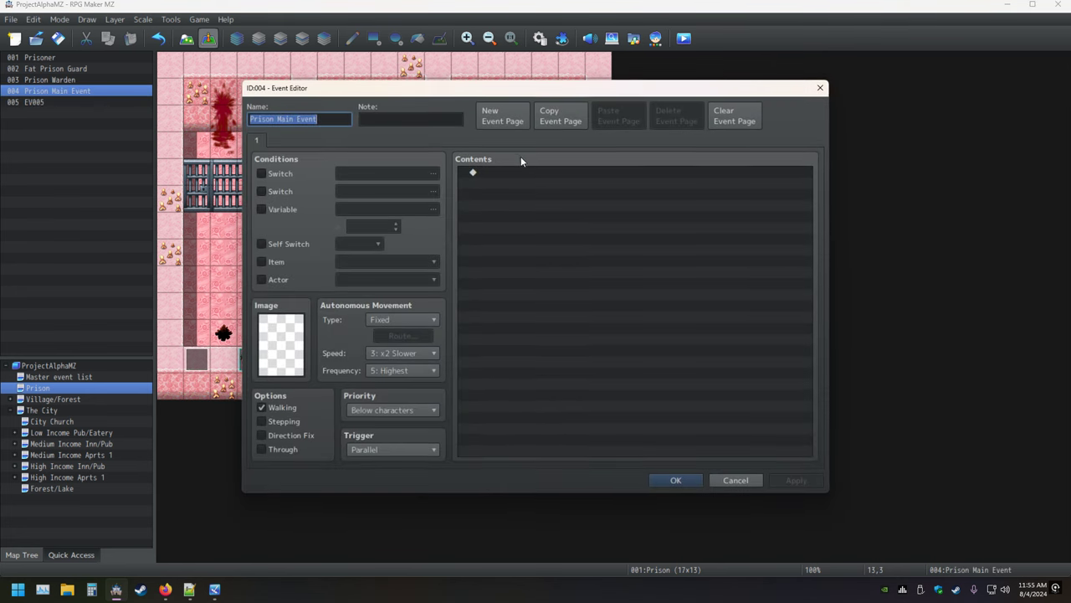
pyautogui.click(536, 173)
pyautogui.hotkey('ctrl', 'v')
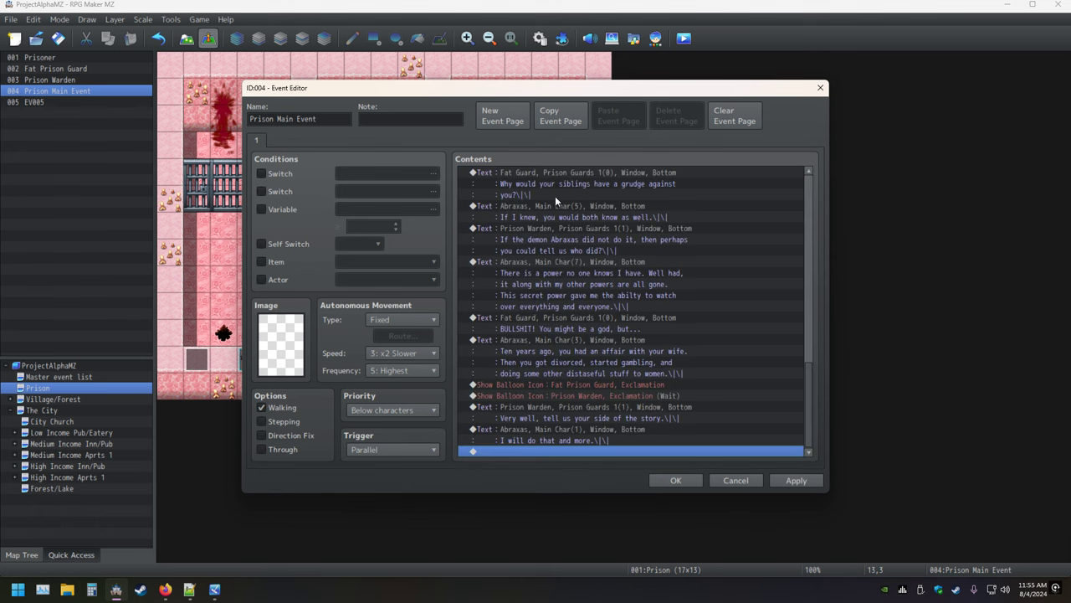
pyautogui.click(674, 478)
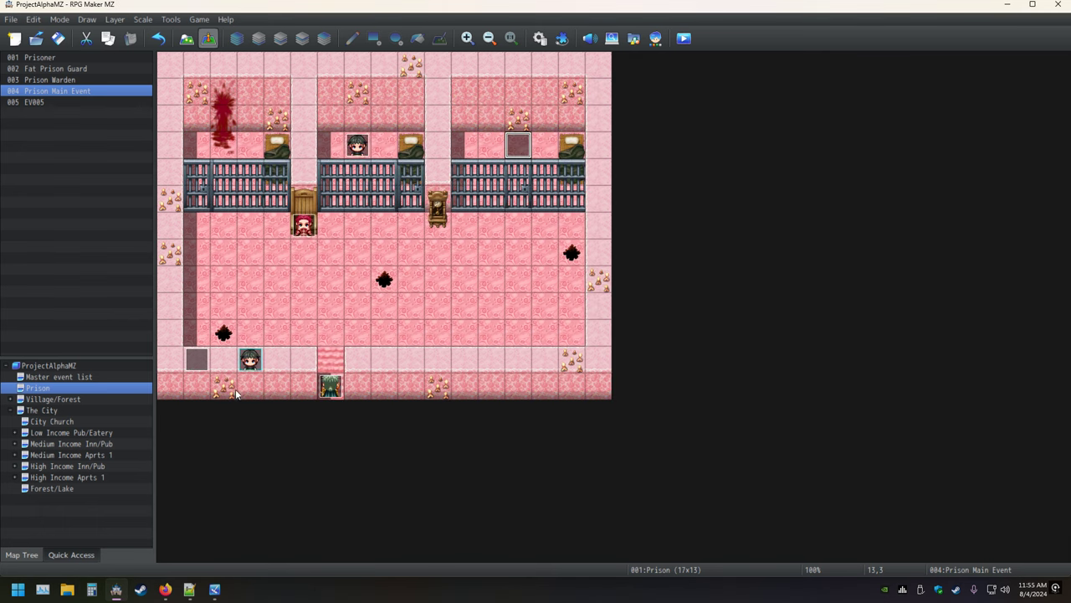
# Step: Delete the EV005 event from the Prison map and save the project
pyautogui.rightClick(199, 361)
pyautogui.click(240, 441)
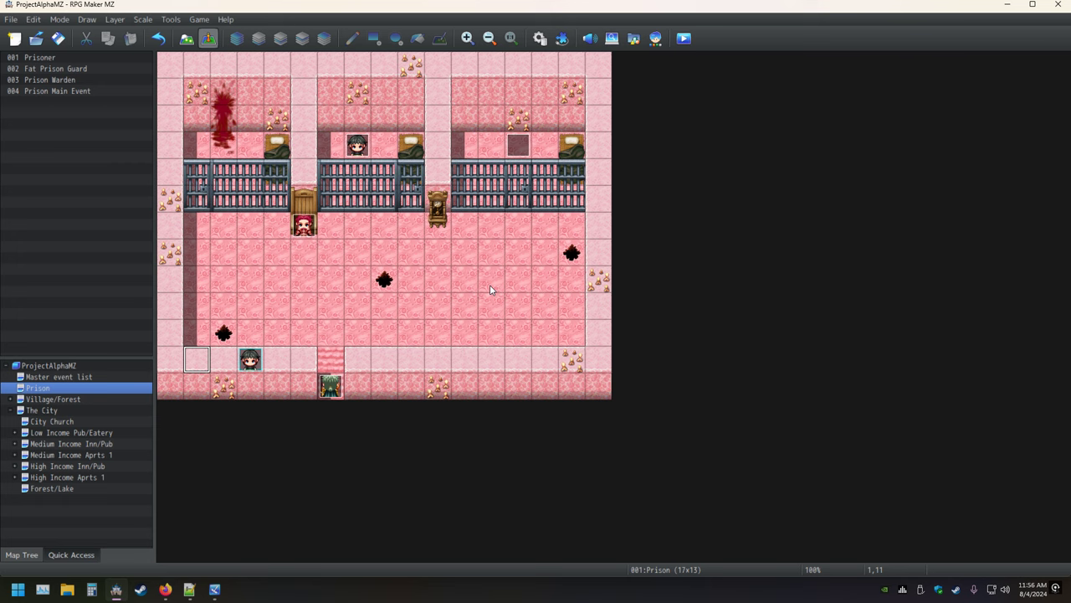
pyautogui.hotkey('ctrl', 's')
pyautogui.hotkey('alt', 'z')
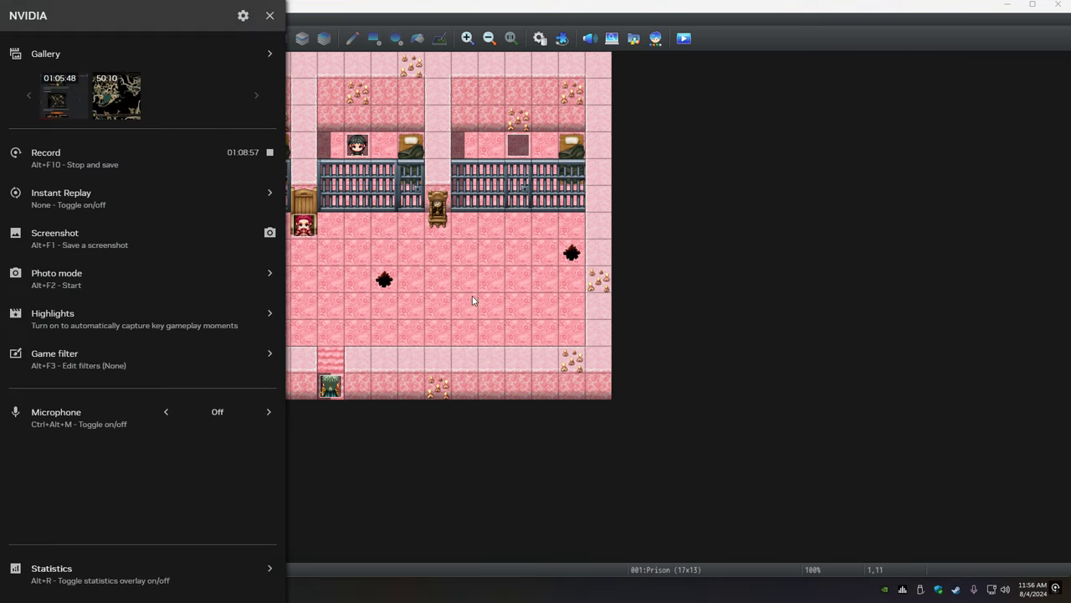
pyautogui.hotkey('alt', 'z')
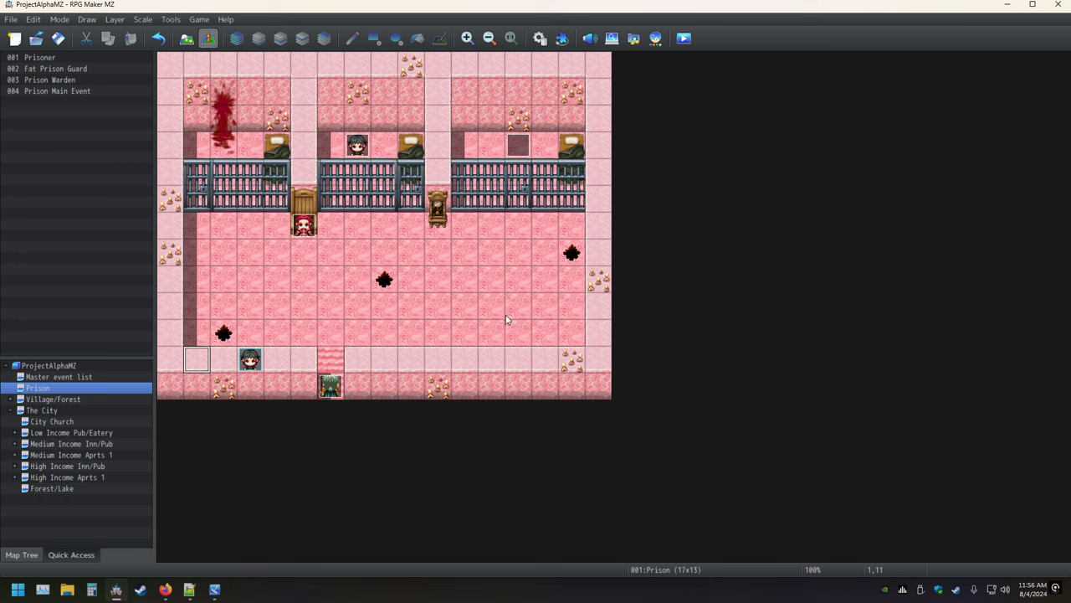